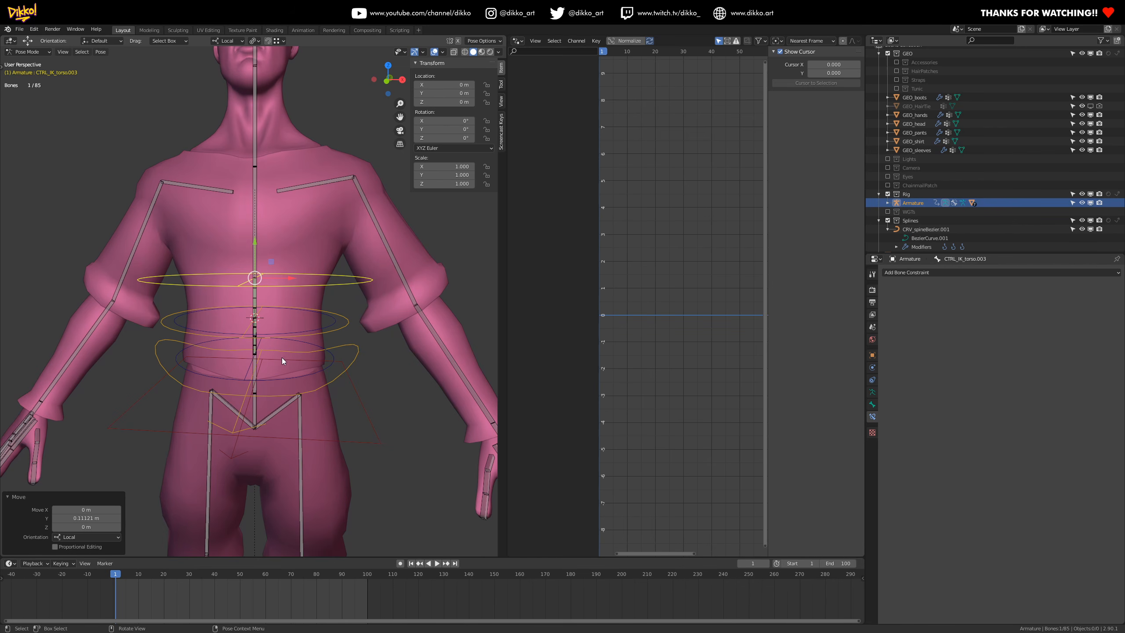
- Try bending the torso sideways by moving the CTRL_IK_torso.003 control and rotating it about -42.4° in view orientation
{"action": "middle_click_drag", "start_coordinate": [292, 357], "coordinate": [320, 360]}
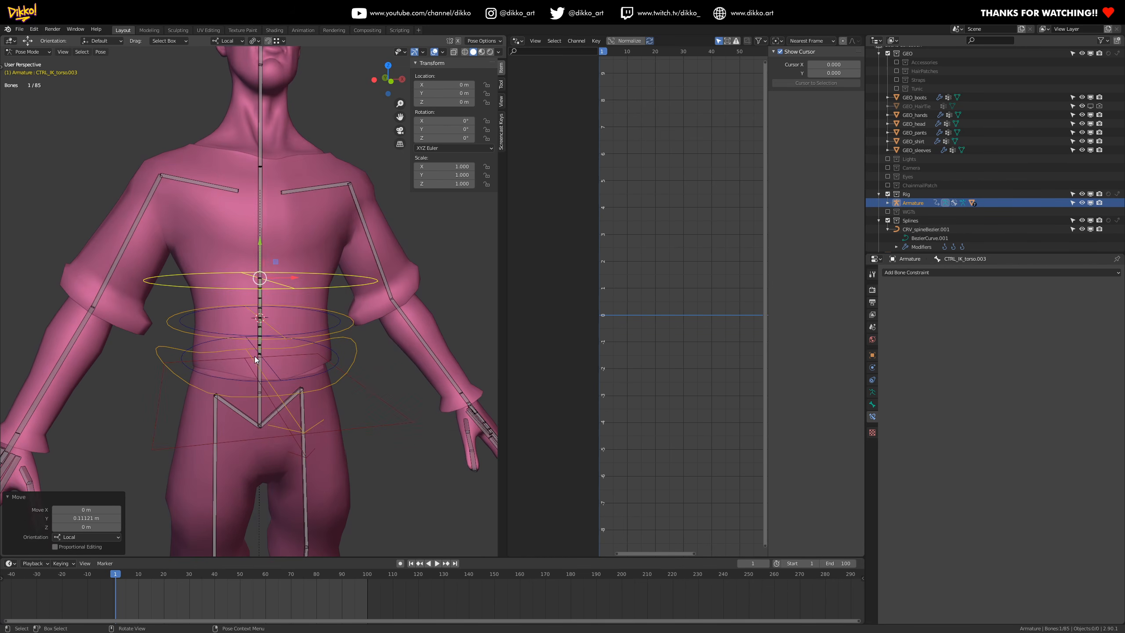
{"action": "middle_click_drag", "start_coordinate": [231, 378], "coordinate": [239, 367]}
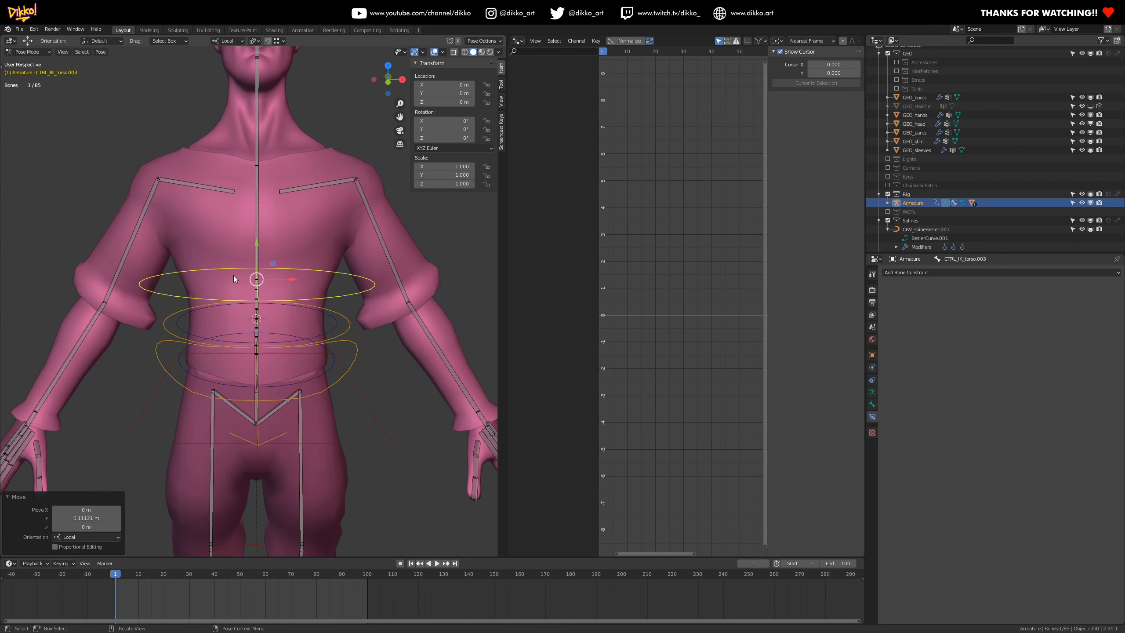
{"action": "key", "text": "g"}
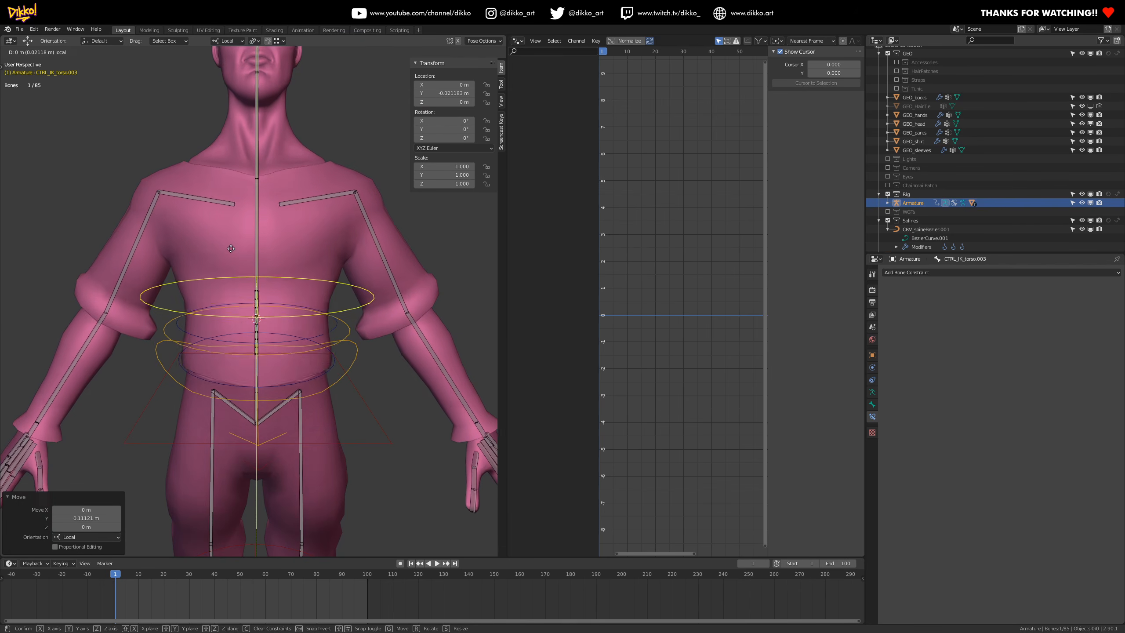
{"action": "left_click_drag", "start_coordinate": [231, 115], "coordinate": [266, 177]}
{"action": "key", "text": "g"}
{"action": "left_click", "coordinate": [99, 176]}
{"action": "key", "text": "r"}
{"action": "left_click", "coordinate": [495, 444]}
{"action": "scroll", "coordinate": [149, 330], "scroll_direction": "down", "scroll_amount": 3}
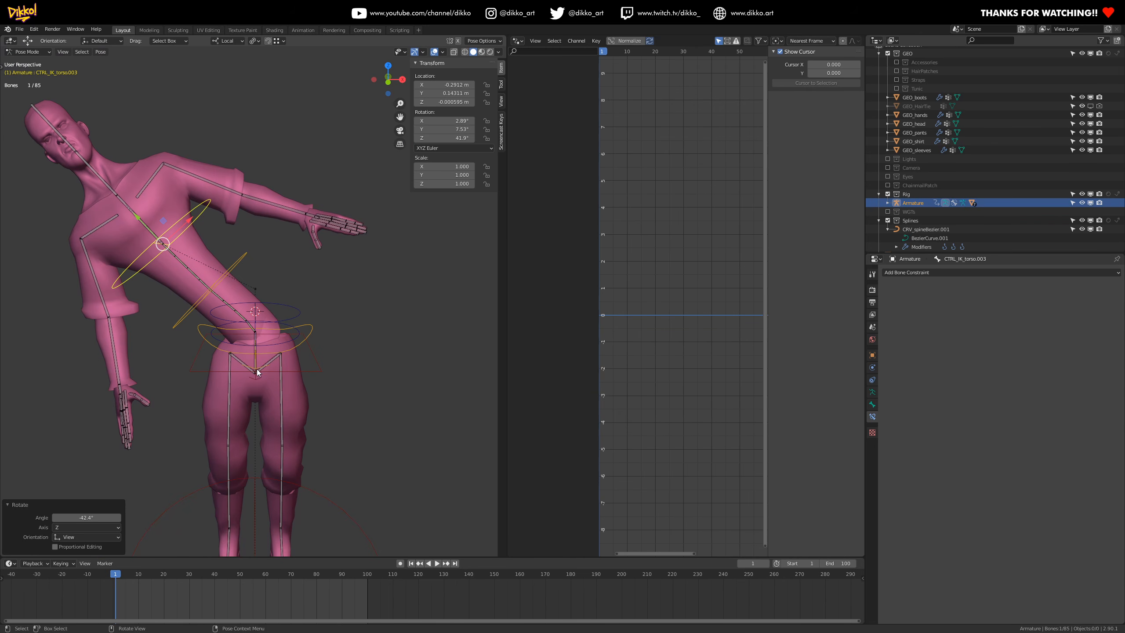
- Try twisting CTRL_IK_torso.003 about its Y rotation and moving the middle control CTRL_IK_torso.002 sideways
{"action": "left_click_drag", "start_coordinate": [443, 129], "coordinate": [418, 128]}
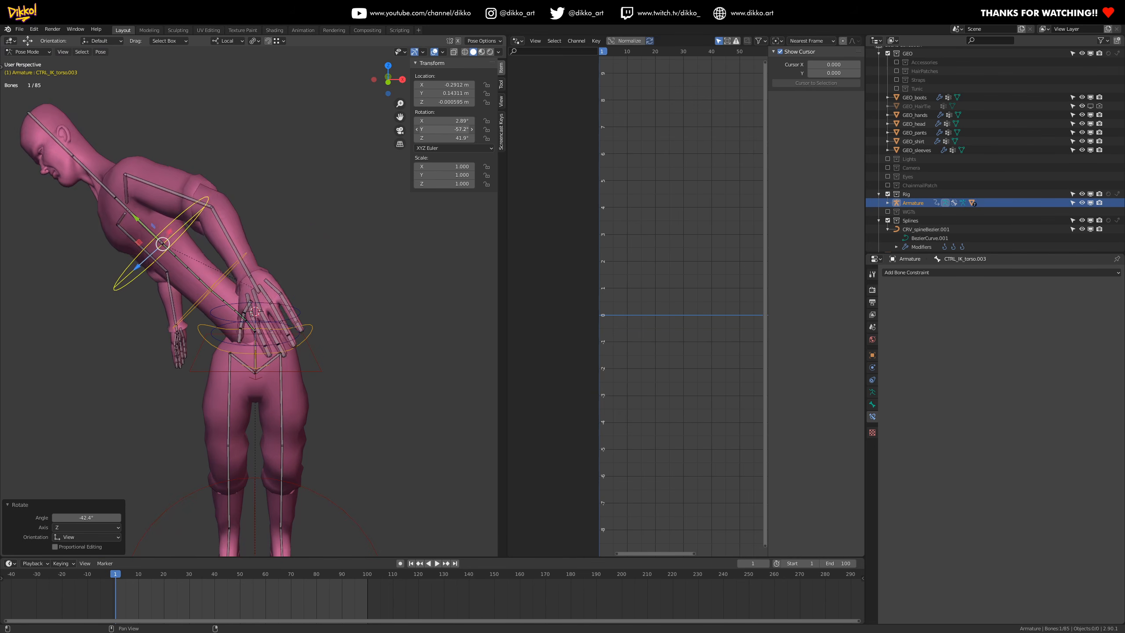
{"action": "right_click", "coordinate": [443, 128]}
{"action": "left_click", "coordinate": [236, 269]}
{"action": "key", "text": "g"}
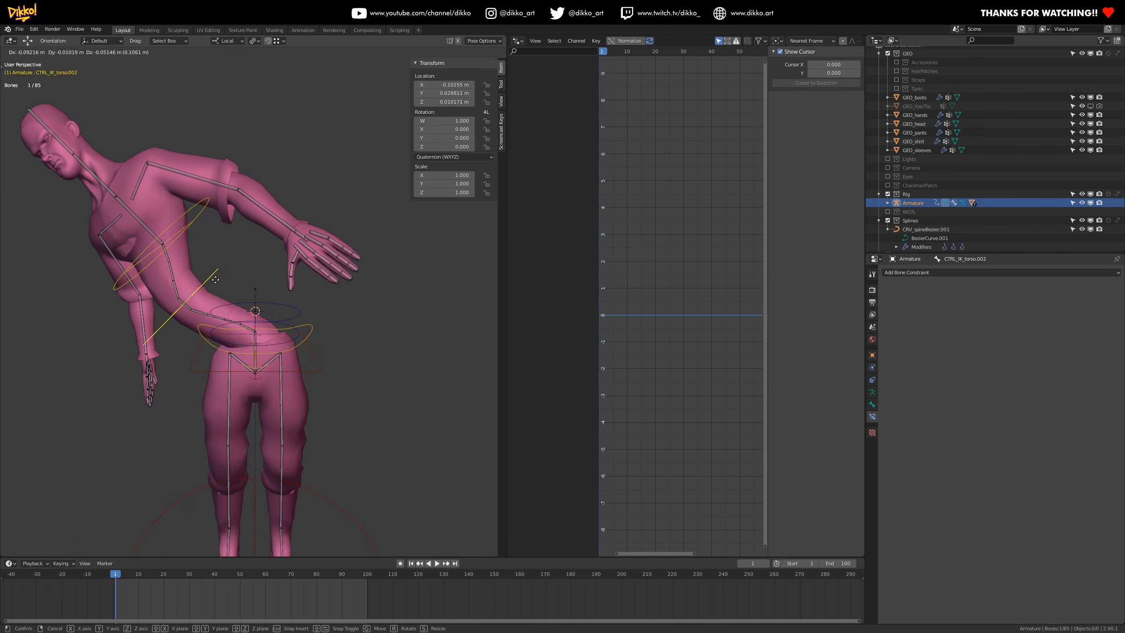
{"action": "left_click", "coordinate": [321, 335]}
- Try rotating the hips control CTRL_hips.001 by about -6.44° in view orientation
{"action": "left_click", "coordinate": [298, 348]}
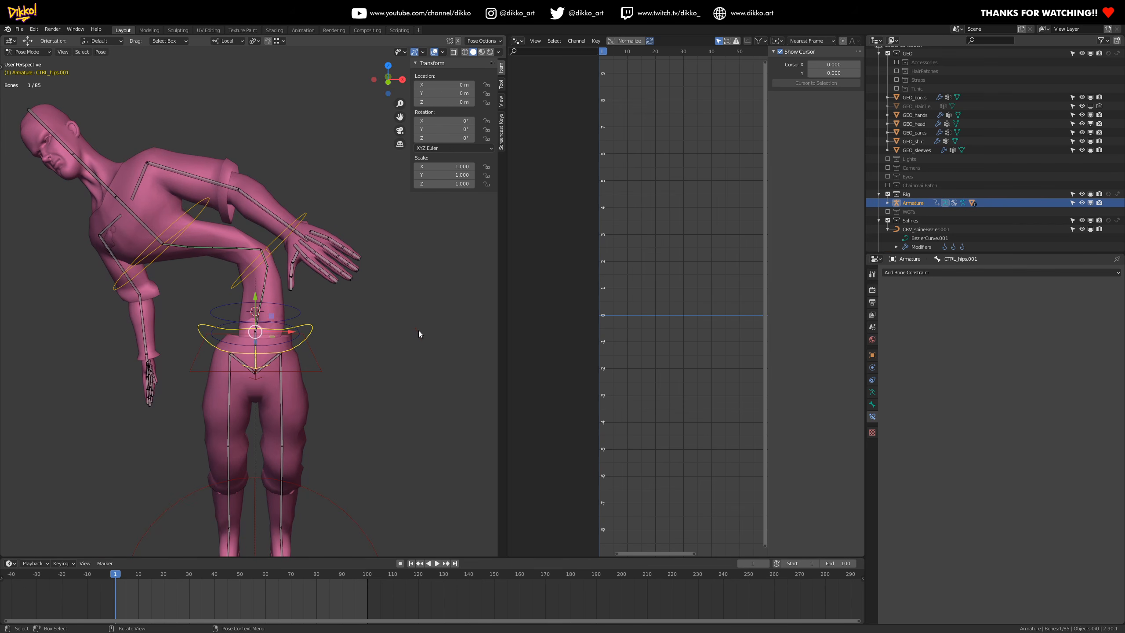
{"action": "key", "text": "r"}
{"action": "left_click", "coordinate": [383, 314]}
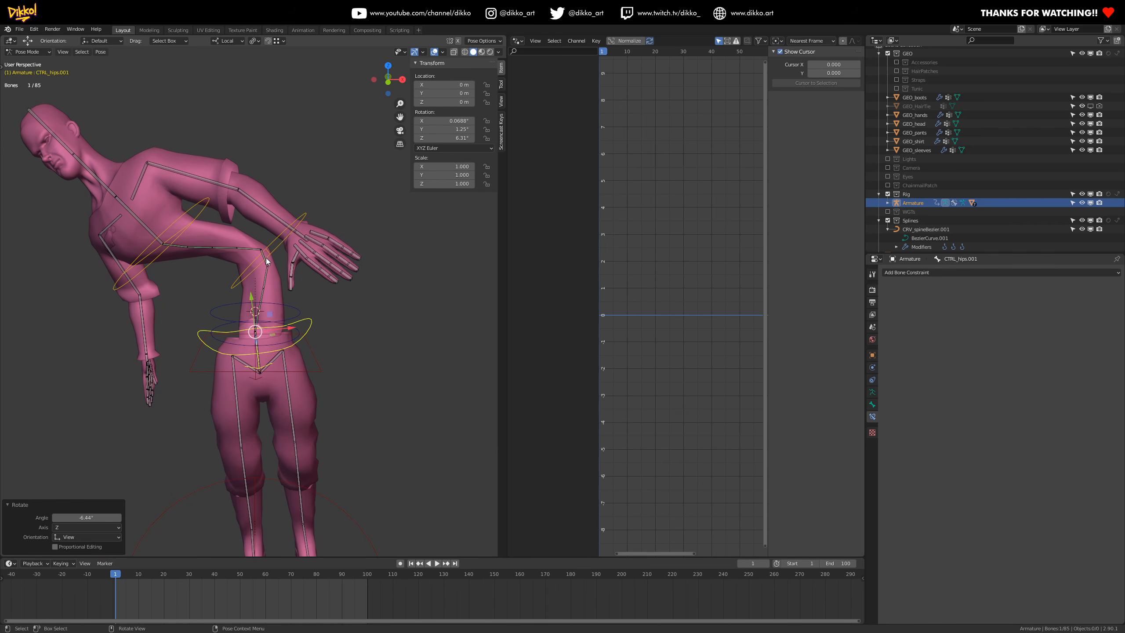
- Clear the test pose from the middle torso, upper torso and hips controls to restore the rest pose
{"action": "left_click", "coordinate": [268, 259]}
{"action": "left_click", "coordinate": [207, 202]}
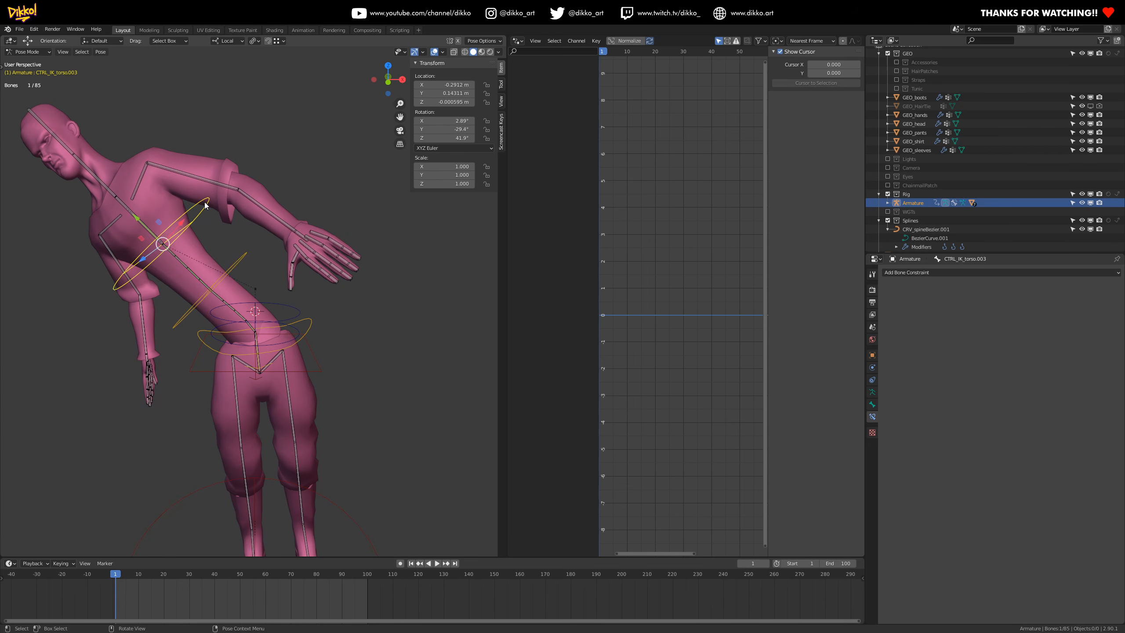
{"action": "key", "text": "alt+r"}
{"action": "left_click", "coordinate": [181, 324]}
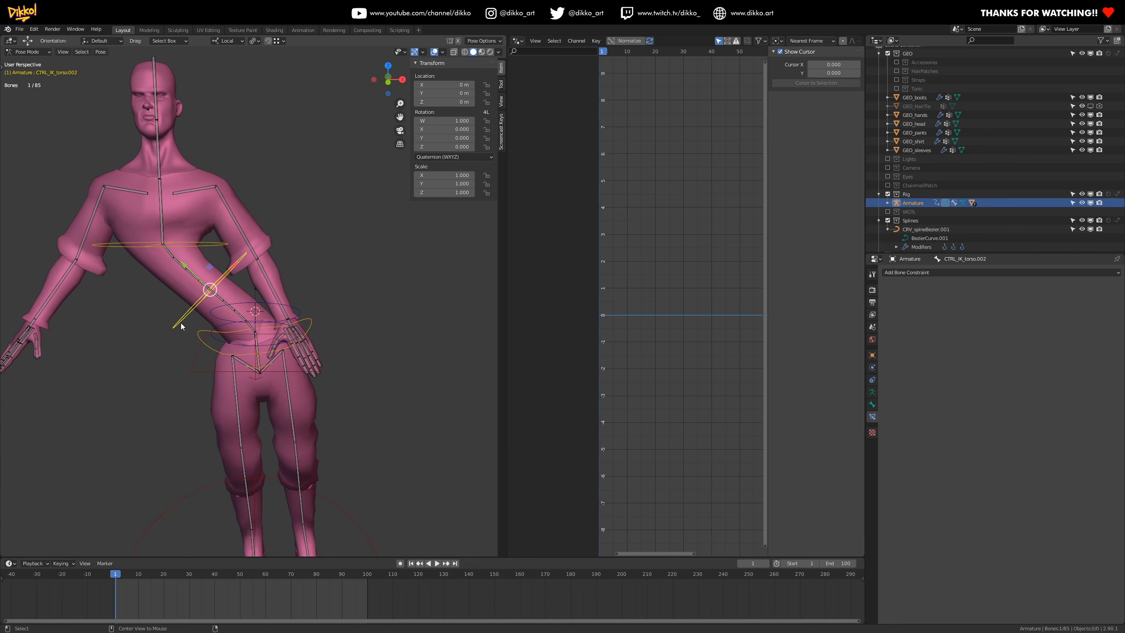
{"action": "left_click", "coordinate": [192, 243]}
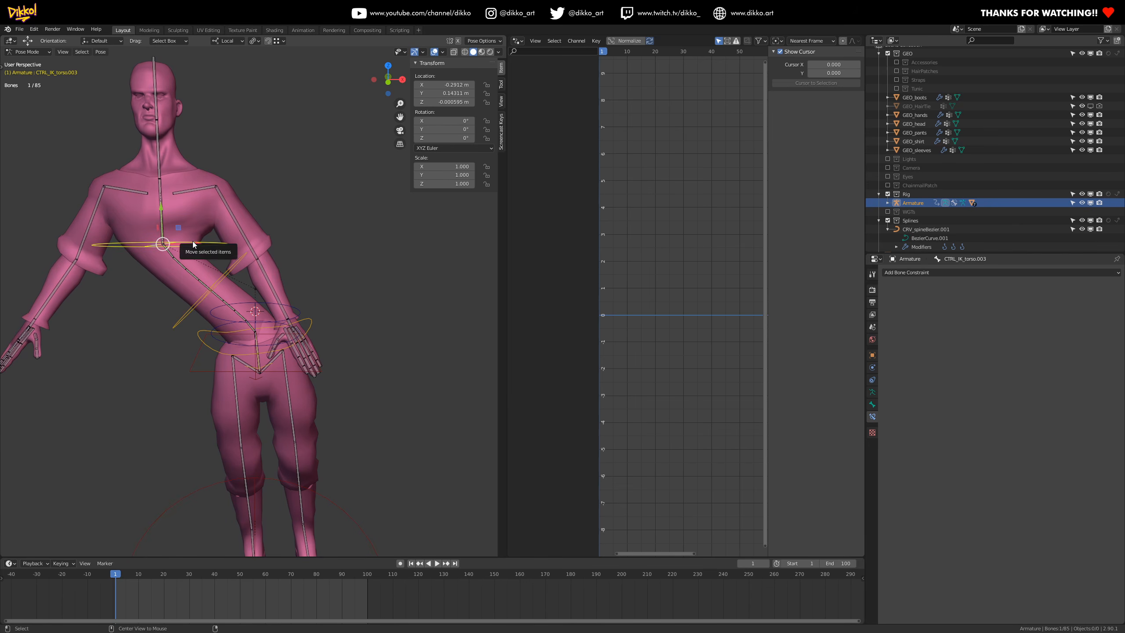
{"action": "key", "text": "alt+r"}
{"action": "left_click", "coordinate": [299, 341]}
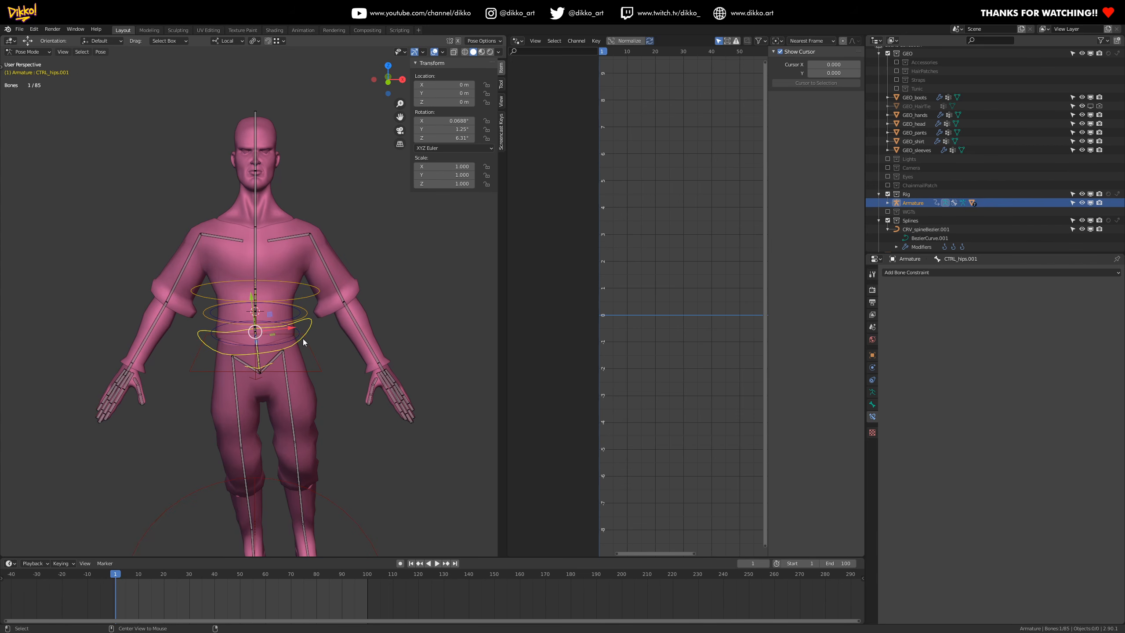
{"action": "key", "text": "alt+r"}
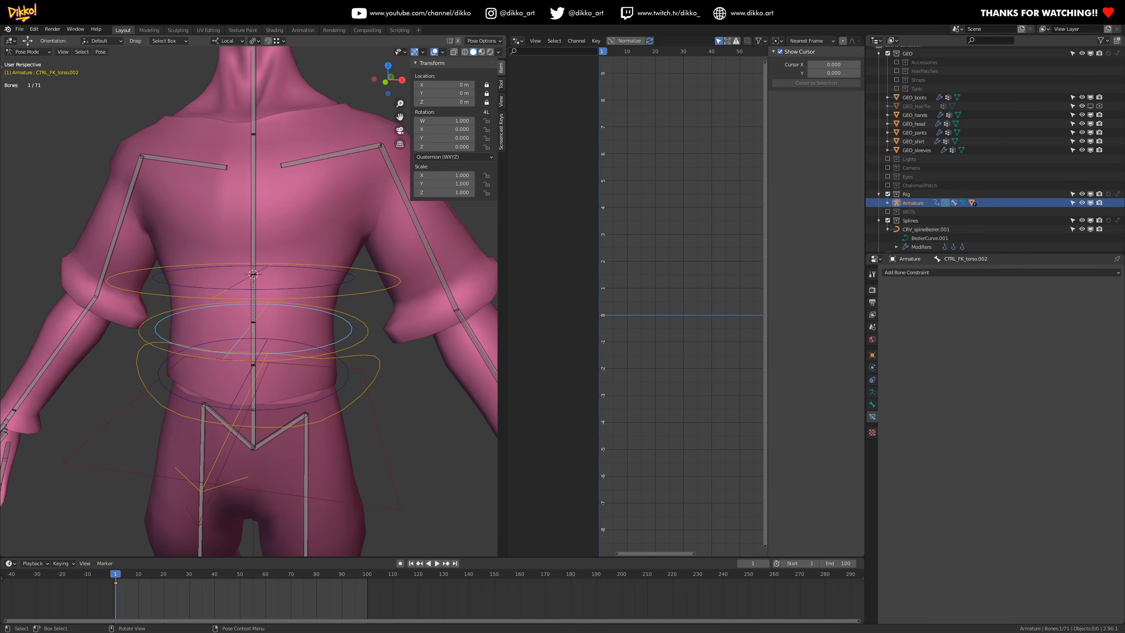
- Examine the stacked FK and IK torso controls and the hips control around the character's waist, selecting them in turn
{"action": "middle_click_drag", "start_coordinate": [325, 376], "coordinate": [225, 420]}
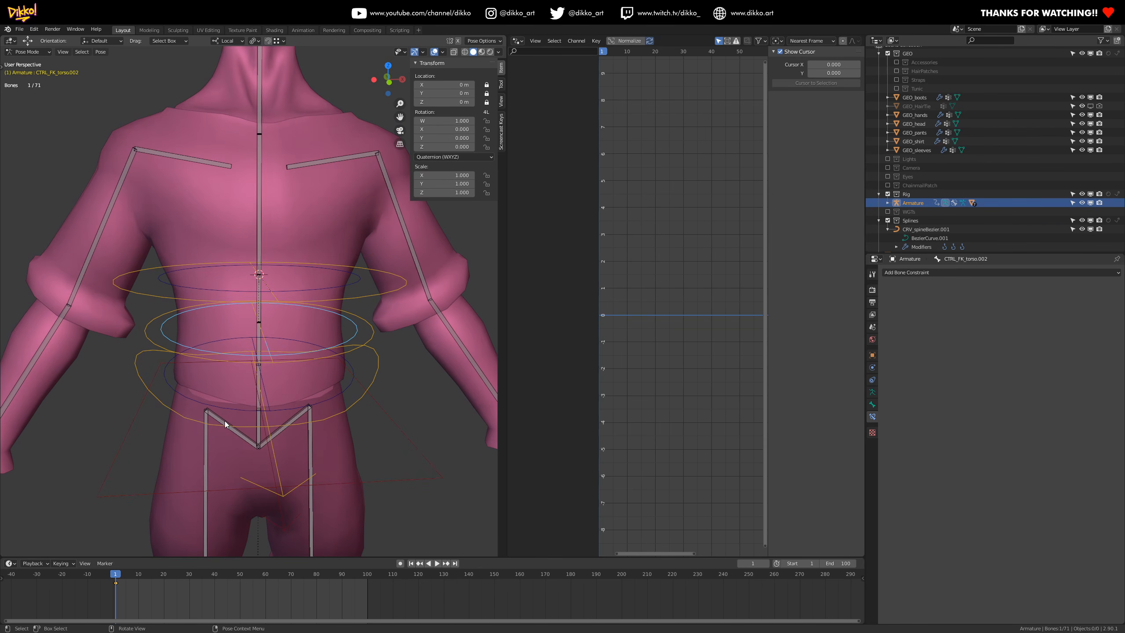
{"action": "left_click", "coordinate": [169, 385]}
{"action": "left_click", "coordinate": [170, 329]}
{"action": "left_click", "coordinate": [168, 323]}
{"action": "left_click", "coordinate": [163, 279]}
{"action": "left_click", "coordinate": [163, 331]}
{"action": "left_click", "coordinate": [154, 408]}
{"action": "left_click", "coordinate": [160, 404]}
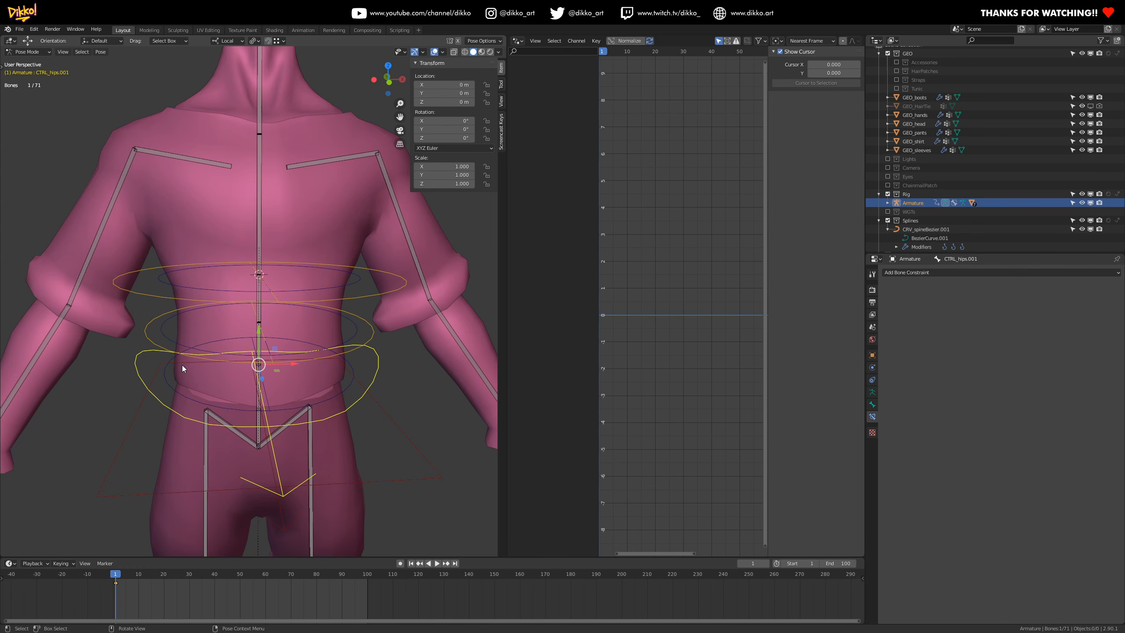
{"action": "middle_click_drag", "start_coordinate": [182, 405], "coordinate": [195, 325]}
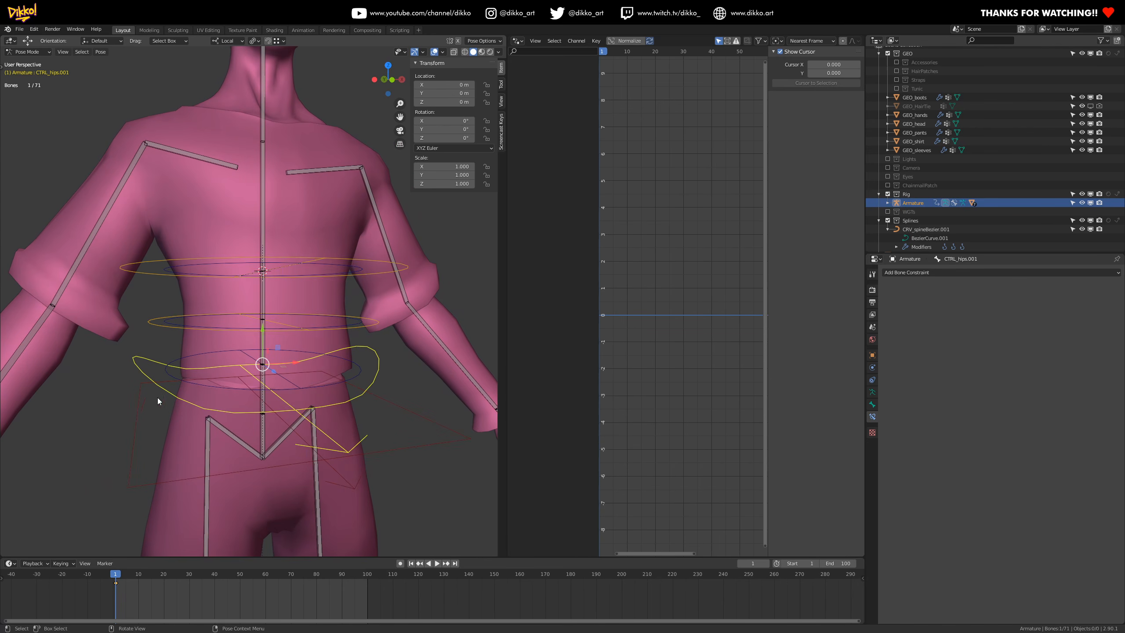
{"action": "middle_click_drag", "start_coordinate": [158, 398], "coordinate": [220, 340]}
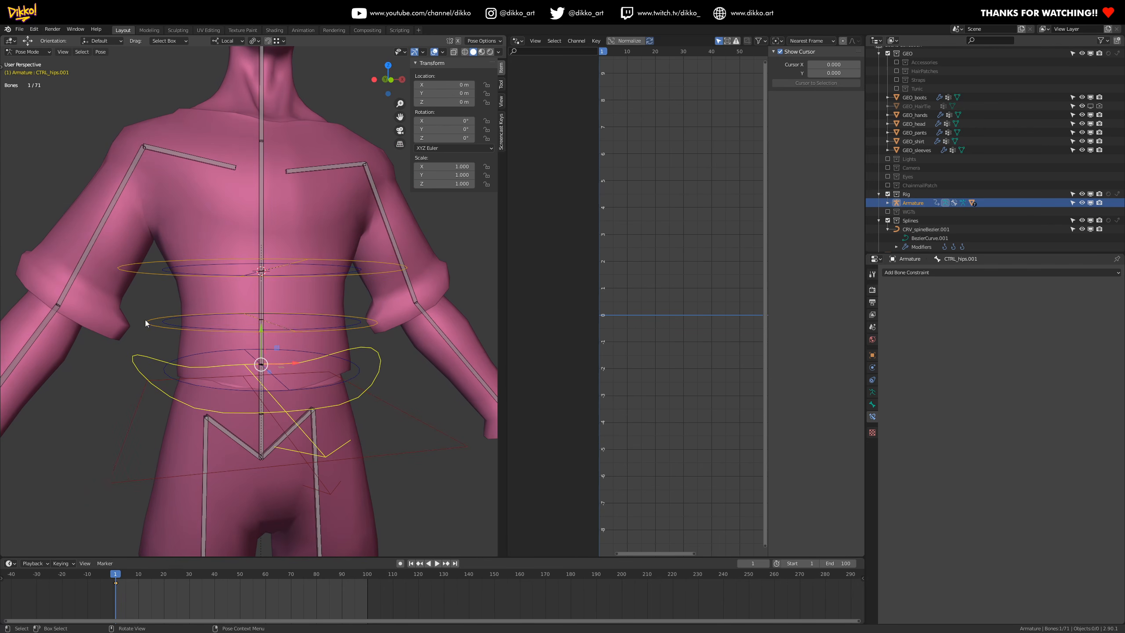
{"action": "middle_click_drag", "start_coordinate": [196, 452], "coordinate": [179, 433]}
{"action": "scroll", "coordinate": [217, 441], "scroll_direction": "down", "scroll_amount": 2}
{"action": "middle_click_drag", "start_coordinate": [239, 456], "coordinate": [236, 452]}
{"action": "scroll", "coordinate": [251, 409], "scroll_direction": "up", "scroll_amount": 1}
{"action": "mouse_move", "coordinate": [251, 409]}
{"action": "middle_mouse_down"}
{"action": "mouse_move", "coordinate": [280, 417]}
{"action": "mouse_move", "coordinate": [267, 414]}
{"action": "middle_mouse_up"}
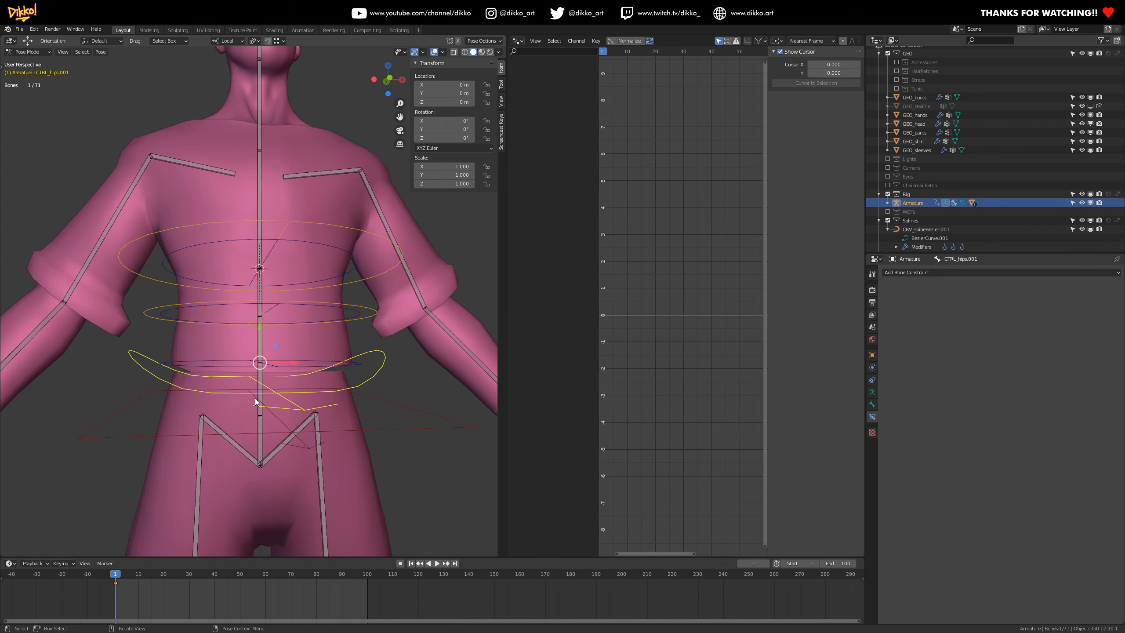
- Try rotating the hips control CTRL_hips.001 to test how the pelvis and the DEF_spine.001 bone follow
{"action": "left_click", "coordinate": [260, 418]}
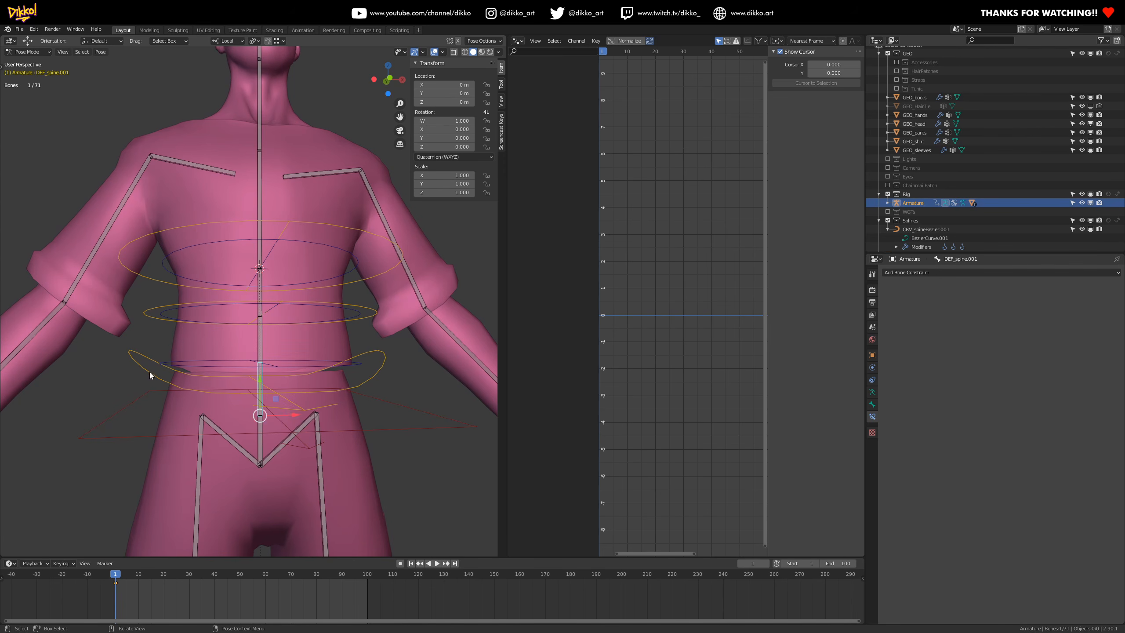
{"action": "left_click", "coordinate": [141, 364]}
{"action": "key", "text": "r"}
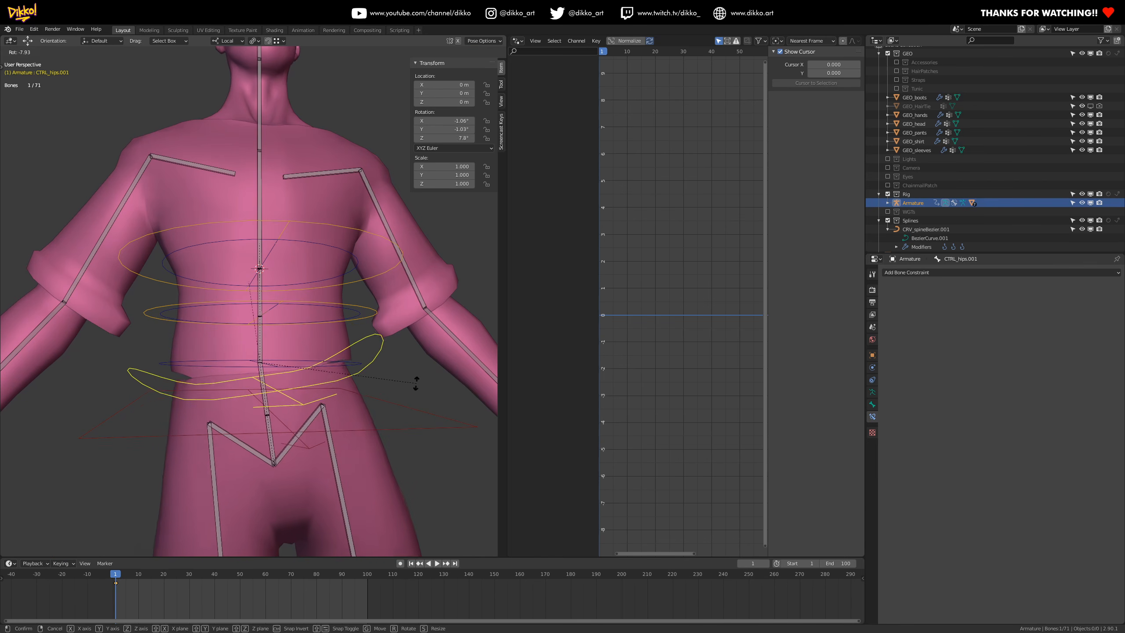
{"action": "key", "text": "Escape"}
{"action": "middle_click_drag", "start_coordinate": [195, 387], "coordinate": [199, 388]}
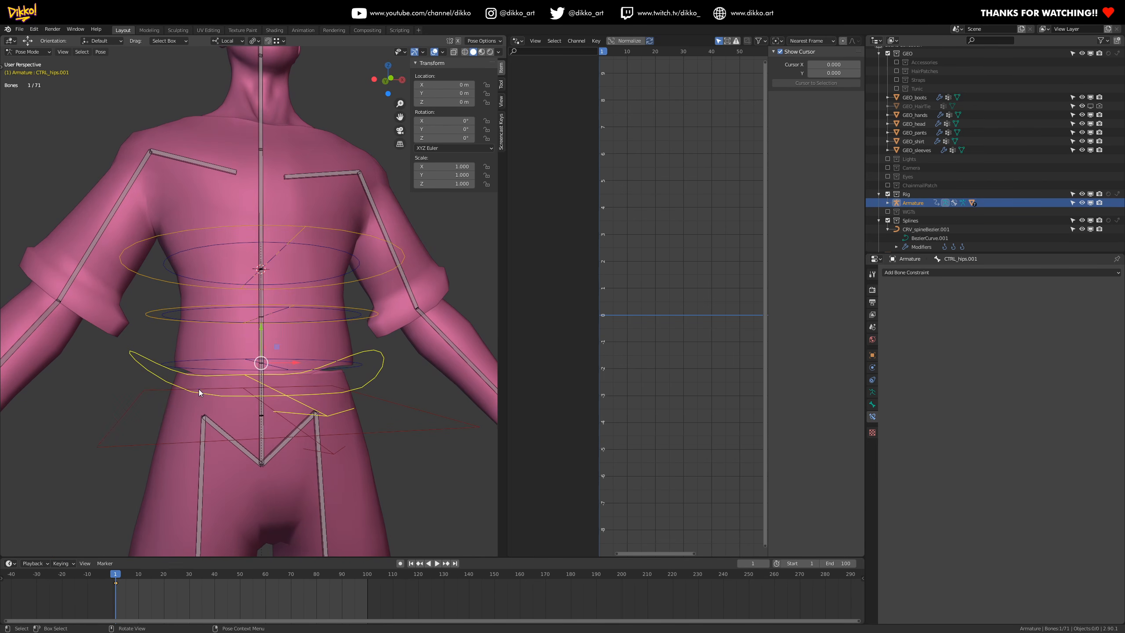
{"action": "key", "text": "r"}
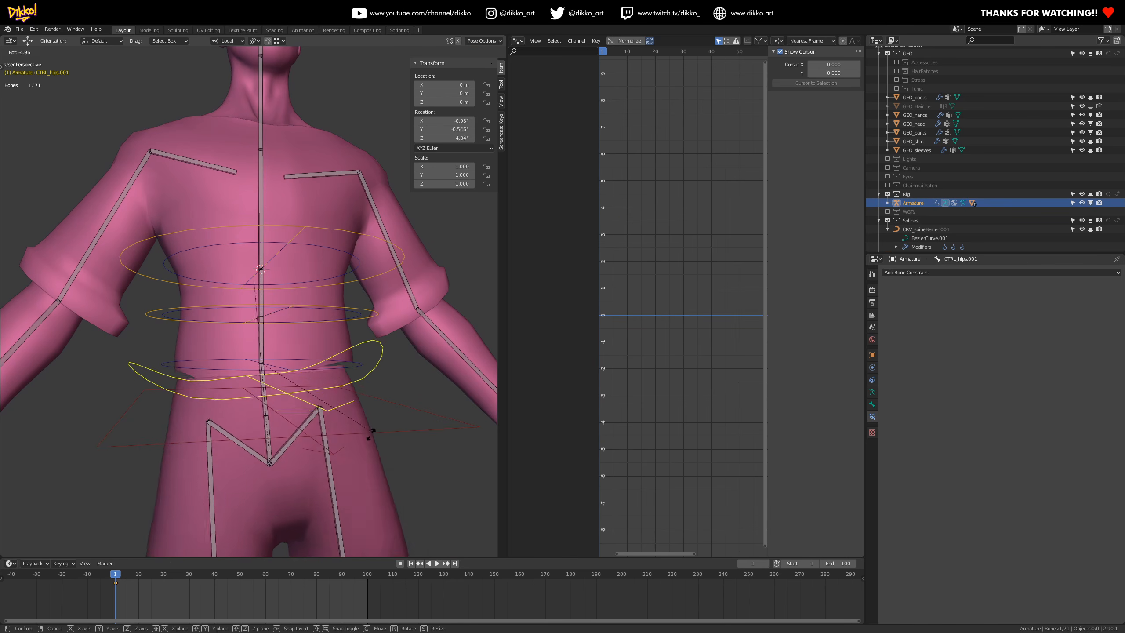
{"action": "key", "text": "Escape"}
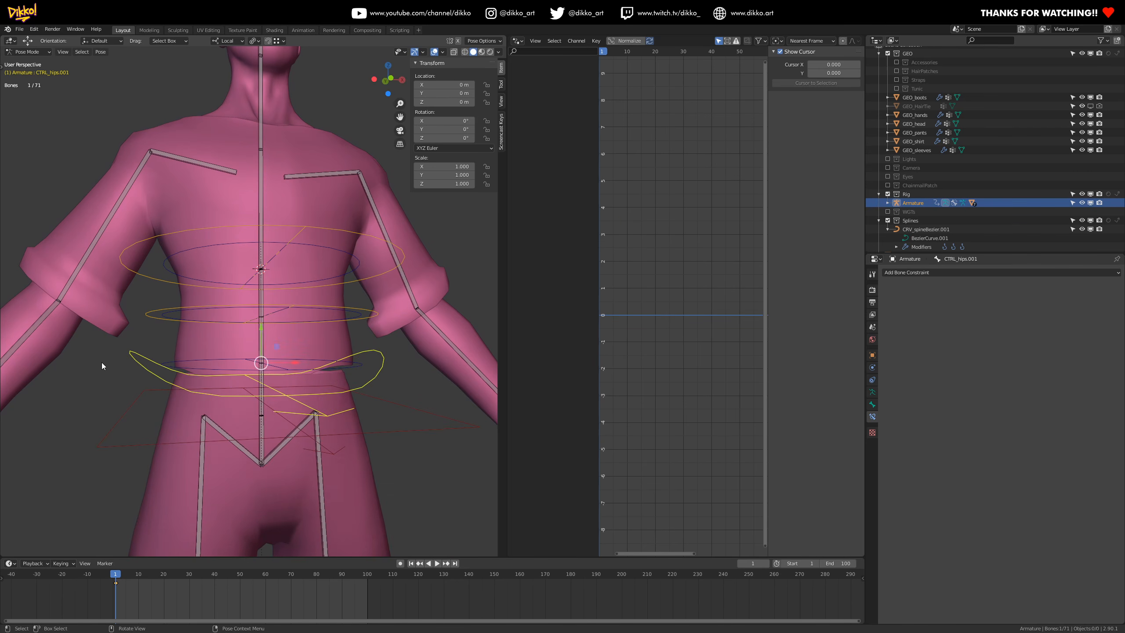
- Try rotating the lowest FK torso control, CTRL_FK_torso.001, and undo the rotation
{"action": "left_click", "coordinate": [167, 366]}
{"action": "middle_click_drag", "start_coordinate": [282, 364], "coordinate": [233, 376]}
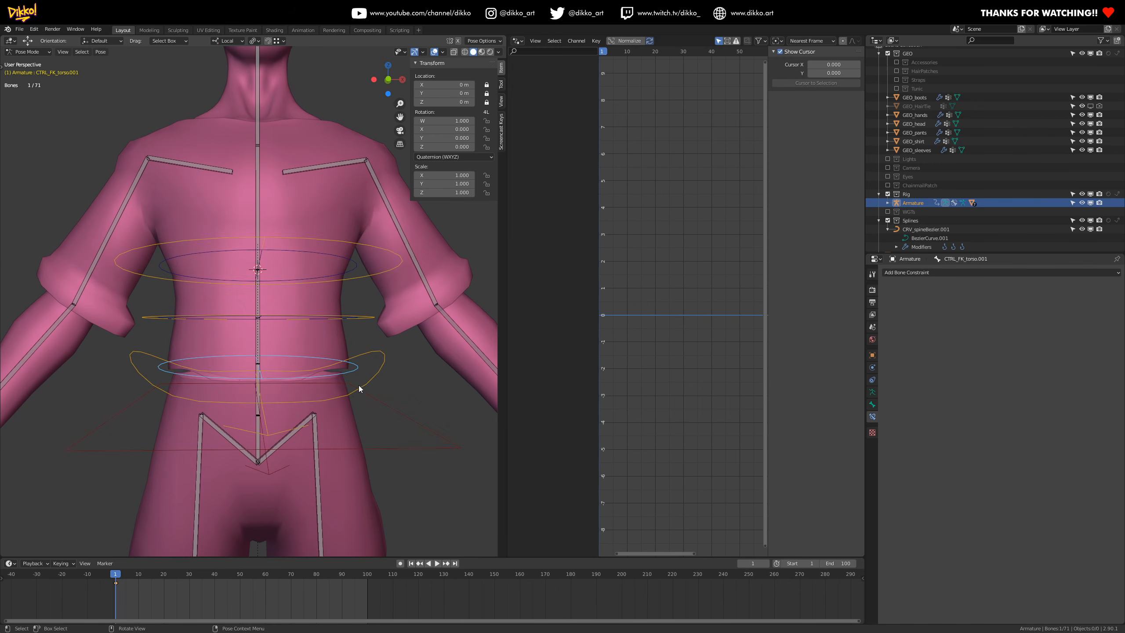
{"action": "key", "text": "Tab"}
{"action": "key", "text": "Tab"}
{"action": "key", "text": "r"}
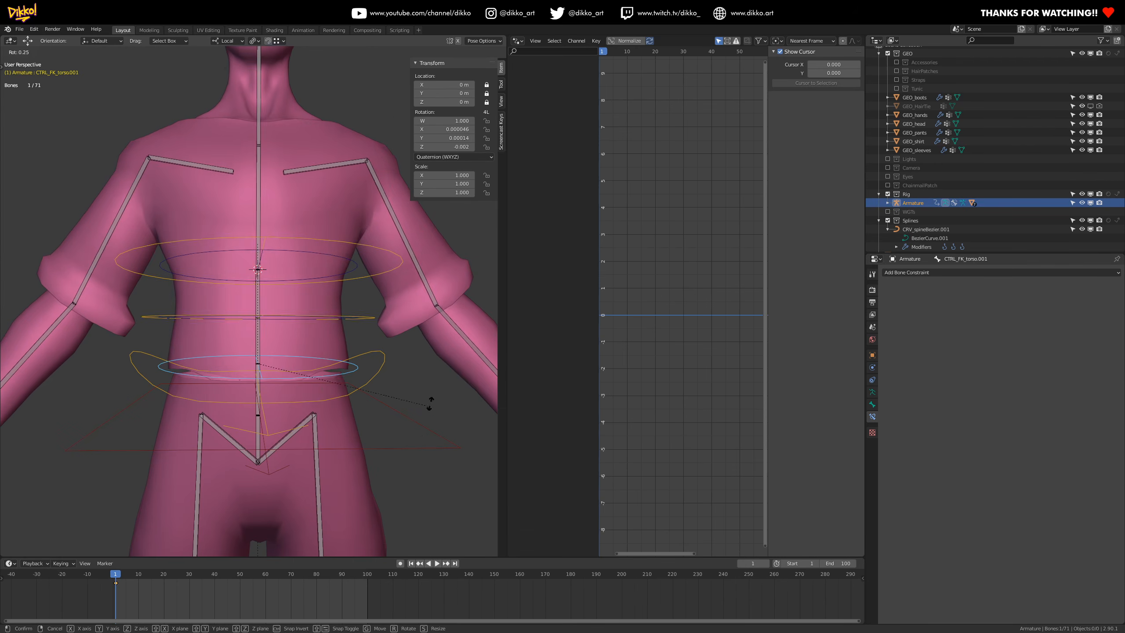
{"action": "left_click", "coordinate": [388, 384]}
{"action": "key", "text": "ctrl+z"}
{"action": "mouse_move", "coordinate": [320, 372]}
{"action": "middle_mouse_down"}
{"action": "mouse_move", "coordinate": [324, 397]}
{"action": "mouse_move", "coordinate": [323, 376]}
{"action": "middle_mouse_up"}
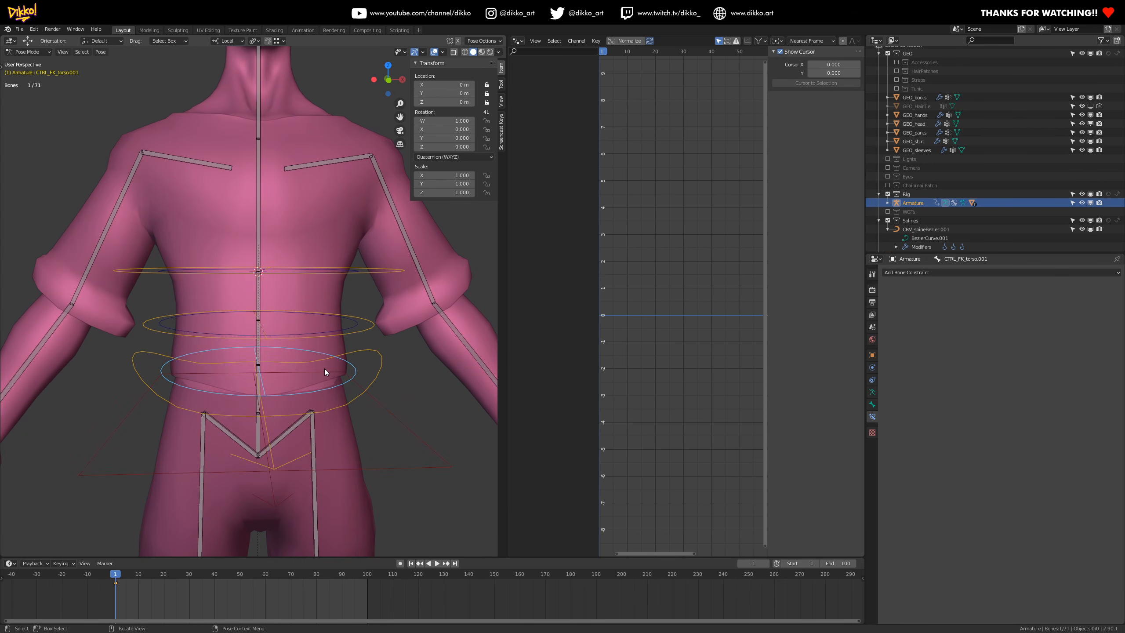
- Try rotating the middle FK torso control, CTRL_FK_torso.002, undo it, and select CTRL_IK_torso.002
{"action": "left_click", "coordinate": [366, 331]}
{"action": "left_click", "coordinate": [363, 272]}
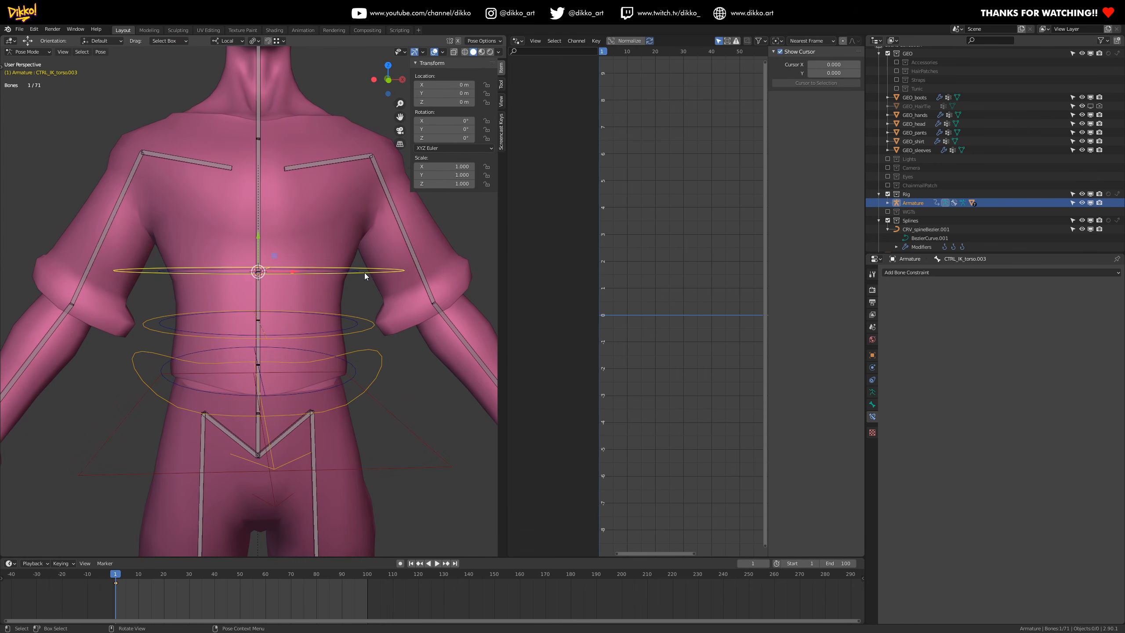
{"action": "middle_click_drag", "start_coordinate": [340, 287], "coordinate": [339, 359]}
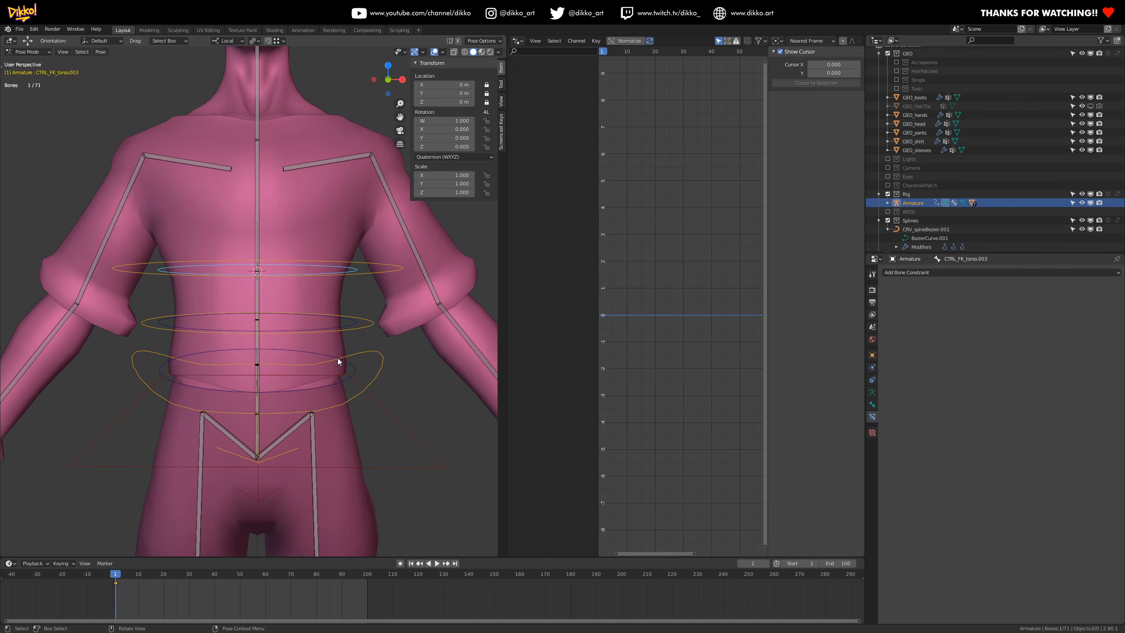
{"action": "left_click", "coordinate": [349, 324]}
{"action": "key", "text": "r"}
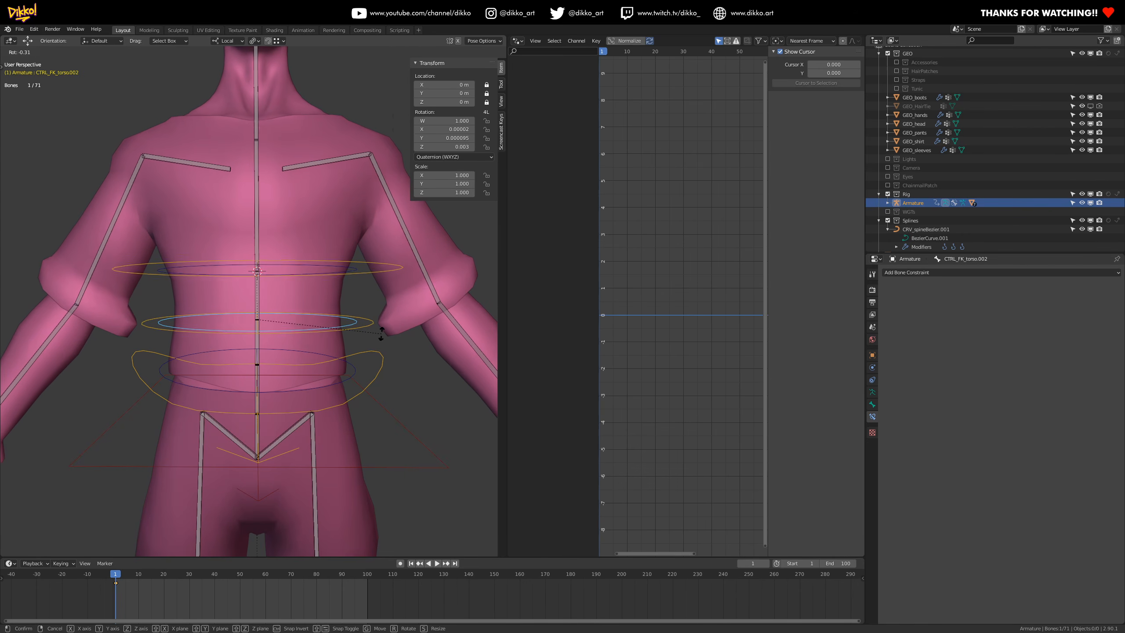
{"action": "left_click", "coordinate": [375, 328]}
{"action": "key", "text": "ctrl+z"}
{"action": "left_click", "coordinate": [360, 325]}
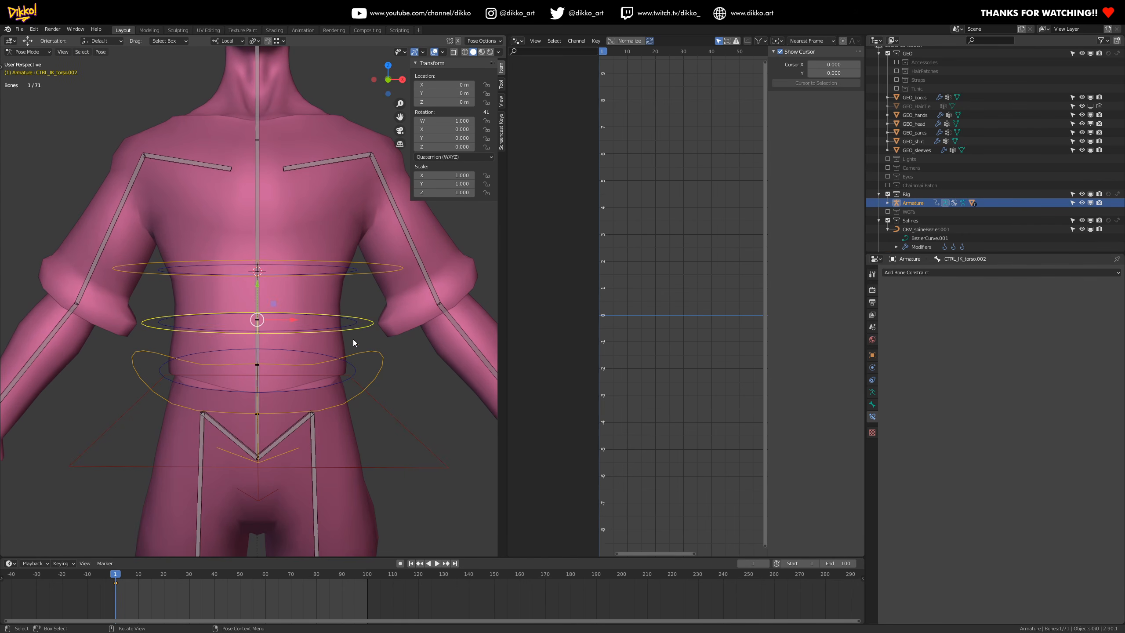
- Try rotating the uppermost FK torso control, CTRL_FK_torso.003, and undo the rotation
{"action": "middle_click_drag", "start_coordinate": [352, 318], "coordinate": [315, 288]}
{"action": "left_click", "coordinate": [341, 291]}
{"action": "key", "text": "r"}
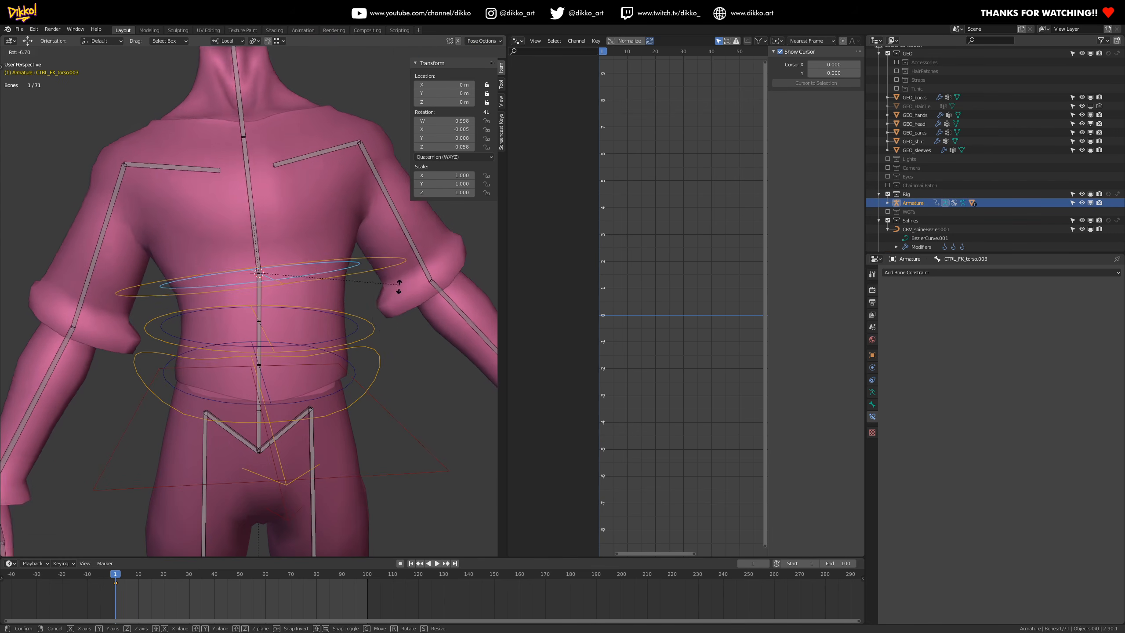
{"action": "left_click", "coordinate": [376, 289]}
{"action": "key", "text": "ctrl+z"}
- Try rotating the upper IK torso control, CTRL_IK_torso.003, and cancel the rotation
{"action": "left_click", "coordinate": [375, 287]}
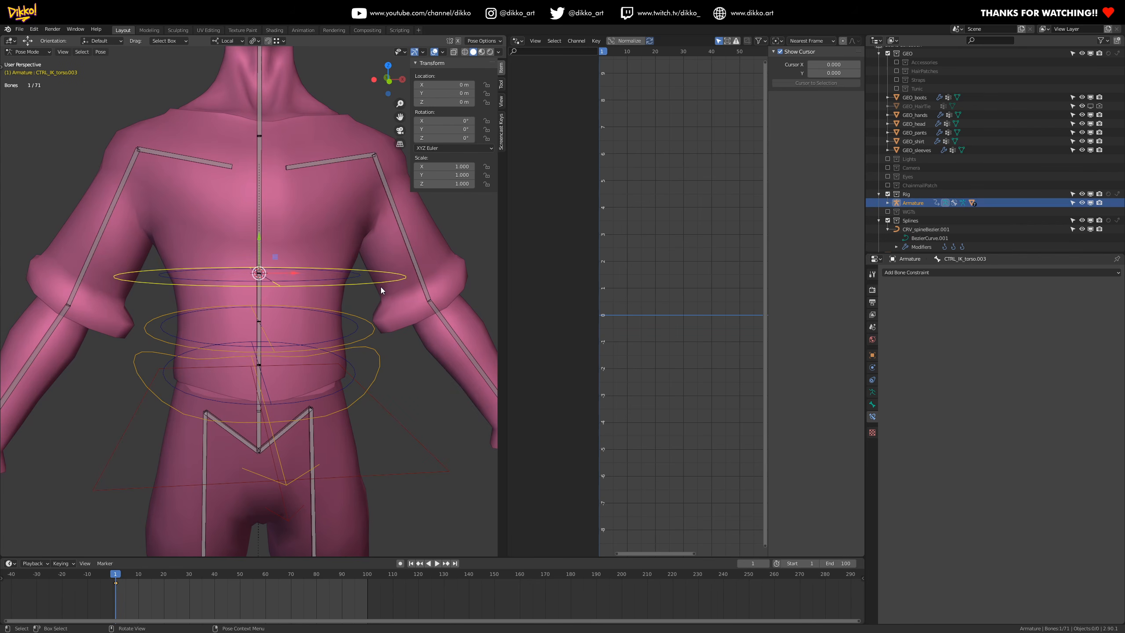
{"action": "key", "text": "r"}
{"action": "key", "text": "Escape"}
{"action": "scroll", "coordinate": [196, 347], "scroll_direction": "down", "scroll_amount": 3}
{"action": "mouse_move", "coordinate": [190, 328]}
{"action": "middle_mouse_down"}
{"action": "mouse_move", "coordinate": [171, 332]}
{"action": "mouse_move", "coordinate": [179, 311]}
{"action": "middle_mouse_up"}
{"action": "middle_click_drag", "start_coordinate": [243, 272], "coordinate": [222, 316]}
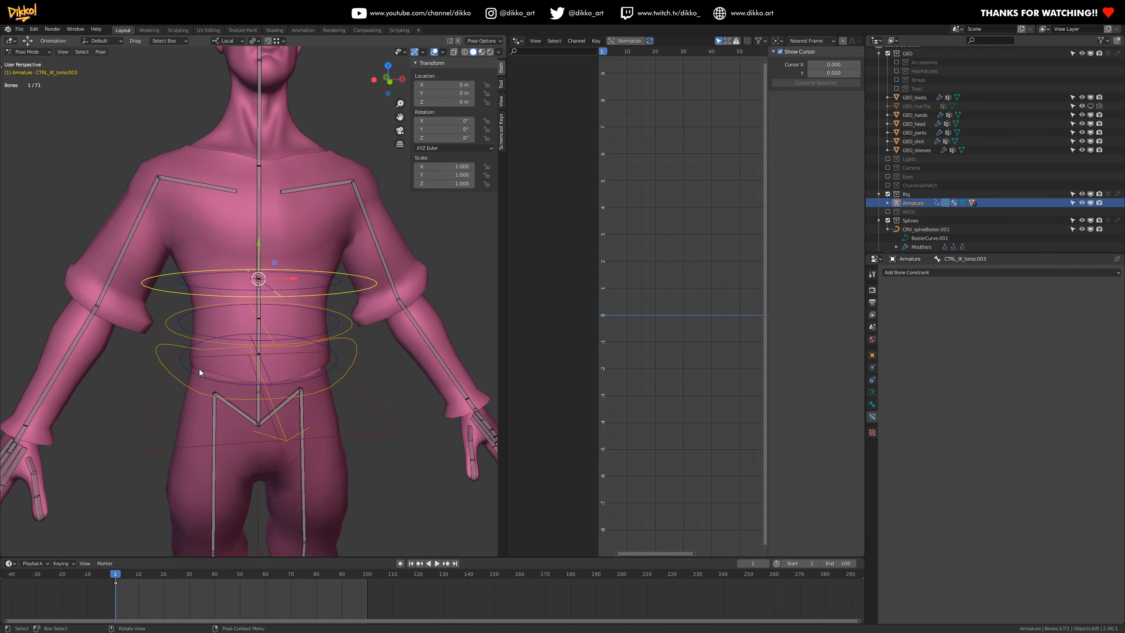
- Try moving CTRL_IK_torso.003 up away from the hips to test stretching the torso, and cancel the move
{"action": "left_click", "coordinate": [169, 333]}
{"action": "left_click", "coordinate": [157, 355]}
{"action": "left_click", "coordinate": [161, 288]}
{"action": "key", "text": "g"}
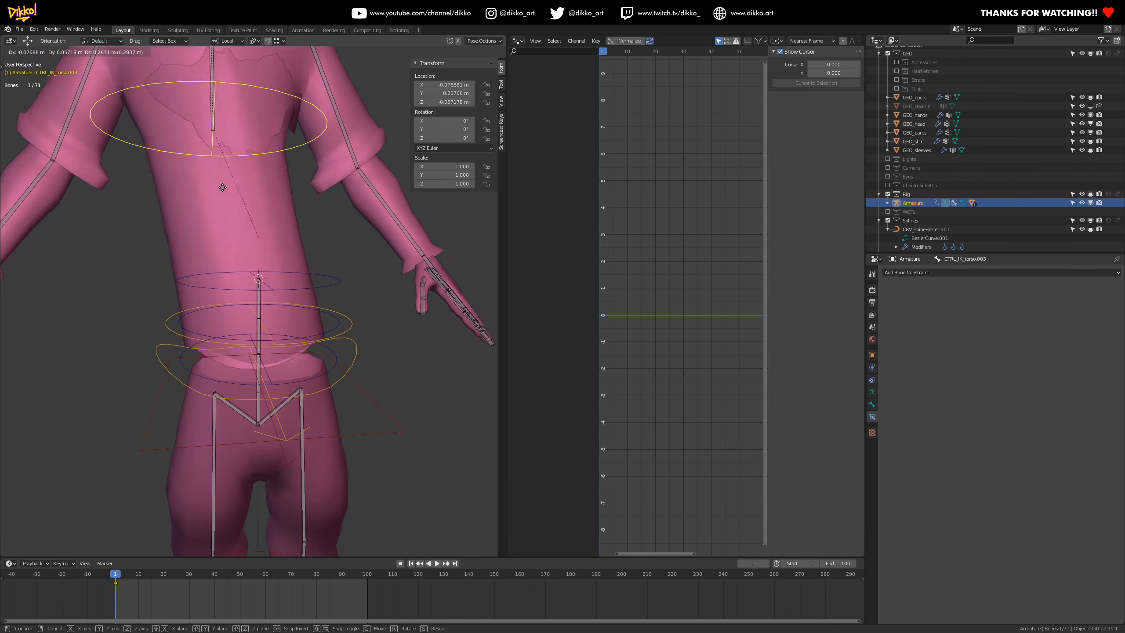
{"action": "key", "text": "Escape"}
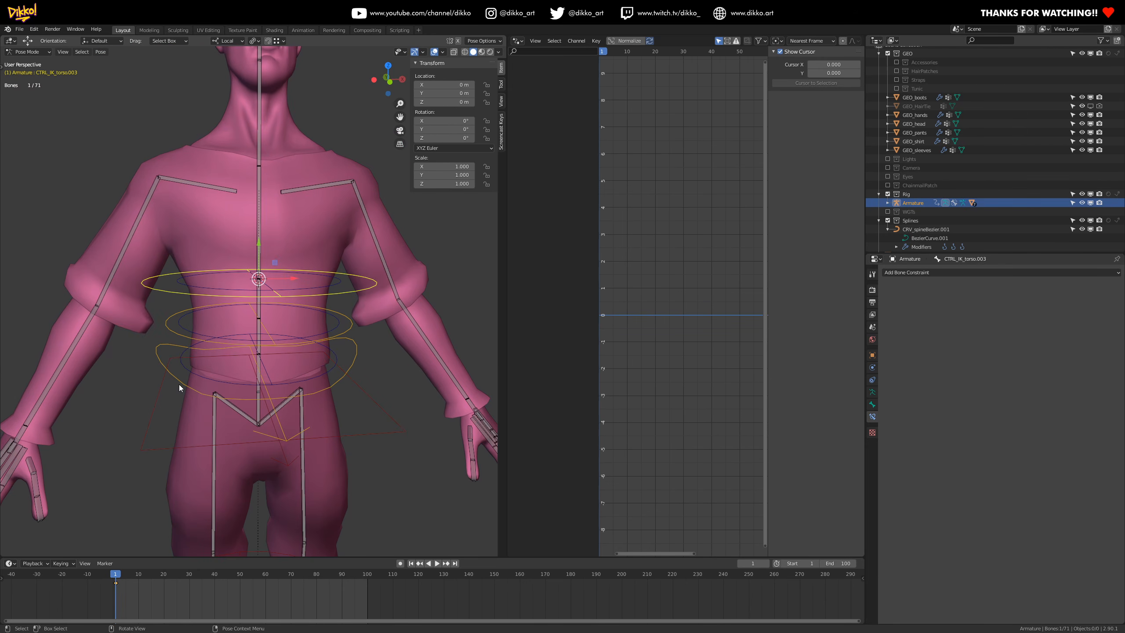
- Inspect the bone properties of DEF_spine.006, the deform bone above DEF_spine.002 in the torso
{"action": "middle_click_drag", "start_coordinate": [165, 429], "coordinate": [224, 413]}
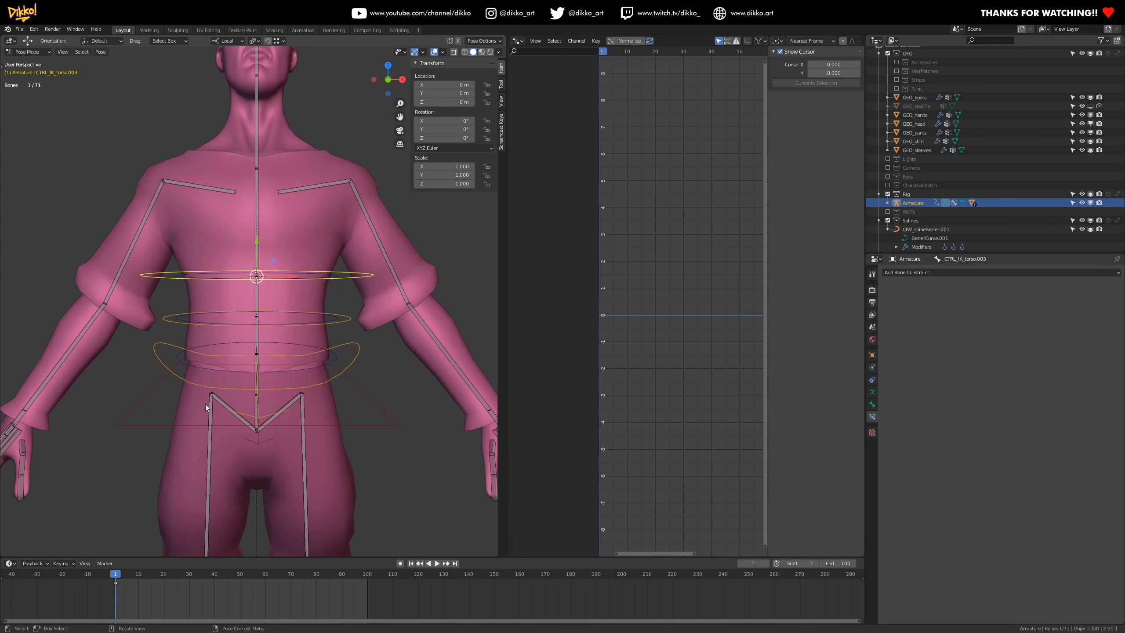
{"action": "middle_click_drag", "start_coordinate": [250, 415], "coordinate": [270, 406]}
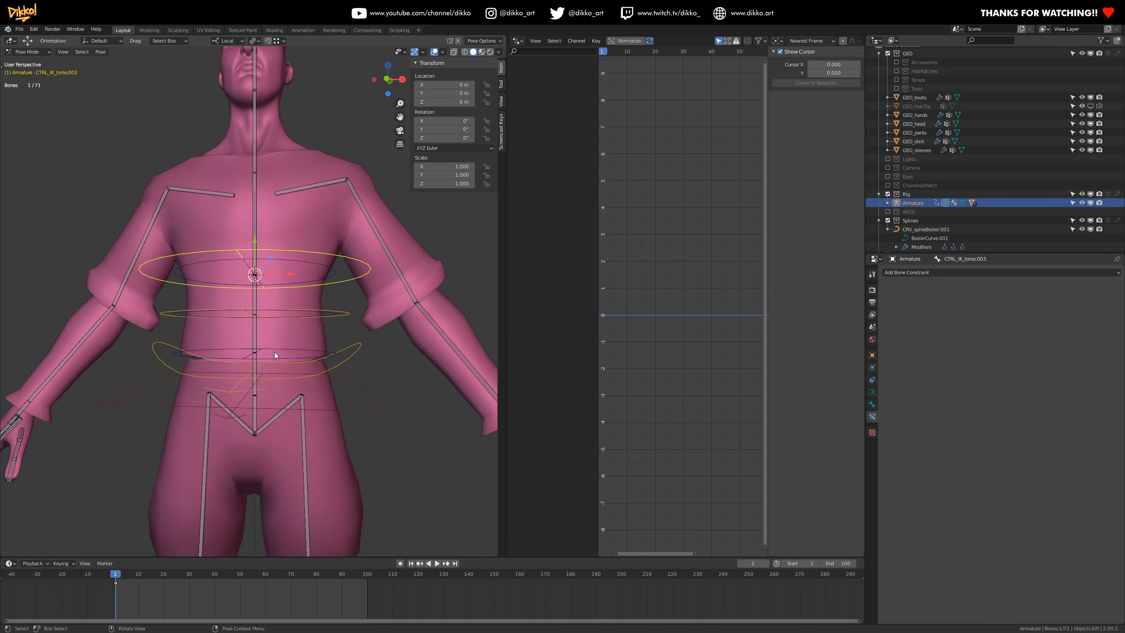
{"action": "scroll", "coordinate": [283, 360], "scroll_direction": "up", "scroll_amount": 4}
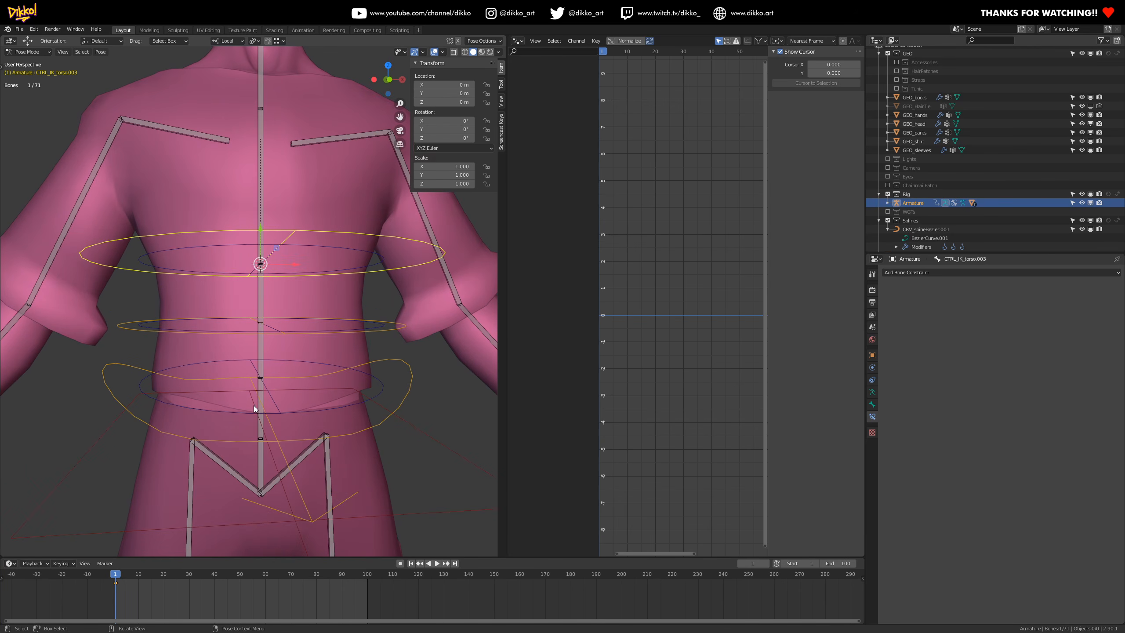
{"action": "left_click", "coordinate": [262, 352]}
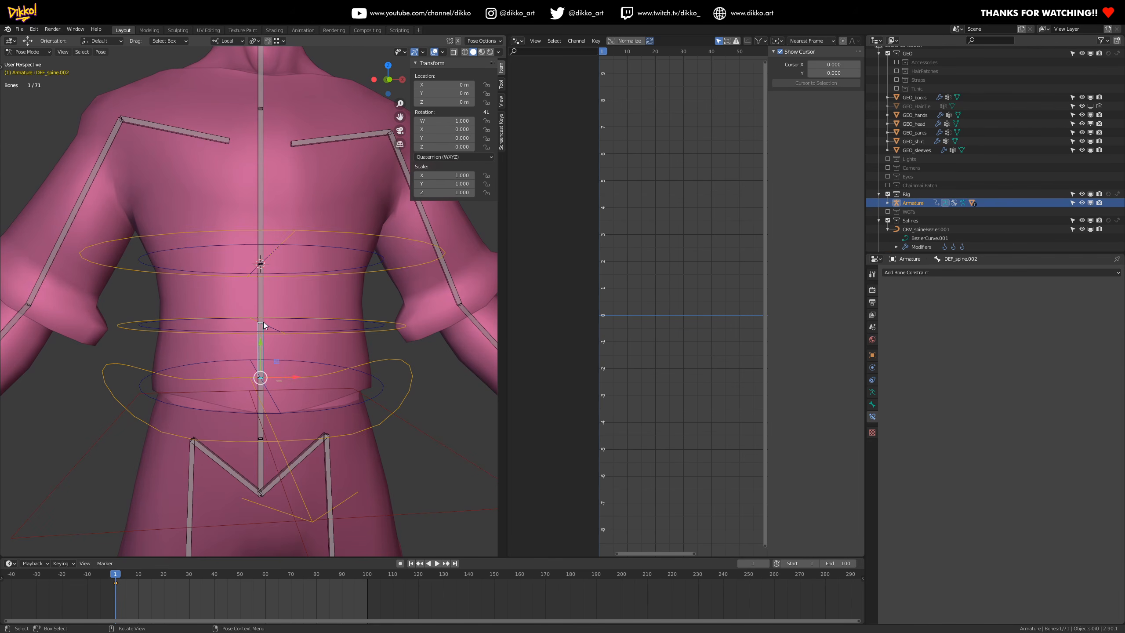
{"action": "left_click", "coordinate": [259, 284]}
{"action": "left_click", "coordinate": [872, 405]}
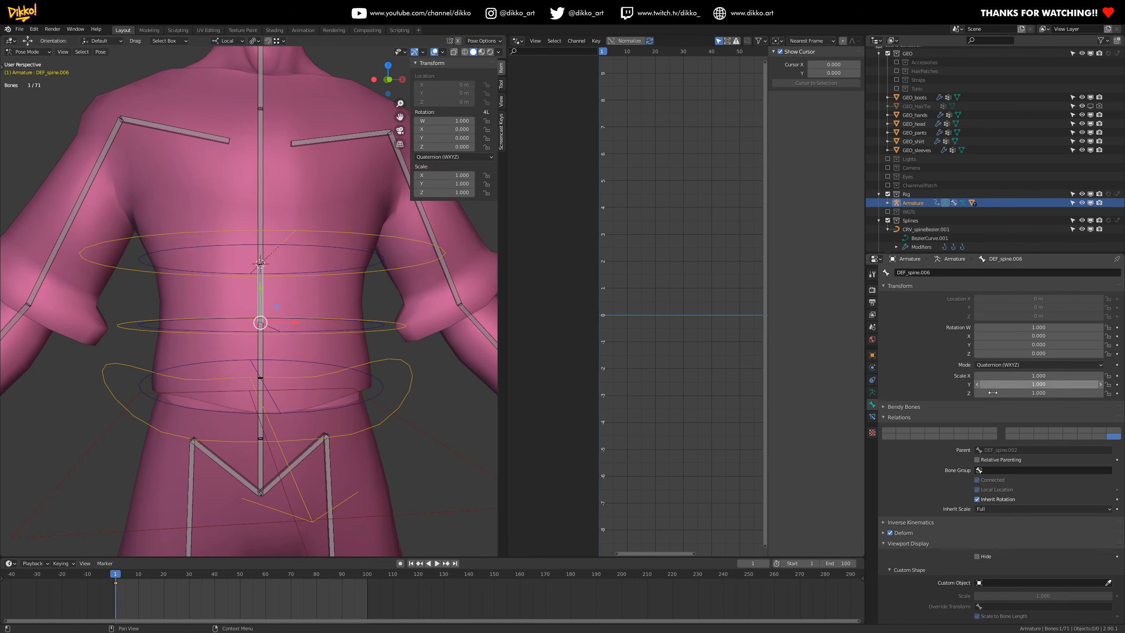
{"action": "scroll", "coordinate": [967, 354], "scroll_direction": "down", "scroll_amount": 2}
{"action": "scroll", "coordinate": [933, 352], "scroll_direction": "up", "scroll_amount": 2}
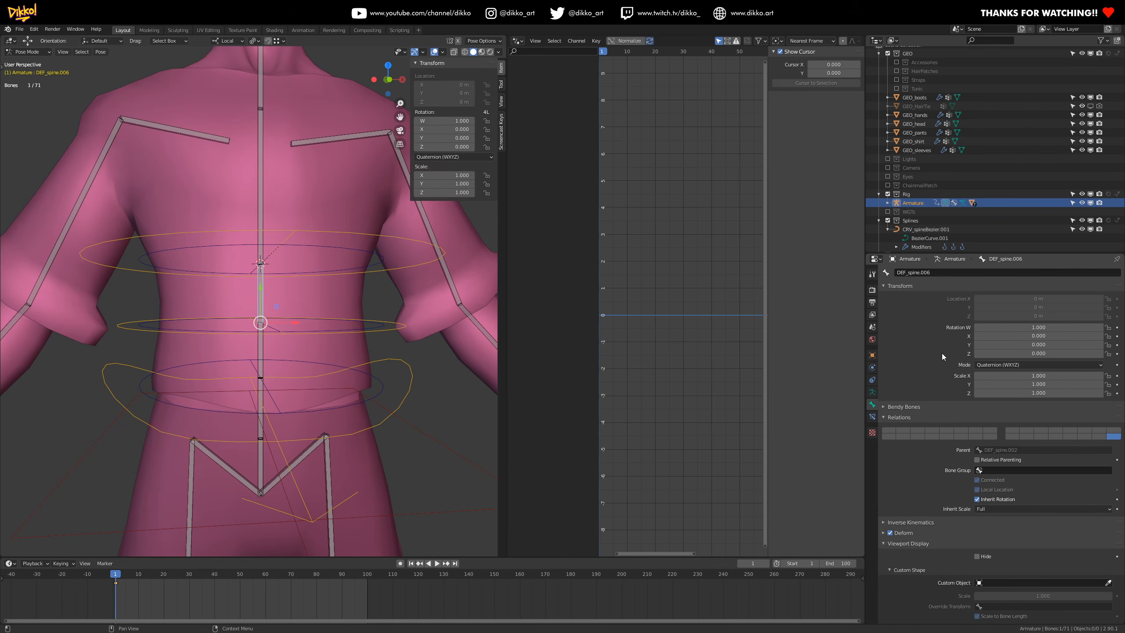
- Expand the Bendy Bones settings and check DEF_spine.006 and DEF_spine.002 in Edit Mode, ending in Pose Mode
{"action": "key", "text": "Tab"}
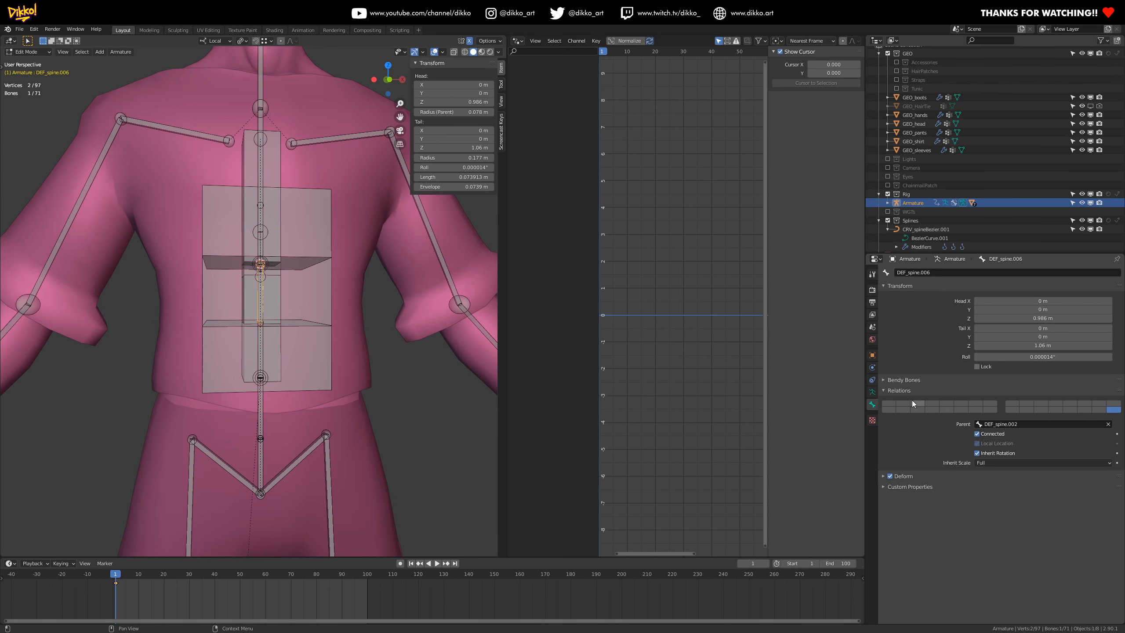
{"action": "left_click", "coordinate": [925, 380]}
{"action": "key", "text": "Tab"}
{"action": "left_click", "coordinate": [262, 354]}
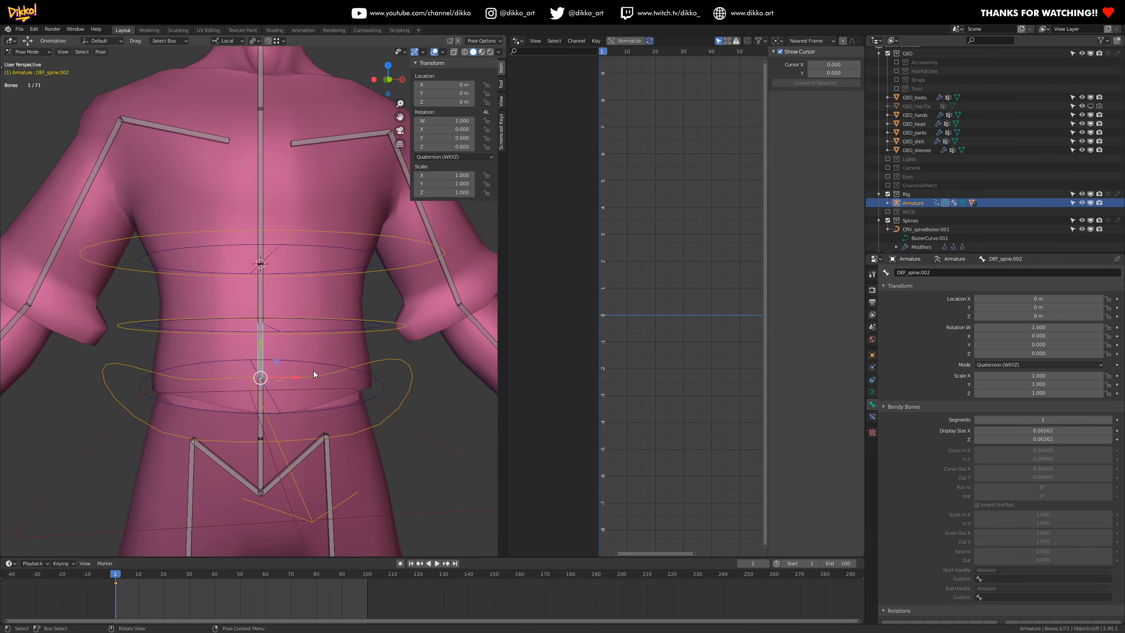
{"action": "key", "text": "Tab"}
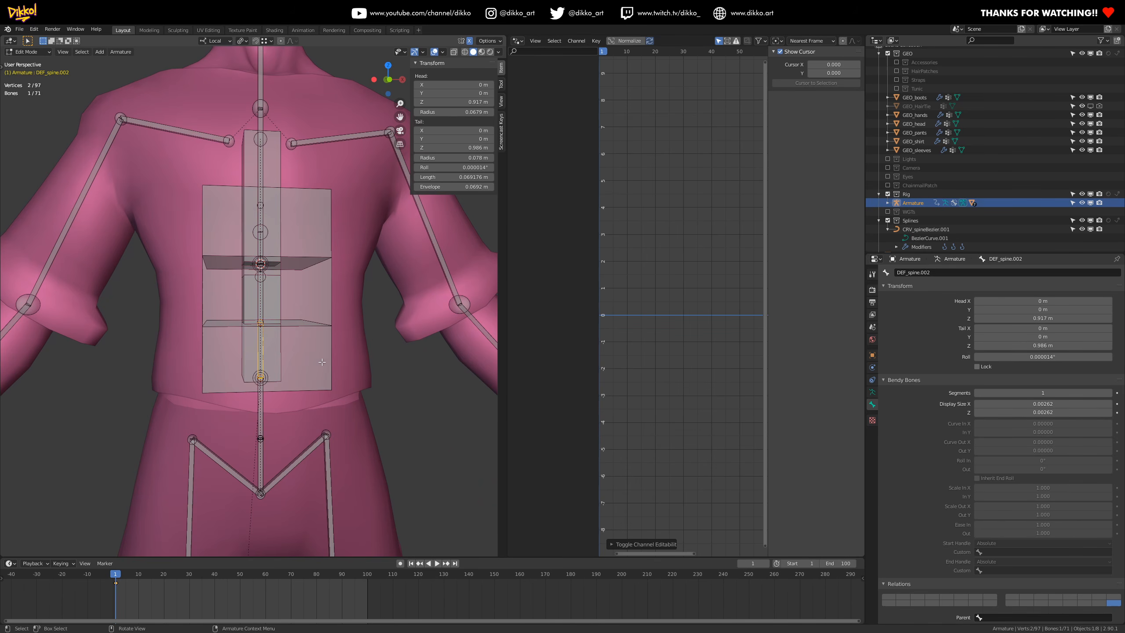
{"action": "key", "text": "Tab"}
- Examine the torso's two deform bones, DEF_spine.002 and DEF_spine.006, by selecting them alternately
{"action": "mouse_move", "coordinate": [262, 371]}
{"action": "middle_mouse_down"}
{"action": "mouse_move", "coordinate": [260, 381]}
{"action": "mouse_move", "coordinate": [278, 360]}
{"action": "middle_mouse_up"}
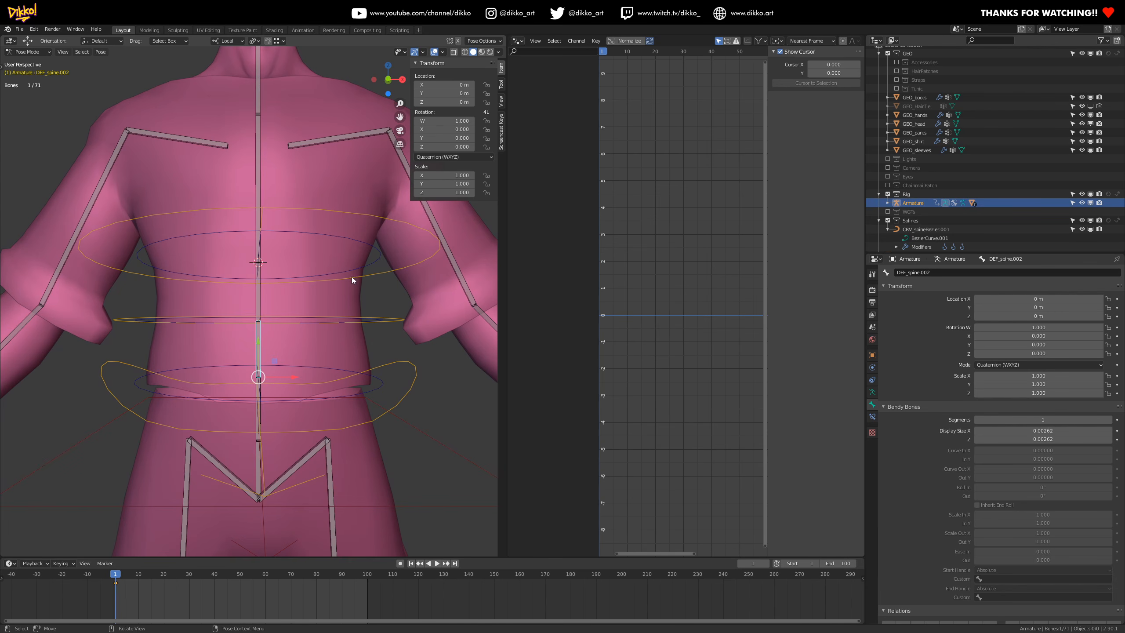
{"action": "mouse_move", "coordinate": [272, 416]}
{"action": "middle_mouse_down"}
{"action": "mouse_move", "coordinate": [262, 422]}
{"action": "mouse_move", "coordinate": [259, 399]}
{"action": "middle_mouse_up"}
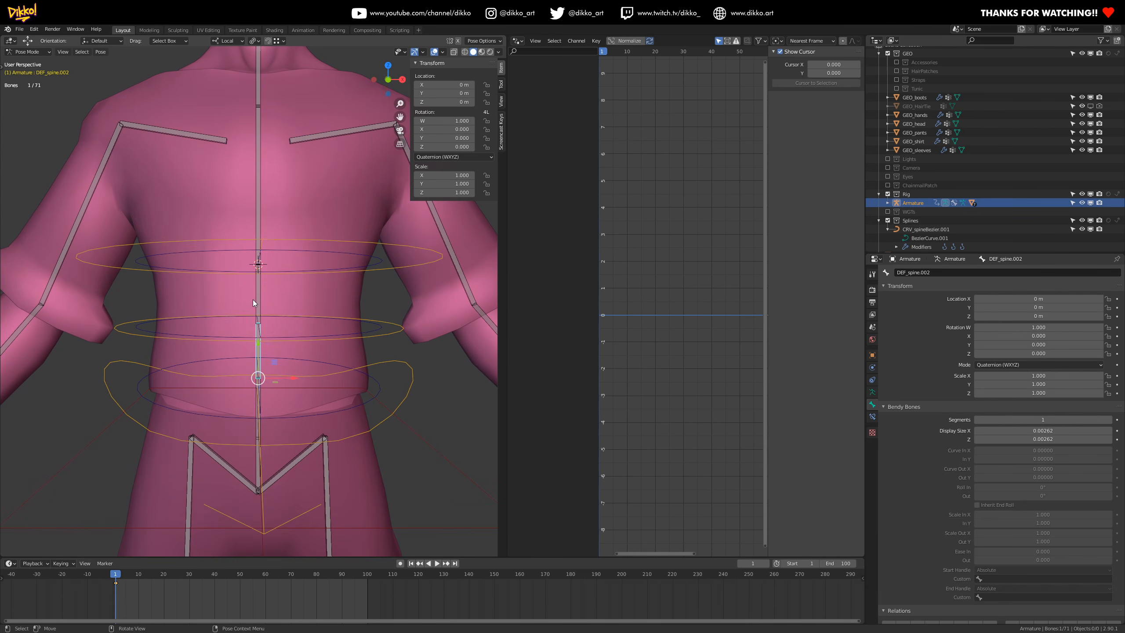
{"action": "left_click", "coordinate": [256, 287]}
{"action": "left_click", "coordinate": [260, 351]}
{"action": "left_click", "coordinate": [261, 288]}
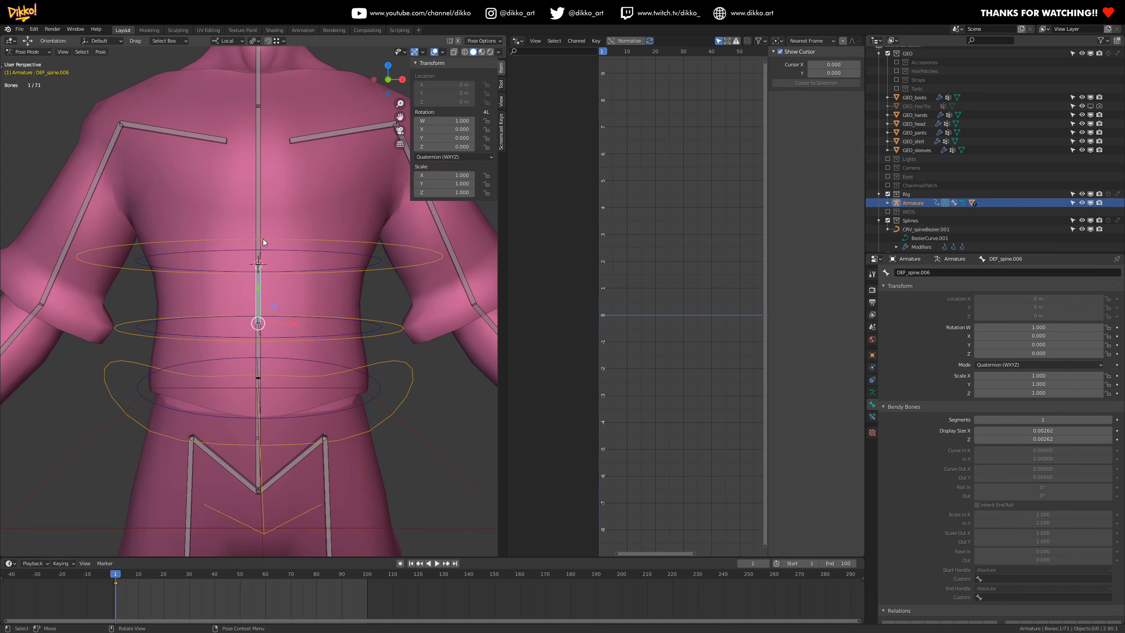
{"action": "left_click", "coordinate": [260, 239]}
{"action": "left_click", "coordinate": [259, 297]}
{"action": "left_click", "coordinate": [256, 346]}
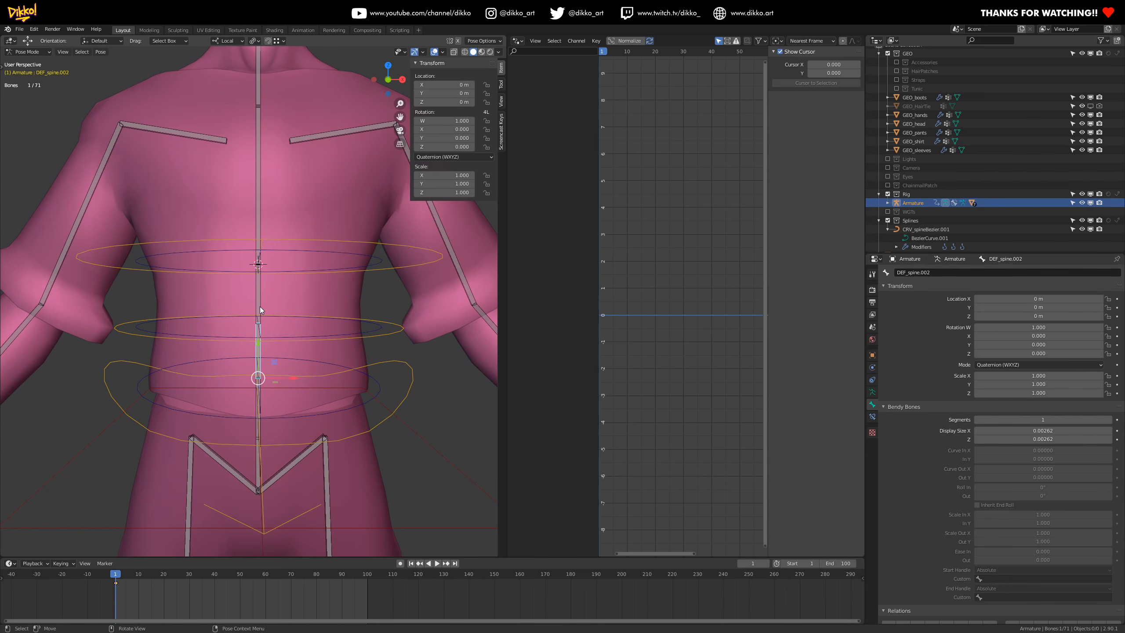
{"action": "left_click", "coordinate": [259, 294]}
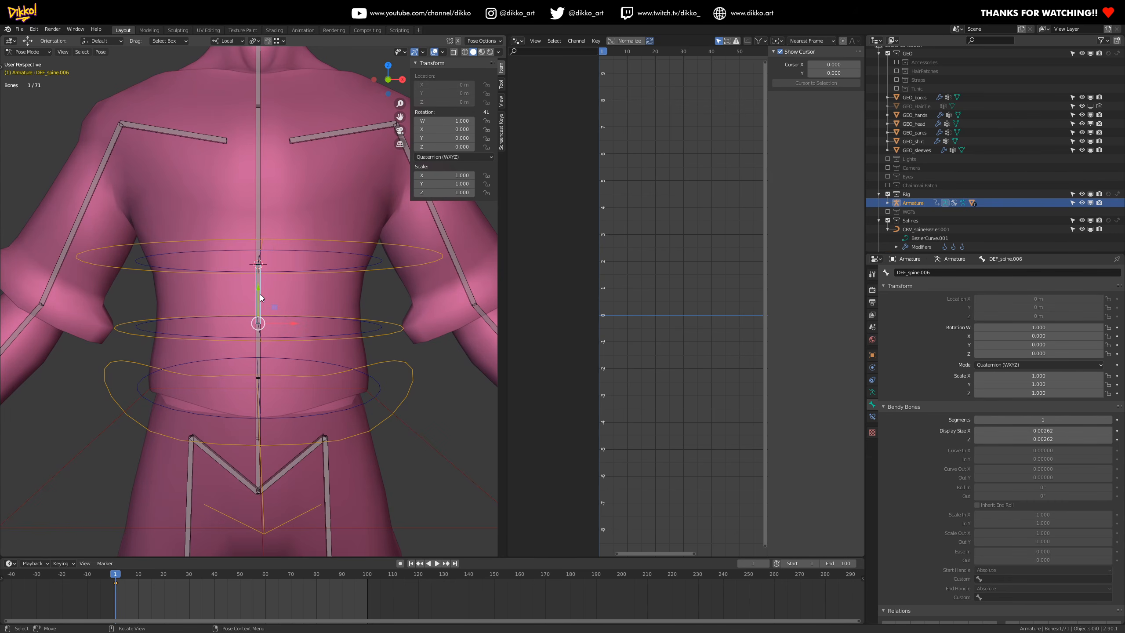
{"action": "left_click", "coordinate": [261, 348]}
{"action": "middle_click_drag", "start_coordinate": [279, 460], "coordinate": [281, 455]}
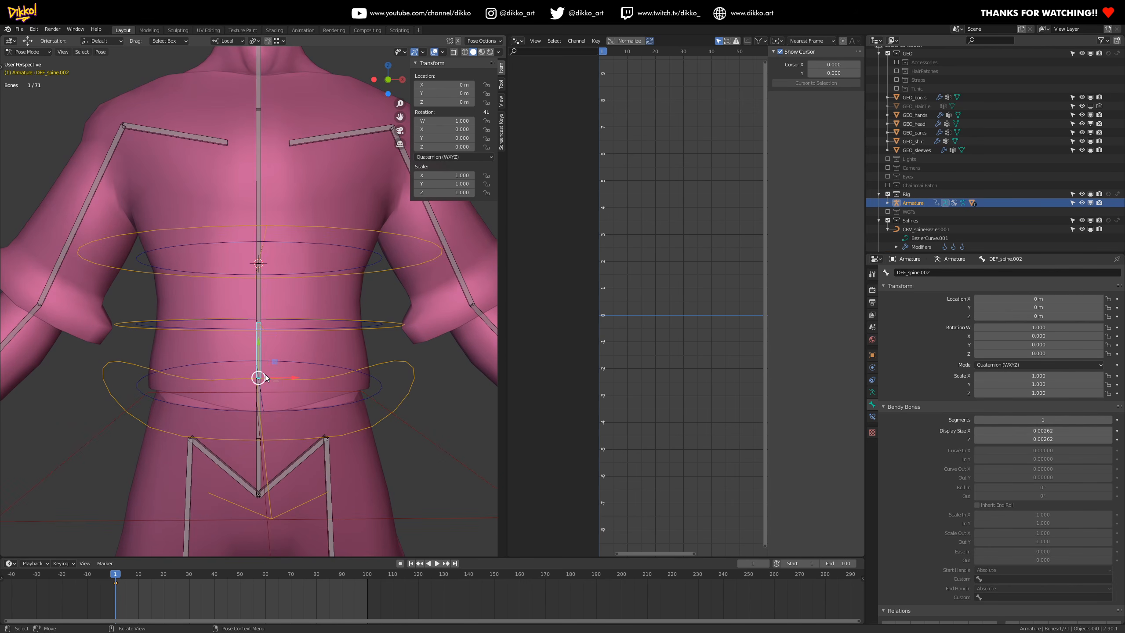
{"action": "left_click", "coordinate": [259, 298]}
{"action": "left_click", "coordinate": [257, 352]}
{"action": "left_click", "coordinate": [260, 291]}
{"action": "left_click", "coordinate": [261, 350]}
{"action": "left_click", "coordinate": [257, 294]}
{"action": "left_click", "coordinate": [256, 343]}
{"action": "left_click", "coordinate": [259, 311]}
{"action": "left_click", "coordinate": [258, 350]}
{"action": "left_click", "coordinate": [256, 294]}
{"action": "left_click", "coordinate": [256, 352]}
{"action": "left_click", "coordinate": [260, 289]}
{"action": "left_click", "coordinate": [260, 348]}
{"action": "left_click", "coordinate": [260, 289]}
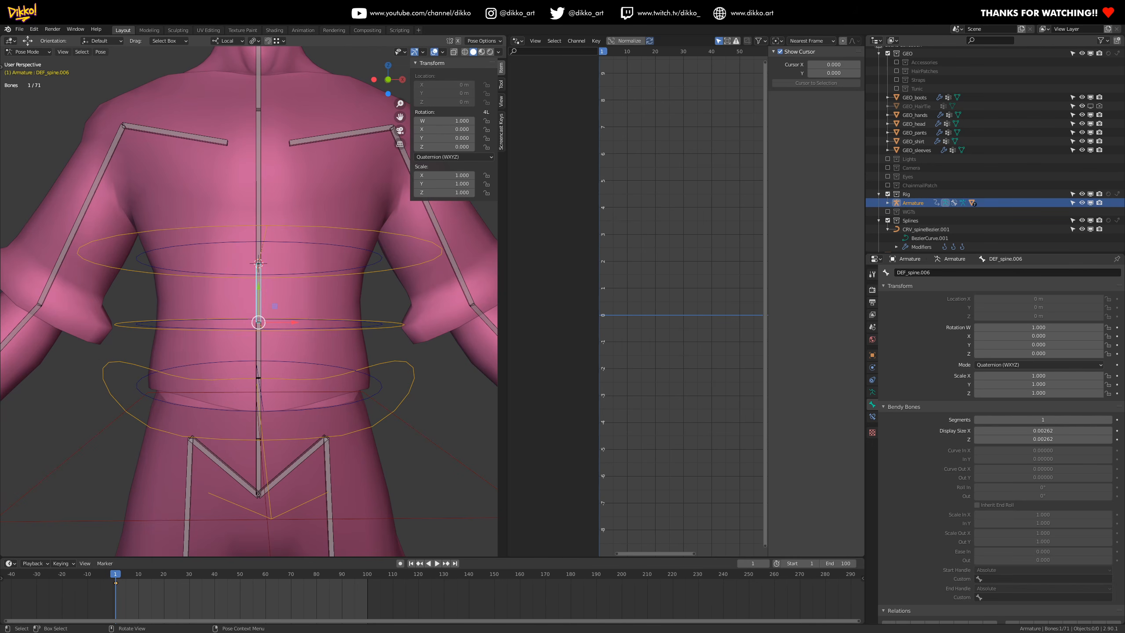
- Subdivide the two deform bones DEF_spine.002 and DEF_spine.006 twice in Edit Mode, and return to Pose Mode
{"action": "left_click", "coordinate": [259, 353]}
{"action": "key", "text": "Tab"}
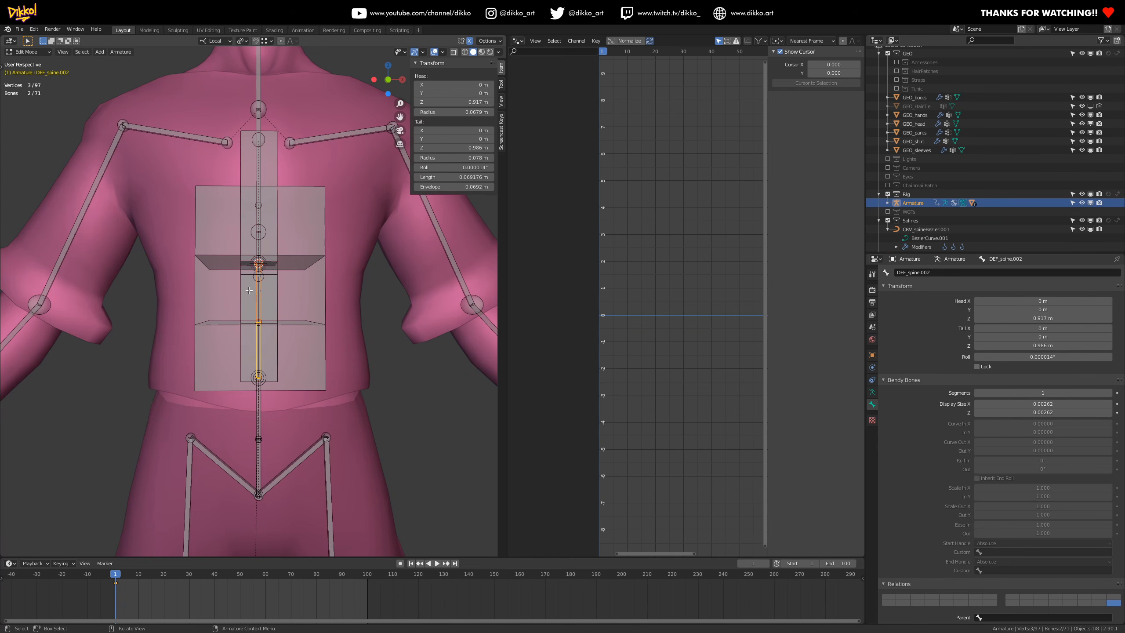
{"action": "right_click", "coordinate": [257, 346]}
{"action": "left_click", "coordinate": [258, 346]}
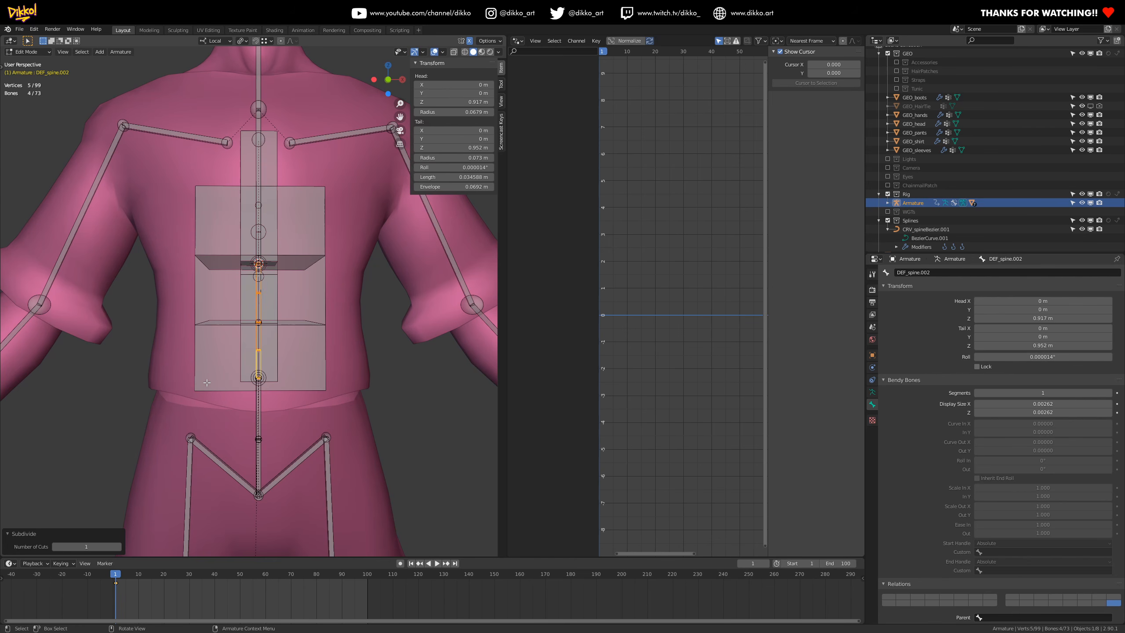
{"action": "right_click", "coordinate": [261, 307]}
{"action": "left_click", "coordinate": [260, 305]}
{"action": "left_click", "coordinate": [260, 365]}
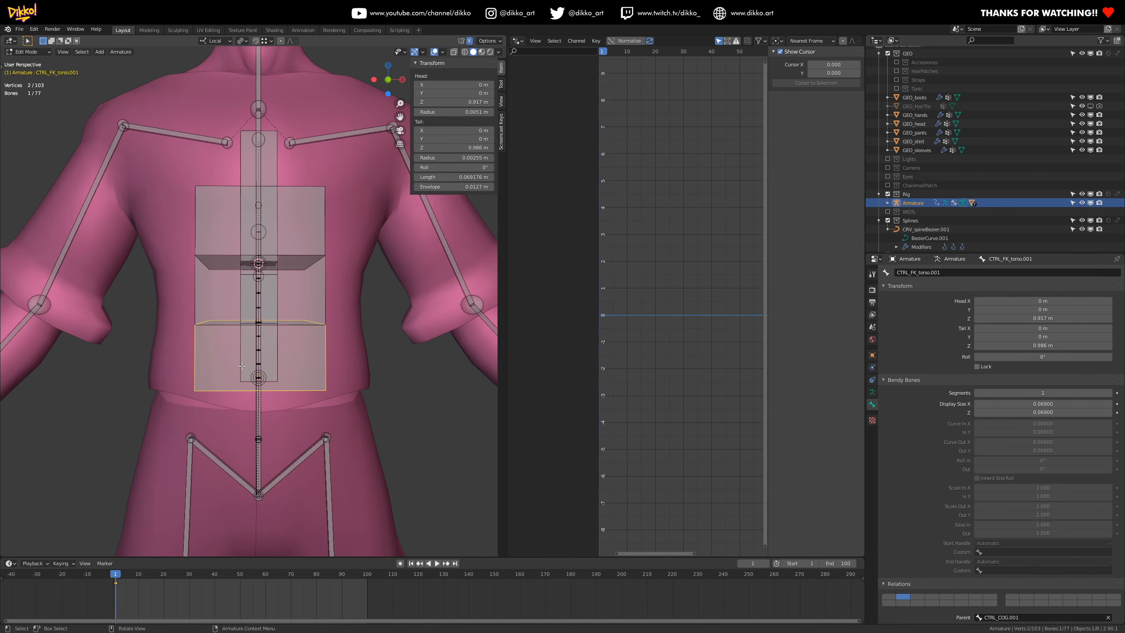
{"action": "key", "text": "ctrl+Tab"}
- Check the subdivided deform bones along the torso one by one, from the waist up to the chest
{"action": "middle_click_drag", "start_coordinate": [240, 384], "coordinate": [261, 373]}
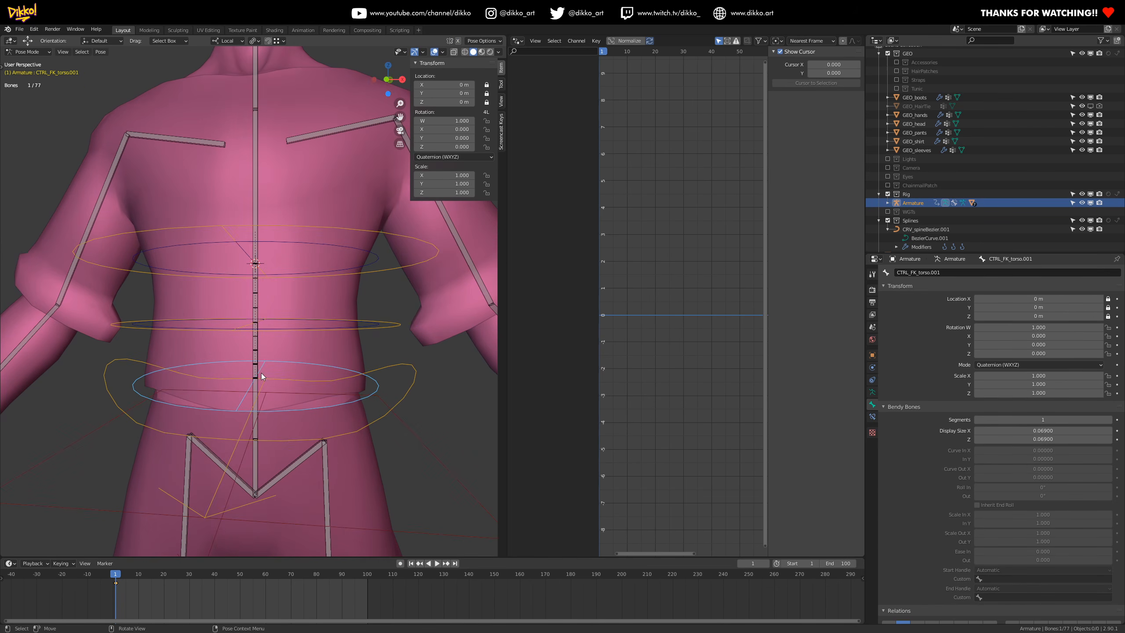
{"action": "left_click", "coordinate": [254, 367]}
{"action": "left_click", "coordinate": [254, 354]}
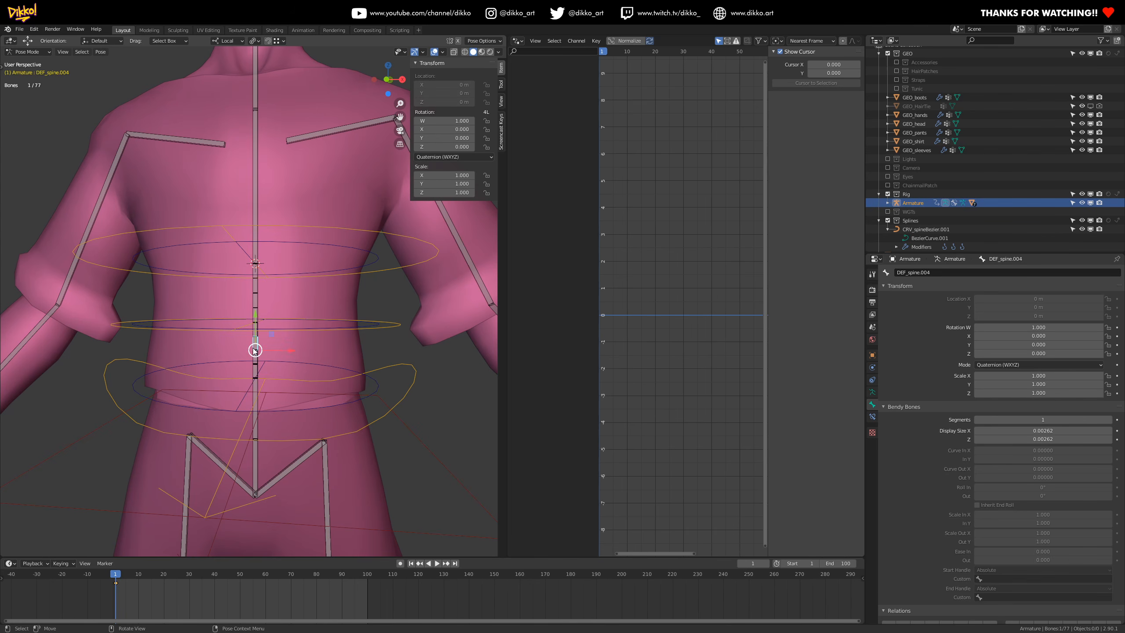
{"action": "left_click", "coordinate": [256, 324]}
{"action": "left_click", "coordinate": [258, 300]}
{"action": "left_click", "coordinate": [256, 263]}
{"action": "left_click", "coordinate": [256, 279]}
{"action": "left_click", "coordinate": [306, 256]}
- Switch to Object Mode and parent GEO_shirt to the Armature with automatic weights
{"action": "left_click", "coordinate": [34, 52]}
{"action": "left_click", "coordinate": [27, 61]}
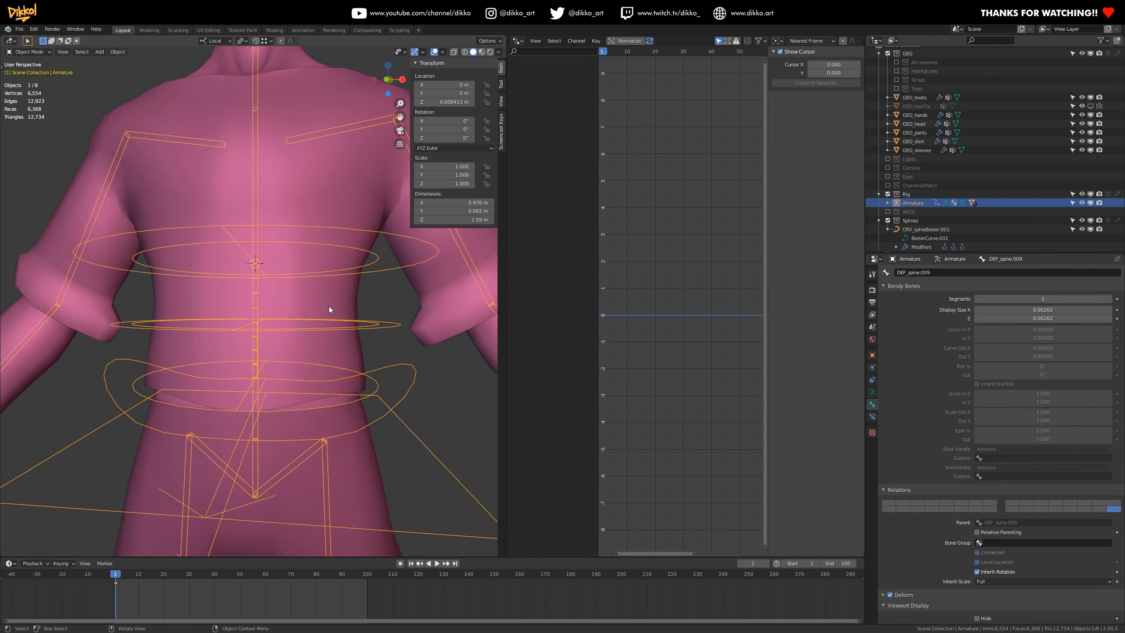
{"action": "left_click", "coordinate": [394, 290]}
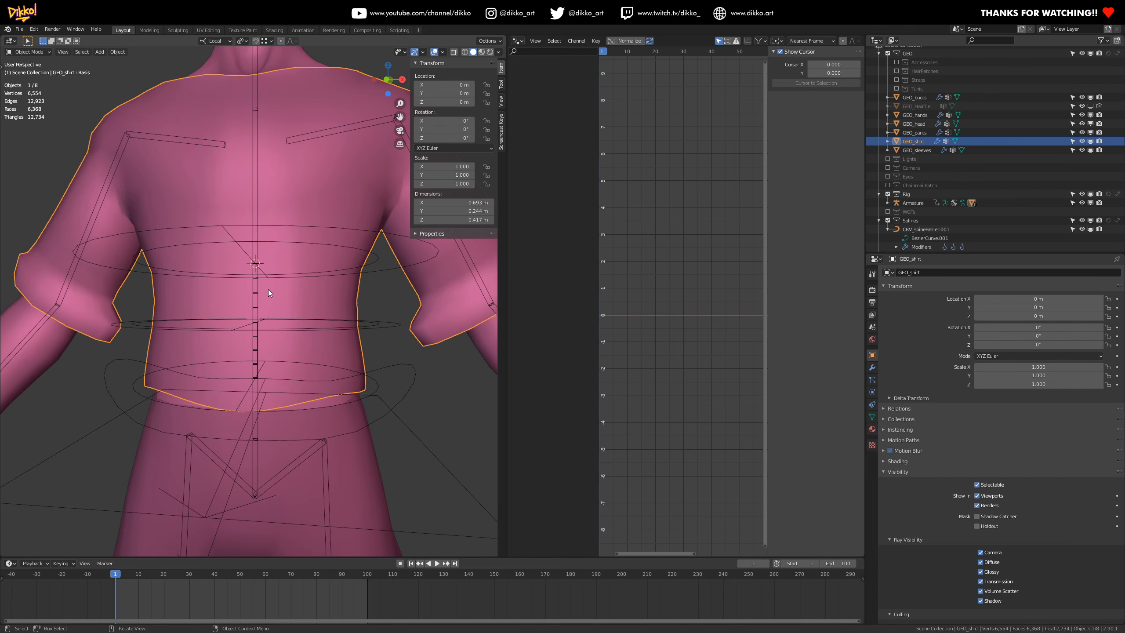
{"action": "left_click", "coordinate": [256, 282], "text": "shift"}
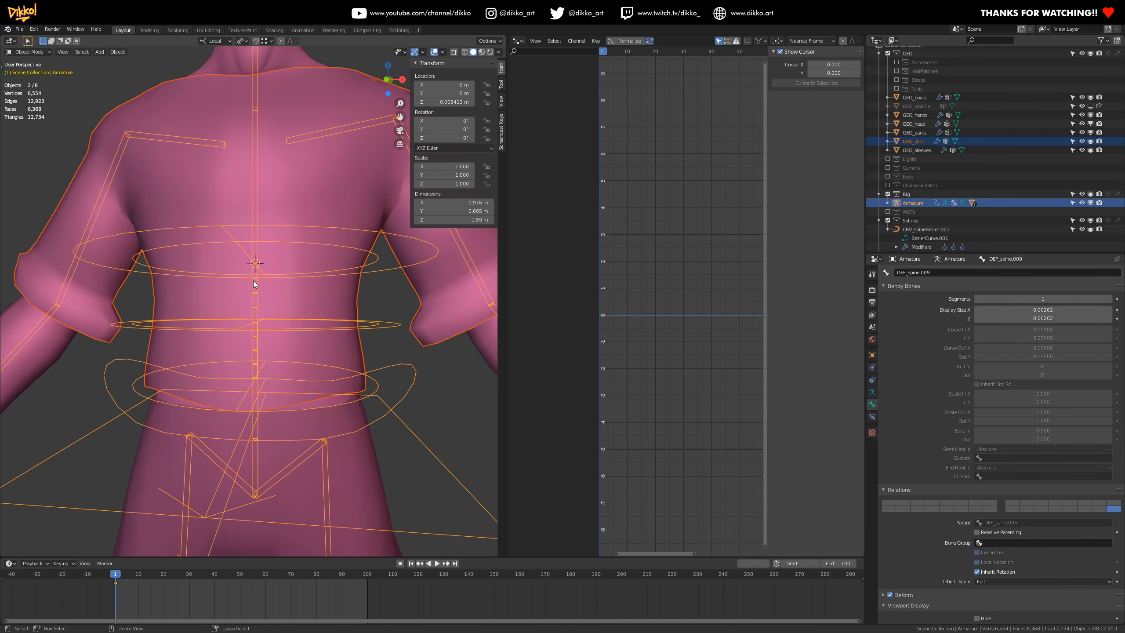
{"action": "key", "text": "ctrl+p"}
{"action": "left_click", "coordinate": [214, 343]}
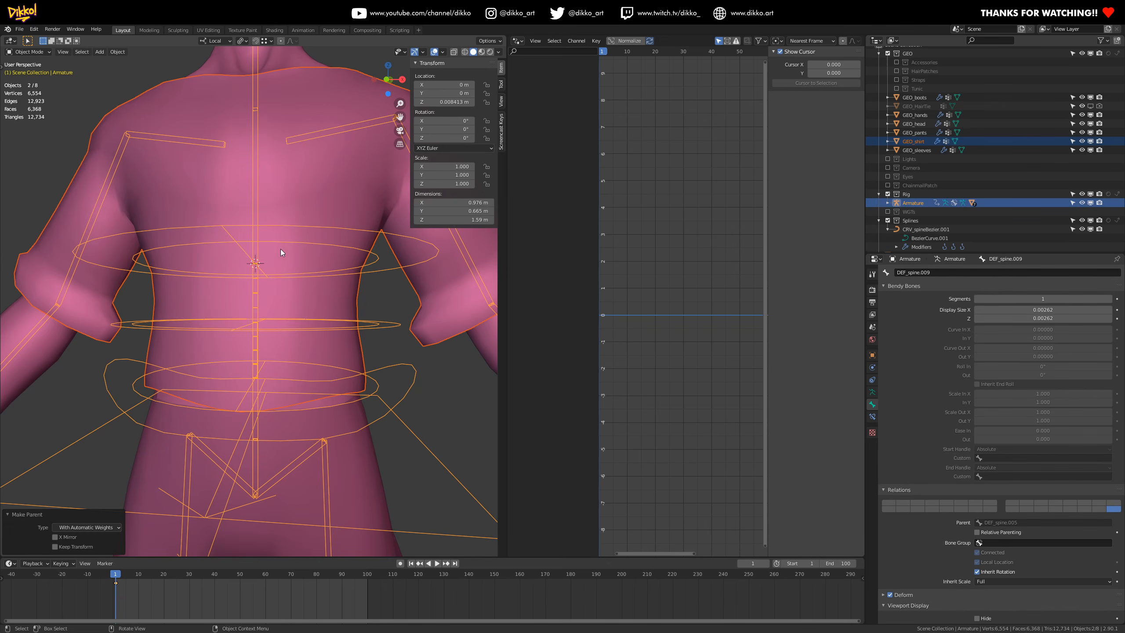
- Make the Armature the active object again and put it in Pose Mode
{"action": "left_click", "coordinate": [252, 298]}
{"action": "left_click", "coordinate": [253, 289]}
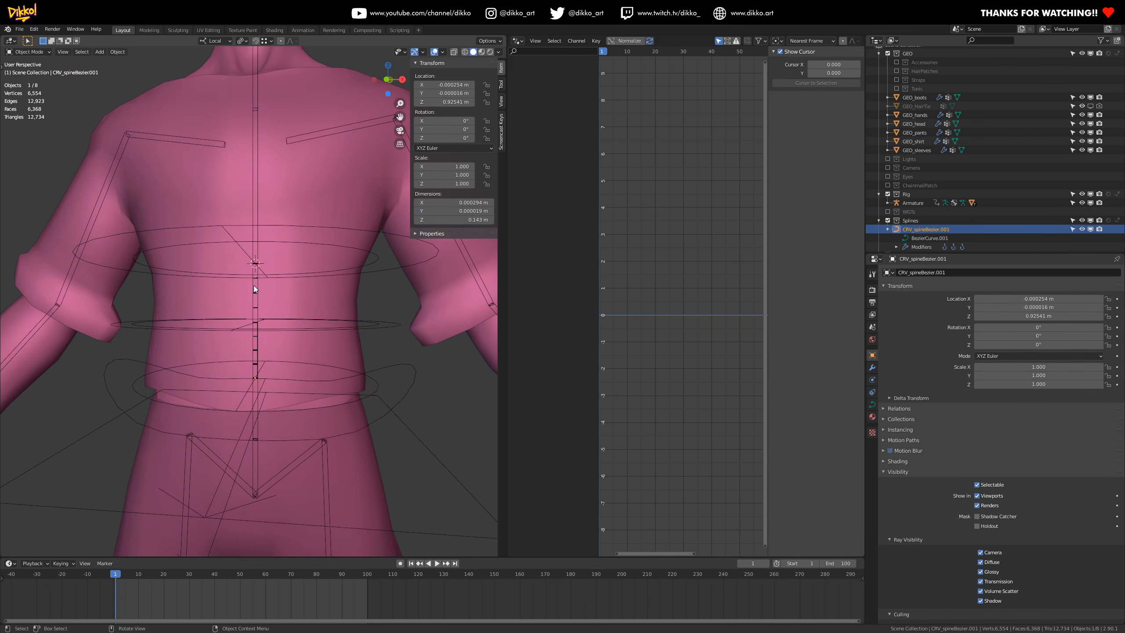
{"action": "left_click", "coordinate": [257, 293]}
{"action": "left_click", "coordinate": [27, 52]}
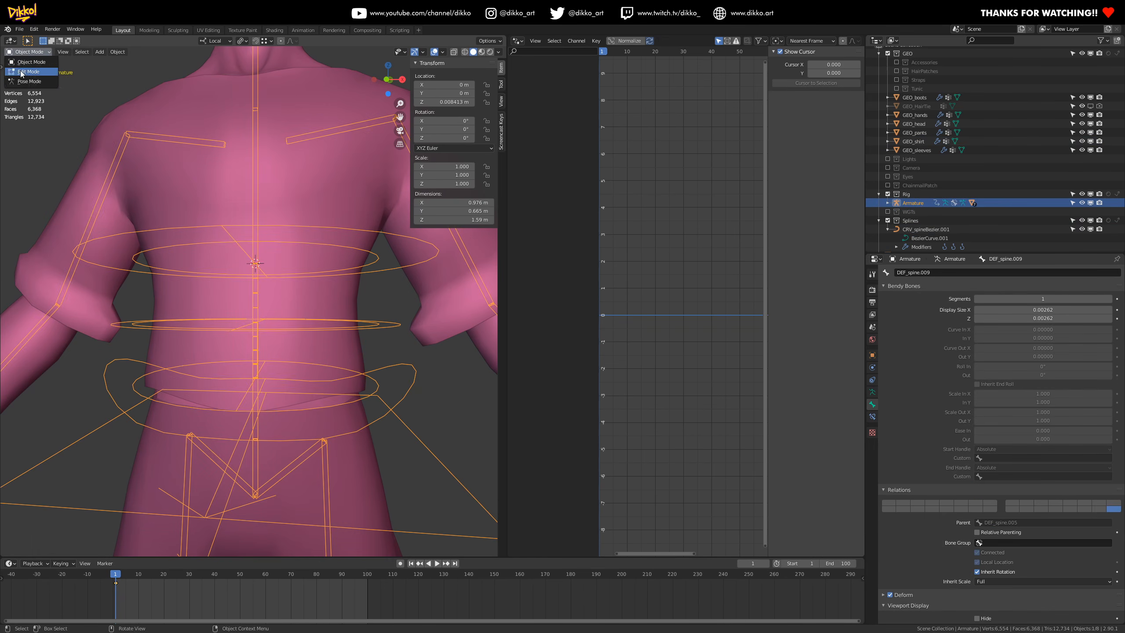
{"action": "left_click", "coordinate": [23, 87]}
- Try rotating the eight subdivided torso bones together to test how the shirt bends, and cancel the rotation
{"action": "left_click", "coordinate": [256, 370]}
{"action": "left_click", "coordinate": [256, 357], "text": "shift"}
{"action": "left_click", "coordinate": [256, 342], "text": "shift"}
{"action": "scroll", "coordinate": [265, 329], "scroll_direction": "up", "scroll_amount": 2}
{"action": "left_click", "coordinate": [264, 327], "text": "shift"}
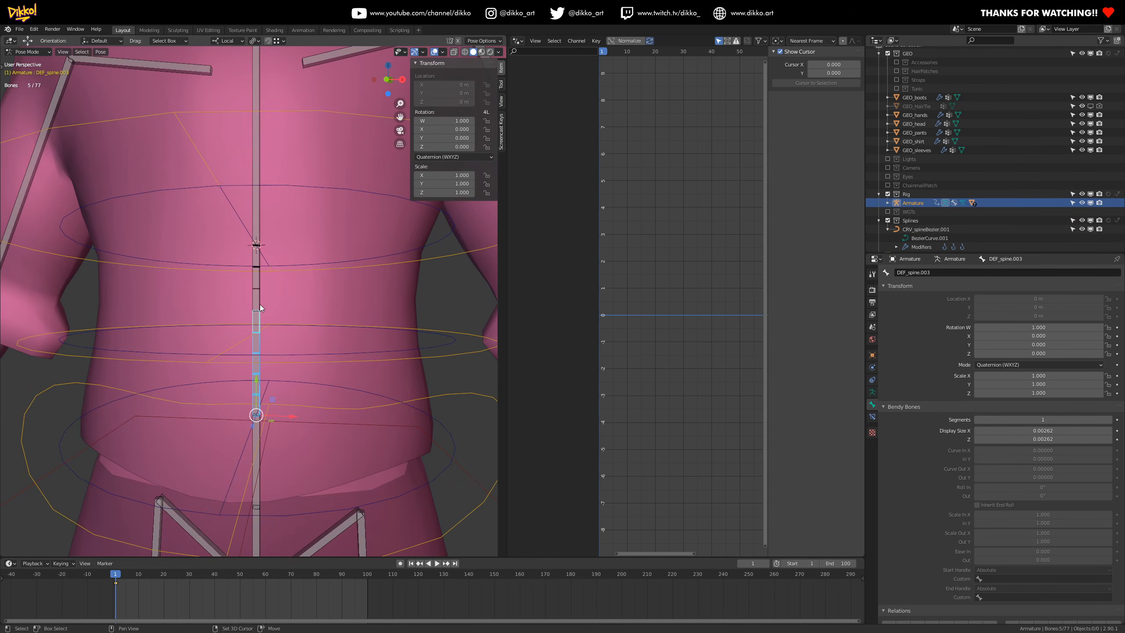
{"action": "left_click", "coordinate": [258, 280], "text": "shift"}
{"action": "left_click", "coordinate": [258, 259], "text": "shift"}
{"action": "key", "text": "r"}
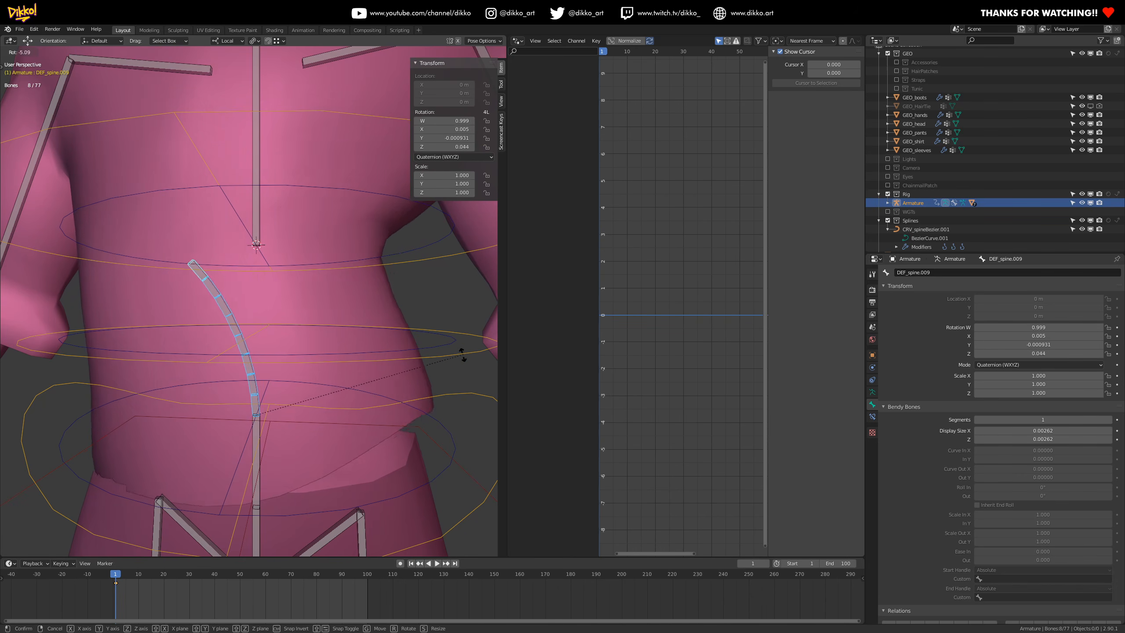
{"action": "key", "text": "Escape"}
- Examine the names and order of the subdivided spine bones one by one along the chain
{"action": "scroll", "coordinate": [302, 414], "scroll_direction": "down", "scroll_amount": 4}
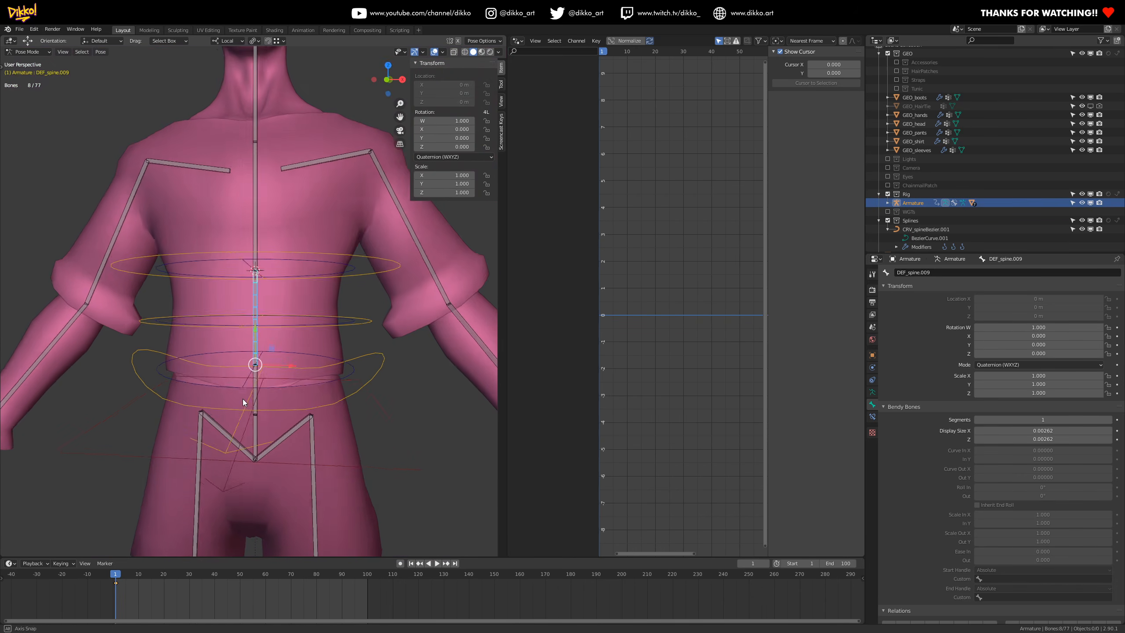
{"action": "scroll", "coordinate": [248, 401], "scroll_direction": "up", "scroll_amount": 4}
{"action": "middle_click_drag", "start_coordinate": [250, 399], "coordinate": [278, 413]}
{"action": "scroll", "coordinate": [275, 425], "scroll_direction": "up", "scroll_amount": 2}
{"action": "left_click", "coordinate": [257, 419]}
{"action": "left_click", "coordinate": [259, 387]}
{"action": "left_click", "coordinate": [258, 358]}
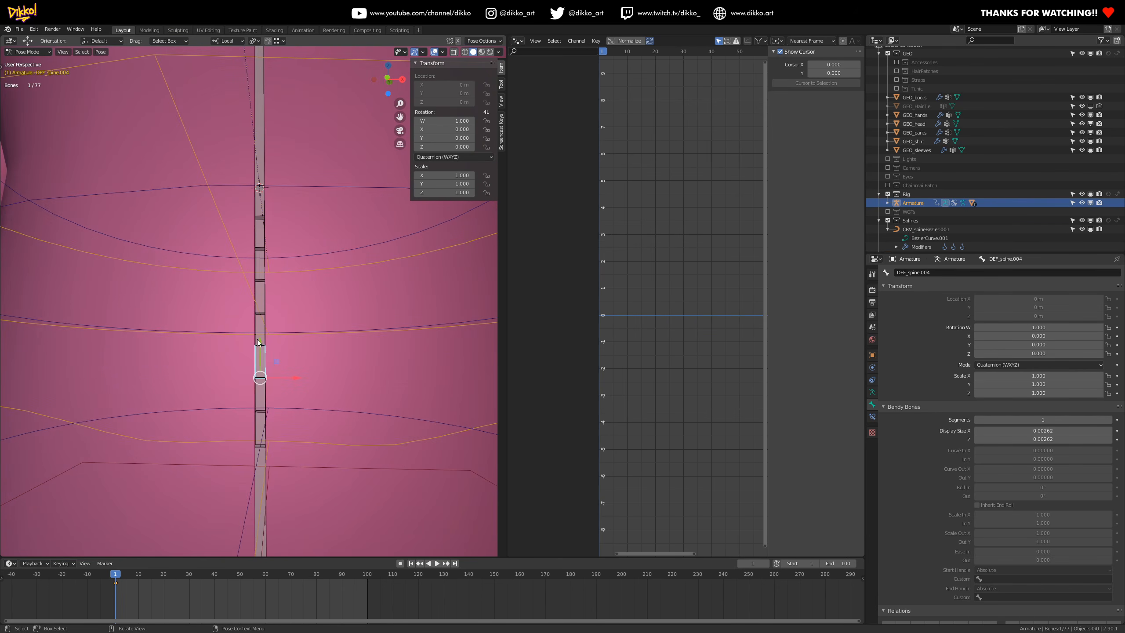
{"action": "left_click", "coordinate": [256, 421]}
{"action": "left_click", "coordinate": [256, 393]}
{"action": "left_click", "coordinate": [257, 365]}
{"action": "left_click", "coordinate": [260, 310]}
{"action": "left_click", "coordinate": [259, 296]}
{"action": "left_click", "coordinate": [258, 265]}
{"action": "left_click", "coordinate": [252, 226]}
{"action": "left_click", "coordinate": [261, 425]}
{"action": "left_click", "coordinate": [261, 396]}
- Rename DEF_spine.006, the second bone of the subdivided chain, as 651 and DEF_spine.004 above it as 546
{"action": "left_click", "coordinate": [913, 272]}
{"action": "left_click", "coordinate": [923, 272]}
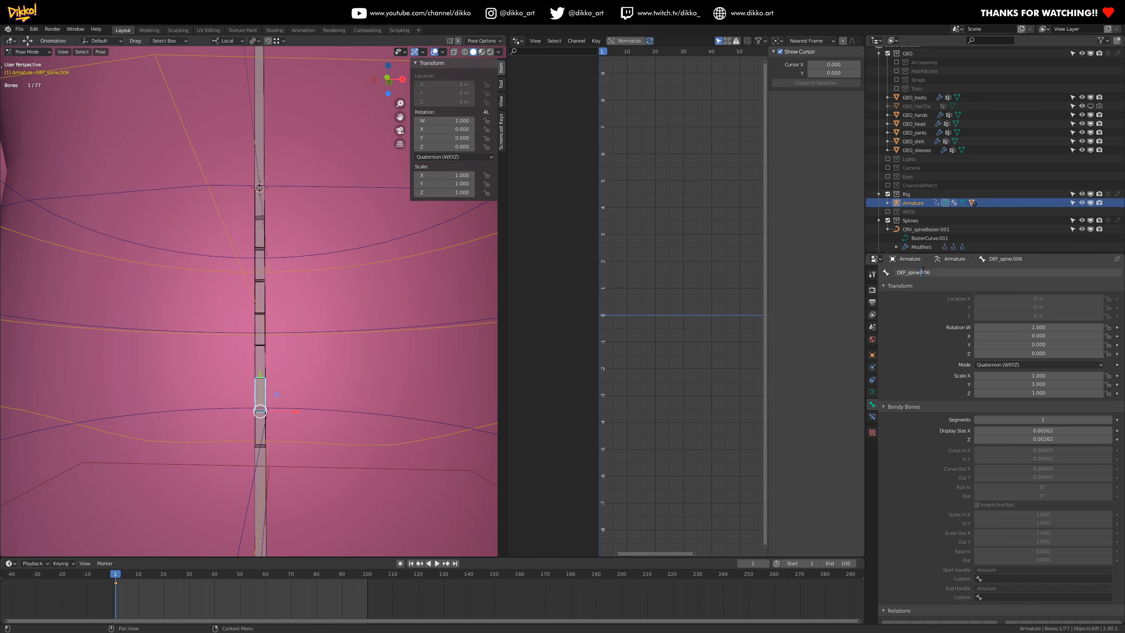
{"action": "type", "text": "651"}
{"action": "key", "text": "Return"}
{"action": "left_click", "coordinate": [267, 357]}
{"action": "left_click", "coordinate": [920, 272]}
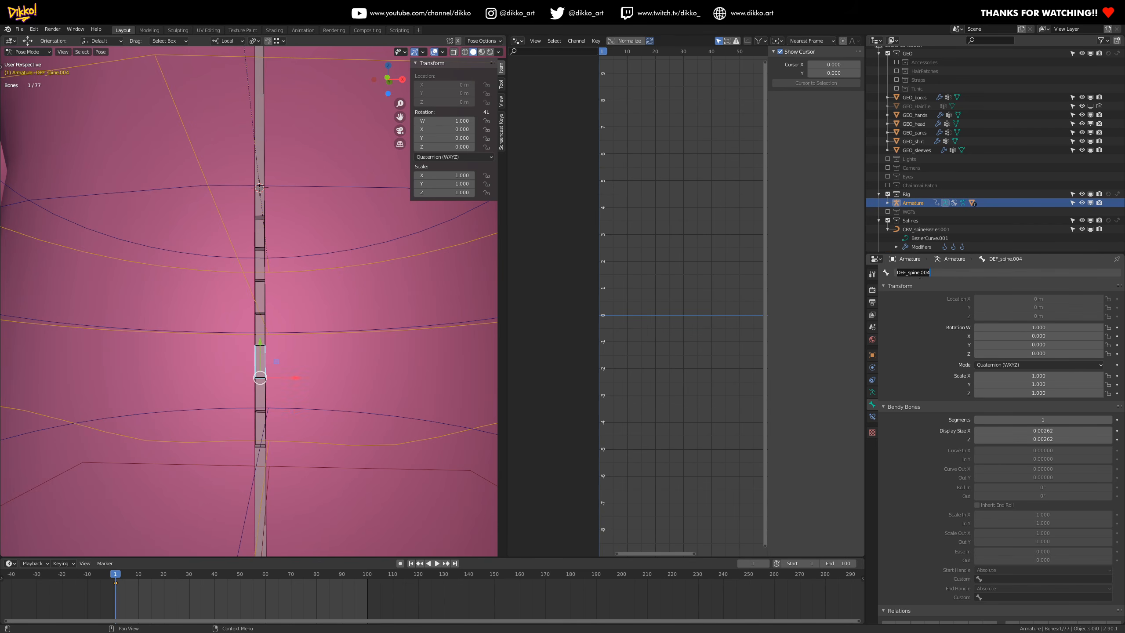
{"action": "type", "text": "546"}
{"action": "key", "text": "Return"}
- Rename the fourth bone of the subdivided chain as 654, and select DEF_spine.003 above it
{"action": "left_click", "coordinate": [258, 325]}
{"action": "left_click", "coordinate": [938, 273]}
{"action": "type", "text": "654"}
{"action": "key", "text": "Return"}
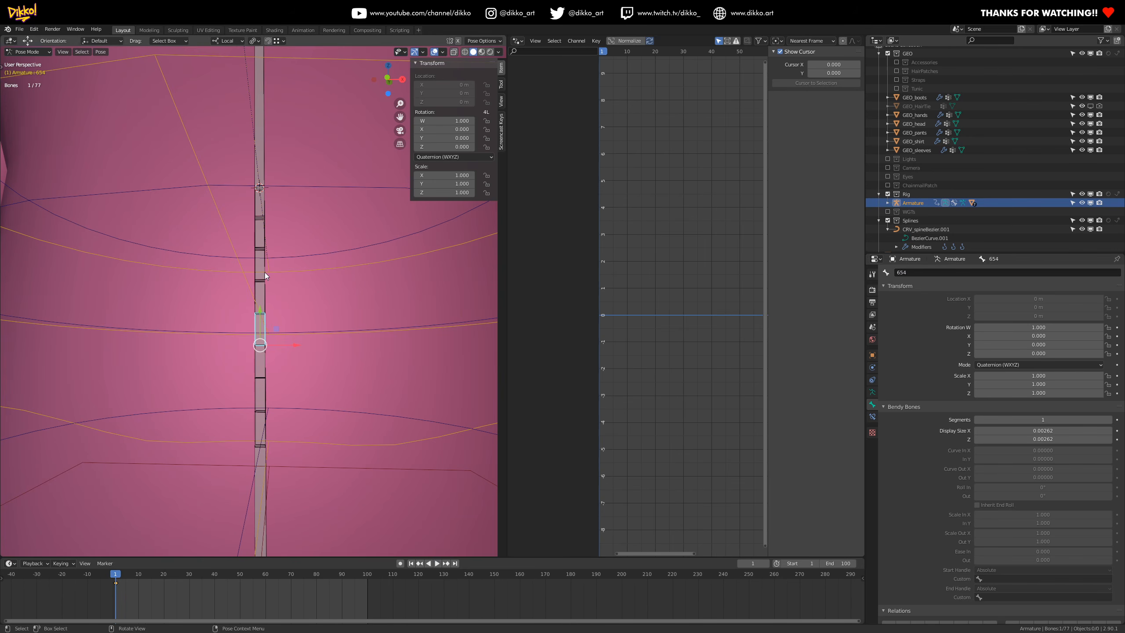
{"action": "left_click", "coordinate": [266, 283]}
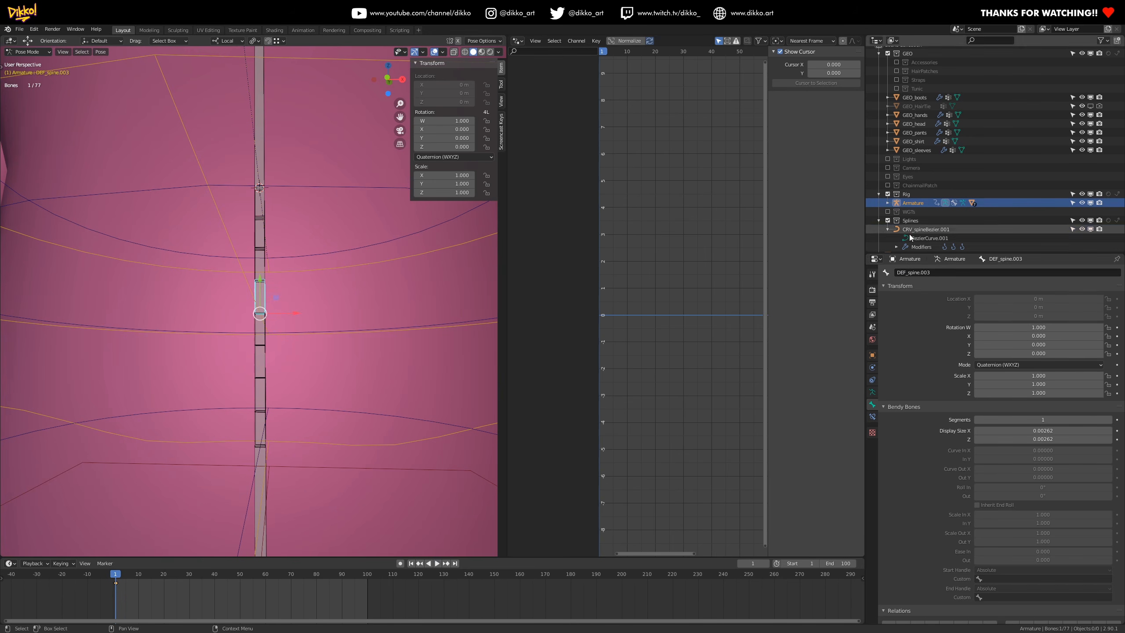
- Rename DEF_spine.003, the fifth bone of the subdivided chain, as +5644 and the bone above it as 5416
{"action": "left_click", "coordinate": [919, 274]}
{"action": "type", "text": "+5644"}
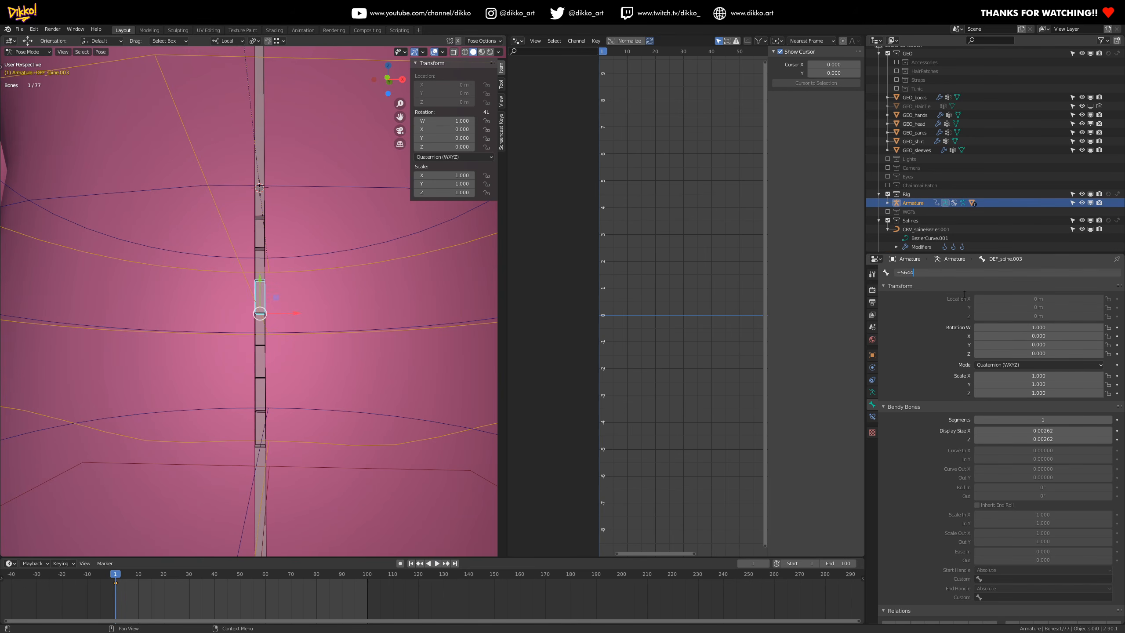
{"action": "key", "text": "Return"}
{"action": "left_click", "coordinate": [261, 269]}
{"action": "left_click", "coordinate": [923, 272]}
{"action": "type", "text": "5416"}
{"action": "key", "text": "Return"}
- Rename DEF_spine.005, the seventh bone of the subdivided chain, as 5341 and DEF_spine.009 above it as 684
{"action": "left_click", "coordinate": [260, 233]}
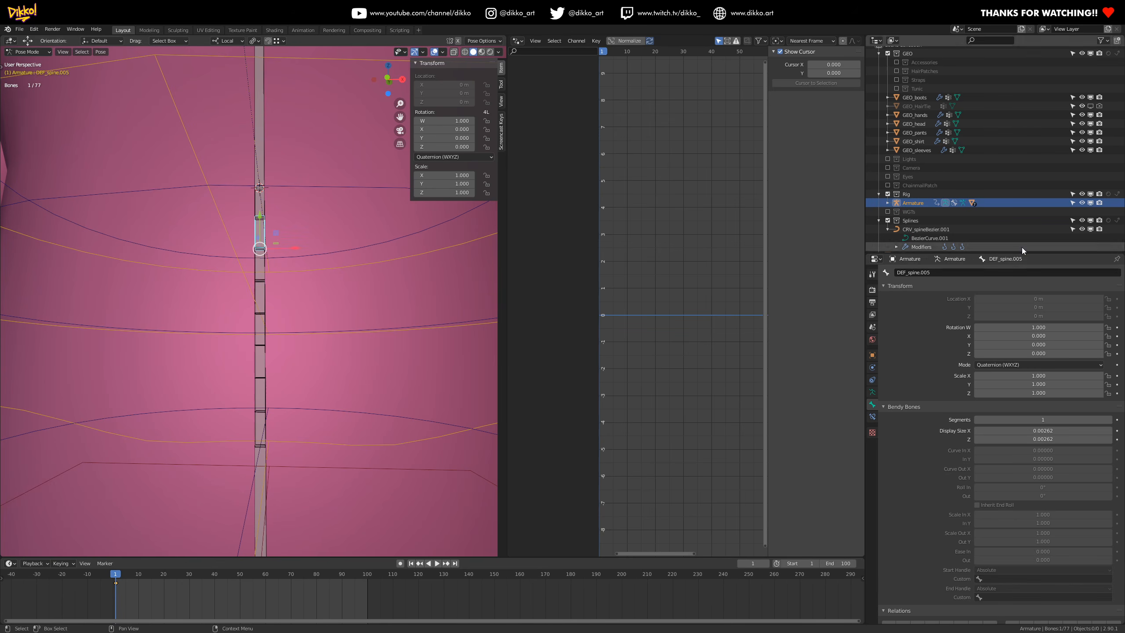
{"action": "left_click", "coordinate": [939, 273]}
{"action": "type", "text": "5341"}
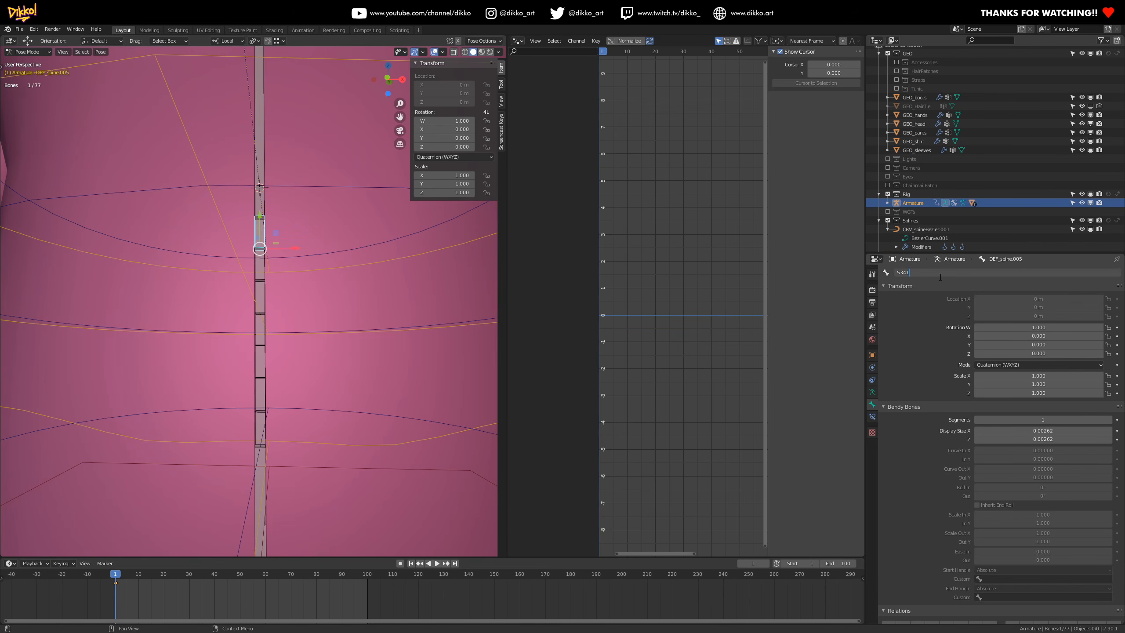
{"action": "key", "text": "Return"}
{"action": "left_click", "coordinate": [261, 199]}
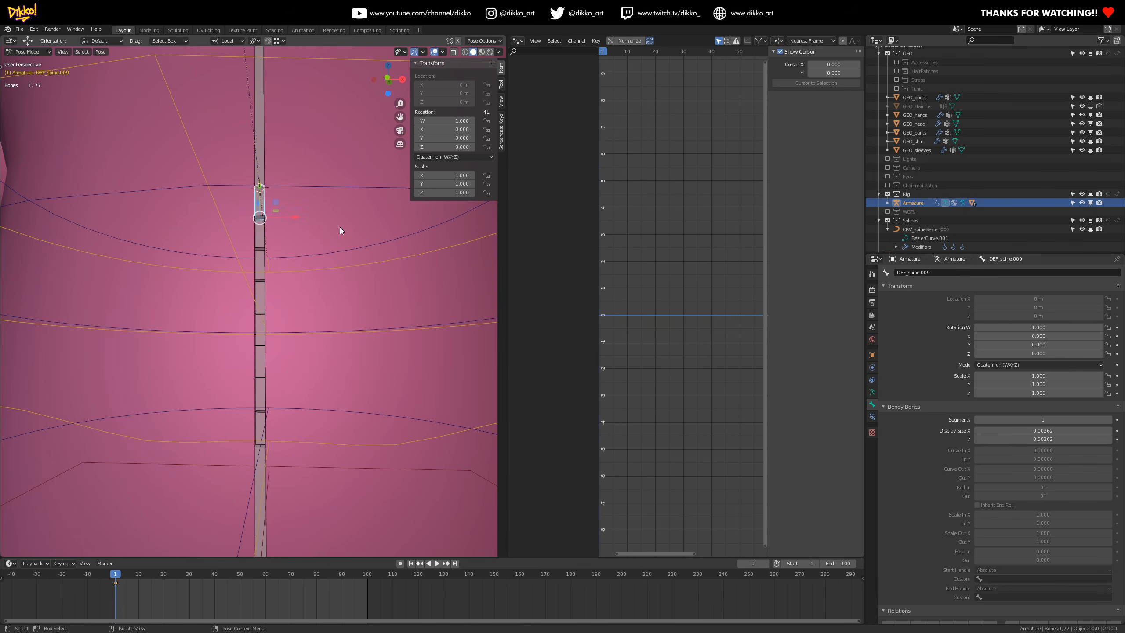
{"action": "left_click", "coordinate": [916, 274]}
{"action": "key", "text": "ctrl+c"}
{"action": "type", "text": "684"}
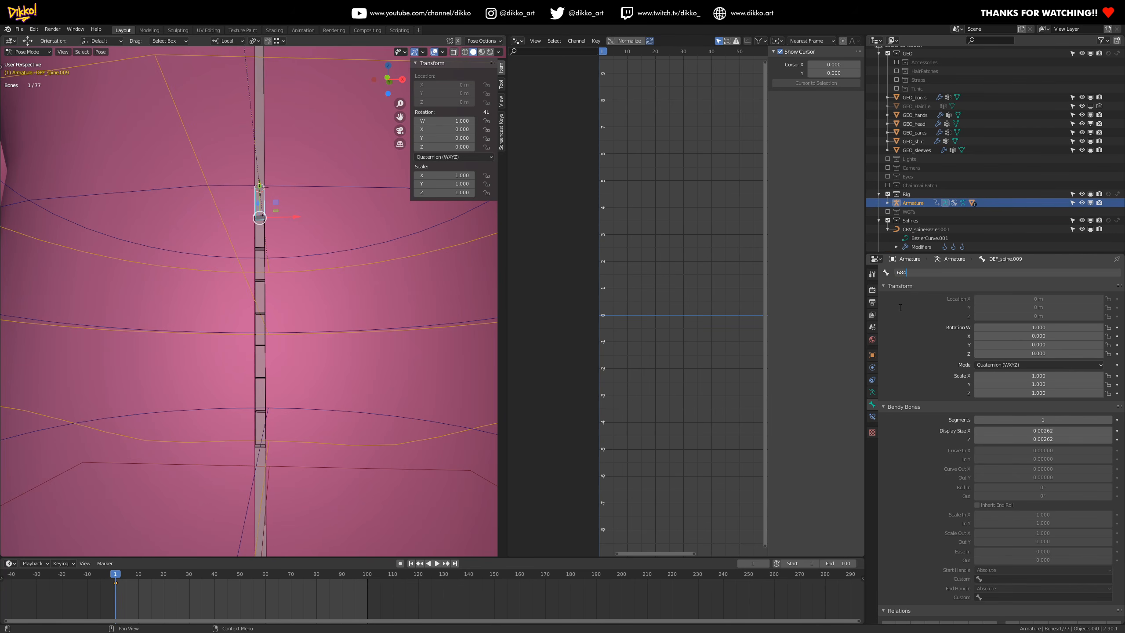
{"action": "key", "text": "Return"}
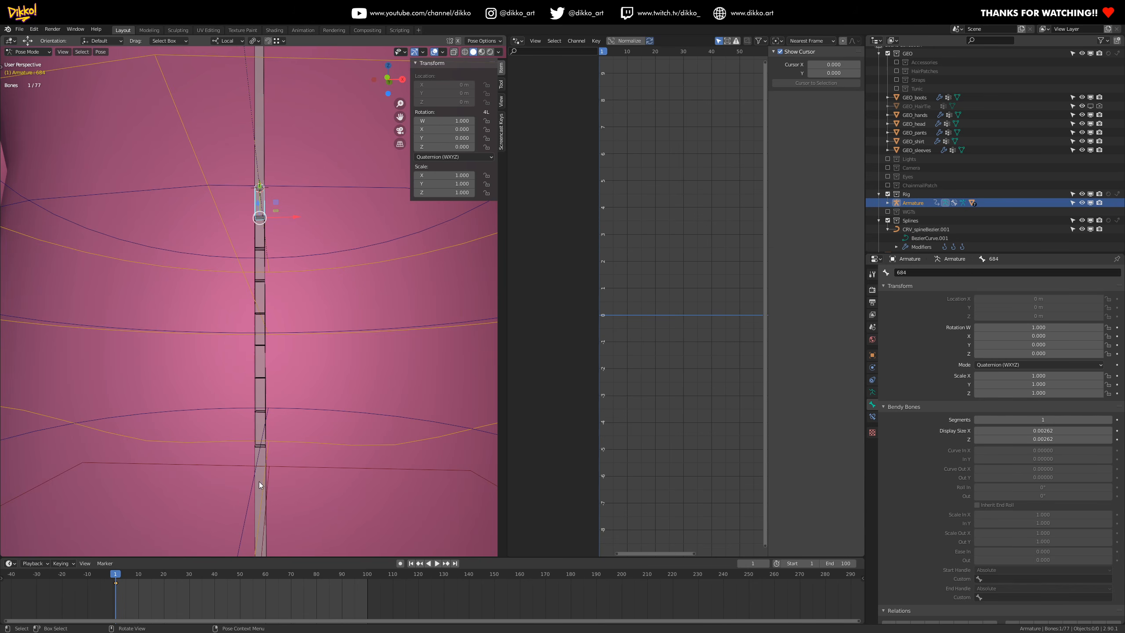
- Enable Screencast Keys for the 3D view and collapse its settings
{"action": "left_click", "coordinate": [259, 496]}
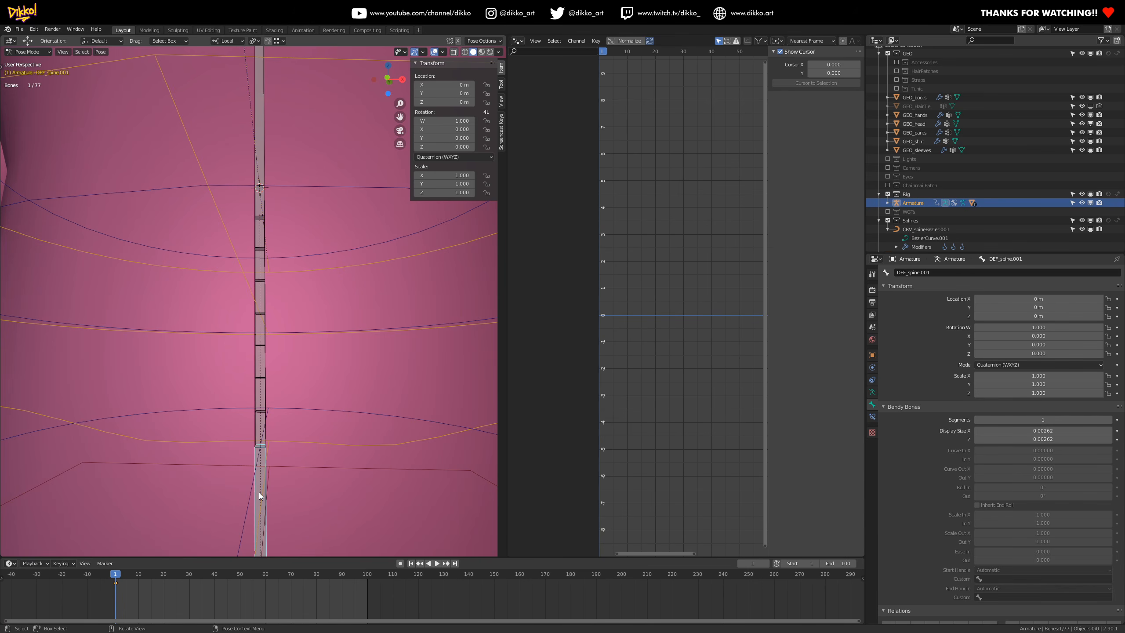
{"action": "scroll", "coordinate": [275, 456], "scroll_direction": "down", "scroll_amount": 2}
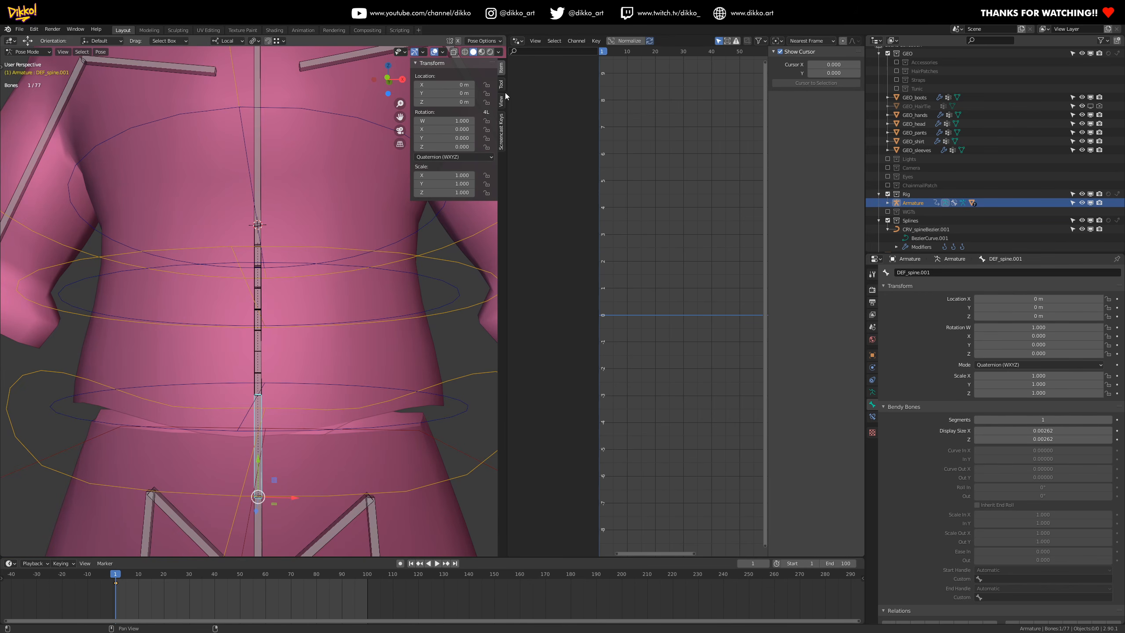
{"action": "left_click", "coordinate": [503, 118]}
{"action": "left_click", "coordinate": [419, 63]}
{"action": "left_click", "coordinate": [423, 63]}
- Rename the second, third and fourth bones of the subdivided chain as DEF_spine.003, DEF_spine.004 and DEF_spine.005
{"action": "left_click", "coordinate": [260, 382]}
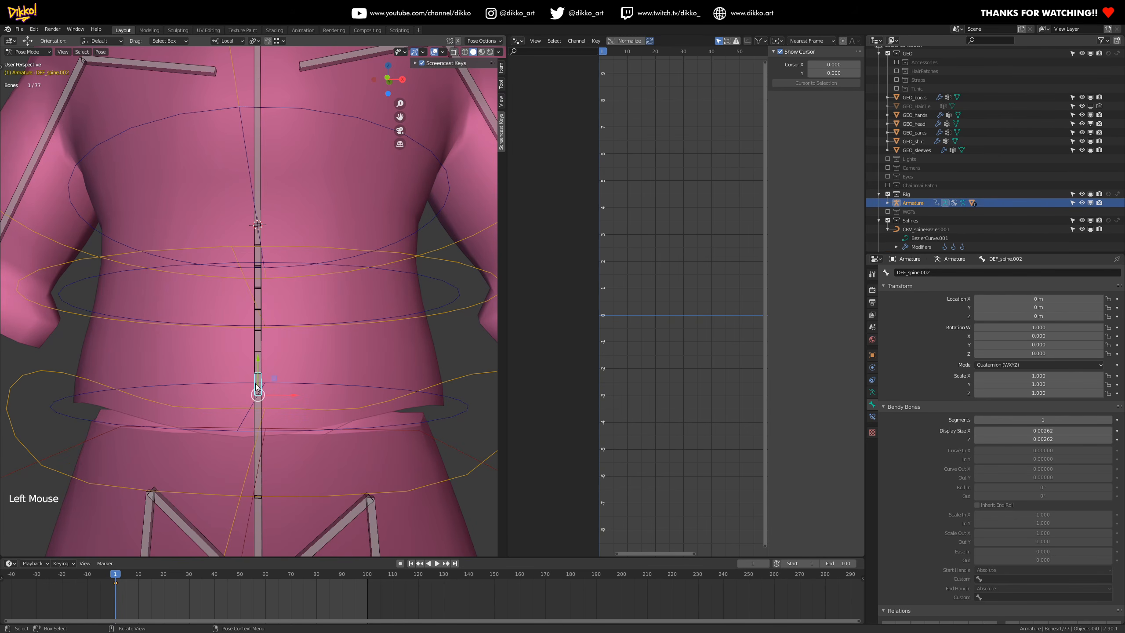
{"action": "left_click", "coordinate": [258, 356]}
{"action": "type", "text": "DEF_spine.003"}
{"action": "left_click", "coordinate": [257, 340]}
{"action": "key", "text": "ctrl+v"}
{"action": "left_click", "coordinate": [259, 317]}
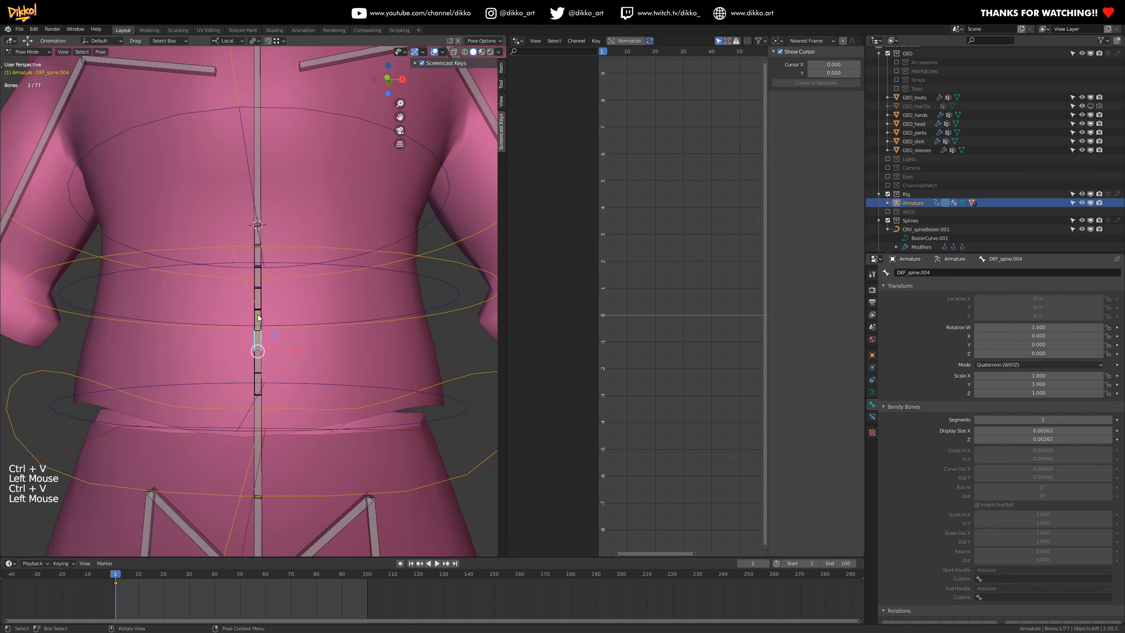
{"action": "key", "text": "ctrl+v"}
- Rename the fifth to eighth bones of the subdivided chain in ascending order, from DEF_spine.006 to DEF_spine.009
{"action": "left_click", "coordinate": [258, 298]}
{"action": "key", "text": "ctrl+v"}
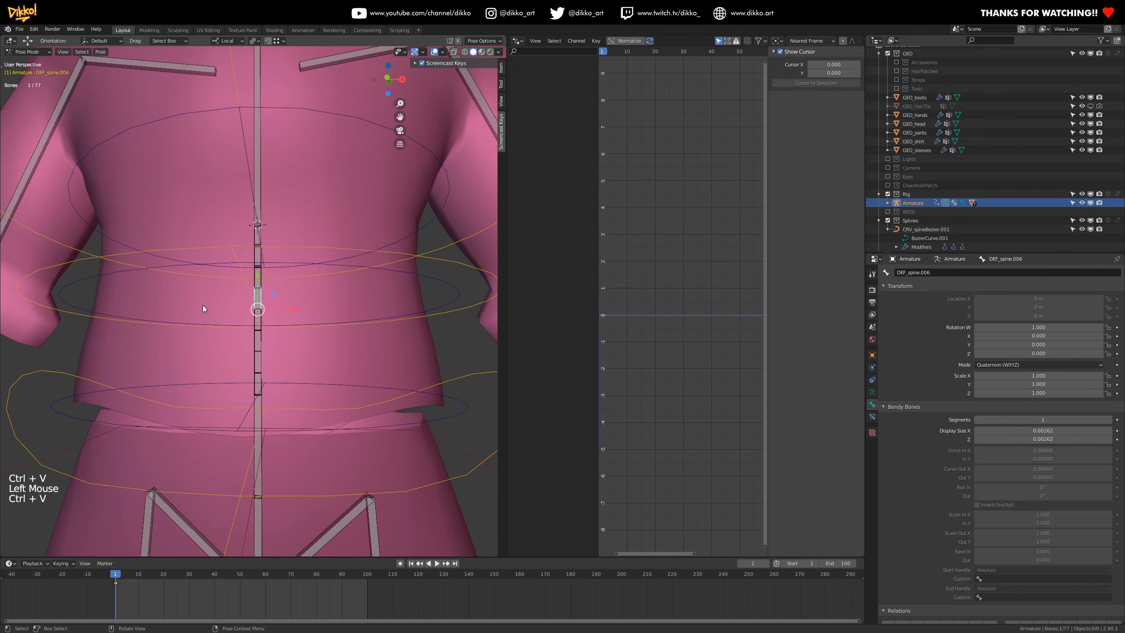
{"action": "left_click", "coordinate": [246, 290]}
{"action": "key", "text": "ctrl+v"}
{"action": "left_click", "coordinate": [258, 256]}
{"action": "key", "text": "ctrl+v"}
{"action": "left_click", "coordinate": [258, 235]}
{"action": "key", "text": "ctrl+v"}
- Check the new bone names one by one up the subdivided spine chain
{"action": "scroll", "coordinate": [335, 371], "scroll_direction": "down", "scroll_amount": 2}
{"action": "middle_click_drag", "start_coordinate": [335, 371], "coordinate": [298, 455]}
{"action": "scroll", "coordinate": [265, 414], "scroll_direction": "up", "scroll_amount": 2}
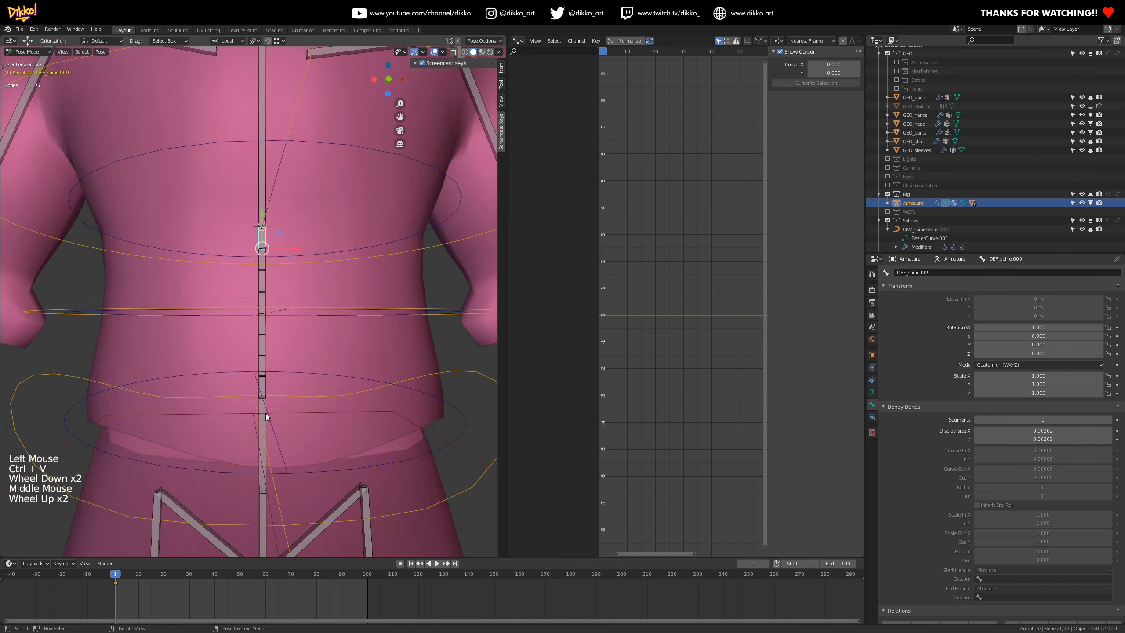
{"action": "middle_click_drag", "start_coordinate": [265, 414], "coordinate": [227, 410]}
{"action": "left_click", "coordinate": [255, 388]}
{"action": "left_click", "coordinate": [254, 367]}
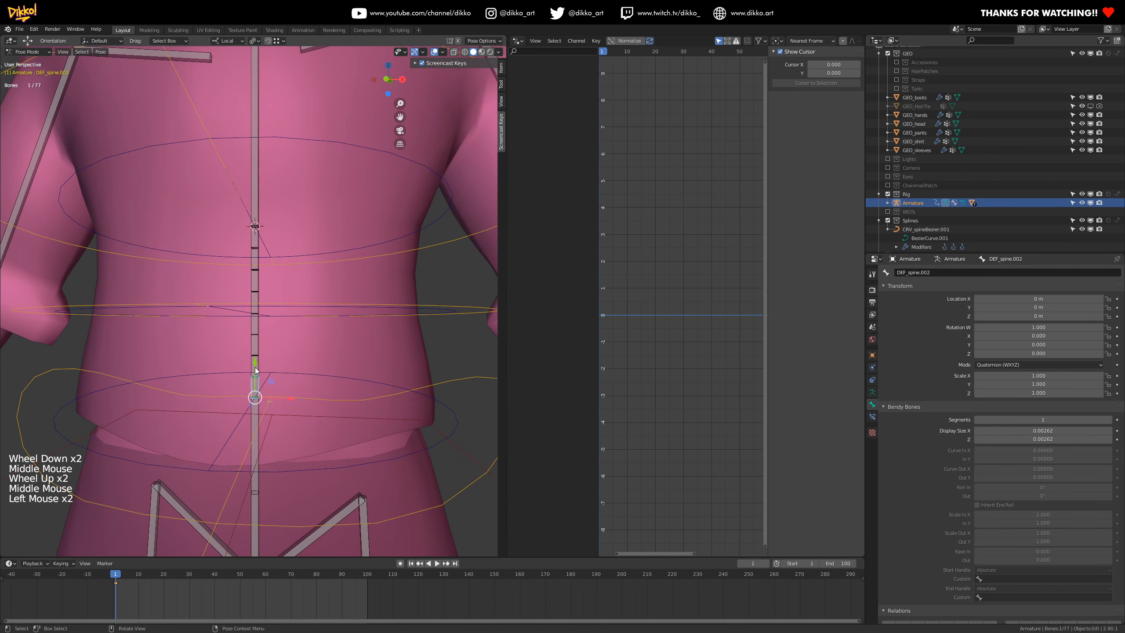
{"action": "left_click", "coordinate": [255, 346]}
{"action": "left_click", "coordinate": [257, 313]}
{"action": "left_click", "coordinate": [258, 293]}
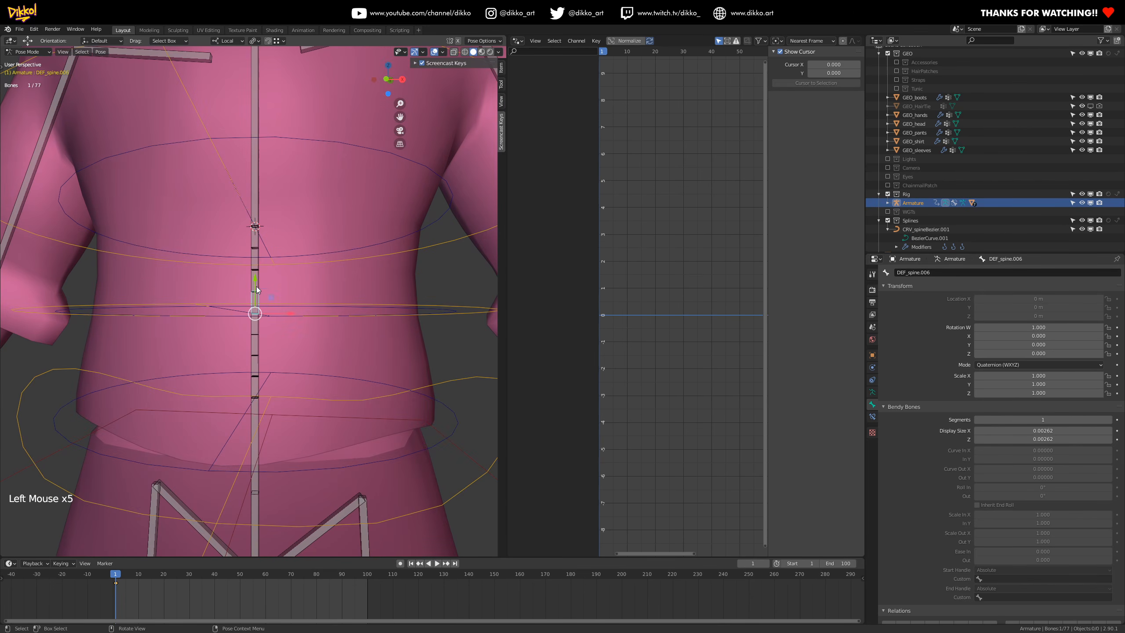
{"action": "left_click", "coordinate": [254, 262]}
{"action": "left_click", "coordinate": [255, 247]}
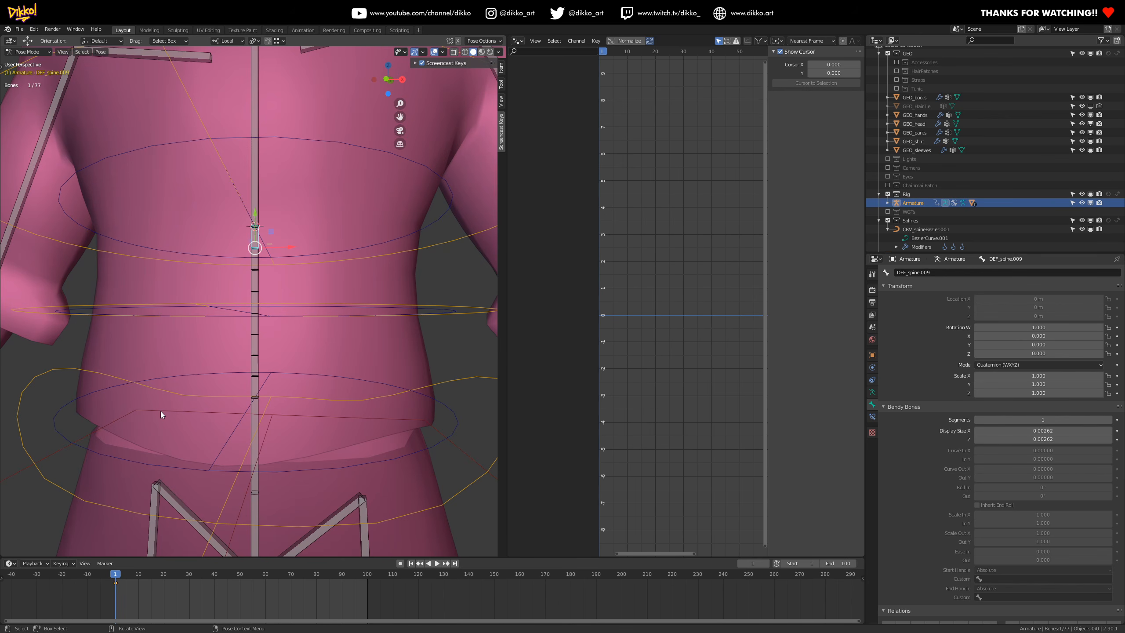
- Delete the armature's keyframe at frame 1
{"action": "left_click", "coordinate": [111, 585]}
{"action": "key", "text": "x"}
- Examine the torso deform bones individually from the hips upward, repeating the pass along the whole chain
{"action": "left_click", "coordinate": [254, 385]}
{"action": "left_click", "coordinate": [254, 369]}
{"action": "left_click", "coordinate": [256, 355]}
{"action": "left_click", "coordinate": [255, 355]}
{"action": "left_click", "coordinate": [256, 296]}
{"action": "left_click", "coordinate": [257, 284]}
{"action": "left_click", "coordinate": [257, 264]}
{"action": "left_click", "coordinate": [256, 252]}
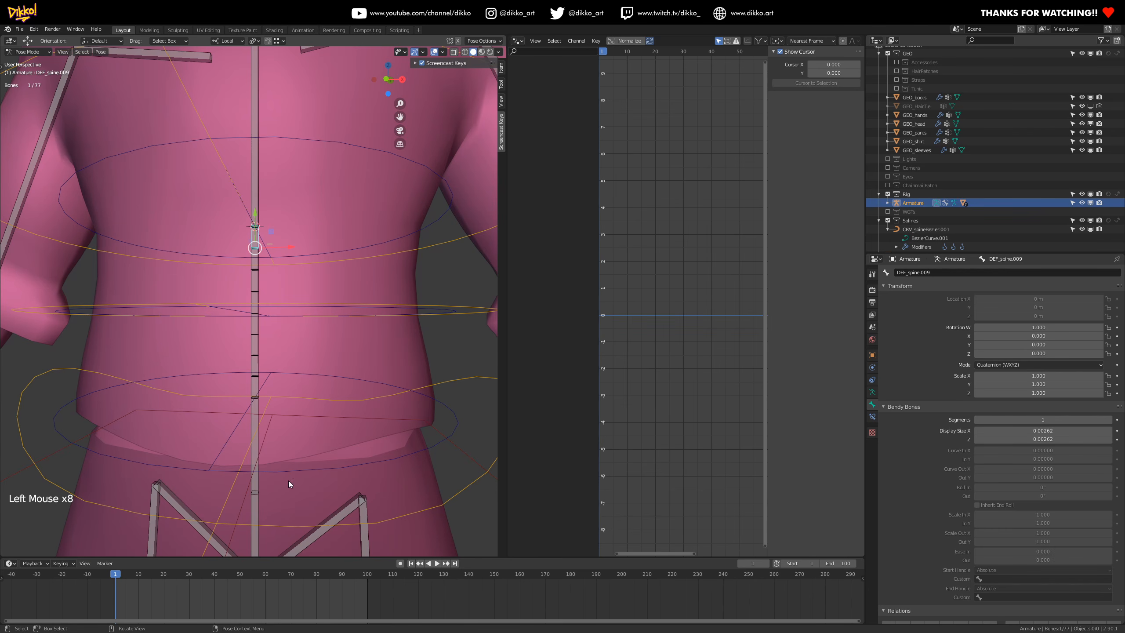
{"action": "middle_click_drag", "start_coordinate": [360, 215], "coordinate": [238, 270]}
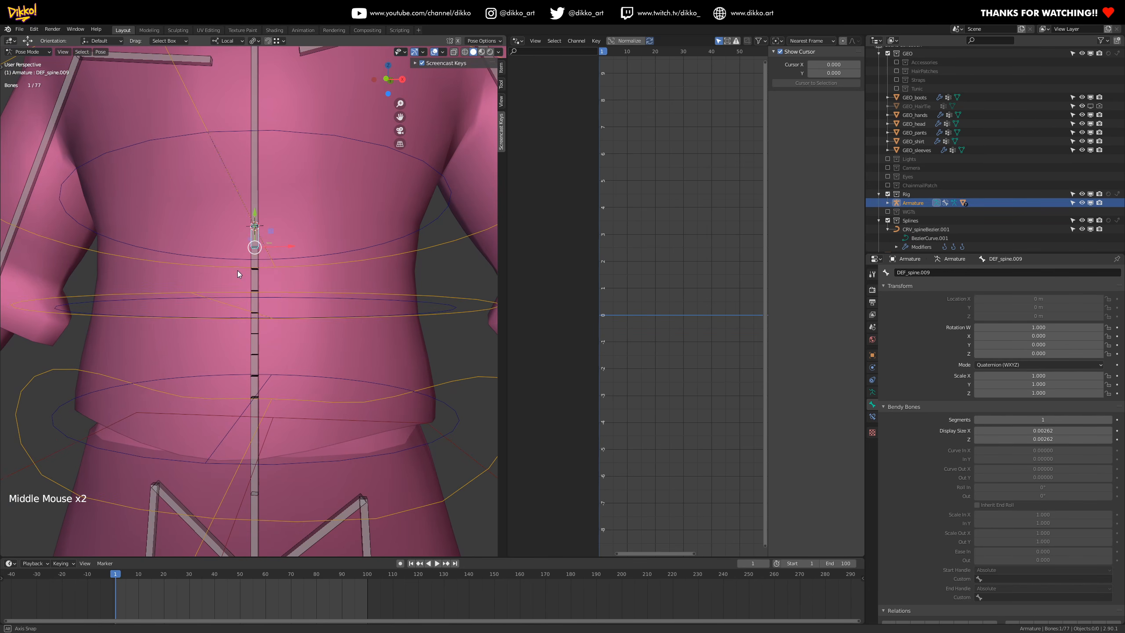
{"action": "left_click", "coordinate": [254, 384]}
{"action": "left_click", "coordinate": [253, 366]}
{"action": "left_click", "coordinate": [253, 336]}
{"action": "left_click", "coordinate": [254, 301]}
{"action": "left_click", "coordinate": [254, 297]}
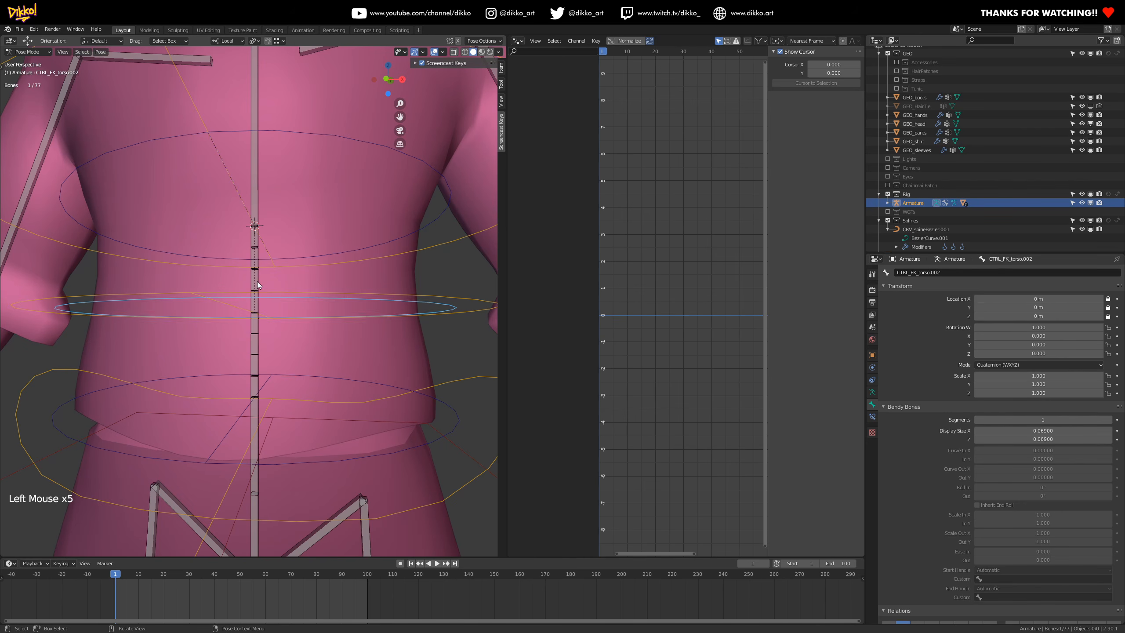
{"action": "left_click", "coordinate": [252, 307]}
{"action": "left_click", "coordinate": [252, 306]}
{"action": "left_click", "coordinate": [251, 252]}
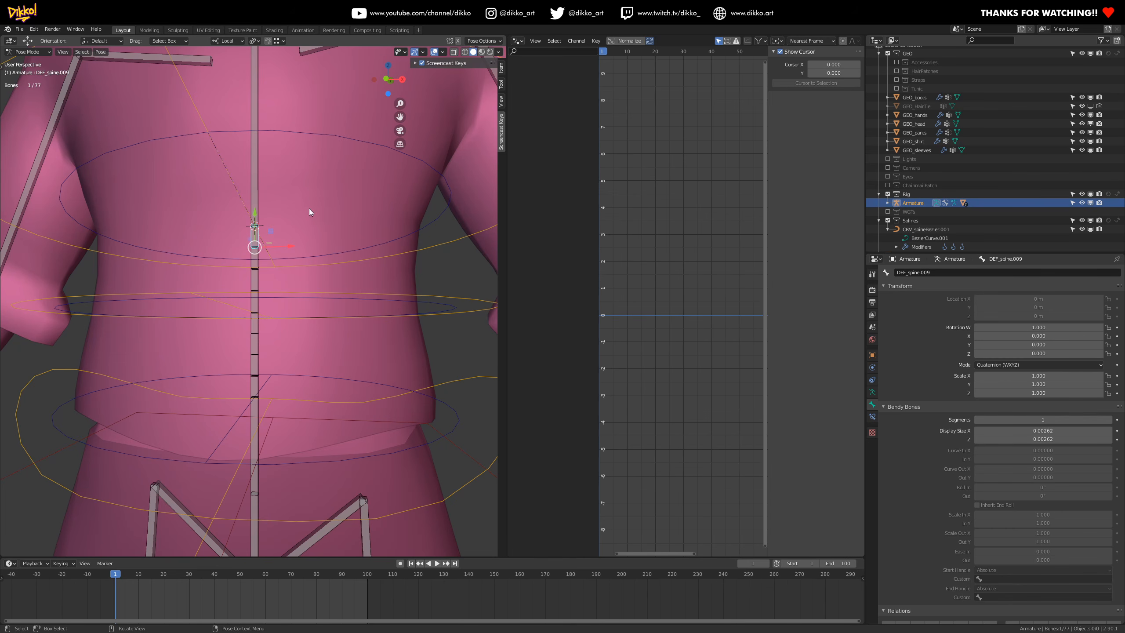
{"action": "left_click", "coordinate": [255, 391]}
{"action": "left_click", "coordinate": [256, 344]}
{"action": "left_click", "coordinate": [254, 319]}
{"action": "left_click", "coordinate": [252, 309]}
{"action": "left_click", "coordinate": [252, 303]}
{"action": "left_click", "coordinate": [252, 298]}
{"action": "left_click", "coordinate": [255, 265]}
{"action": "left_click", "coordinate": [254, 239]}
{"action": "left_click", "coordinate": [252, 383]}
{"action": "left_click", "coordinate": [253, 366]}
{"action": "left_click", "coordinate": [255, 346]}
{"action": "left_click", "coordinate": [256, 325]}
{"action": "left_click", "coordinate": [258, 308]}
{"action": "left_click", "coordinate": [256, 282]}
{"action": "left_click", "coordinate": [255, 261]}
{"action": "left_click", "coordinate": [251, 252]}
{"action": "left_click", "coordinate": [254, 367]}
{"action": "left_click", "coordinate": [256, 346]}
{"action": "left_click", "coordinate": [257, 325]}
{"action": "left_click", "coordinate": [255, 296]}
{"action": "left_click", "coordinate": [258, 274]}
{"action": "left_click", "coordinate": [256, 249]}
- Duplicate the eight torso deform bones in place and scale the copies' B-Bone display size by about 3.5
{"action": "left_click", "coordinate": [255, 383]}
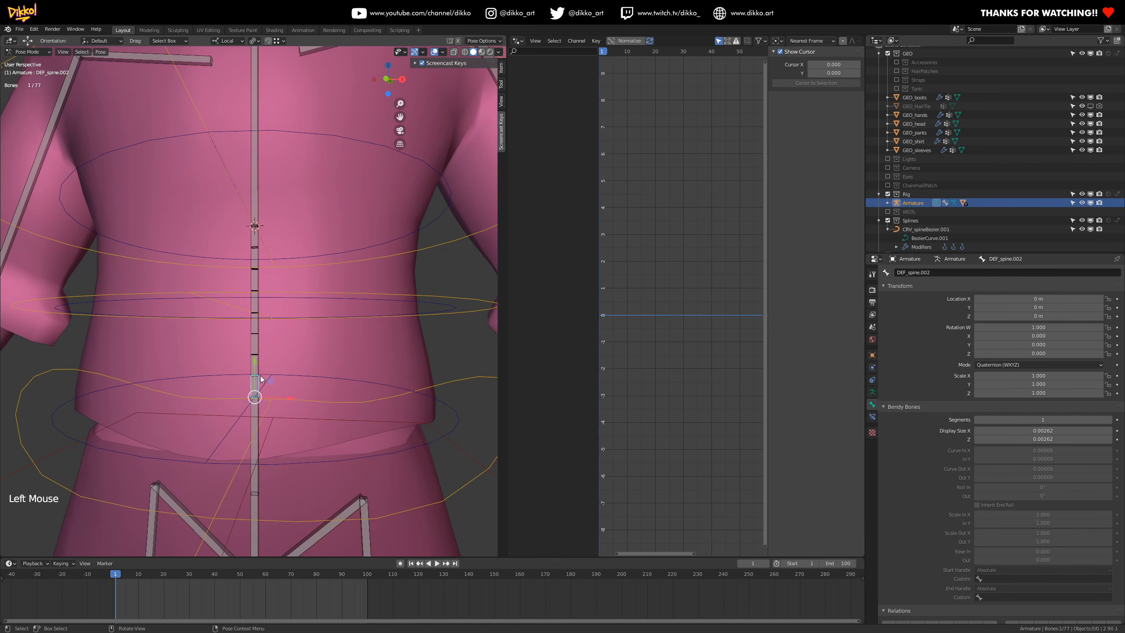
{"action": "left_click", "coordinate": [255, 363], "text": "shift"}
{"action": "left_click", "coordinate": [254, 346], "text": "shift"}
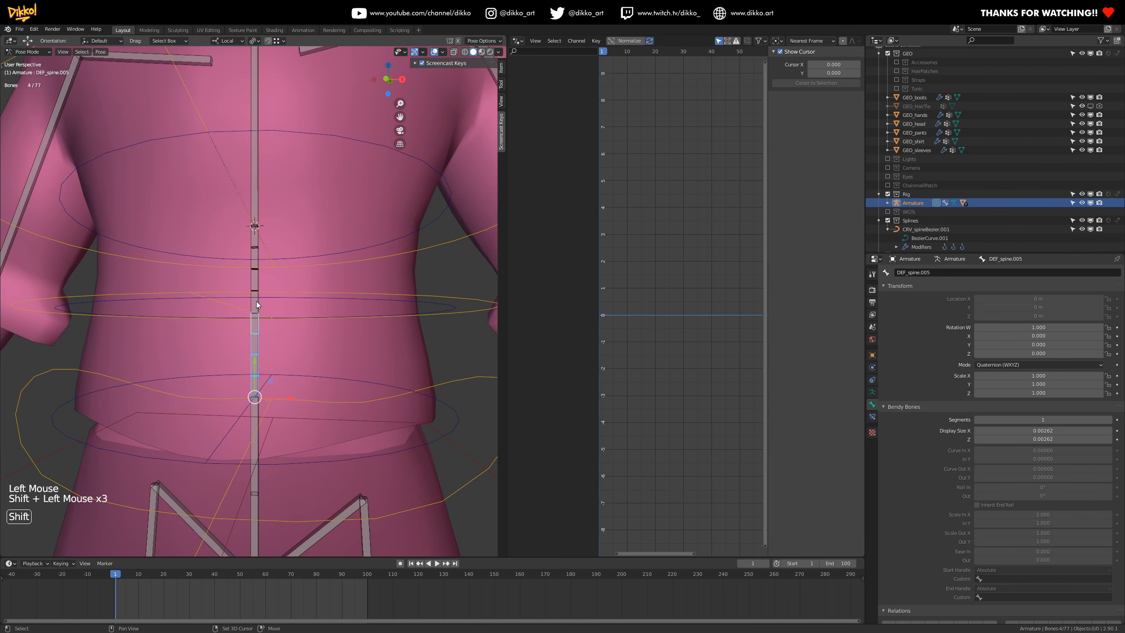
{"action": "left_click", "coordinate": [254, 279], "text": "shift"}
{"action": "left_click", "coordinate": [253, 255], "text": "shift"}
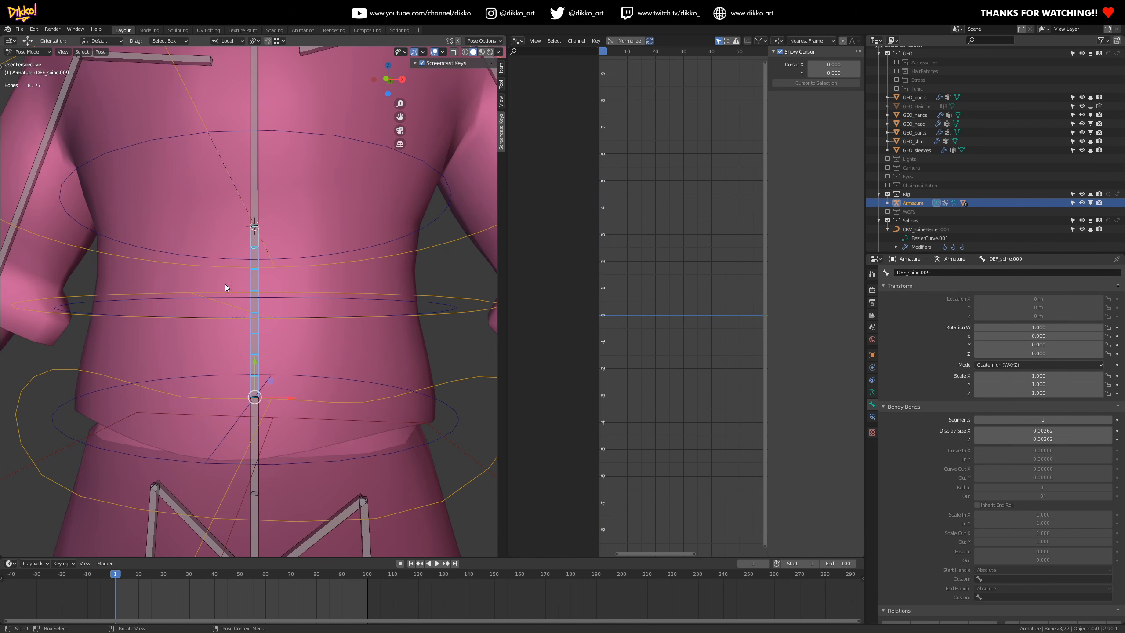
{"action": "key", "text": "Tab"}
{"action": "key", "text": "shift+d"}
{"action": "right_click", "coordinate": [226, 319]}
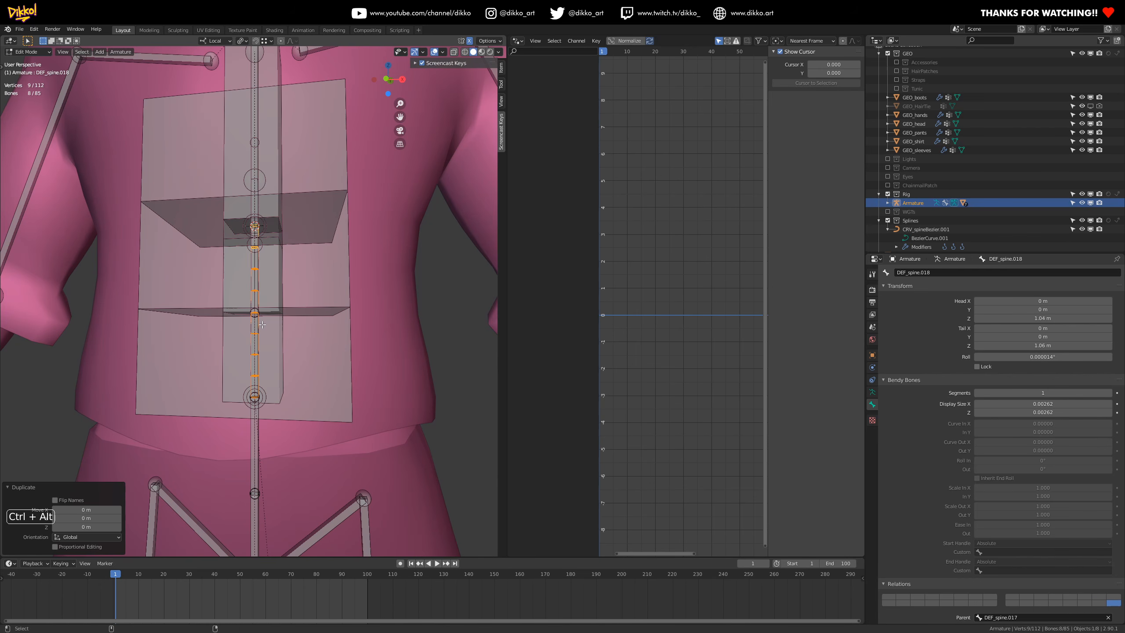
{"action": "key", "text": "ctrl+alt+s"}
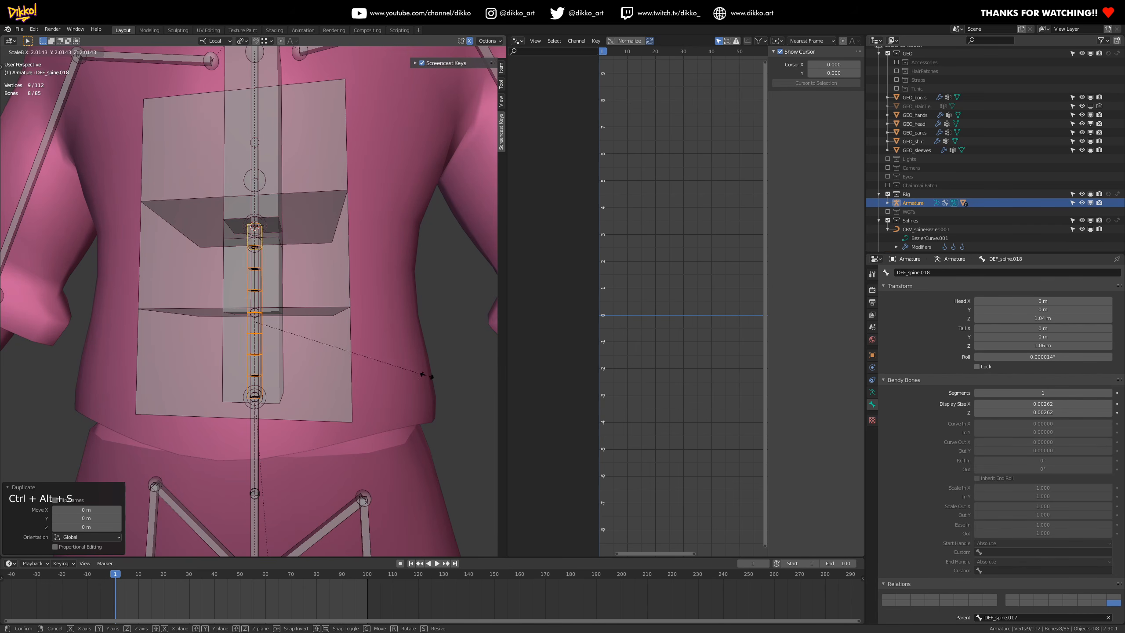
{"action": "left_click", "coordinate": [55, 380]}
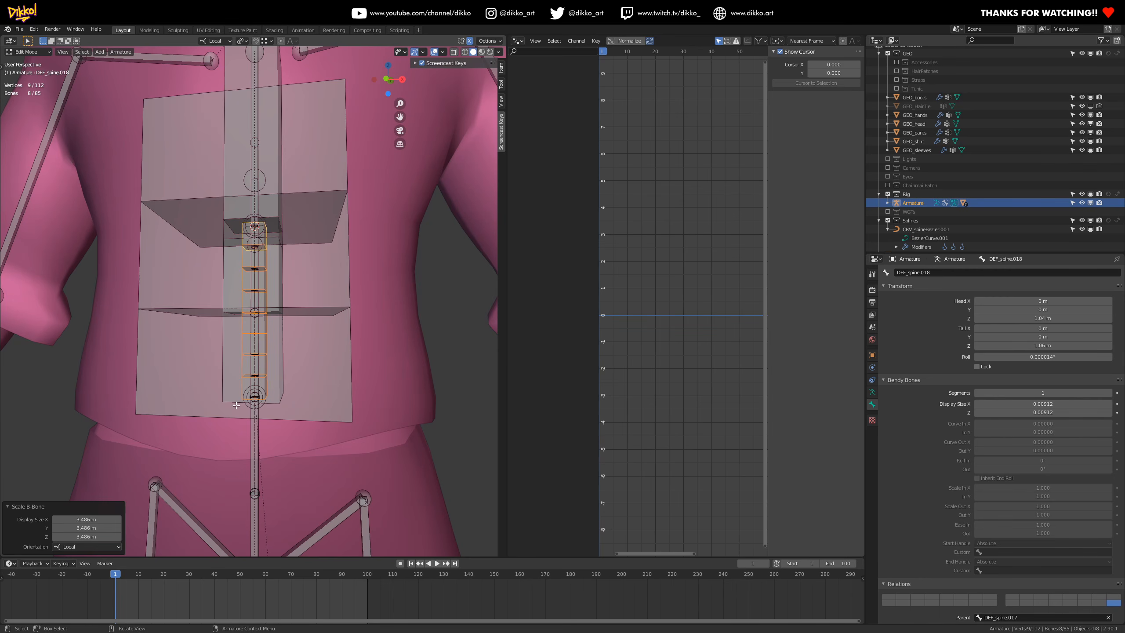
- Move the duplicated bones to the second-to-last bone layer and display only that layer
{"action": "key", "text": "Tab"}
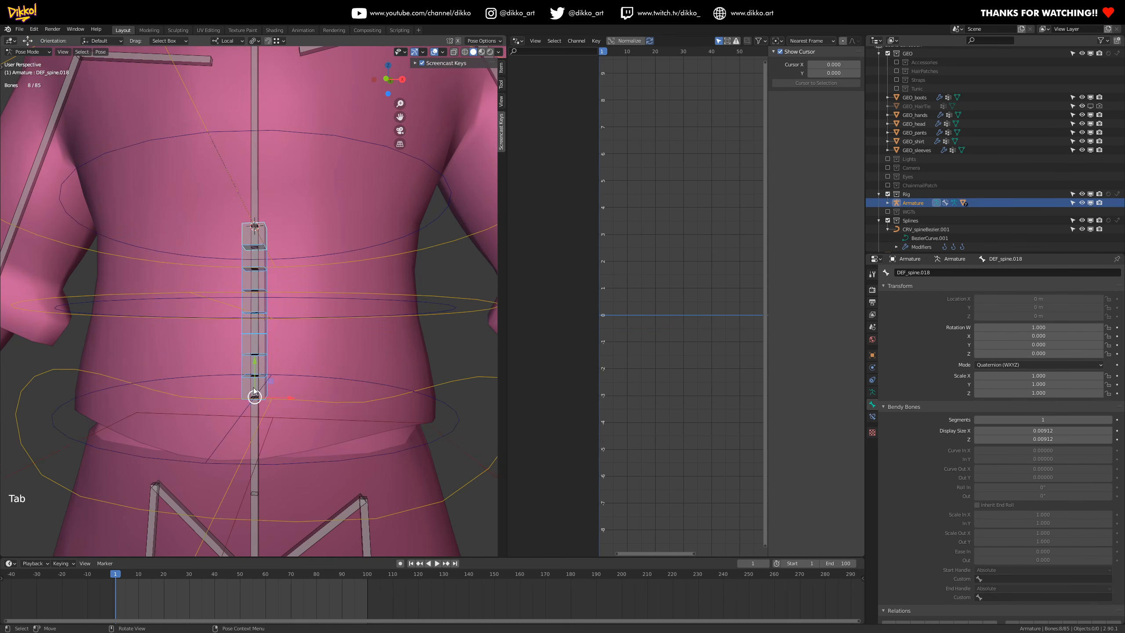
{"action": "key", "text": "m"}
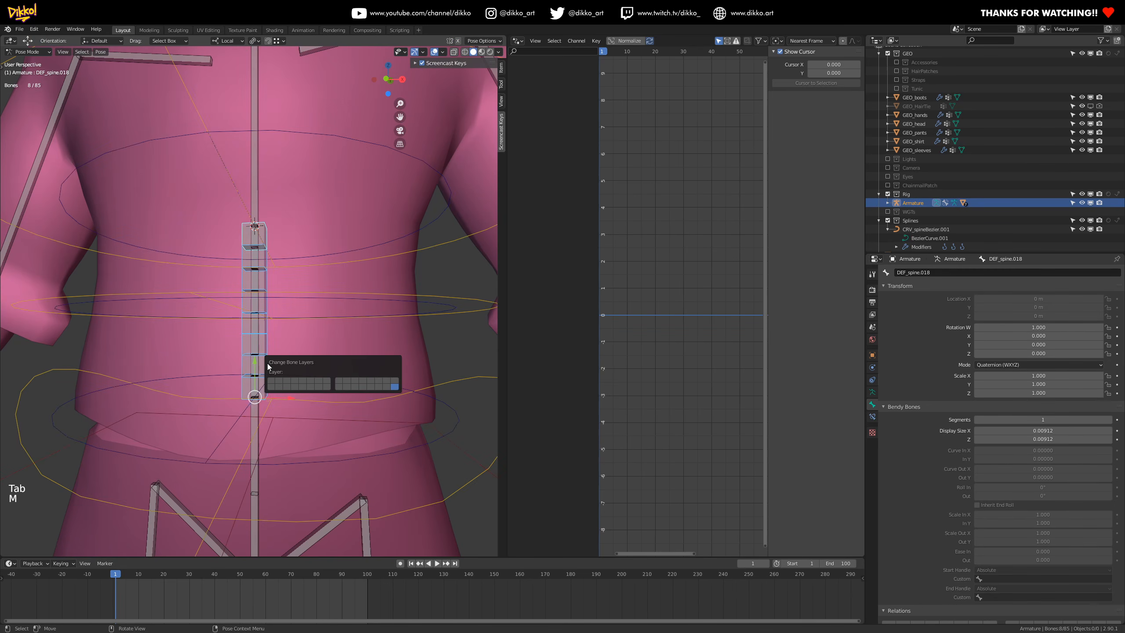
{"action": "left_click", "coordinate": [392, 387]}
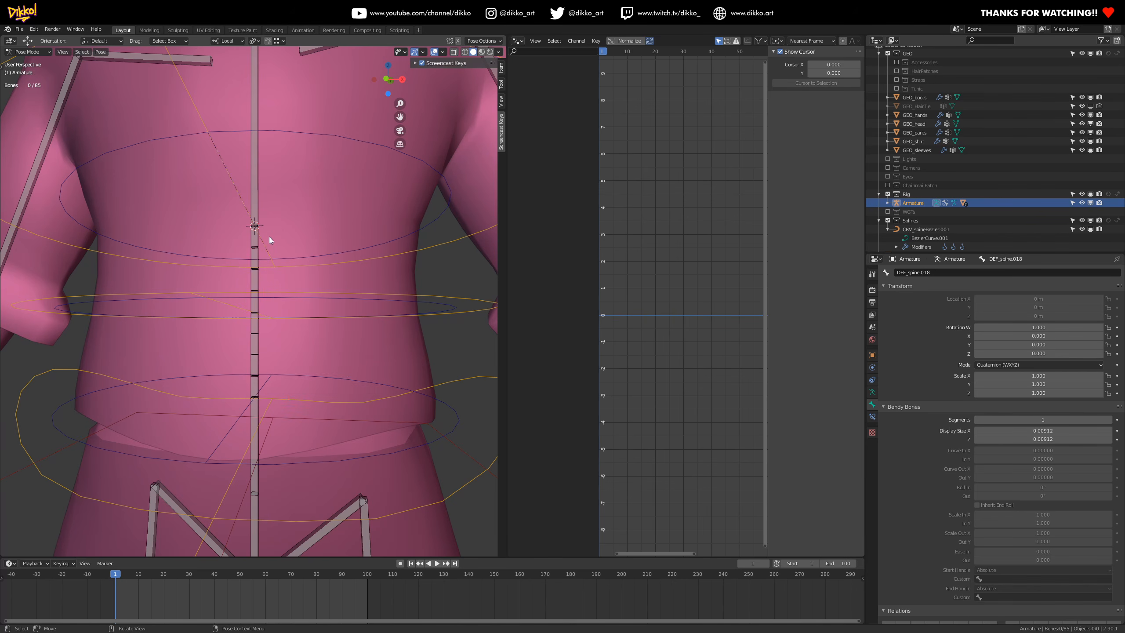
{"action": "left_click", "coordinate": [872, 392]}
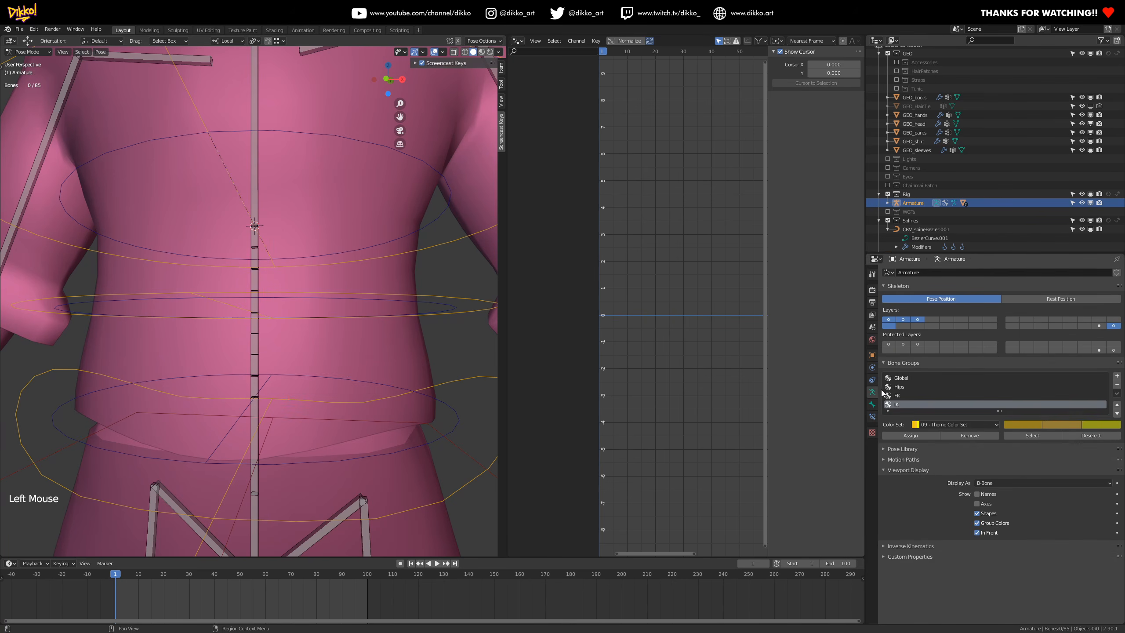
{"action": "left_click", "coordinate": [1099, 326]}
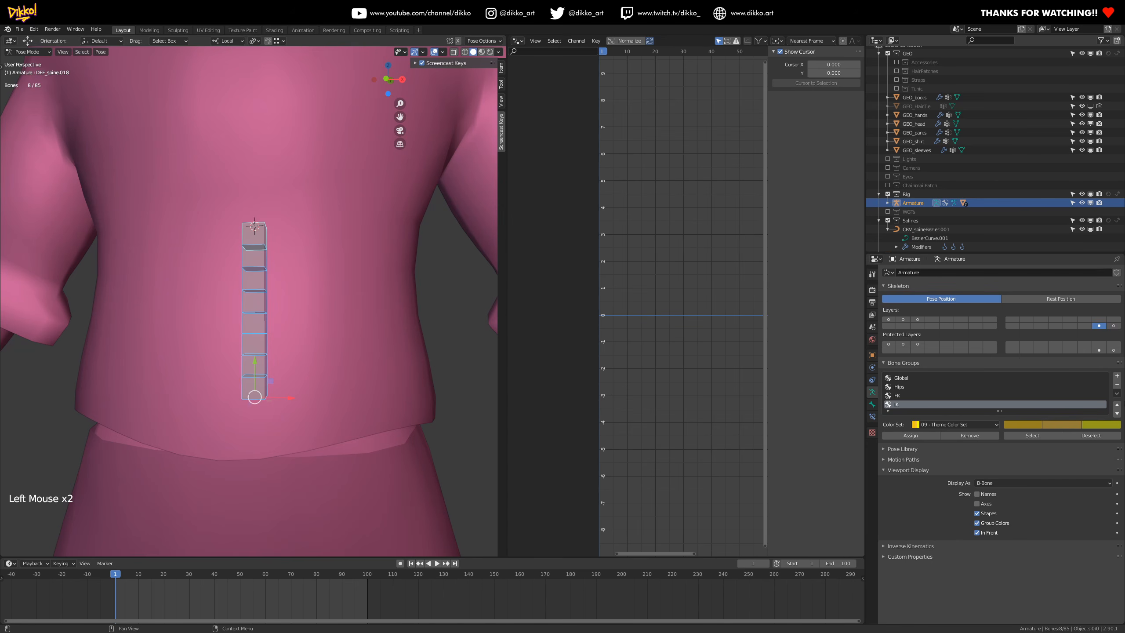
{"action": "left_click", "coordinate": [1113, 326]}
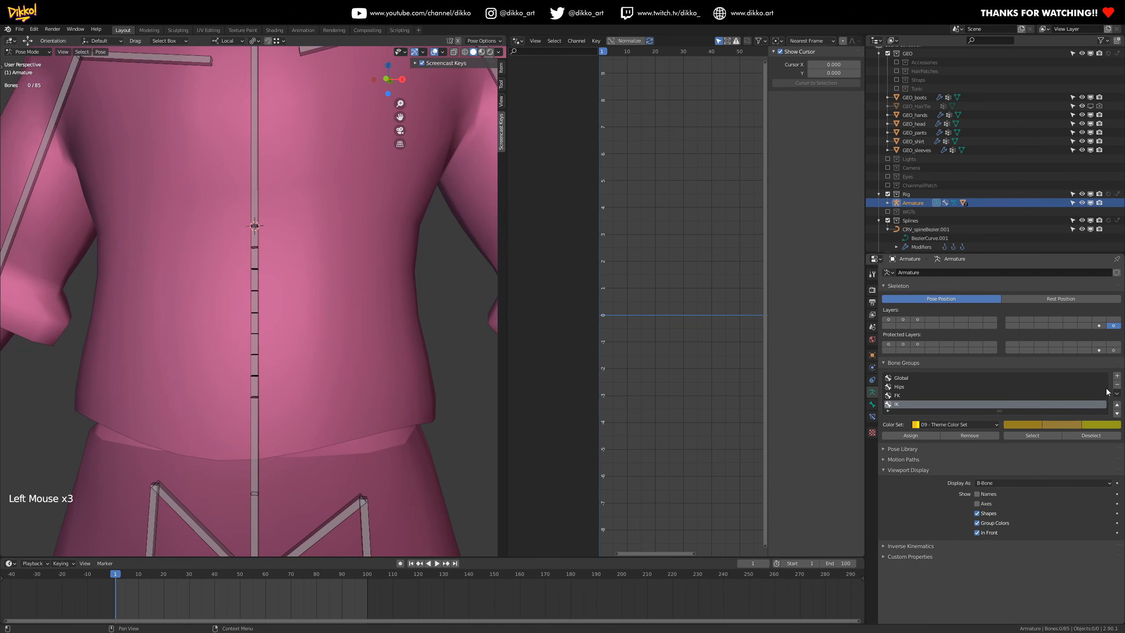
{"action": "left_click", "coordinate": [1098, 325]}
- Select all eight duplicated spine bones and turn off Deform for the whole selection
{"action": "left_click", "coordinate": [269, 385]}
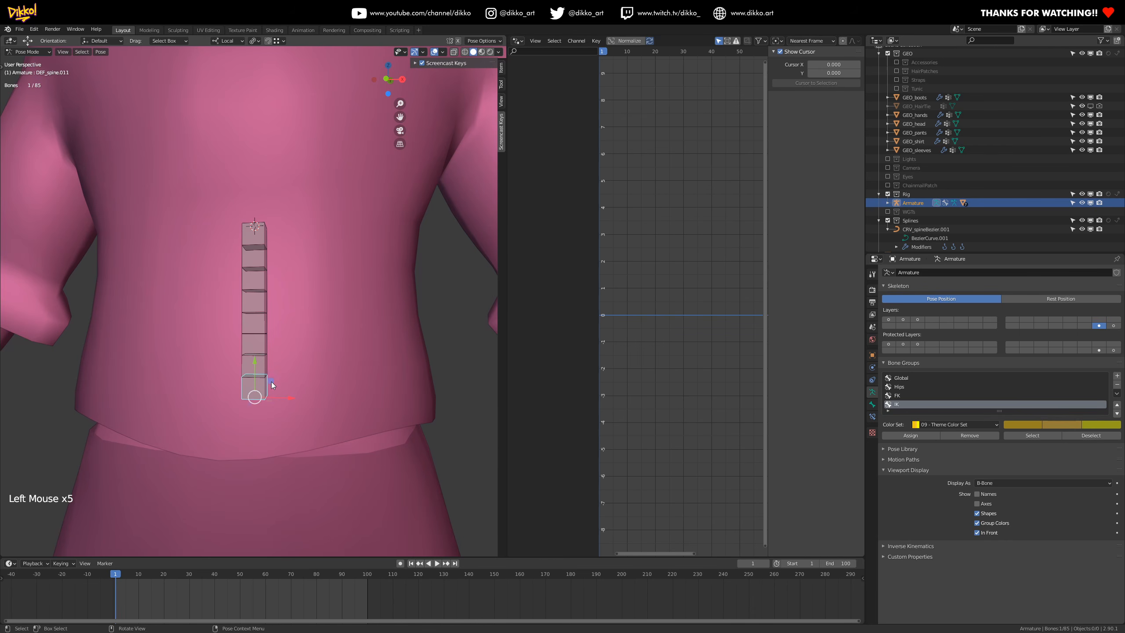
{"action": "left_click", "coordinate": [263, 366], "text": "shift"}
{"action": "left_click", "coordinate": [263, 344], "text": "shift"}
{"action": "left_click", "coordinate": [263, 323], "text": "shift"}
{"action": "left_click", "coordinate": [262, 302], "text": "shift"}
{"action": "left_click", "coordinate": [261, 273], "text": "shift"}
{"action": "left_click", "coordinate": [260, 257], "text": "shift"}
{"action": "left_click", "coordinate": [259, 237], "text": "shift"}
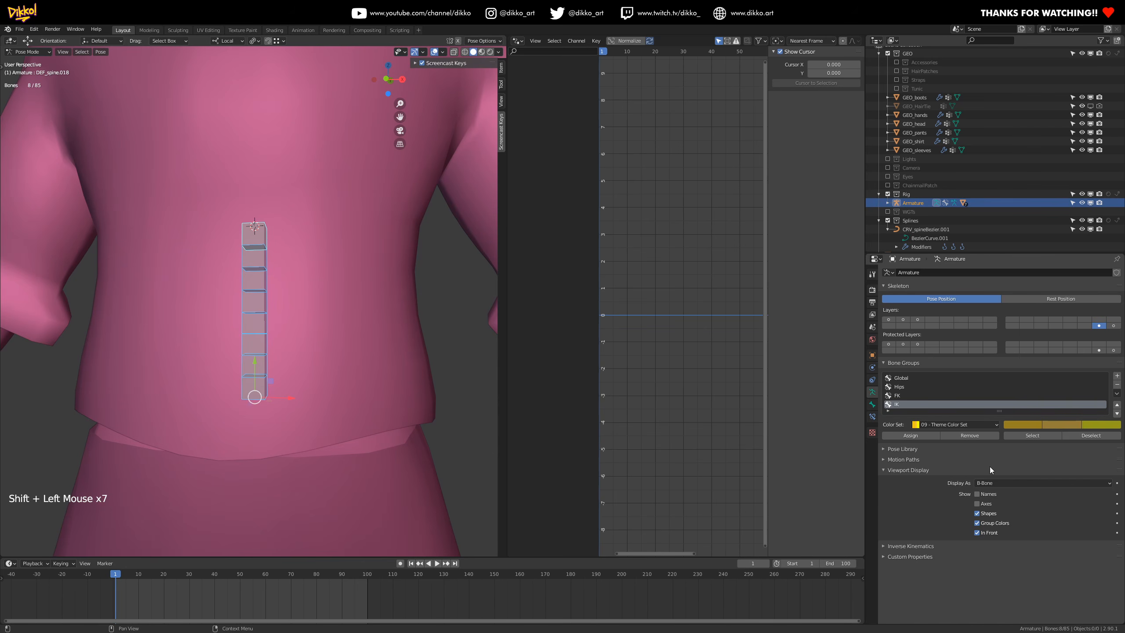
{"action": "left_click", "coordinate": [872, 404]}
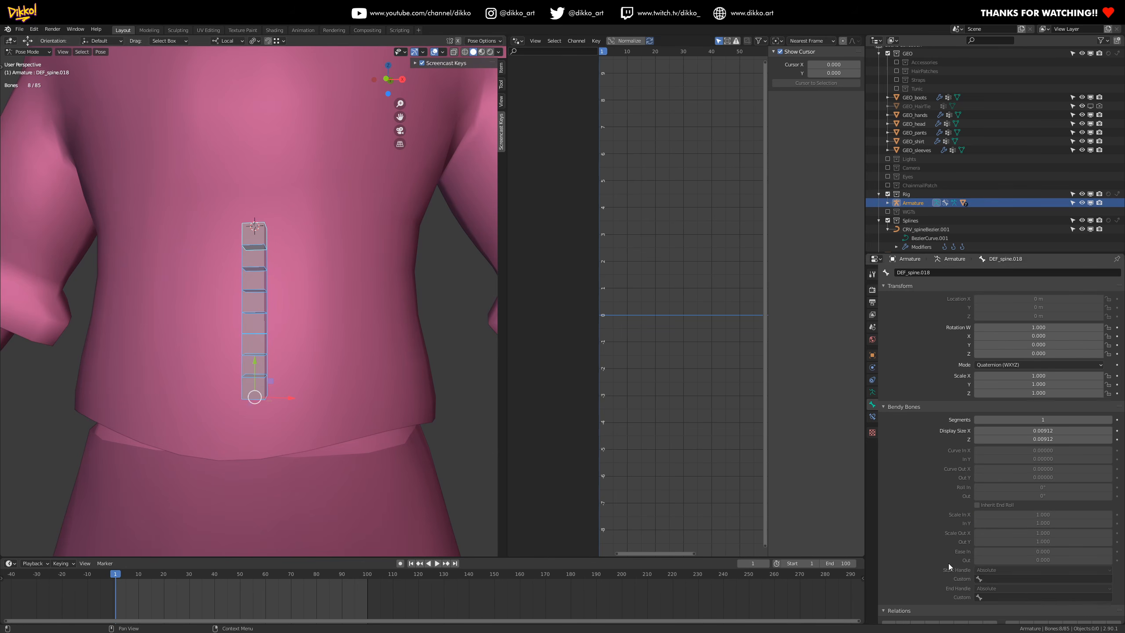
{"action": "scroll", "coordinate": [882, 397], "scroll_direction": "down", "scroll_amount": 8}
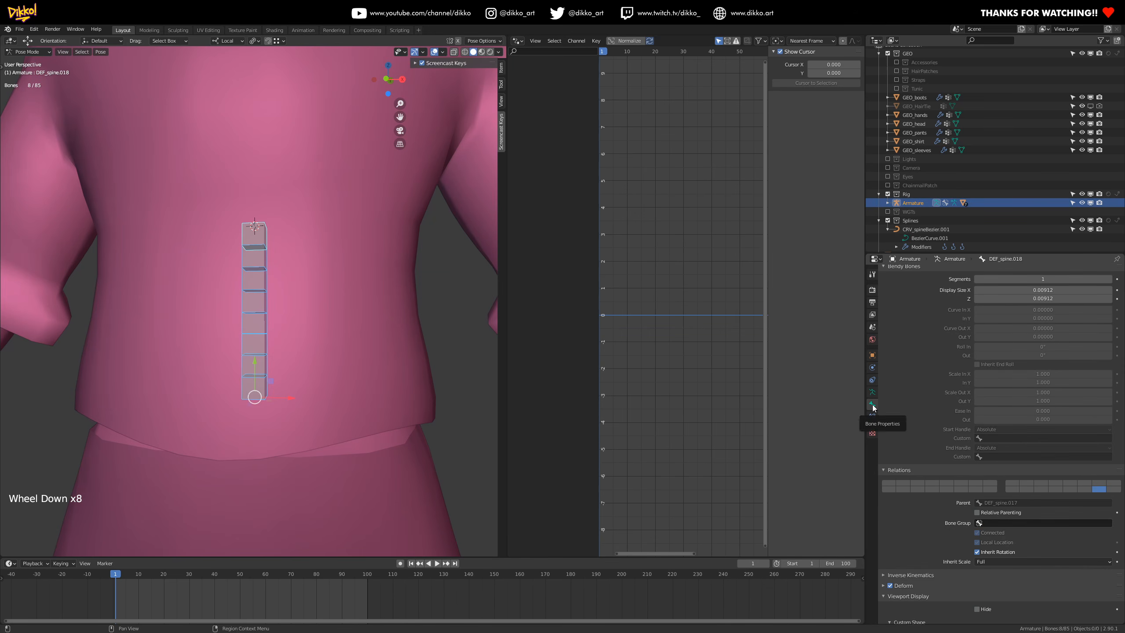
{"action": "scroll", "coordinate": [906, 539], "scroll_direction": "down", "scroll_amount": 4}
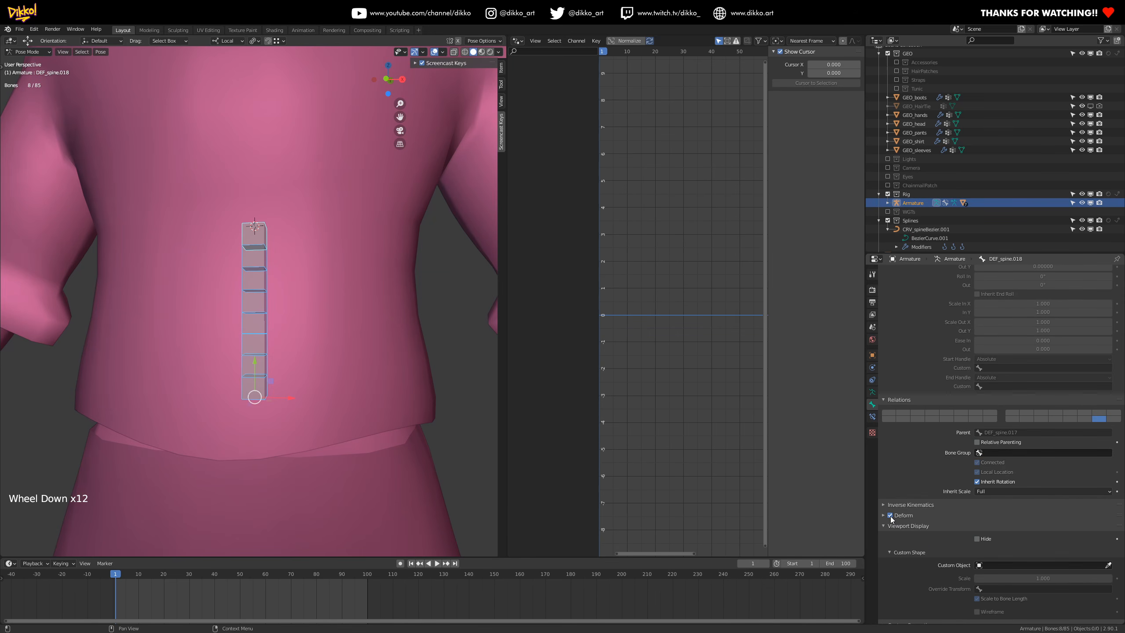
{"action": "left_click", "coordinate": [890, 515], "text": "alt"}
- Examine the duplicated spine bones individually, passing up and down the whole chain
{"action": "left_click", "coordinate": [259, 382]}
{"action": "left_click", "coordinate": [258, 372]}
{"action": "left_click", "coordinate": [249, 346]}
{"action": "left_click", "coordinate": [248, 331]}
{"action": "left_click", "coordinate": [252, 306]}
{"action": "left_click", "coordinate": [256, 282]}
{"action": "left_click", "coordinate": [257, 260]}
{"action": "left_click", "coordinate": [258, 243]}
{"action": "left_click", "coordinate": [243, 259]}
{"action": "left_click", "coordinate": [244, 257]}
{"action": "left_click", "coordinate": [245, 280]}
{"action": "left_click", "coordinate": [244, 303]}
{"action": "left_click", "coordinate": [244, 326]}
{"action": "left_click", "coordinate": [244, 352]}
{"action": "left_click", "coordinate": [245, 369]}
{"action": "left_click", "coordinate": [246, 386]}
{"action": "left_click", "coordinate": [243, 352]}
{"action": "left_click", "coordinate": [257, 324]}
{"action": "left_click", "coordinate": [255, 301]}
{"action": "left_click", "coordinate": [255, 279]}
{"action": "left_click", "coordinate": [255, 257]}
{"action": "left_click", "coordinate": [256, 234]}
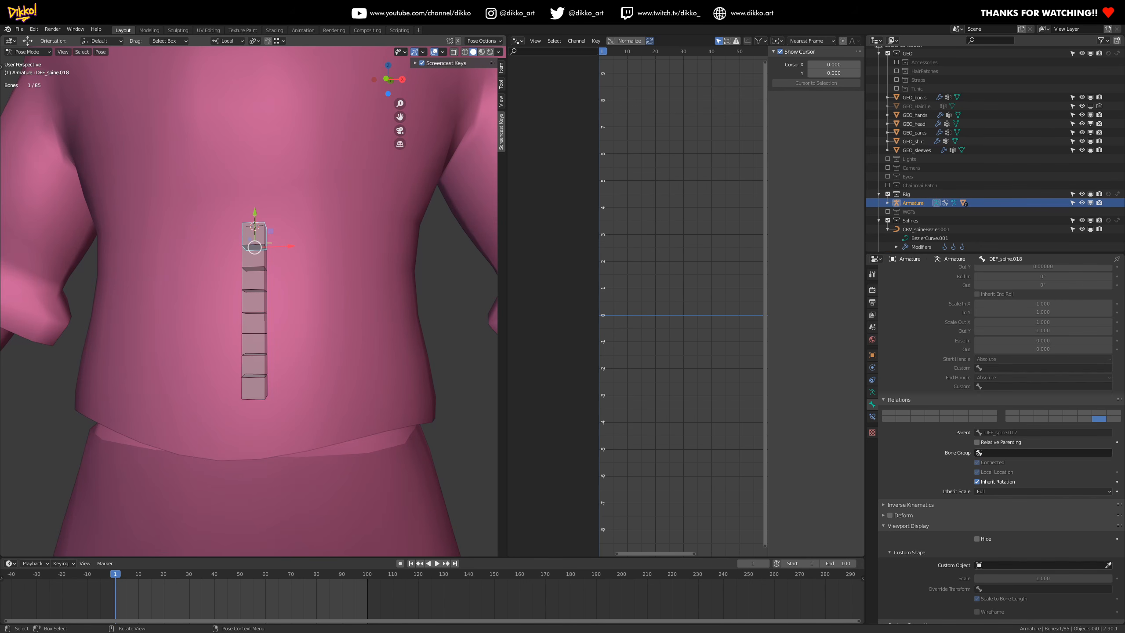
{"action": "left_click", "coordinate": [255, 260]}
- Batch rename the eight selected duplicate bones, replacing DEF with MCH_IK in their names
{"action": "left_click_drag", "start_coordinate": [204, 213], "coordinate": [303, 439]}
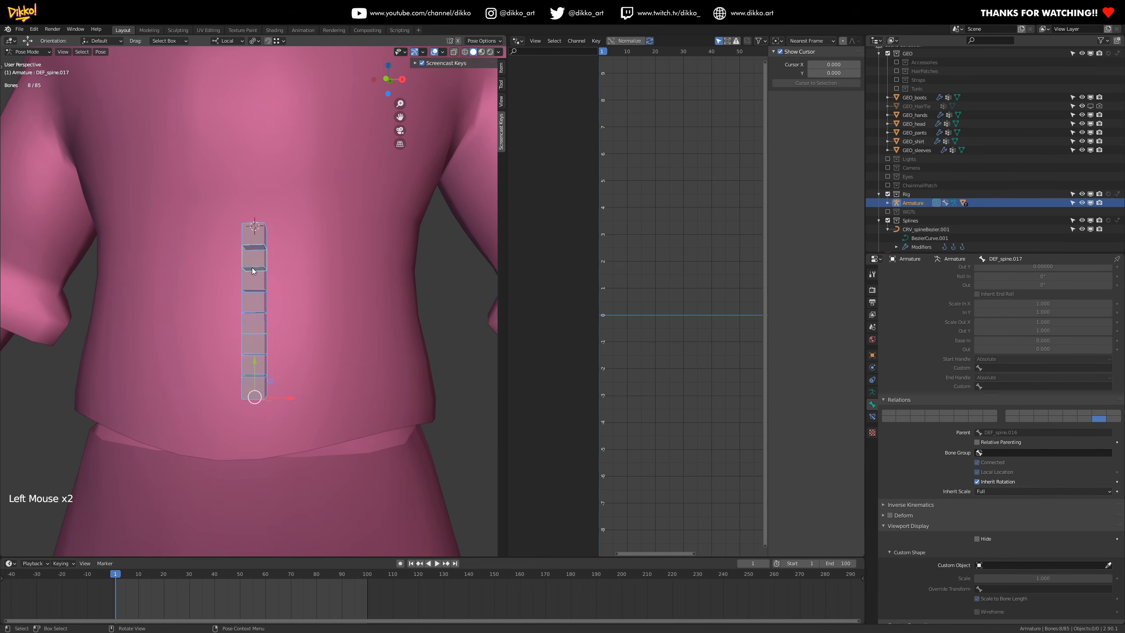
{"action": "key", "text": "ctrl+F2"}
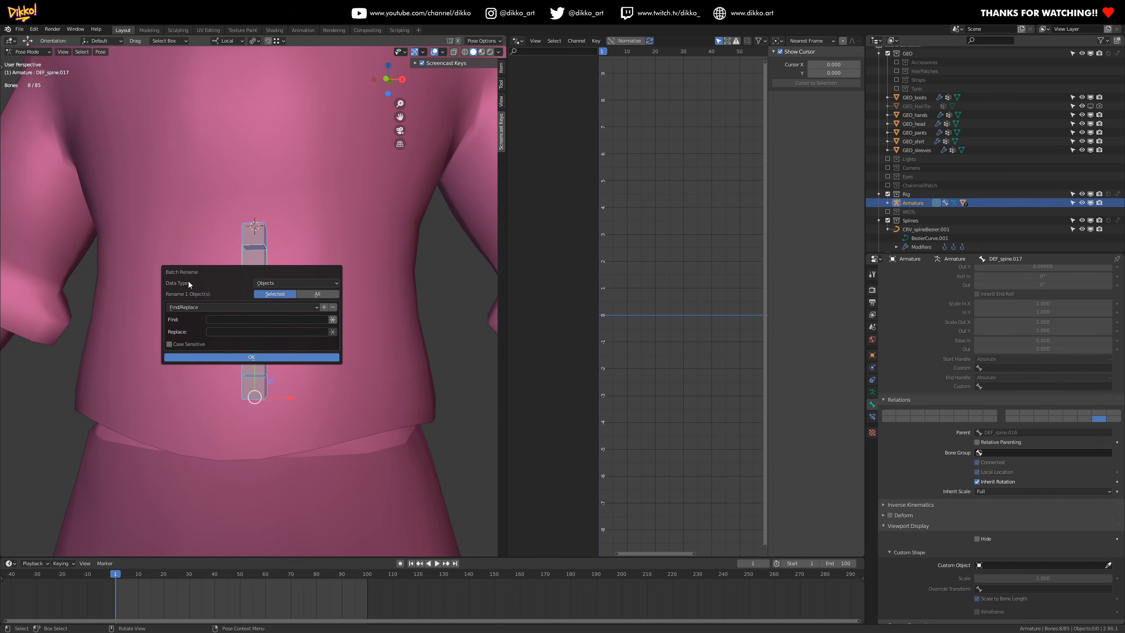
{"action": "left_click", "coordinate": [262, 284]}
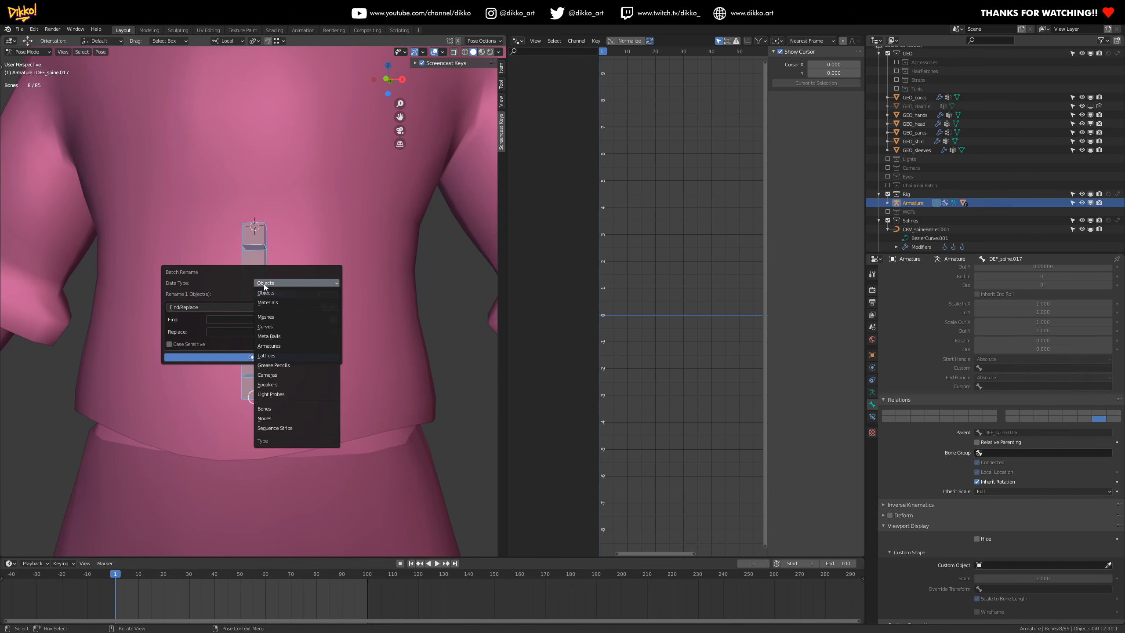
{"action": "left_click", "coordinate": [266, 409]}
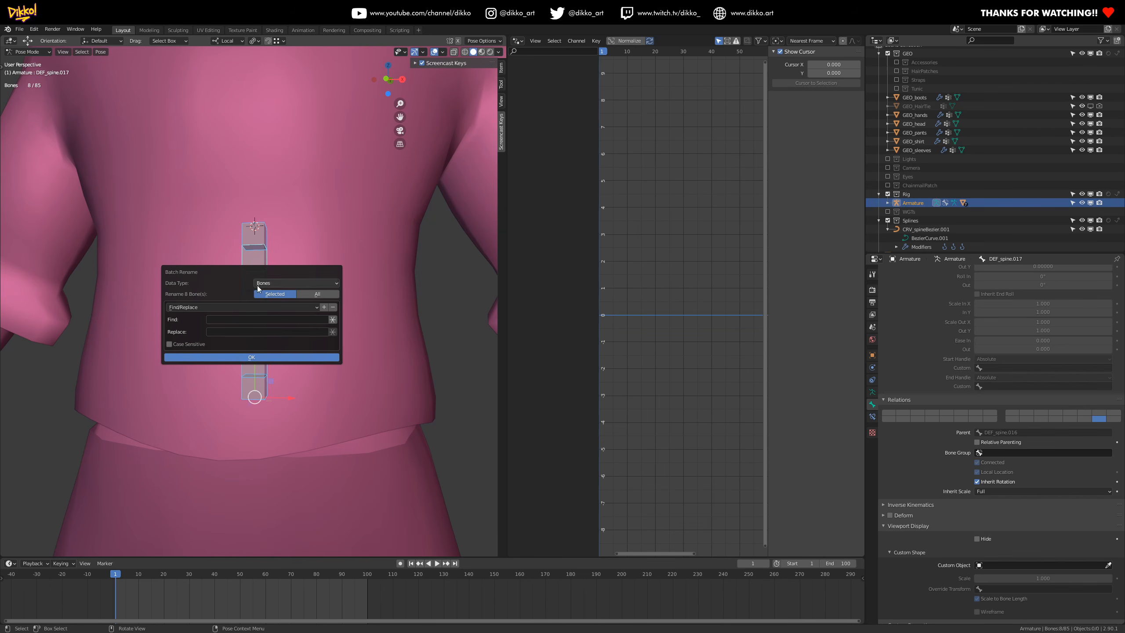
{"action": "left_click", "coordinate": [217, 321]}
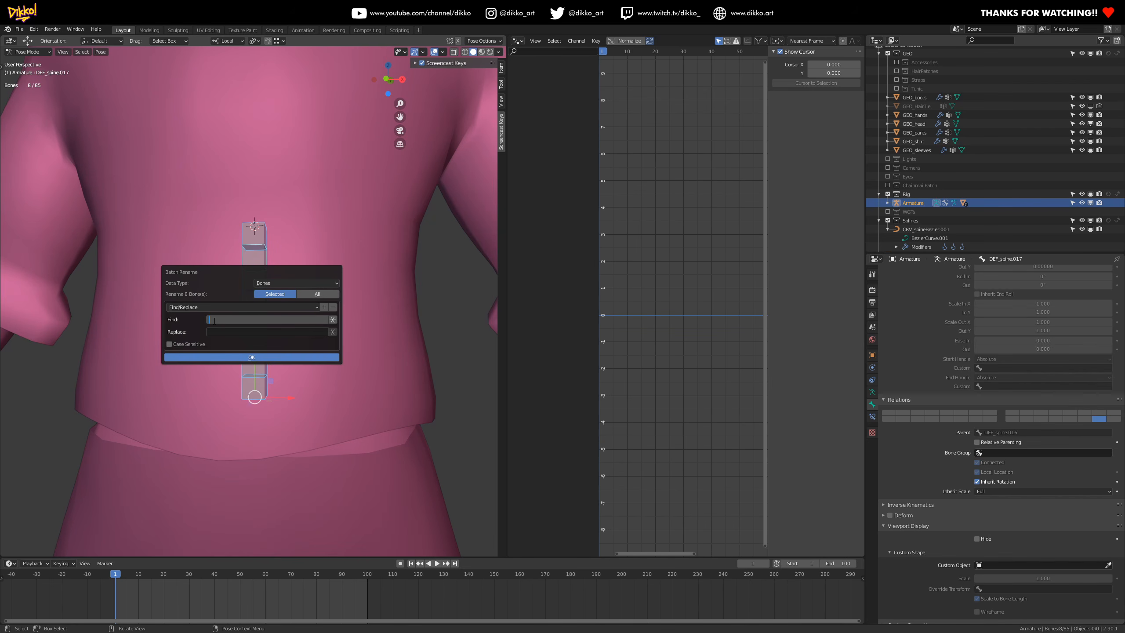
{"action": "type", "text": "DEF"}
{"action": "key", "text": "Return"}
{"action": "left_click", "coordinate": [243, 329]}
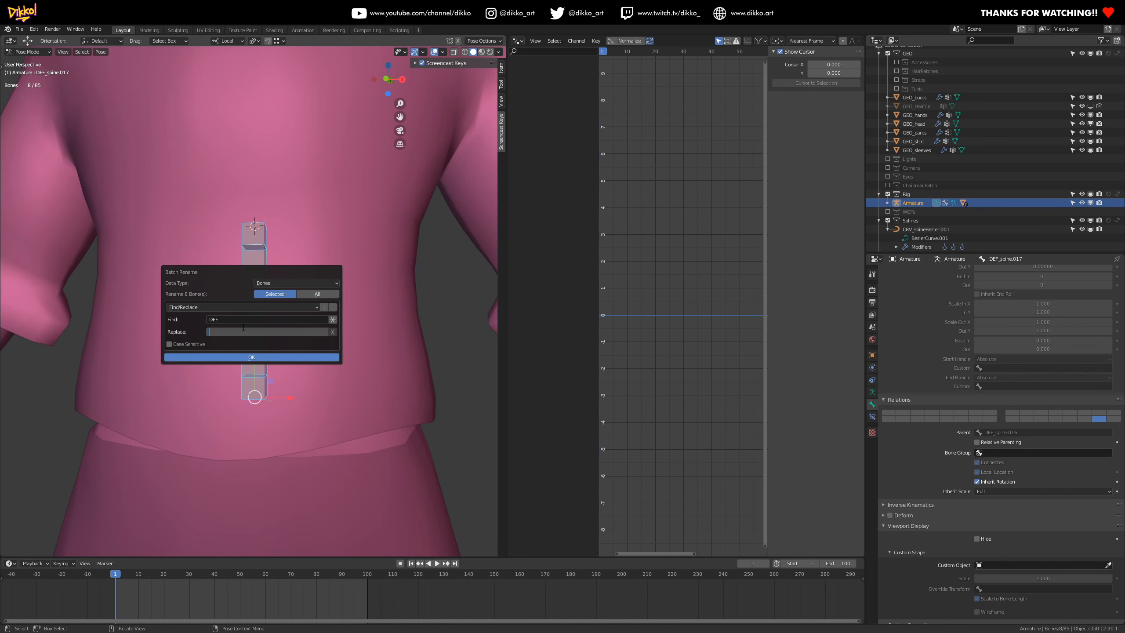
{"action": "type", "text": "MCH_IK"}
{"action": "left_click", "coordinate": [240, 357]}
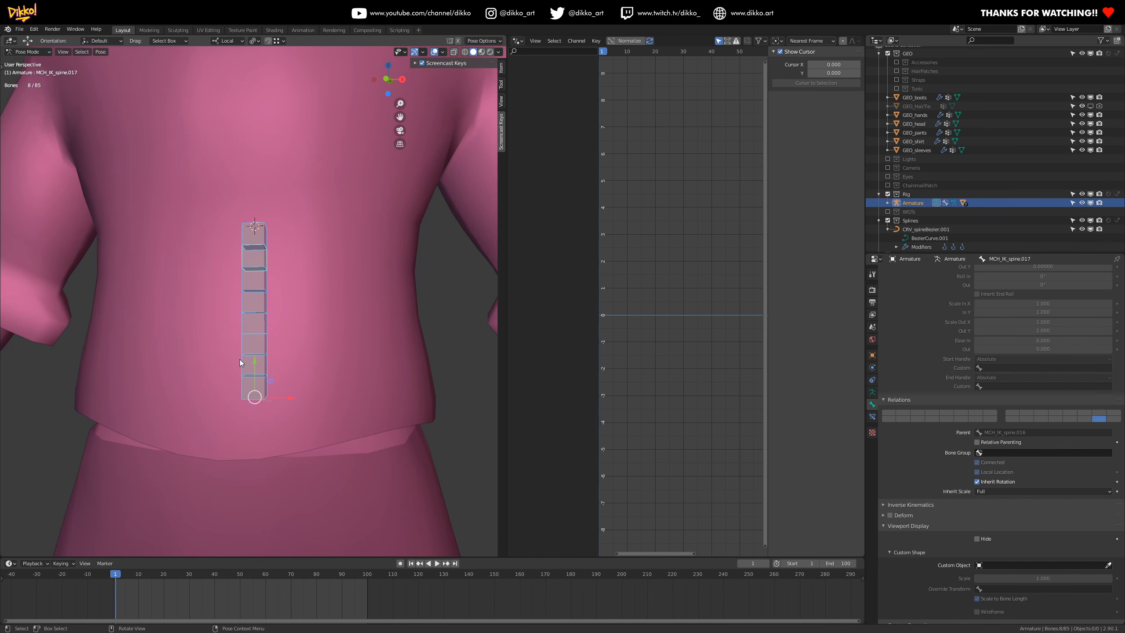
- Rename the lowest bone of the duplicated chain as MCH_IK_spine.002
{"action": "left_click", "coordinate": [254, 397]}
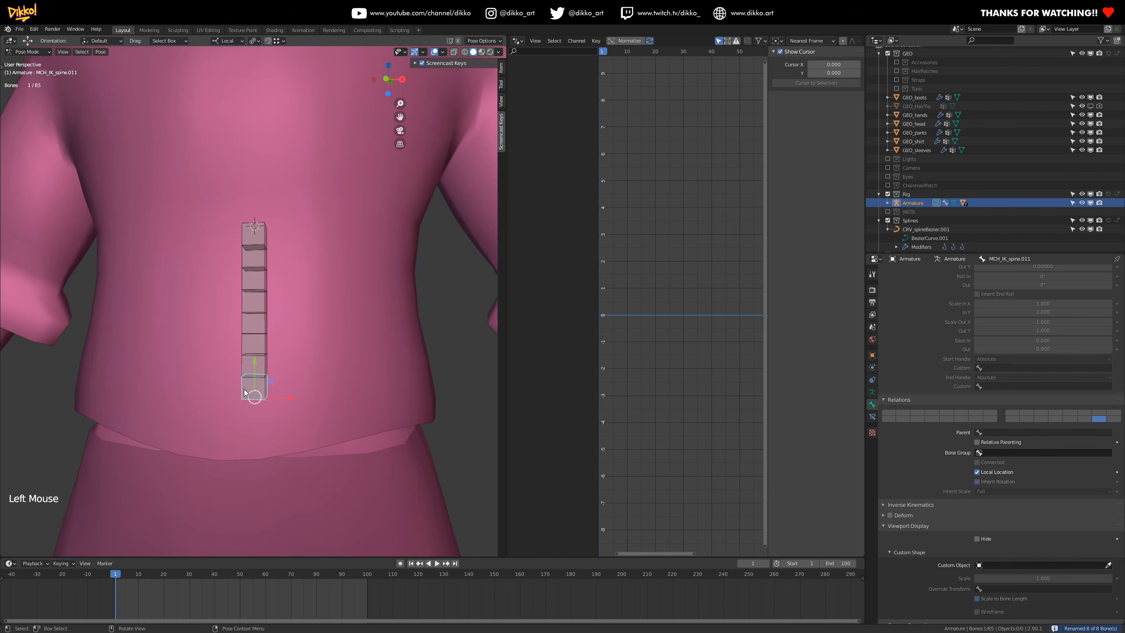
{"action": "left_click", "coordinate": [872, 418]}
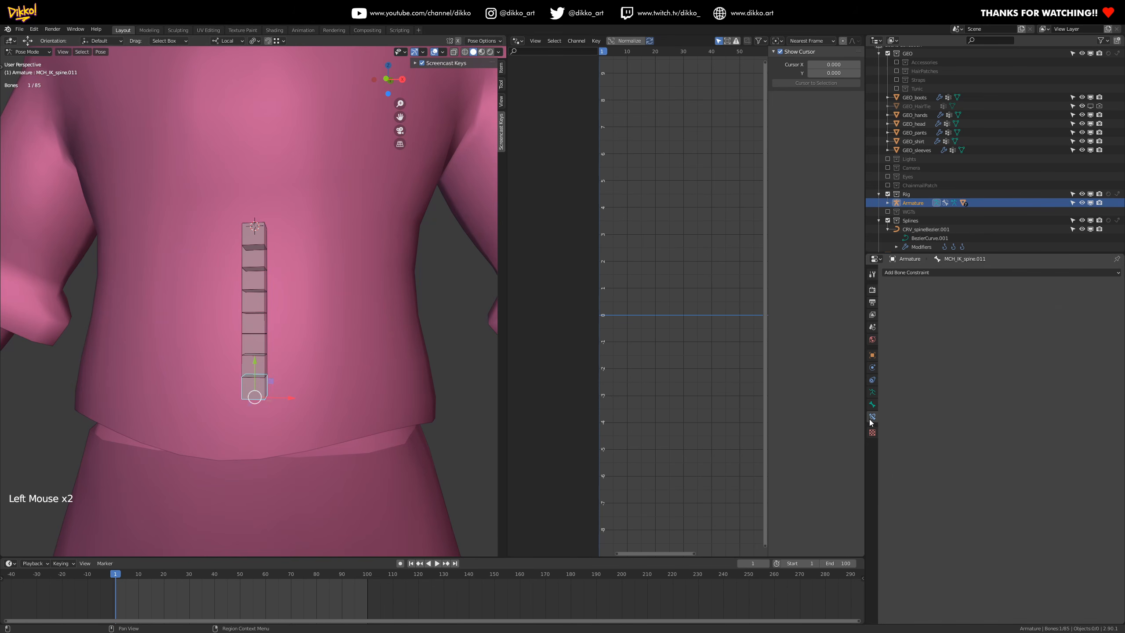
{"action": "left_click", "coordinate": [872, 405]}
{"action": "scroll", "coordinate": [938, 350], "scroll_direction": "up", "scroll_amount": 10}
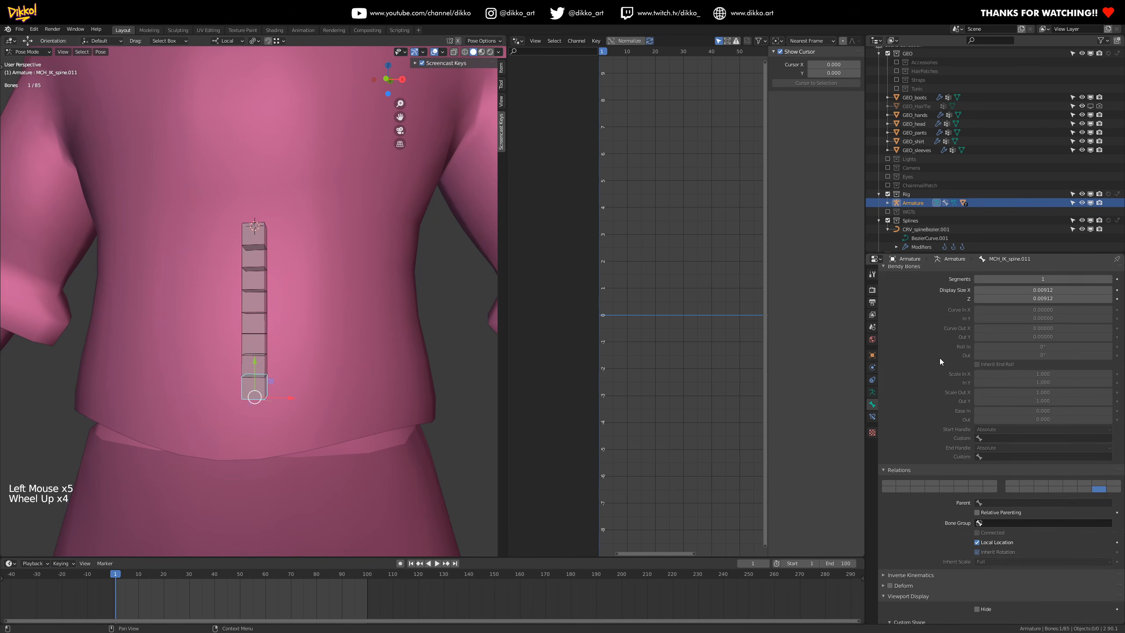
{"action": "scroll", "coordinate": [935, 320], "scroll_direction": "up", "scroll_amount": 17}
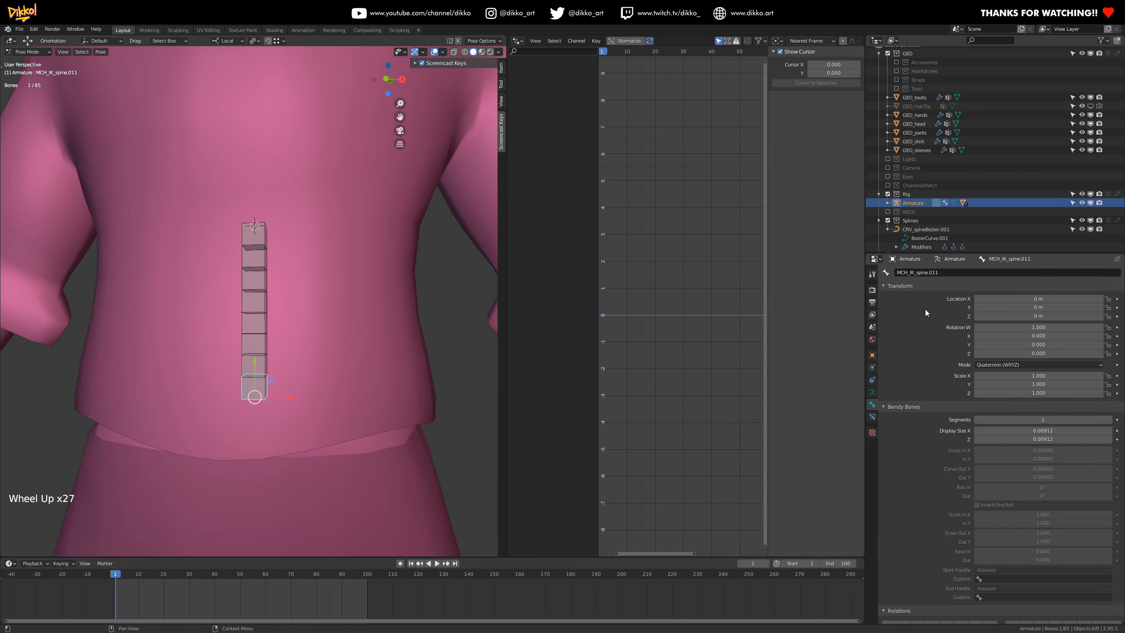
{"action": "left_click", "coordinate": [939, 273]}
{"action": "left_click_drag", "start_coordinate": [933, 272], "coordinate": [943, 273]}
{"action": "type", "text": "02"}
{"action": "key", "text": "Return"}
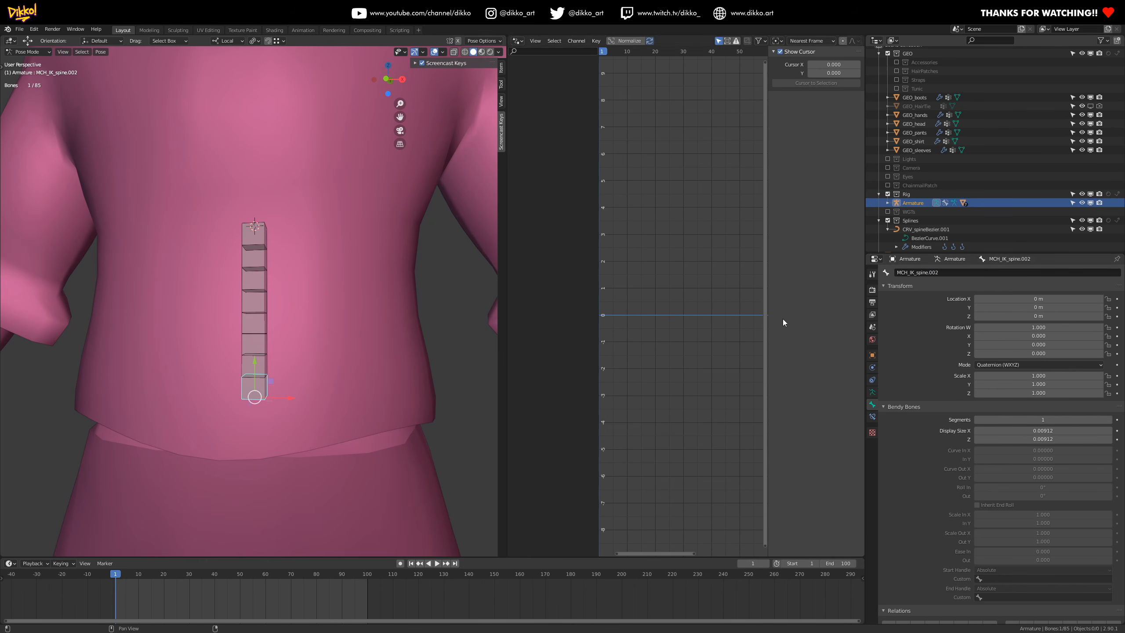
- Try to rename the second bone from the bottom by pasting the lowest bone's name
{"action": "key", "text": "ctrl+c"}
{"action": "left_click", "coordinate": [253, 368]}
{"action": "left_click", "coordinate": [941, 273]}
{"action": "key", "text": "ctrl+v"}
{"action": "left_click_drag", "start_coordinate": [947, 273], "coordinate": [925, 272]}
{"action": "type", "text": "02"}
{"action": "key", "text": "Return"}
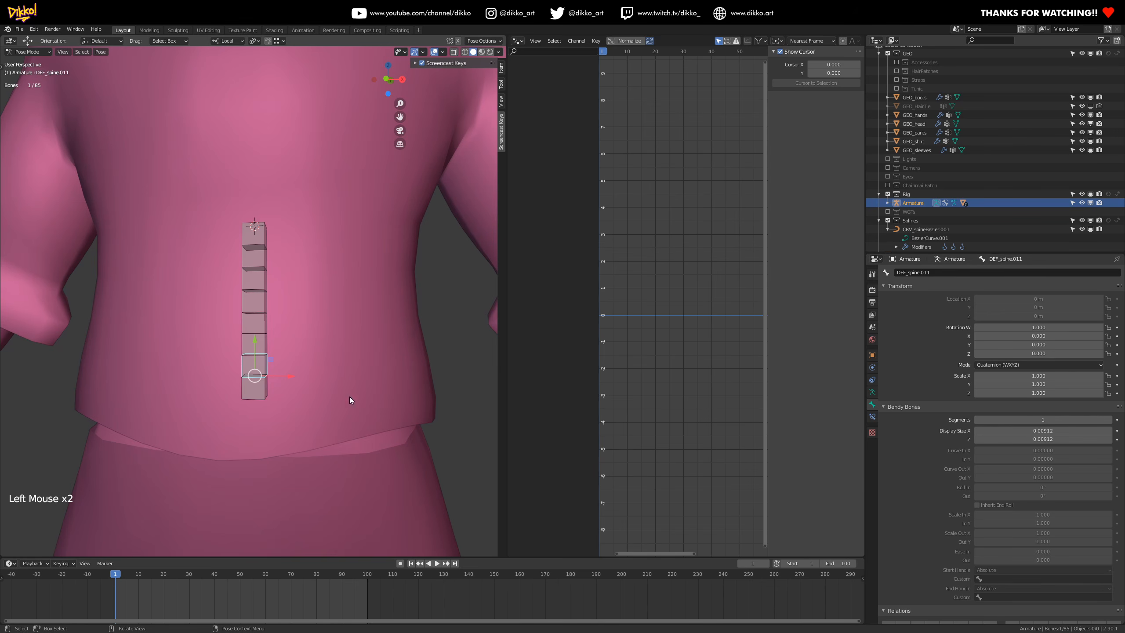
- Copy the lowest bone's name, MCH_IK_spine.002, and use it to rename the second bone with the next number in sequence
{"action": "left_click", "coordinate": [253, 389]}
{"action": "key", "text": "ctrl+c"}
{"action": "key", "text": "ctrl+c"}
{"action": "key", "text": "ctrl+c"}
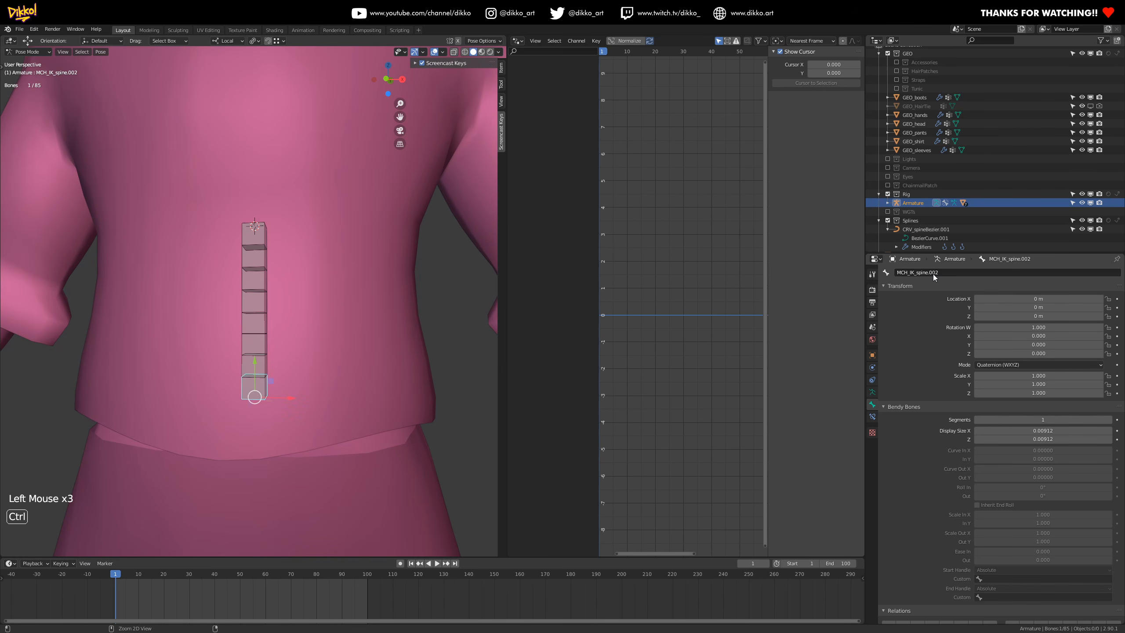
{"action": "left_click", "coordinate": [254, 365]}
{"action": "double_click", "coordinate": [939, 273]}
{"action": "key", "text": "ctrl+v"}
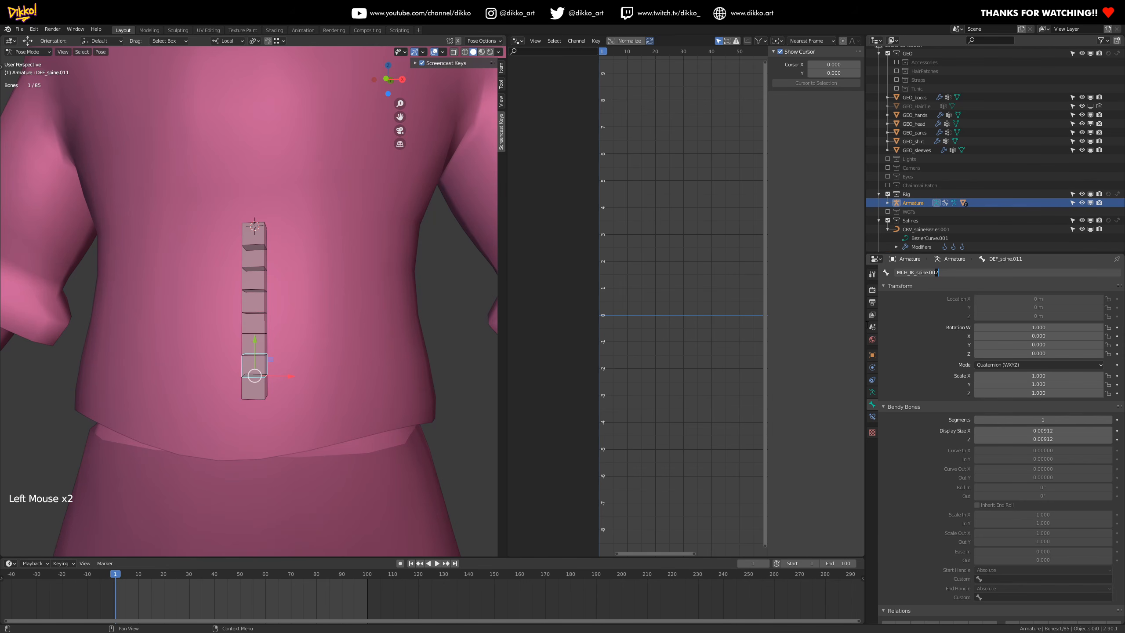
{"action": "key", "text": "Return"}
- Rename the third and fourth bones from the bottom as MCH_IK_spine.004 and MCH_IK_spine.005
{"action": "left_click", "coordinate": [255, 344]}
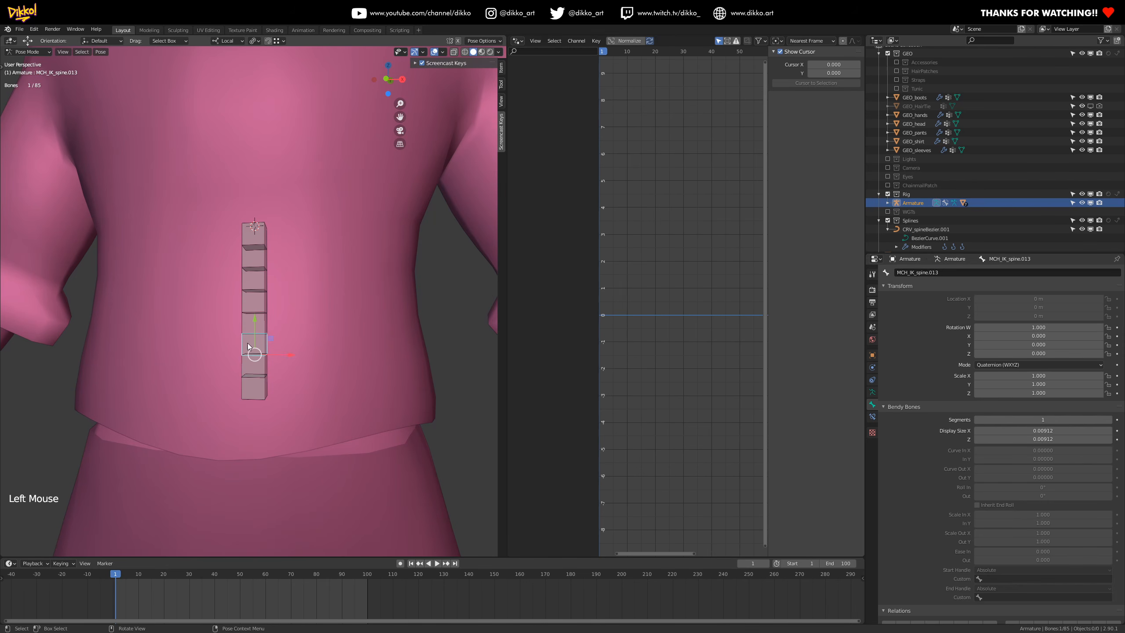
{"action": "double_click", "coordinate": [932, 273]}
{"action": "key", "text": "ctrl+v"}
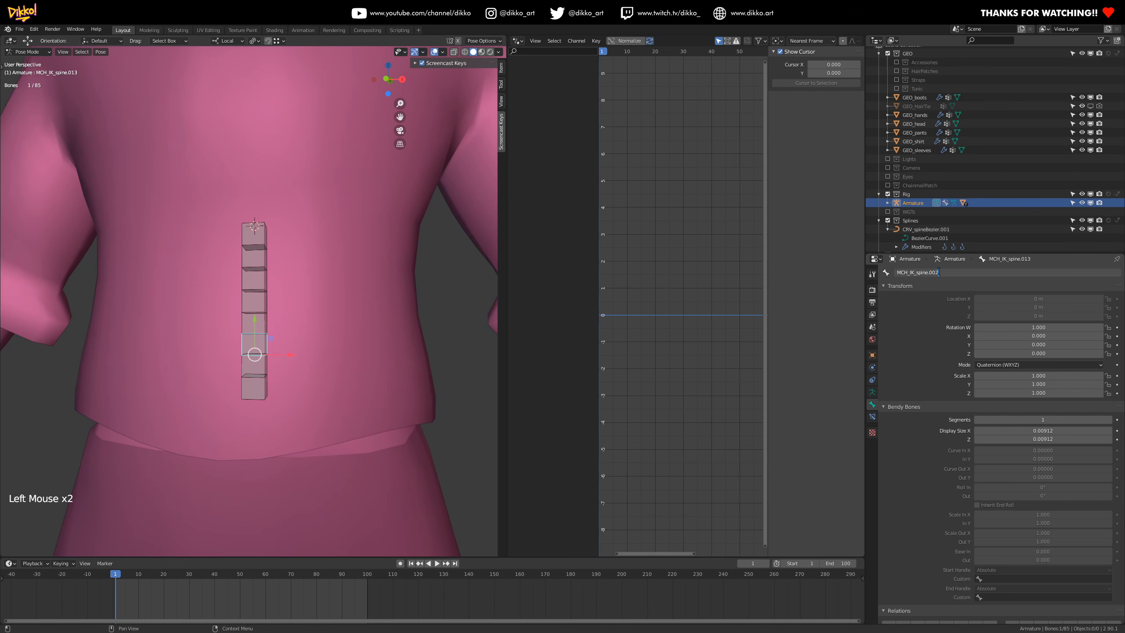
{"action": "type", "text": "4"}
{"action": "key", "text": "Return"}
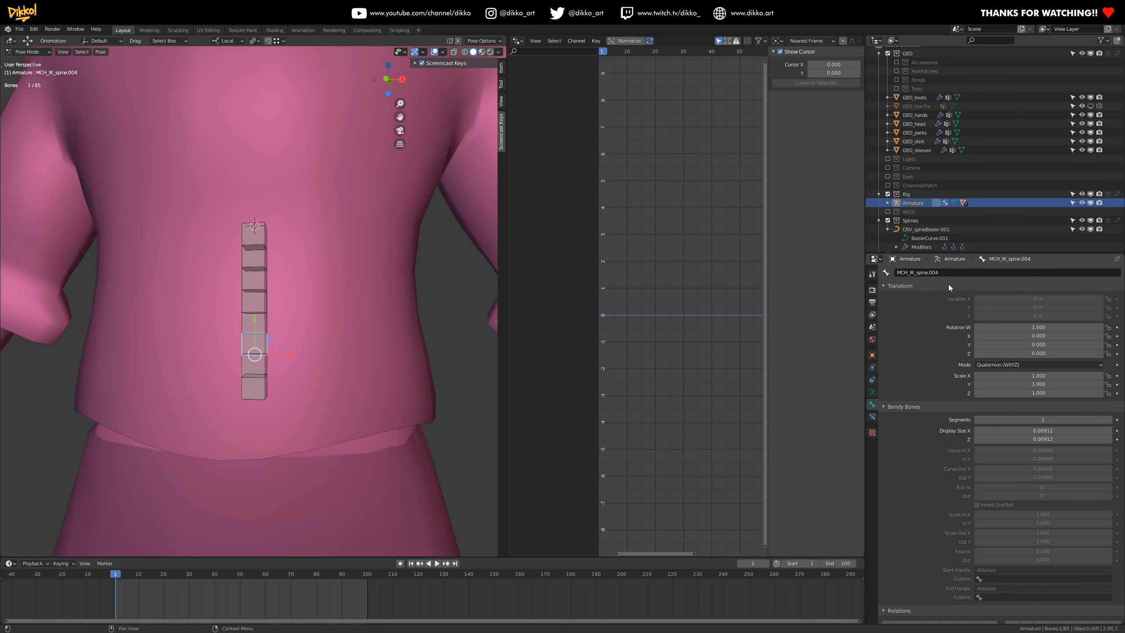
{"action": "left_click", "coordinate": [243, 327]}
{"action": "double_click", "coordinate": [943, 272]}
{"action": "key", "text": "ctrl+v"}
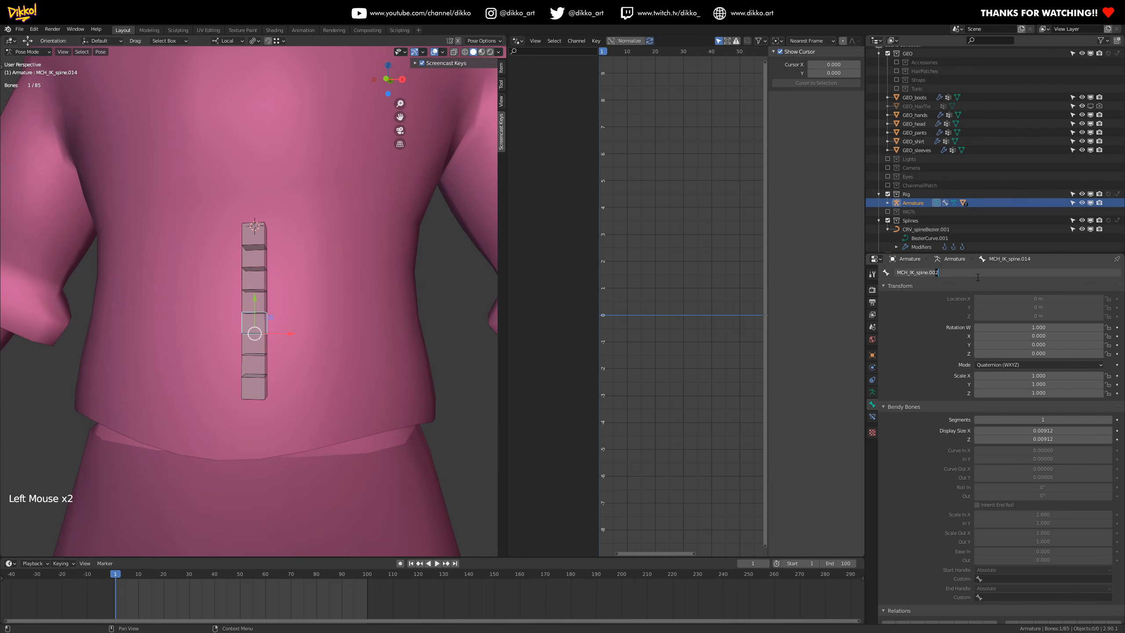
{"action": "key", "text": "BackSpace"}
{"action": "type", "text": "5"}
{"action": "key", "text": "Return"}
- Rename the fifth bone from the bottom as MCH_IK_spine.006 and give the sixth bone the following number
{"action": "left_click", "coordinate": [265, 349]}
{"action": "left_click", "coordinate": [245, 321]}
{"action": "left_click", "coordinate": [248, 303]}
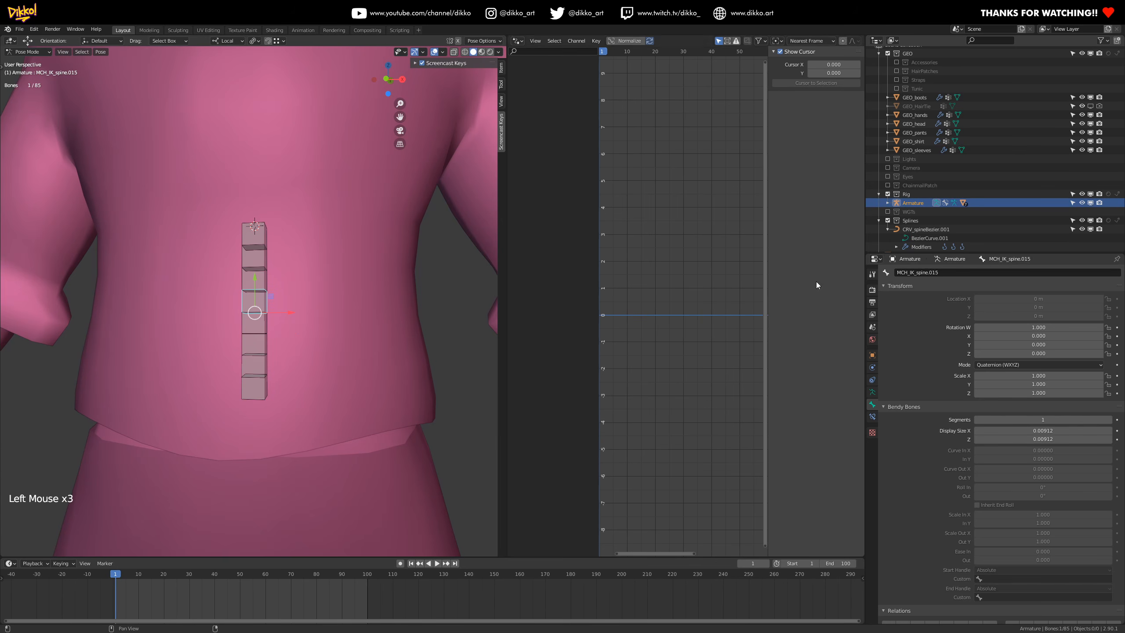
{"action": "double_click", "coordinate": [940, 272]}
{"action": "key", "text": "ctrl+v"}
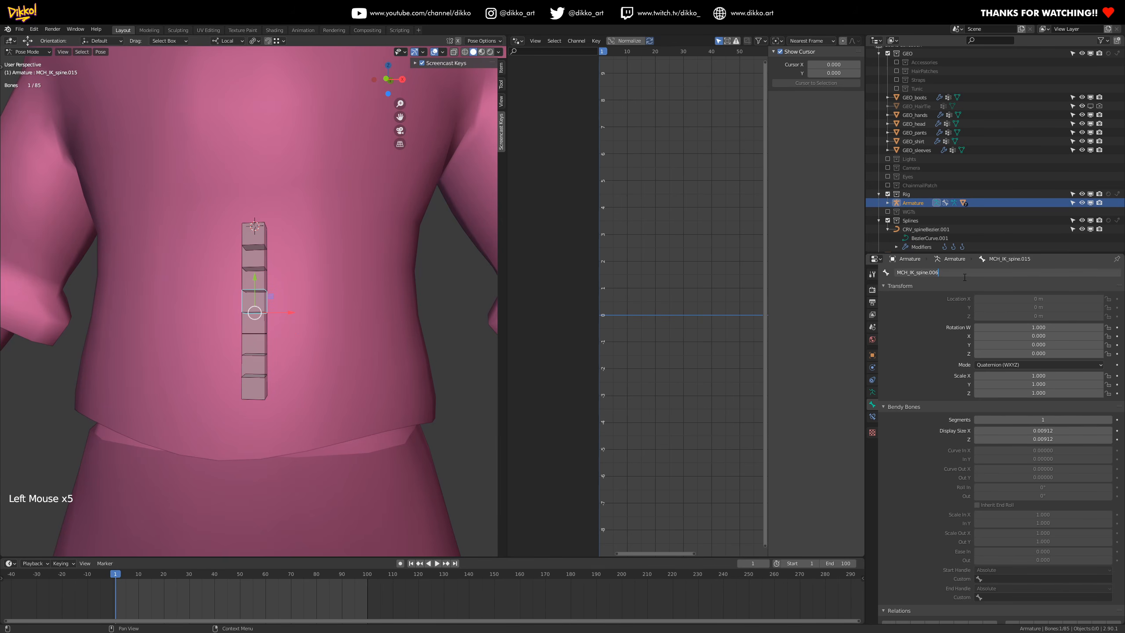
{"action": "key", "text": "Return"}
{"action": "left_click", "coordinate": [249, 278]}
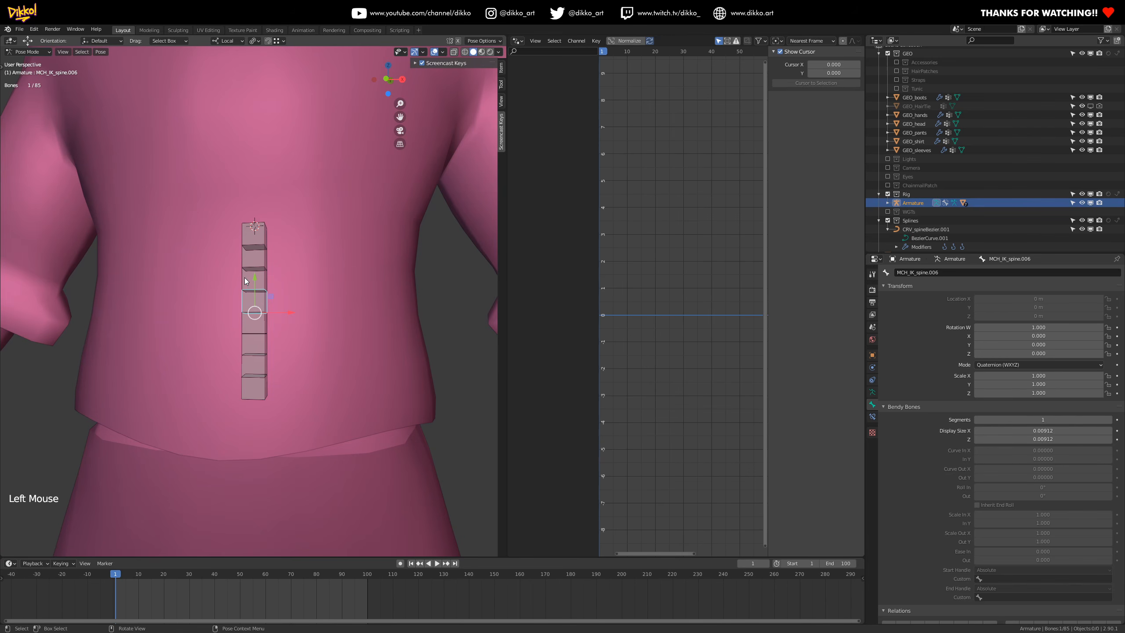
{"action": "left_click", "coordinate": [937, 273]}
{"action": "key", "text": "ctrl+v"}
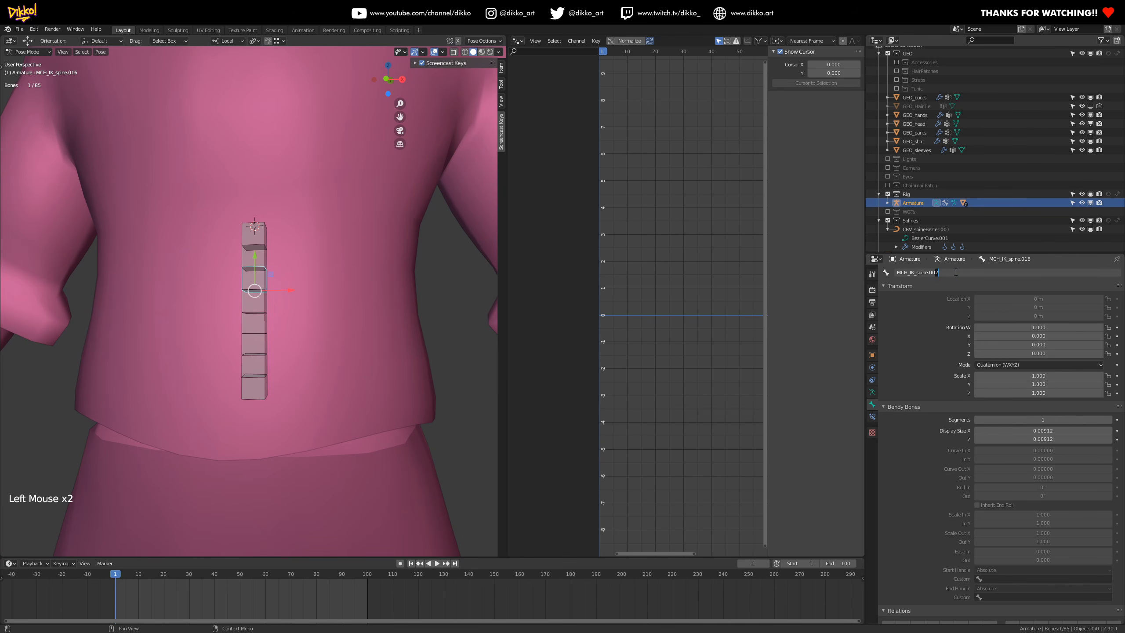
{"action": "key", "text": "Return"}
- Rename the two uppermost bones of the chain as MCH_IK_spine.008 and MCH_IK_spine.009
{"action": "left_click", "coordinate": [254, 257]}
{"action": "double_click", "coordinate": [935, 276]}
{"action": "double_click", "coordinate": [935, 276]}
{"action": "left_click", "coordinate": [935, 272]}
{"action": "key", "text": "ctrl+v"}
{"action": "key", "text": "Return"}
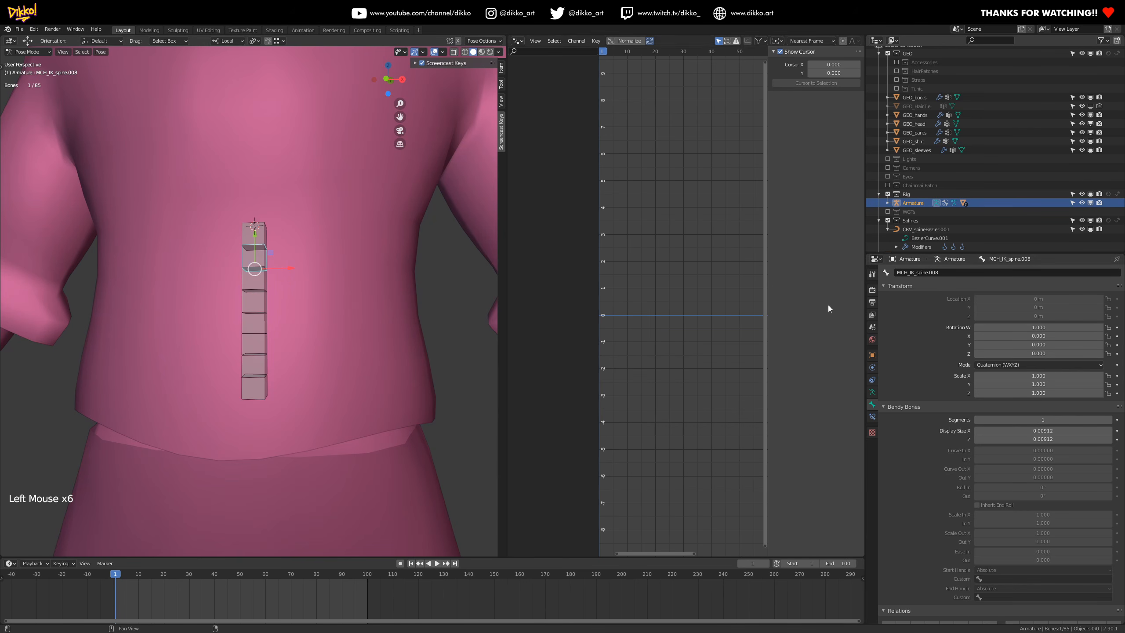
{"action": "left_click", "coordinate": [245, 229]}
{"action": "left_click", "coordinate": [934, 273]}
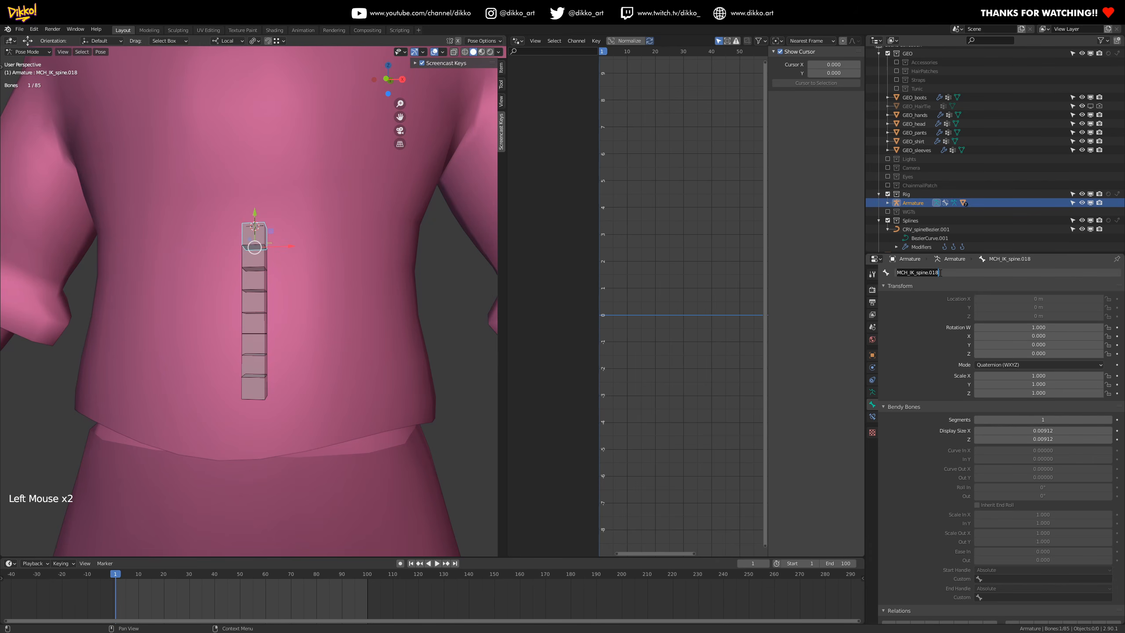
{"action": "key", "text": "ctrl+v"}
{"action": "key", "text": "Return"}
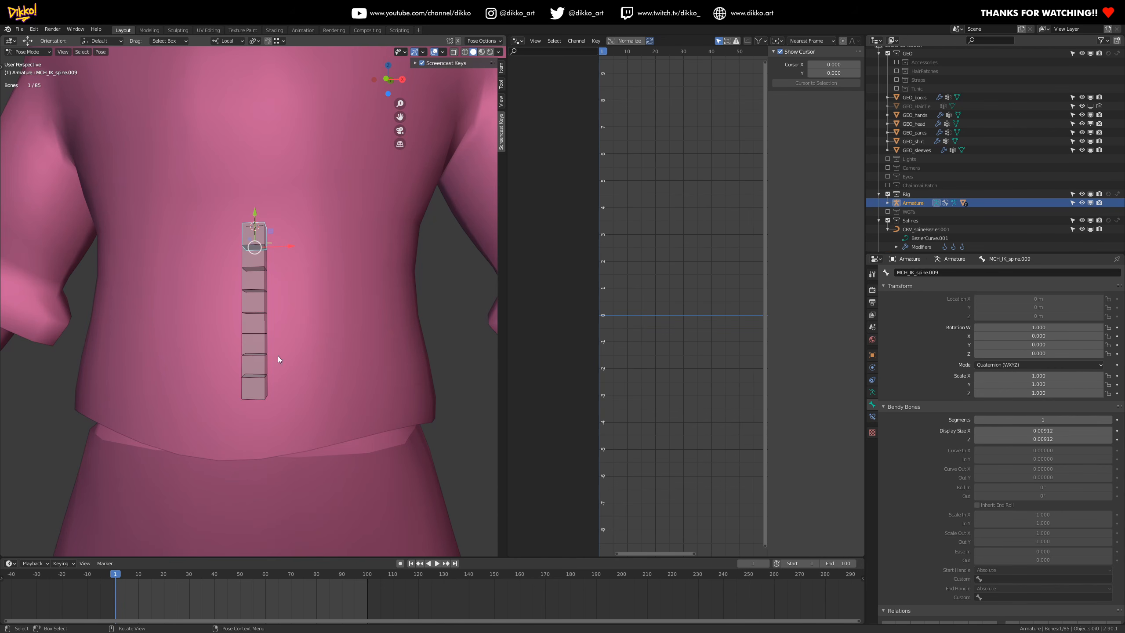
- Delete the CRV_spineBezier.001 curve from the Splines collection
{"action": "middle_click_drag", "start_coordinate": [262, 224], "coordinate": [259, 267]}
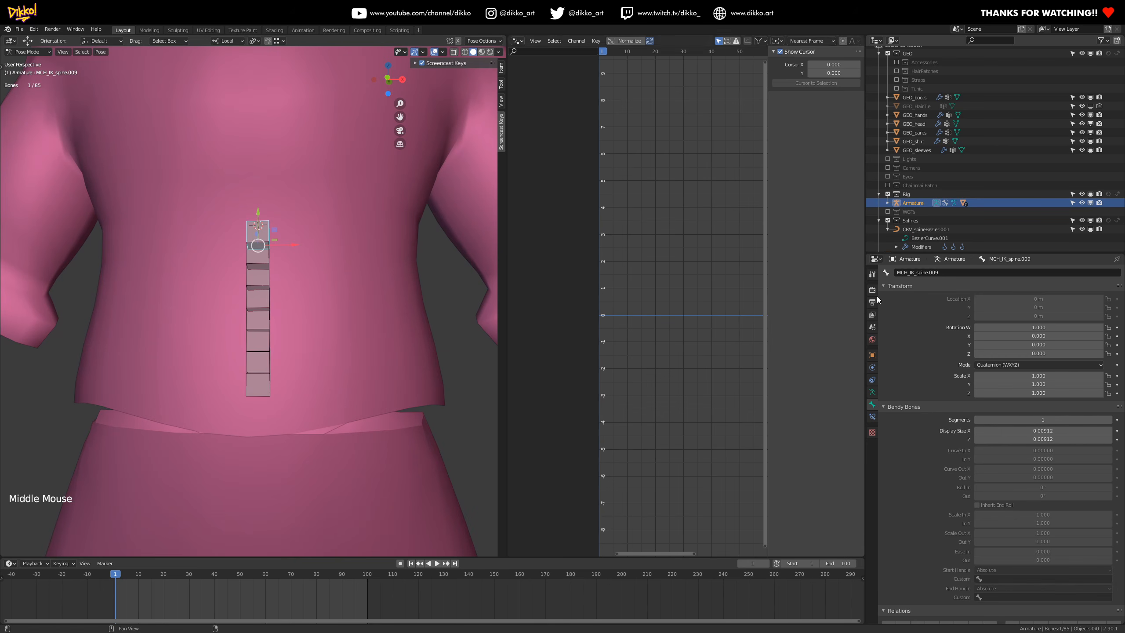
{"action": "left_click", "coordinate": [930, 228]}
{"action": "key", "text": "Delete"}
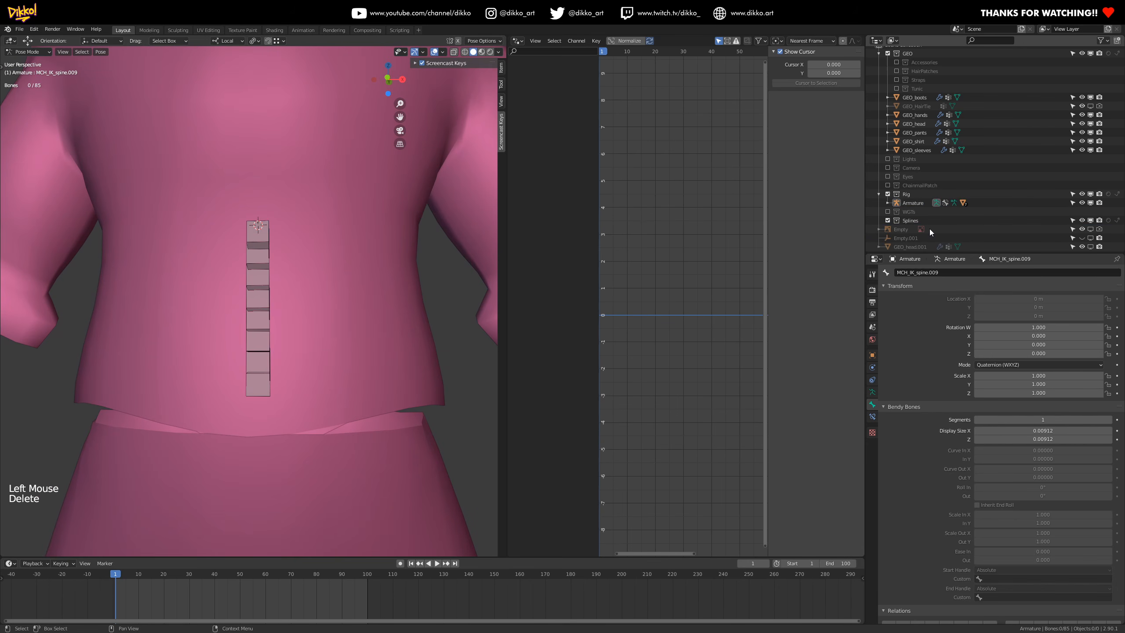
{"action": "middle_click_drag", "start_coordinate": [265, 411], "coordinate": [263, 380]}
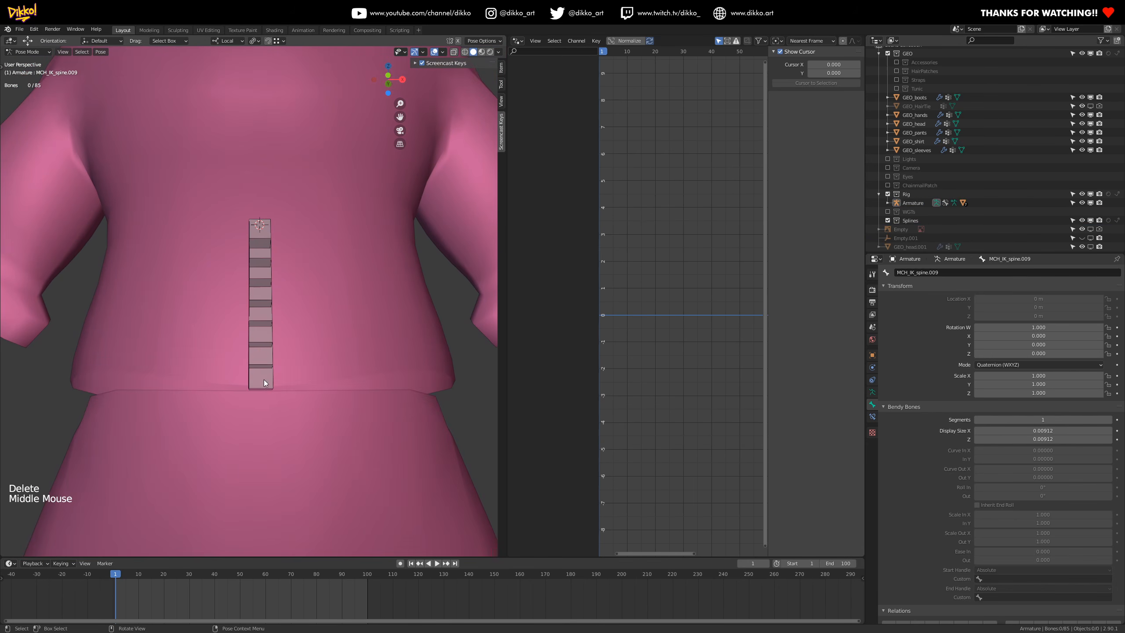
- Snap the 3D cursor to the base joint of the lowest bone in the MCH_IK spine chain
{"action": "left_click", "coordinate": [264, 378]}
{"action": "key", "text": "Tab"}
{"action": "left_click", "coordinate": [263, 390]}
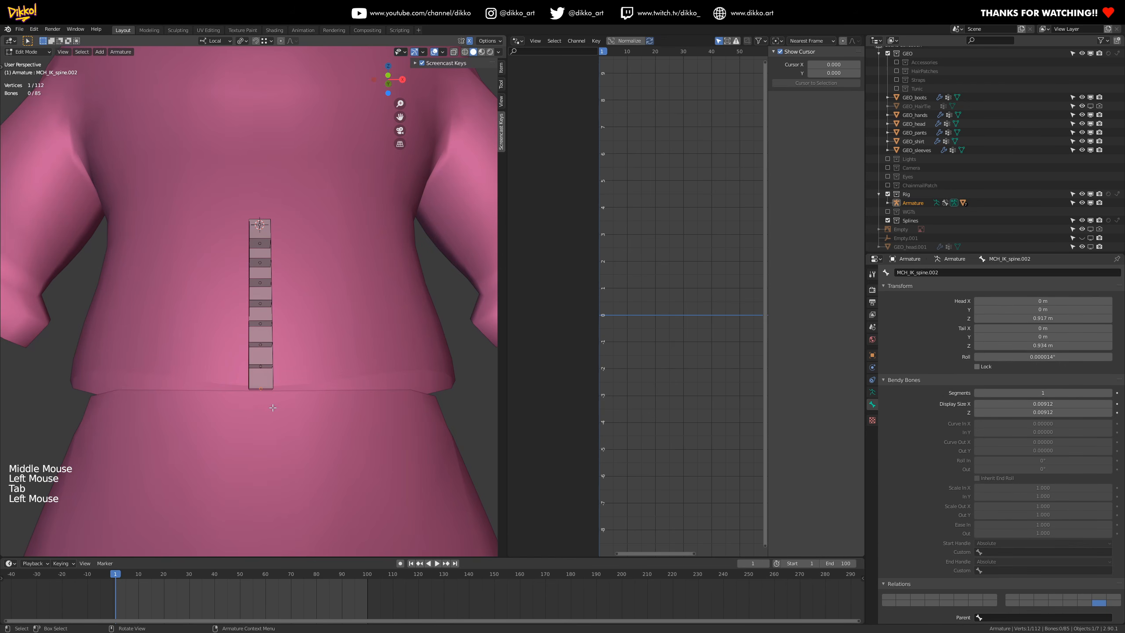
{"action": "middle_click_drag", "start_coordinate": [273, 419], "coordinate": [270, 420]}
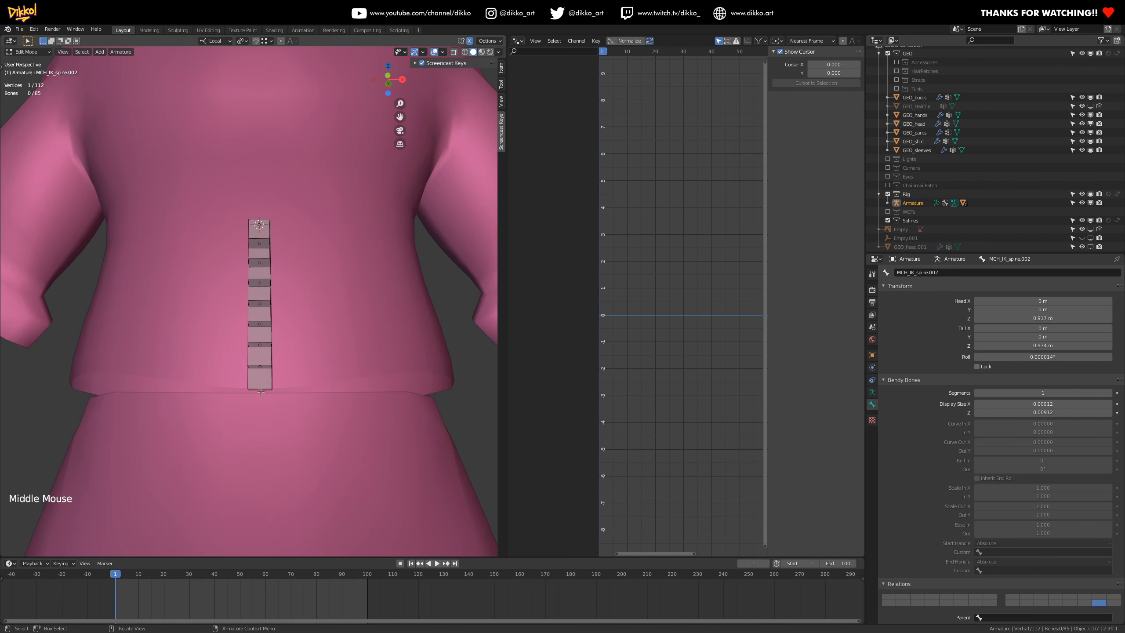
{"action": "key", "text": "shift+s"}
{"action": "left_click", "coordinate": [256, 448]}
{"action": "middle_click_drag", "start_coordinate": [223, 452], "coordinate": [230, 467]}
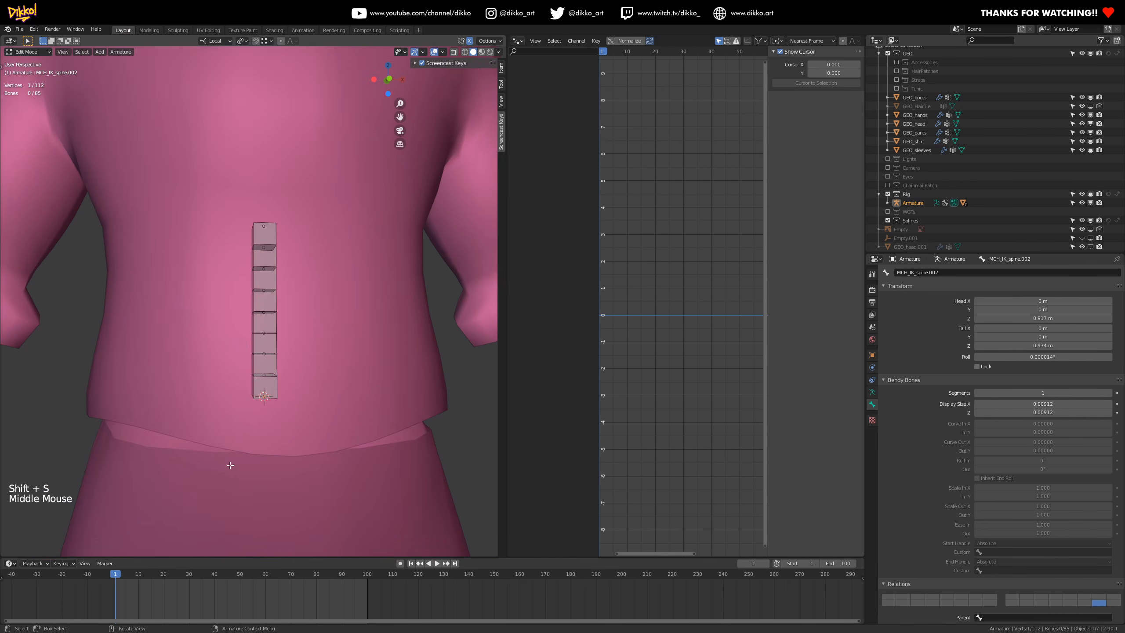
- Return to Object Mode and add a Bezier curve at the 3D cursor
{"action": "left_click_drag", "start_coordinate": [31, 50], "coordinate": [29, 66]}
{"action": "scroll", "coordinate": [254, 392], "scroll_direction": "down", "scroll_amount": 2}
{"action": "middle_click_drag", "start_coordinate": [252, 390], "coordinate": [255, 392]}
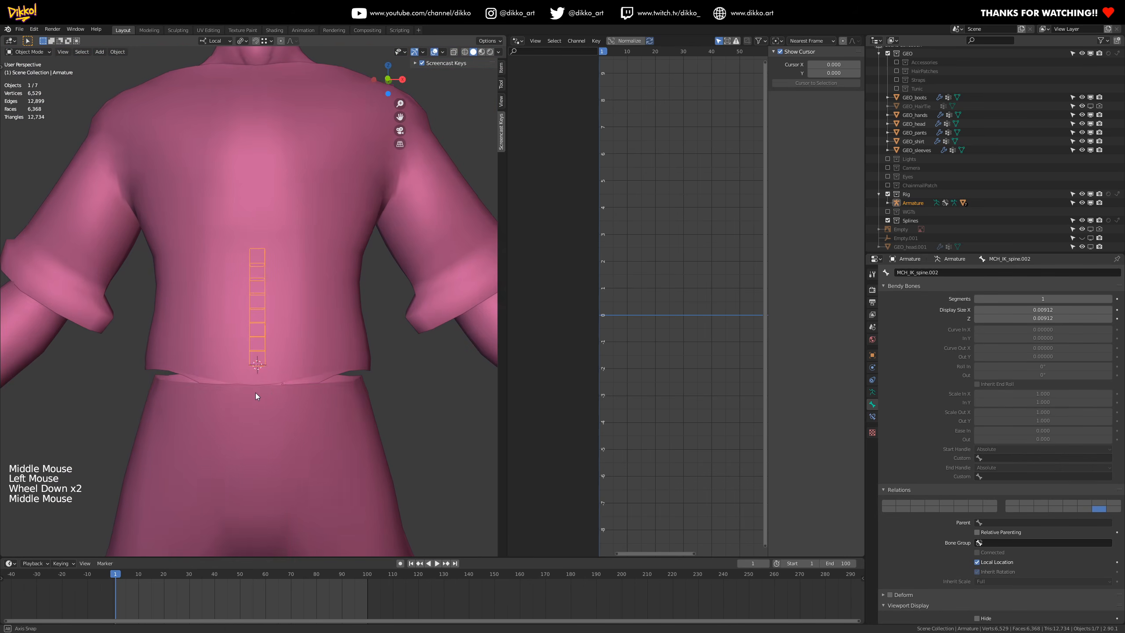
{"action": "key", "text": "shift+a"}
{"action": "mouse_move", "coordinate": [261, 397]}
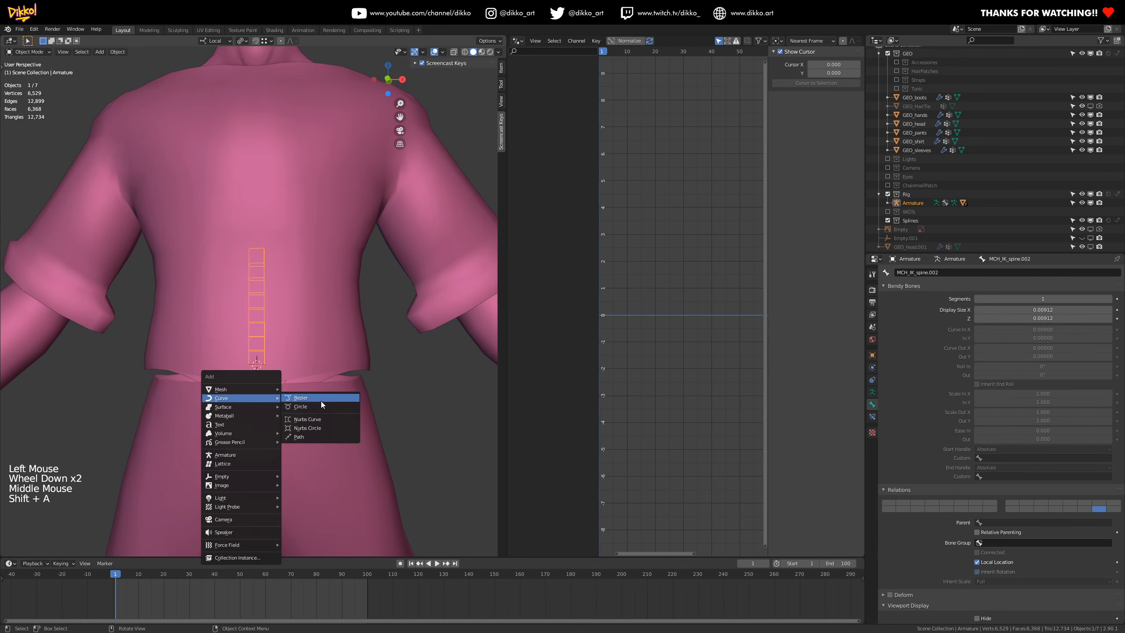
{"action": "left_click", "coordinate": [310, 398]}
{"action": "scroll", "coordinate": [281, 402], "scroll_direction": "down", "scroll_amount": 3}
{"action": "middle_click_drag", "start_coordinate": [281, 402], "coordinate": [195, 386]}
{"action": "scroll", "coordinate": [281, 443], "scroll_direction": "down", "scroll_amount": 4}
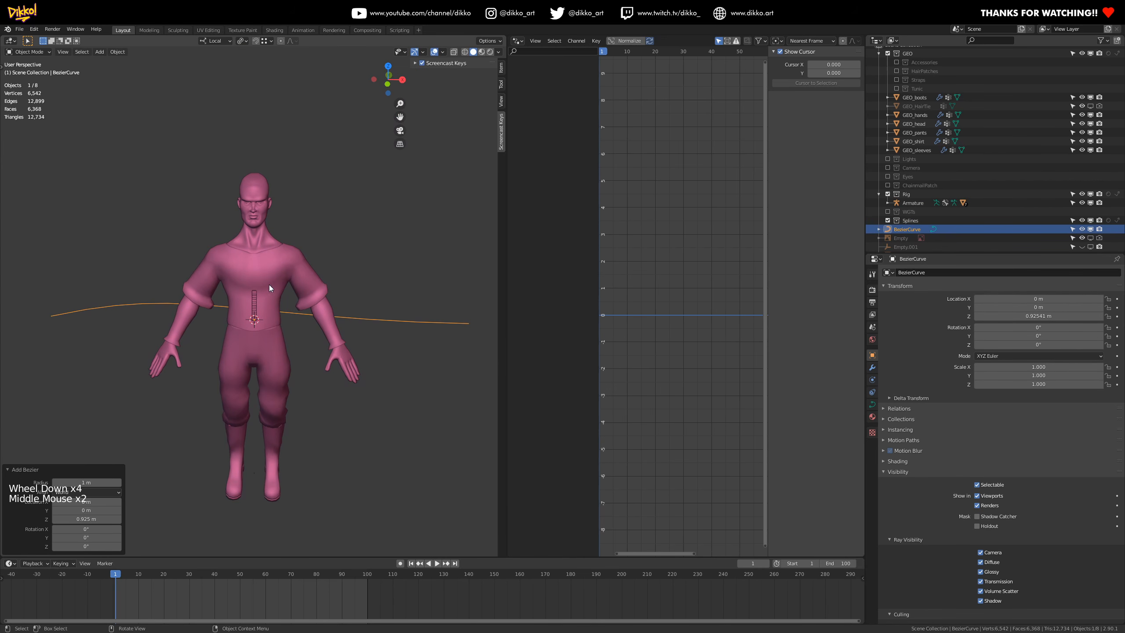
- Enter Edit Mode on the Bezier curve with all its points selected and turn on the display of curve normals
{"action": "middle_click_drag", "start_coordinate": [255, 393], "coordinate": [221, 387]}
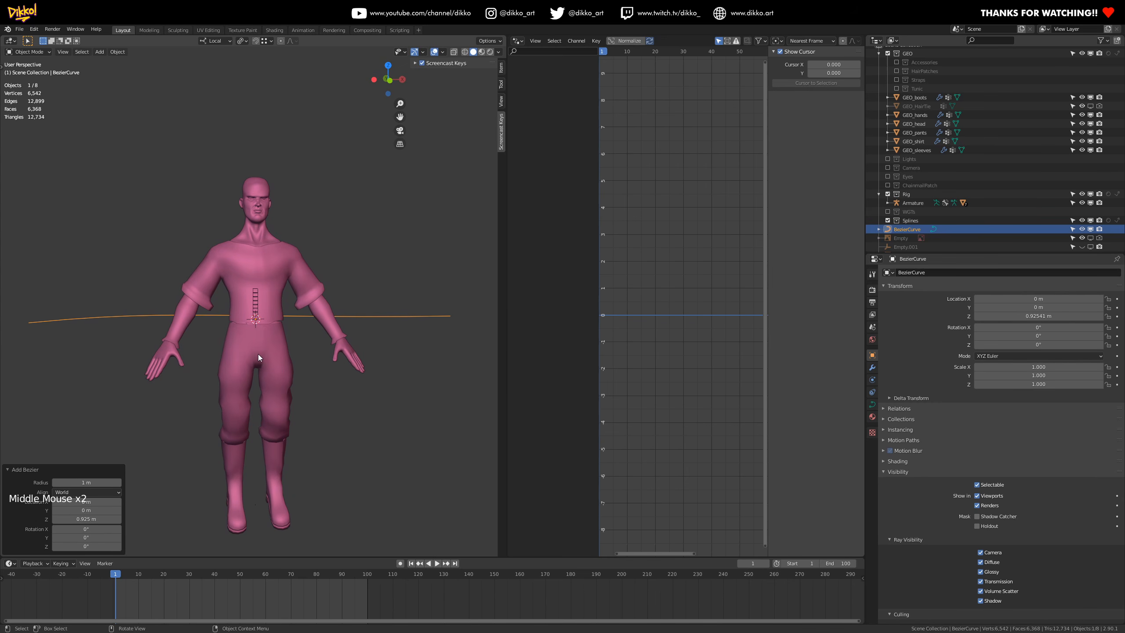
{"action": "middle_click_drag", "start_coordinate": [218, 330], "coordinate": [202, 297]}
{"action": "scroll", "coordinate": [257, 355], "scroll_direction": "up", "scroll_amount": 4}
{"action": "scroll", "coordinate": [319, 281], "scroll_direction": "up", "scroll_amount": 2}
{"action": "scroll", "coordinate": [322, 285], "scroll_direction": "down", "scroll_amount": 2}
{"action": "scroll", "coordinate": [202, 298], "scroll_direction": "down", "scroll_amount": 4}
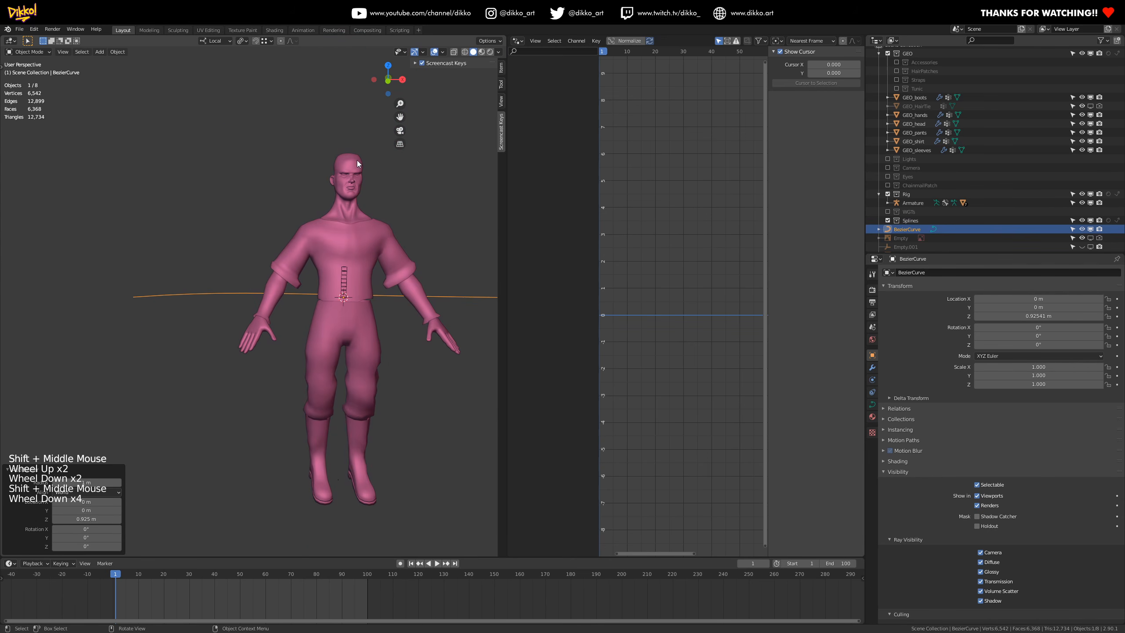
{"action": "left_click", "coordinate": [443, 53]}
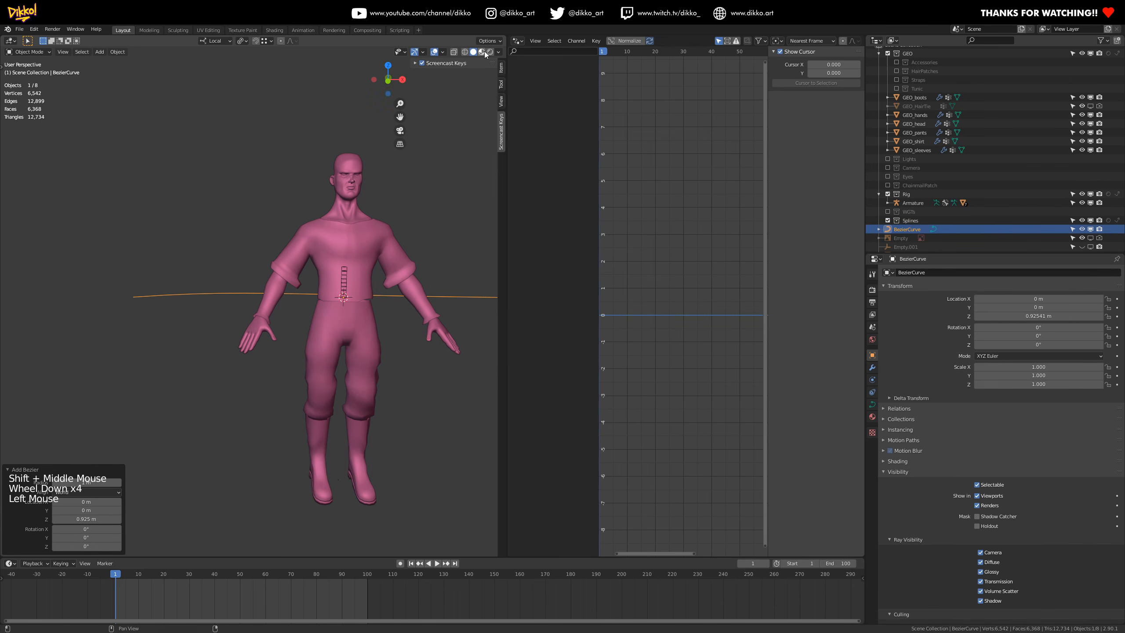
{"action": "left_click", "coordinate": [499, 52]}
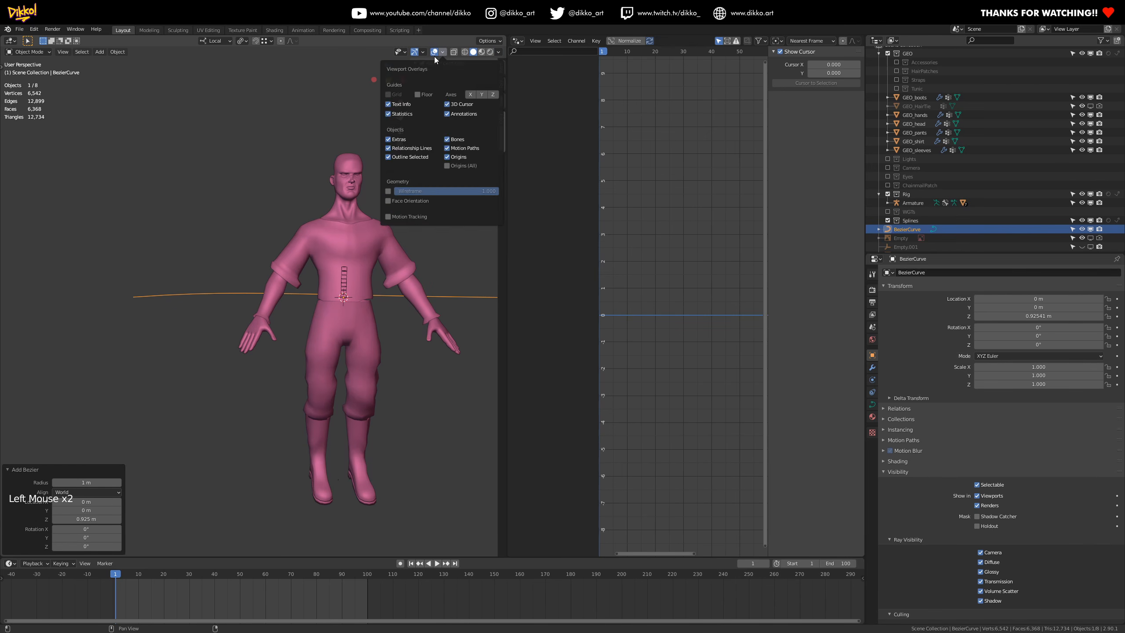
{"action": "key", "text": "Tab"}
{"action": "key", "text": "a"}
{"action": "left_click", "coordinate": [499, 52]}
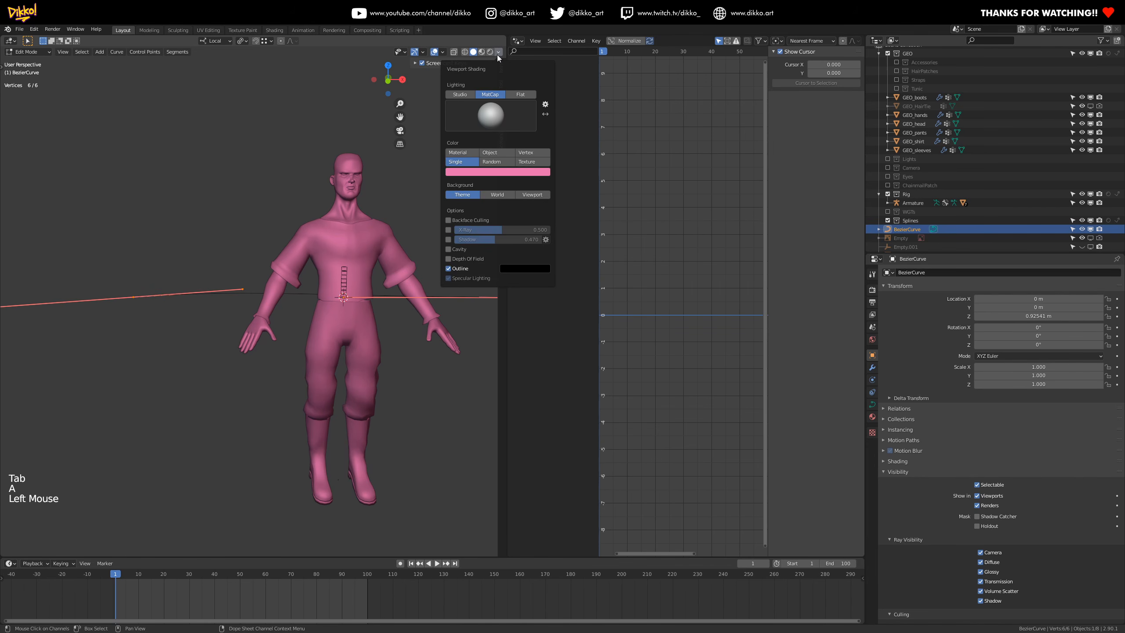
{"action": "mouse_move", "coordinate": [441, 54]}
{"action": "left_click", "coordinate": [388, 253]}
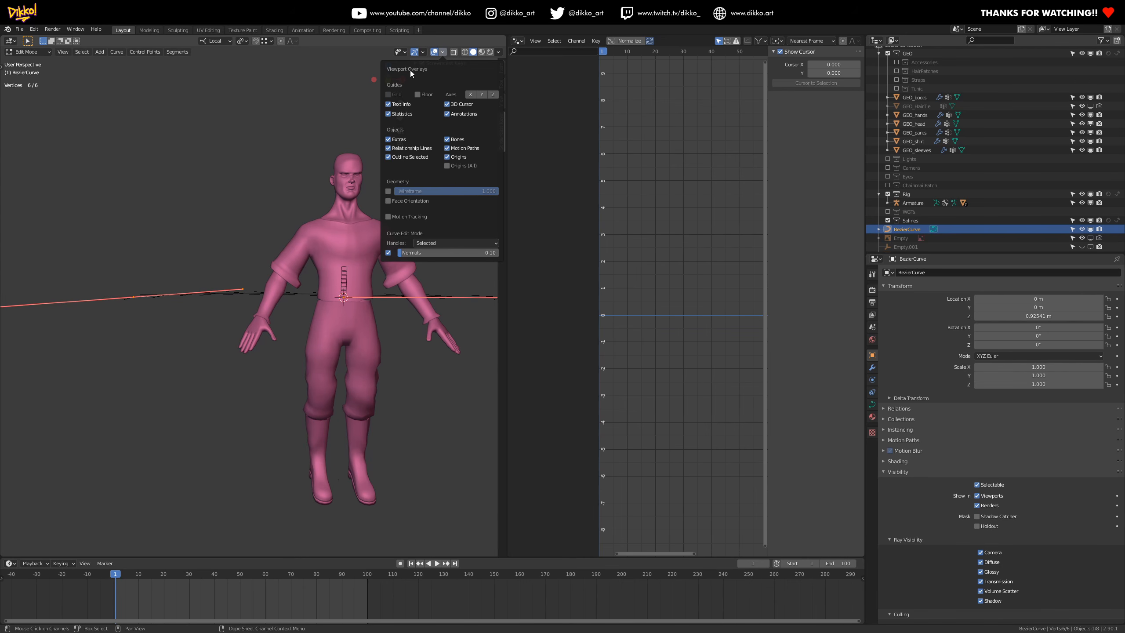
- Examine the Bezier curve's normals and direction from several angles around the character
{"action": "middle_click_drag", "start_coordinate": [275, 312], "coordinate": [198, 363]}
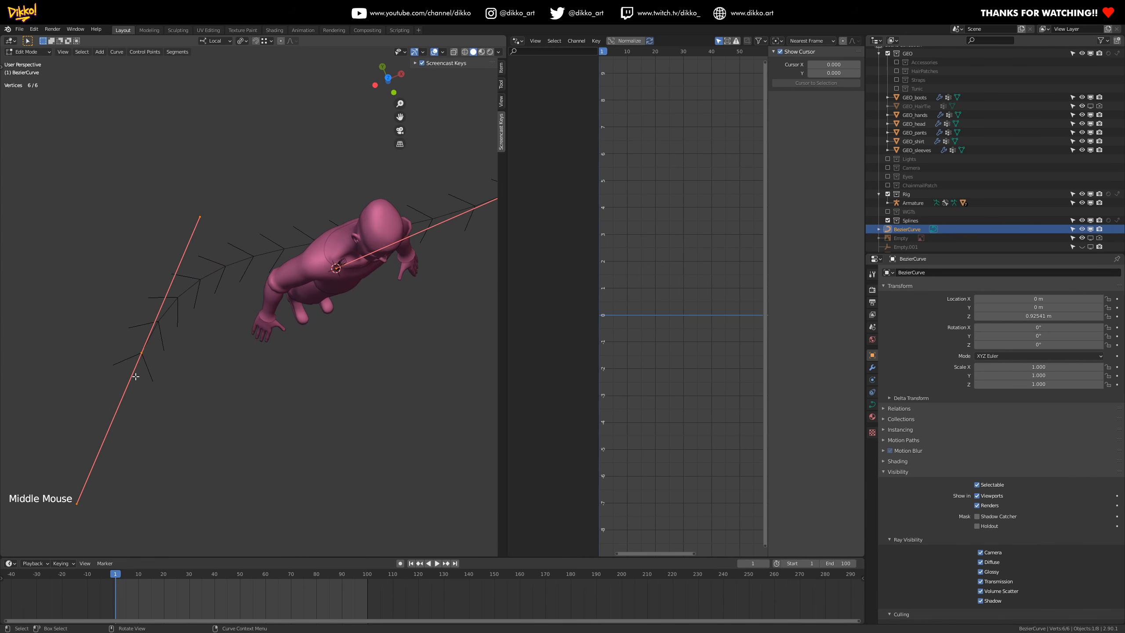
{"action": "middle_click_drag", "start_coordinate": [435, 224], "coordinate": [89, 411], "text": "shift"}
{"action": "middle_click_drag", "start_coordinate": [223, 410], "coordinate": [101, 431]}
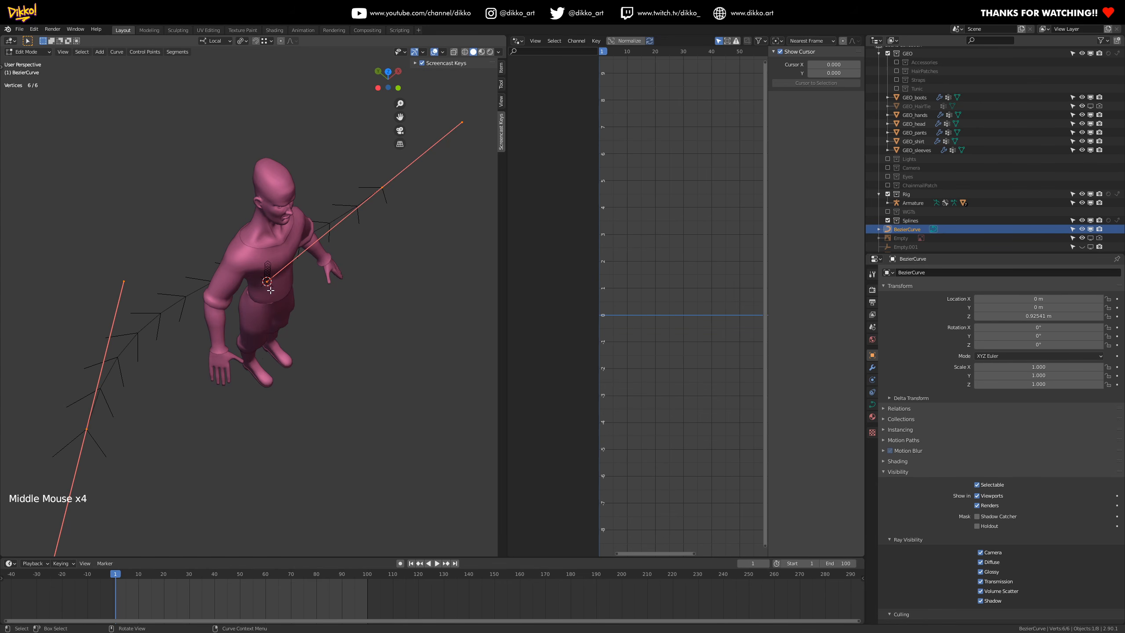
{"action": "middle_click_drag", "start_coordinate": [270, 291], "coordinate": [272, 289]}
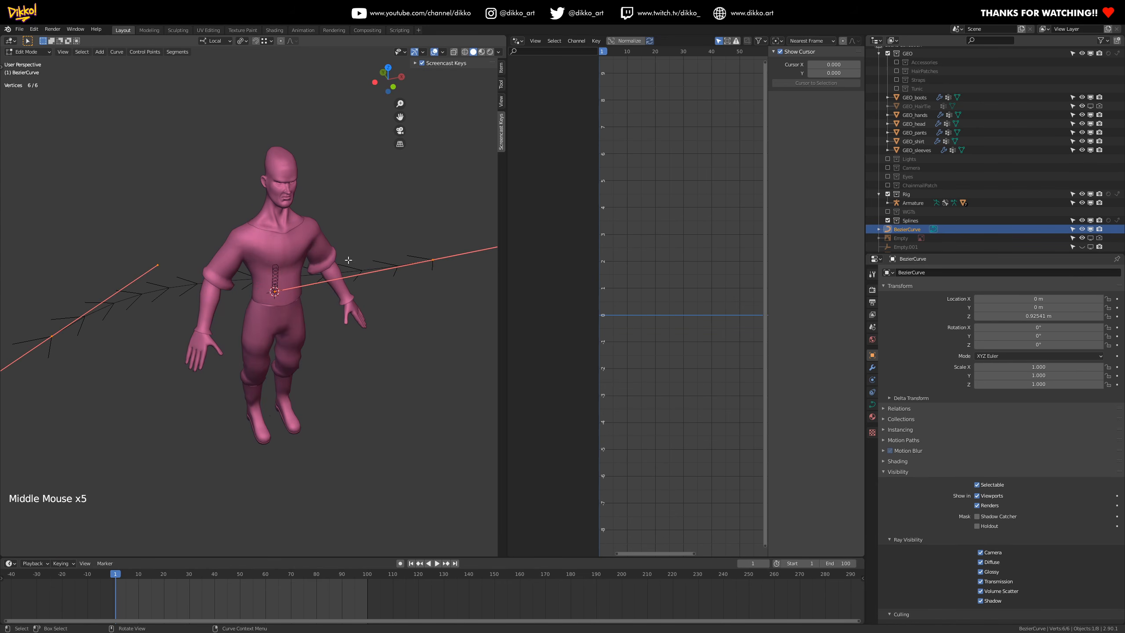
{"action": "middle_click_drag", "start_coordinate": [429, 254], "coordinate": [430, 228]}
{"action": "scroll", "coordinate": [116, 336], "scroll_direction": "up", "scroll_amount": 2}
{"action": "middle_click_drag", "start_coordinate": [117, 336], "coordinate": [137, 394]}
{"action": "middle_click_drag", "start_coordinate": [140, 423], "coordinate": [211, 352], "text": "shift"}
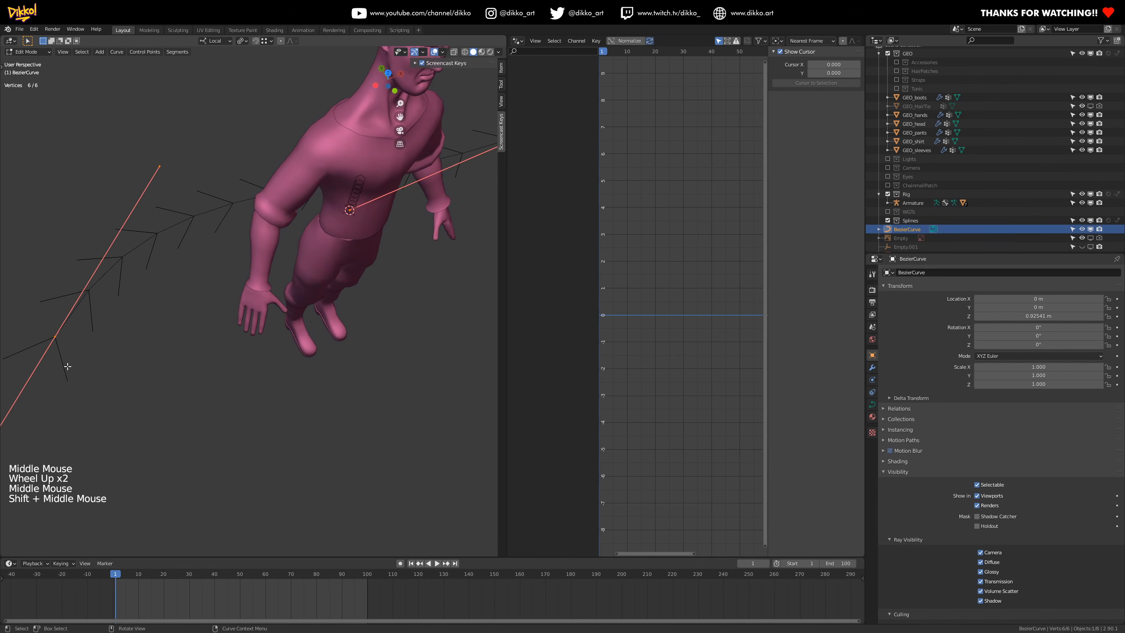
- Snap the Bezier curve's starting control point, where the normals begin, to the 3D cursor at the base of the spine
{"action": "left_click", "coordinate": [91, 365]}
{"action": "middle_click_drag", "start_coordinate": [107, 402], "coordinate": [131, 305]}
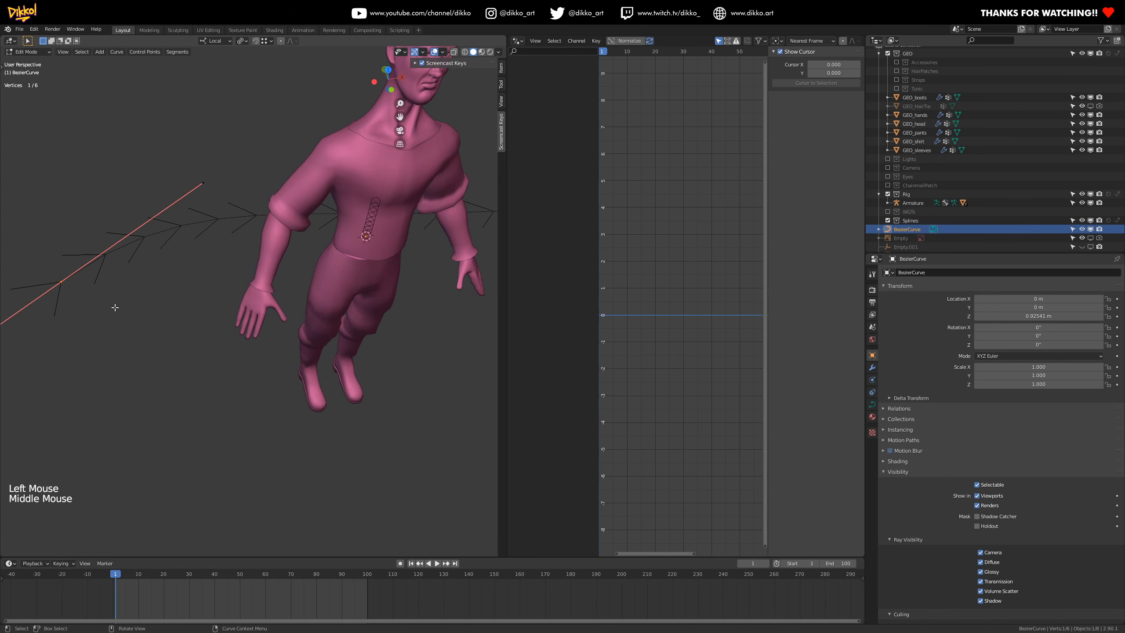
{"action": "middle_click_drag", "start_coordinate": [113, 307], "coordinate": [155, 311]}
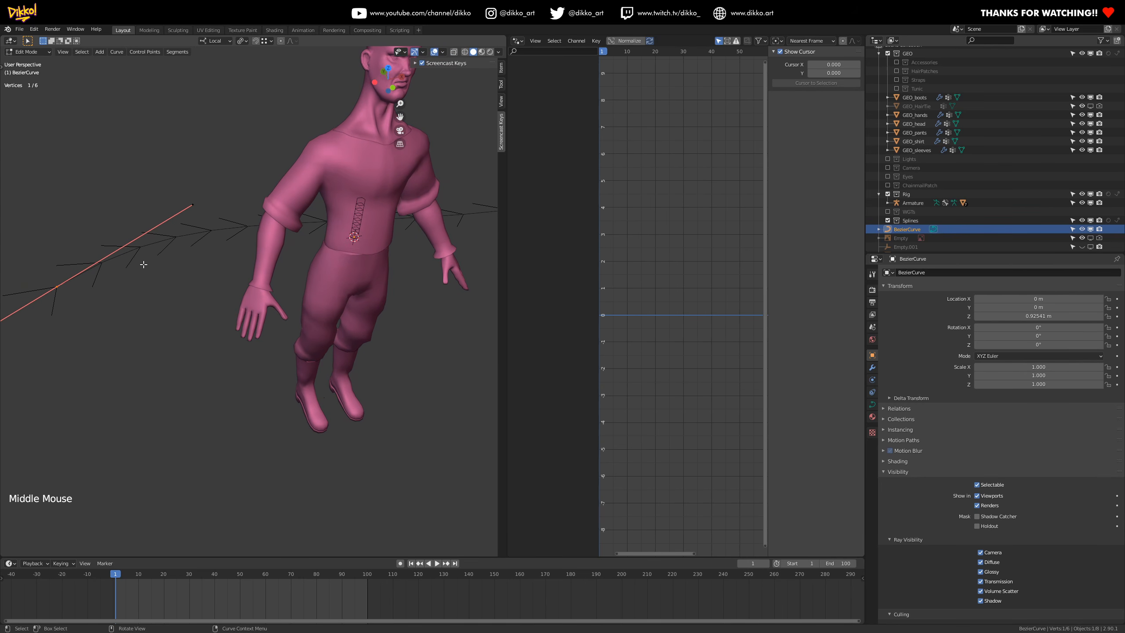
{"action": "left_click", "coordinate": [44, 245]}
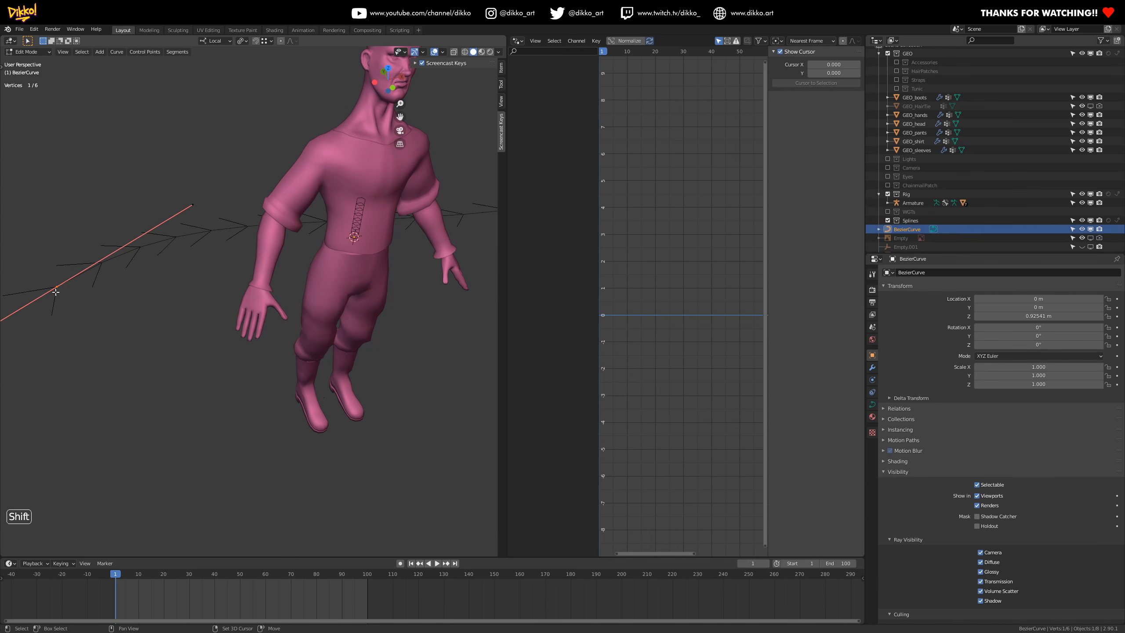
{"action": "scroll", "coordinate": [59, 281], "scroll_direction": "down", "scroll_amount": 3}
{"action": "left_click_drag", "start_coordinate": [50, 231], "coordinate": [145, 358]}
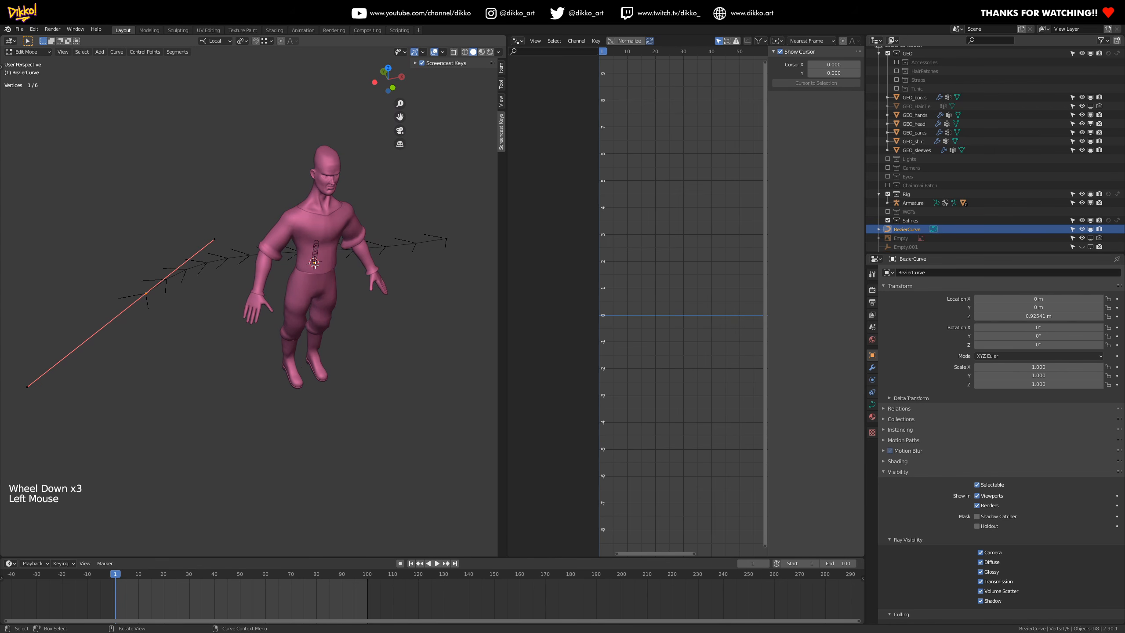
{"action": "key", "text": "shift+s"}
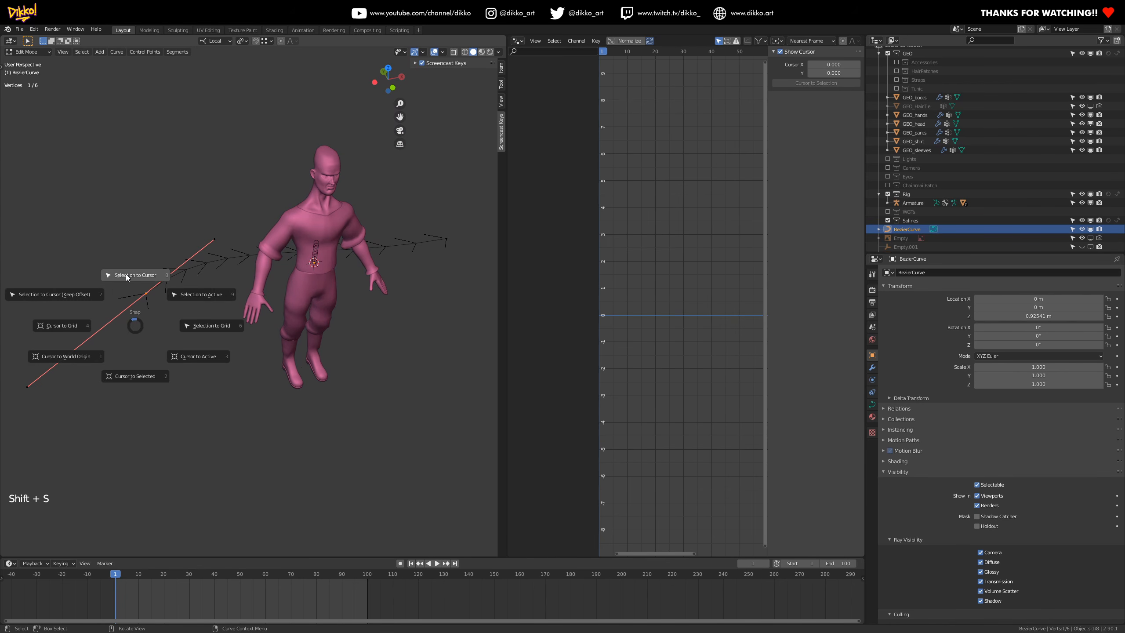
{"action": "left_click", "coordinate": [125, 274]}
- Return to Object Mode and set the Bezier curve to display in front of the mesh
{"action": "middle_click_drag", "start_coordinate": [126, 274], "coordinate": [231, 296]}
{"action": "scroll", "coordinate": [225, 302], "scroll_direction": "up", "scroll_amount": 2}
{"action": "middle_click_drag", "start_coordinate": [153, 259], "coordinate": [239, 279], "text": "shift"}
{"action": "left_click", "coordinate": [437, 286]}
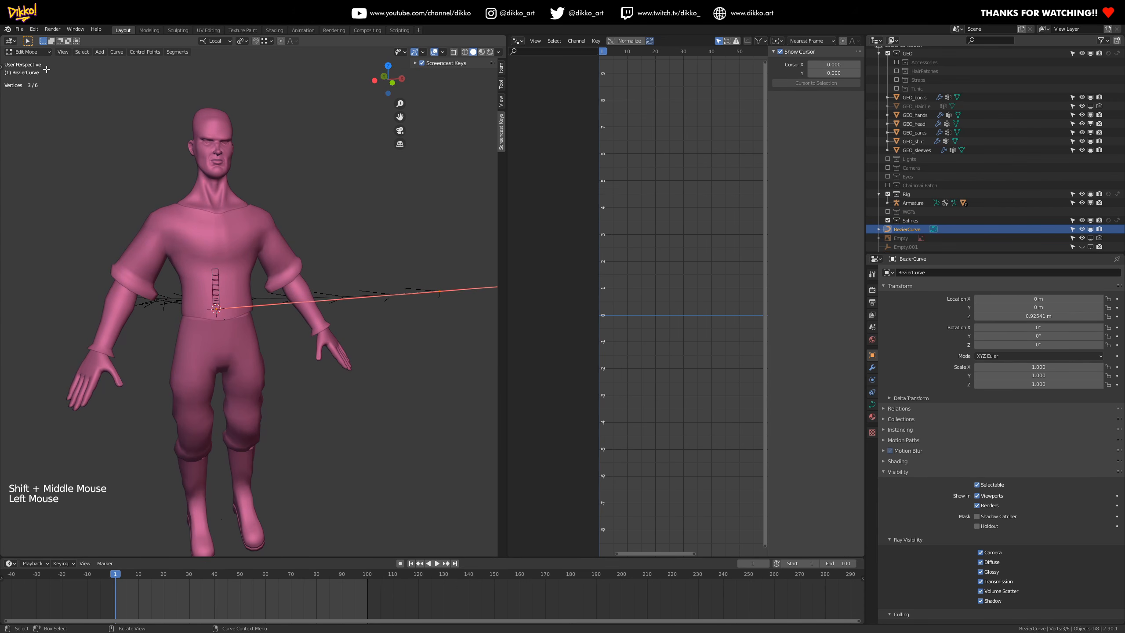
{"action": "key", "text": "Tab"}
{"action": "left_click", "coordinate": [388, 291]}
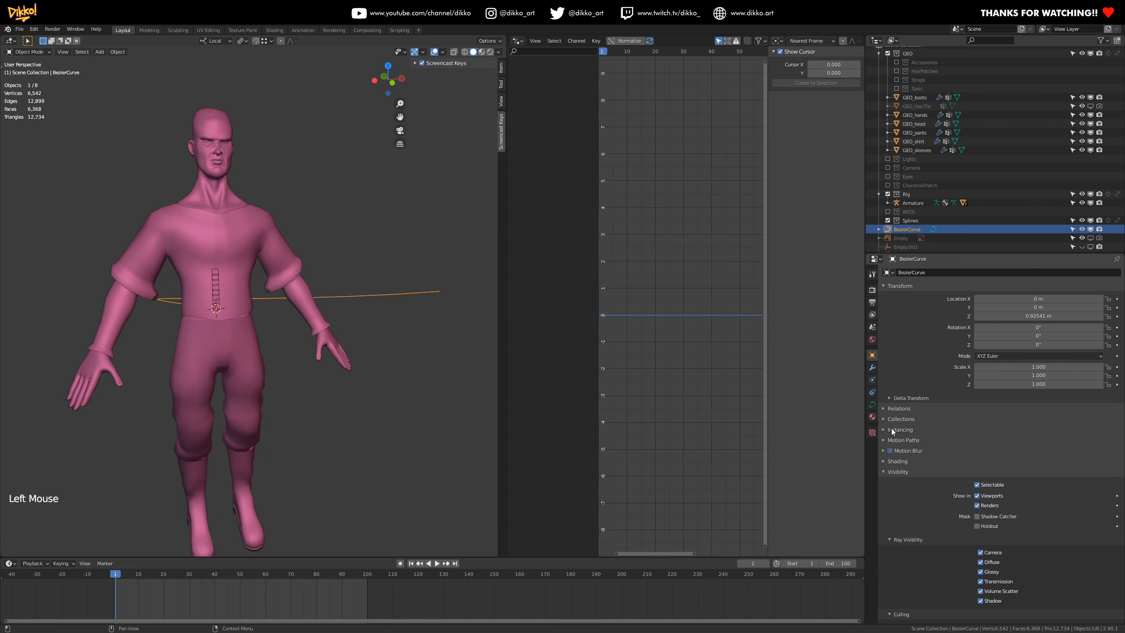
{"action": "scroll", "coordinate": [924, 507], "scroll_direction": "down", "scroll_amount": 11}
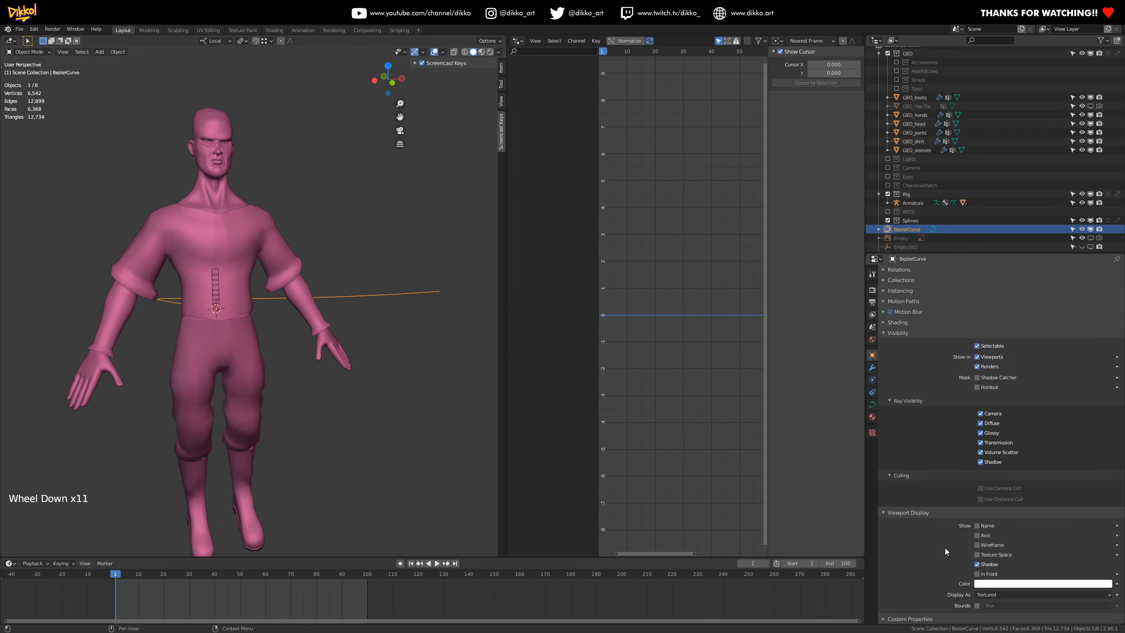
{"action": "left_click", "coordinate": [977, 574]}
{"action": "mouse_move", "coordinate": [213, 368]}
{"action": "middle_mouse_down"}
{"action": "mouse_move", "coordinate": [227, 376]}
{"action": "mouse_move", "coordinate": [233, 359]}
{"action": "mouse_move", "coordinate": [214, 362]}
{"action": "mouse_move", "coordinate": [381, 371]}
{"action": "middle_mouse_up"}
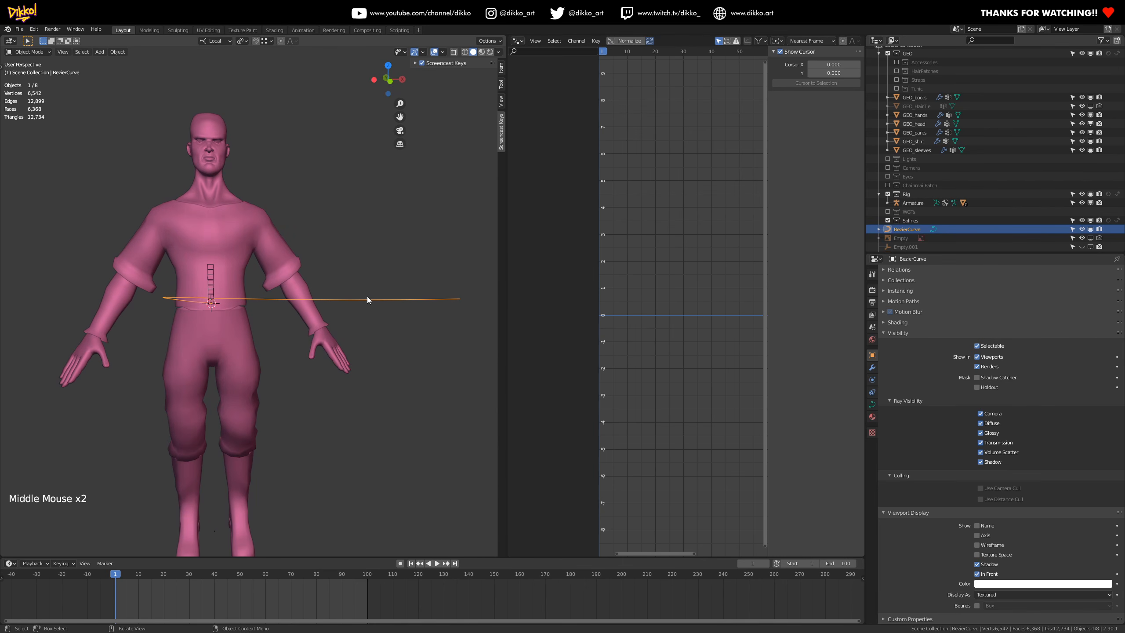
- Edit the armature and snap the 3D cursor to the tip of the topmost MCH_IK spine bone
{"action": "scroll", "coordinate": [211, 269], "scroll_direction": "up", "scroll_amount": 2}
{"action": "scroll", "coordinate": [211, 269], "scroll_direction": "up", "scroll_amount": 2}
{"action": "middle_click_drag", "start_coordinate": [211, 269], "coordinate": [237, 329], "text": "shift"}
{"action": "scroll", "coordinate": [188, 272], "scroll_direction": "up", "scroll_amount": 2}
{"action": "left_click", "coordinate": [188, 275]}
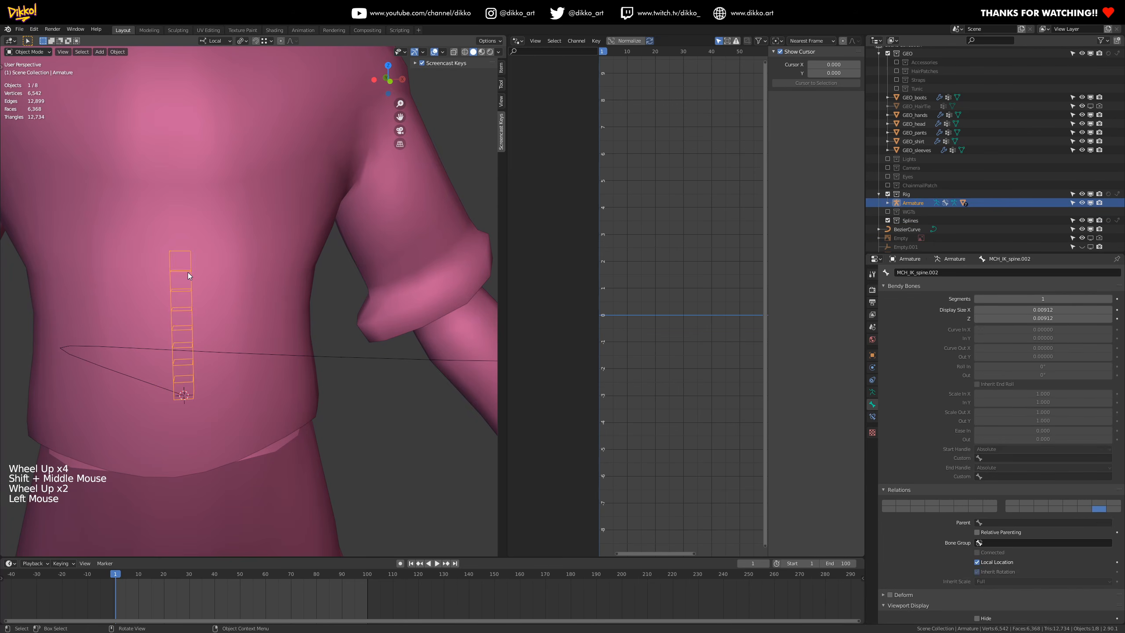
{"action": "key", "text": "Tab"}
{"action": "left_click", "coordinate": [182, 249]}
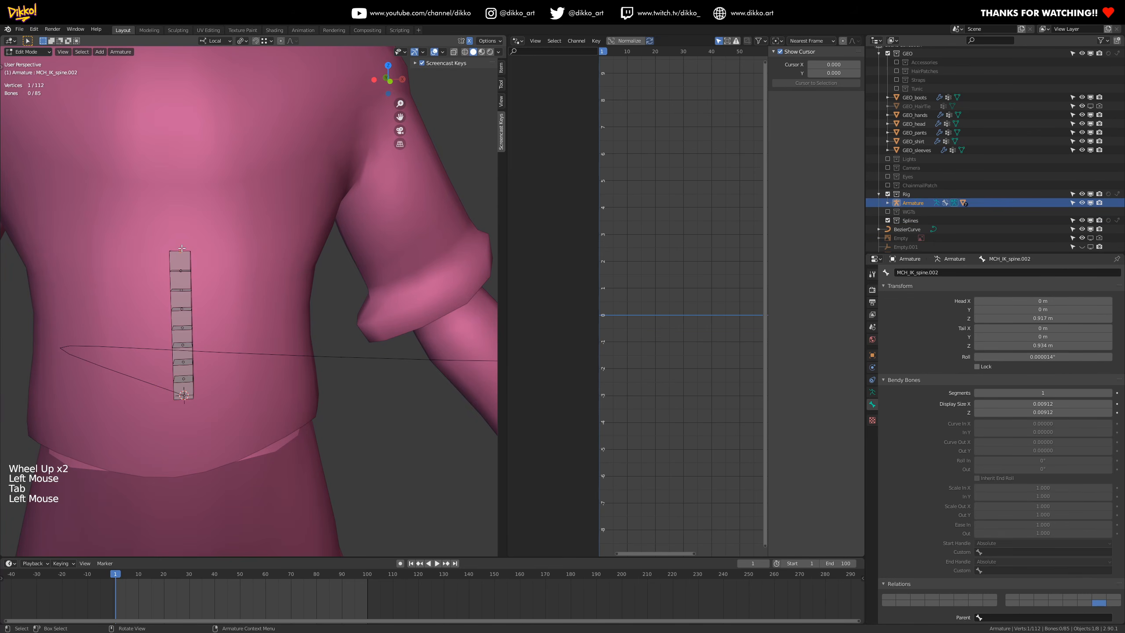
{"action": "key", "text": "shift+s"}
{"action": "key", "text": "shift+s"}
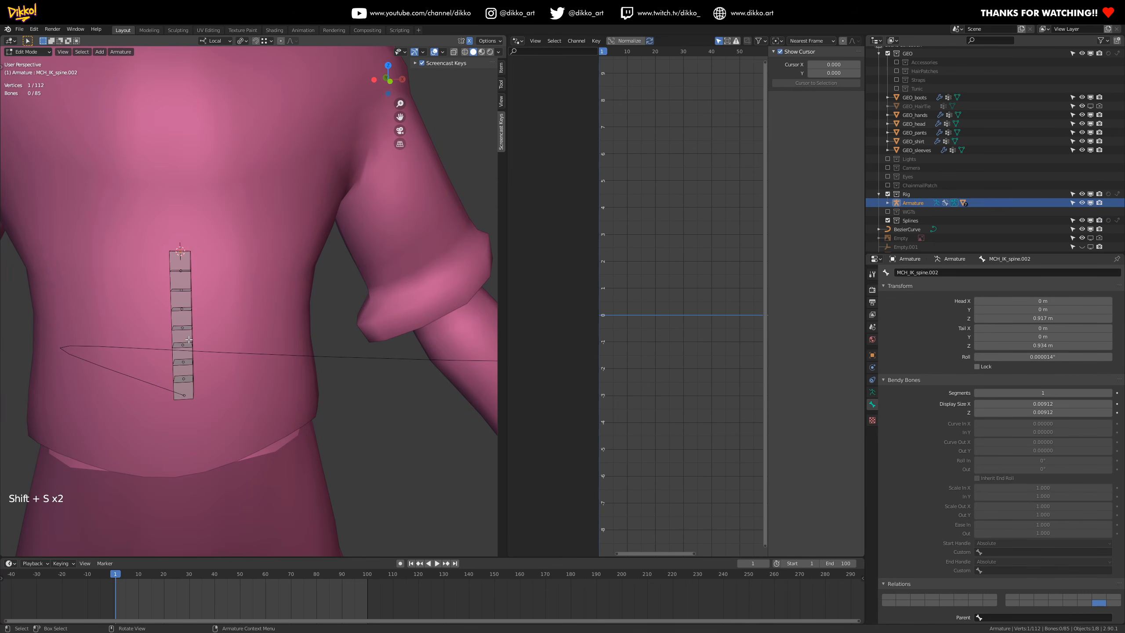
- Edit the Bezier curve and snap its other end control point to the 3D cursor at the top of the spine
{"action": "scroll", "coordinate": [189, 339], "scroll_direction": "down", "scroll_amount": 3}
{"action": "key", "text": "Tab"}
{"action": "left_click", "coordinate": [311, 334]}
{"action": "scroll", "coordinate": [370, 375], "scroll_direction": "down", "scroll_amount": 3}
{"action": "key", "text": "Tab"}
{"action": "left_click", "coordinate": [461, 309]}
{"action": "scroll", "coordinate": [372, 291], "scroll_direction": "down", "scroll_amount": 3}
{"action": "key", "text": "shift+s"}
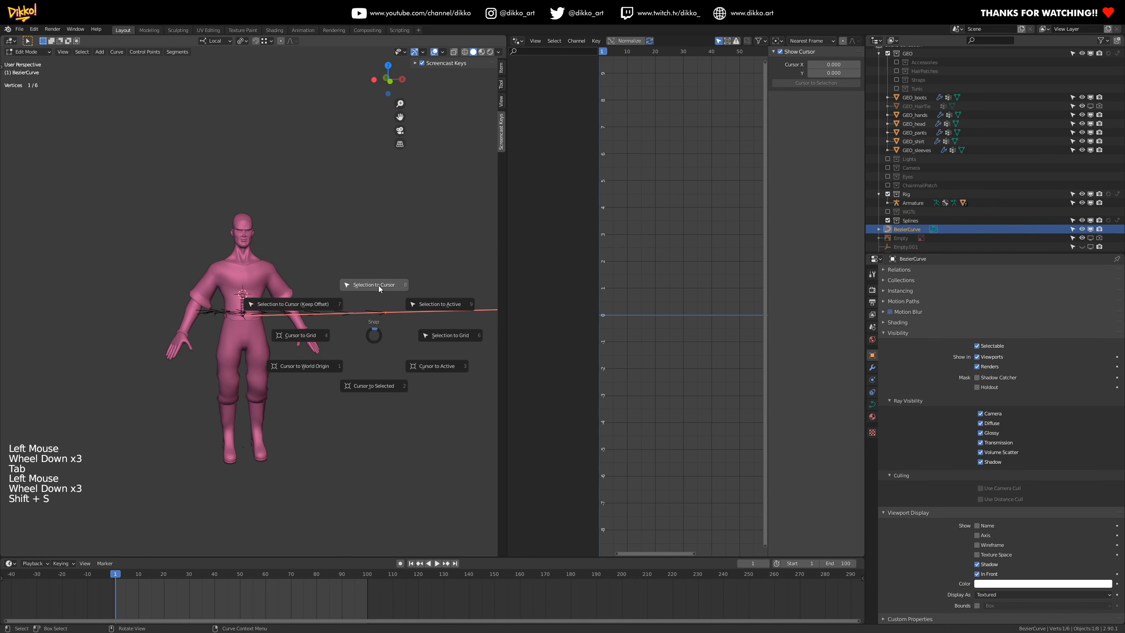
{"action": "left_click", "coordinate": [378, 285]}
- Select both of the curve's control points and set the spline type to Poly
{"action": "scroll", "coordinate": [227, 313], "scroll_direction": "up", "scroll_amount": 3}
{"action": "middle_click_drag", "start_coordinate": [227, 312], "coordinate": [311, 305], "text": "shift"}
{"action": "scroll", "coordinate": [347, 333], "scroll_direction": "up", "scroll_amount": 2}
{"action": "middle_click_drag", "start_coordinate": [266, 288], "coordinate": [159, 262], "text": "shift"}
{"action": "mouse_move", "coordinate": [146, 257]}
{"action": "middle_mouse_down"}
{"action": "mouse_move", "coordinate": [129, 252]}
{"action": "mouse_move", "coordinate": [149, 247]}
{"action": "middle_mouse_up"}
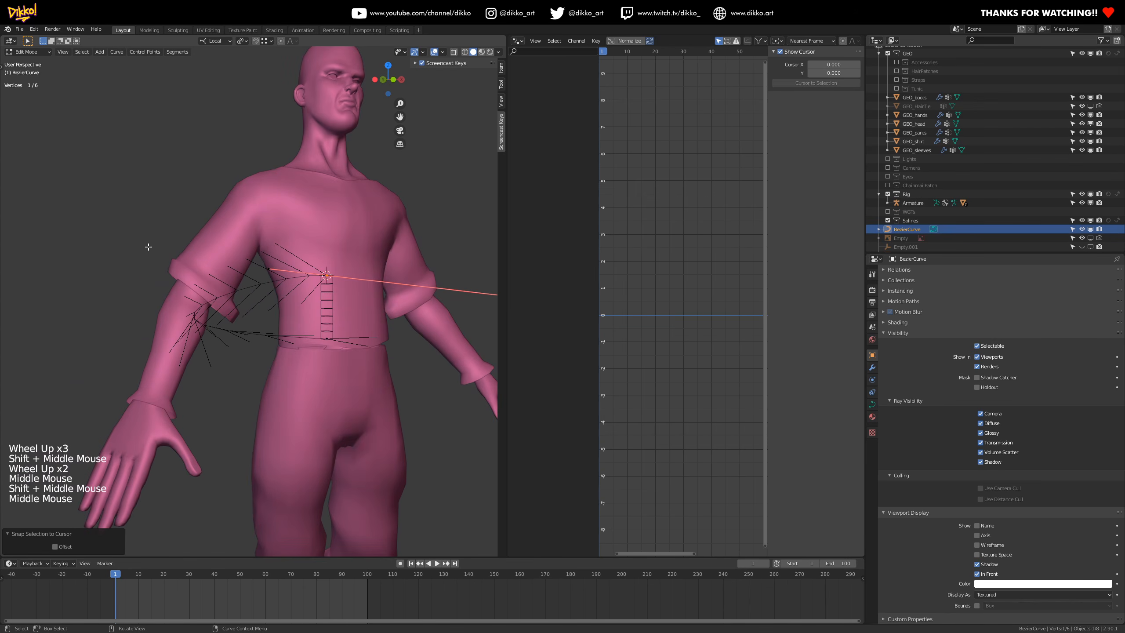
{"action": "left_click_drag", "start_coordinate": [117, 240], "coordinate": [407, 422]}
{"action": "middle_click_drag", "start_coordinate": [407, 421], "coordinate": [354, 391]}
{"action": "middle_click_drag", "start_coordinate": [308, 348], "coordinate": [280, 323]}
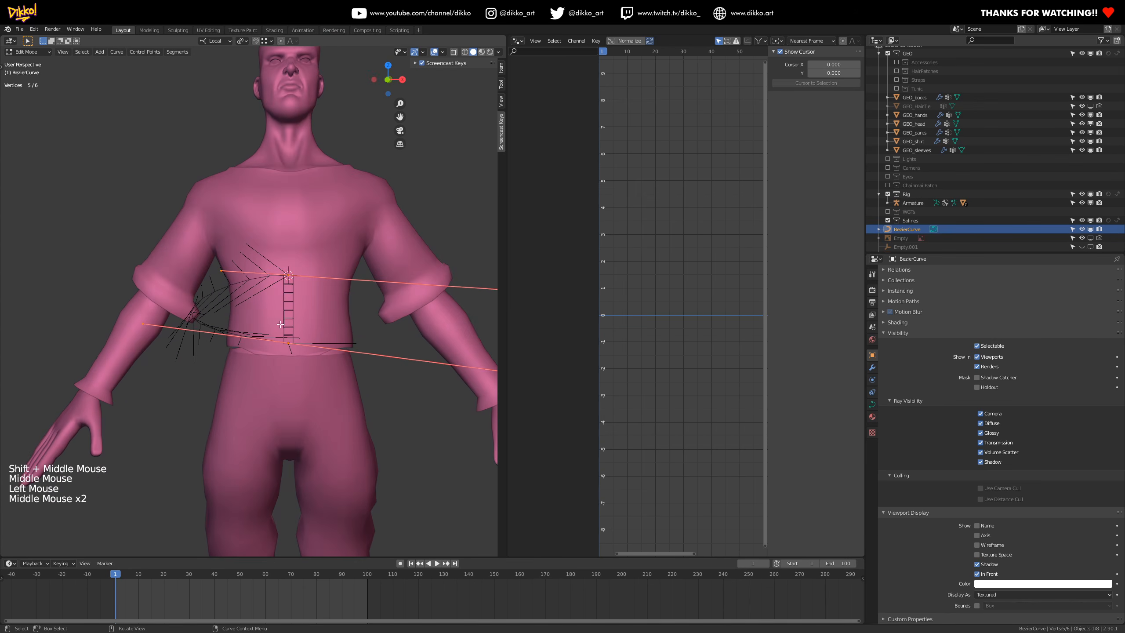
{"action": "right_click", "coordinate": [216, 333]}
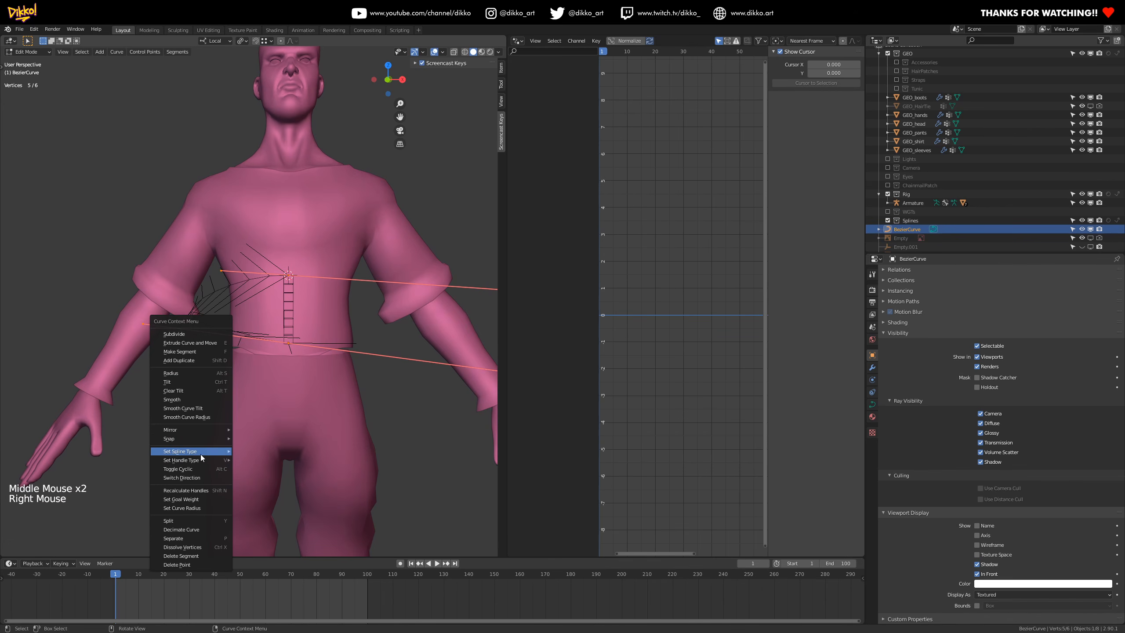
{"action": "mouse_move", "coordinate": [202, 452]}
{"action": "left_click", "coordinate": [274, 459]}
{"action": "middle_click_drag", "start_coordinate": [279, 414], "coordinate": [245, 370]}
{"action": "scroll", "coordinate": [248, 367], "scroll_direction": "up", "scroll_amount": 3}
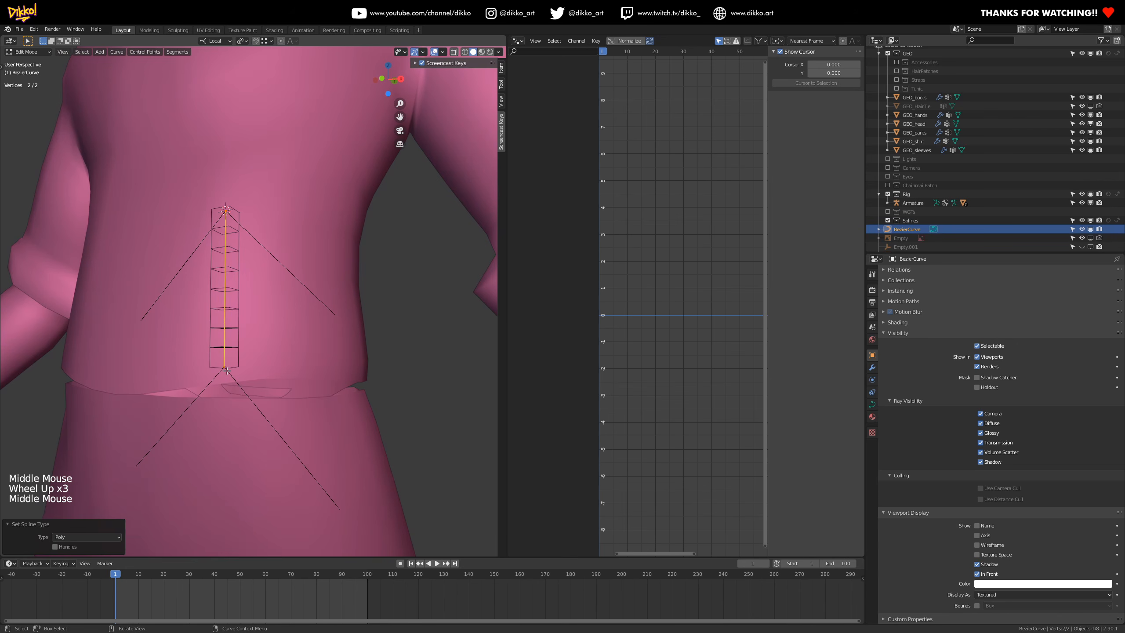
- Set the spline type of the spine curve to Bezier
{"action": "middle_click_drag", "start_coordinate": [193, 377], "coordinate": [350, 451]}
{"action": "middle_click_drag", "start_coordinate": [390, 384], "coordinate": [276, 373], "text": "shift"}
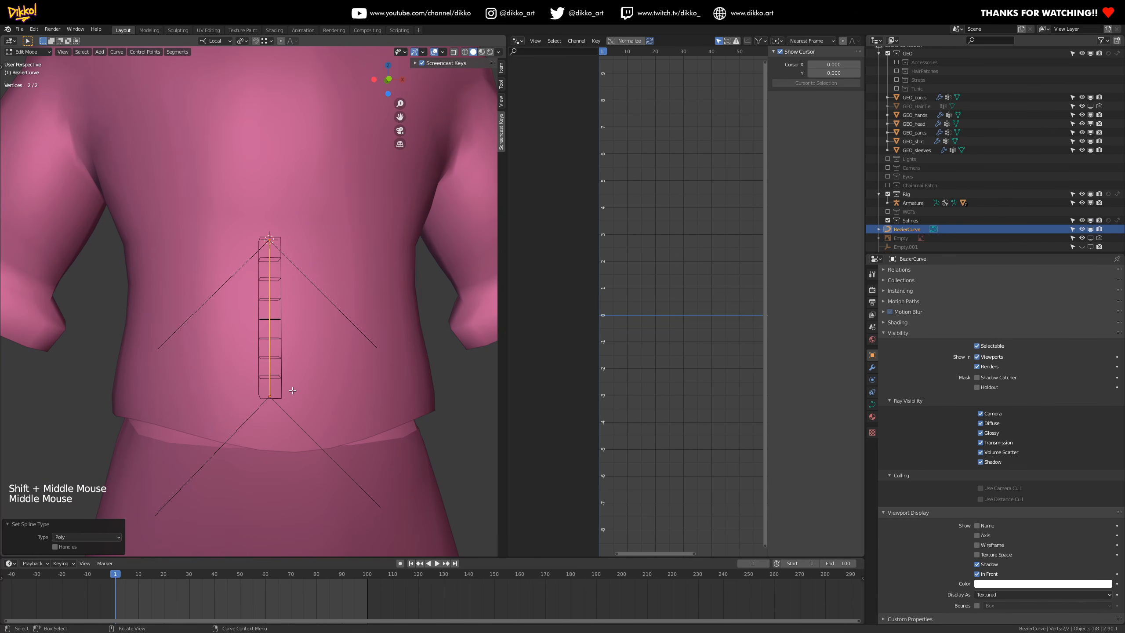
{"action": "right_click", "coordinate": [272, 371]}
{"action": "mouse_move", "coordinate": [271, 371]}
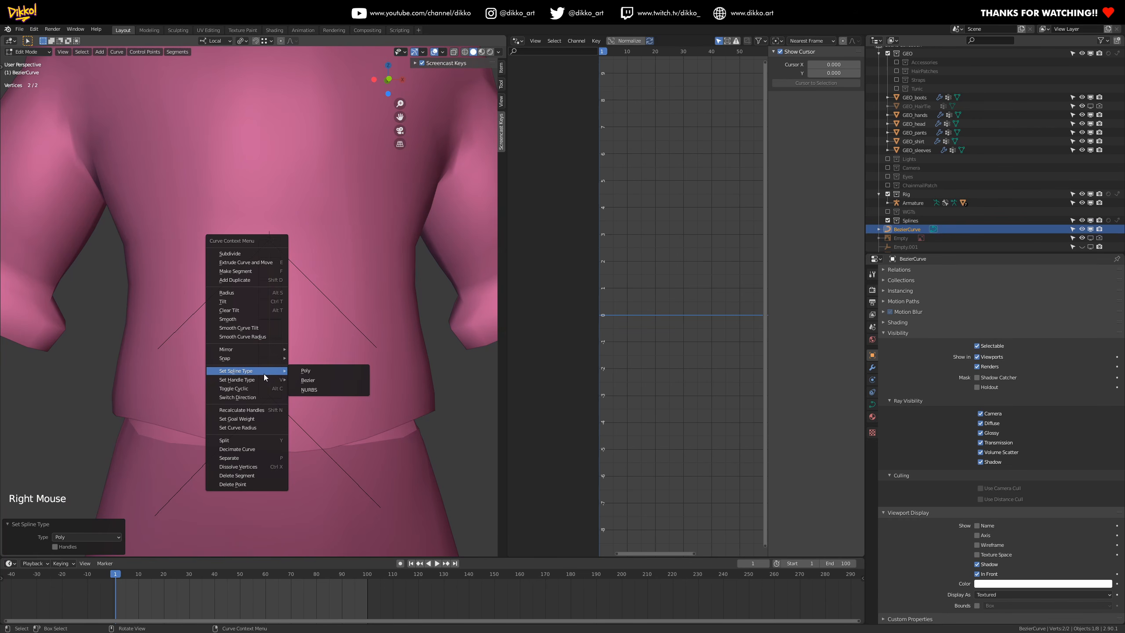
{"action": "left_click", "coordinate": [309, 382]}
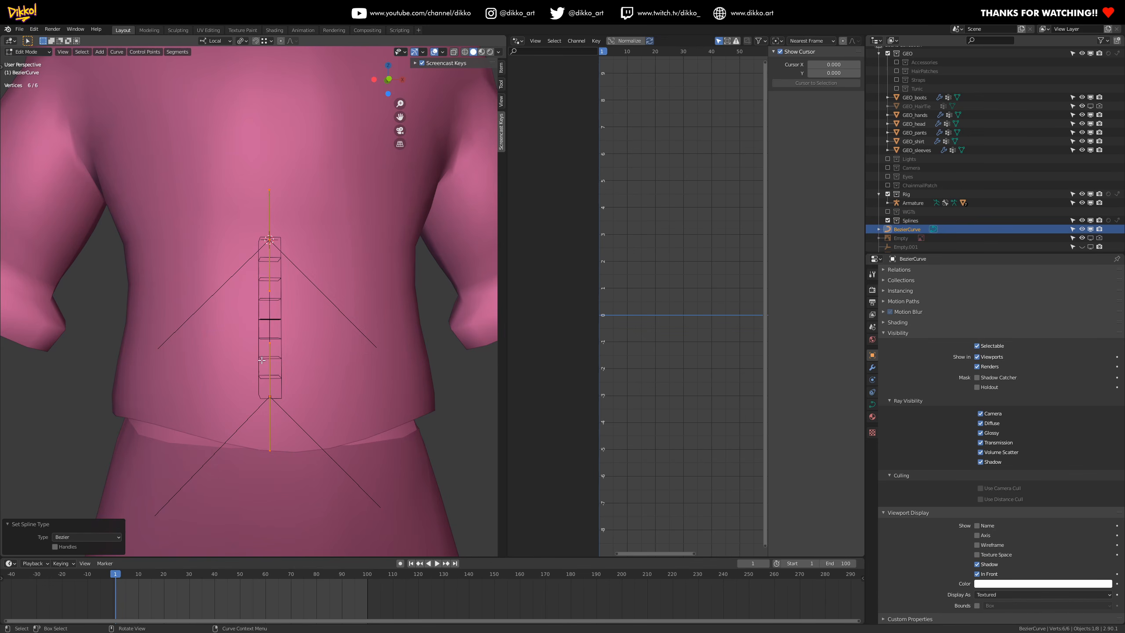
- Set the handle type of both curve control points to Aligned
{"action": "mouse_move", "coordinate": [261, 393]}
{"action": "middle_mouse_down"}
{"action": "mouse_move", "coordinate": [222, 381]}
{"action": "mouse_move", "coordinate": [267, 349]}
{"action": "mouse_move", "coordinate": [258, 373]}
{"action": "middle_mouse_up"}
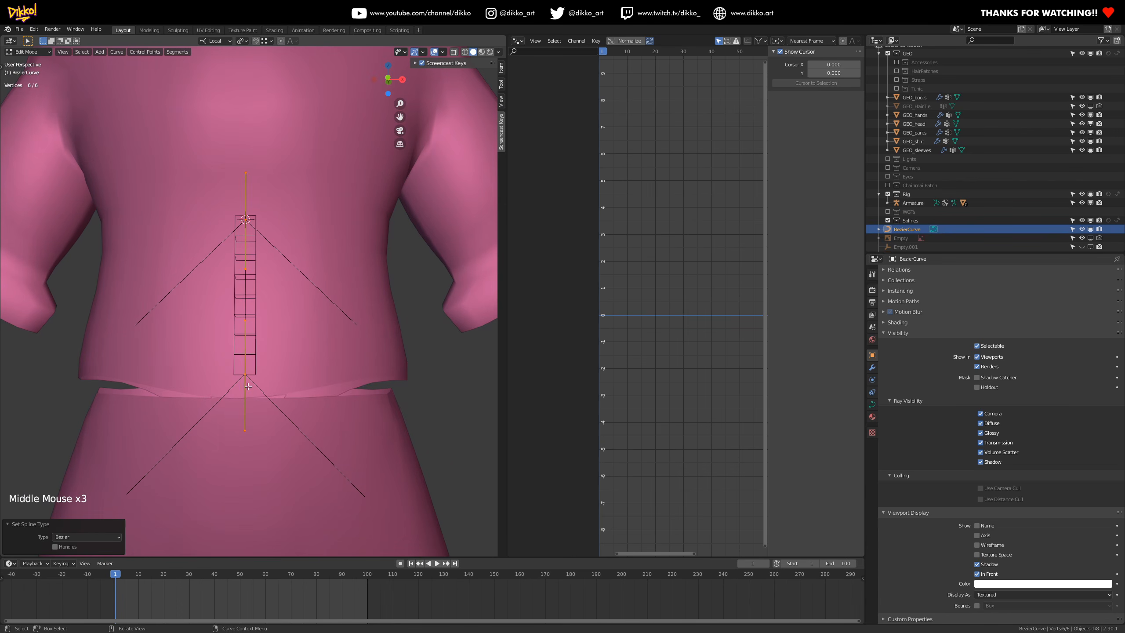
{"action": "right_click", "coordinate": [248, 341]}
{"action": "mouse_move", "coordinate": [240, 349]}
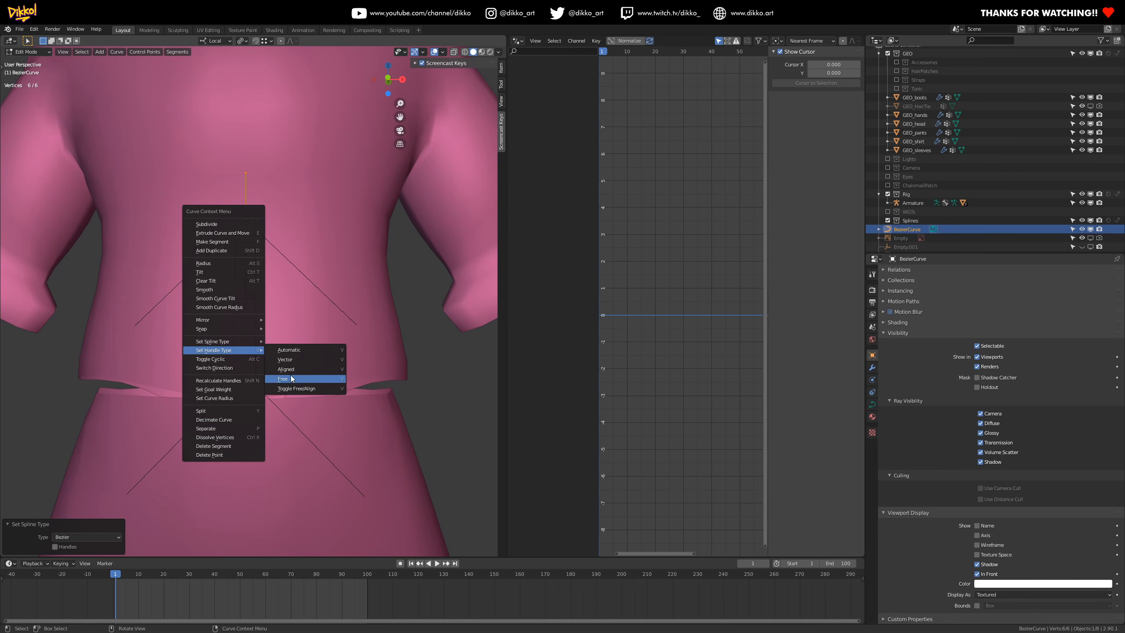
{"action": "left_click", "coordinate": [290, 369]}
{"action": "middle_click_drag", "start_coordinate": [237, 368], "coordinate": [244, 296]}
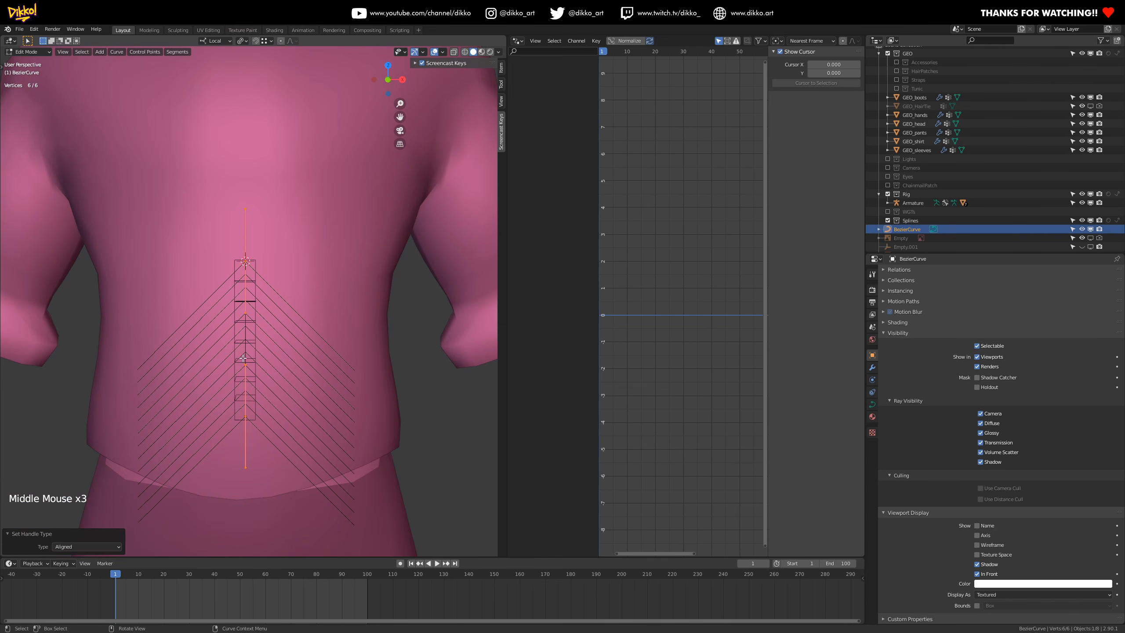
{"action": "middle_click_drag", "start_coordinate": [262, 434], "coordinate": [229, 309]}
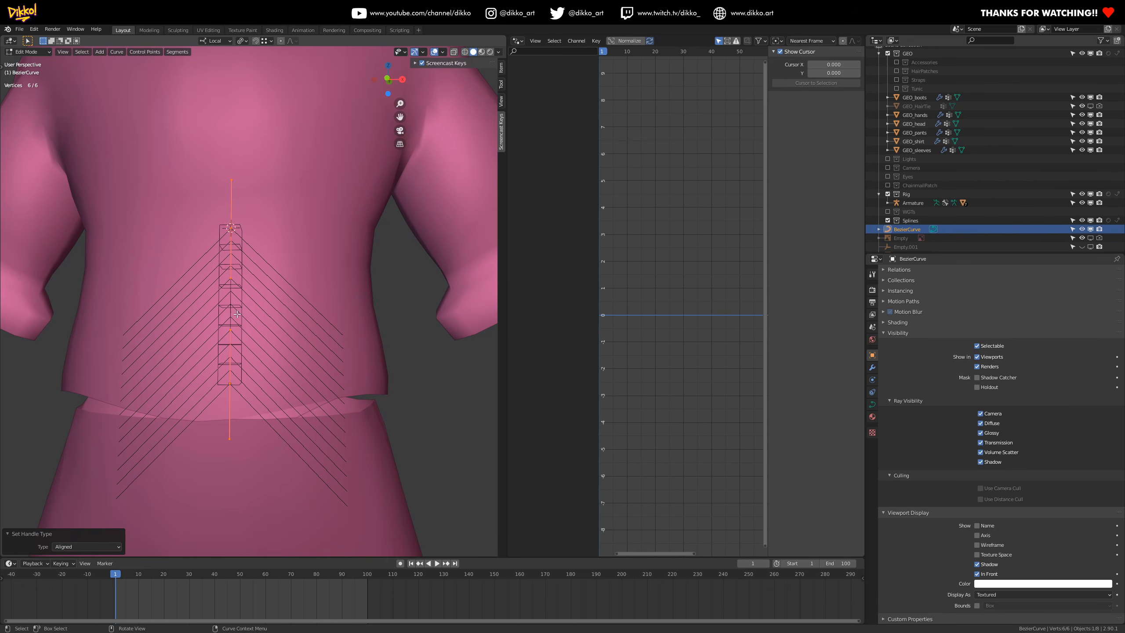
{"action": "scroll", "coordinate": [238, 314], "scroll_direction": "up", "scroll_amount": 2}
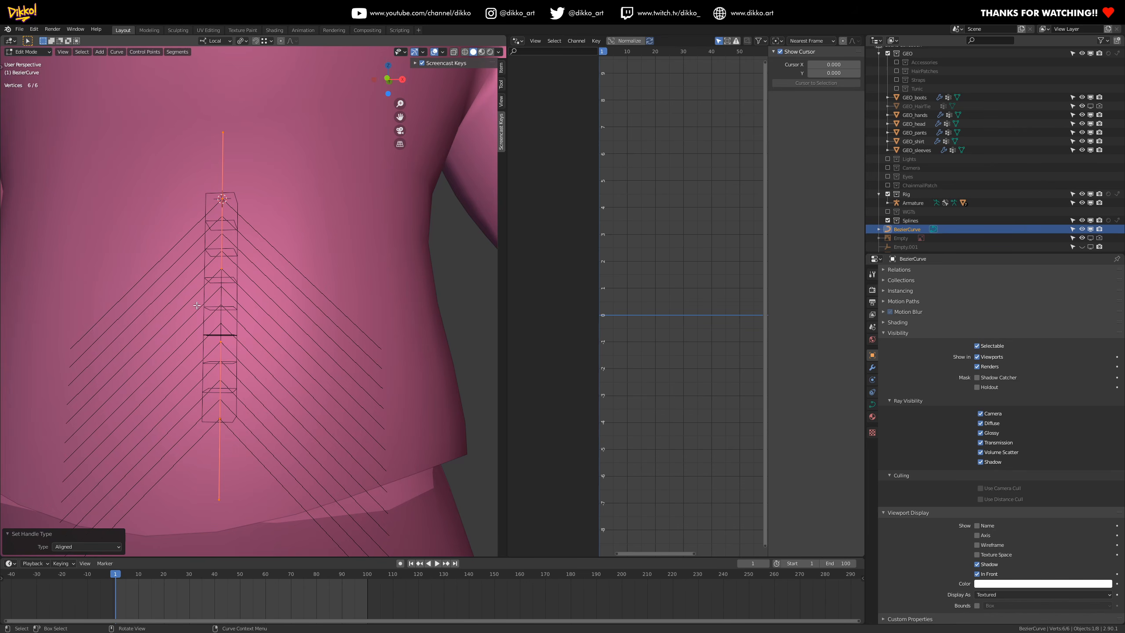
{"action": "scroll", "coordinate": [243, 308], "scroll_direction": "down", "scroll_amount": 2}
{"action": "middle_click_drag", "start_coordinate": [243, 308], "coordinate": [307, 326]}
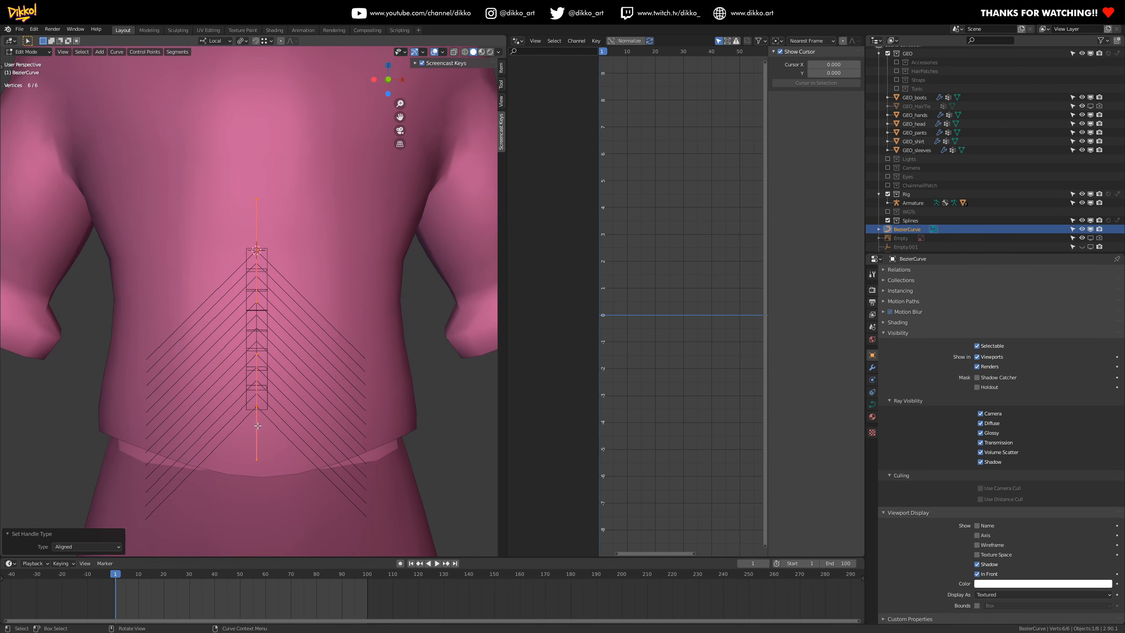
- Subdivide the spine curve with one cut to add a middle control point
{"action": "right_click", "coordinate": [259, 321]}
{"action": "mouse_move", "coordinate": [250, 313]}
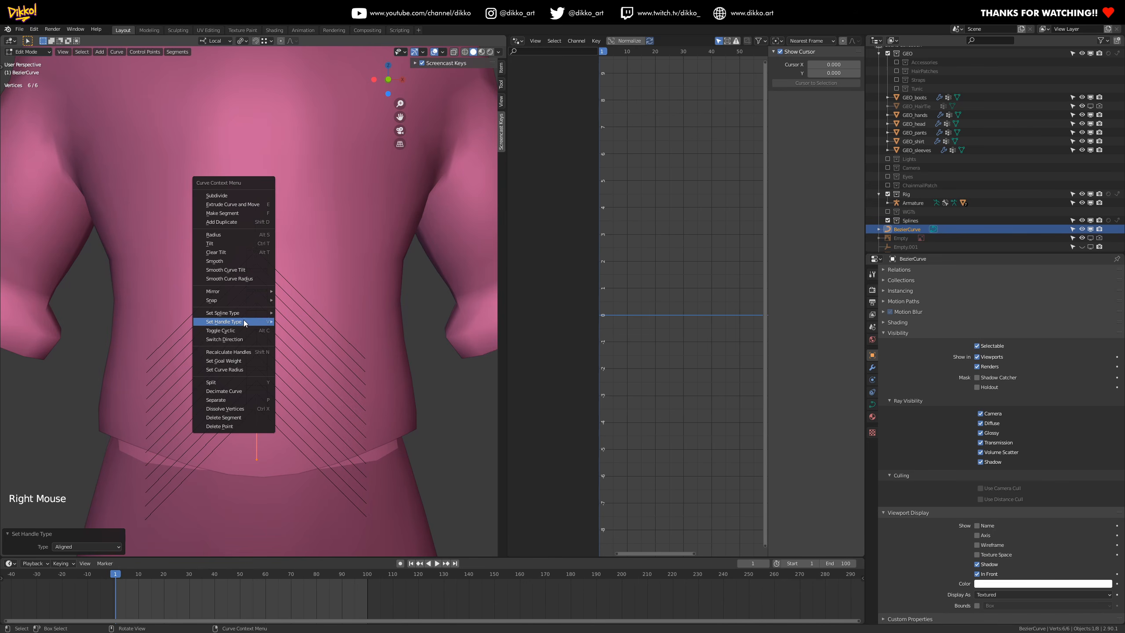
{"action": "left_click", "coordinate": [222, 195]}
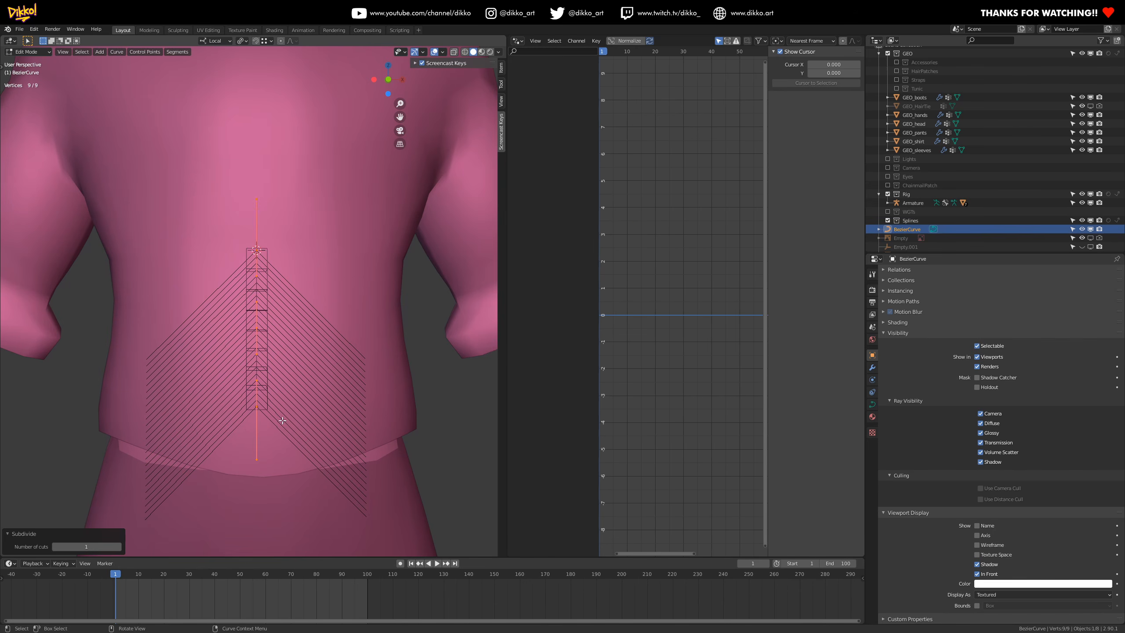
{"action": "left_click", "coordinate": [250, 312]}
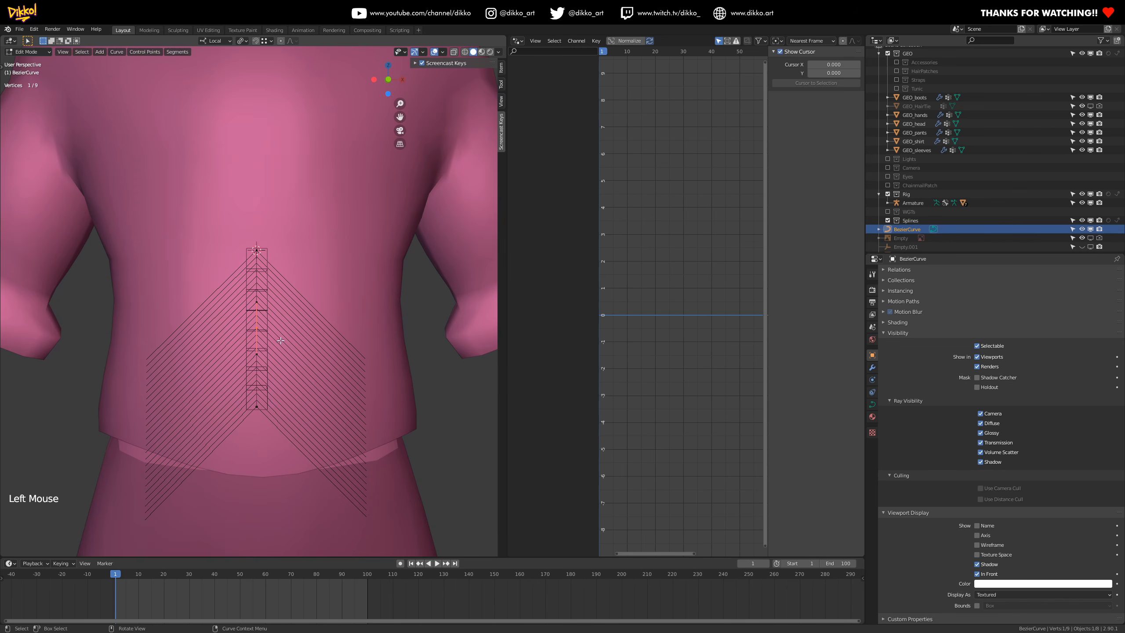
{"action": "middle_click_drag", "start_coordinate": [276, 373], "coordinate": [208, 213]}
- Select all control points of the subdivided curve and set the spline type to Poly
{"action": "left_click_drag", "start_coordinate": [187, 168], "coordinate": [335, 455]}
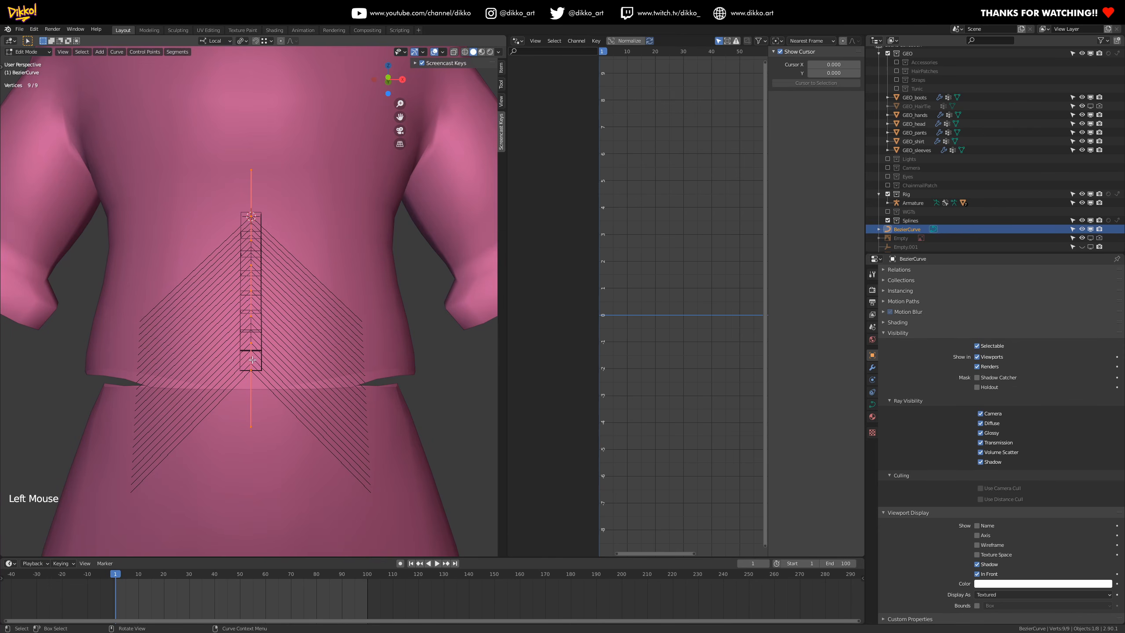
{"action": "middle_click_drag", "start_coordinate": [252, 360], "coordinate": [255, 358]}
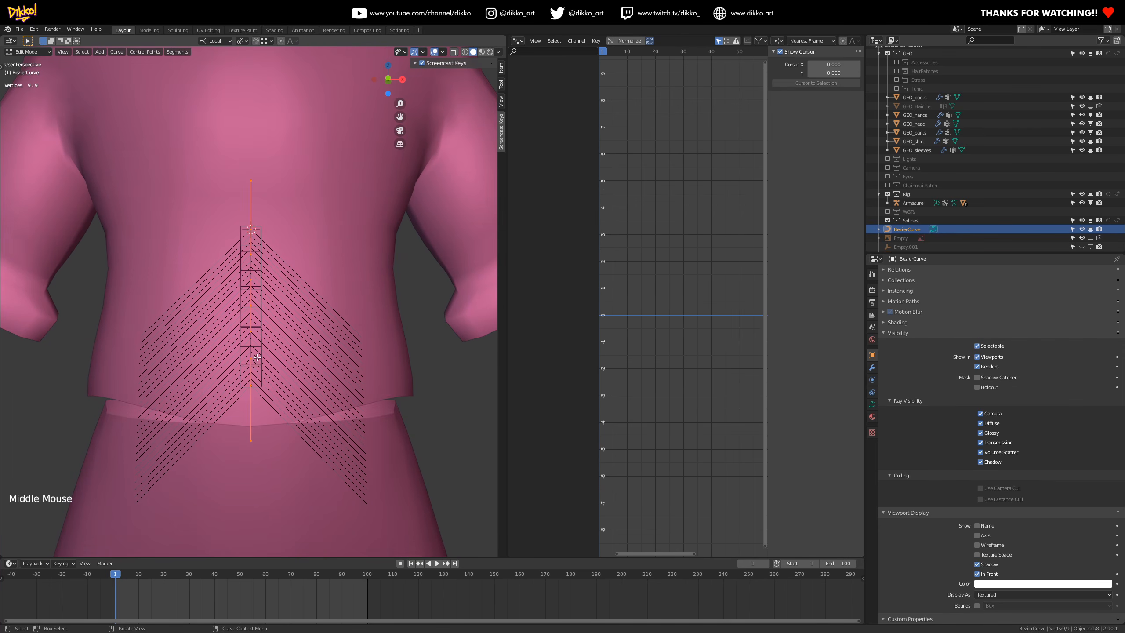
{"action": "right_click", "coordinate": [256, 277]}
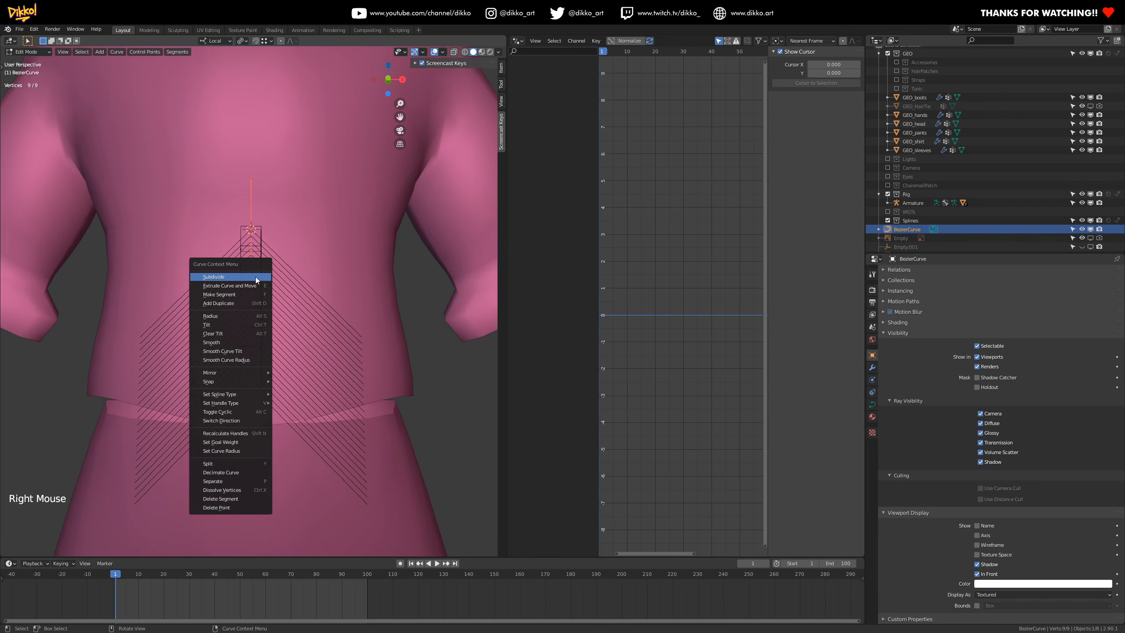
{"action": "mouse_move", "coordinate": [240, 374]}
{"action": "mouse_move", "coordinate": [239, 394]}
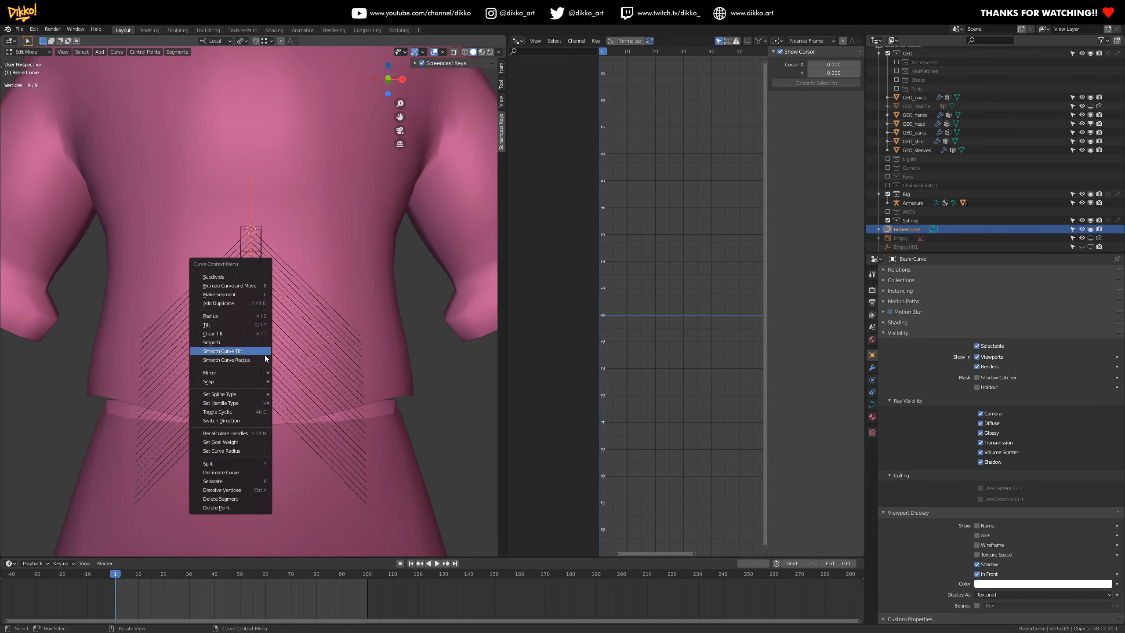
{"action": "left_click", "coordinate": [292, 394]}
- Convert the subdivided curve back to a Bezier spline and set all its handles to Aligned
{"action": "right_click", "coordinate": [254, 308]}
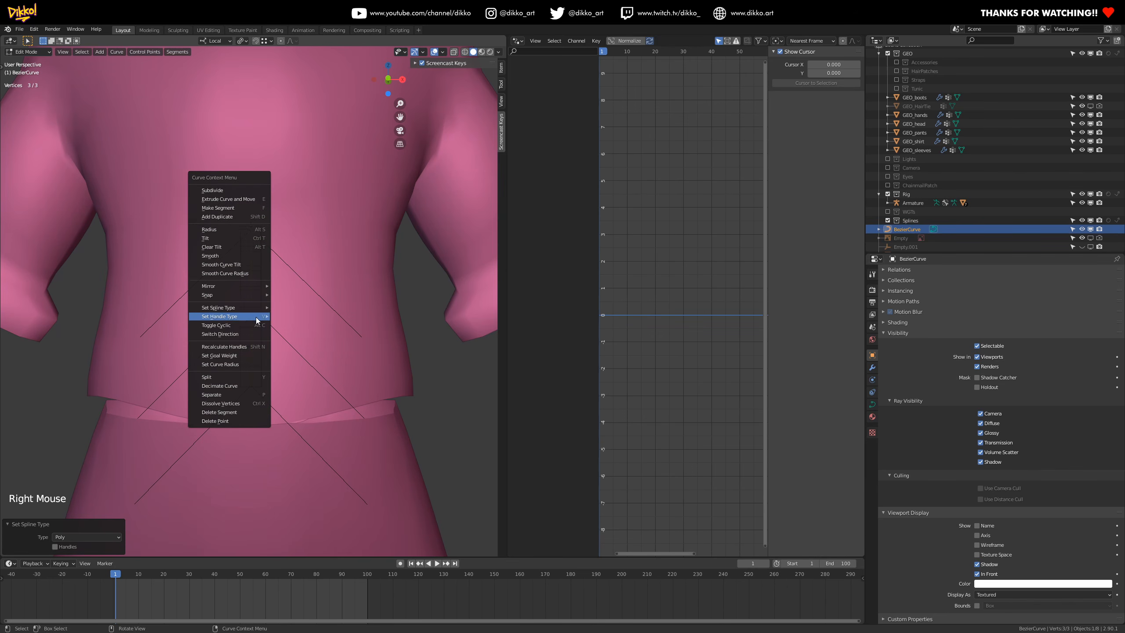
{"action": "right_click", "coordinate": [256, 300]}
{"action": "mouse_move", "coordinate": [257, 300]}
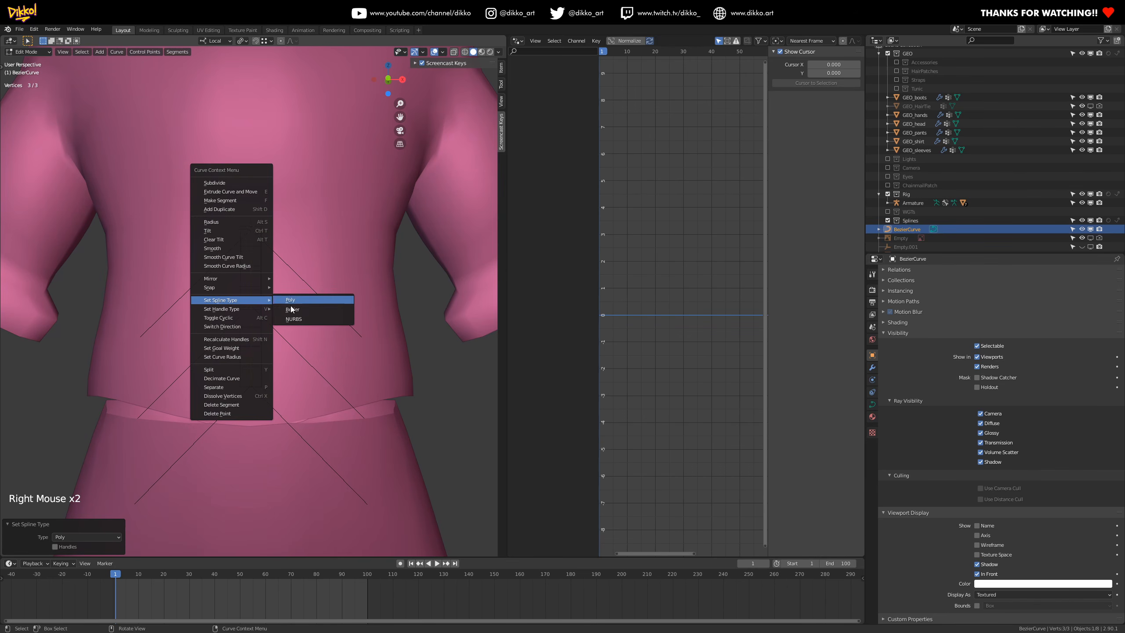
{"action": "left_click", "coordinate": [293, 309]}
{"action": "right_click", "coordinate": [258, 310]}
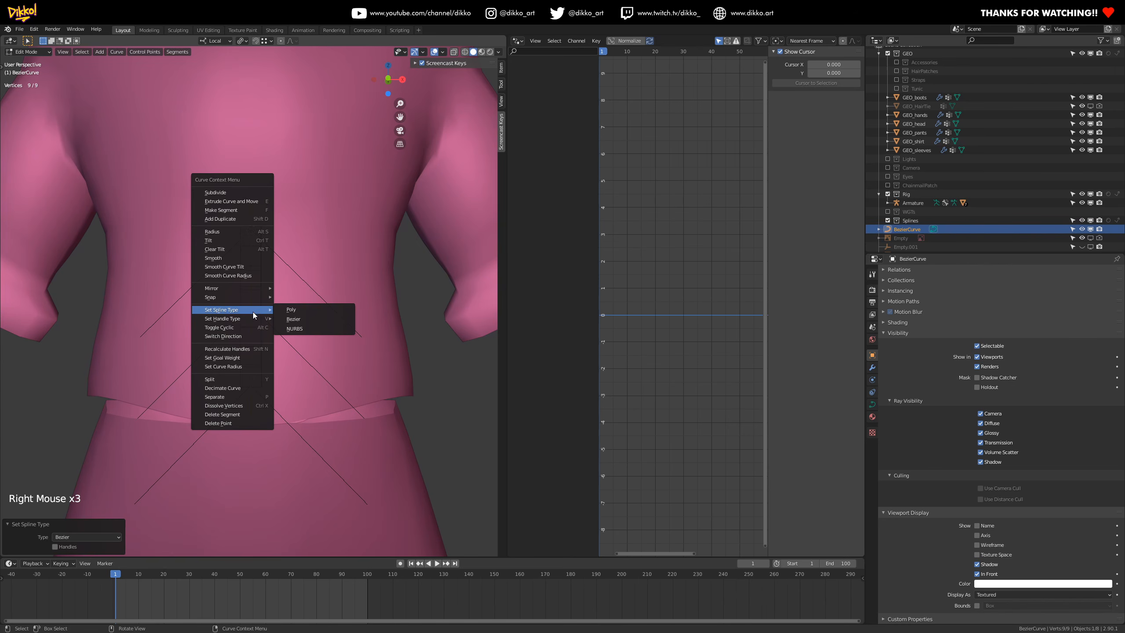
{"action": "left_click", "coordinate": [312, 339]}
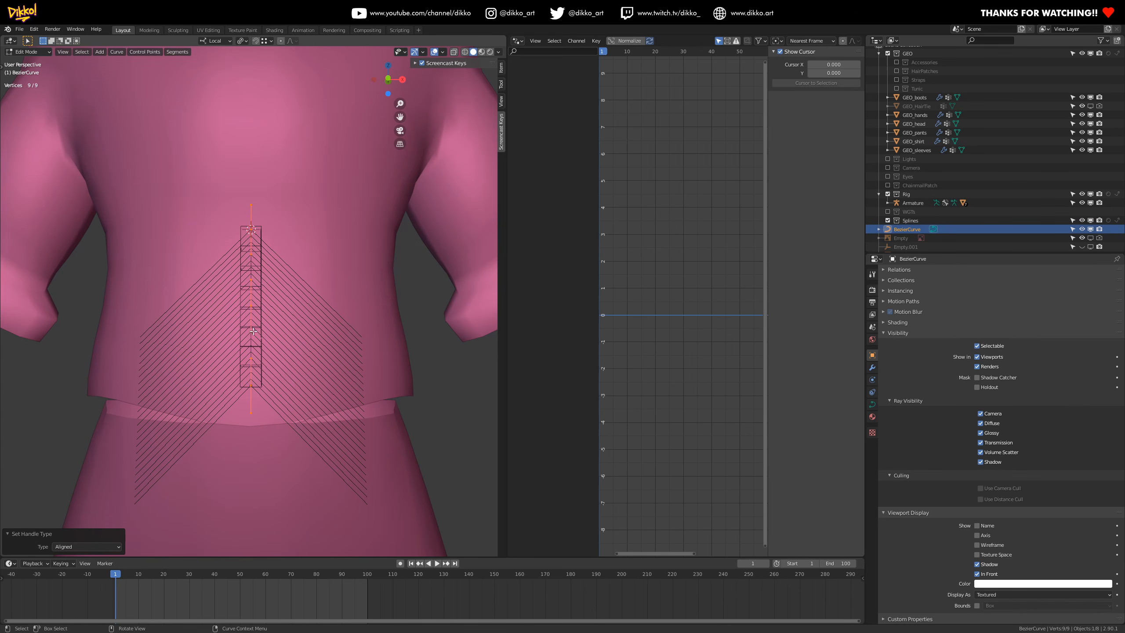
{"action": "scroll", "coordinate": [251, 332], "scroll_direction": "up", "scroll_amount": 2}
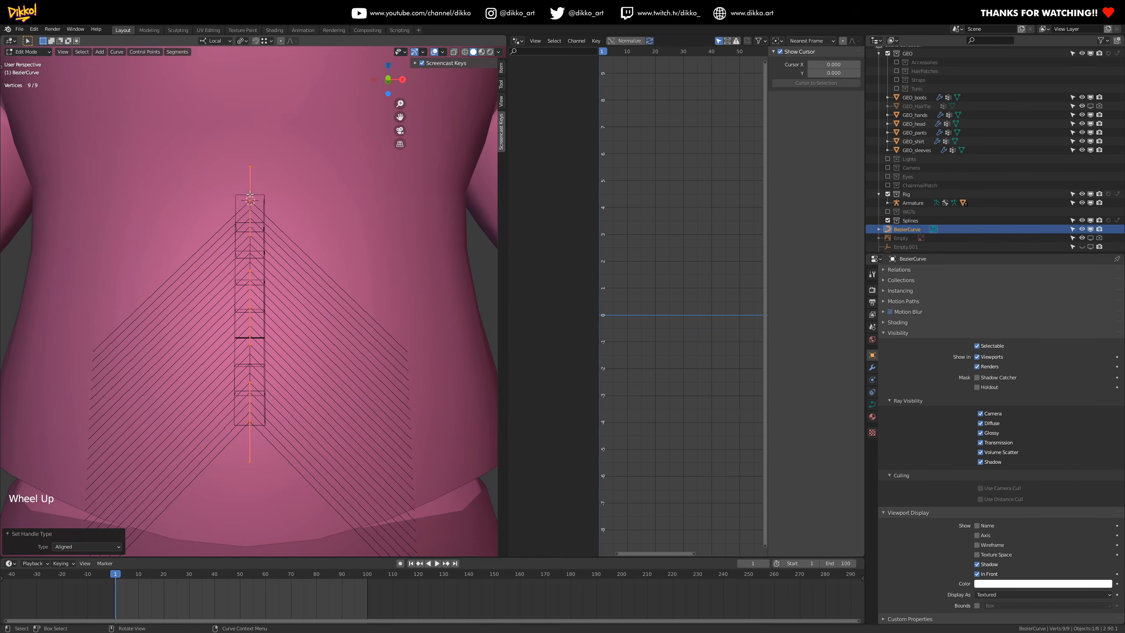
{"action": "scroll", "coordinate": [247, 360], "scroll_direction": "down", "scroll_amount": 2}
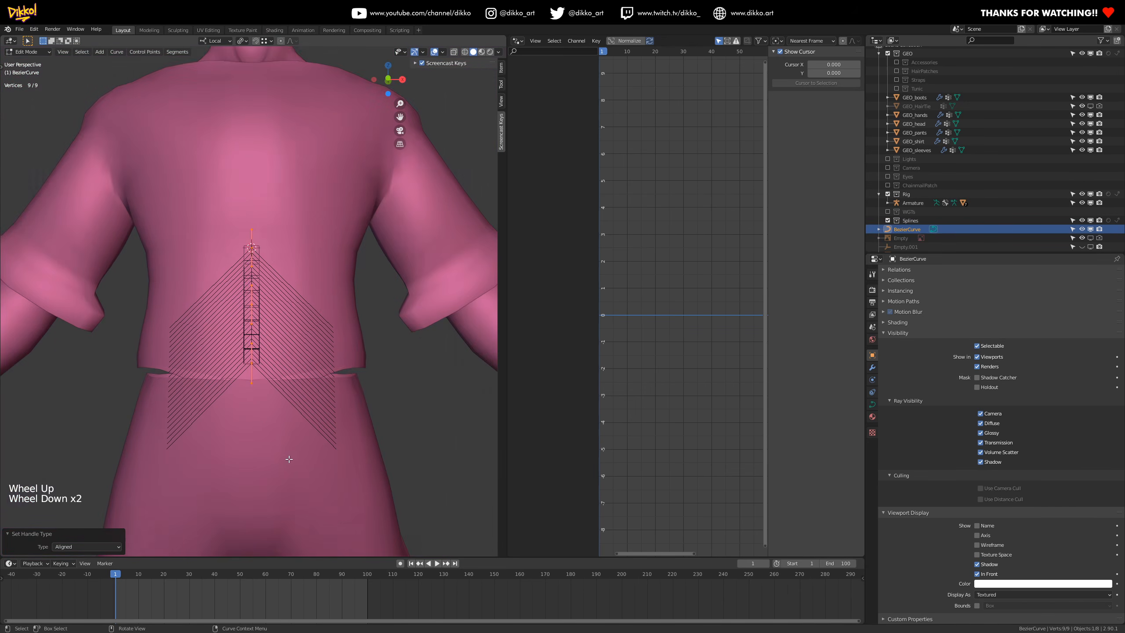
- Leave curve editing and return to Object Mode
{"action": "middle_click_drag", "start_coordinate": [289, 458], "coordinate": [289, 455]}
{"action": "left_click", "coordinate": [32, 51]}
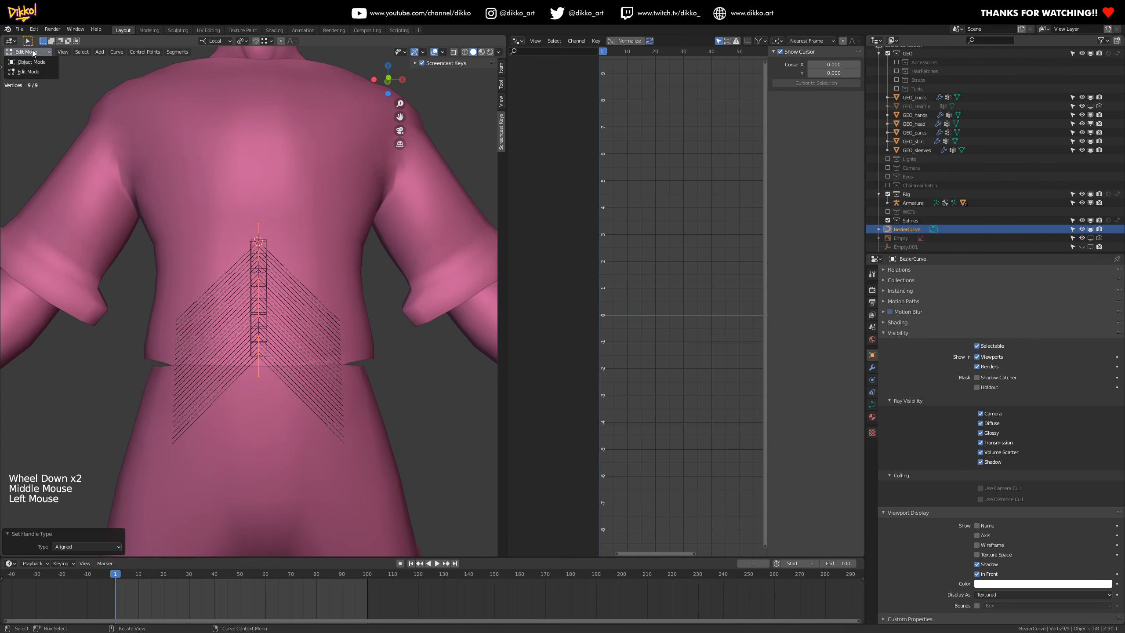
{"action": "left_click", "coordinate": [27, 62]}
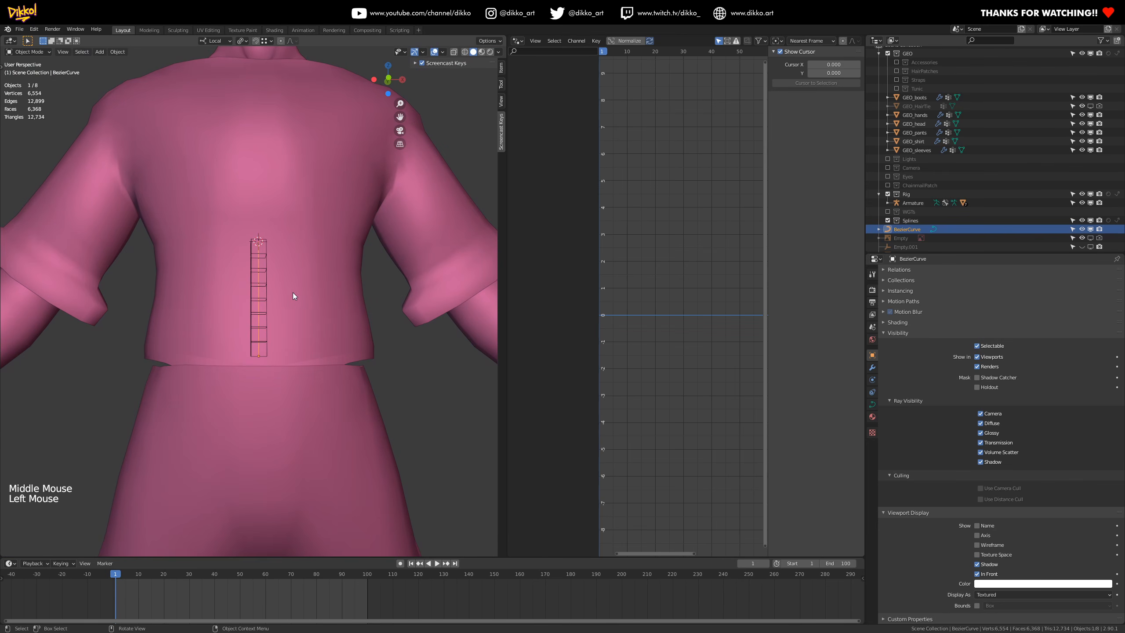
- Select the armature and show its first three bone layers in addition to the MCH_IK spine bones' layer
{"action": "left_click", "coordinate": [264, 289]}
{"action": "left_click", "coordinate": [872, 391]}
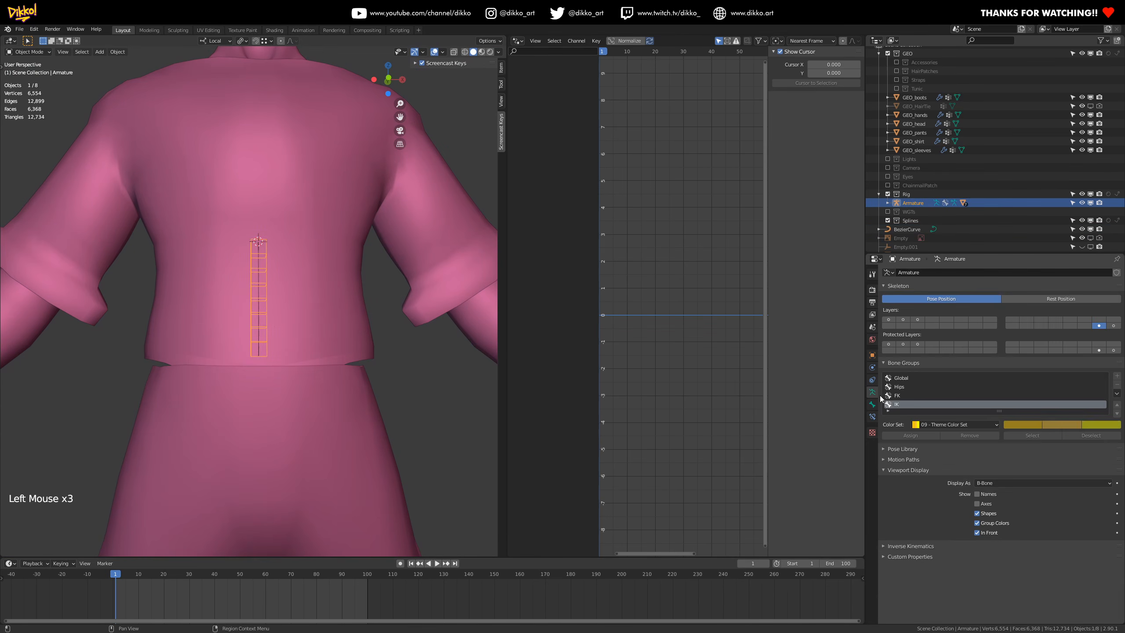
{"action": "left_click", "coordinate": [903, 320], "text": "shift"}
{"action": "left_click", "coordinate": [903, 319], "text": "shift"}
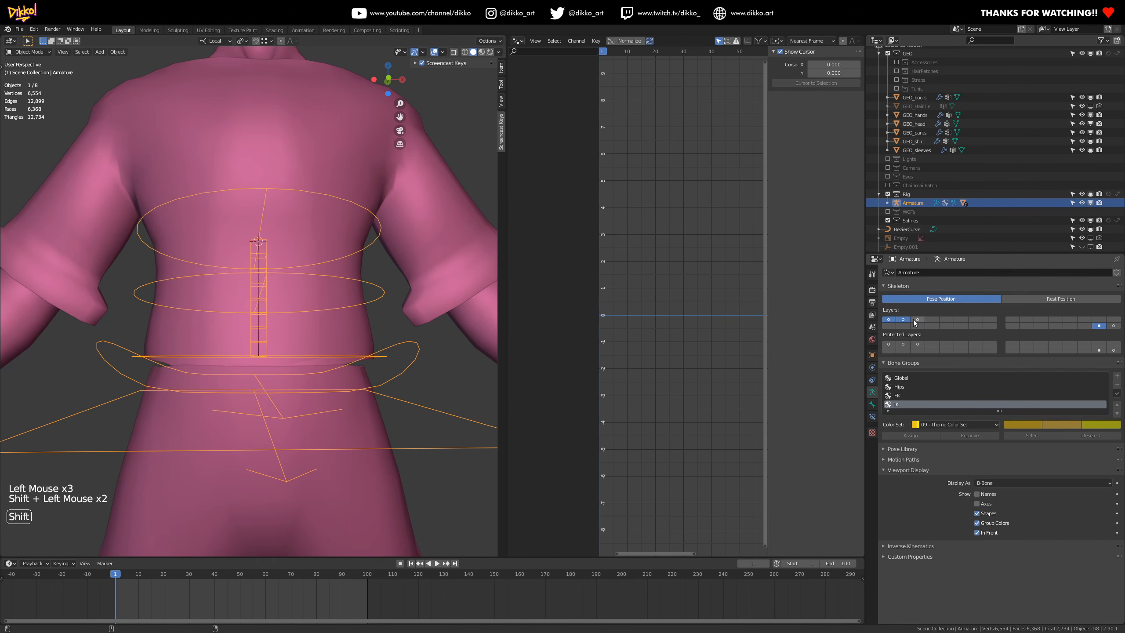
{"action": "middle_click_drag", "start_coordinate": [443, 336], "coordinate": [312, 329]}
{"action": "scroll", "coordinate": [353, 396], "scroll_direction": "down", "scroll_amount": 2}
{"action": "left_click", "coordinate": [918, 319], "text": "shift"}
{"action": "left_click_drag", "start_coordinate": [358, 311], "coordinate": [341, 344]}
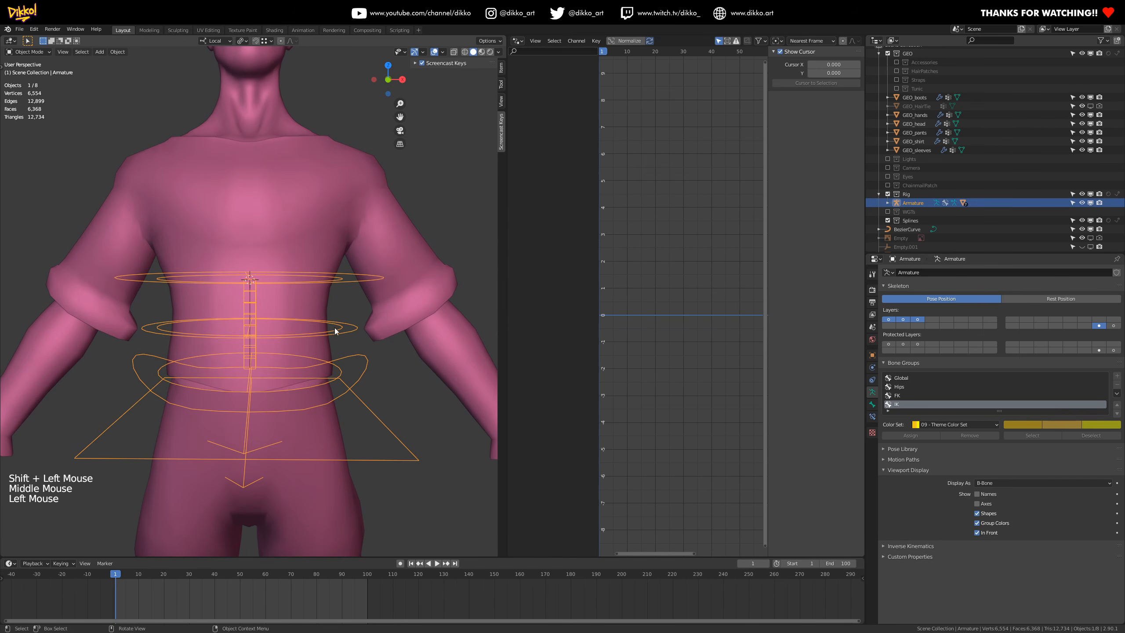
- Enter Edit Mode on the Bezier curve and select its middle control point
{"action": "scroll", "coordinate": [246, 338], "scroll_direction": "up", "scroll_amount": 3}
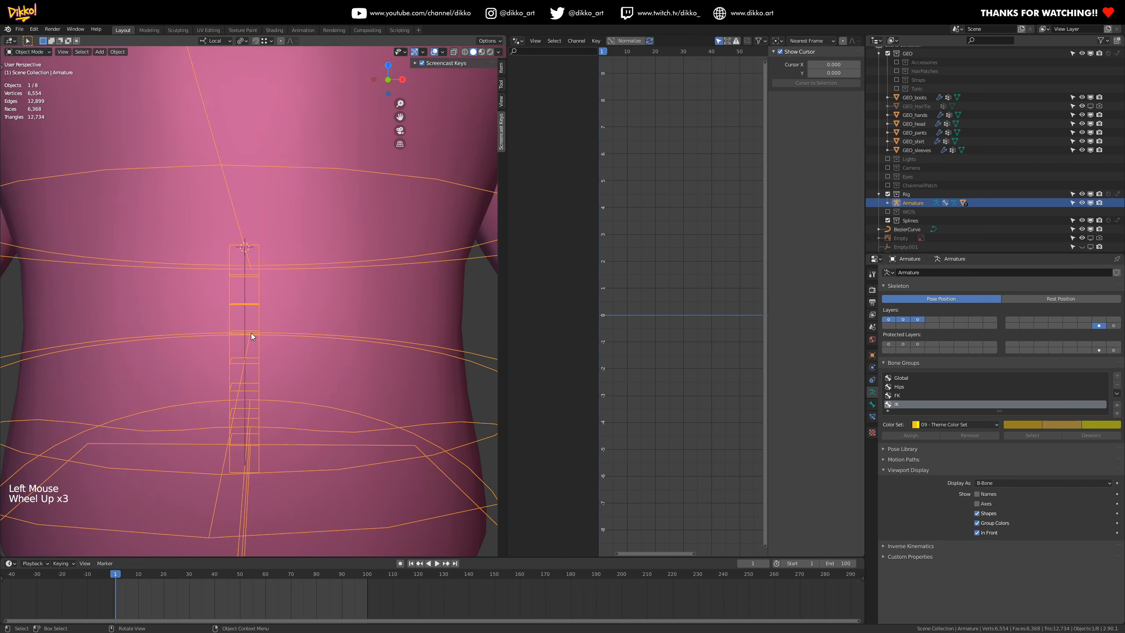
{"action": "left_click", "coordinate": [245, 323]}
{"action": "key", "text": "Tab"}
{"action": "middle_click_drag", "start_coordinate": [243, 332], "coordinate": [257, 332]}
{"action": "scroll", "coordinate": [246, 330], "scroll_direction": "down", "scroll_amount": 1}
{"action": "left_click", "coordinate": [257, 327]}
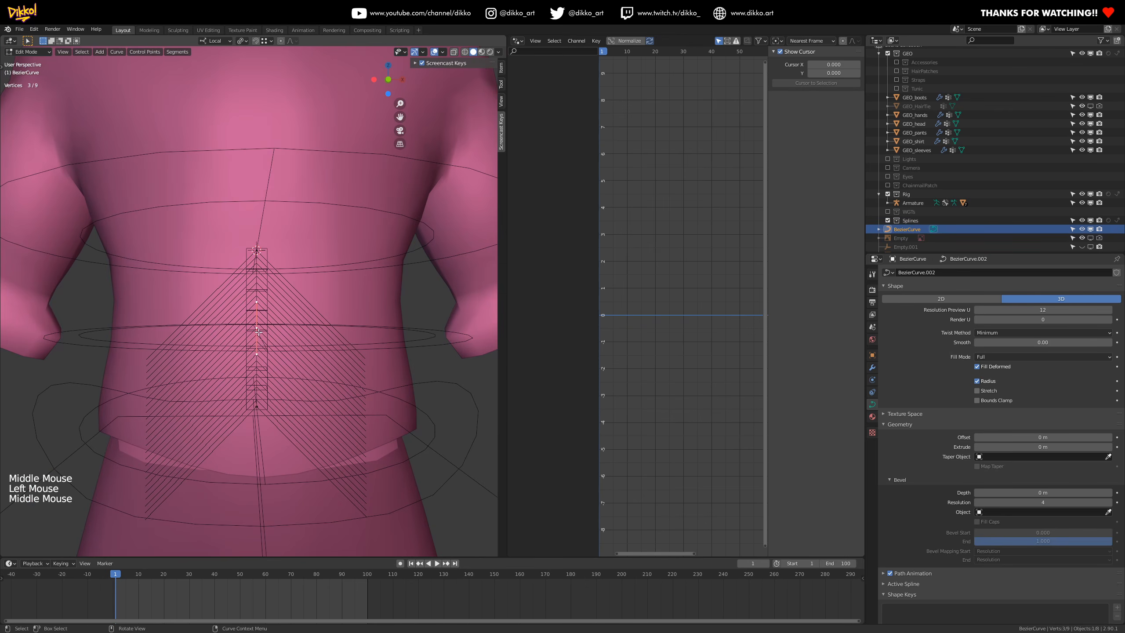
{"action": "scroll", "coordinate": [258, 332], "scroll_direction": "up", "scroll_amount": 1}
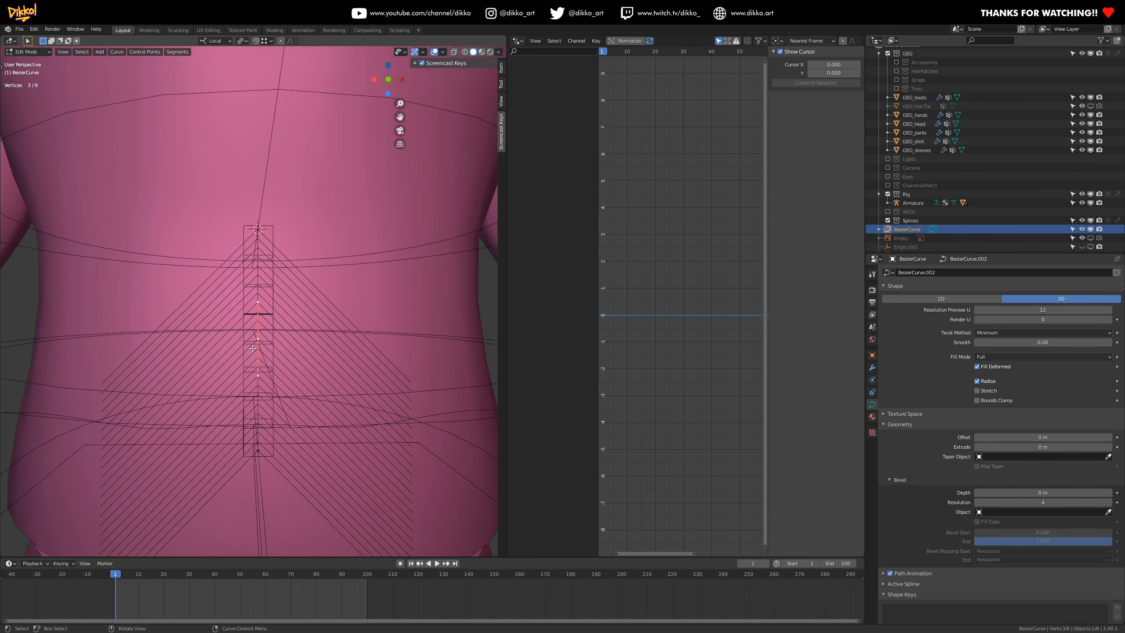
- Return to Object Mode and hide the GEO_shirt and GEO_head meshes around the spine
{"action": "left_click", "coordinate": [23, 54]}
{"action": "left_click", "coordinate": [26, 65]}
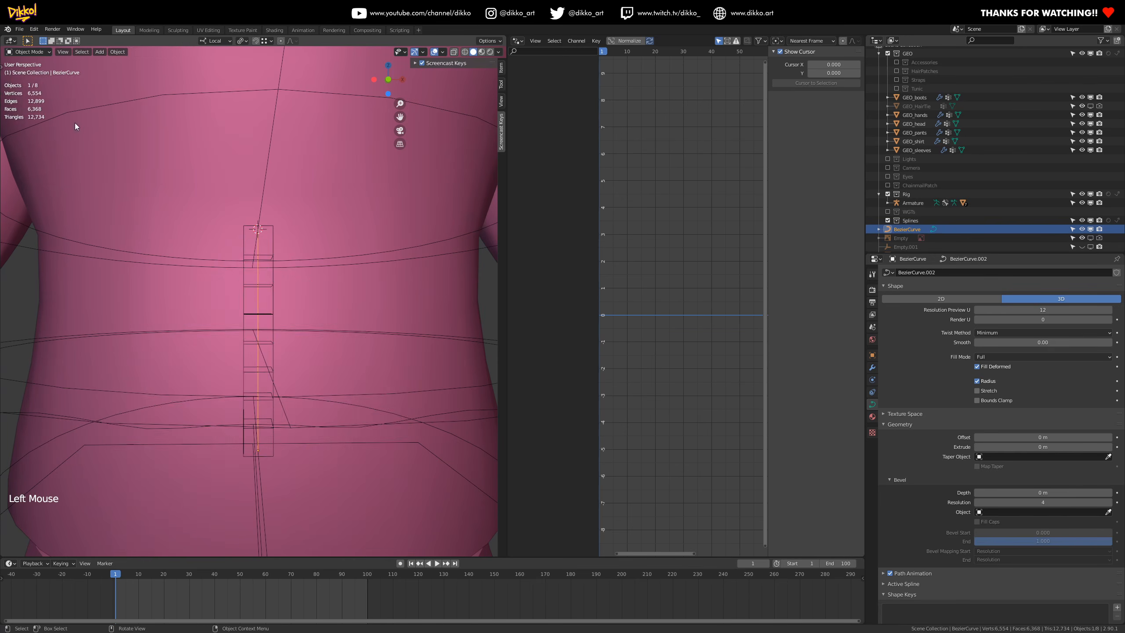
{"action": "scroll", "coordinate": [232, 236], "scroll_direction": "down", "scroll_amount": 3}
{"action": "left_click", "coordinate": [218, 234]}
{"action": "key", "text": "h"}
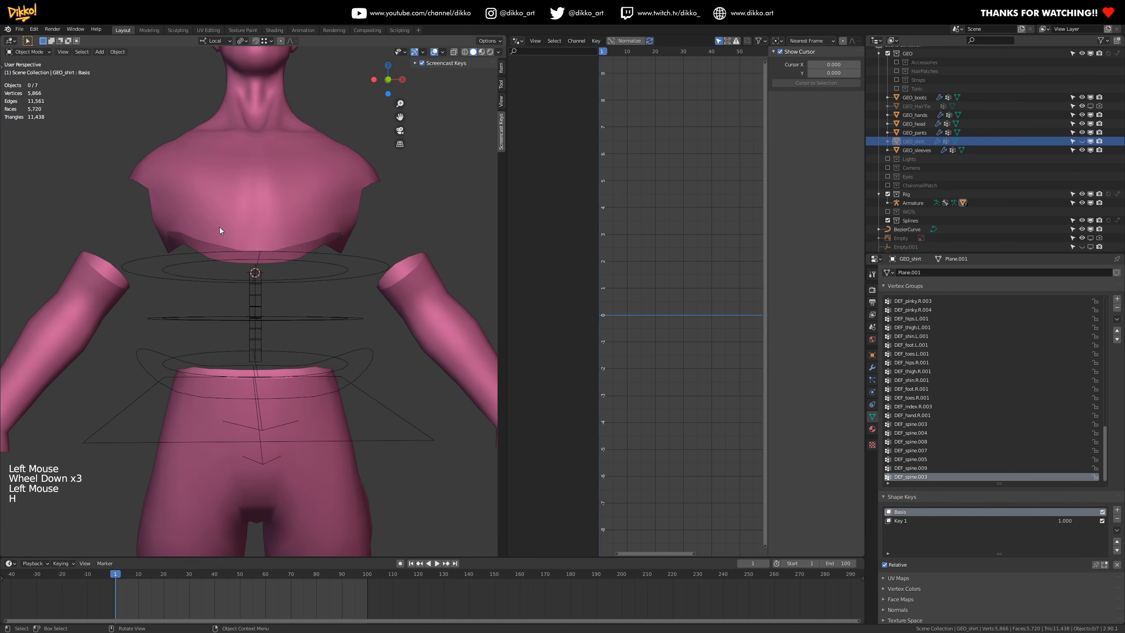
{"action": "left_click", "coordinate": [258, 183]}
{"action": "key", "text": "h"}
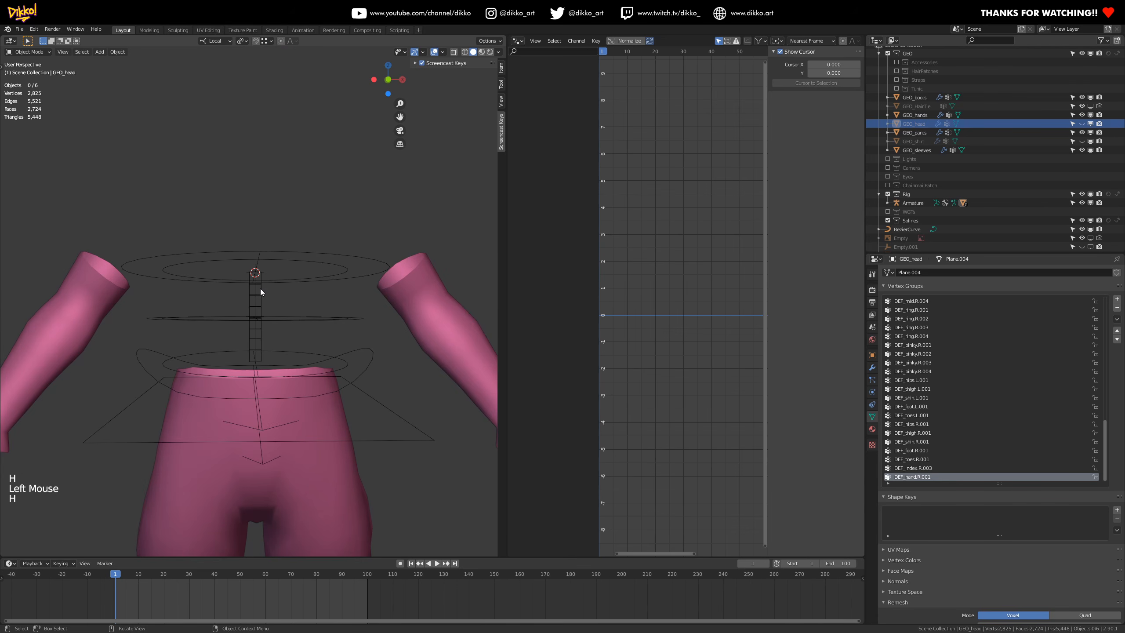
- Select the Bezier curve along the spine and enter Edit Mode
{"action": "scroll", "coordinate": [273, 329], "scroll_direction": "up", "scroll_amount": 3}
{"action": "left_click", "coordinate": [255, 306]}
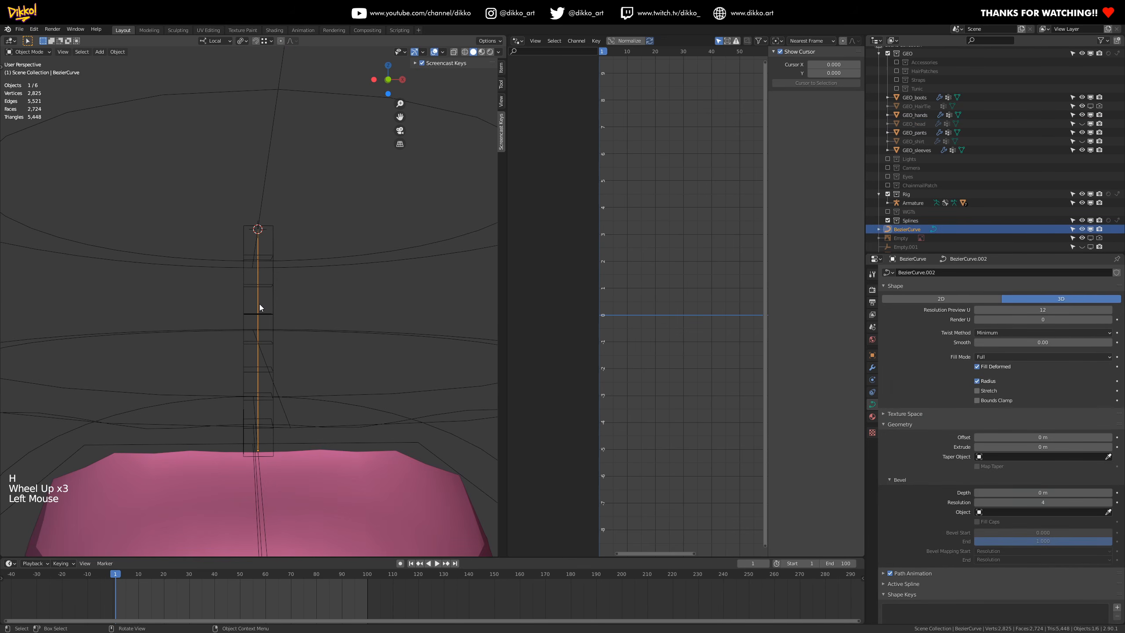
{"action": "left_click_drag", "start_coordinate": [27, 50], "coordinate": [24, 72]}
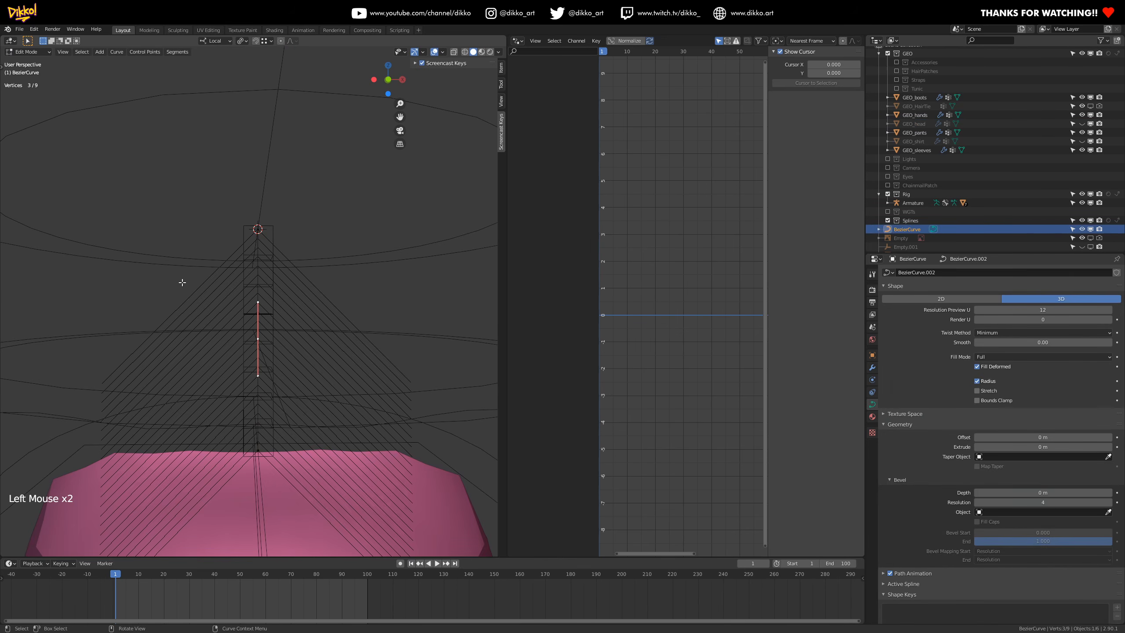
- Enable snapping, move the curve's middle control point about 0.0024 m down along Z, and return to Object Mode
{"action": "left_click", "coordinate": [252, 341]}
{"action": "left_click_drag", "start_coordinate": [236, 294], "coordinate": [304, 391]}
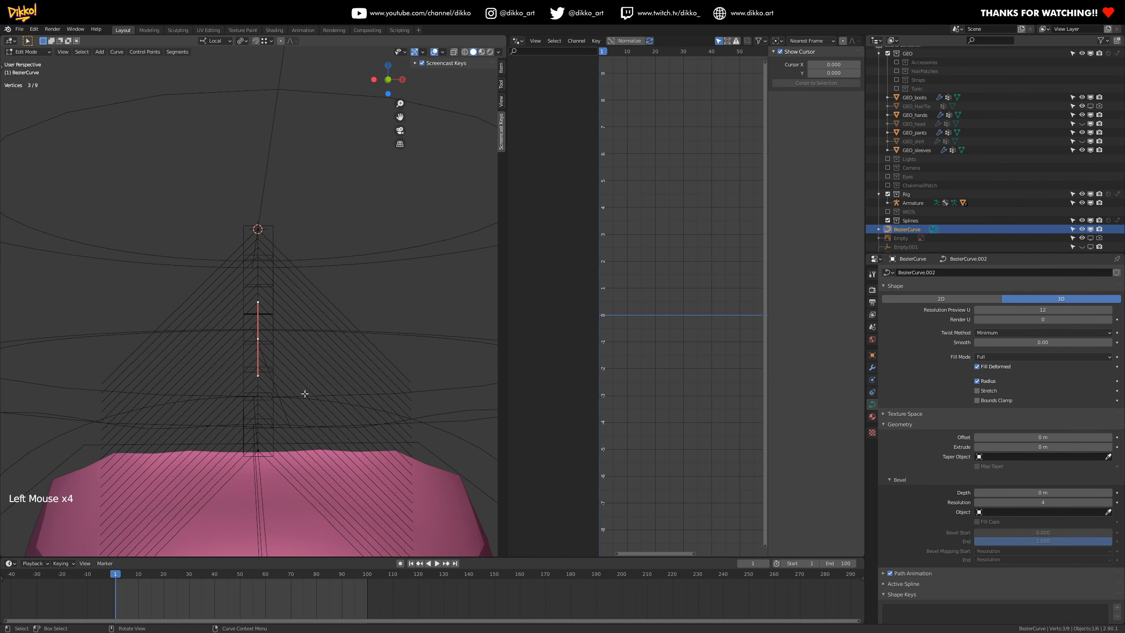
{"action": "left_click", "coordinate": [256, 42]}
{"action": "left_click", "coordinate": [268, 41]}
{"action": "key", "text": "g"}
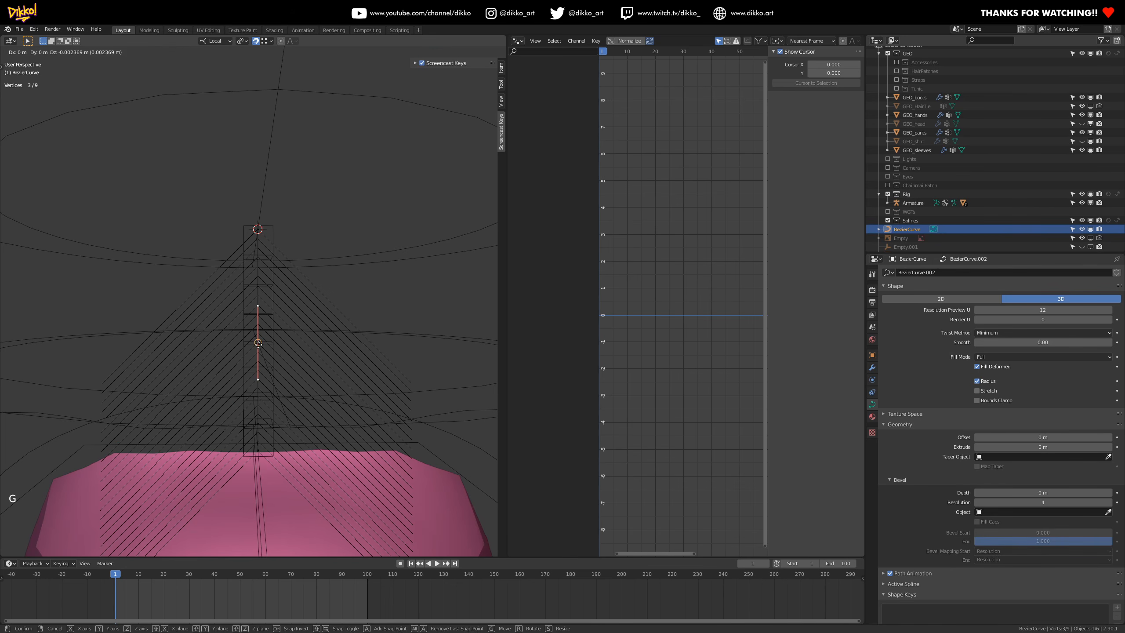
{"action": "left_click", "coordinate": [259, 345]}
{"action": "scroll", "coordinate": [274, 352], "scroll_direction": "down", "scroll_amount": 2}
{"action": "middle_click_drag", "start_coordinate": [273, 352], "coordinate": [223, 340]}
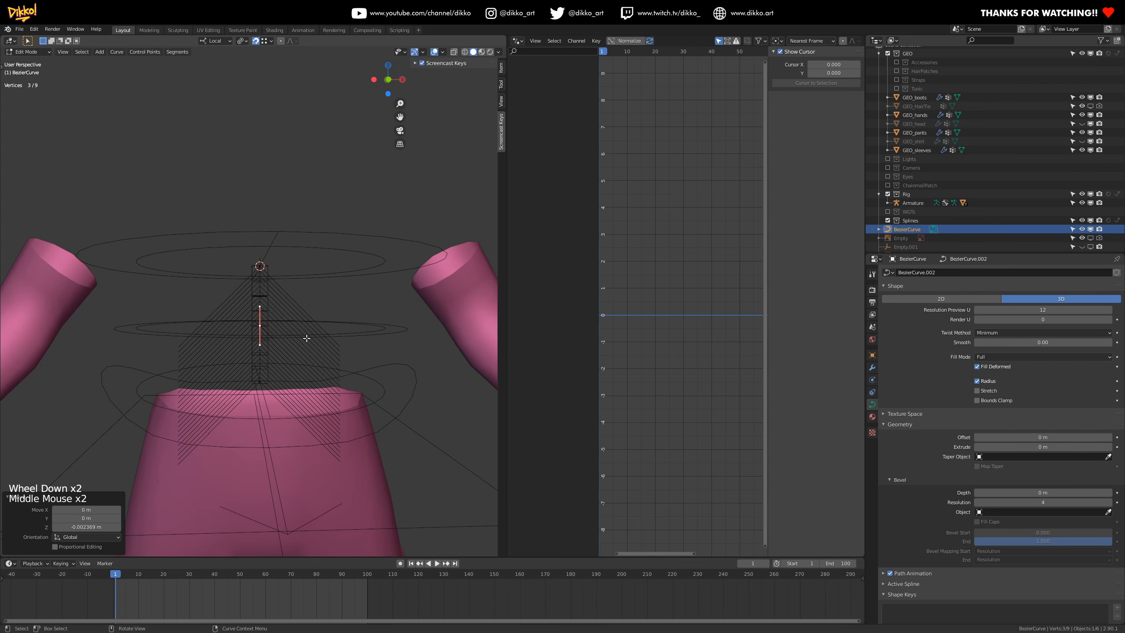
{"action": "left_click", "coordinate": [26, 51]}
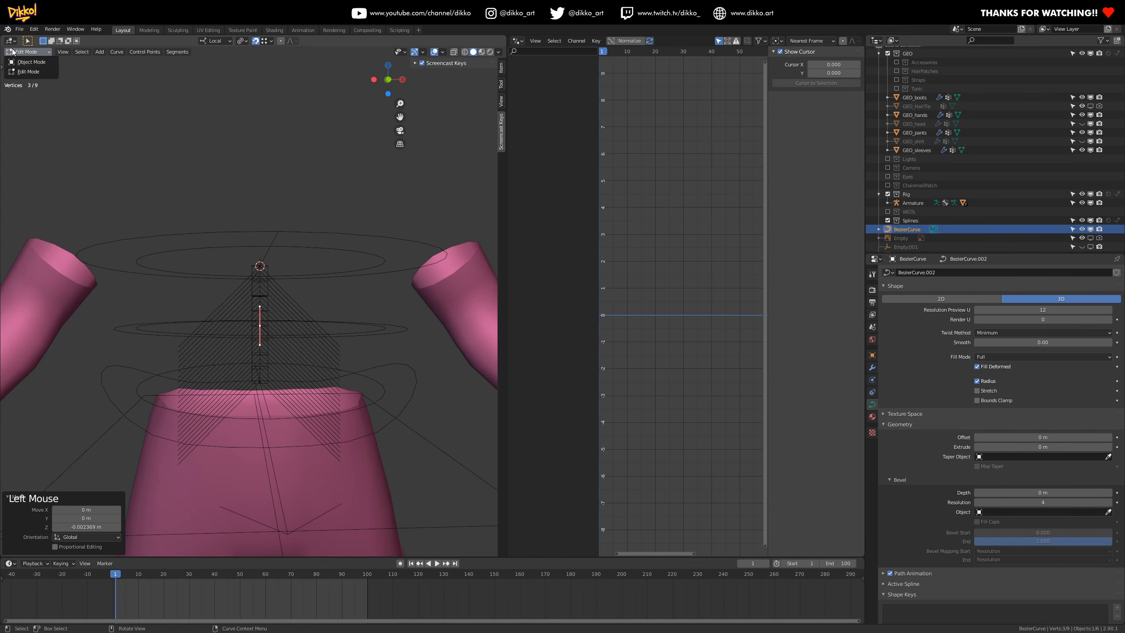
{"action": "left_click", "coordinate": [22, 63]}
{"action": "middle_click_drag", "start_coordinate": [220, 220], "coordinate": [256, 331]}
{"action": "scroll", "coordinate": [249, 368], "scroll_direction": "up", "scroll_amount": 1}
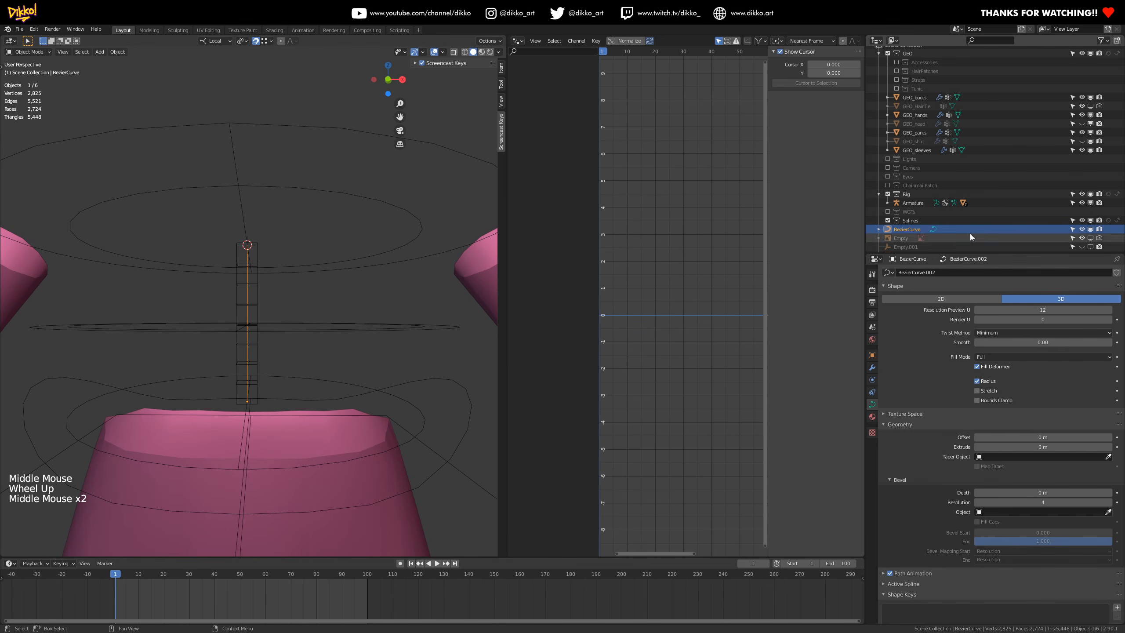
- Rename the Bezier curve to CRV_splineIk_spine and move it into the Splines collection
{"action": "left_click", "coordinate": [906, 228]}
{"action": "double_click", "coordinate": [905, 229]}
{"action": "key", "text": "shift"}
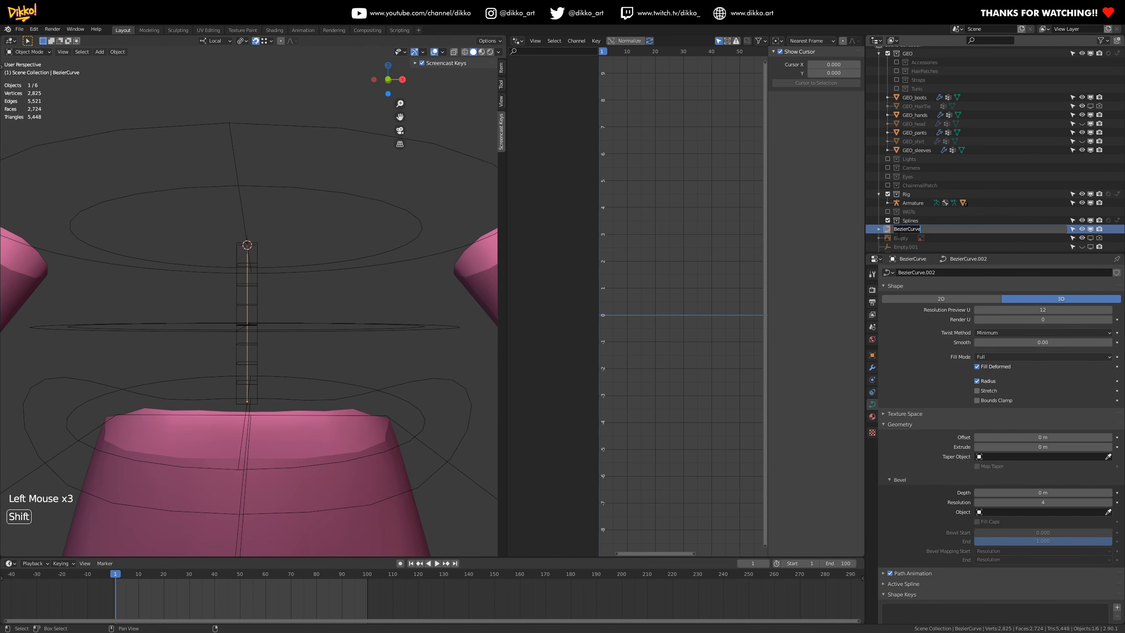
{"action": "type", "text": "CRV"}
{"action": "type", "text": "_splineIK"}
{"action": "type", "text": "_spine"}
{"action": "key", "text": "Return"}
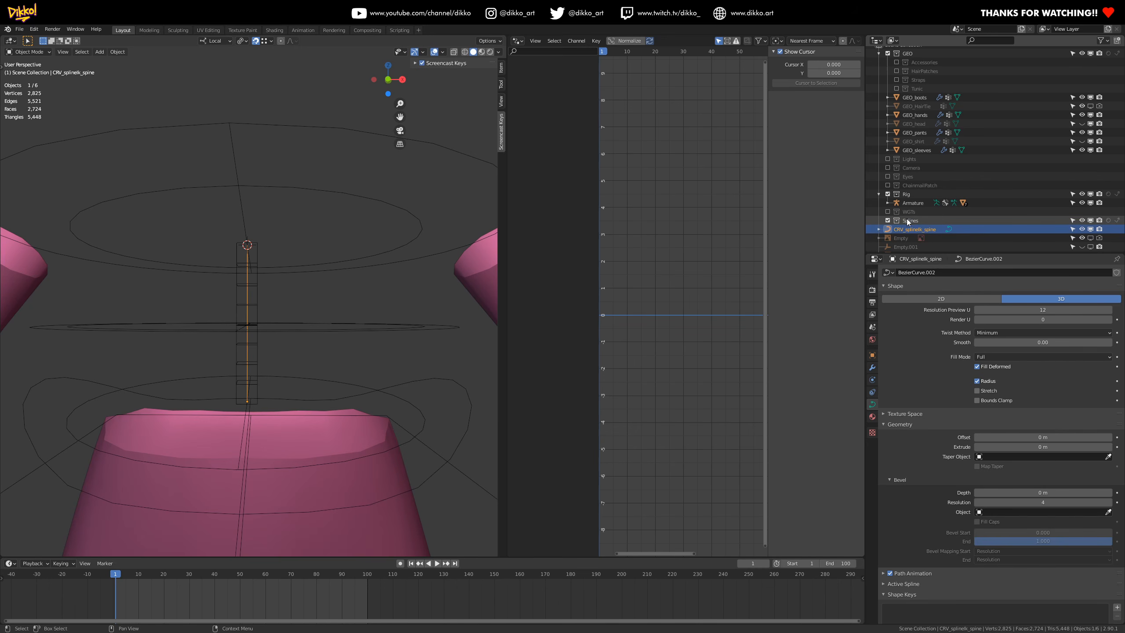
{"action": "left_click_drag", "start_coordinate": [909, 230], "coordinate": [919, 222]}
{"action": "middle_click_drag", "start_coordinate": [235, 350], "coordinate": [272, 310]}
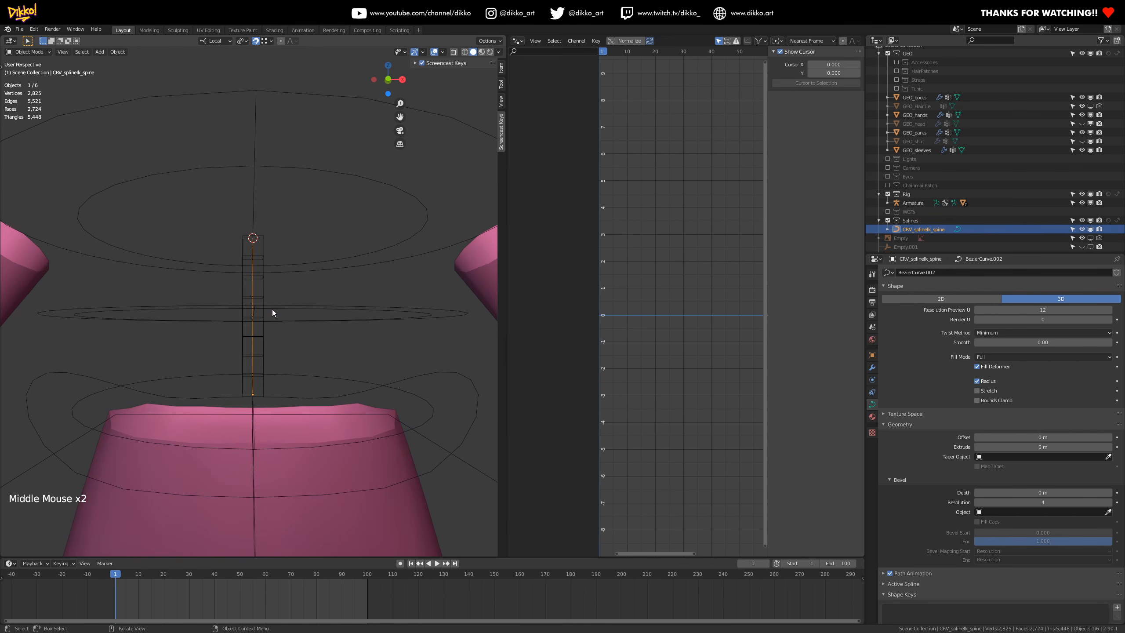
- Select the armature along the spine and switch it to Pose Mode
{"action": "scroll", "coordinate": [266, 240], "scroll_direction": "up", "scroll_amount": 1}
{"action": "middle_click_drag", "start_coordinate": [272, 260], "coordinate": [270, 247]}
{"action": "scroll", "coordinate": [286, 310], "scroll_direction": "down", "scroll_amount": 2}
{"action": "scroll", "coordinate": [275, 247], "scroll_direction": "up", "scroll_amount": 2}
{"action": "left_click", "coordinate": [264, 237]}
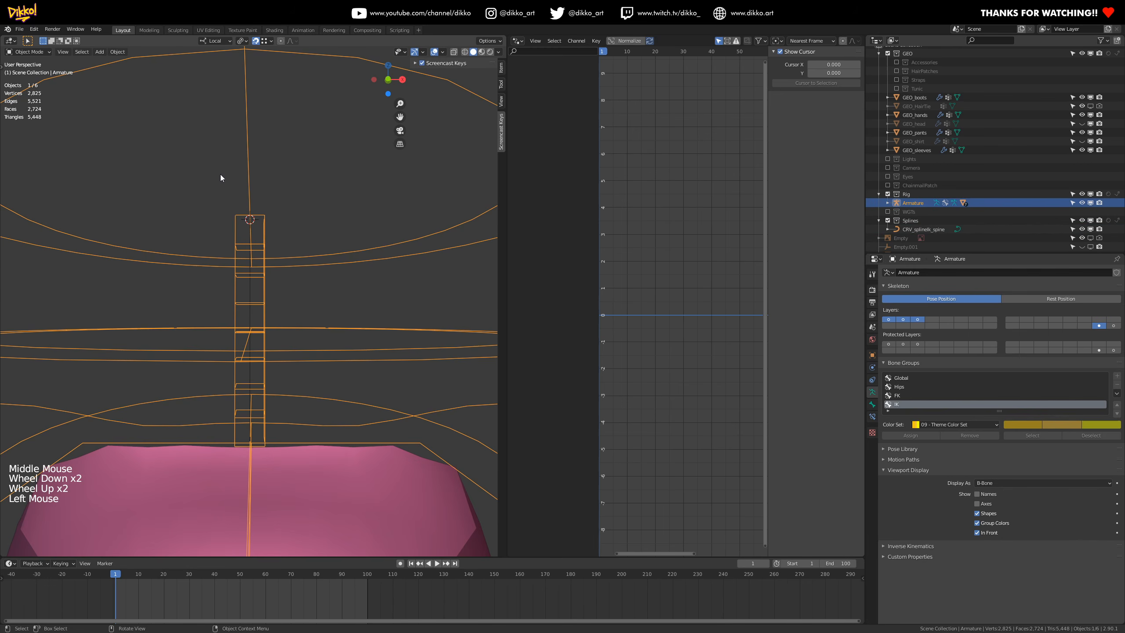
{"action": "left_click_drag", "start_coordinate": [28, 52], "coordinate": [29, 82]}
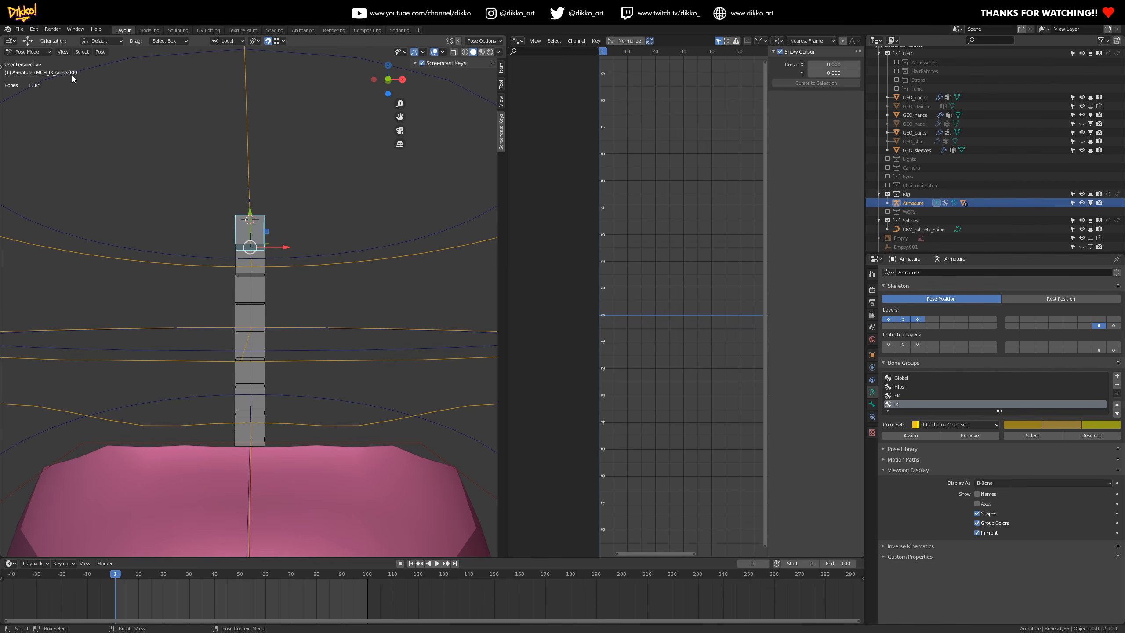
- Add a Spline IK constraint to the top bone MCH_IK_spine.009 with CRV_splineIk_spine as its target
{"action": "scroll", "coordinate": [237, 371], "scroll_direction": "down", "scroll_amount": 3}
{"action": "middle_click_drag", "start_coordinate": [237, 371], "coordinate": [240, 356]}
{"action": "scroll", "coordinate": [240, 355], "scroll_direction": "up", "scroll_amount": 2}
{"action": "left_click", "coordinate": [872, 416]}
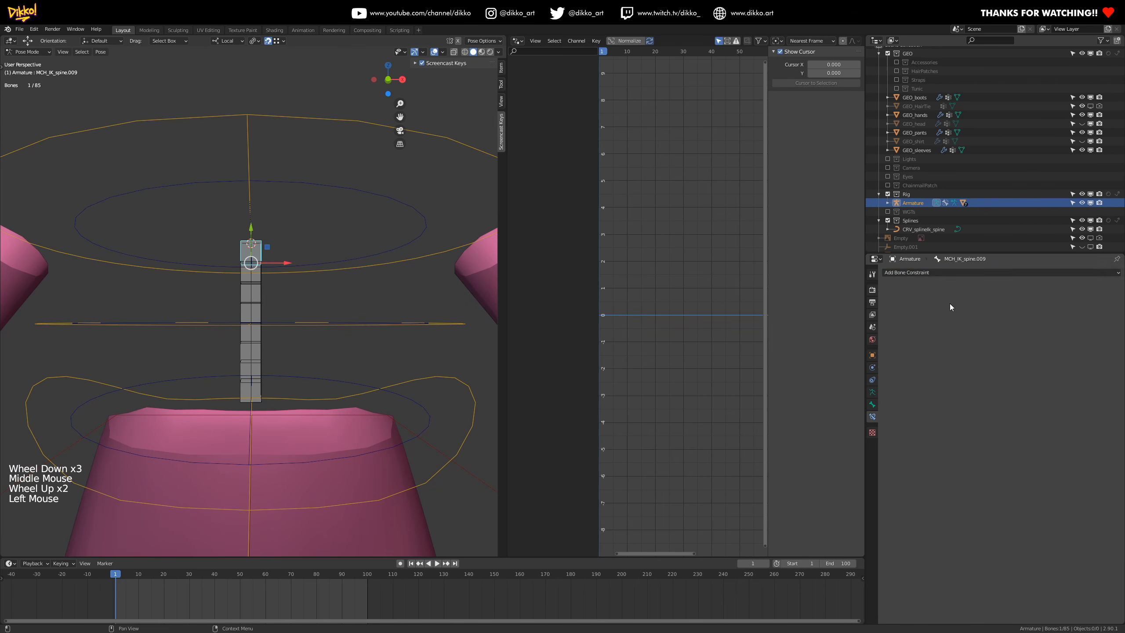
{"action": "left_click", "coordinate": [916, 272]}
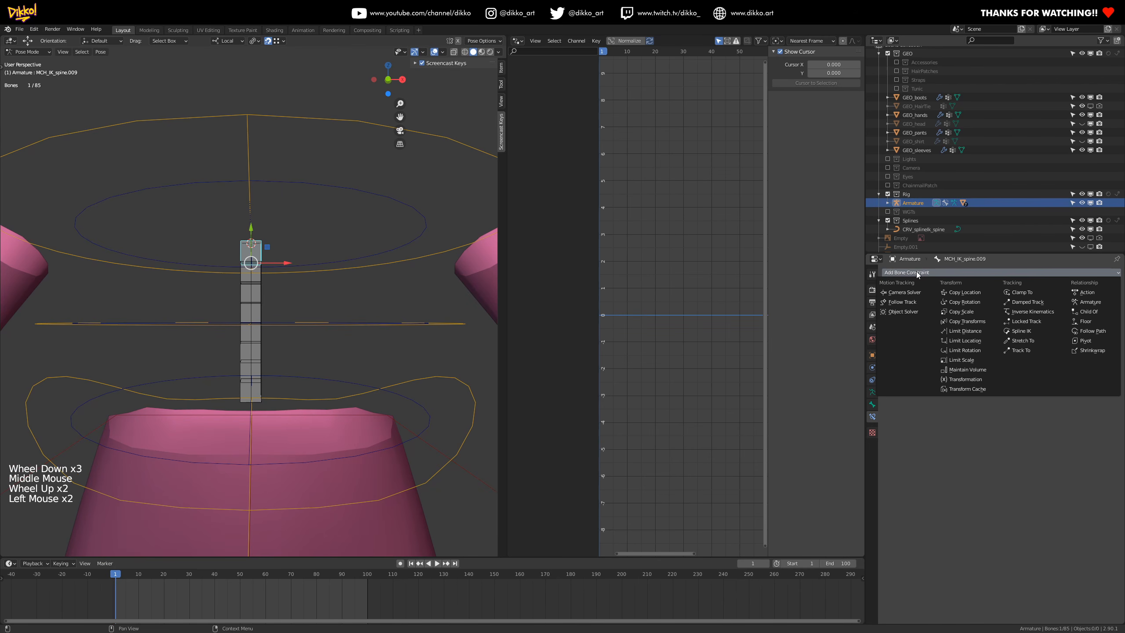
{"action": "left_click", "coordinate": [1020, 334]}
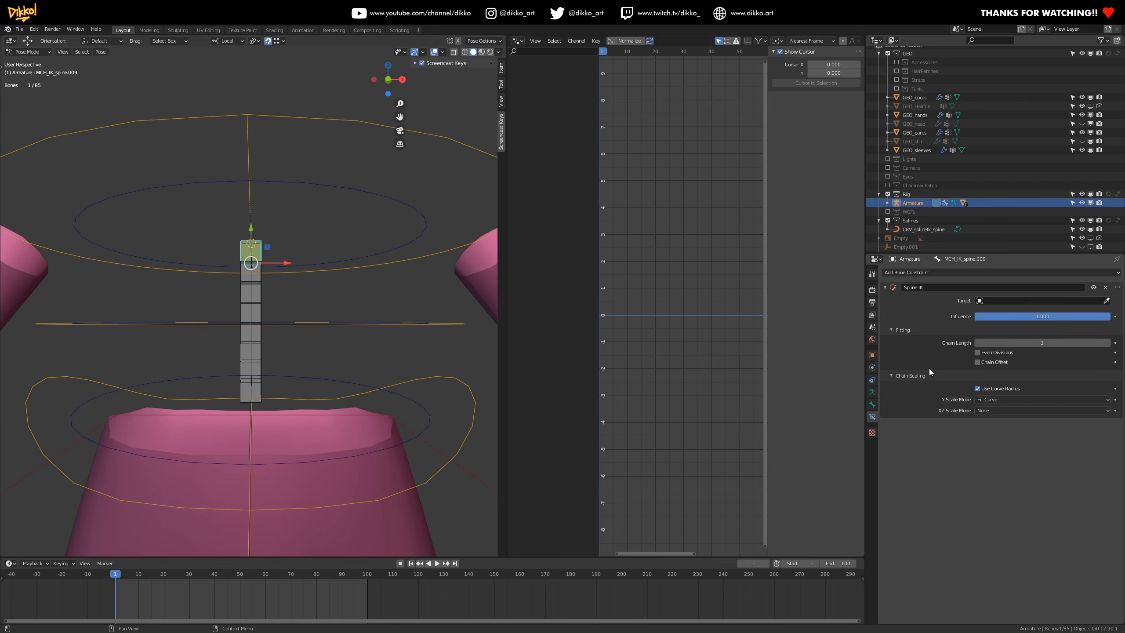
{"action": "left_click", "coordinate": [1004, 304]}
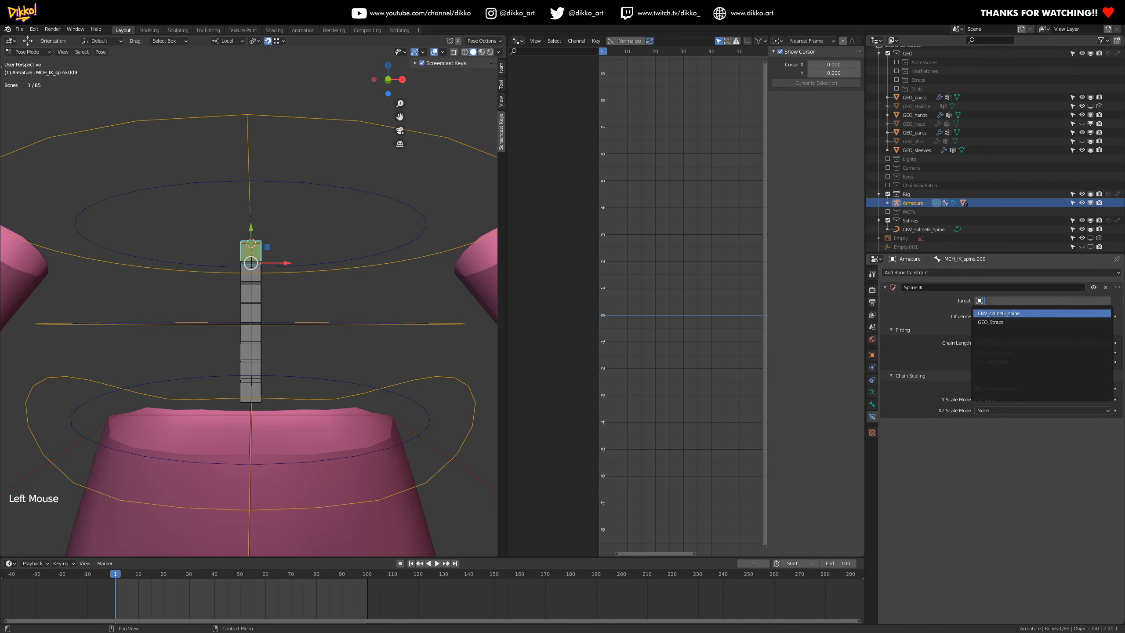
{"action": "left_click", "coordinate": [1017, 314]}
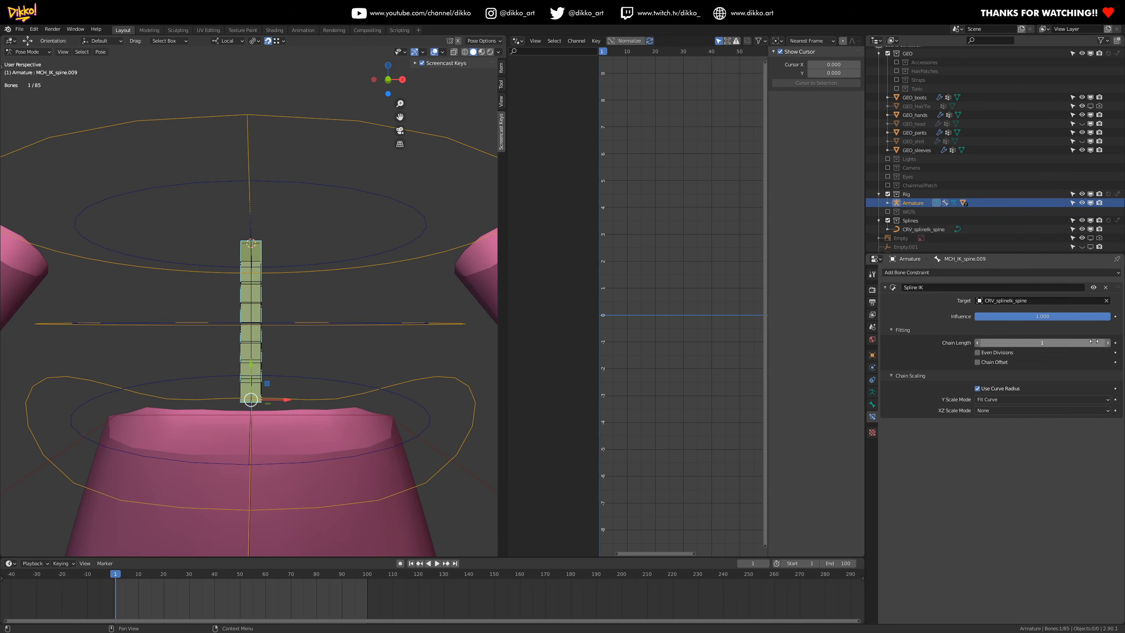
- Set the Spline IK constraint's chain length to 8
{"action": "left_click", "coordinate": [1108, 342]}
{"action": "left_click", "coordinate": [1107, 342]}
{"action": "left_click", "coordinate": [1107, 342]}
{"action": "left_click", "coordinate": [1107, 342]}
{"action": "left_click", "coordinate": [1107, 342]}
{"action": "left_click", "coordinate": [1107, 342]}
{"action": "left_click", "coordinate": [1107, 342]}
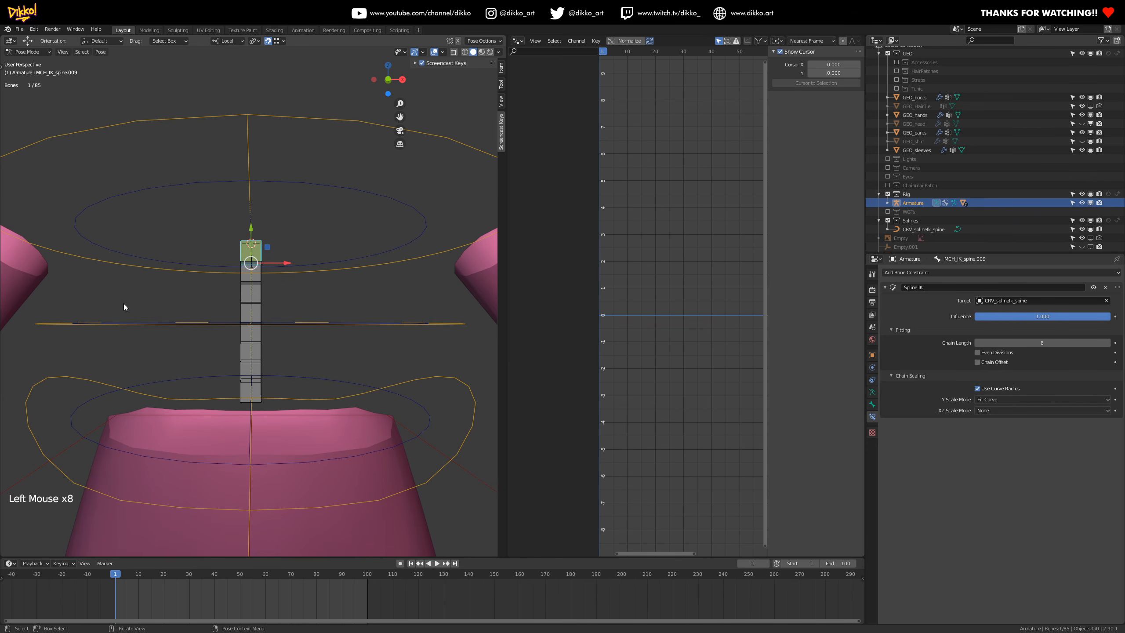
- Enter Edit Mode on CRV_splineIk_spine, try moving its top control point to test the bone chain, and undo the move
{"action": "scroll", "coordinate": [172, 322], "scroll_direction": "up", "scroll_amount": 1}
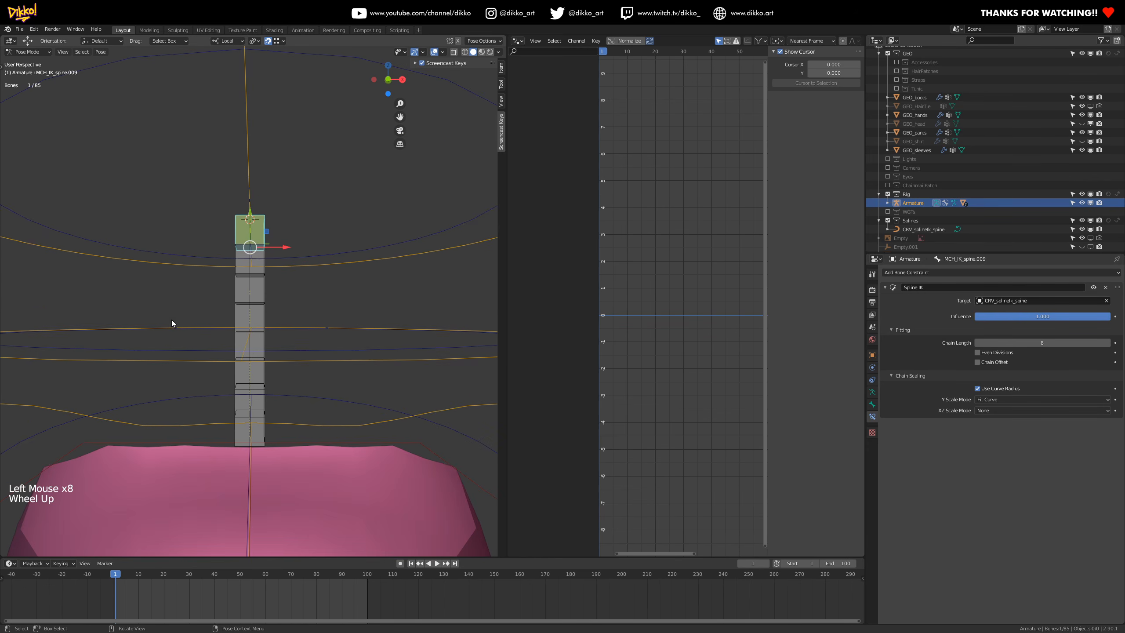
{"action": "left_click", "coordinate": [922, 229]}
{"action": "left_click", "coordinate": [888, 229]}
{"action": "left_click", "coordinate": [928, 238]}
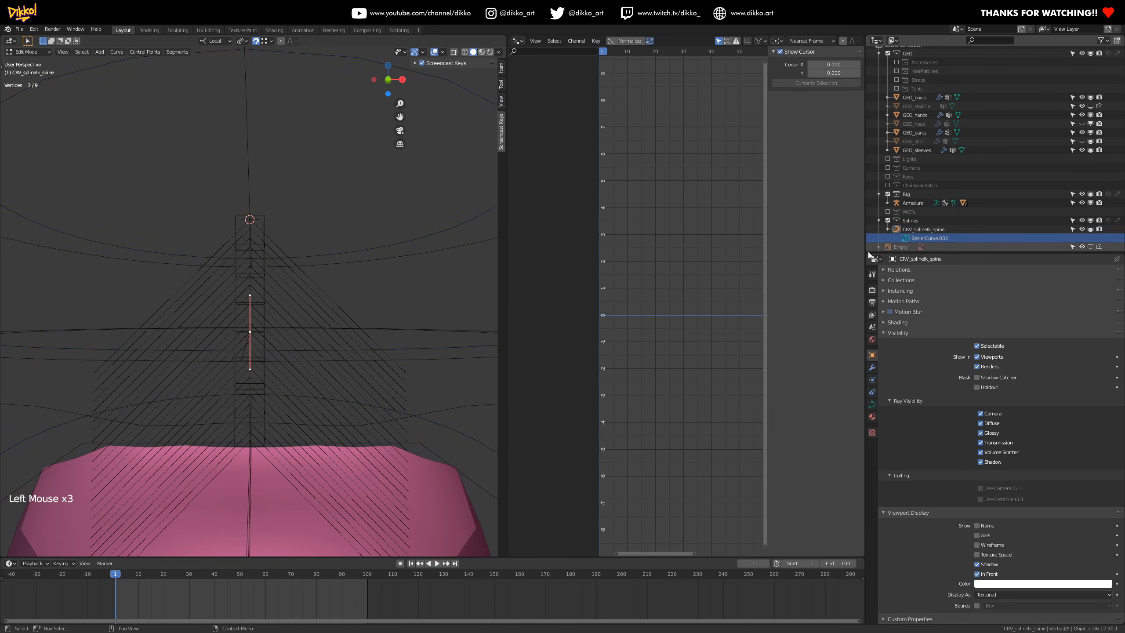
{"action": "left_click_drag", "start_coordinate": [229, 195], "coordinate": [262, 224]}
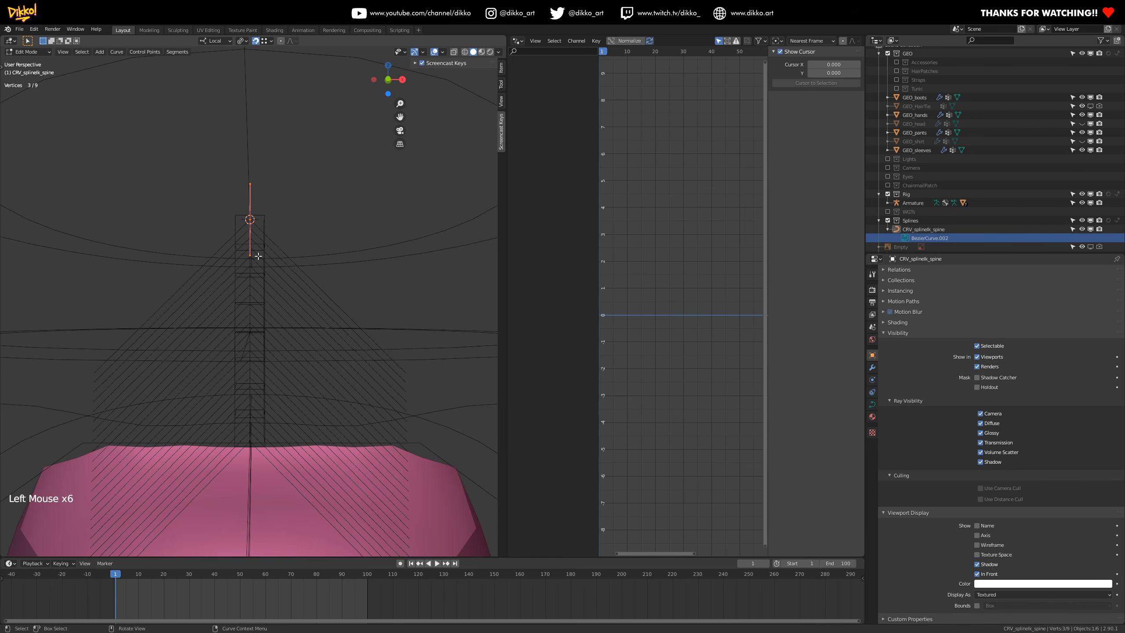
{"action": "key", "text": "g"}
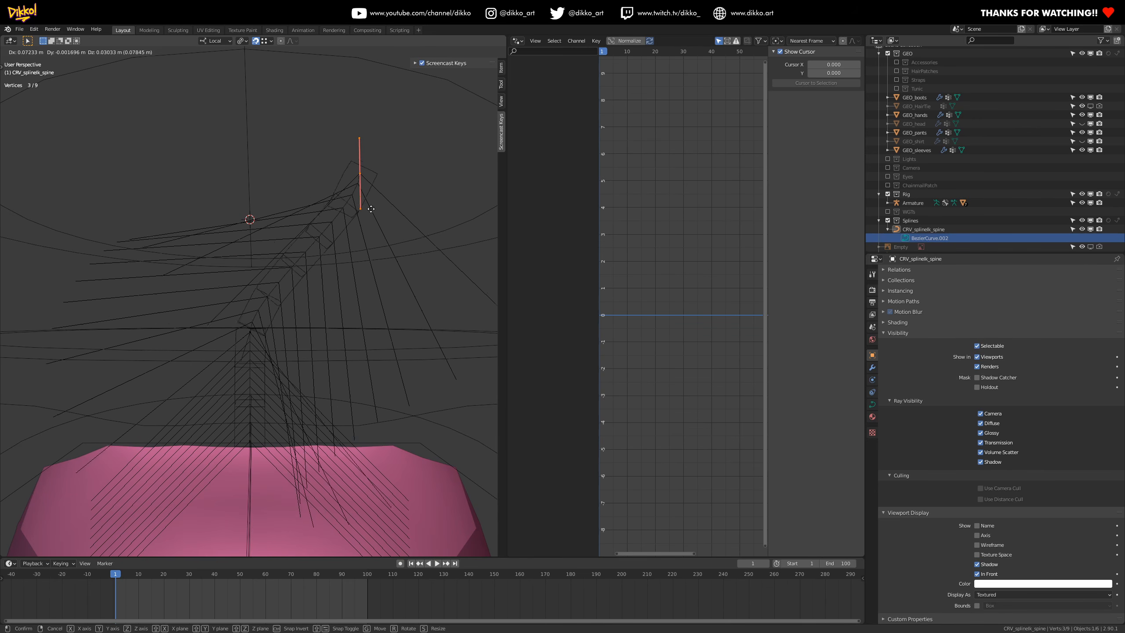
{"action": "left_click", "coordinate": [398, 177]}
{"action": "key", "text": "ctrl+z"}
- Turn off snapping, test the bone chain again by freely moving the curve's top control point, and undo the move
{"action": "left_click", "coordinate": [256, 43]}
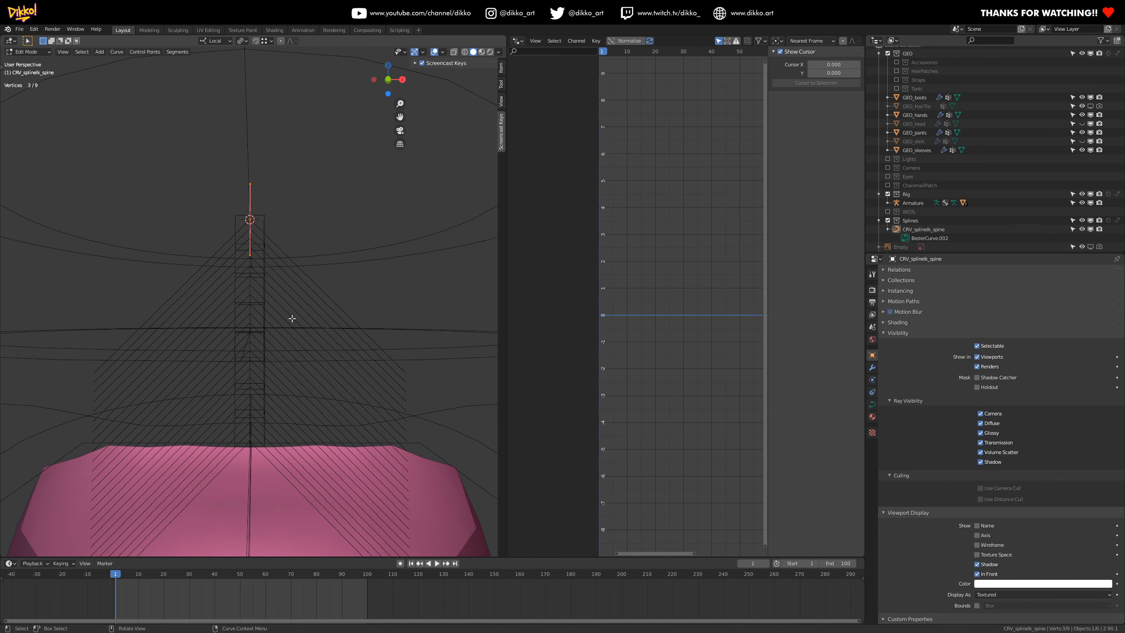
{"action": "left_click", "coordinate": [250, 219]}
{"action": "left_click", "coordinate": [250, 219]}
{"action": "key", "text": "g"}
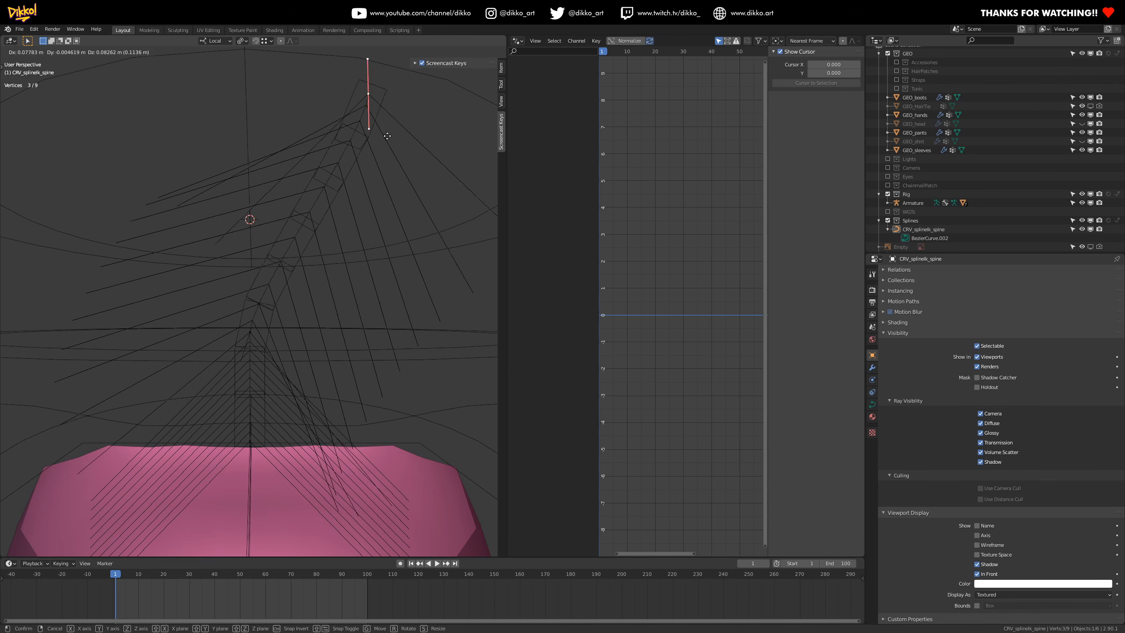
{"action": "key", "text": "ctrl+z"}
- Test the curve's middle control point by moving it about 0.098 m sideways and scaling its handles about 2.21, and undo both changes
{"action": "left_click", "coordinate": [319, 366]}
{"action": "left_click", "coordinate": [251, 330]}
{"action": "key", "text": "g"}
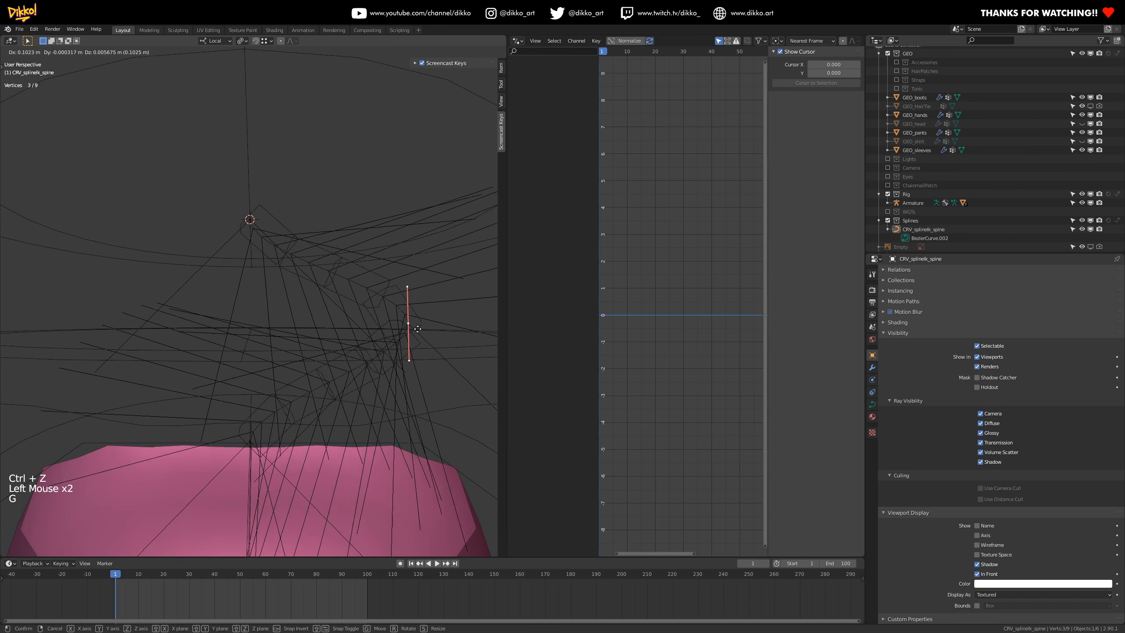
{"action": "left_click", "coordinate": [415, 301]}
{"action": "key", "text": "s"}
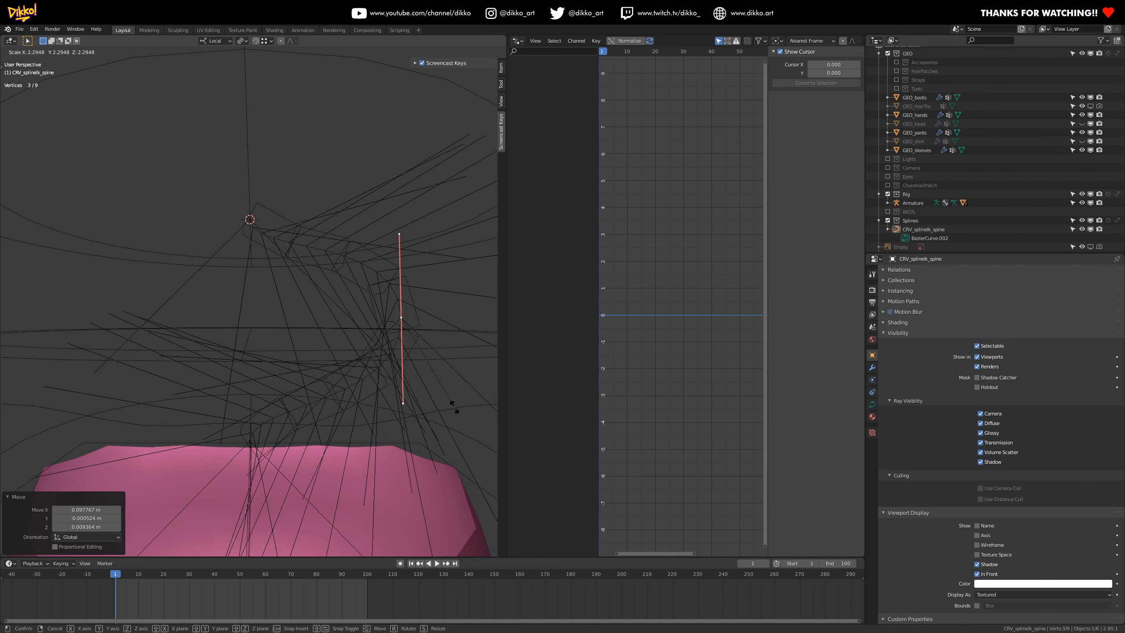
{"action": "right_click", "coordinate": [442, 385]}
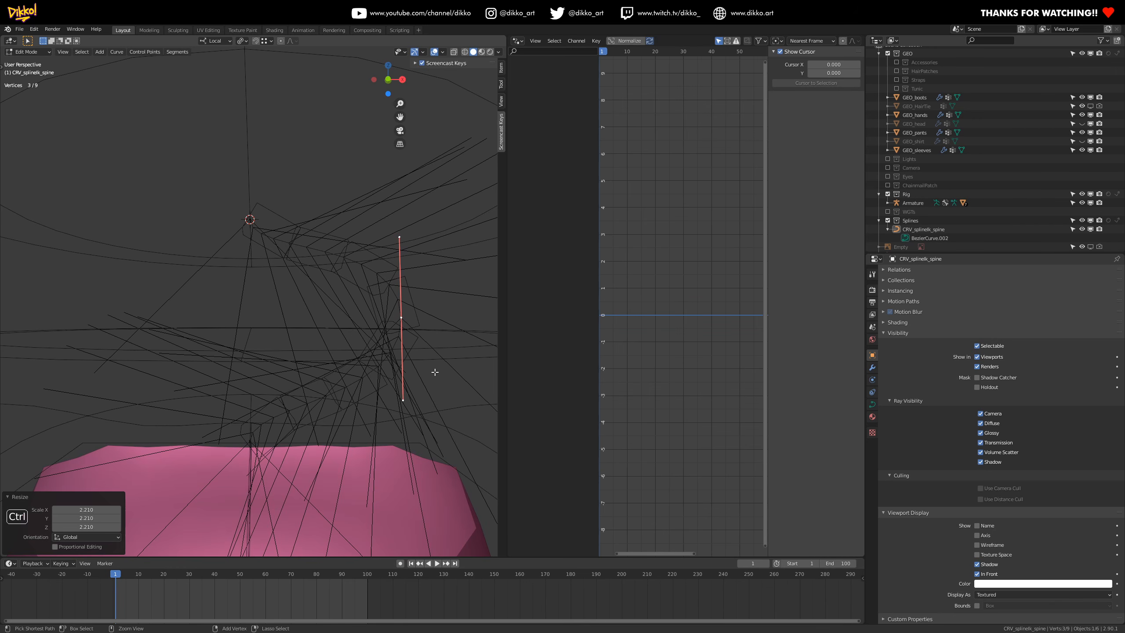
{"action": "key", "text": "ctrl+z"}
{"action": "key", "text": "ctrl+z"}
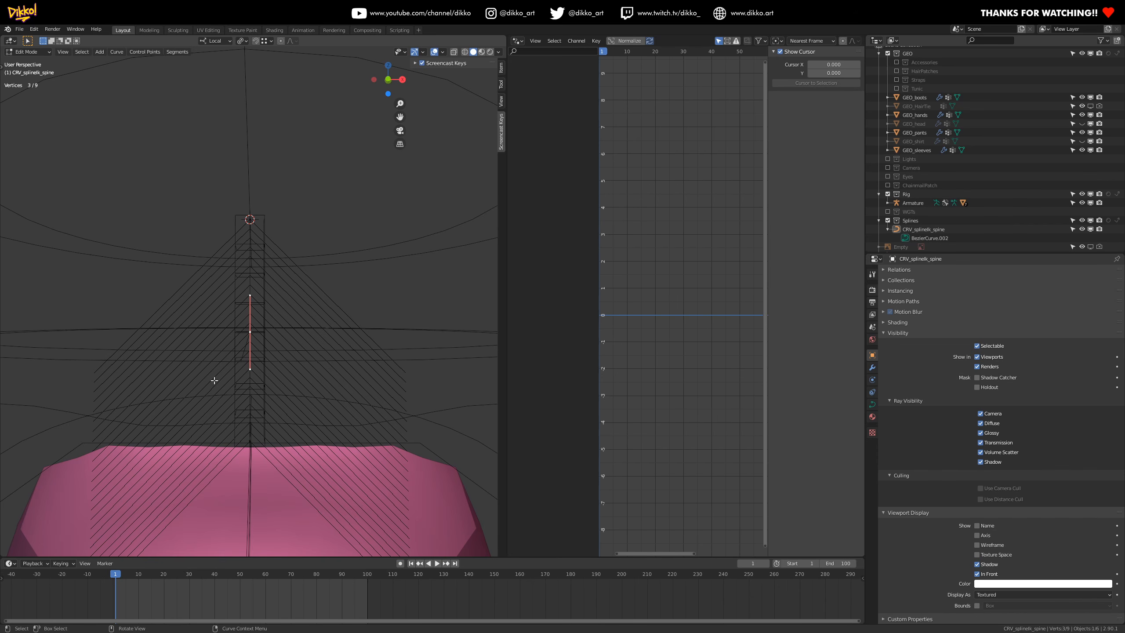
- Leave the curve's Edit Mode, select the armature and put it back in Pose Mode
{"action": "left_click", "coordinate": [32, 55]}
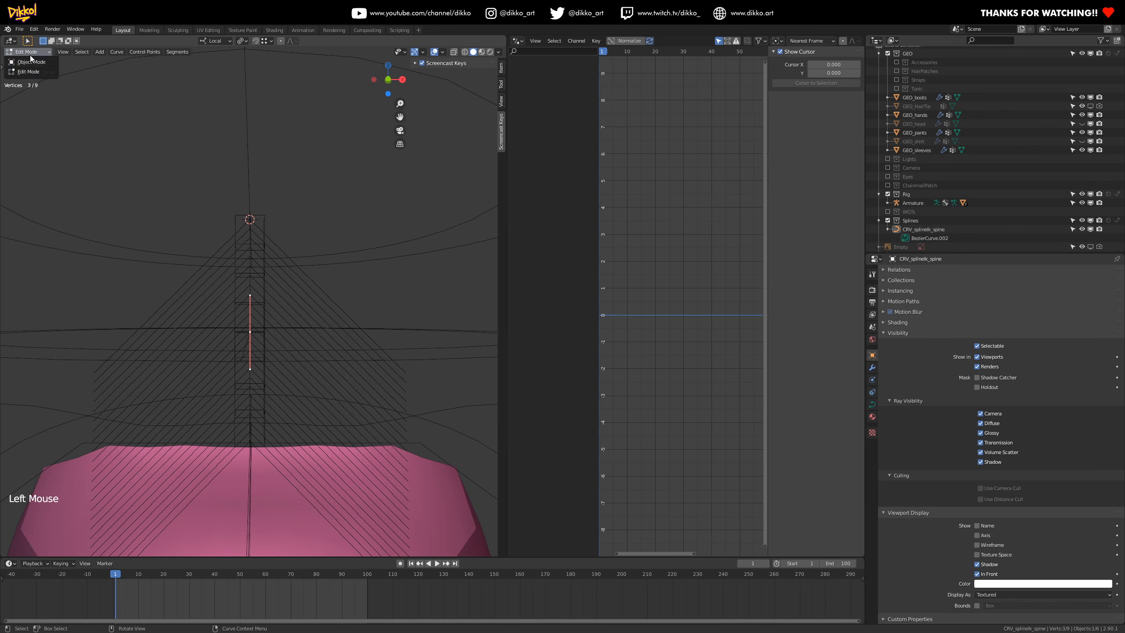
{"action": "left_click", "coordinate": [26, 63]}
{"action": "left_click", "coordinate": [264, 245]}
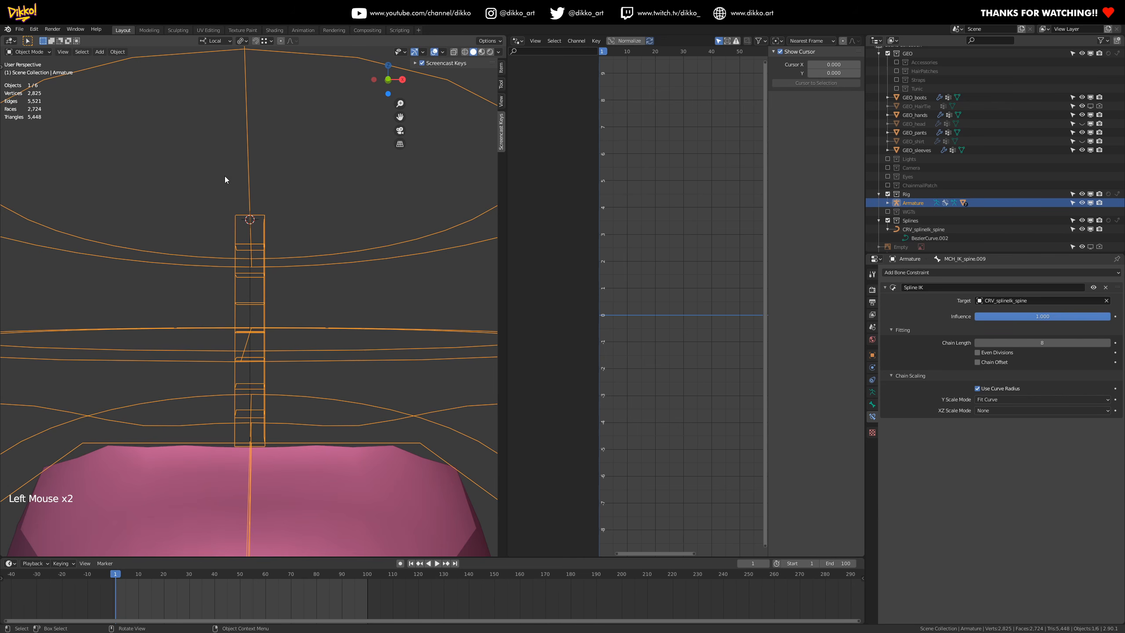
{"action": "left_click", "coordinate": [34, 52]}
{"action": "left_click", "coordinate": [29, 81]}
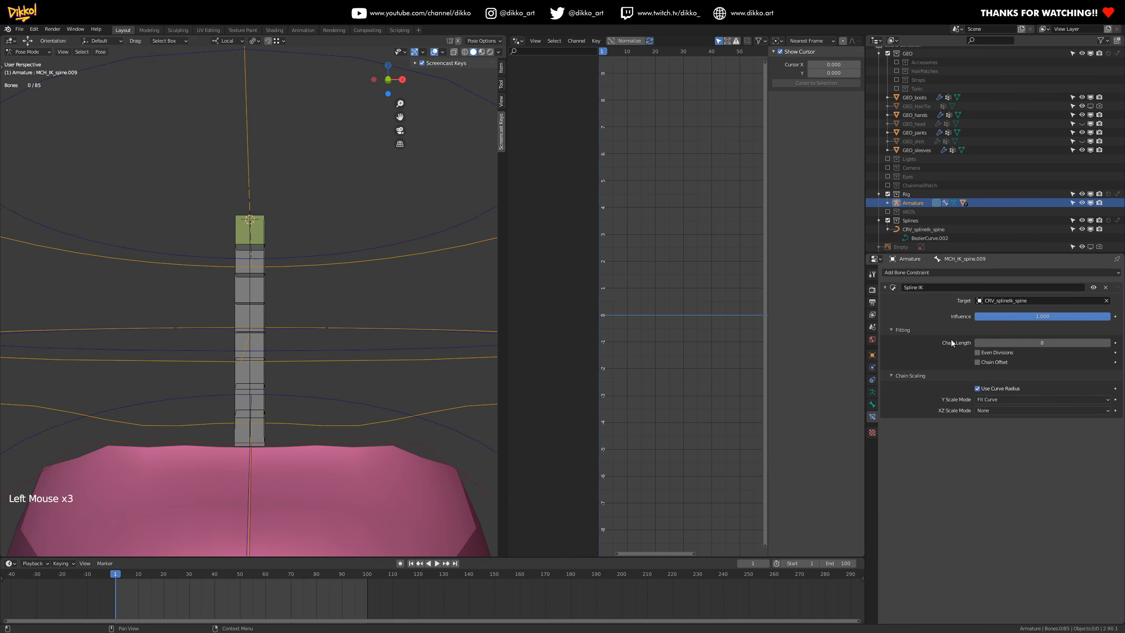
- Show only the armature's last bone layer, which holds the DEF bones
{"action": "left_click", "coordinate": [872, 391]}
{"action": "left_click", "coordinate": [1113, 326], "text": "shift"}
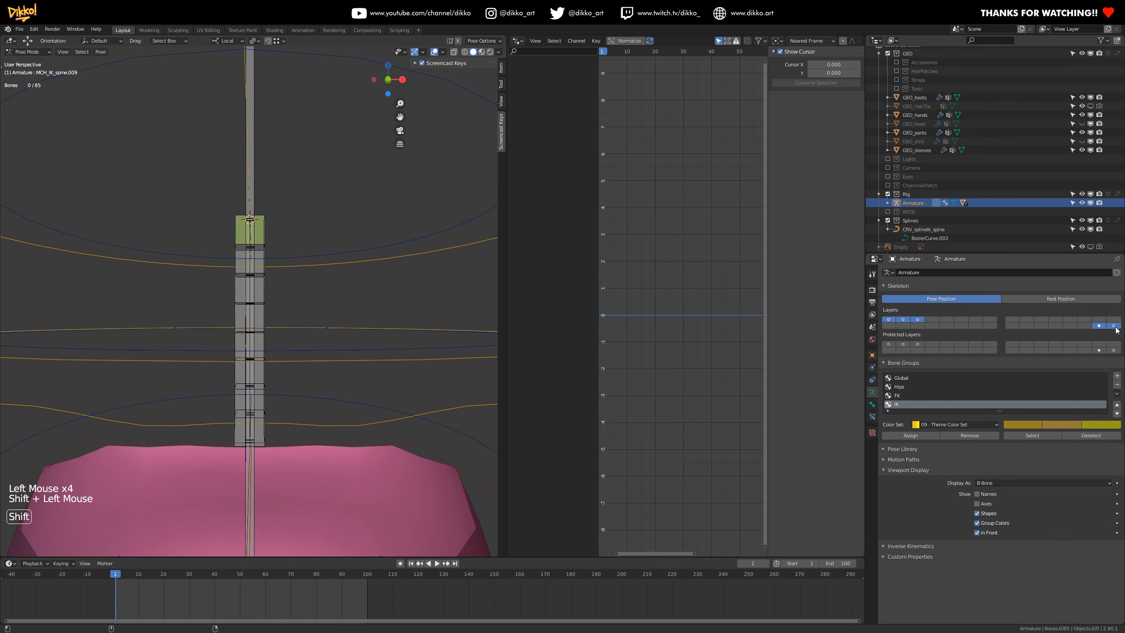
{"action": "left_click", "coordinate": [1113, 326]}
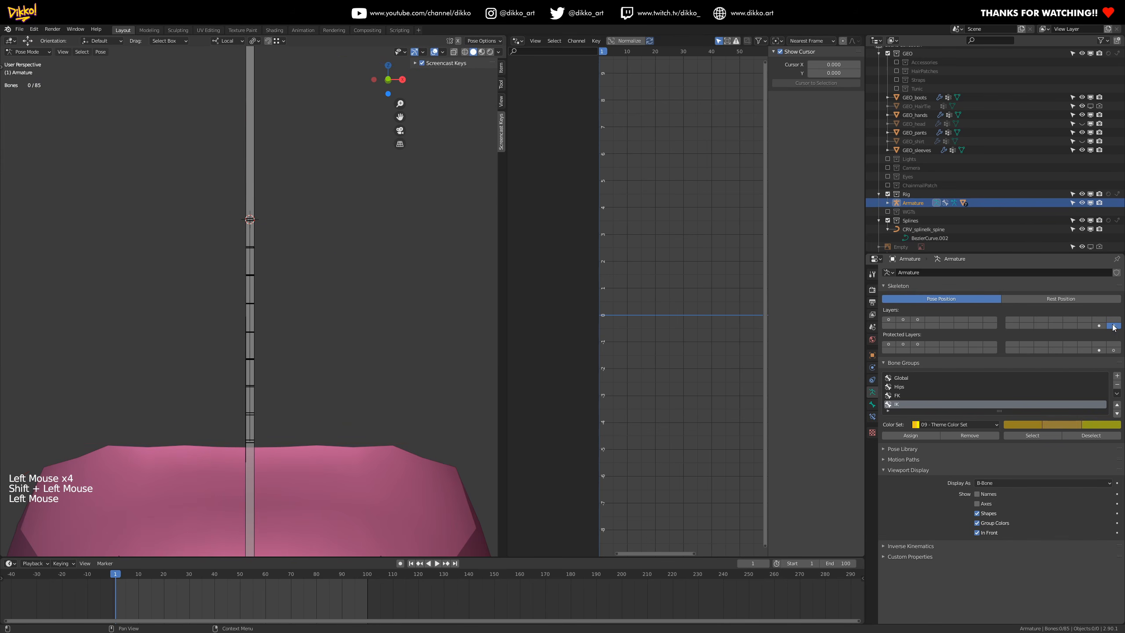
- Select the eight DEF_spine bones from the waist up to DEF_spine.009 and clear their parents in Edit Mode
{"action": "left_click", "coordinate": [250, 431]}
{"action": "left_click", "coordinate": [251, 401], "text": "shift"}
{"action": "left_click", "coordinate": [250, 372], "text": "shift"}
{"action": "left_click", "coordinate": [250, 344], "text": "shift"}
{"action": "left_click", "coordinate": [248, 314], "text": "shift"}
{"action": "left_click", "coordinate": [250, 276], "text": "shift"}
{"action": "left_click", "coordinate": [249, 261], "text": "shift"}
{"action": "left_click", "coordinate": [249, 234], "text": "shift"}
{"action": "middle_click_drag", "start_coordinate": [204, 420], "coordinate": [190, 209]}
{"action": "scroll", "coordinate": [179, 393], "scroll_direction": "down", "scroll_amount": 3}
{"action": "middle_click_drag", "start_coordinate": [180, 393], "coordinate": [276, 409]}
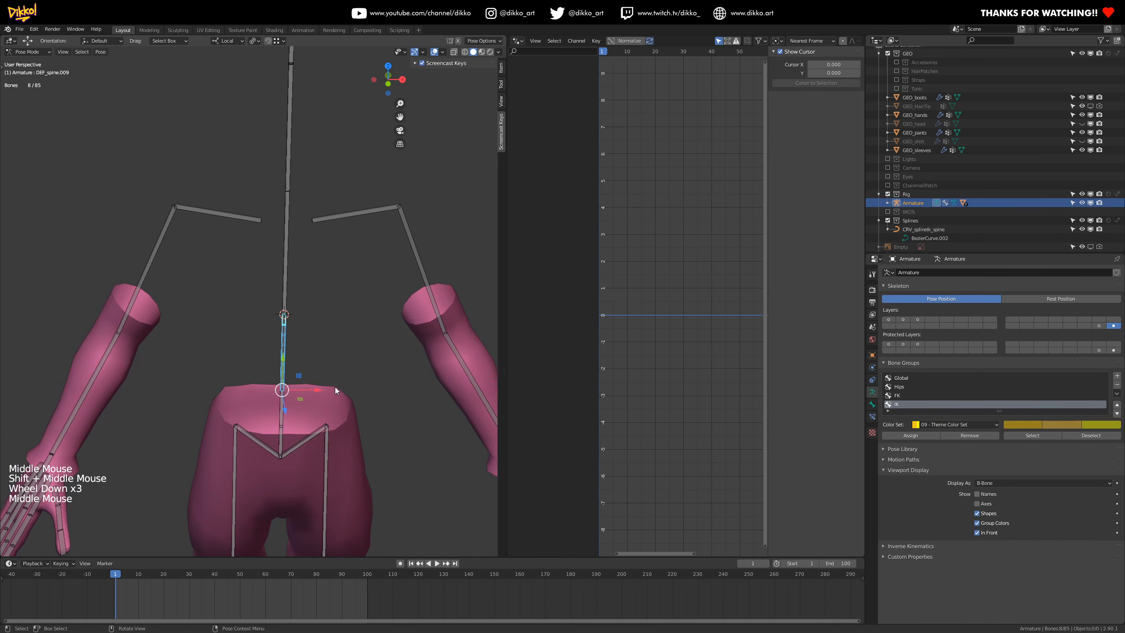
{"action": "scroll", "coordinate": [335, 387], "scroll_direction": "up", "scroll_amount": 2}
{"action": "key", "text": "Tab"}
{"action": "middle_click_drag", "start_coordinate": [333, 344], "coordinate": [261, 284]}
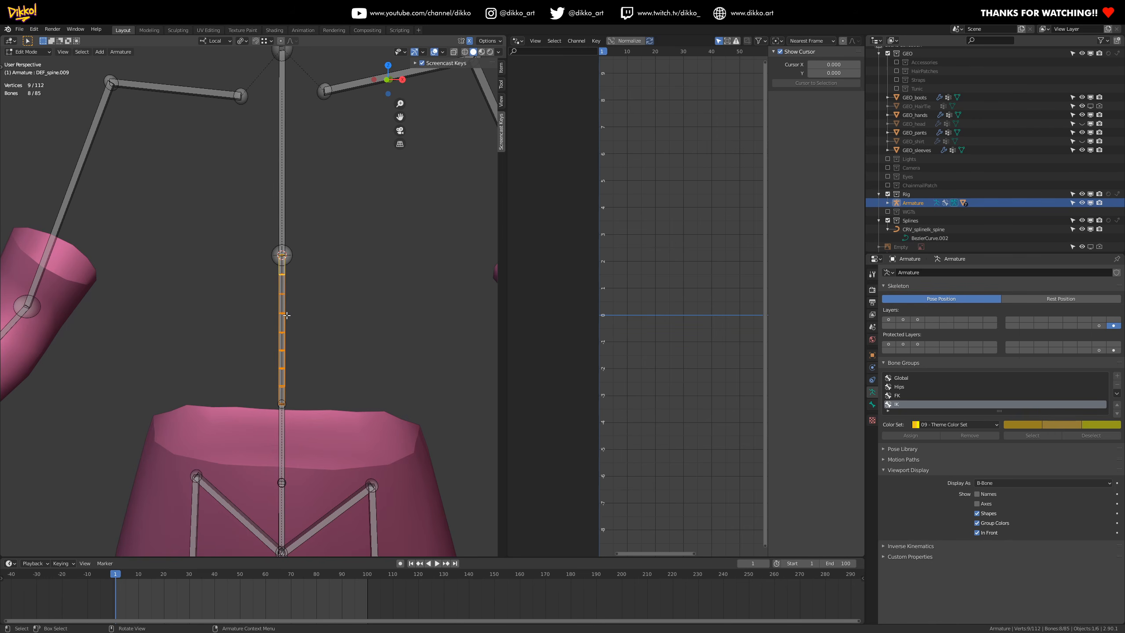
{"action": "key", "text": "alt+p"}
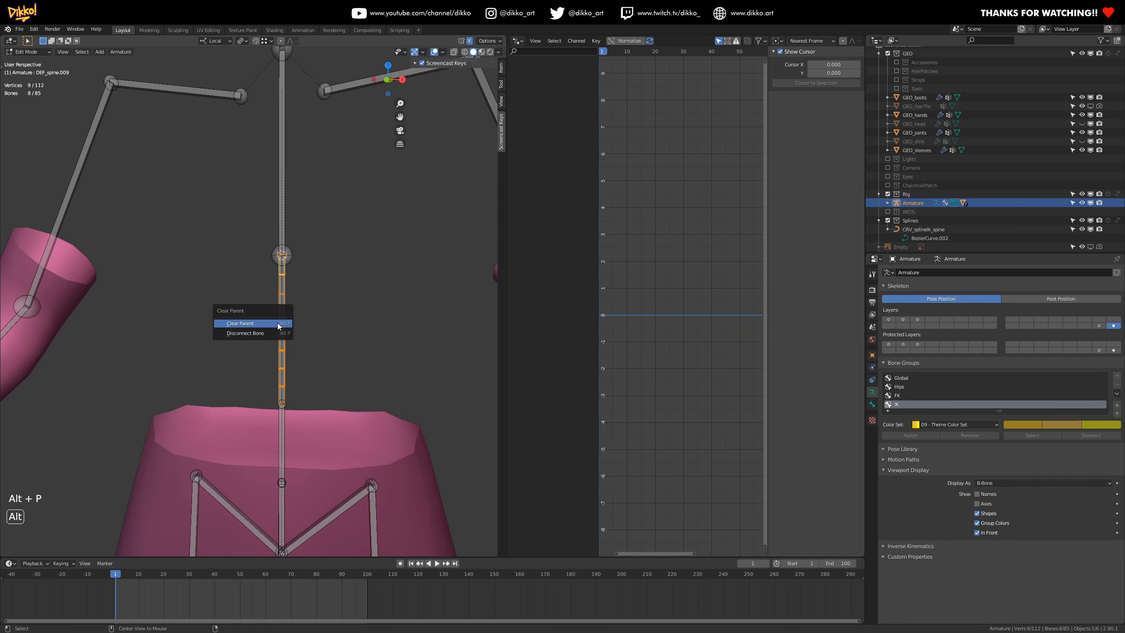
{"action": "left_click", "coordinate": [279, 324]}
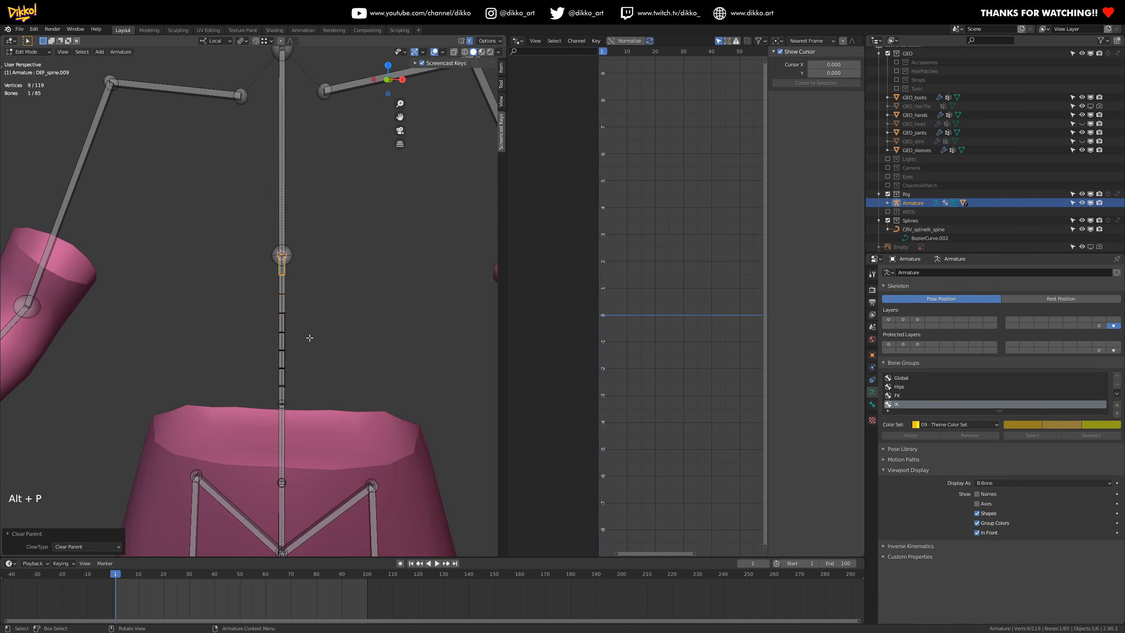
- Inspect the unparented DEF spine bones individually in Edit Mode, going up and down the chain
{"action": "left_click", "coordinate": [282, 392]}
{"action": "left_click", "coordinate": [283, 375]}
{"action": "left_click", "coordinate": [282, 355]}
{"action": "left_click", "coordinate": [282, 339]}
{"action": "left_click", "coordinate": [281, 320]}
{"action": "left_click", "coordinate": [281, 320]}
{"action": "left_click", "coordinate": [281, 319]}
{"action": "left_click", "coordinate": [281, 319]}
{"action": "left_click", "coordinate": [281, 318]}
{"action": "left_click", "coordinate": [281, 323]}
{"action": "left_click", "coordinate": [281, 338]}
{"action": "left_click", "coordinate": [281, 382]}
{"action": "left_click", "coordinate": [281, 398]}
{"action": "left_click", "coordinate": [282, 398]}
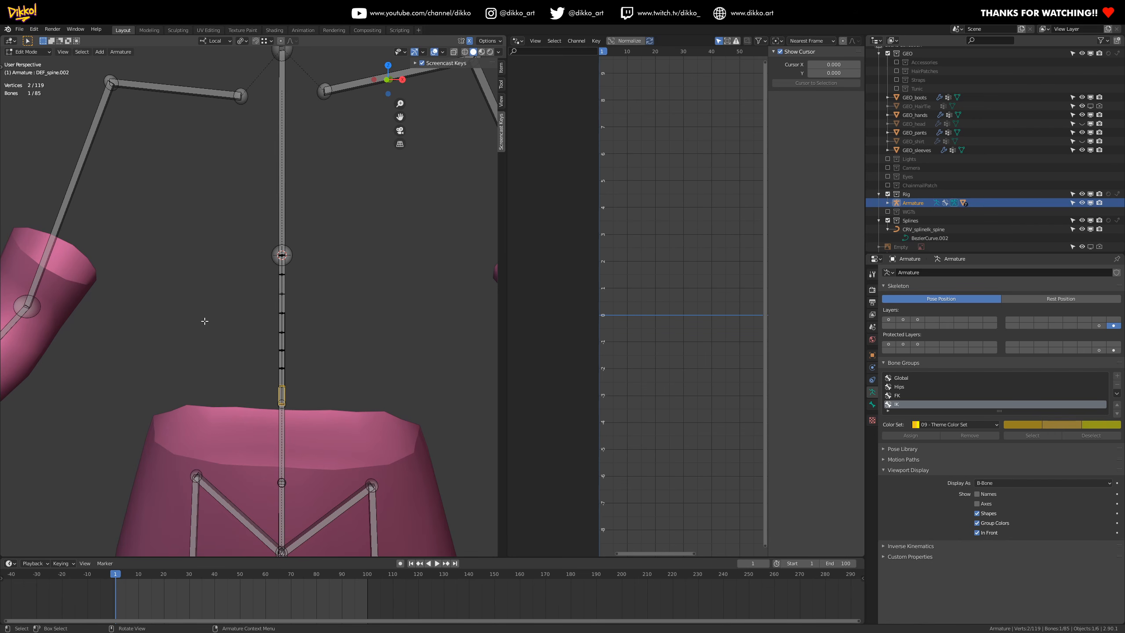
- Return the armature to Pose Mode and also show the second-to-last bone layer with the MCH_IK spine bones
{"action": "left_click", "coordinate": [20, 52]}
{"action": "left_click", "coordinate": [23, 80]}
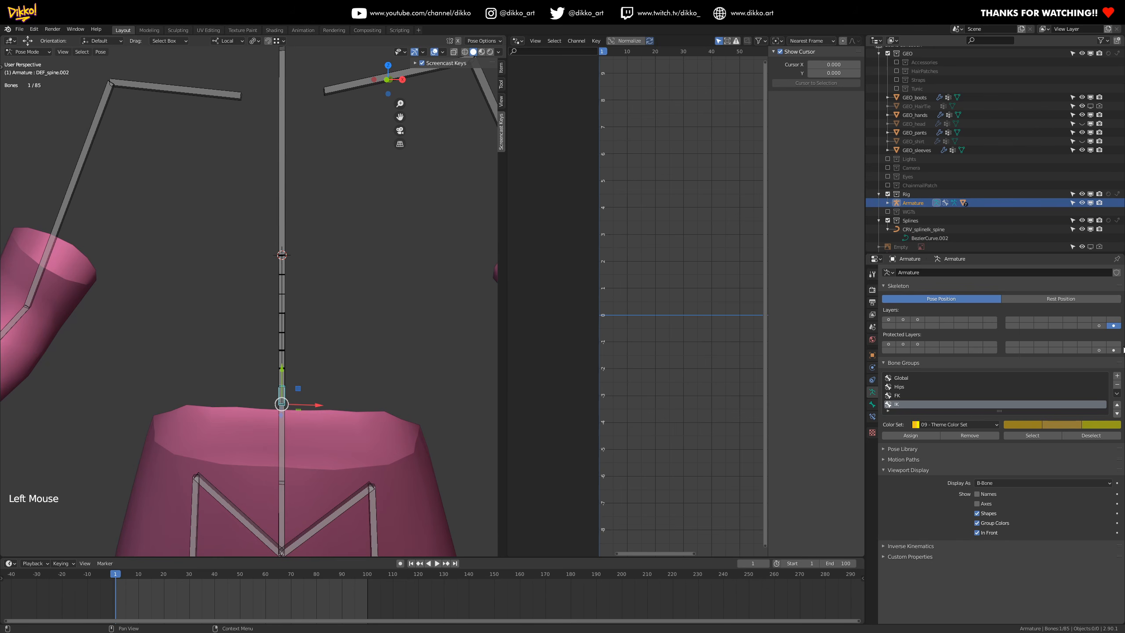
{"action": "left_click", "coordinate": [1098, 325], "text": "shift"}
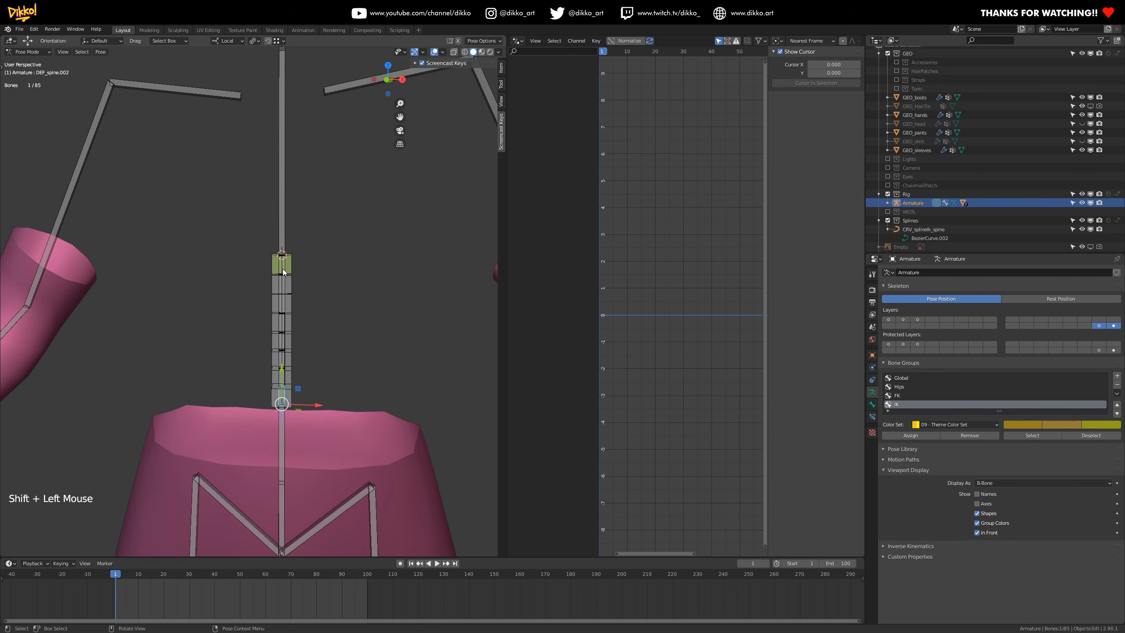
- Add a Copy Transforms constraint to DEF_spine.002, targeting MCH_IK_spine.002
{"action": "scroll", "coordinate": [310, 413], "scroll_direction": "up", "scroll_amount": 2}
{"action": "middle_click_drag", "start_coordinate": [334, 415], "coordinate": [385, 333], "text": "shift"}
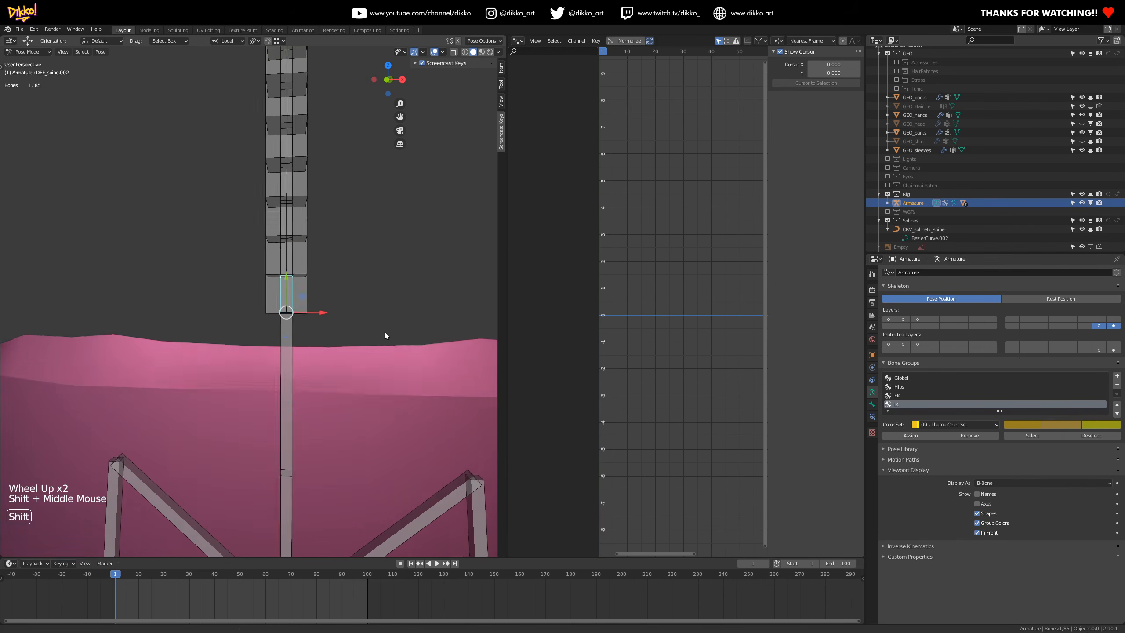
{"action": "scroll", "coordinate": [334, 314], "scroll_direction": "up", "scroll_amount": 1}
{"action": "left_click", "coordinate": [331, 271]}
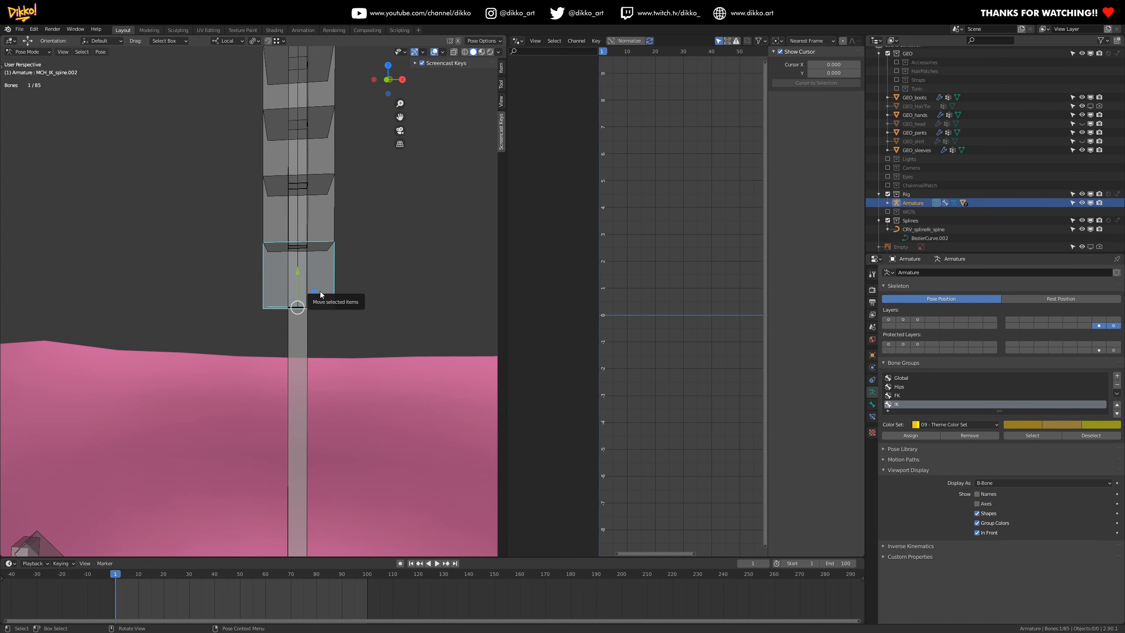
{"action": "left_click_drag", "start_coordinate": [357, 259], "coordinate": [328, 291]}
{"action": "left_click", "coordinate": [305, 271], "text": "shift"}
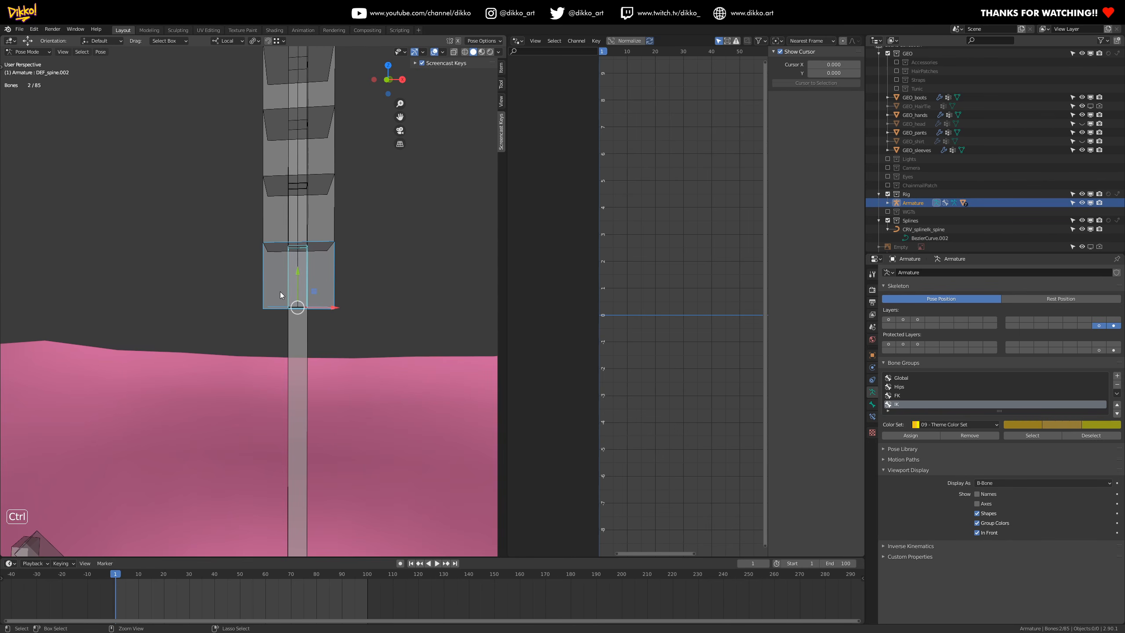
{"action": "key", "text": "shift+ctrl+c"}
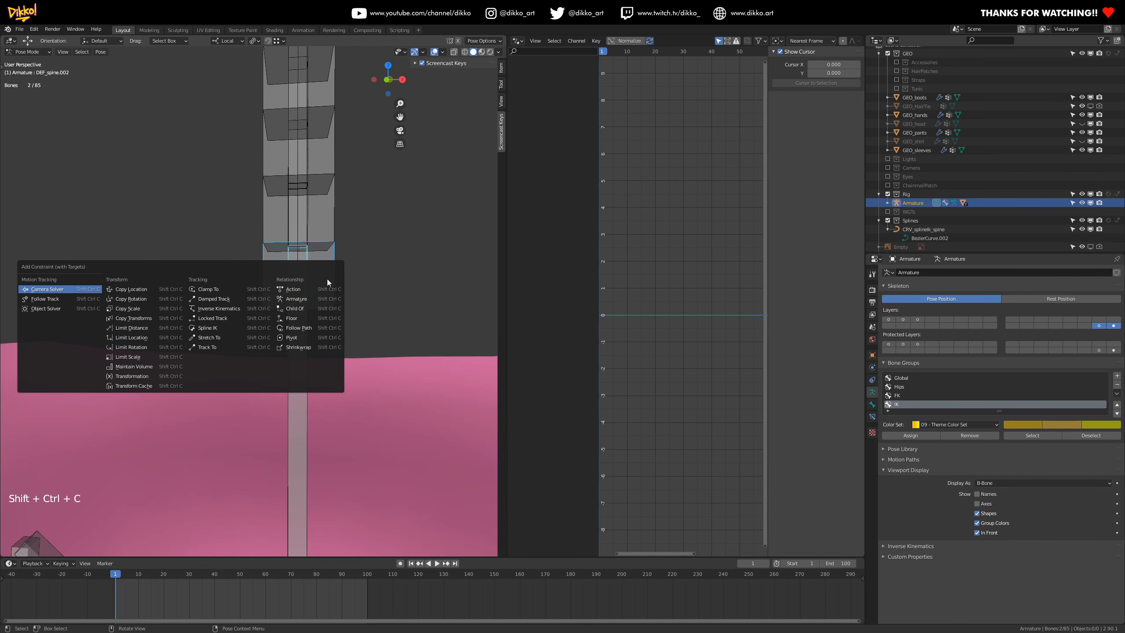
{"action": "left_click", "coordinate": [151, 318]}
- Add Copy Transforms constraints to DEF_spine.003 and DEF_spine.004, each targeting its matching MCH_IK bone
{"action": "left_click_drag", "start_coordinate": [327, 209], "coordinate": [320, 210]}
{"action": "left_click", "coordinate": [304, 209], "text": "shift"}
{"action": "key", "text": "ctrl+shift+c"}
{"action": "left_click", "coordinate": [306, 208]}
{"action": "middle_click_drag", "start_coordinate": [322, 196], "coordinate": [371, 221], "text": "shift"}
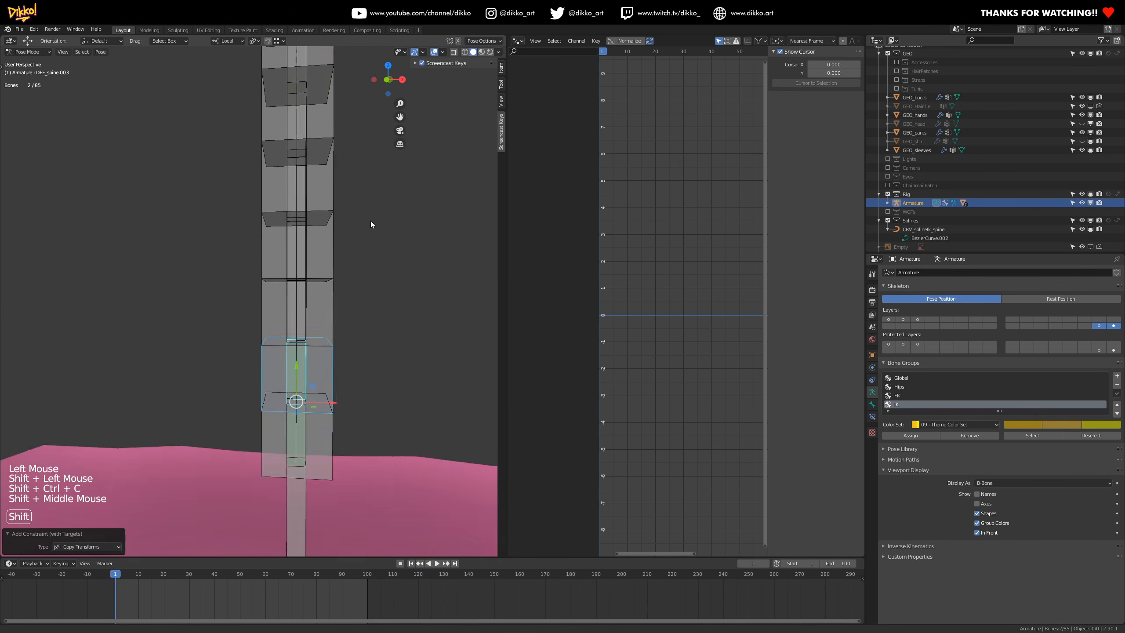
{"action": "left_click", "coordinate": [346, 357]}
{"action": "left_click", "coordinate": [309, 344], "text": "shift"}
{"action": "key", "text": "ctrl+shift+c"}
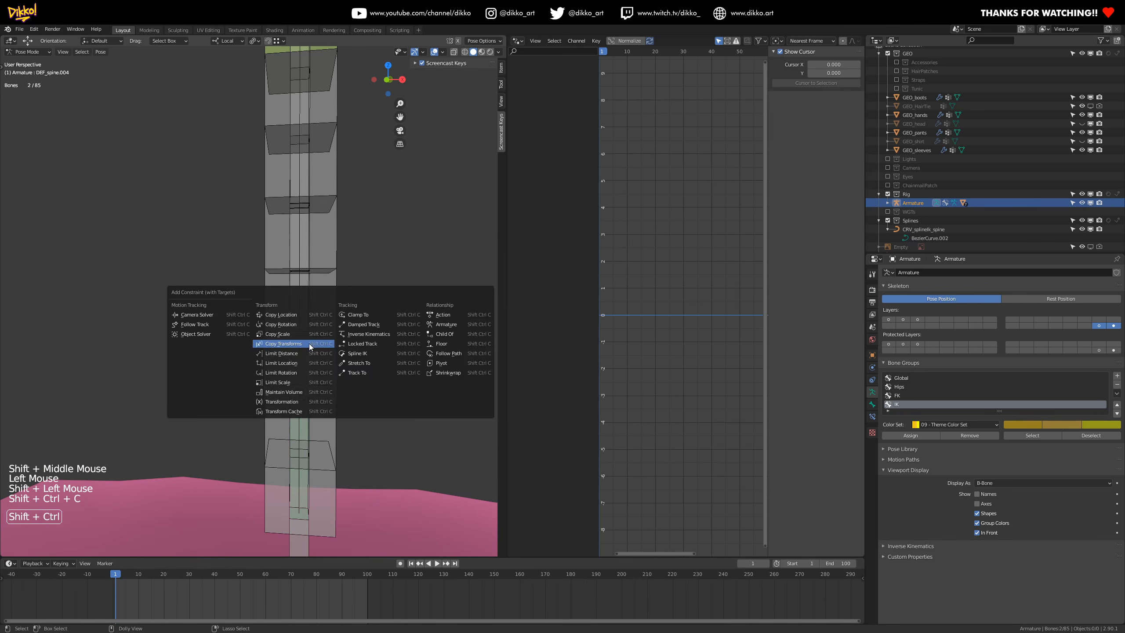
{"action": "left_click", "coordinate": [308, 343]}
- Constrain DEF_spine.005, .006 and .007 to their matching MCH_IK bones with Copy Transforms
{"action": "left_click", "coordinate": [303, 292]}
{"action": "left_click", "coordinate": [309, 283], "text": "shift"}
{"action": "key", "text": "ctrl+shift+c"}
{"action": "left_click", "coordinate": [308, 283]}
{"action": "left_click", "coordinate": [325, 251]}
{"action": "left_click", "coordinate": [308, 225], "text": "shift"}
{"action": "key", "text": "ctrl+shift+c"}
{"action": "left_click", "coordinate": [310, 223]}
{"action": "left_click_drag", "start_coordinate": [360, 165], "coordinate": [312, 167]}
{"action": "left_click", "coordinate": [307, 166], "text": "shift"}
{"action": "key", "text": "ctrl+shift+c"}
{"action": "left_click", "coordinate": [311, 160]}
- Add Copy Transforms constraints to the top two spine bones, DEF_spine.008 and DEF_spine.009, targeting their MCH_IK counterparts
{"action": "middle_click_drag", "start_coordinate": [310, 167], "coordinate": [331, 214], "text": "shift"}
{"action": "left_click", "coordinate": [327, 277]}
{"action": "left_click", "coordinate": [306, 273], "text": "shift"}
{"action": "key", "text": "ctrl+shift+c"}
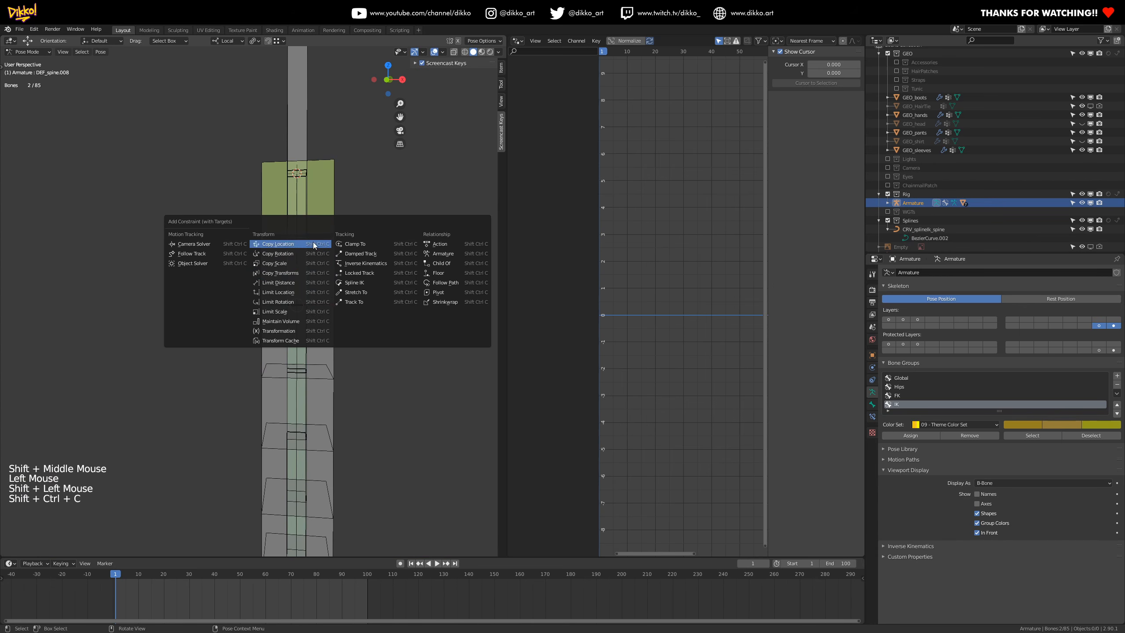
{"action": "left_click", "coordinate": [288, 274]}
{"action": "left_click", "coordinate": [306, 202], "text": "shift"}
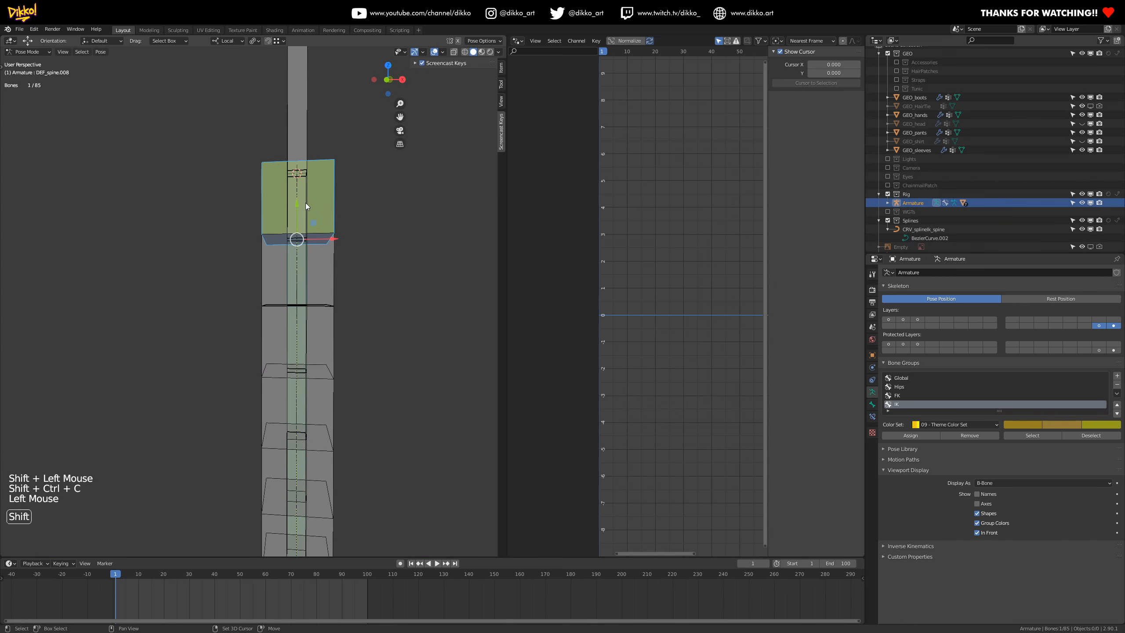
{"action": "key", "text": "ctrl+shift+c"}
{"action": "left_click", "coordinate": [307, 202]}
{"action": "scroll", "coordinate": [307, 202], "scroll_direction": "down", "scroll_amount": 3}
{"action": "middle_click_drag", "start_coordinate": [307, 202], "coordinate": [296, 446]}
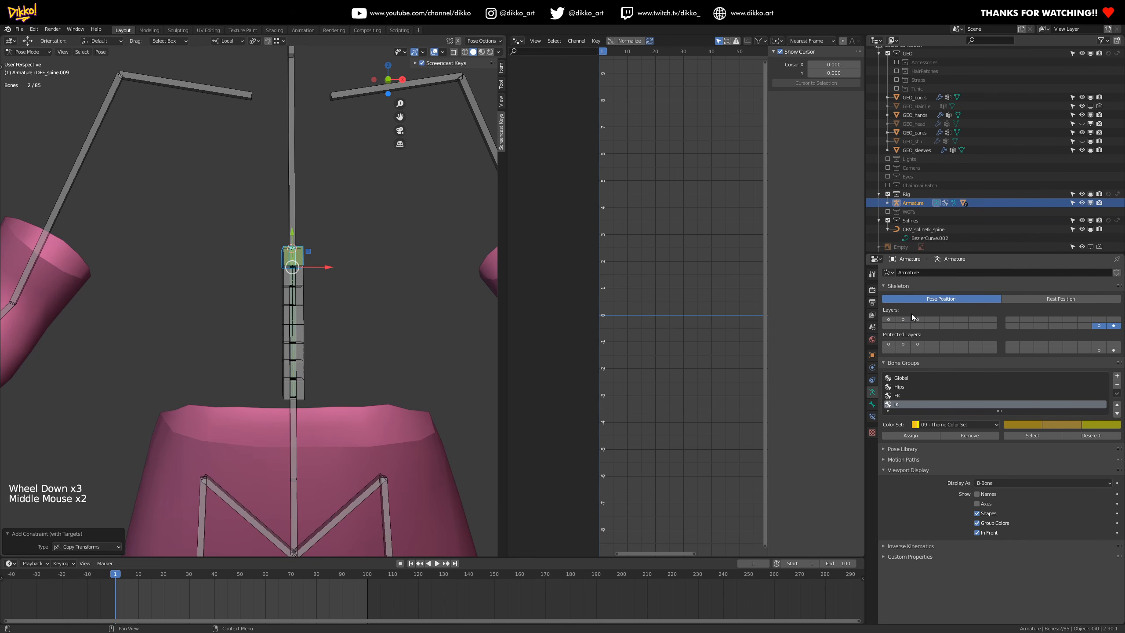
- Test the spine curve by moving its top control point about -0.06 m in X and 0.10 m in Z, and undo the move
{"action": "left_click", "coordinate": [917, 239]}
{"action": "left_click", "coordinate": [918, 239]}
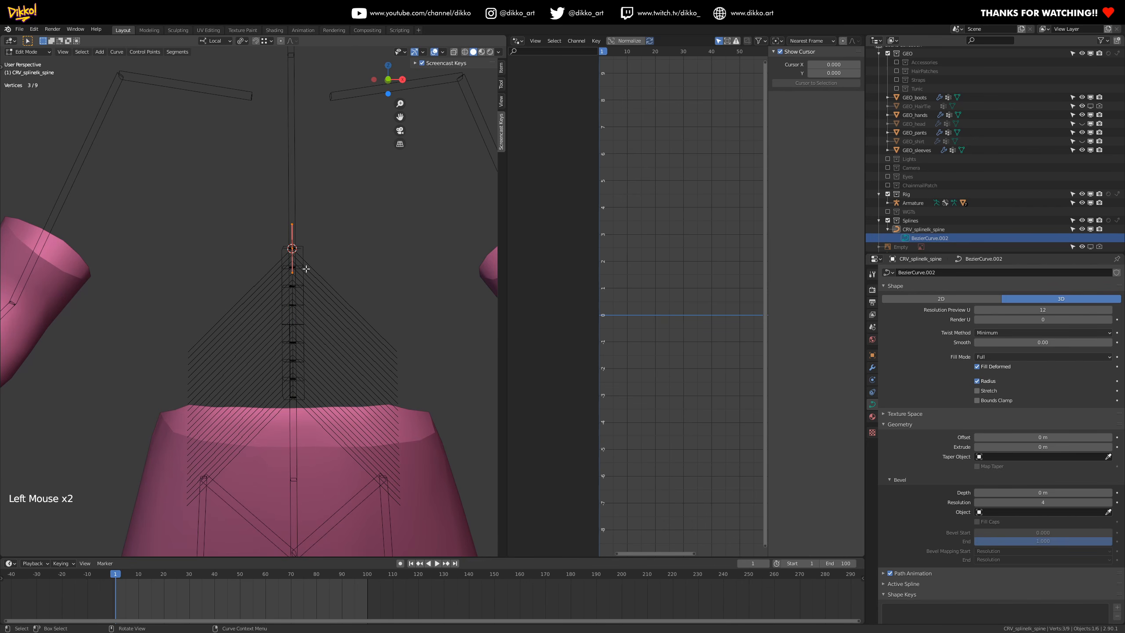
{"action": "left_click", "coordinate": [292, 249]}
{"action": "key", "text": "g"}
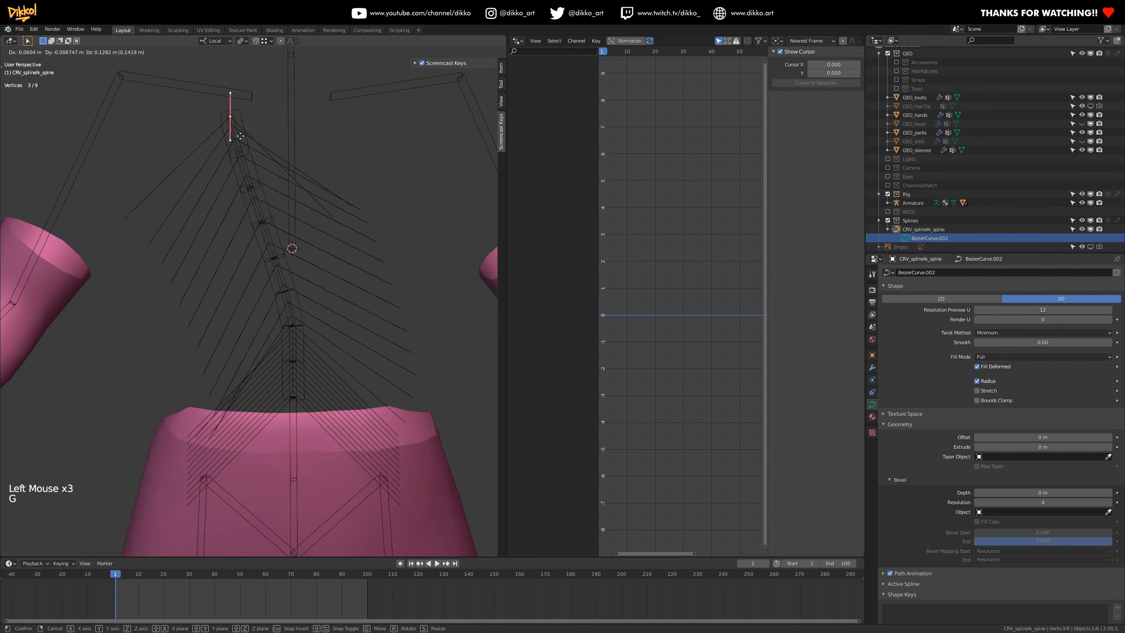
{"action": "left_click", "coordinate": [240, 162]}
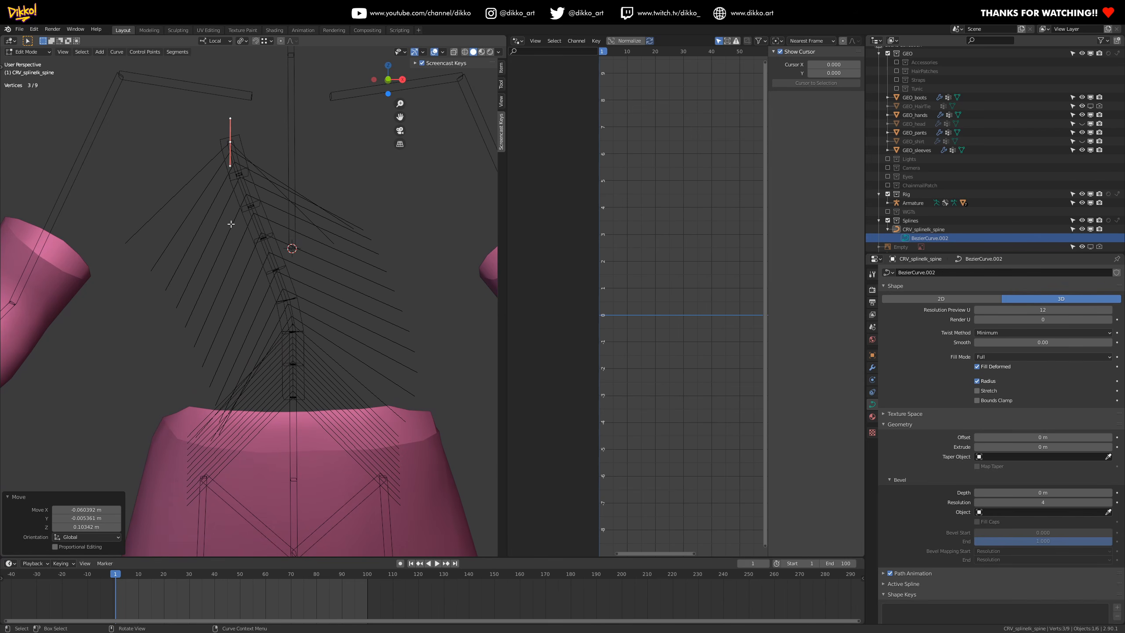
{"action": "key", "text": "ctrl+z"}
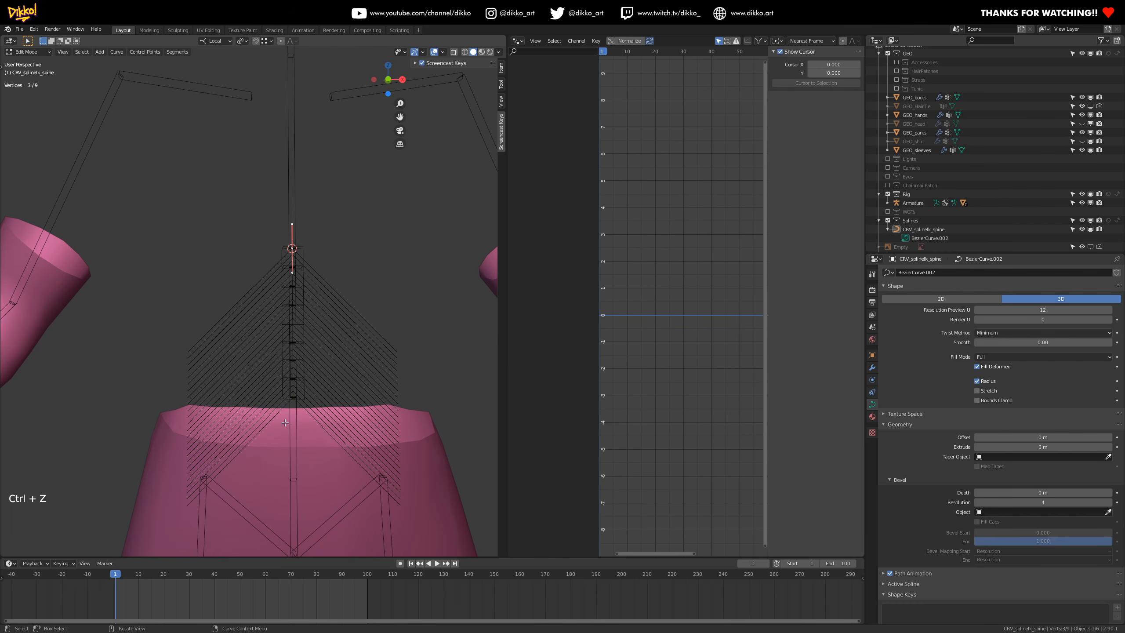
- Leave the curve's Edit Mode and unhide the hidden head and shirt meshes
{"action": "left_click", "coordinate": [20, 57]}
{"action": "left_click", "coordinate": [16, 53]}
{"action": "left_click", "coordinate": [16, 64]}
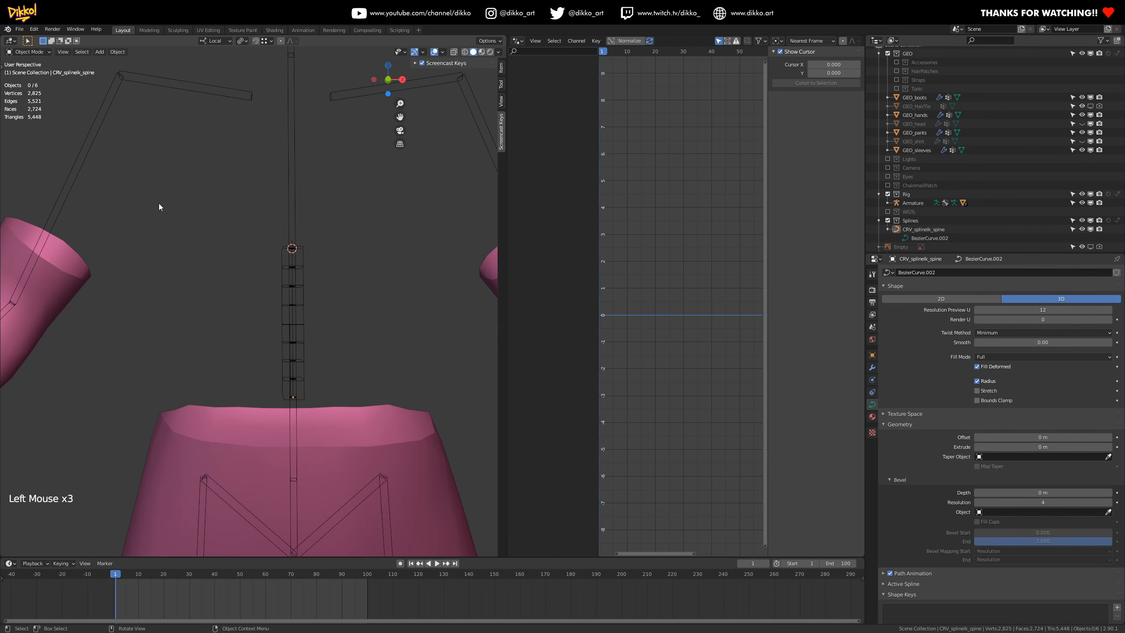
{"action": "key", "text": "alt+h"}
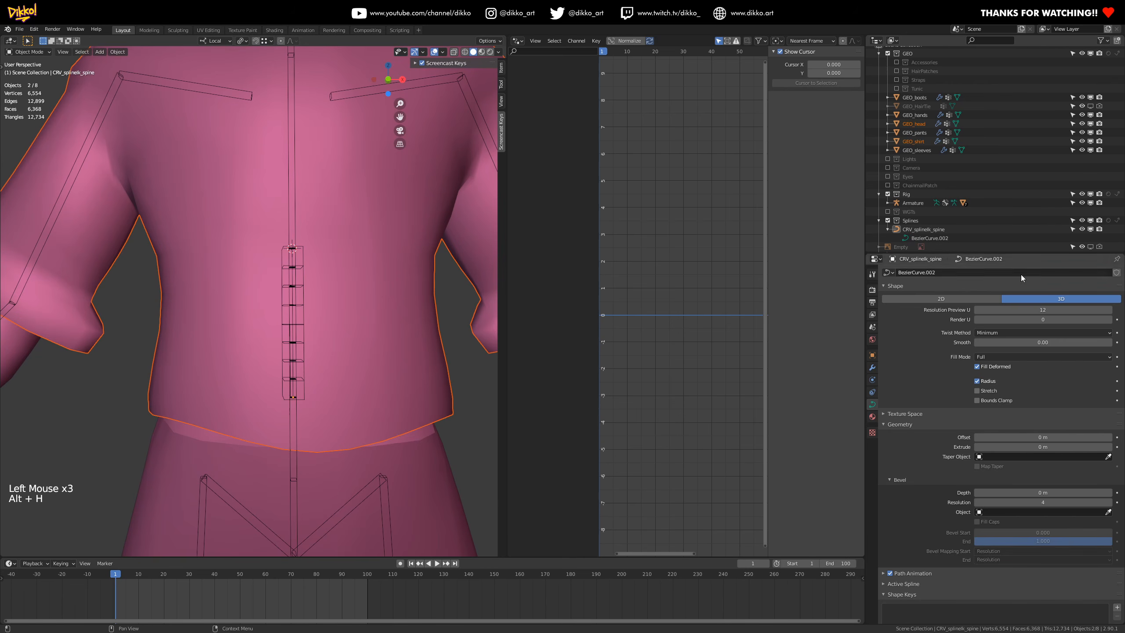
- Test the shirt's deformation by moving the curve's top control point about 0.05 m up and sideways, and undo the move
{"action": "left_click", "coordinate": [929, 239]}
{"action": "left_click", "coordinate": [247, 229]}
{"action": "left_click", "coordinate": [292, 249]}
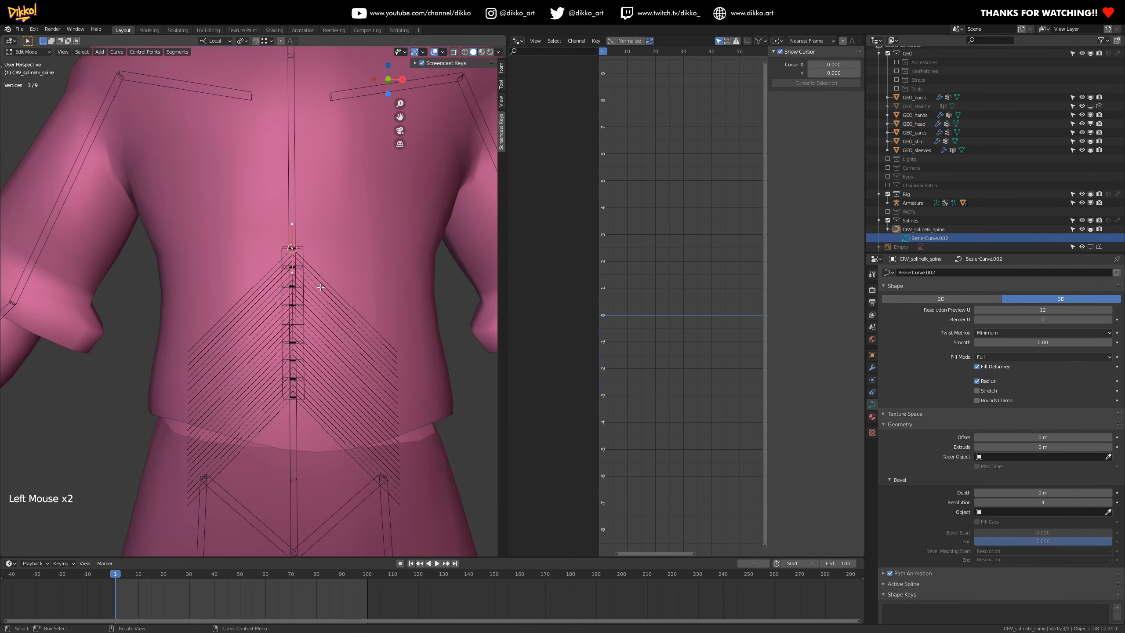
{"action": "key", "text": "g"}
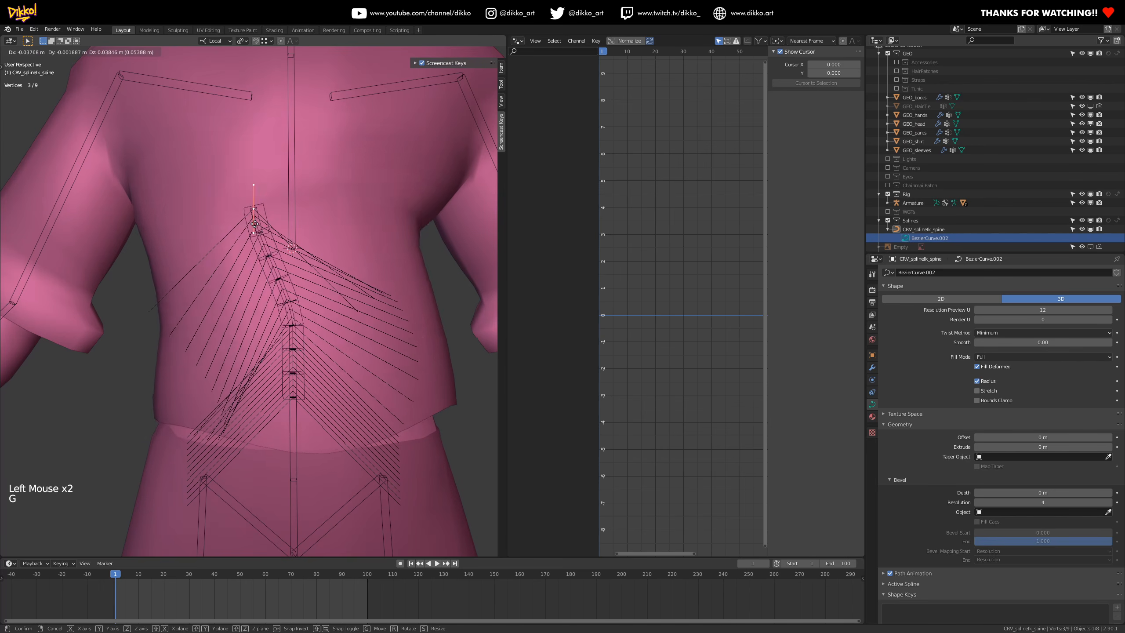
{"action": "key", "text": "ctrl+z"}
- Test the curve's middle and bottom control points by moving each about 0.025 m, undoing both moves
{"action": "left_click", "coordinate": [331, 352]}
{"action": "left_click", "coordinate": [300, 341]}
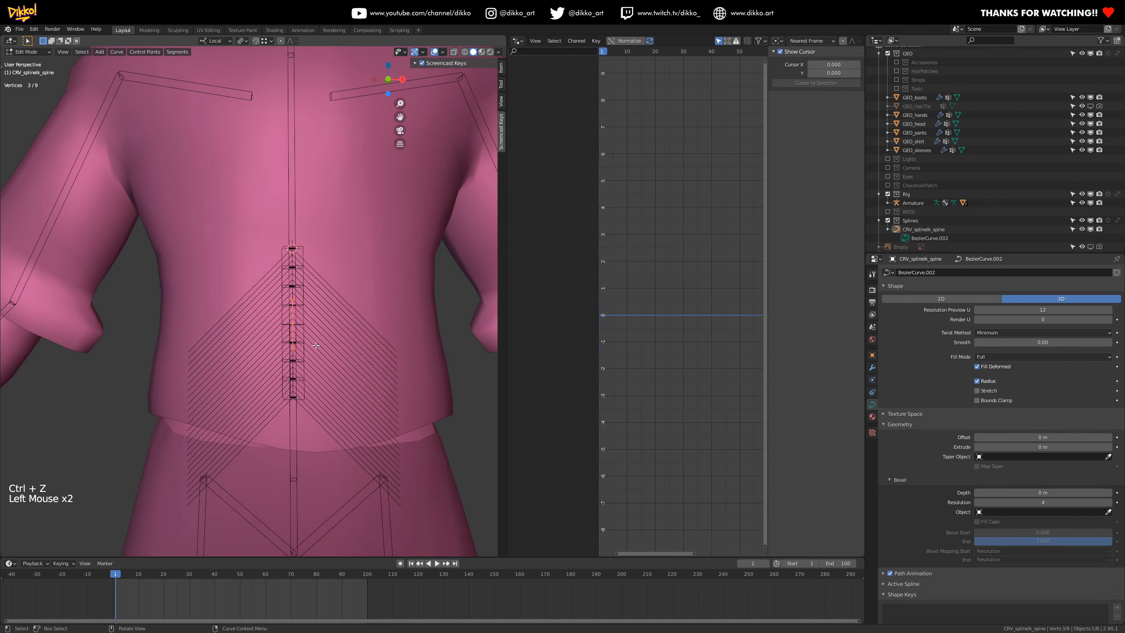
{"action": "key", "text": "g"}
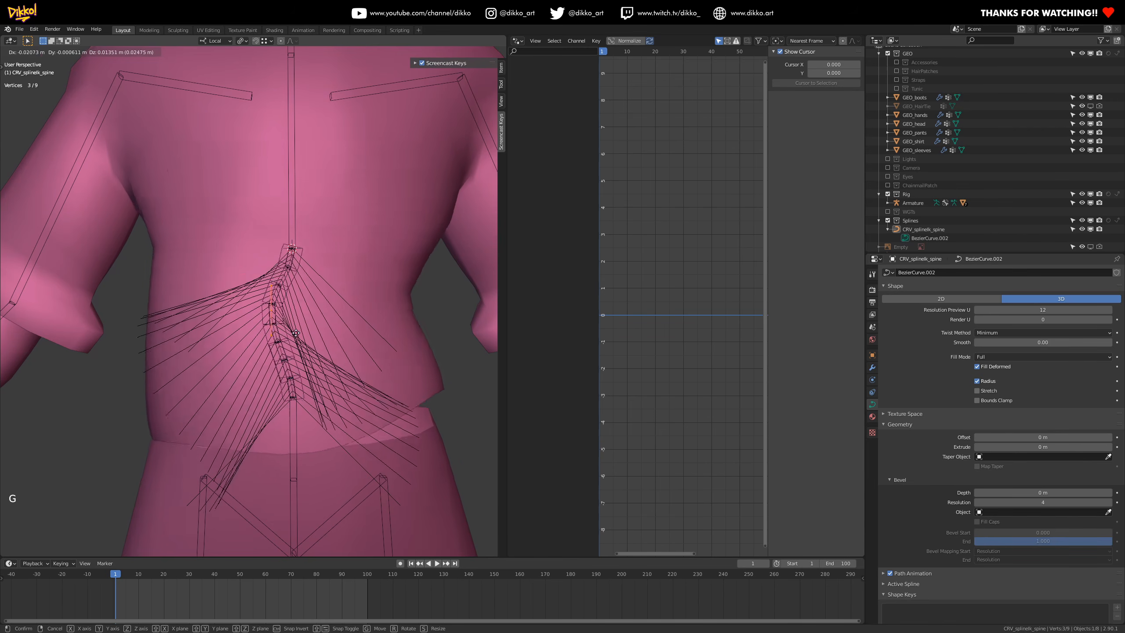
{"action": "key", "text": "ctrl+z"}
{"action": "left_click", "coordinate": [278, 389]}
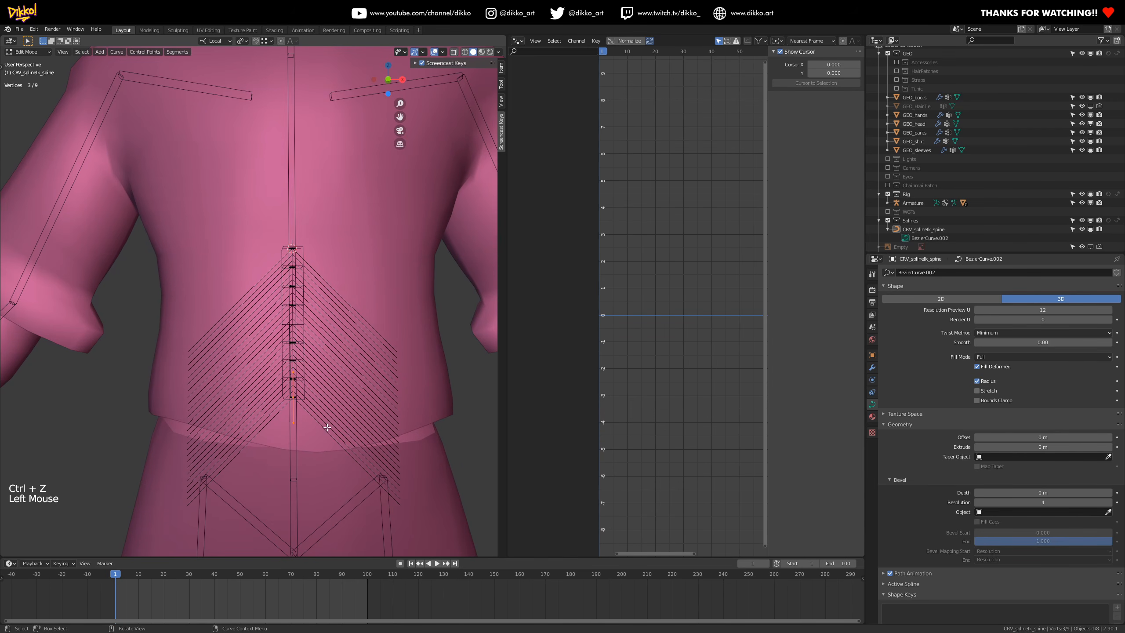
{"action": "key", "text": "g"}
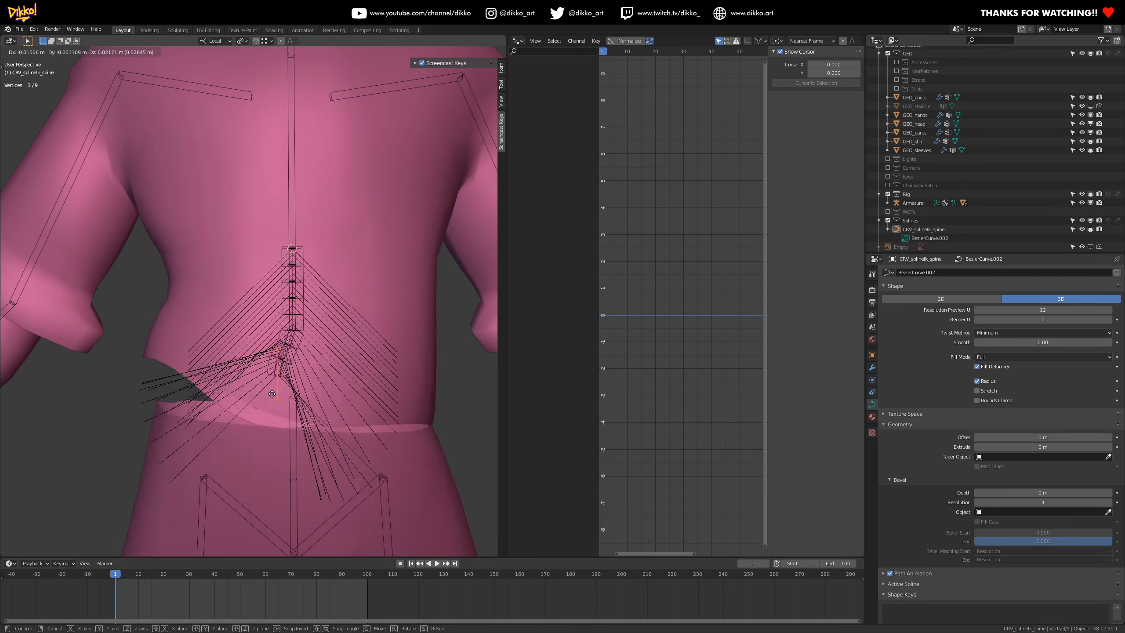
{"action": "left_click", "coordinate": [293, 397]}
{"action": "key", "text": "ctrl+z"}
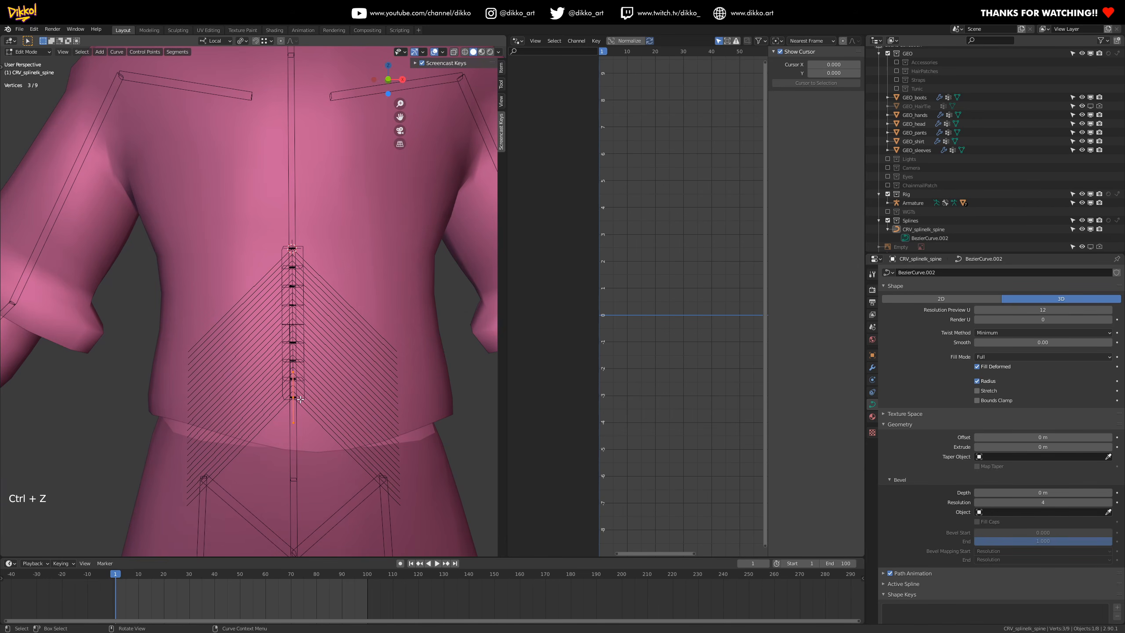
{"action": "left_click_drag", "start_coordinate": [272, 364], "coordinate": [334, 438]}
{"action": "left_click_drag", "start_coordinate": [272, 288], "coordinate": [322, 343]}
{"action": "left_click_drag", "start_coordinate": [272, 230], "coordinate": [325, 275]}
{"action": "left_click_drag", "start_coordinate": [272, 311], "coordinate": [344, 436]}
{"action": "left_click_drag", "start_coordinate": [266, 375], "coordinate": [357, 455]}
{"action": "left_click_drag", "start_coordinate": [261, 352], "coordinate": [374, 455]}
{"action": "left_click", "coordinate": [359, 461]}
- Leave the curve's Edit Mode, select the armature and put it in Pose Mode
{"action": "left_click", "coordinate": [27, 53]}
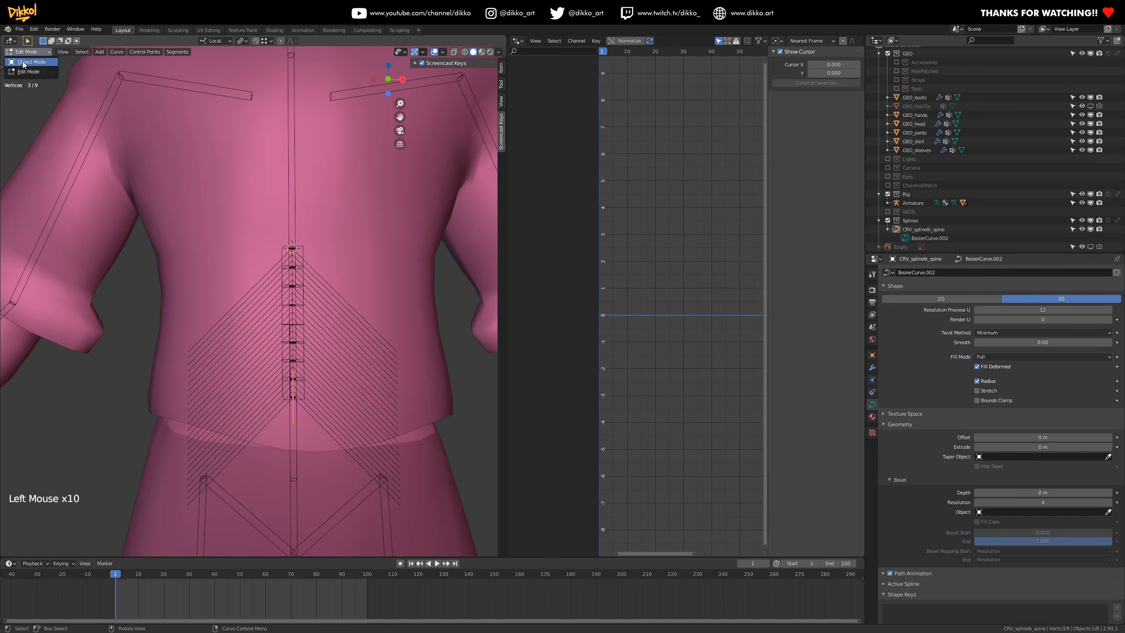
{"action": "left_click", "coordinate": [23, 62]}
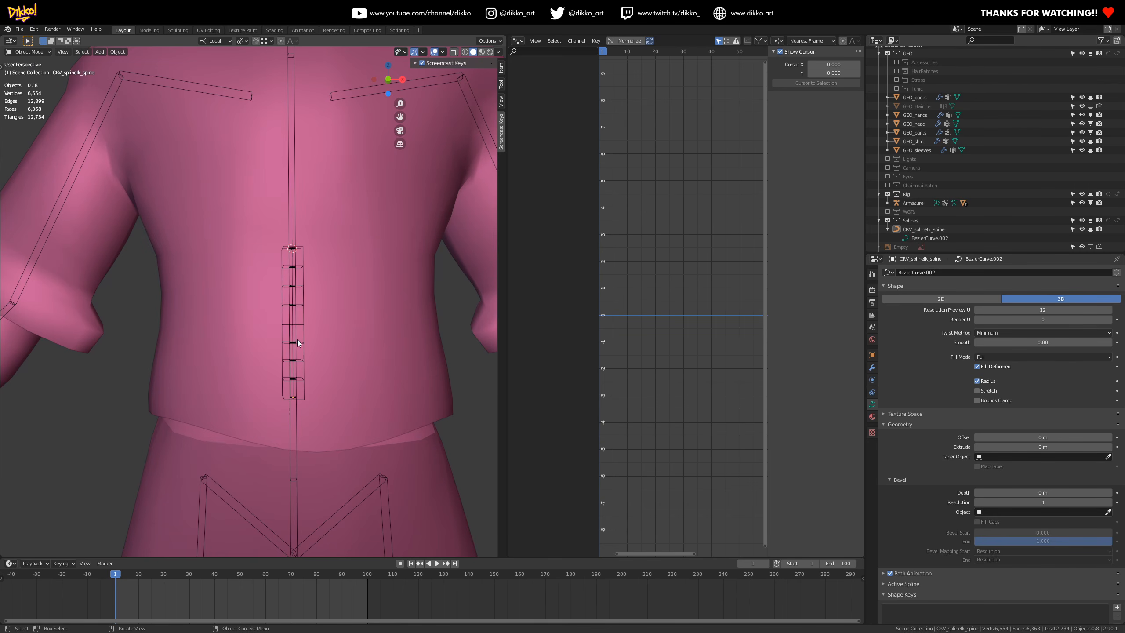
{"action": "middle_click", "coordinate": [275, 329]}
{"action": "left_click", "coordinate": [292, 285]}
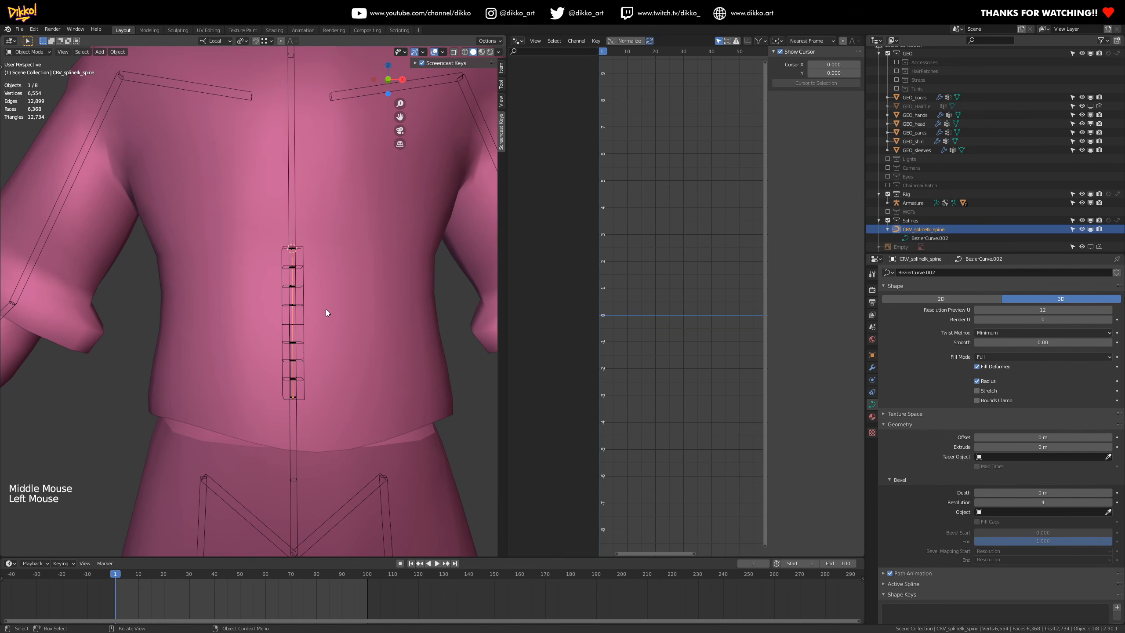
{"action": "left_click", "coordinate": [303, 296]}
{"action": "left_click", "coordinate": [27, 52]}
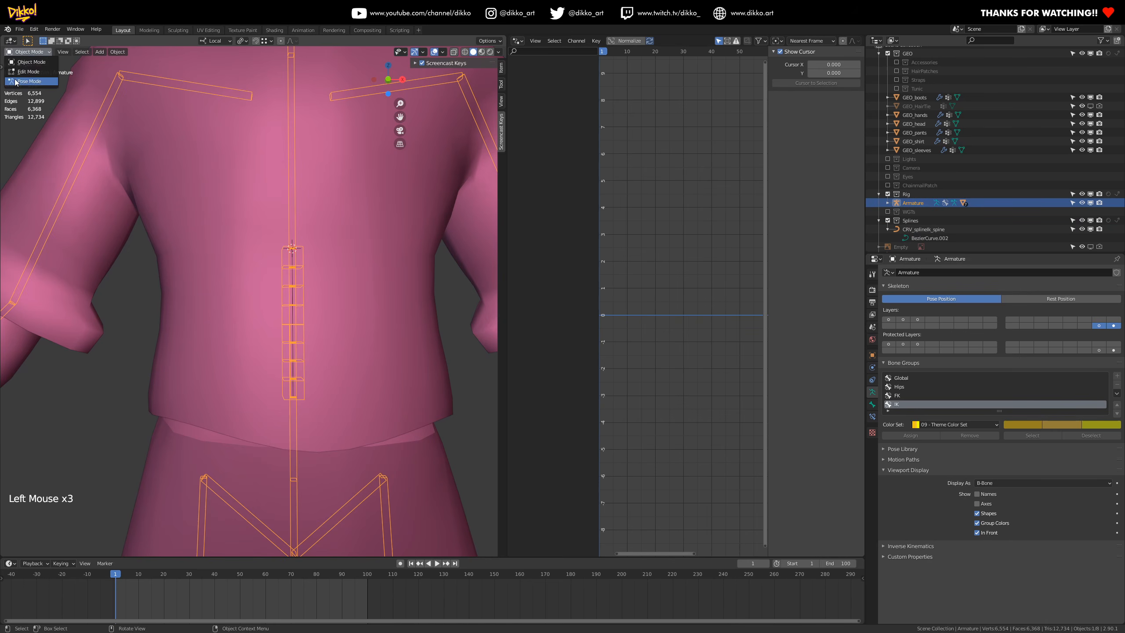
{"action": "left_click", "coordinate": [18, 82]}
- Show the armature's first and third bone layers in addition to the MCH and DEF layers
{"action": "left_click", "coordinate": [891, 319], "text": "shift"}
{"action": "left_click", "coordinate": [904, 318], "text": "shift"}
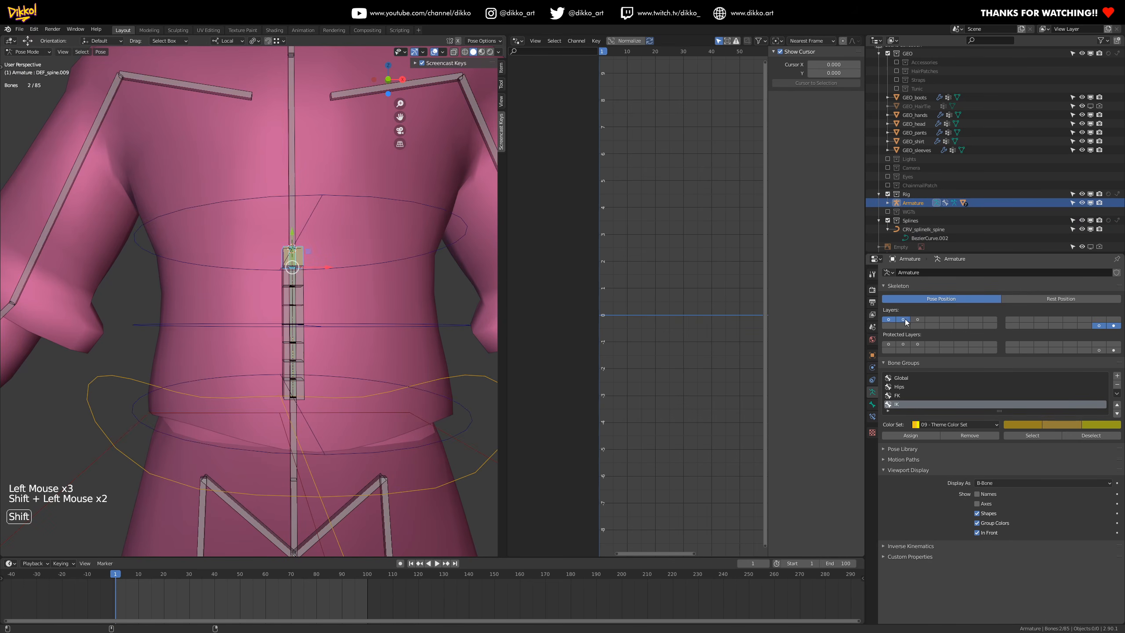
{"action": "left_click", "coordinate": [905, 318], "text": "shift"}
{"action": "left_click", "coordinate": [915, 319], "text": "shift"}
{"action": "scroll", "coordinate": [262, 277], "scroll_direction": "down", "scroll_amount": 2}
{"action": "middle_click_drag", "start_coordinate": [262, 276], "coordinate": [237, 255]}
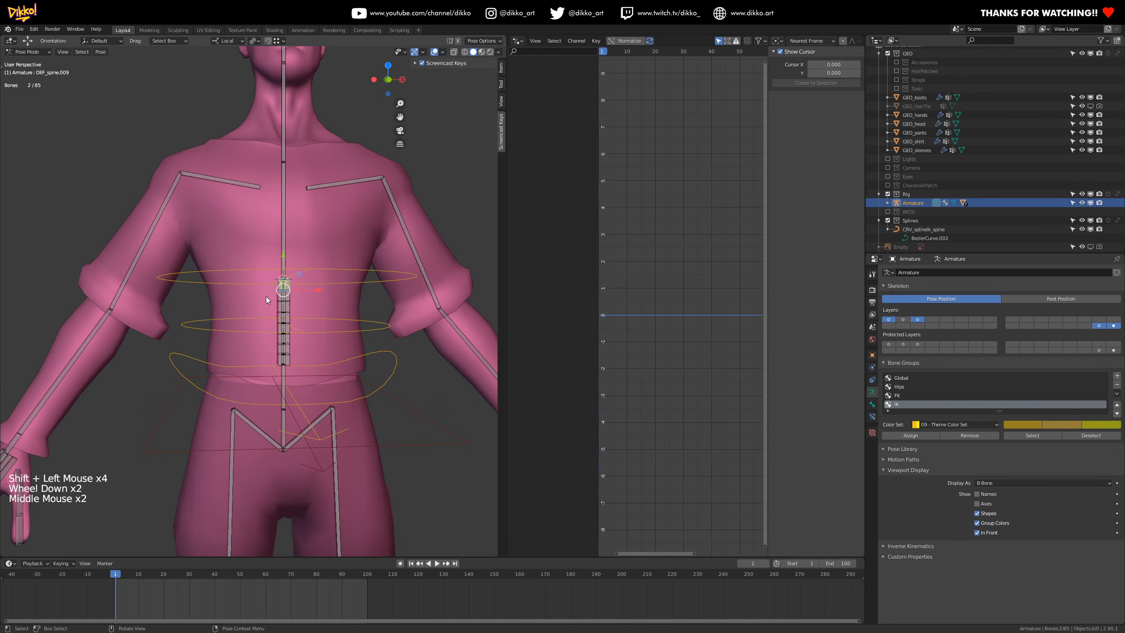
{"action": "middle_click_drag", "start_coordinate": [259, 376], "coordinate": [292, 385]}
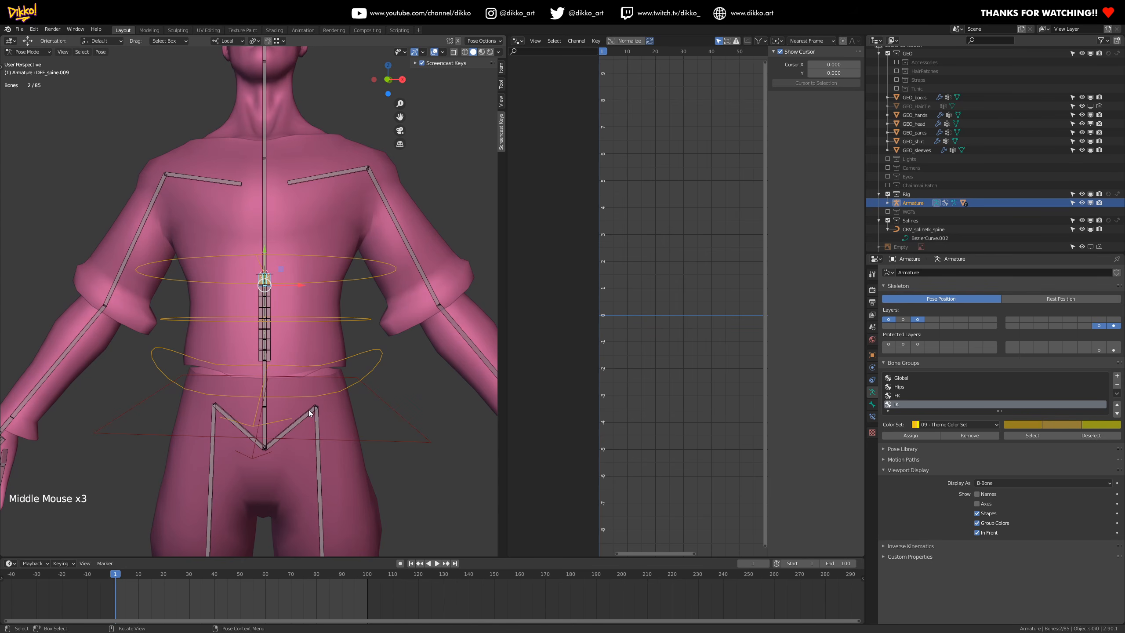
{"action": "middle_click_drag", "start_coordinate": [268, 339], "coordinate": [283, 368]}
{"action": "scroll", "coordinate": [319, 421], "scroll_direction": "up", "scroll_amount": 2}
{"action": "middle_click_drag", "start_coordinate": [334, 437], "coordinate": [290, 340], "text": "shift"}
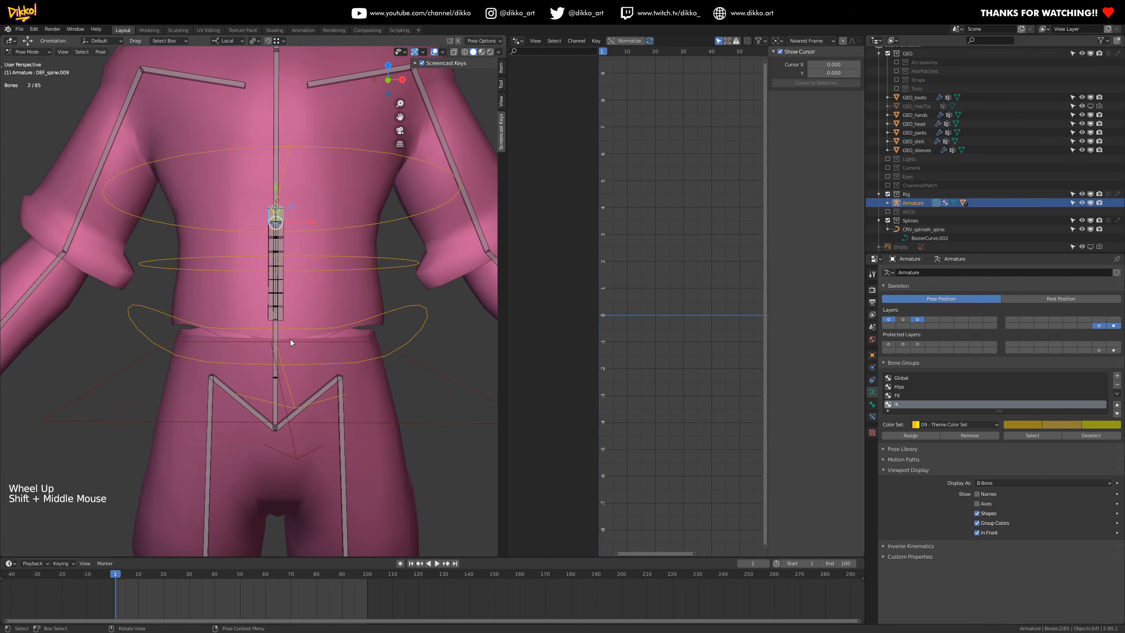
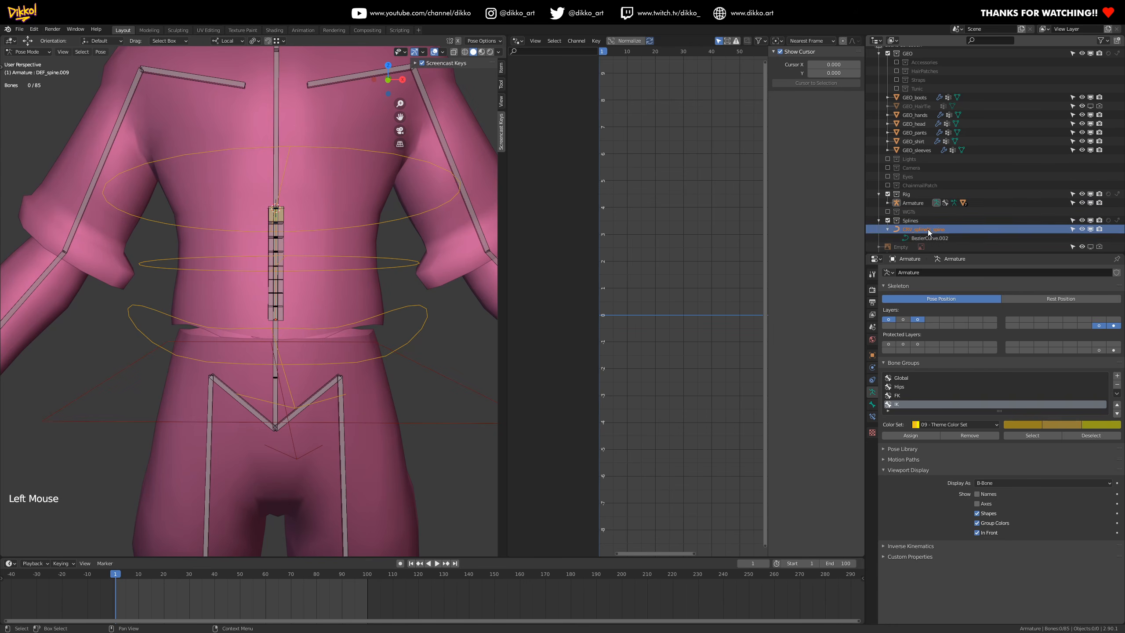
- Put the spline IK spine curve in Edit Mode and add three Hook modifiers to it
{"action": "double_click", "coordinate": [925, 239]}
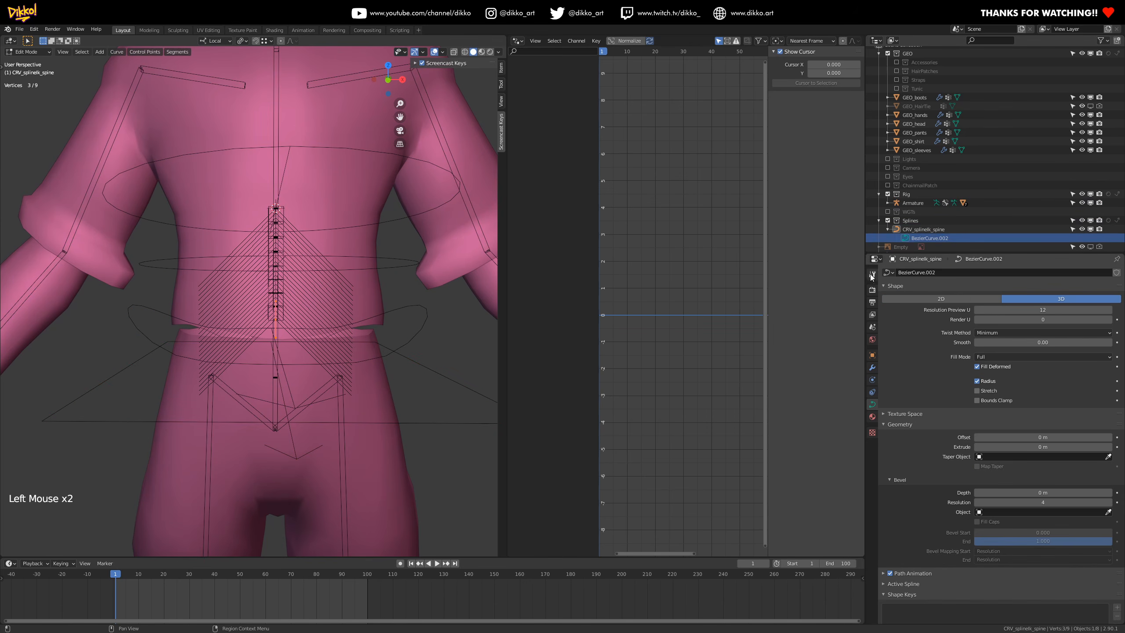
{"action": "left_click", "coordinate": [872, 369]}
{"action": "left_click", "coordinate": [924, 272]}
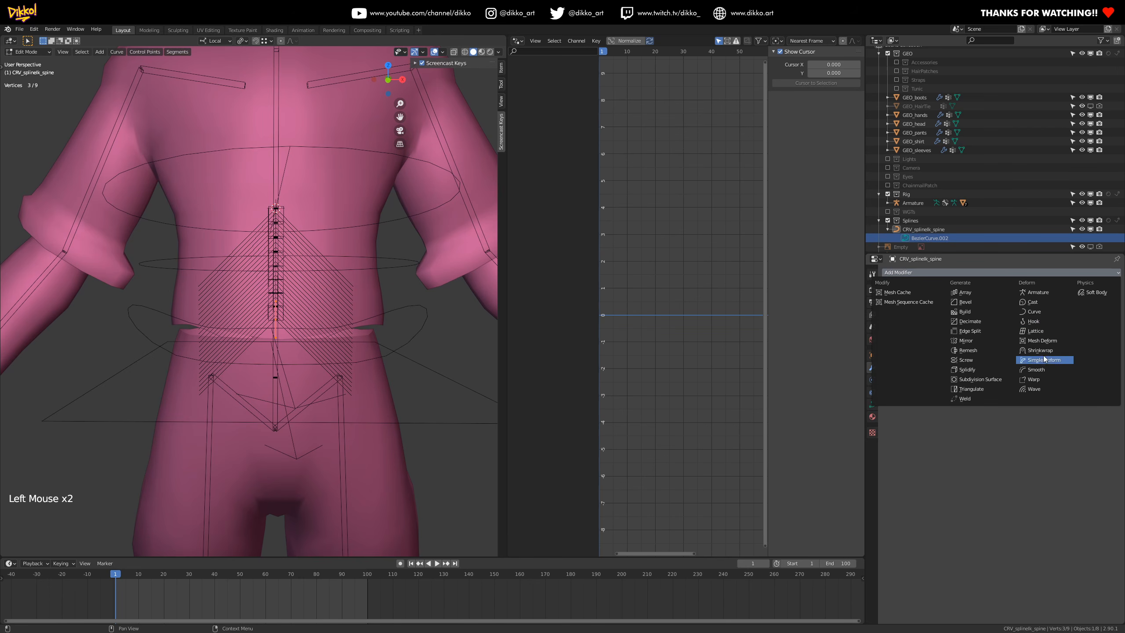
{"action": "left_click", "coordinate": [1034, 322]}
{"action": "left_click", "coordinate": [976, 272]}
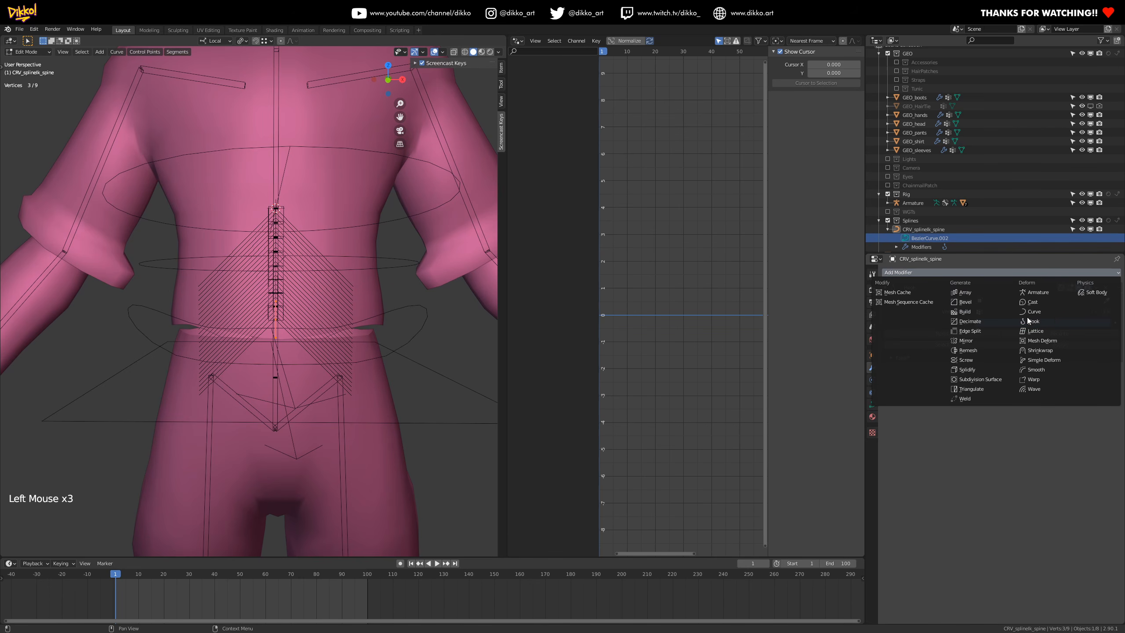
{"action": "left_click", "coordinate": [1027, 319]}
{"action": "left_click", "coordinate": [970, 272]}
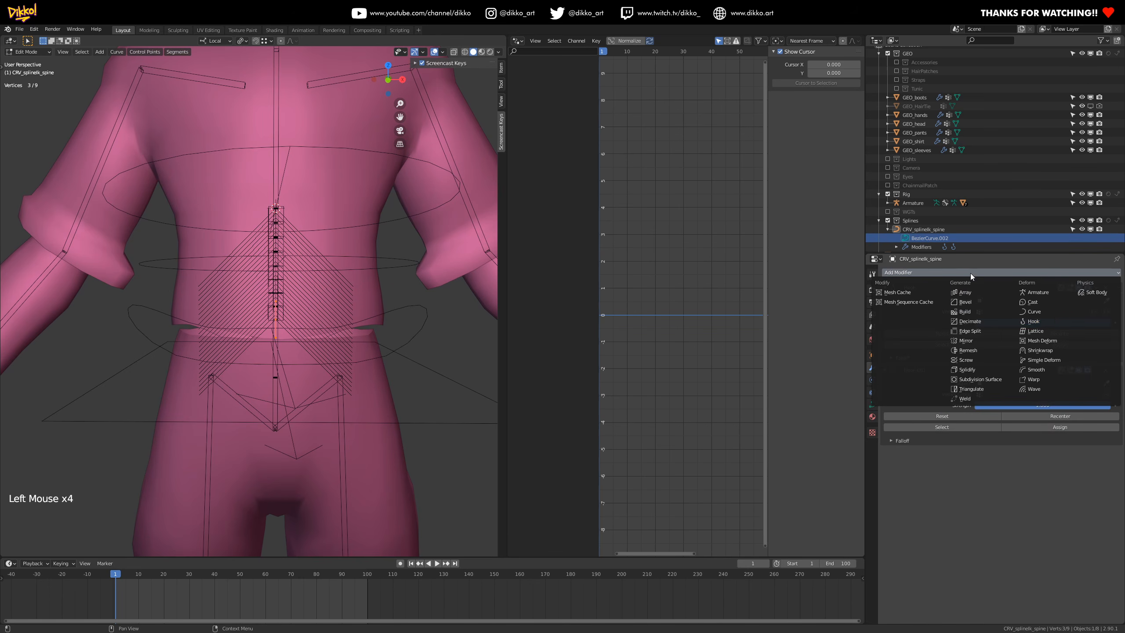
{"action": "left_click", "coordinate": [1030, 324]}
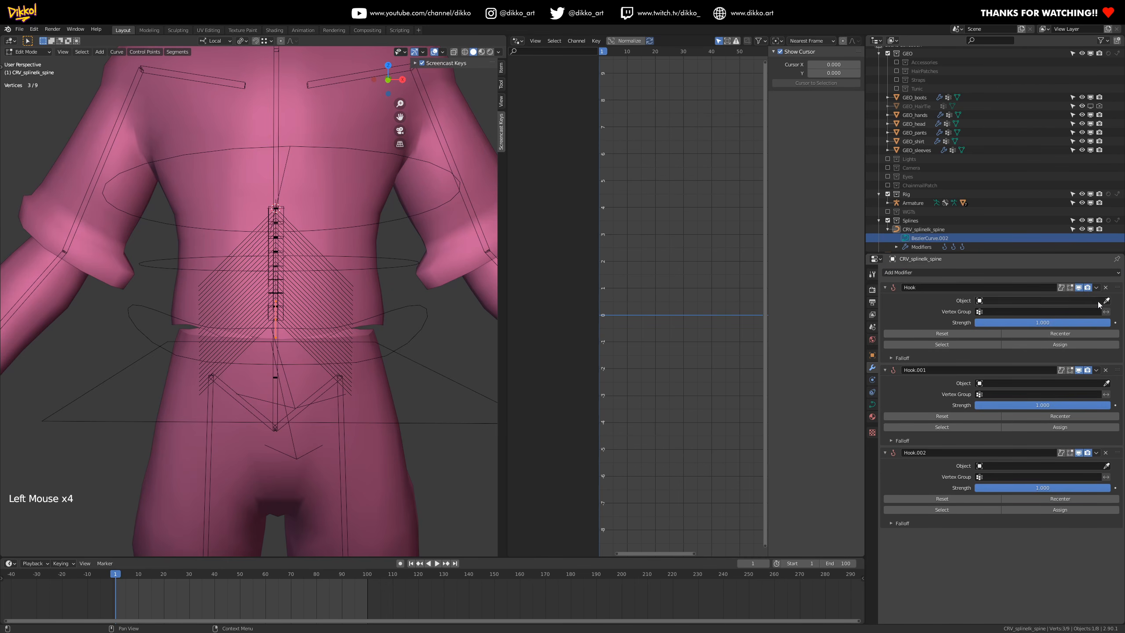
- Set Armature as the object of all three Hook modifiers on the curve
{"action": "left_click", "coordinate": [1106, 300]}
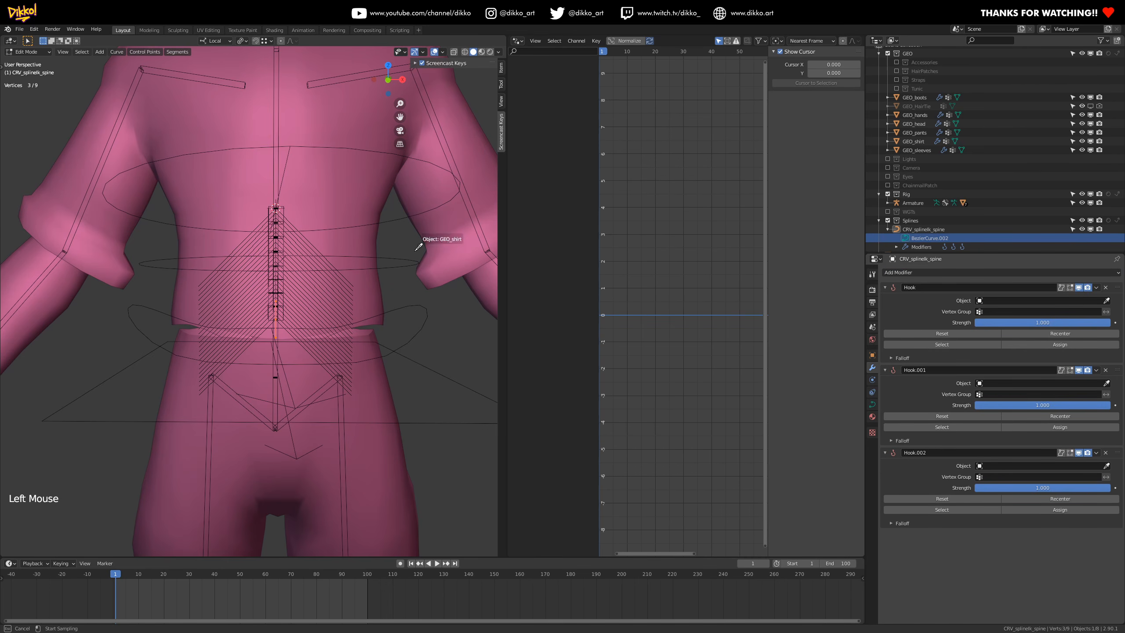
{"action": "left_click", "coordinate": [395, 218]}
{"action": "key", "text": "ctrl+c"}
{"action": "key", "text": "ctrl+v"}
{"action": "key", "text": "ctrl+v"}
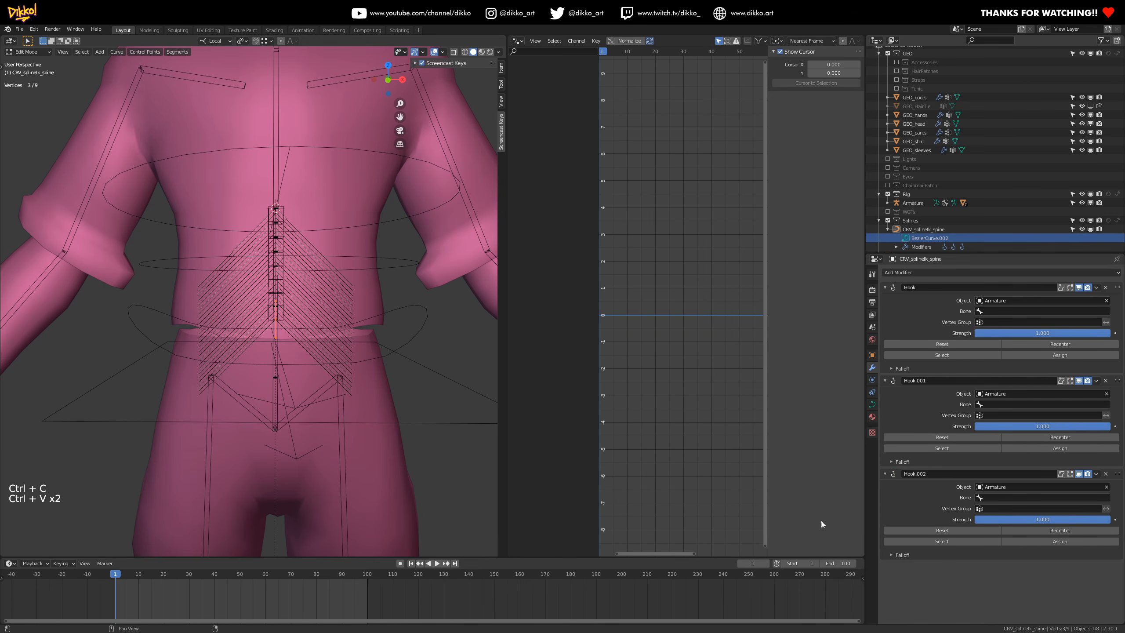
- Select the curve's bottom control point and set the first Hook modifier's bone to CTRL_hips.001
{"action": "left_click_drag", "start_coordinate": [262, 303], "coordinate": [295, 343]}
{"action": "left_click", "coordinate": [266, 246]}
{"action": "left_click", "coordinate": [257, 196]}
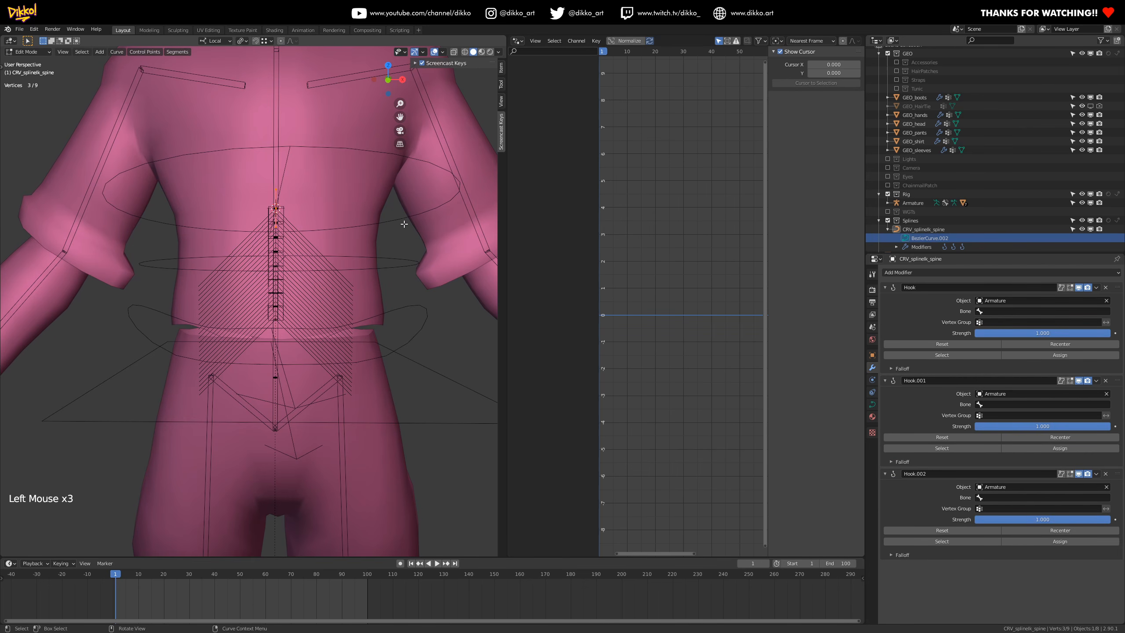
{"action": "left_click", "coordinate": [301, 347]}
{"action": "left_click", "coordinate": [277, 319]}
{"action": "left_click", "coordinate": [277, 267]}
{"action": "left_click", "coordinate": [277, 209]}
{"action": "left_click", "coordinate": [277, 317]}
{"action": "left_click", "coordinate": [991, 310]}
{"action": "type", "text": "ctrl"}
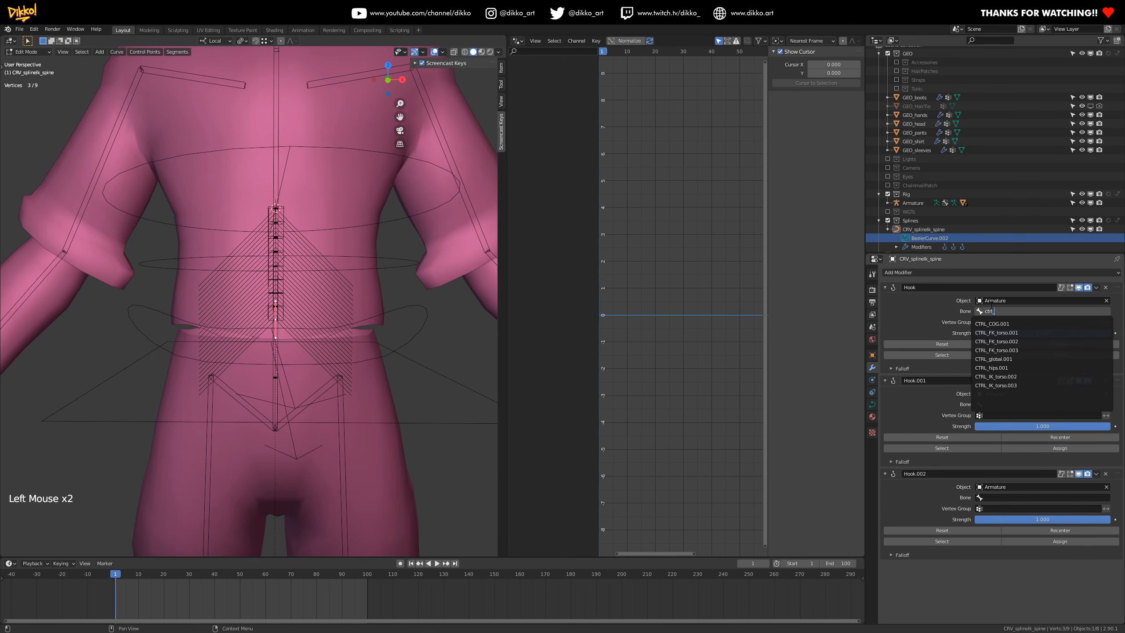
{"action": "type", "text": "_hi"}
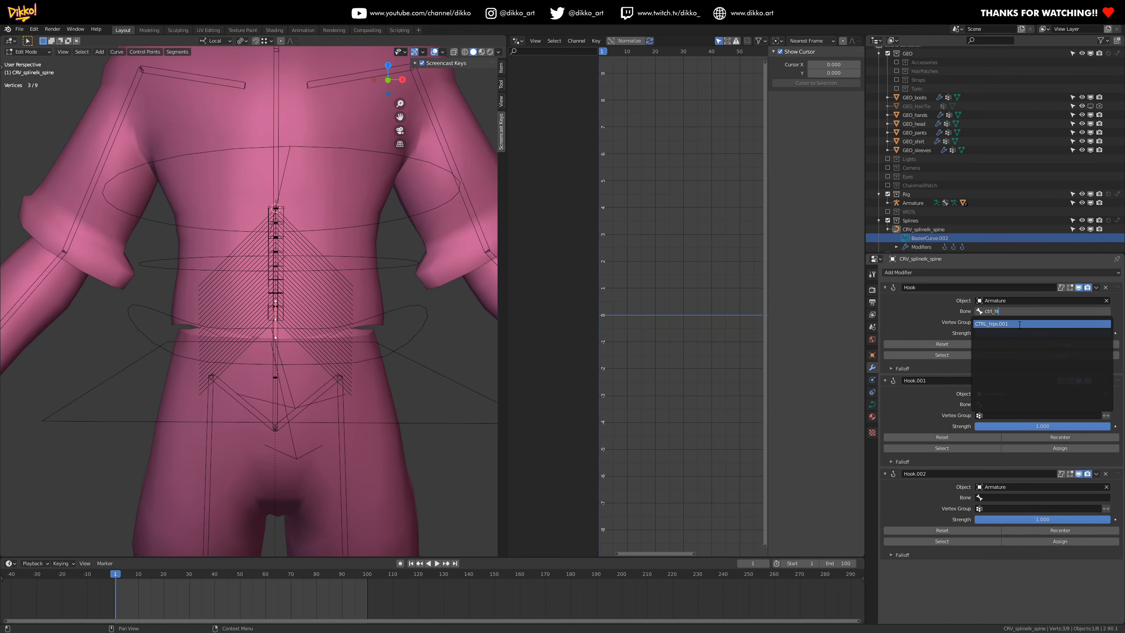
{"action": "left_click", "coordinate": [1008, 323]}
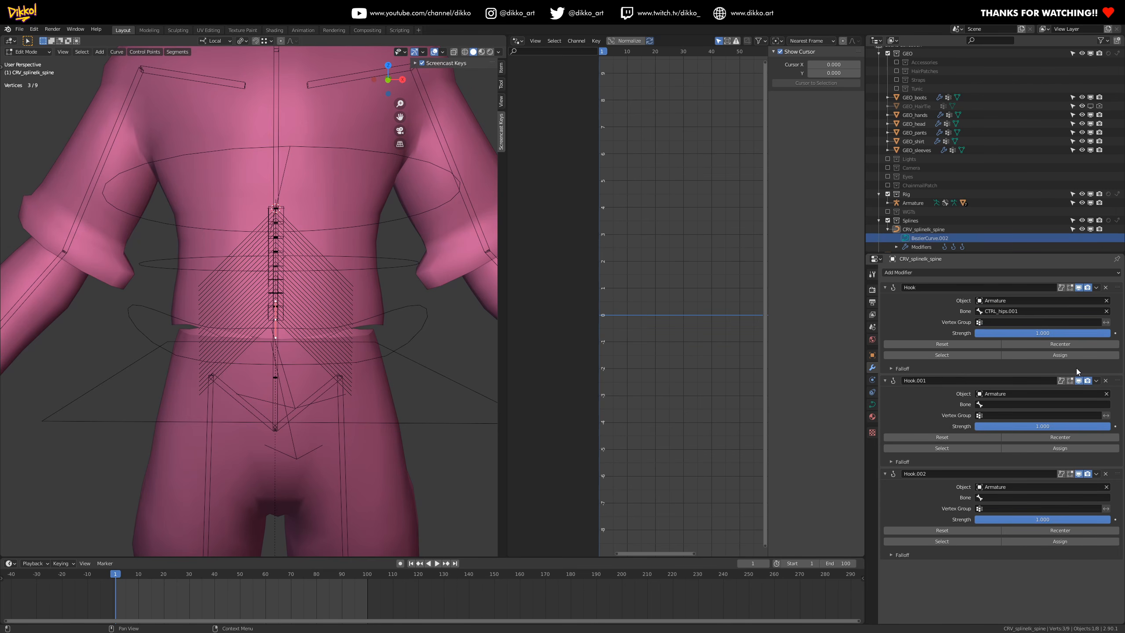
- Assign the curve's bottom control point with its handles to the first Hook modifier
{"action": "left_click", "coordinate": [269, 317]}
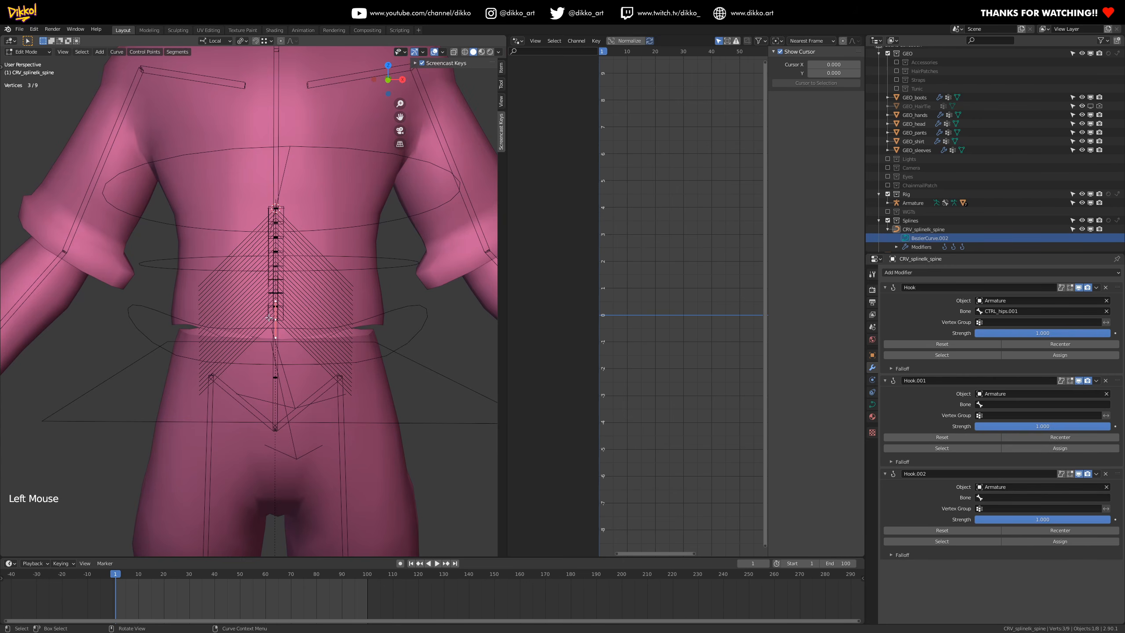
{"action": "scroll", "coordinate": [269, 317], "scroll_direction": "up", "scroll_amount": 2}
{"action": "left_click", "coordinate": [295, 333]}
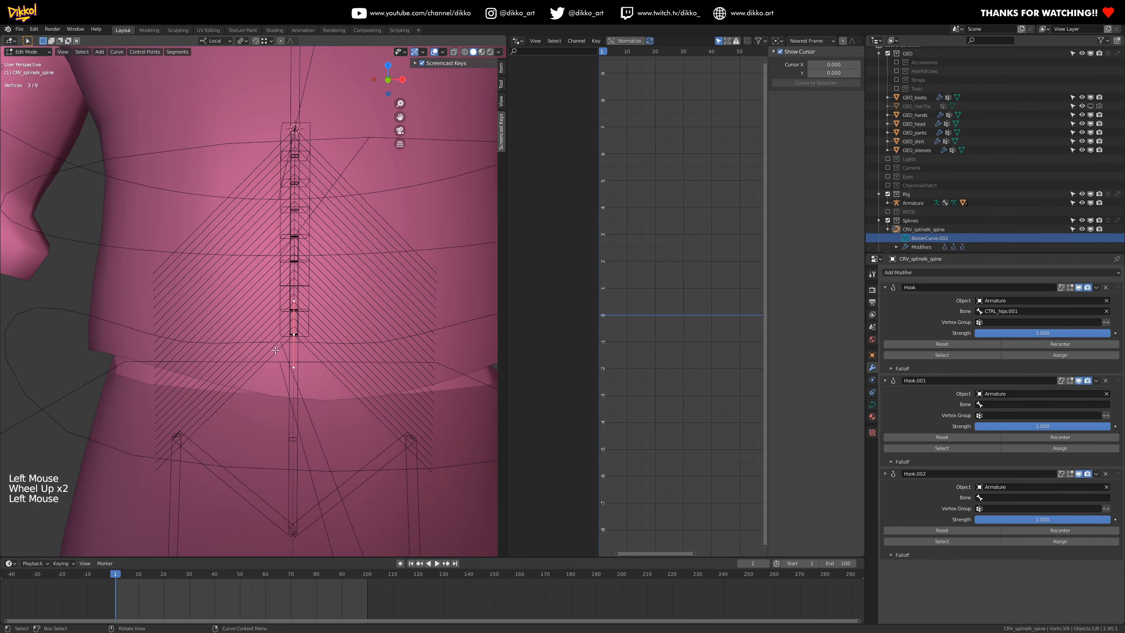
{"action": "scroll", "coordinate": [293, 360], "scroll_direction": "down", "scroll_amount": 2}
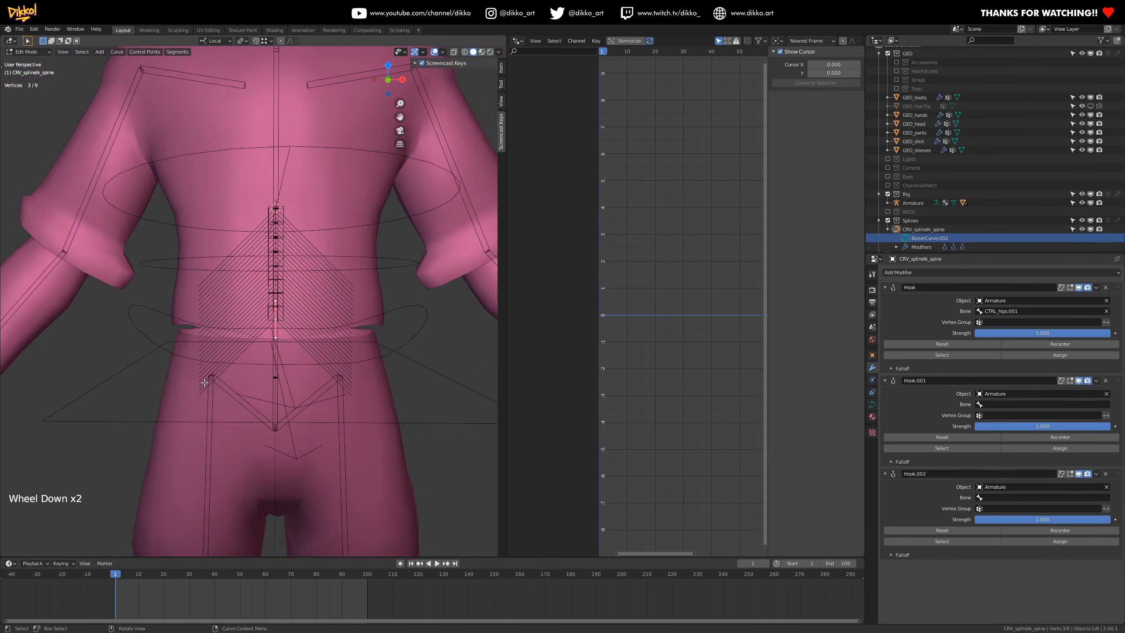
{"action": "scroll", "coordinate": [301, 359], "scroll_direction": "up", "scroll_amount": 1}
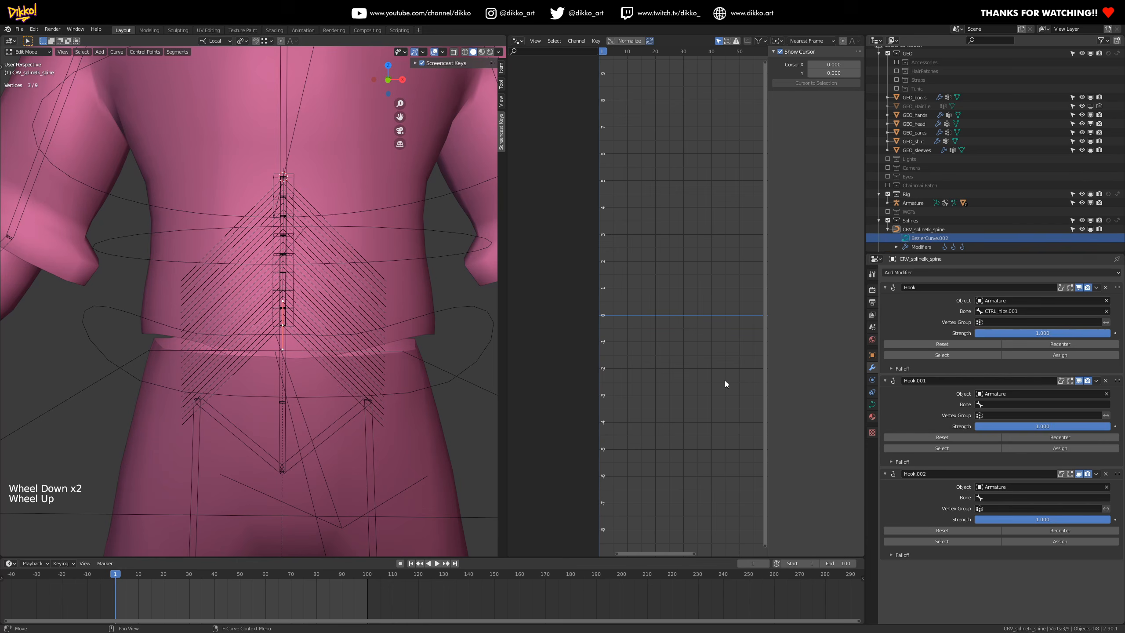
{"action": "left_click", "coordinate": [1045, 357]}
{"action": "left_click", "coordinate": [1044, 355]}
{"action": "left_click", "coordinate": [1044, 355]}
{"action": "left_click", "coordinate": [1044, 355]}
{"action": "left_click", "coordinate": [1044, 355]}
{"action": "left_click", "coordinate": [1045, 355]}
{"action": "left_click", "coordinate": [1045, 355]}
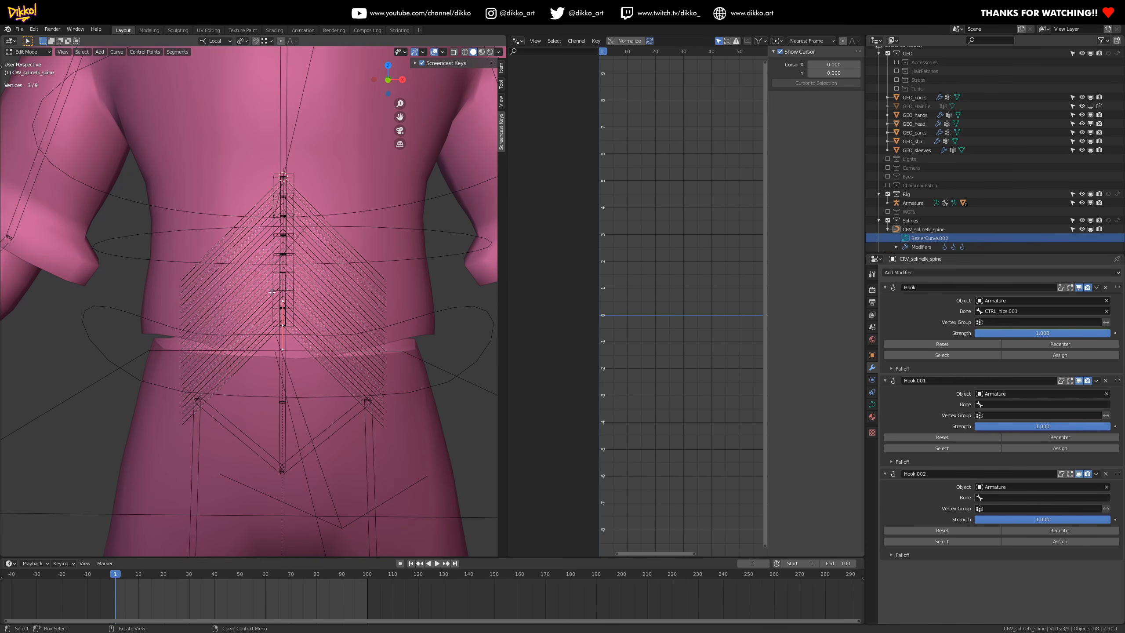
- Set the second Hook modifier's bone to CTRL_IK_torso.002 and assign the curve's middle control point to it
{"action": "left_click", "coordinate": [282, 254]}
{"action": "left_click", "coordinate": [994, 403]}
{"action": "type", "text": "ctrl_sp"}
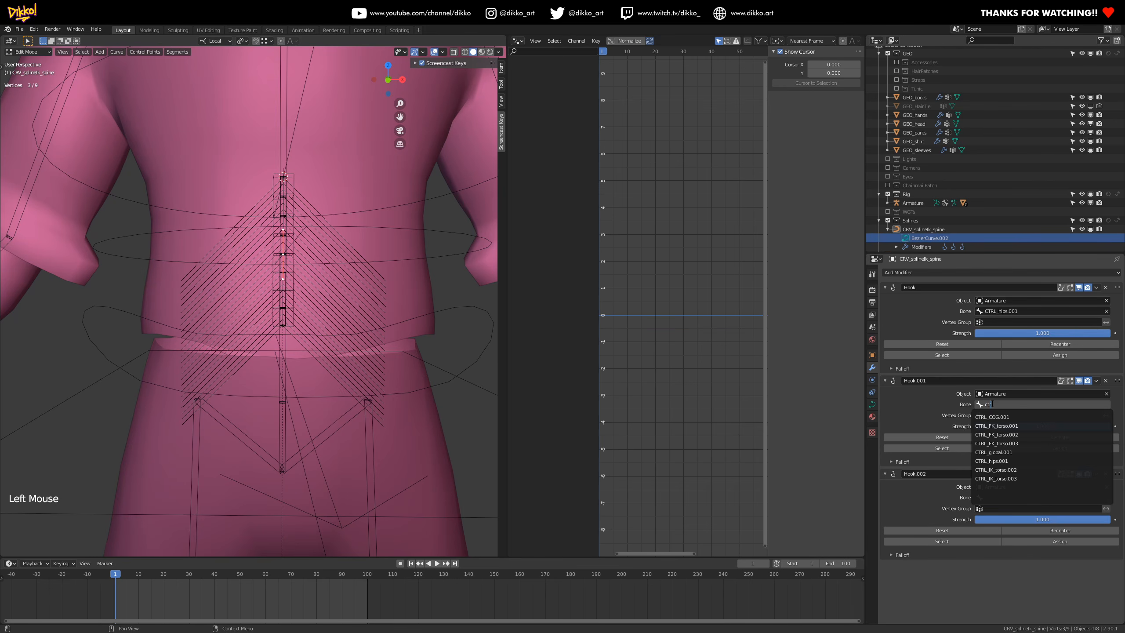
{"action": "key", "text": "BackSpace"}
{"action": "key", "text": "BackSpace"}
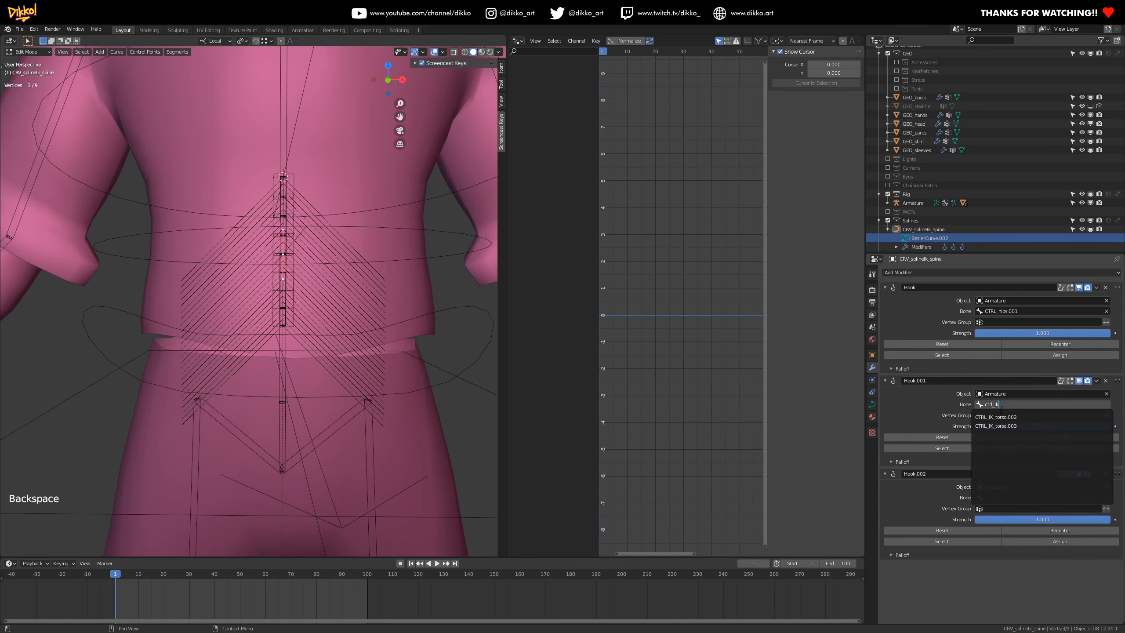
{"action": "left_click", "coordinate": [1027, 417]}
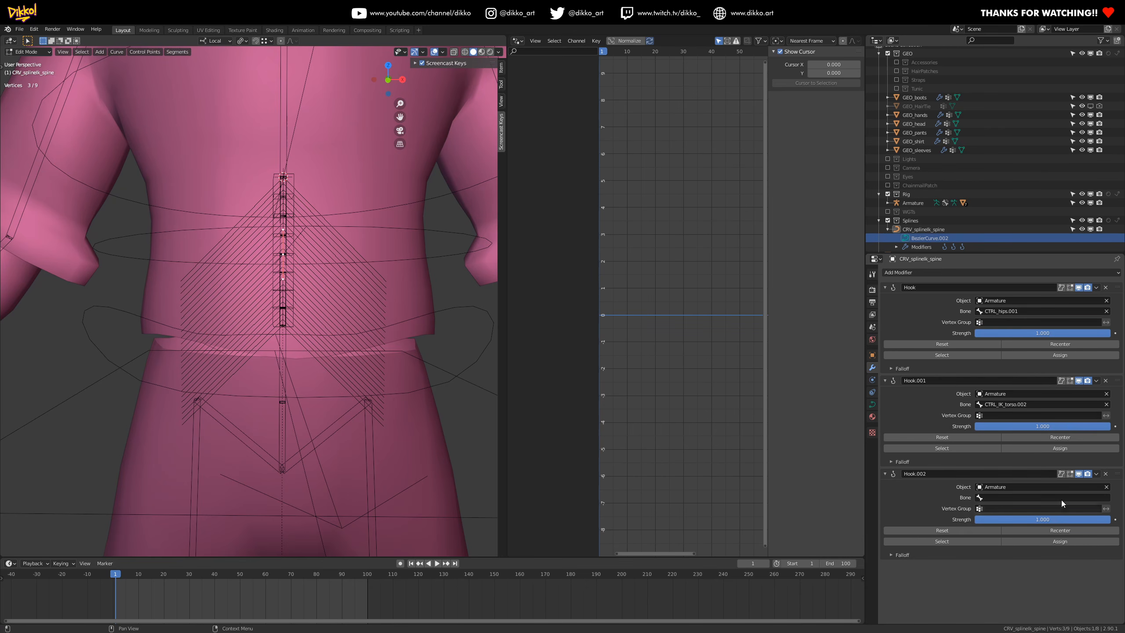
{"action": "left_click", "coordinate": [1053, 449]}
{"action": "left_click", "coordinate": [1052, 450]}
{"action": "left_click", "coordinate": [1053, 450]}
{"action": "left_click", "coordinate": [1052, 449]}
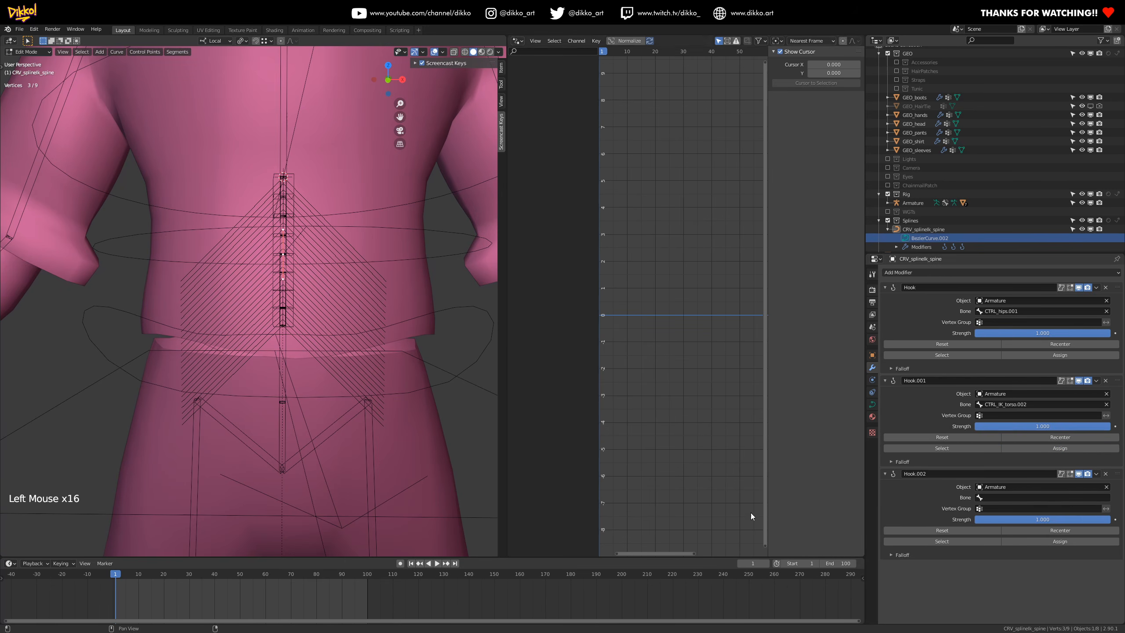
- Set the third Hook modifier's bone to CTRL_IK_torso.003 and assign the curve's top control point to it
{"action": "left_click", "coordinate": [283, 177]}
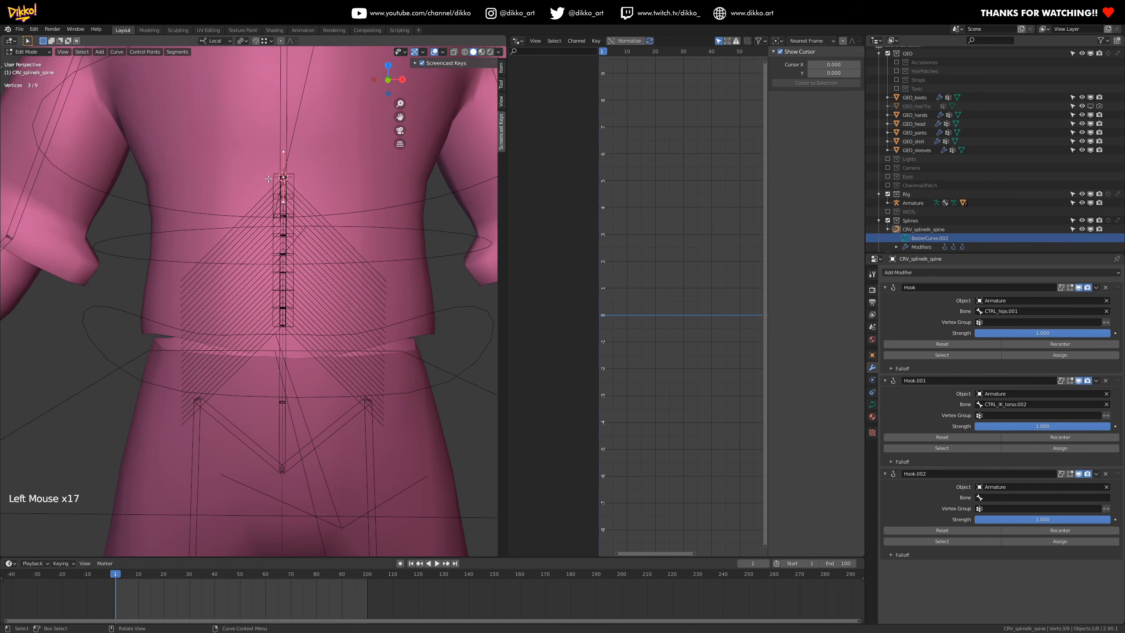
{"action": "left_click", "coordinate": [995, 501]}
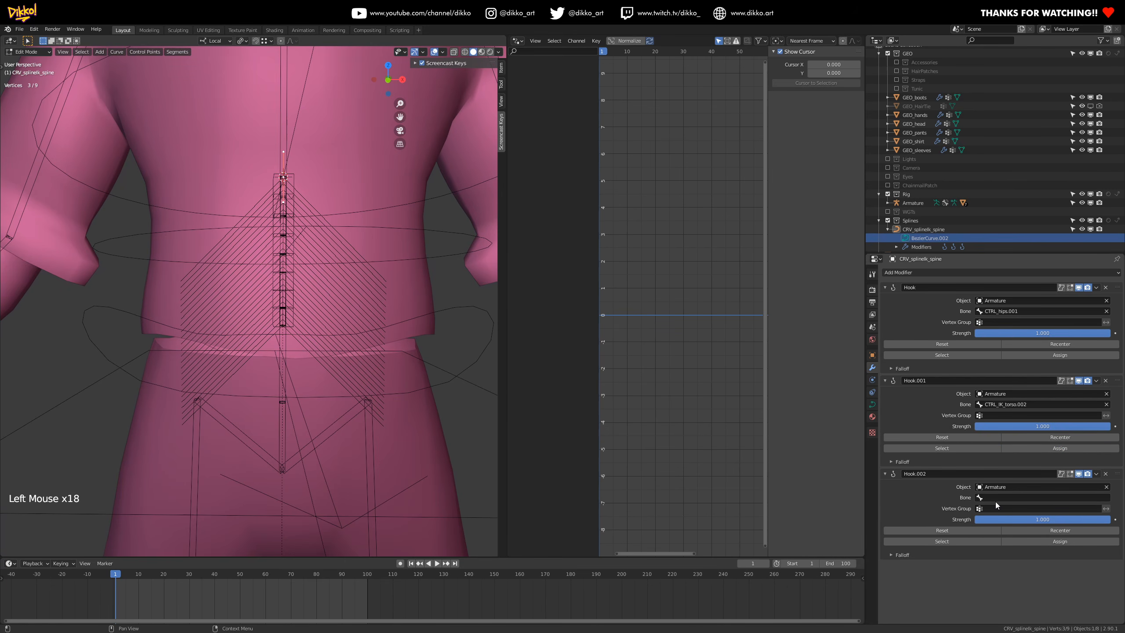
{"action": "left_click", "coordinate": [993, 498]}
{"action": "type", "text": "ct"}
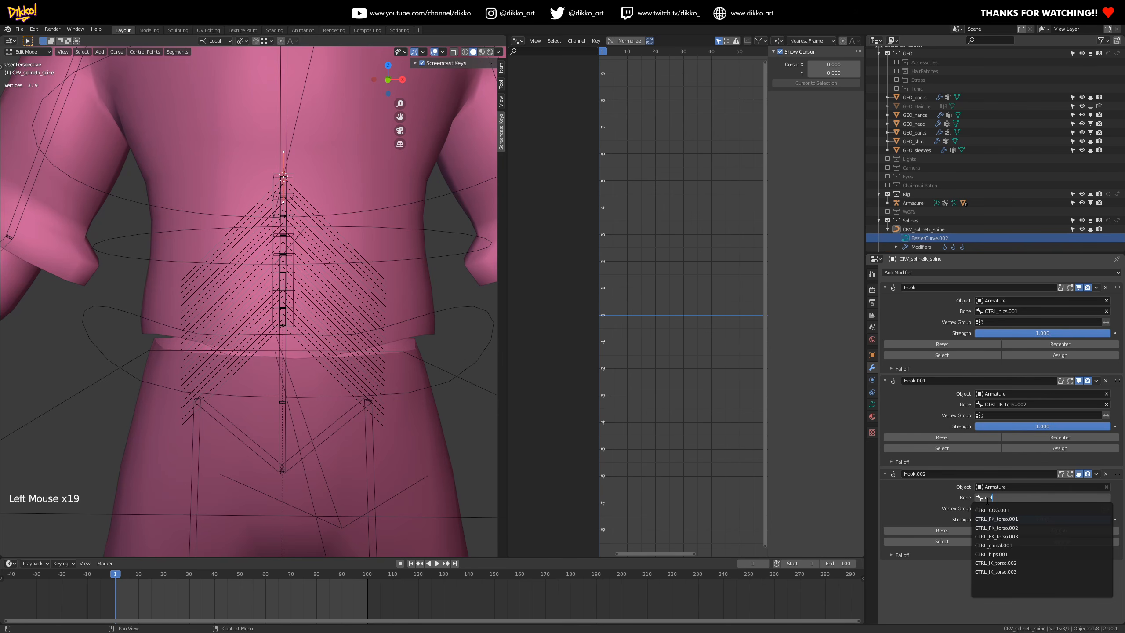
{"action": "type", "text": "rl"}
{"action": "key", "text": "BackSpace"}
{"action": "type", "text": "_ik"}
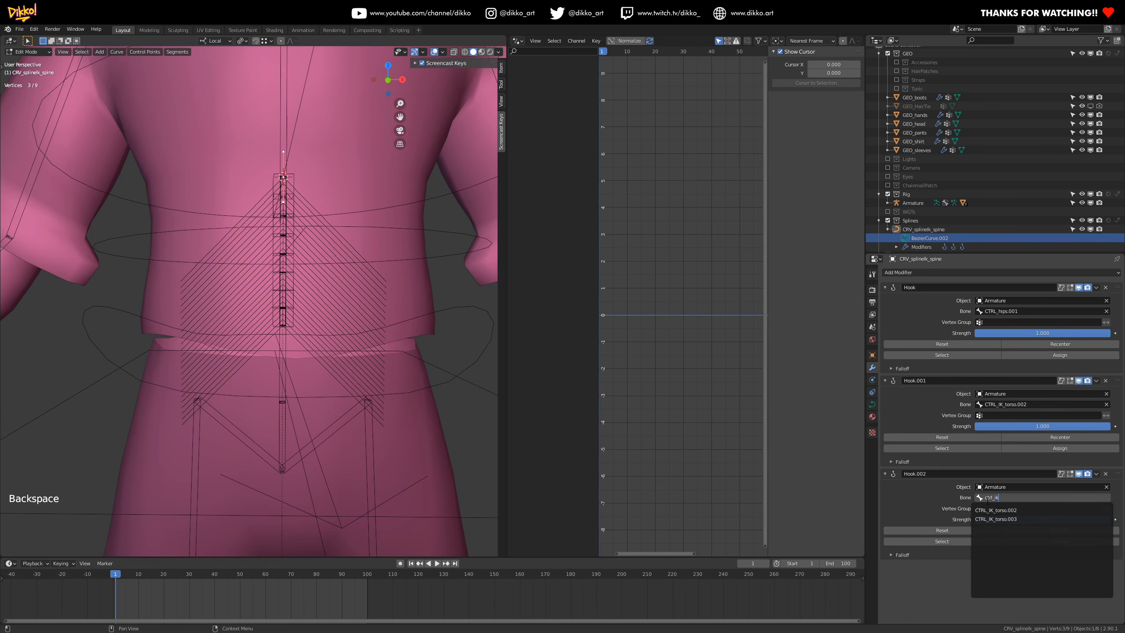
{"action": "left_click", "coordinate": [1000, 519]}
{"action": "left_click", "coordinate": [1049, 541]}
{"action": "left_click", "coordinate": [1049, 541]}
{"action": "left_click", "coordinate": [1050, 541]}
{"action": "left_click", "coordinate": [1049, 541]}
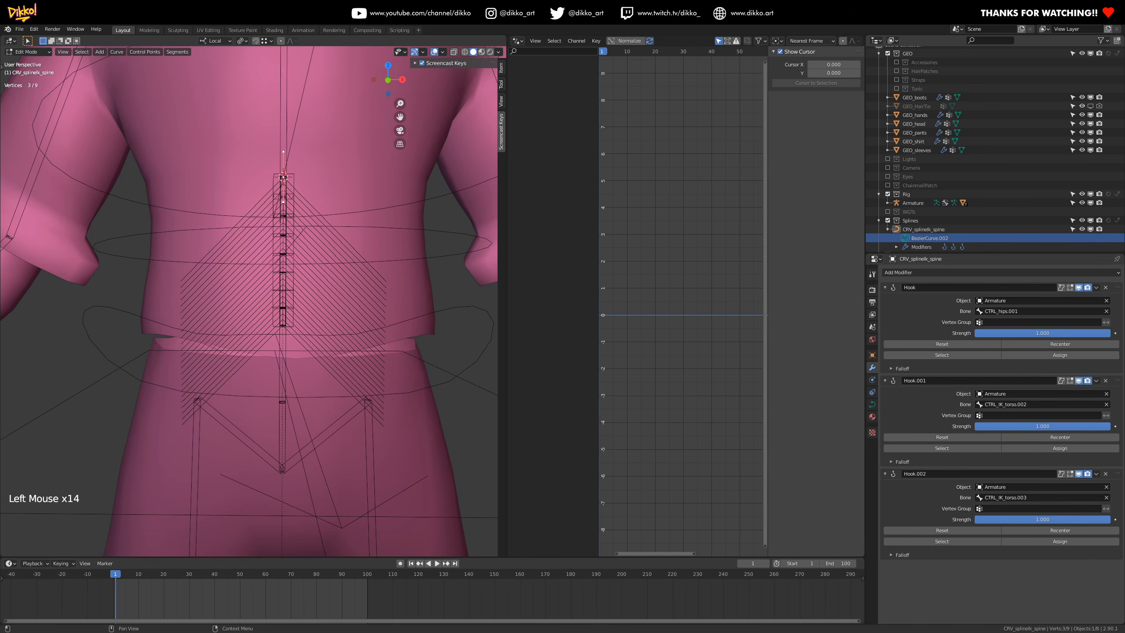
- Return the curve to Object Mode, select the armature and put it in Pose Mode
{"action": "left_click", "coordinate": [27, 51]}
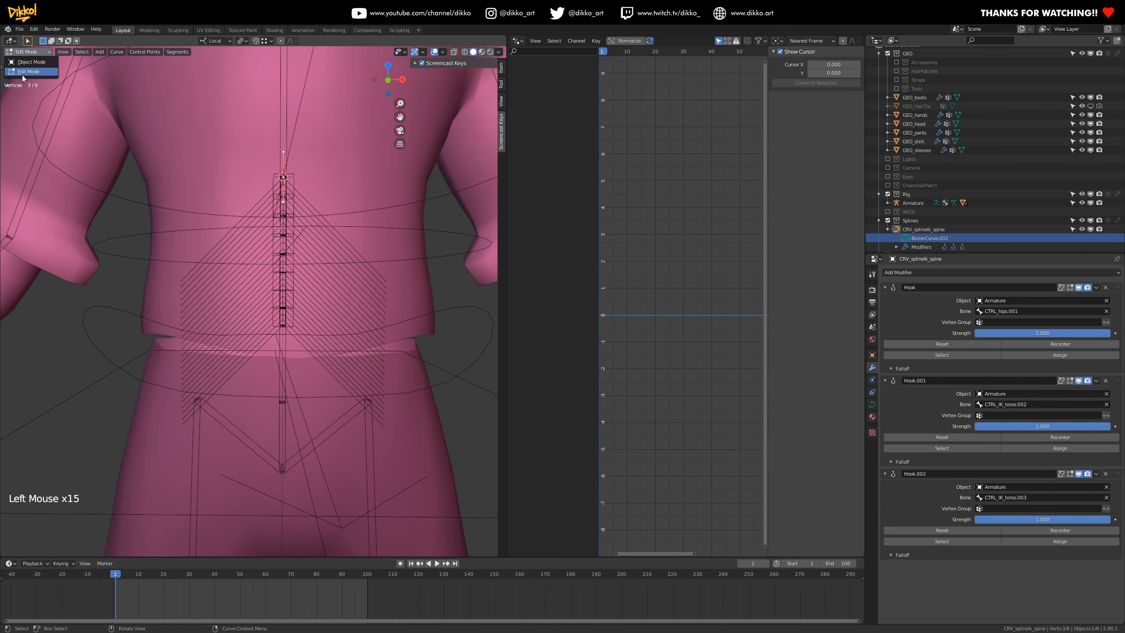
{"action": "left_click", "coordinate": [25, 63]}
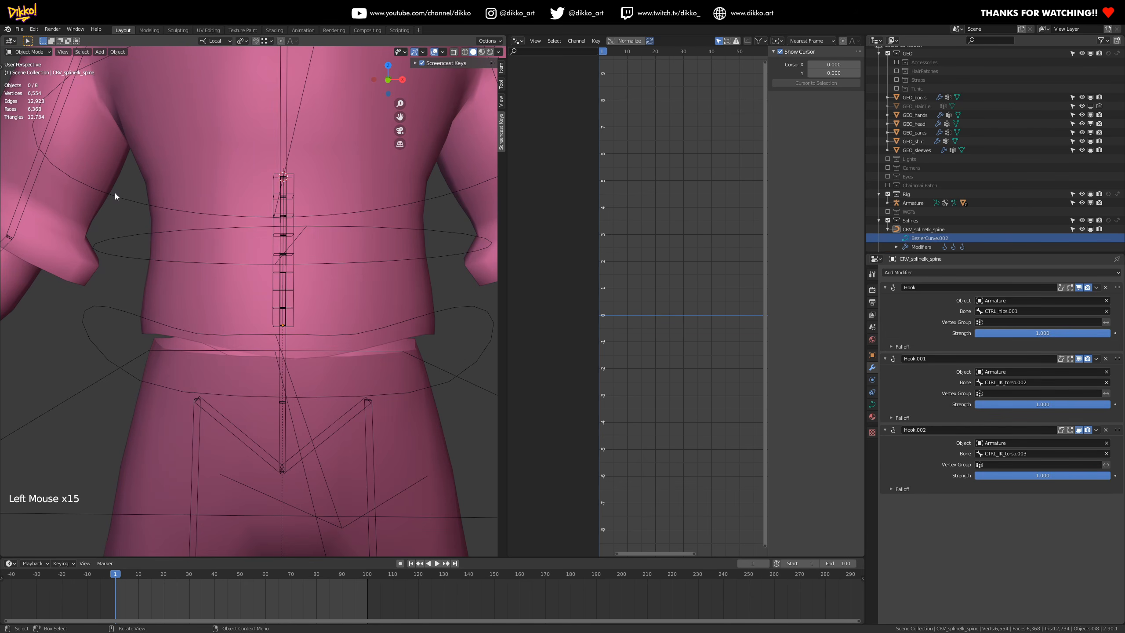
{"action": "left_click", "coordinate": [114, 192]}
{"action": "left_click", "coordinate": [21, 52]}
{"action": "left_click", "coordinate": [27, 84]}
- Test the spine's response to the hips control CTRL_hips.001 by moving it down and sideways, and undo the move
{"action": "scroll", "coordinate": [211, 217], "scroll_direction": "down", "scroll_amount": 3}
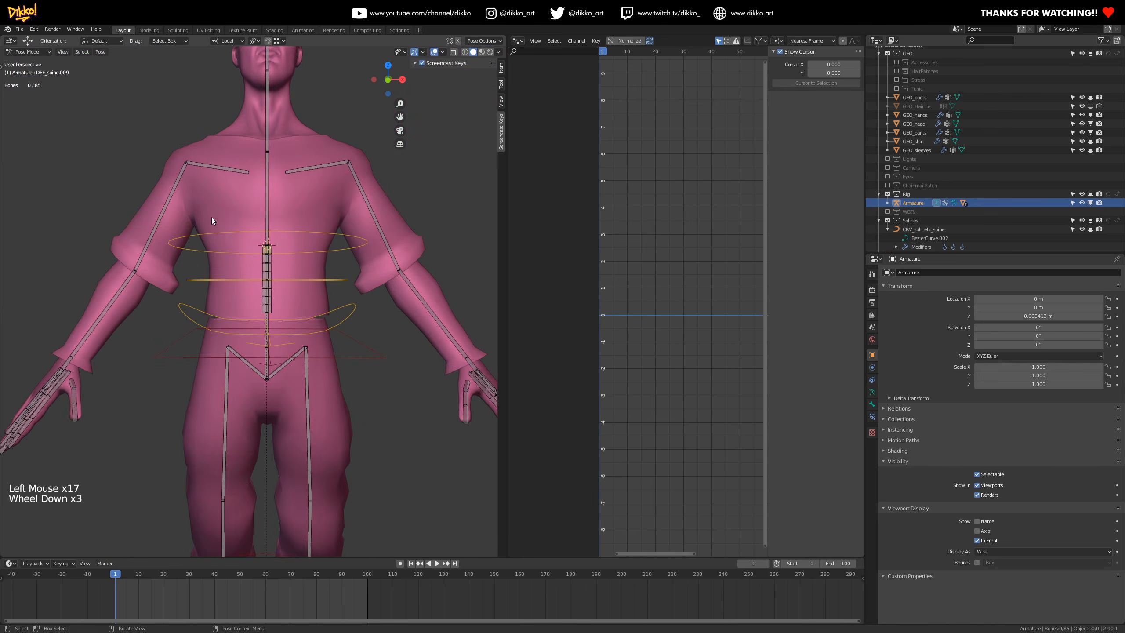
{"action": "scroll", "coordinate": [357, 371], "scroll_direction": "up", "scroll_amount": 1}
{"action": "scroll", "coordinate": [340, 346], "scroll_direction": "down", "scroll_amount": 2}
{"action": "left_click", "coordinate": [317, 320]}
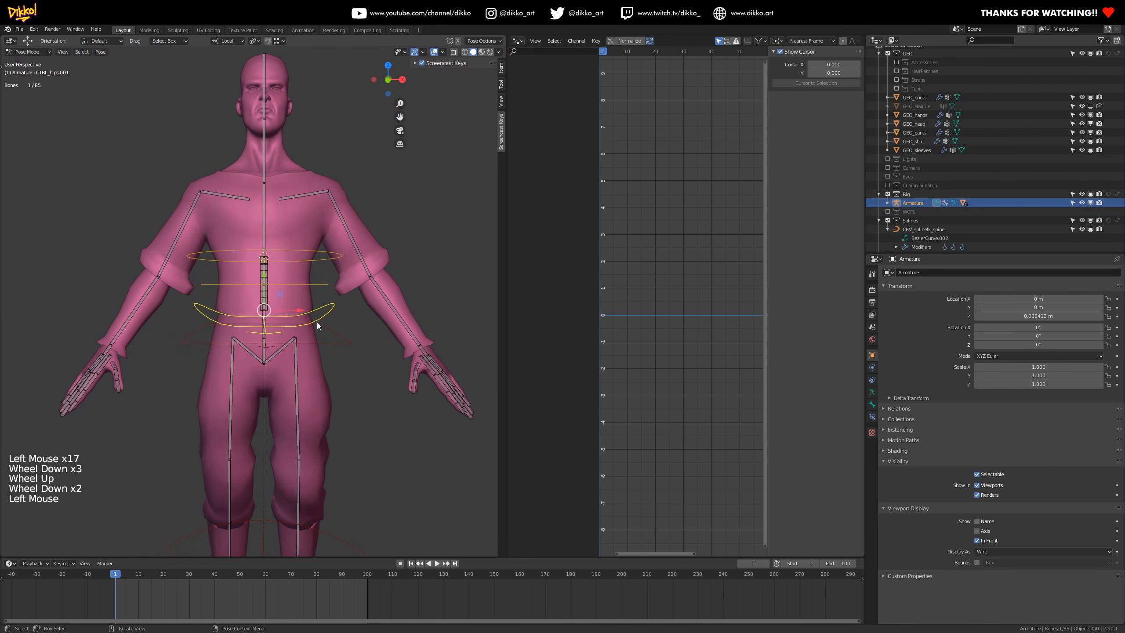
{"action": "key", "text": "g"}
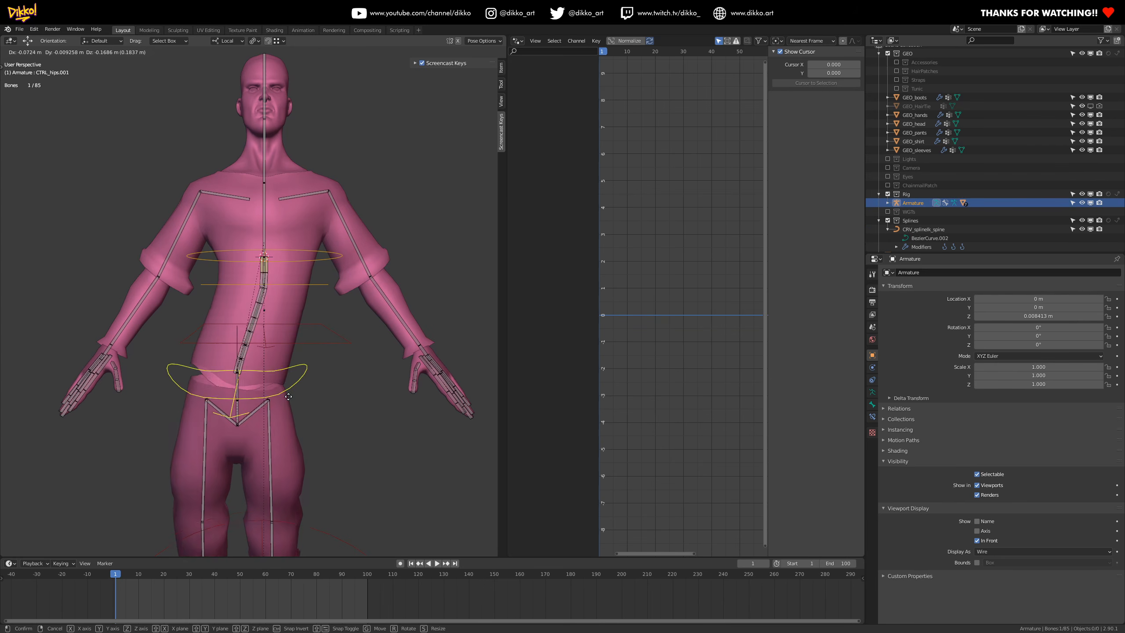
{"action": "left_click", "coordinate": [338, 313]}
{"action": "key", "text": "ctrl+z"}
- Test the spine's response by moving CTRL_IK_torso.003 and then CTRL_IK_torso.002, undoing each move
{"action": "left_click", "coordinate": [317, 259]}
{"action": "key", "text": "g"}
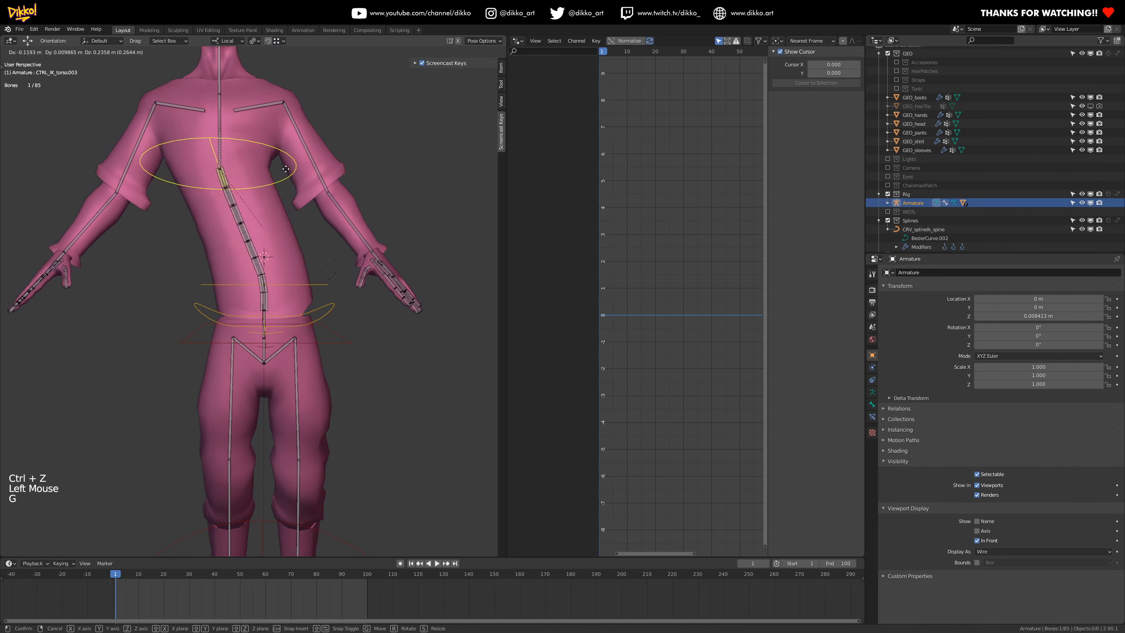
{"action": "key", "text": "ctrl+z"}
{"action": "left_click", "coordinate": [321, 286]}
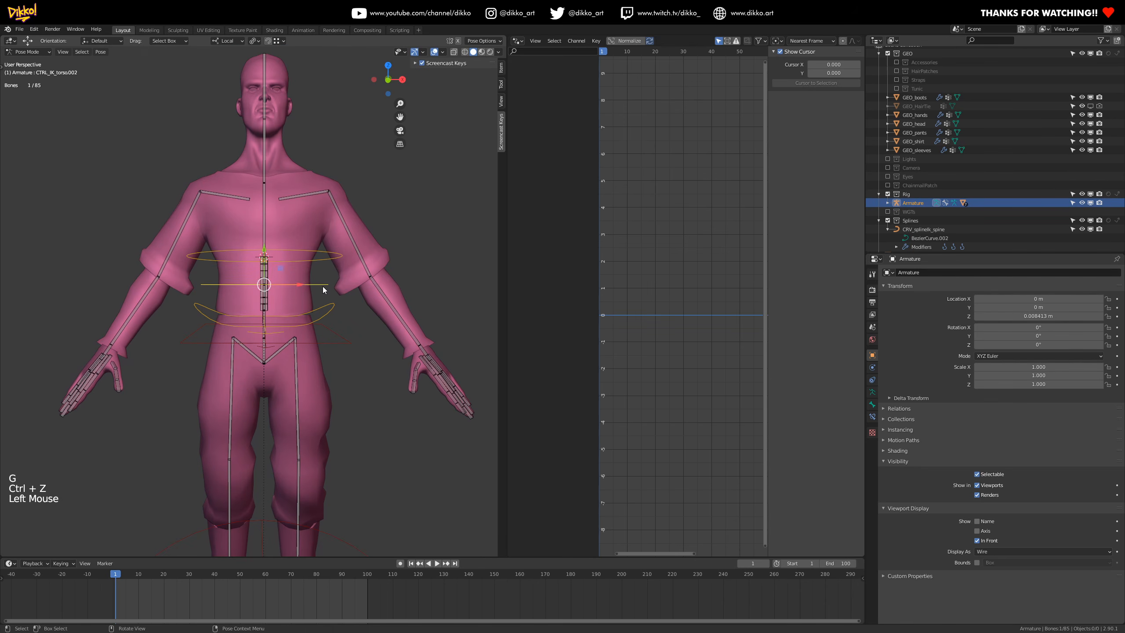
{"action": "key", "text": "g"}
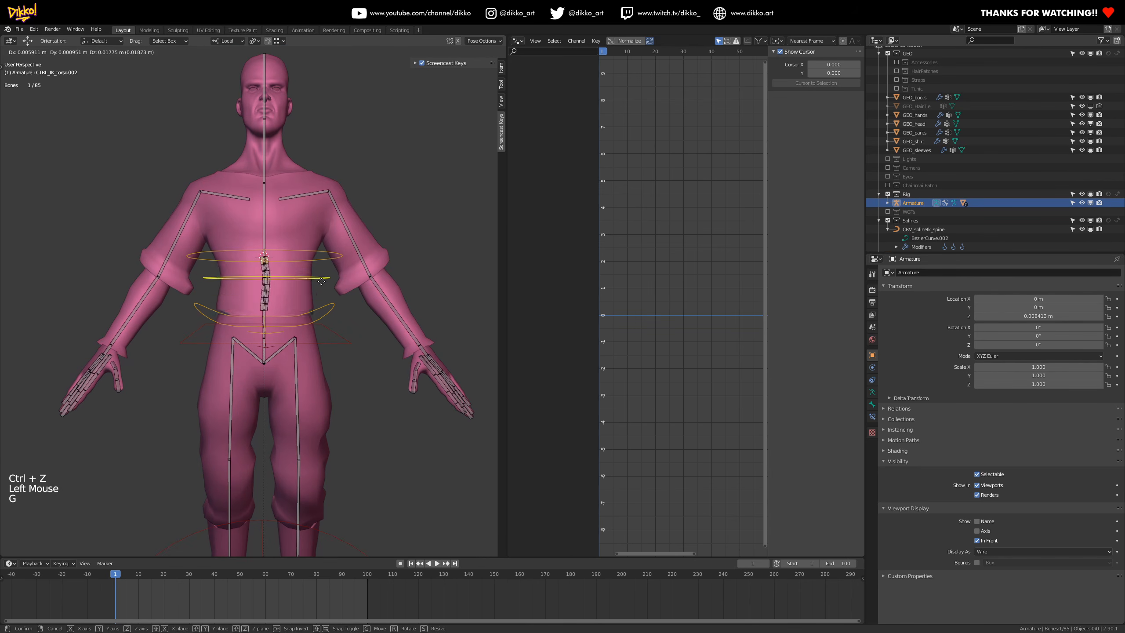
{"action": "left_click", "coordinate": [325, 284]}
{"action": "key", "text": "ctrl+z"}
- Test the stretch of the spine by moving the chest control CTRL_IK_torso.003 upward, and undo the move
{"action": "scroll", "coordinate": [288, 226], "scroll_direction": "up", "scroll_amount": 2}
{"action": "left_click", "coordinate": [264, 204]}
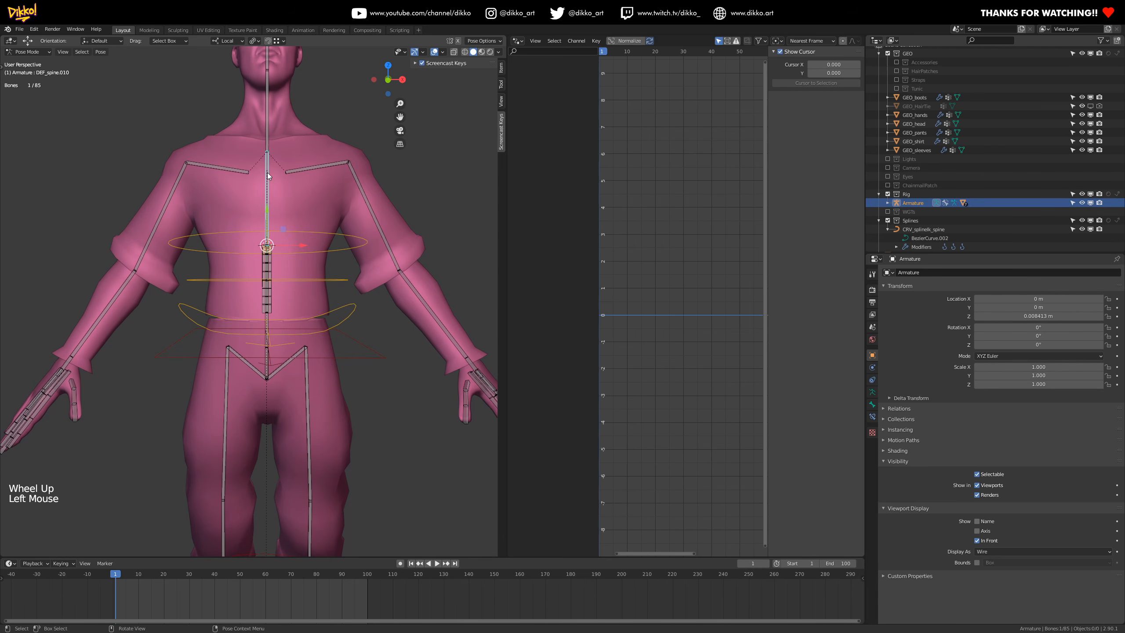
{"action": "left_click", "coordinate": [367, 243]}
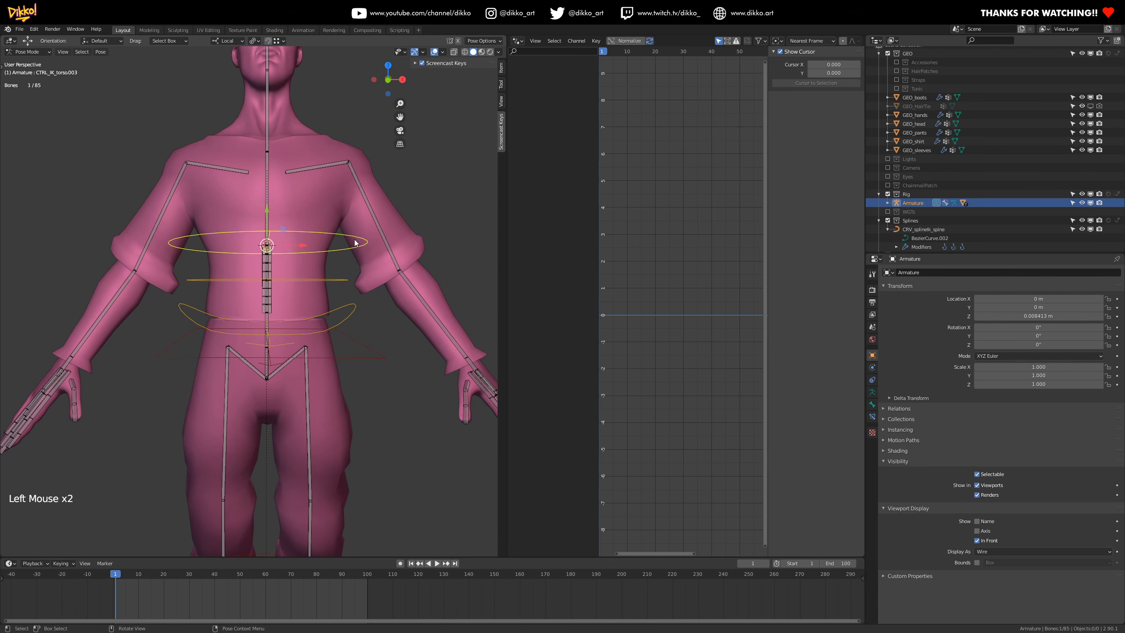
{"action": "key", "text": "g"}
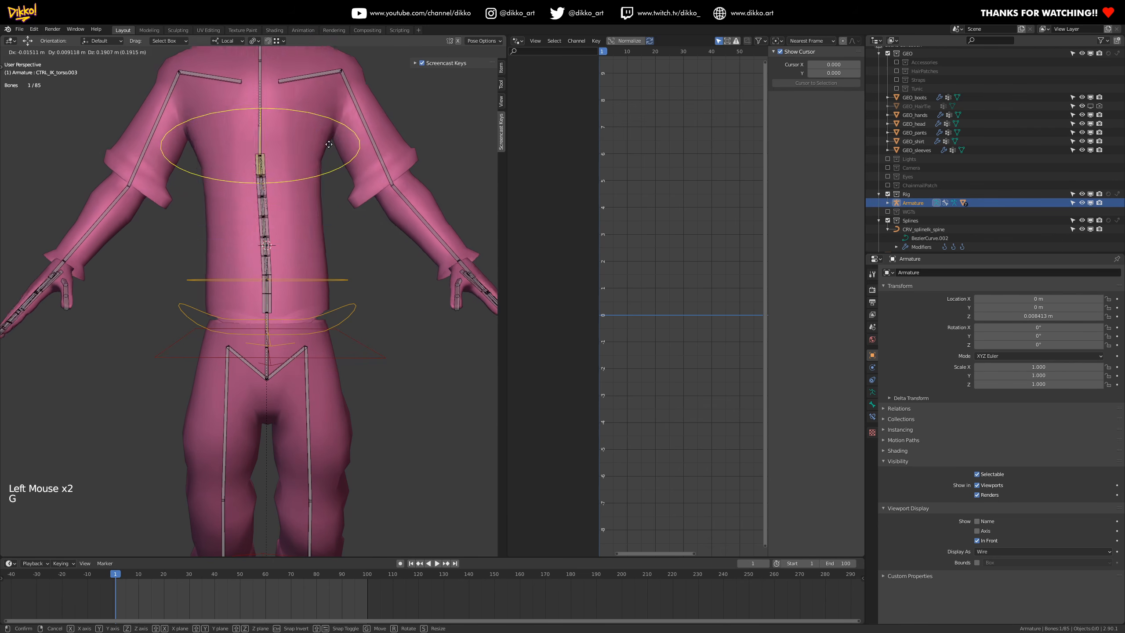
{"action": "left_click", "coordinate": [338, 187]}
{"action": "key", "text": "ctrl+z"}
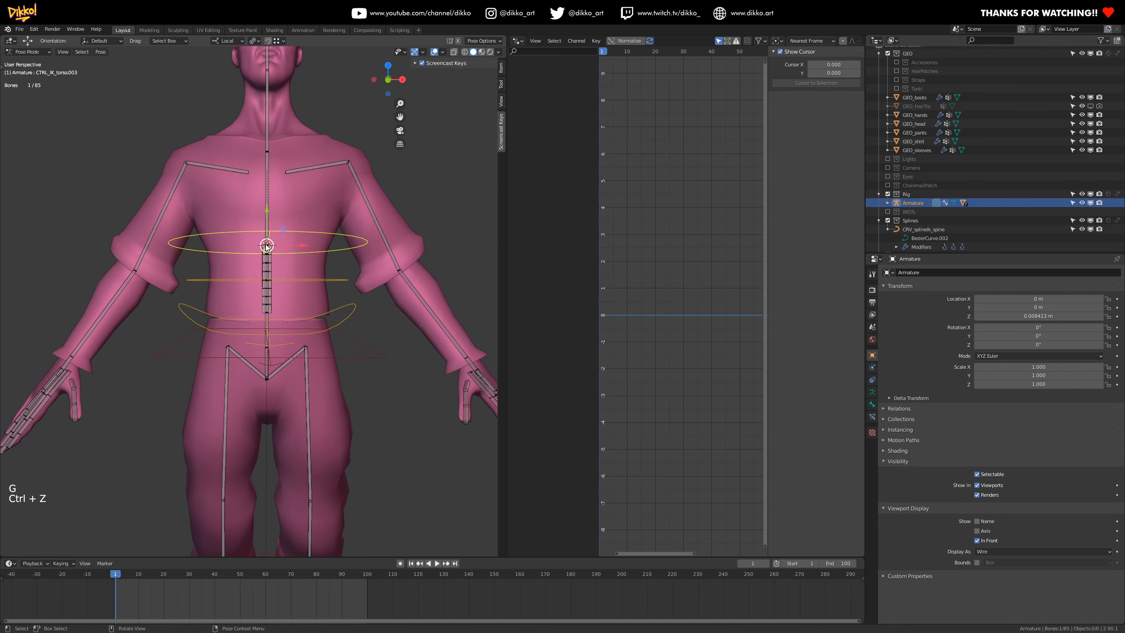
- Try a small rotation and a move on CTRL_IK_torso.003, undoing both
{"action": "key", "text": "r"}
{"action": "left_click", "coordinate": [417, 258]}
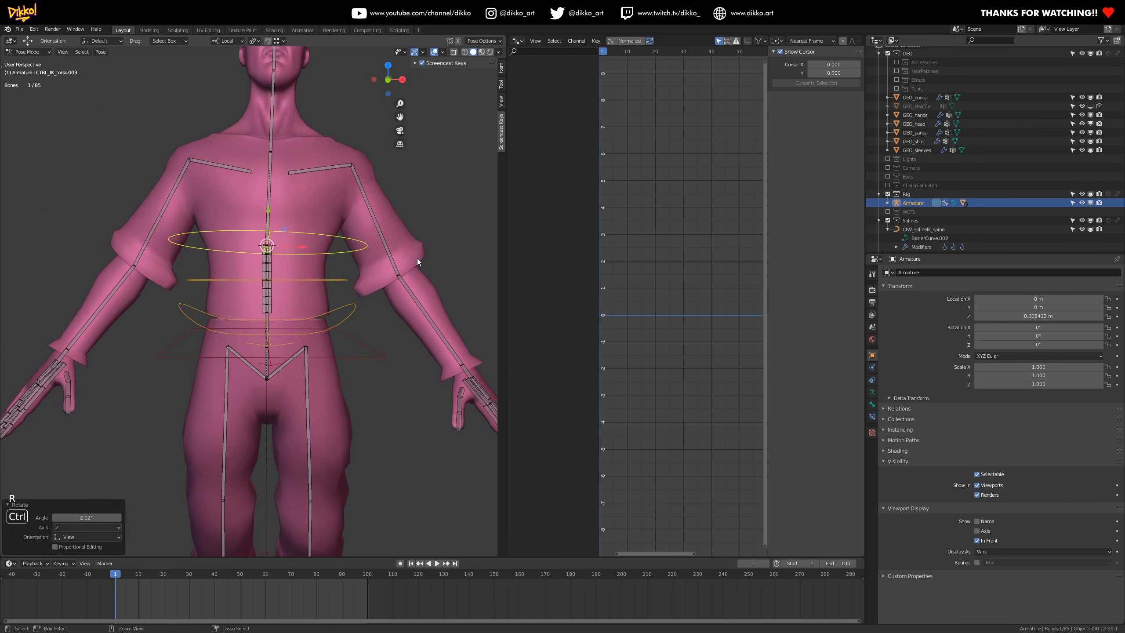
{"action": "key", "text": "ctrl+z"}
{"action": "key", "text": "g"}
{"action": "left_click", "coordinate": [325, 230]}
{"action": "key", "text": "ctrl+z"}
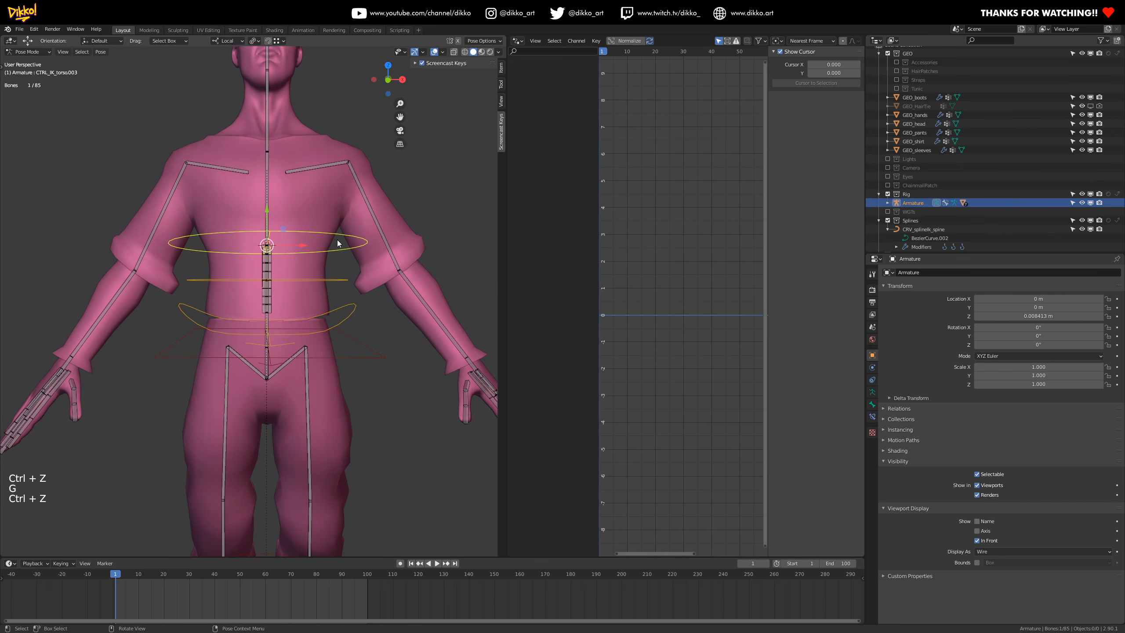
- Add the armature's second bone layer, holding the FK torso controls, to the visible layers
{"action": "left_click", "coordinate": [873, 391]}
{"action": "left_click", "coordinate": [902, 319], "text": "shift"}
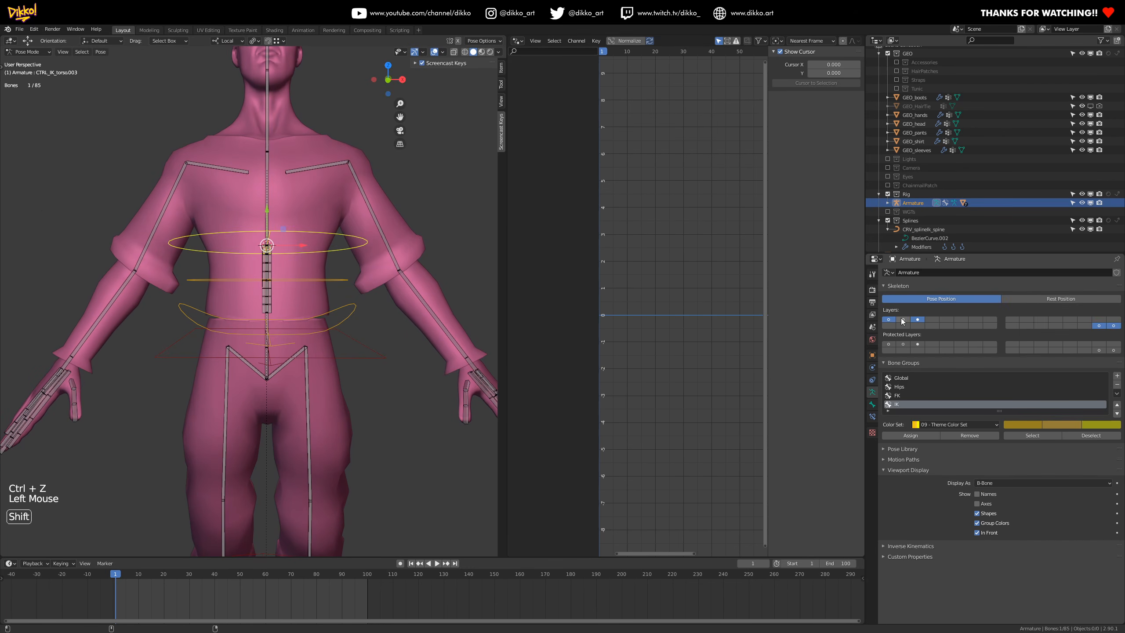
{"action": "middle_click_drag", "start_coordinate": [295, 341], "coordinate": [342, 366]}
{"action": "scroll", "coordinate": [344, 394], "scroll_direction": "up", "scroll_amount": 1}
- Test the FK bending by rotating CTRL_FK_torso.001 and then CTRL_FK_torso.002, undoing each rotation
{"action": "left_click", "coordinate": [353, 336]}
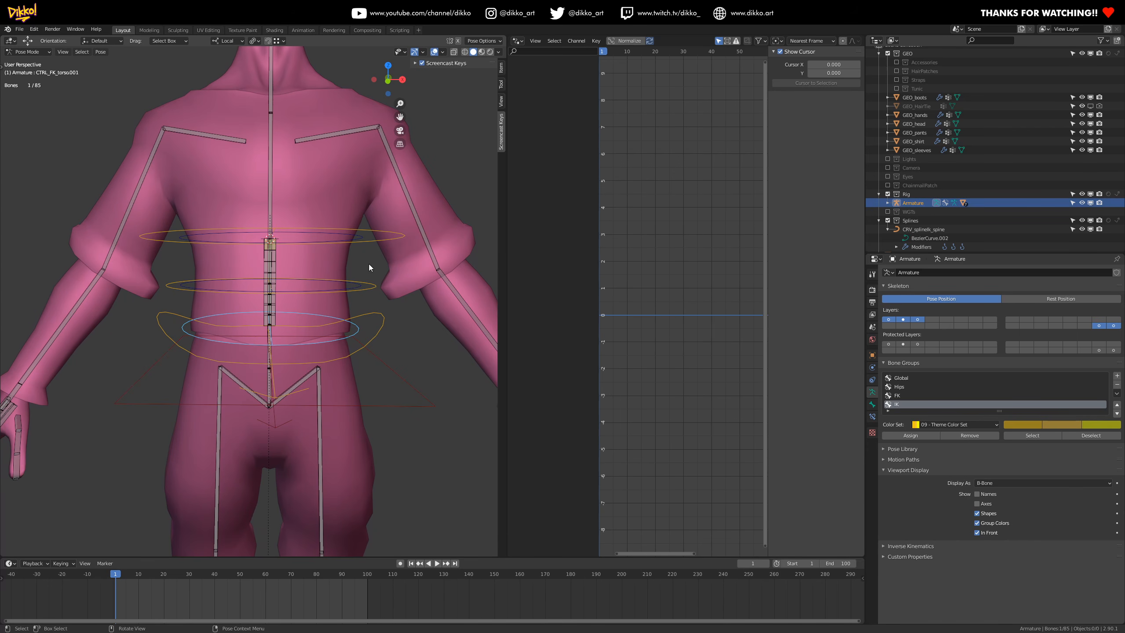
{"action": "key", "text": "r"}
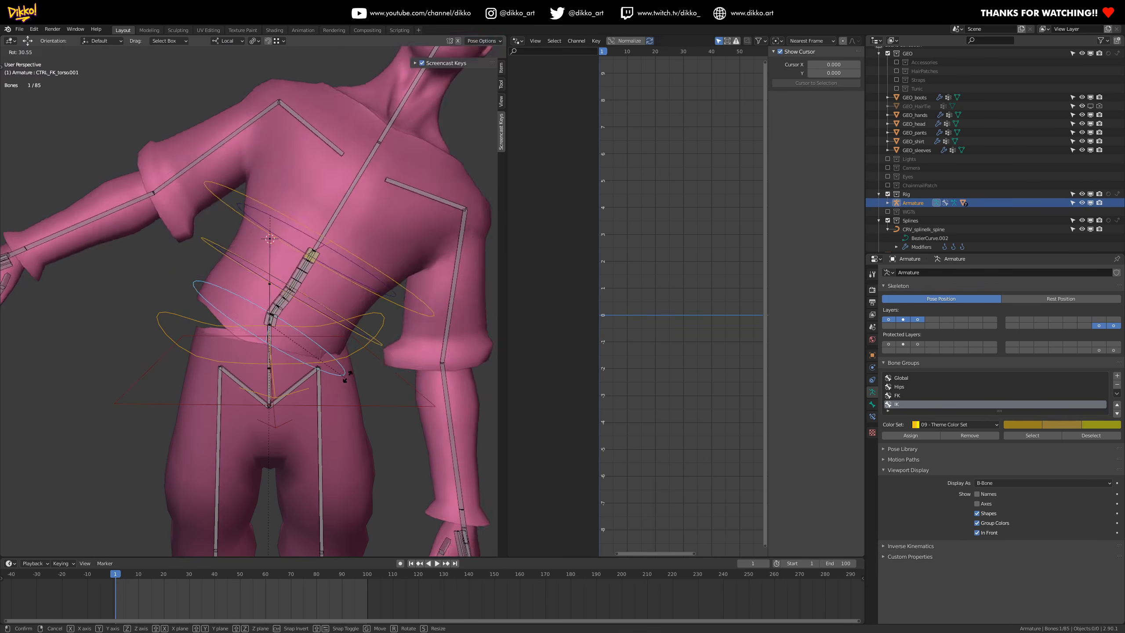
{"action": "key", "text": "ctrl+z"}
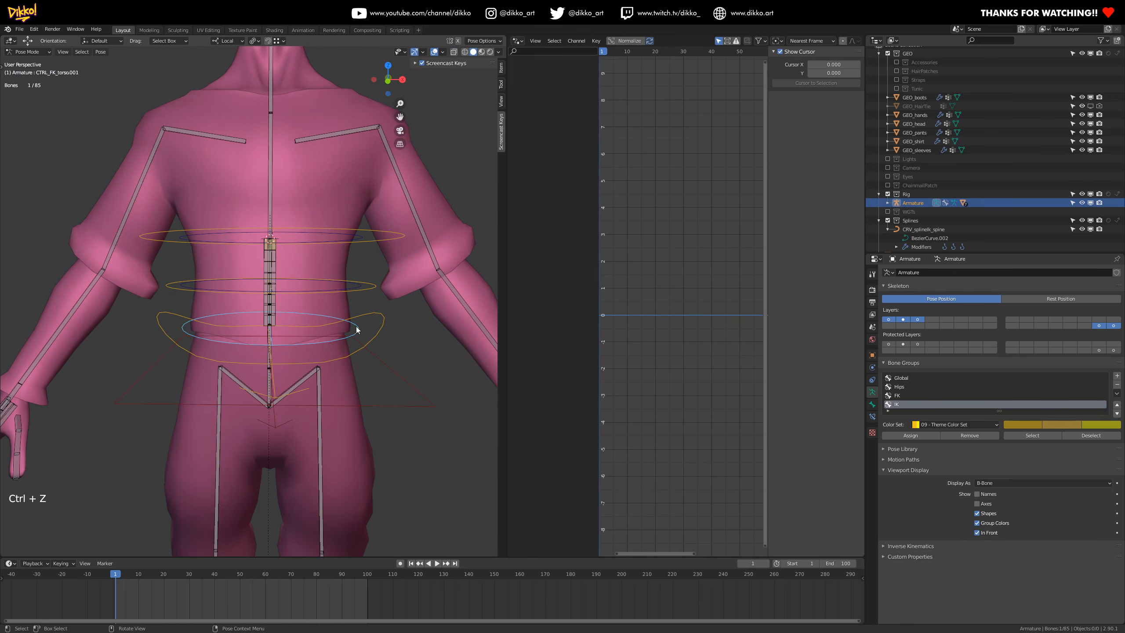
{"action": "left_click", "coordinate": [351, 287]}
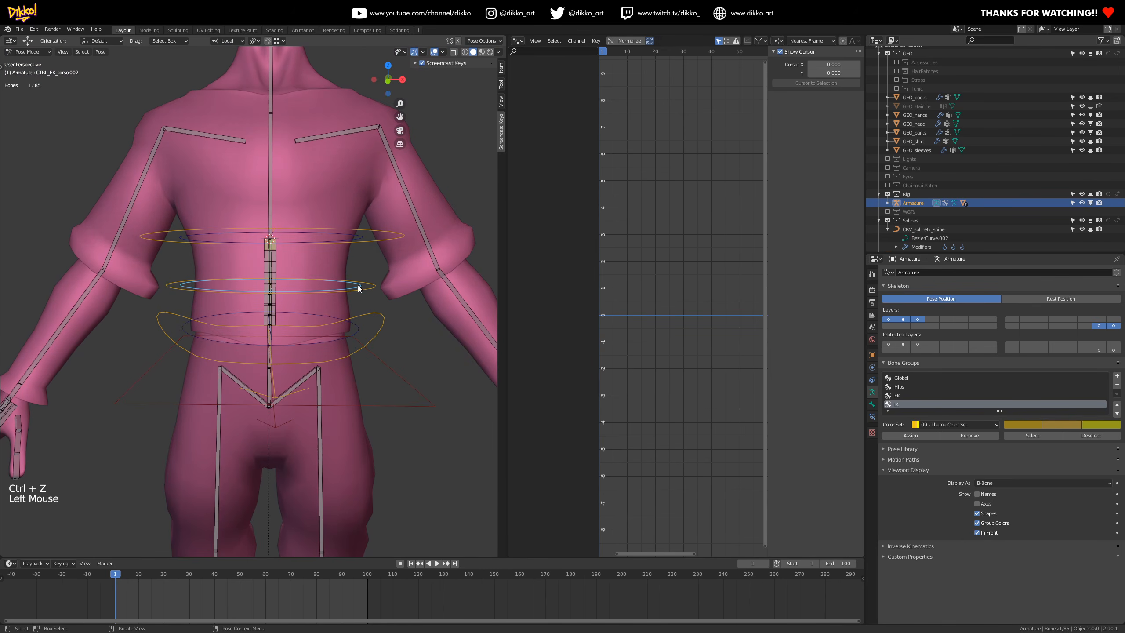
{"action": "key", "text": "r"}
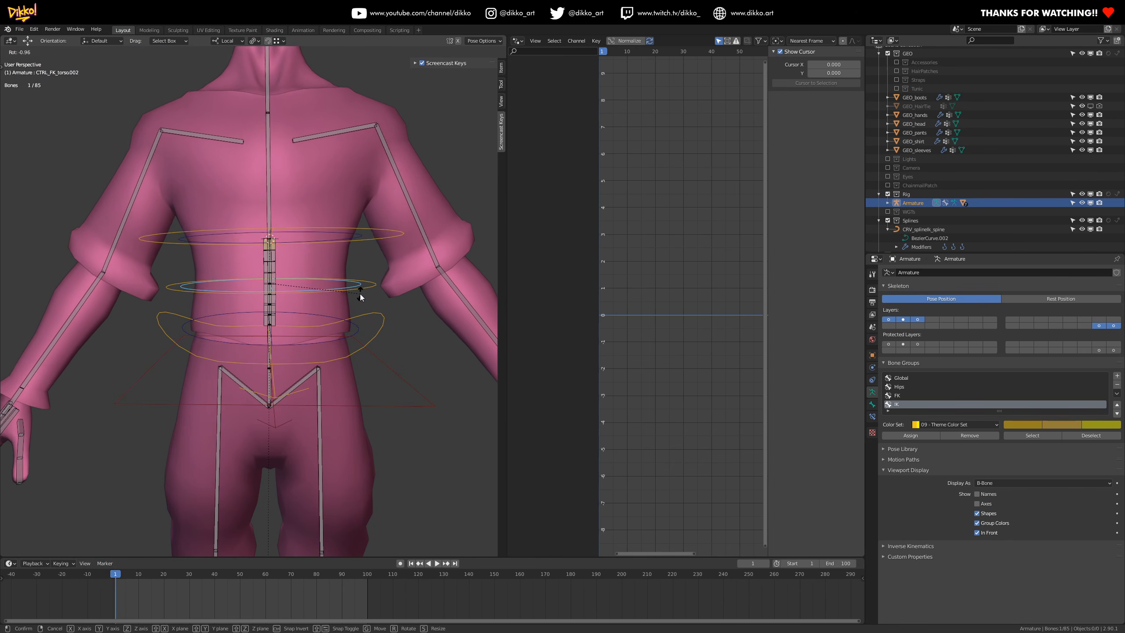
{"action": "left_click", "coordinate": [372, 287]}
{"action": "key", "text": "ctrl+z"}
- Test the upper FK control by rotating CTRL_FK_torso.003 sideways, and undo the rotation
{"action": "mouse_move", "coordinate": [294, 243]}
{"action": "middle_mouse_down"}
{"action": "mouse_move", "coordinate": [294, 256]}
{"action": "mouse_move", "coordinate": [308, 257]}
{"action": "middle_mouse_up"}
{"action": "left_click", "coordinate": [334, 266]}
{"action": "left_click", "coordinate": [344, 259]}
{"action": "key", "text": "r"}
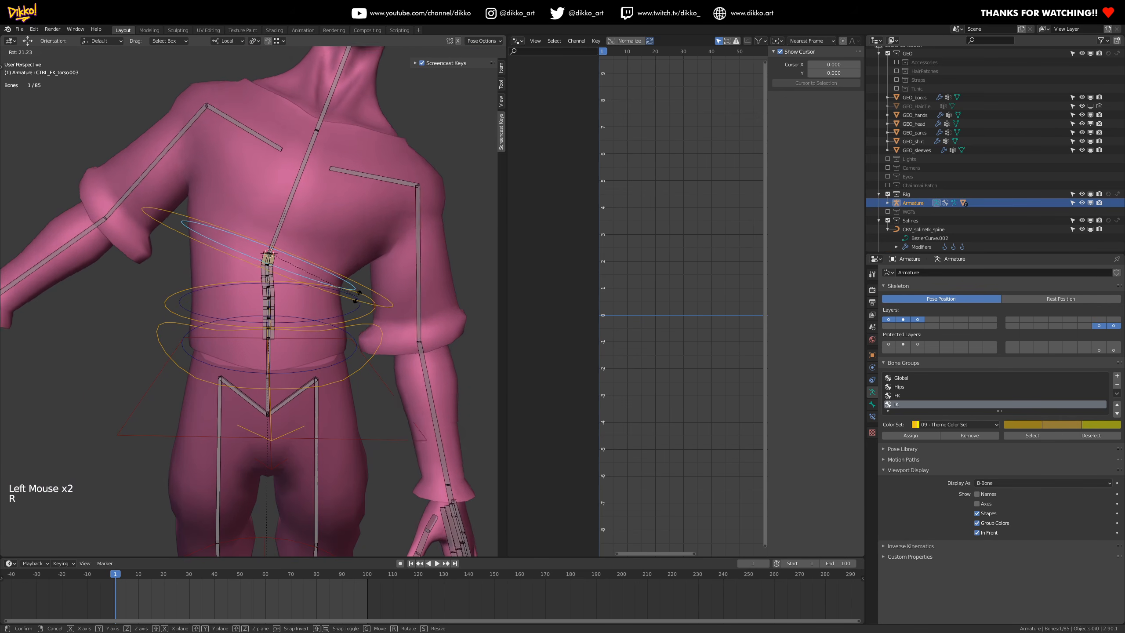
{"action": "left_click", "coordinate": [364, 268]}
{"action": "key", "text": "ctrl+z"}
- Inspect the overlapping torso controls, test twisting CTRL_IK_torso.003 around global Z, and undo the rotation
{"action": "middle_click_drag", "start_coordinate": [268, 281], "coordinate": [290, 303]}
{"action": "scroll", "coordinate": [299, 297], "scroll_direction": "up", "scroll_amount": 1}
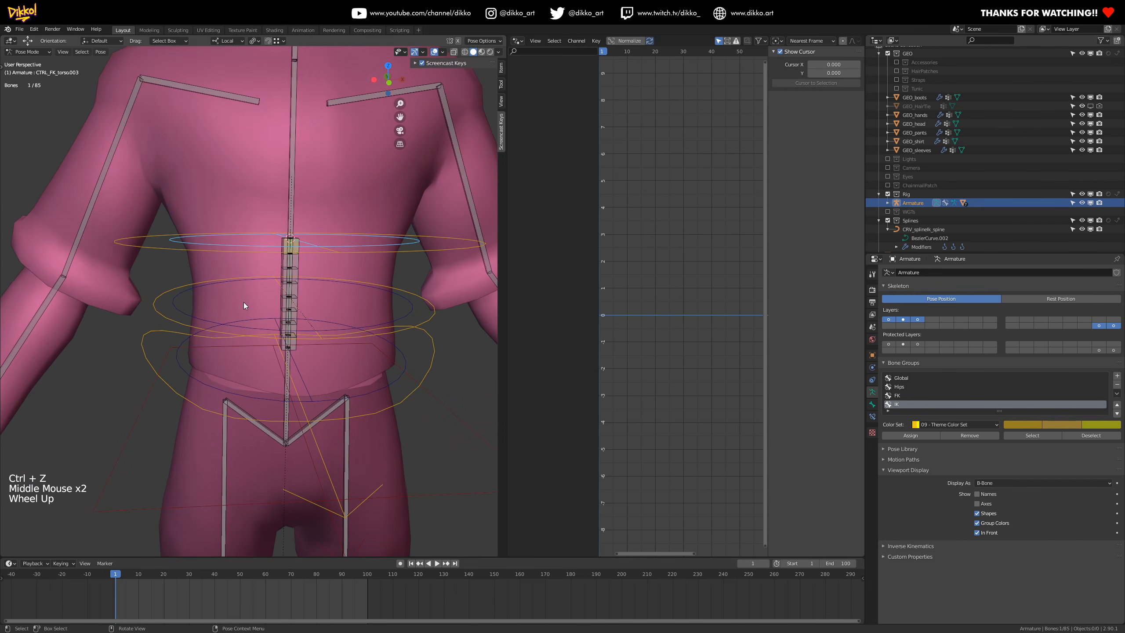
{"action": "middle_click_drag", "start_coordinate": [269, 381], "coordinate": [241, 348]}
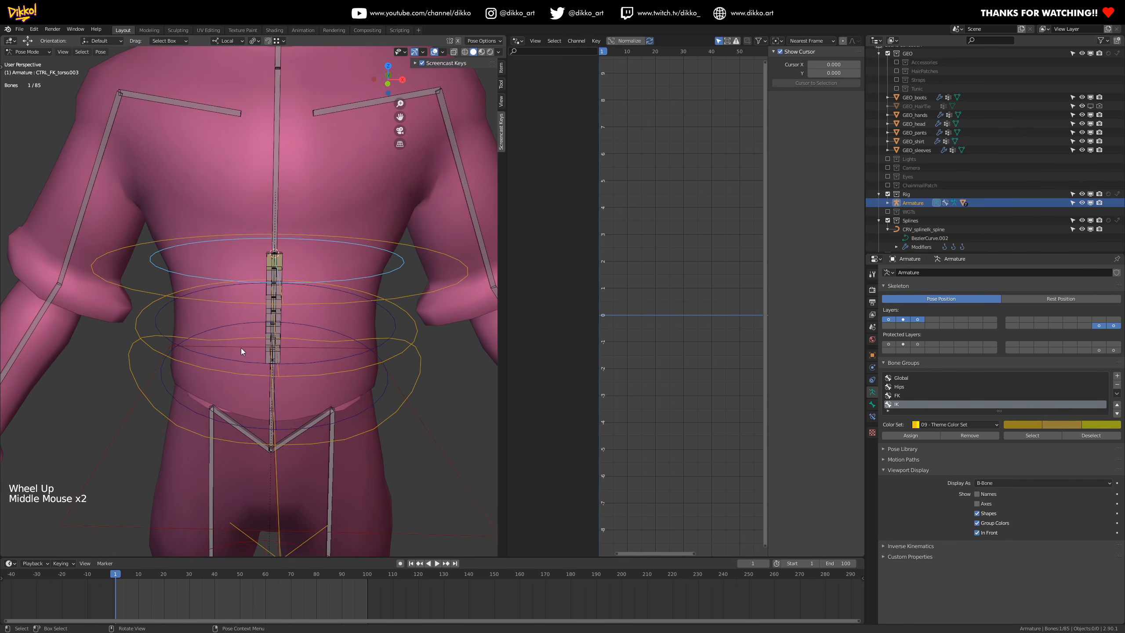
{"action": "middle_click_drag", "start_coordinate": [336, 378], "coordinate": [211, 286]}
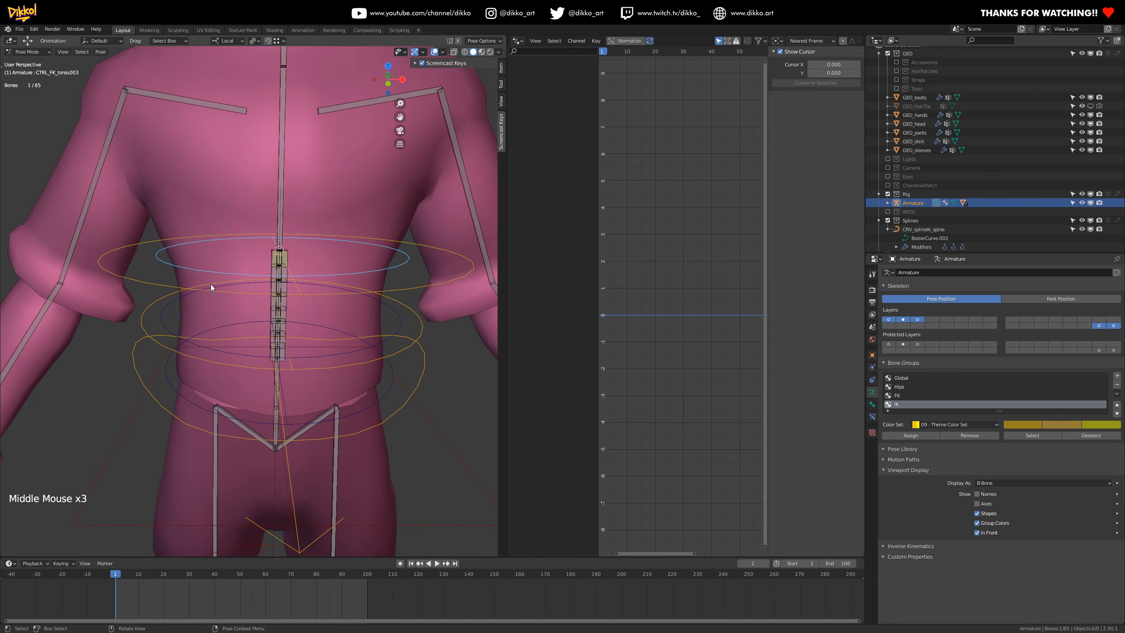
{"action": "left_click", "coordinate": [163, 256]}
{"action": "left_click", "coordinate": [139, 277]}
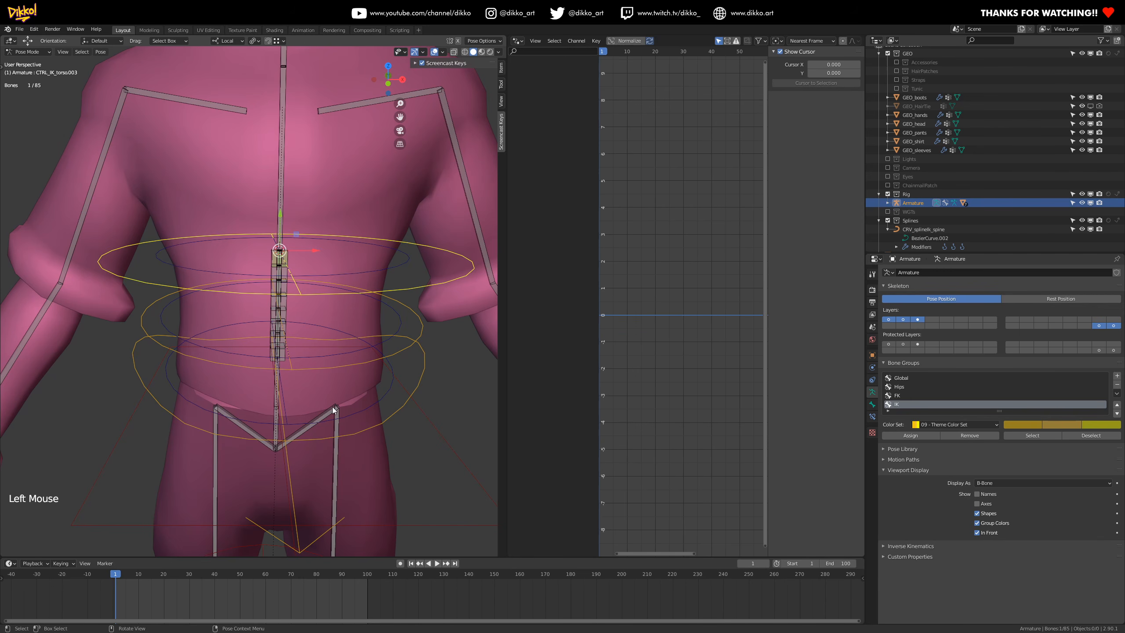
{"action": "key", "text": "r"}
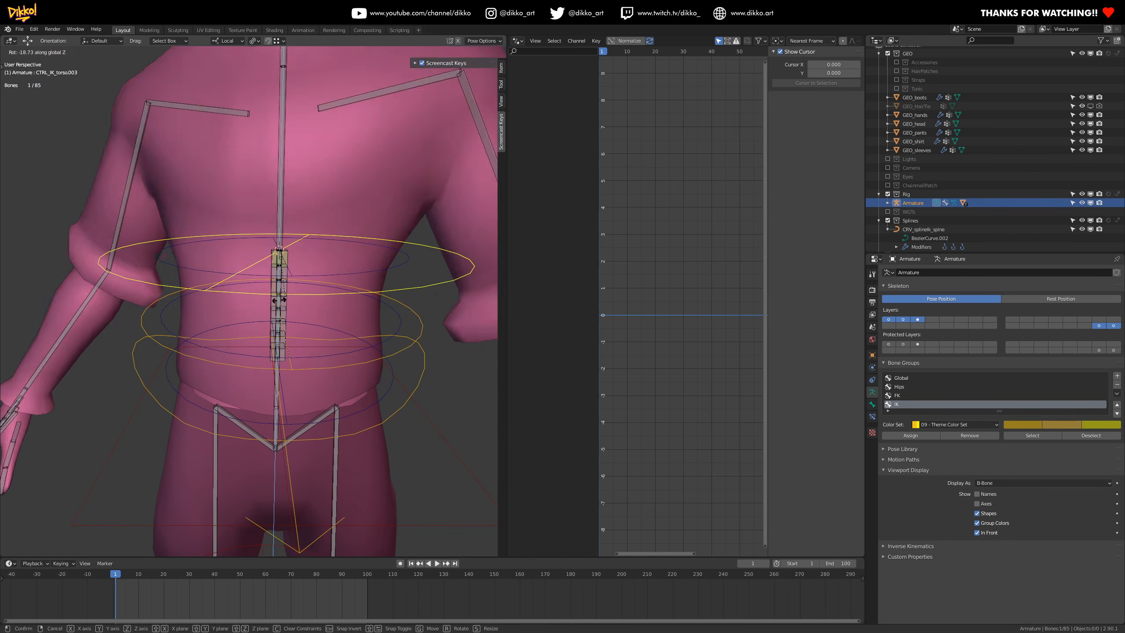
{"action": "left_click", "coordinate": [335, 294]}
{"action": "key", "text": "ctrl+z"}
- Compare the overlapping chest controls by rotating CTRL_FK_torso.003 and then CTRL_IK_torso.003, reverting both rotations
{"action": "left_click", "coordinate": [180, 266]}
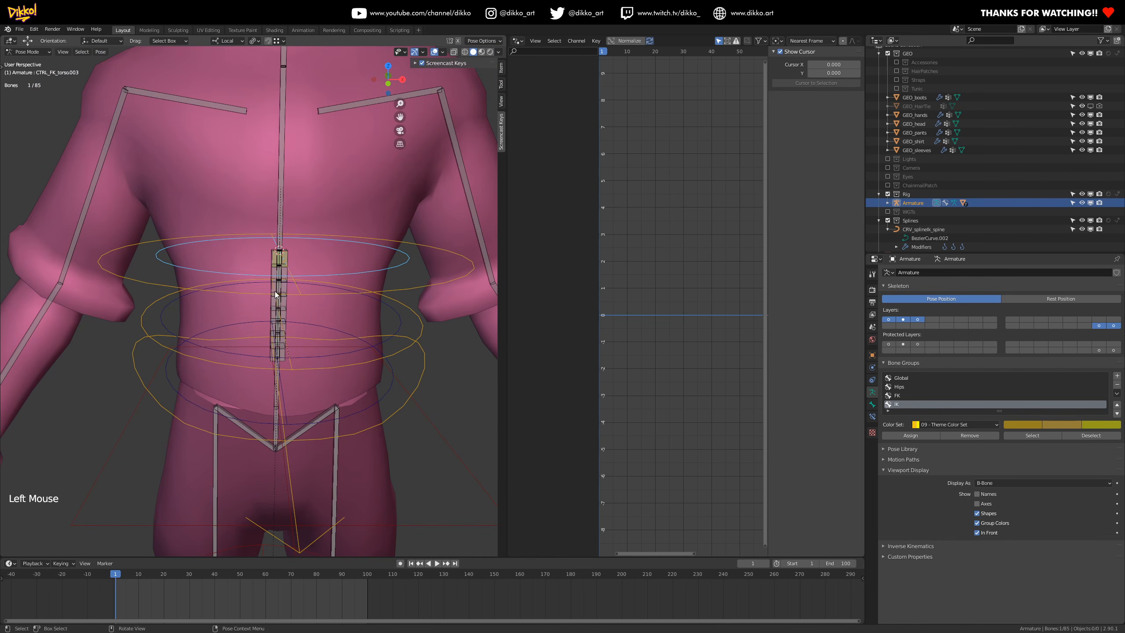
{"action": "key", "text": "r"}
{"action": "right_click", "coordinate": [293, 313]}
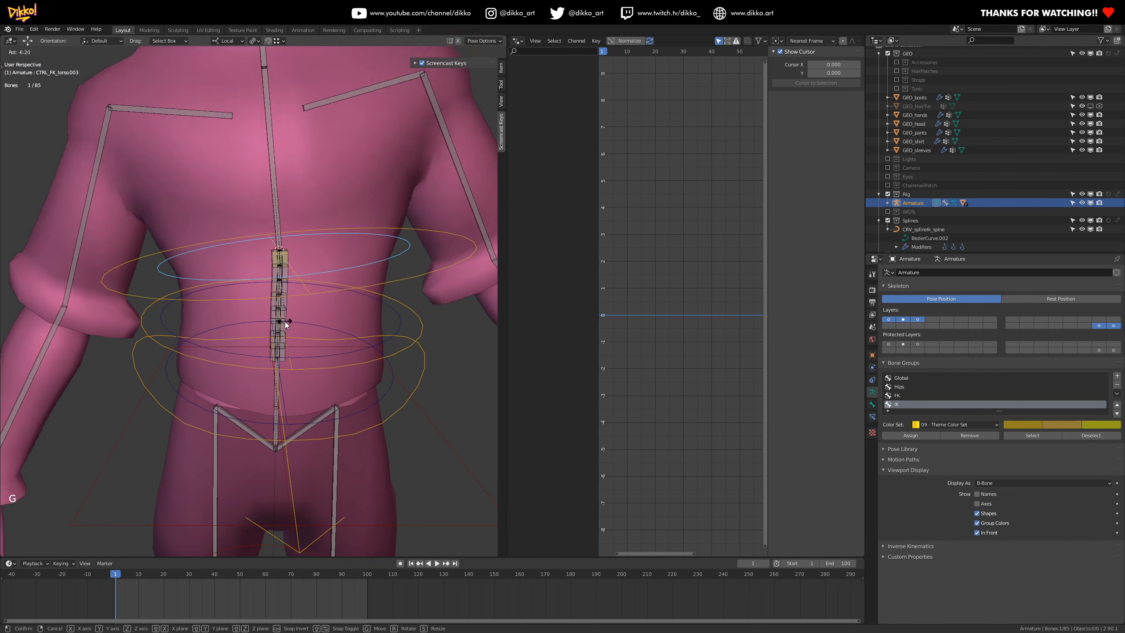
{"action": "key", "text": "ctrl+z"}
{"action": "left_click", "coordinate": [144, 288]}
{"action": "key", "text": "r"}
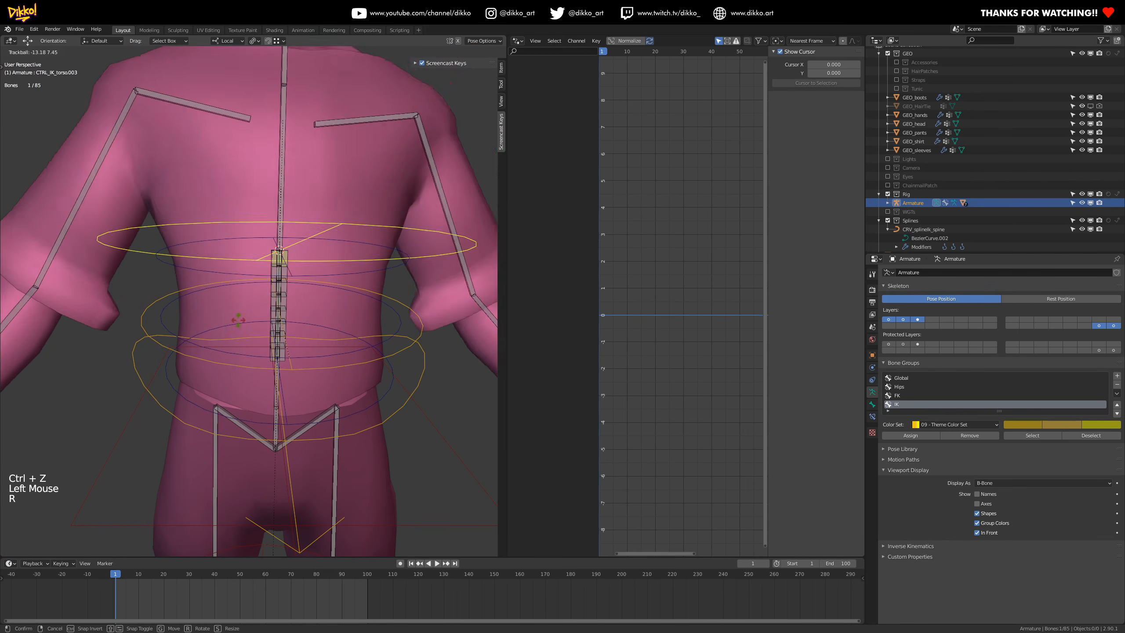
{"action": "right_click", "coordinate": [220, 298]}
{"action": "key", "text": "ctrl+z"}
{"action": "left_click", "coordinate": [183, 265]}
{"action": "left_click", "coordinate": [177, 267]}
{"action": "left_click", "coordinate": [169, 273]}
{"action": "left_click", "coordinate": [168, 271]}
{"action": "left_click", "coordinate": [166, 269]}
{"action": "left_click", "coordinate": [171, 259]}
{"action": "left_click", "coordinate": [153, 279]}
{"action": "left_click", "coordinate": [174, 262]}
- Delete the redundant CTRL_FK_torso.003 bone in Edit Mode and return to Pose Mode
{"action": "left_click", "coordinate": [172, 265]}
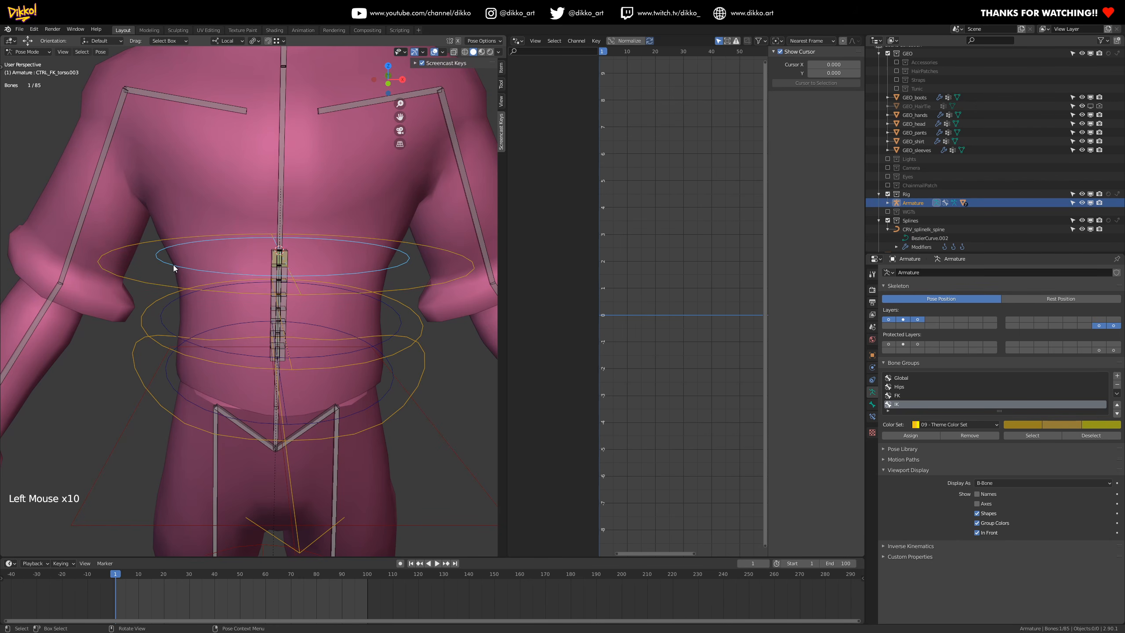
{"action": "key", "text": "Tab"}
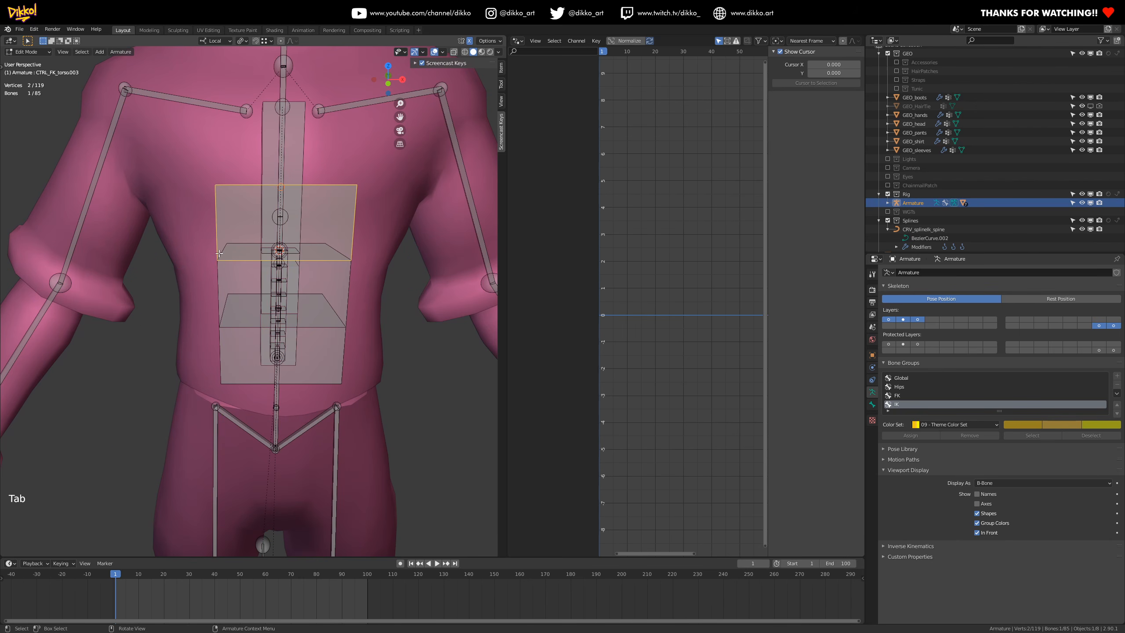
{"action": "key", "text": "x"}
{"action": "left_click", "coordinate": [217, 254]}
{"action": "key", "text": "Tab"}
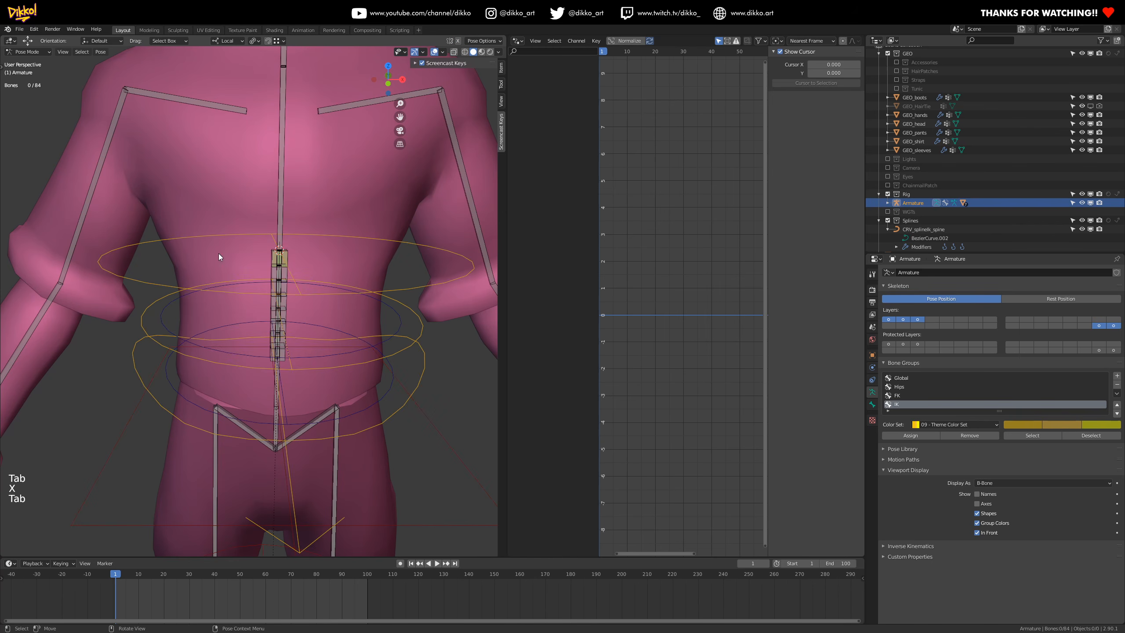
- Parent CTRL_IK_torso.003 to CTRL_FK_torso.002 in the armature's Edit Mode and return to Pose Mode
{"action": "left_click", "coordinate": [134, 278]}
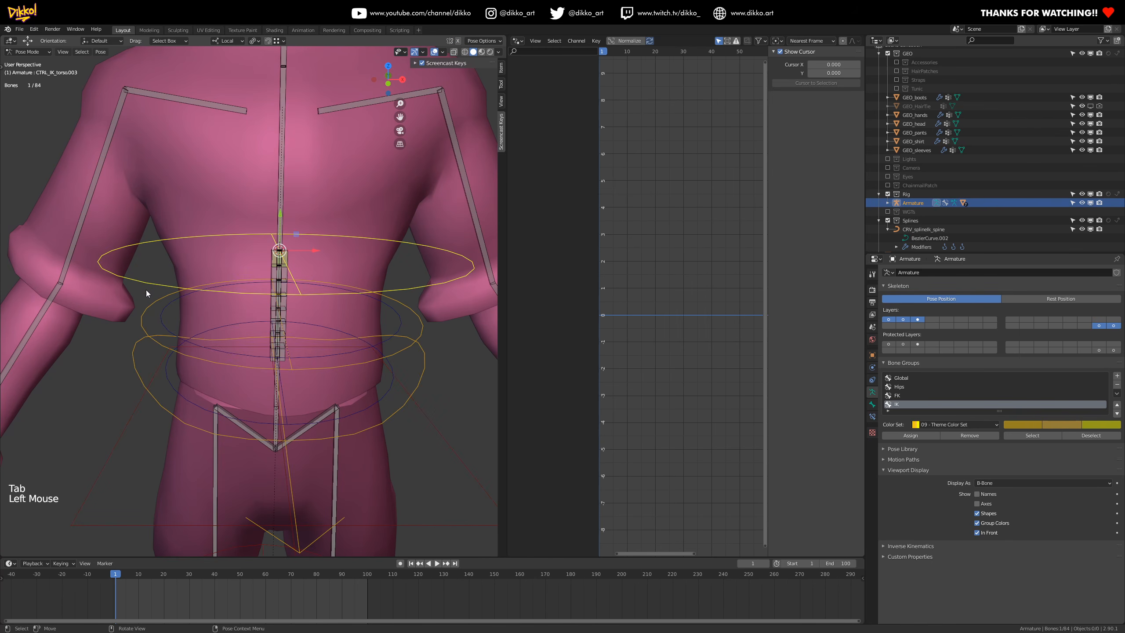
{"action": "key", "text": "Tab"}
{"action": "key", "text": "Tab"}
{"action": "left_click", "coordinate": [182, 337], "text": "shift"}
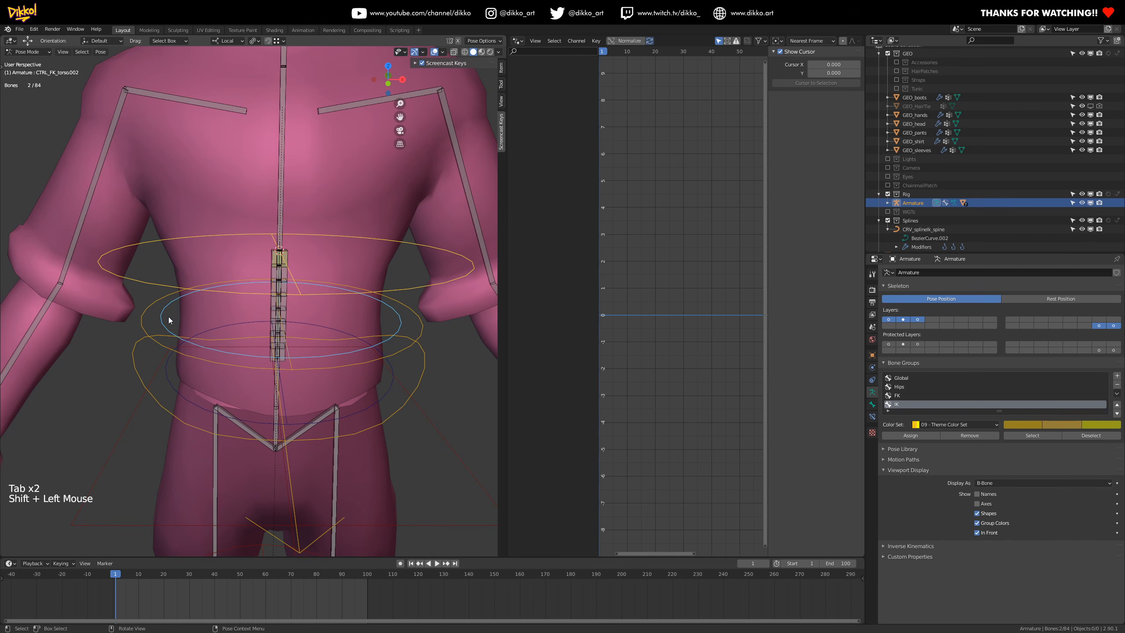
{"action": "key", "text": "Tab"}
{"action": "key", "text": "ctrl+p"}
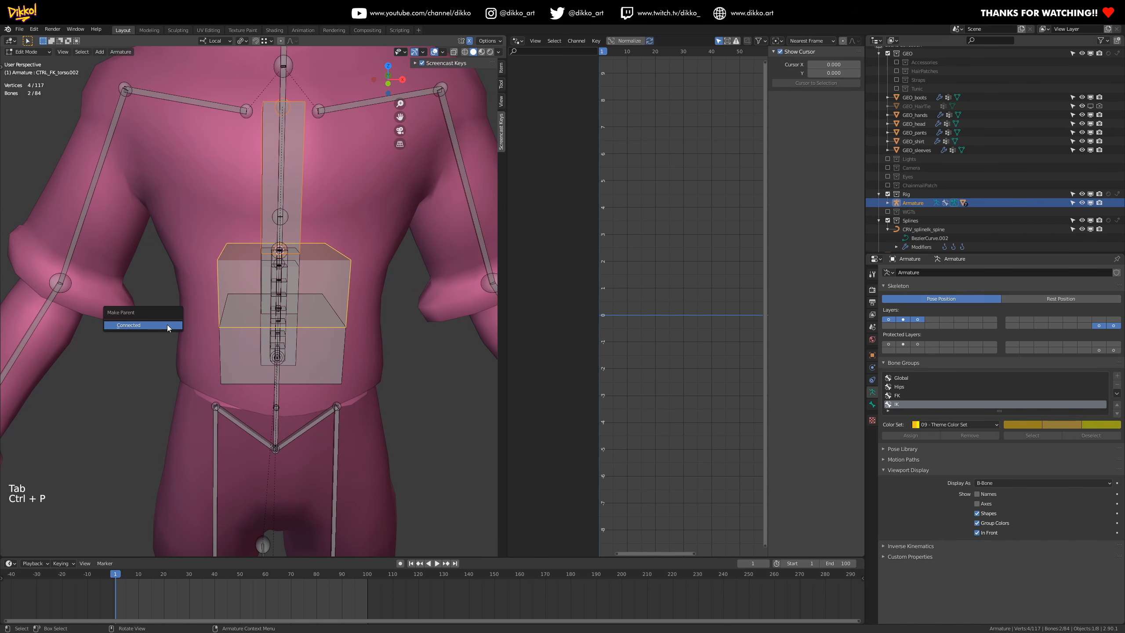
{"action": "left_click", "coordinate": [167, 324]}
{"action": "key", "text": "Tab"}
{"action": "left_click", "coordinate": [131, 281]}
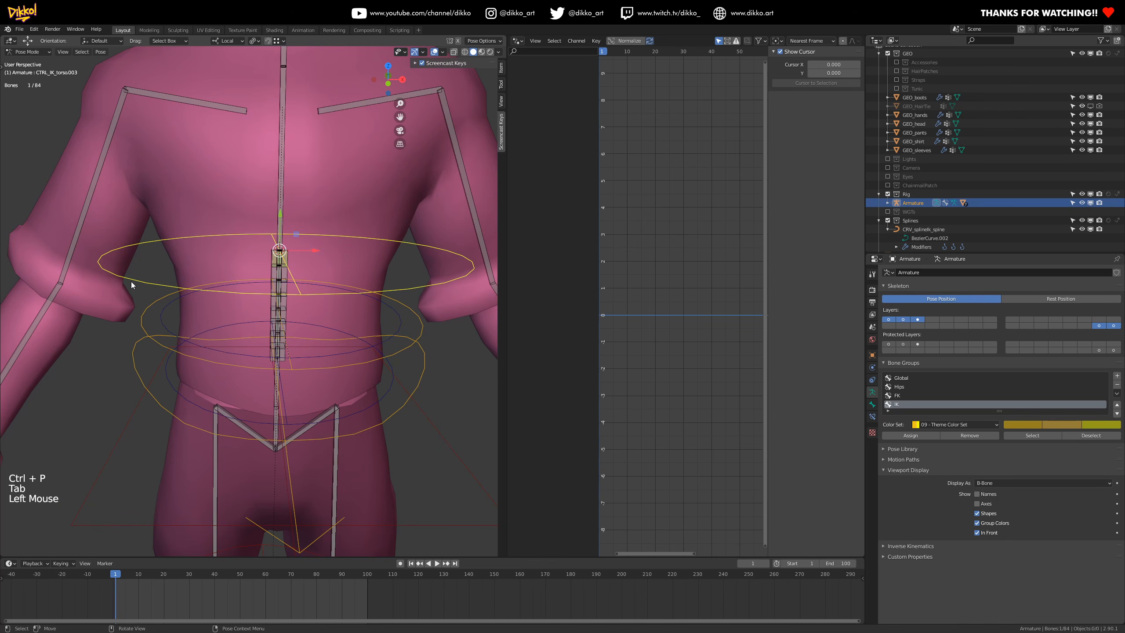
{"action": "left_click", "coordinate": [161, 319], "text": "shift"}
{"action": "key", "text": "Tab"}
{"action": "key", "text": "p"}
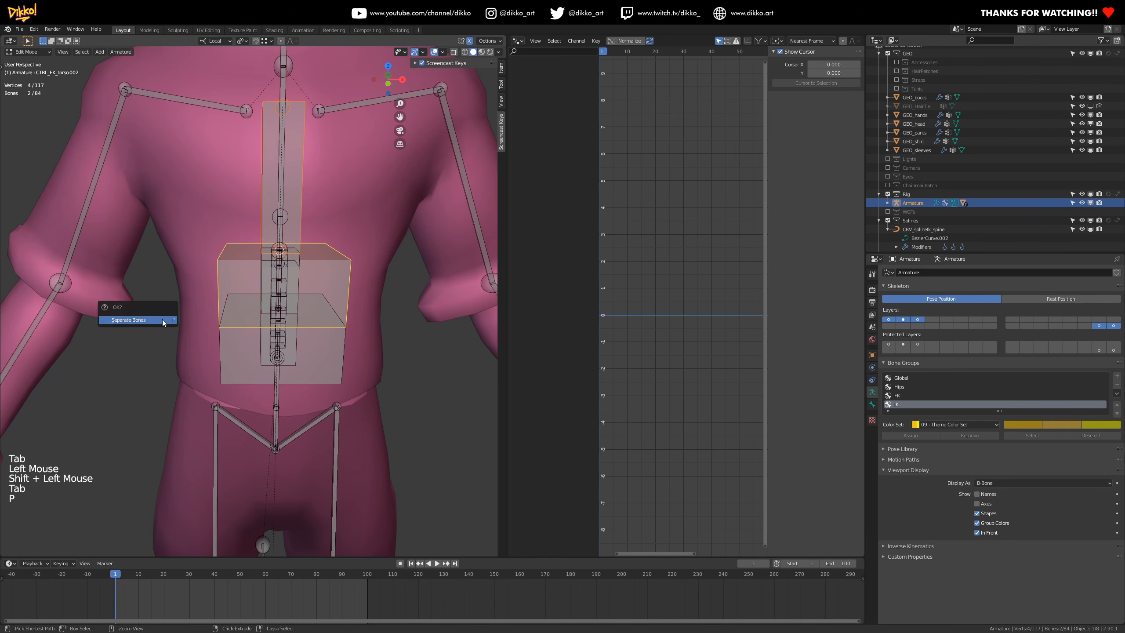
{"action": "key", "text": "Tab"}
{"action": "left_click", "coordinate": [141, 286]}
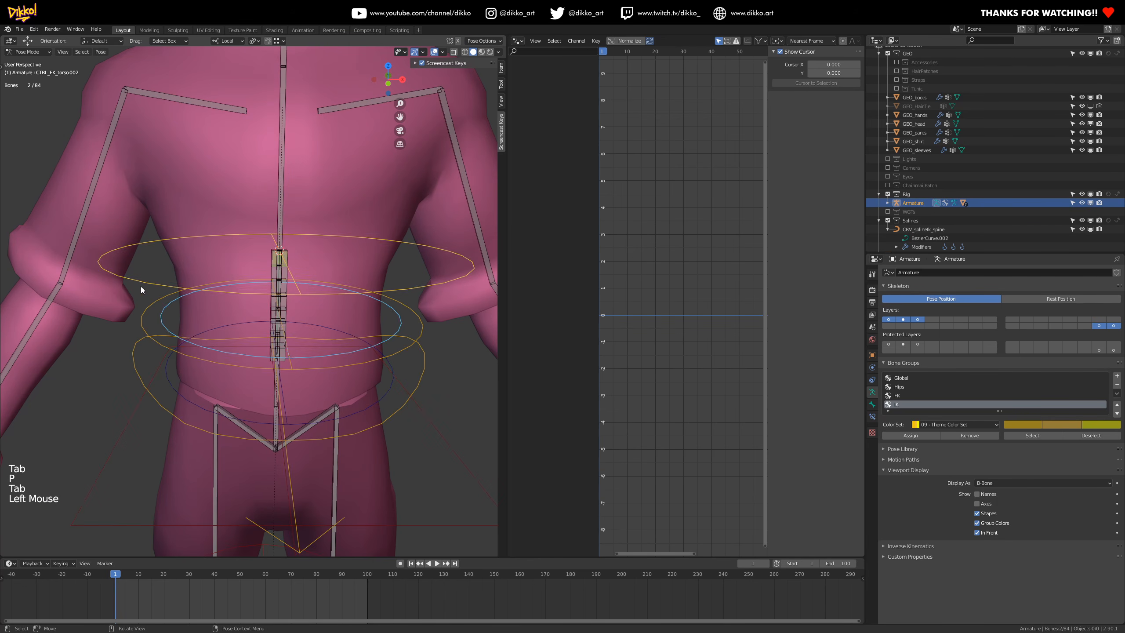
- Test the parenting of the chest control by rotating CTRL_FK_torso.002, and undo the rotation
{"action": "left_click", "coordinate": [192, 343]}
{"action": "key", "text": "r"}
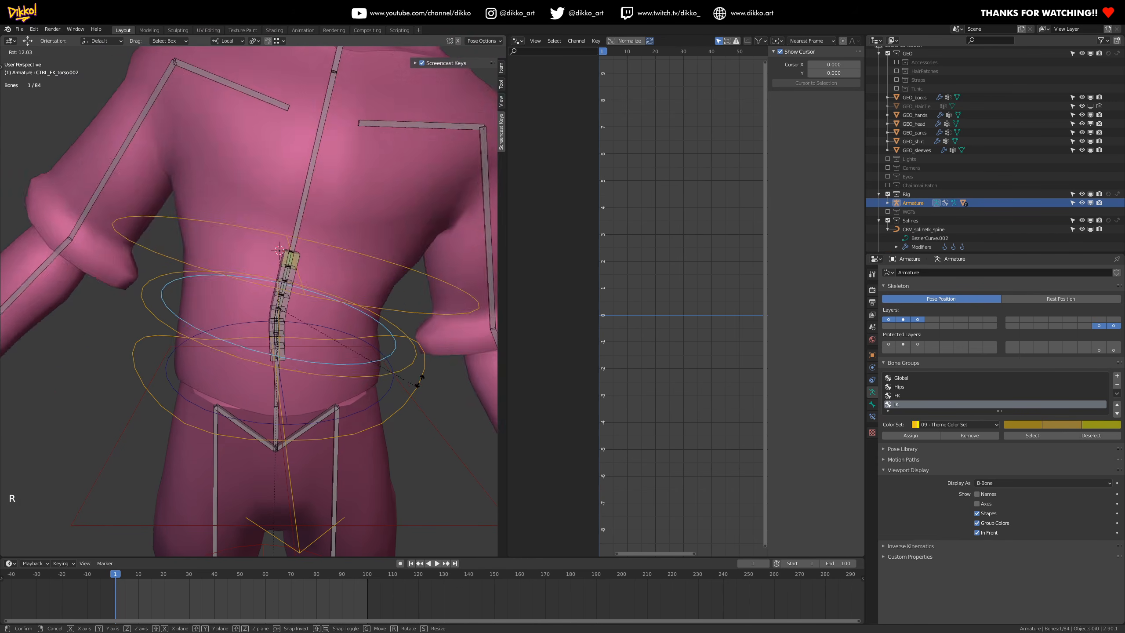
{"action": "left_click", "coordinate": [437, 363]}
{"action": "key", "text": "ctrl+z"}
- Hide the CTRL_IK_torso.003 control and undo the hiding
{"action": "left_click", "coordinate": [405, 291]}
{"action": "scroll", "coordinate": [404, 291], "scroll_direction": "down", "scroll_amount": 2}
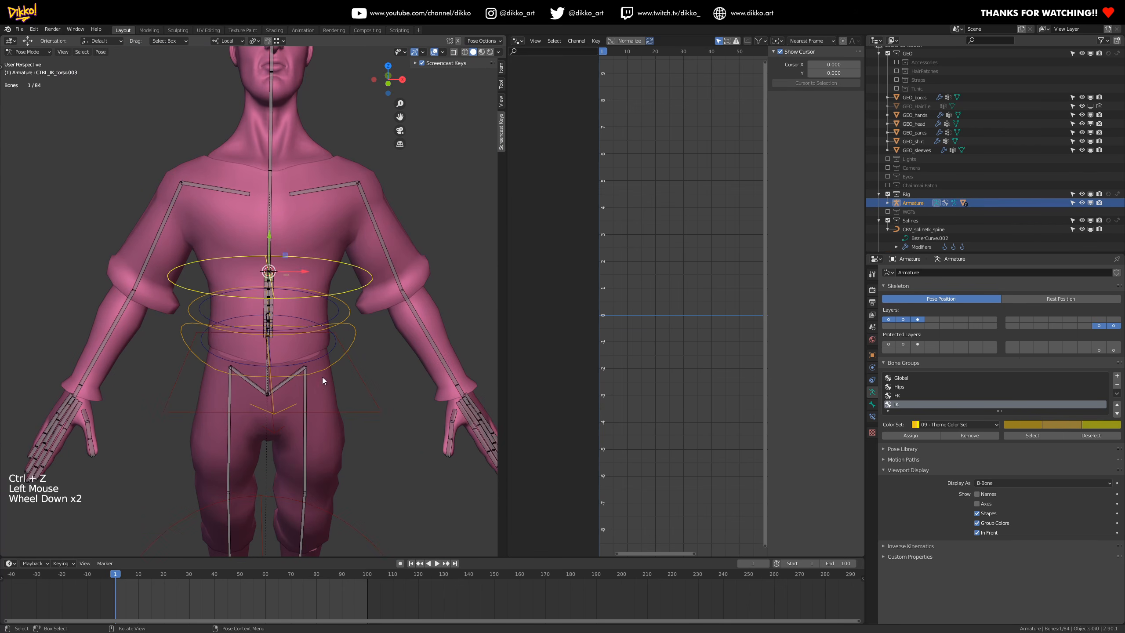
{"action": "key", "text": "h"}
{"action": "key", "text": "ctrl+z"}
{"action": "middle_click_drag", "start_coordinate": [343, 324], "coordinate": [253, 312]}
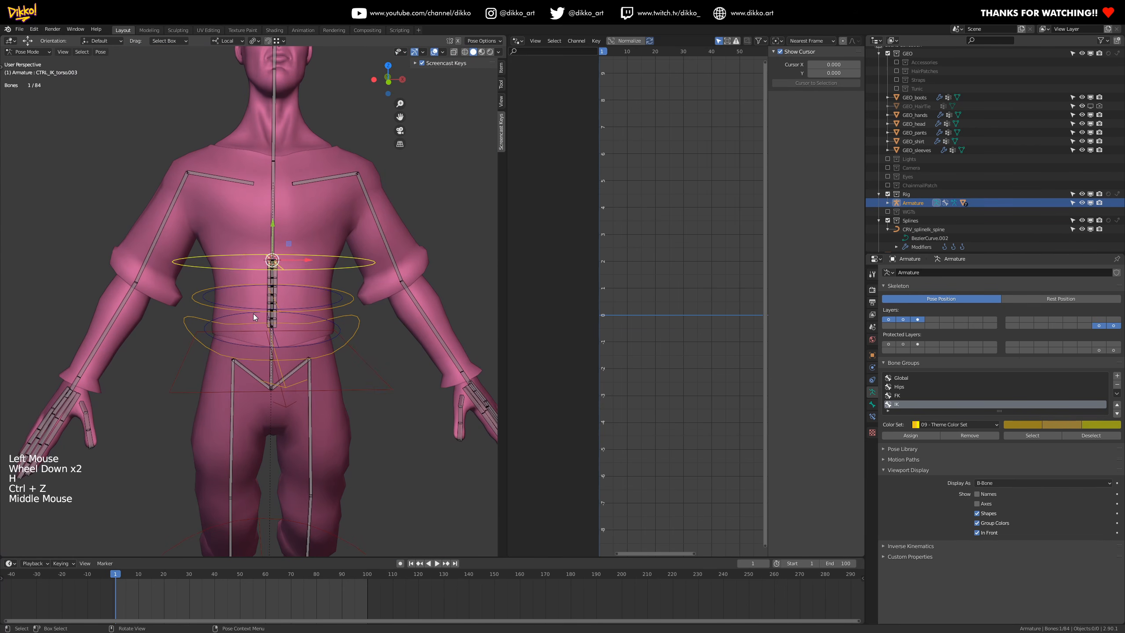
- Test the CTRL_IK_torso.003 control by moving it up and sideways, and clear its rotation and location
{"action": "key", "text": "g"}
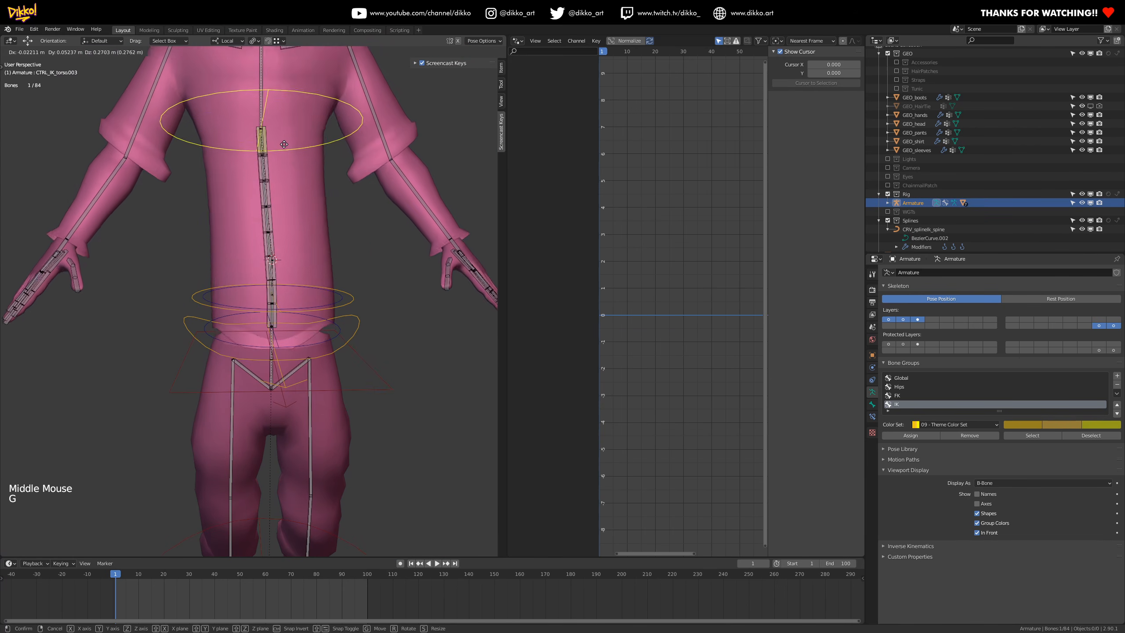
{"action": "left_click", "coordinate": [222, 152]}
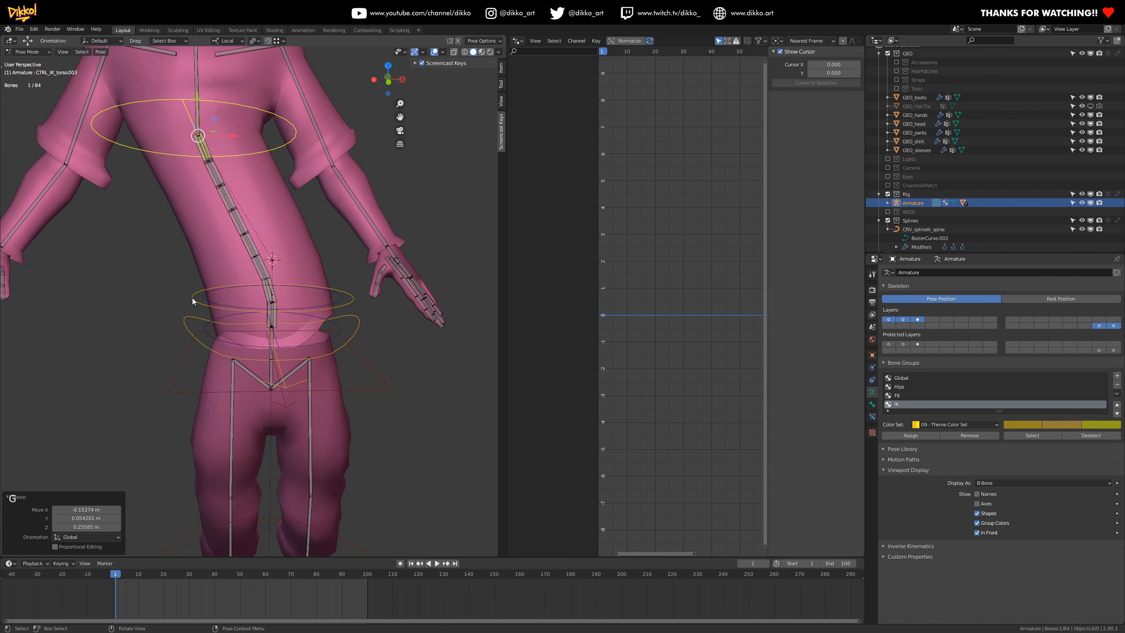
{"action": "left_click", "coordinate": [191, 299]}
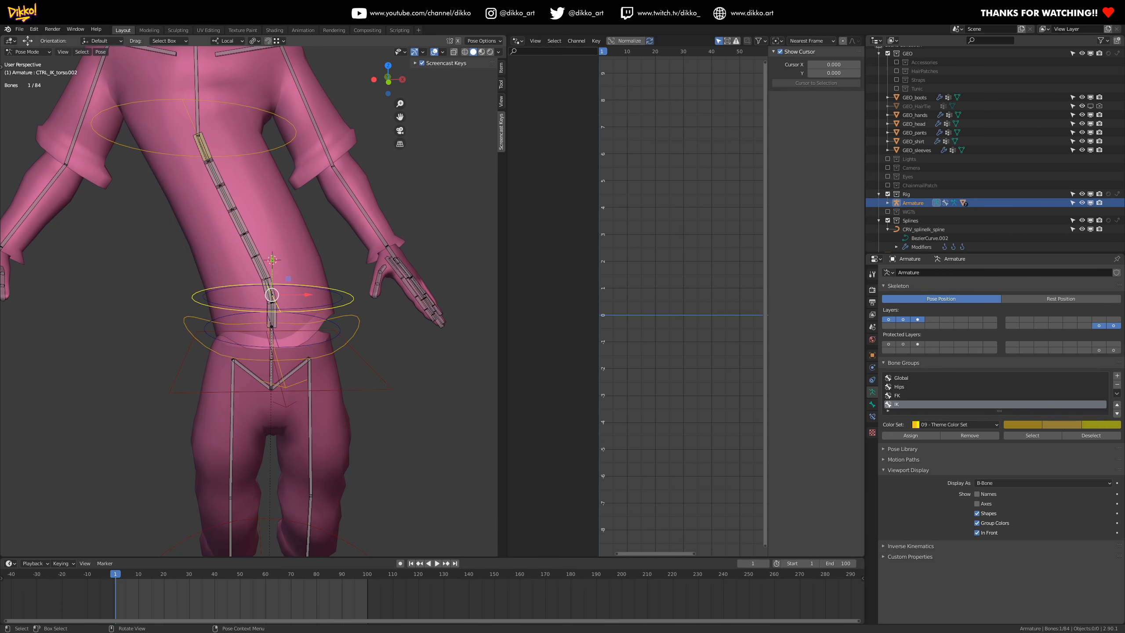
{"action": "left_click", "coordinate": [141, 150]}
{"action": "key", "text": "alt+r"}
{"action": "key", "text": "alt+g"}
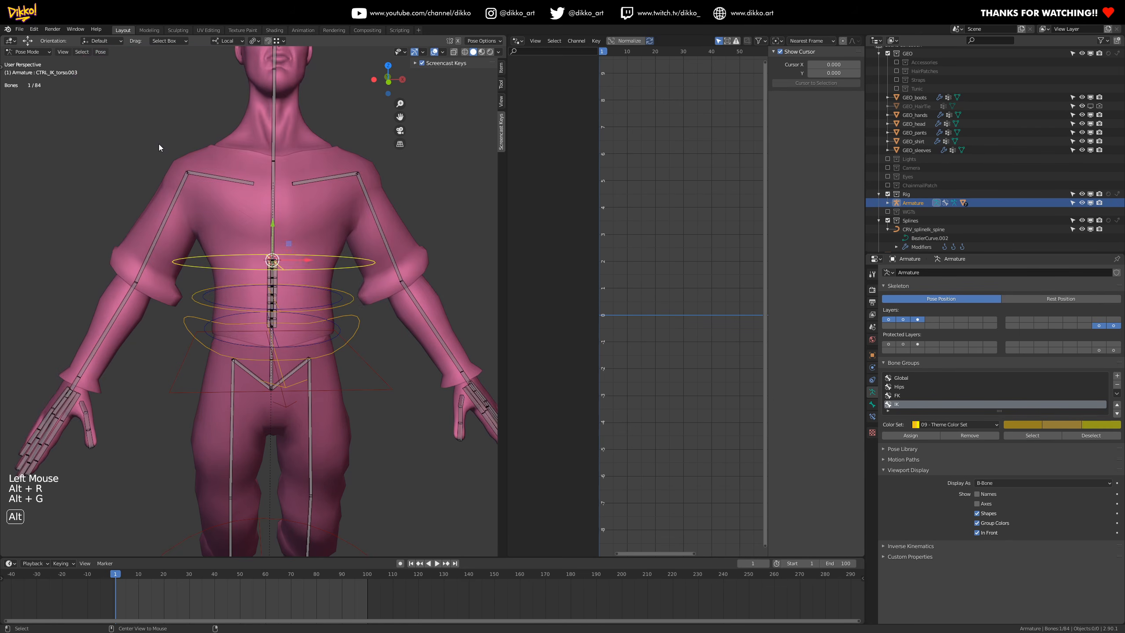
- Select the CTRL_FK_torso.002 bone among the overlapping waist bones and snap the 3D cursor to it
{"action": "scroll", "coordinate": [278, 331], "scroll_direction": "up", "scroll_amount": 2}
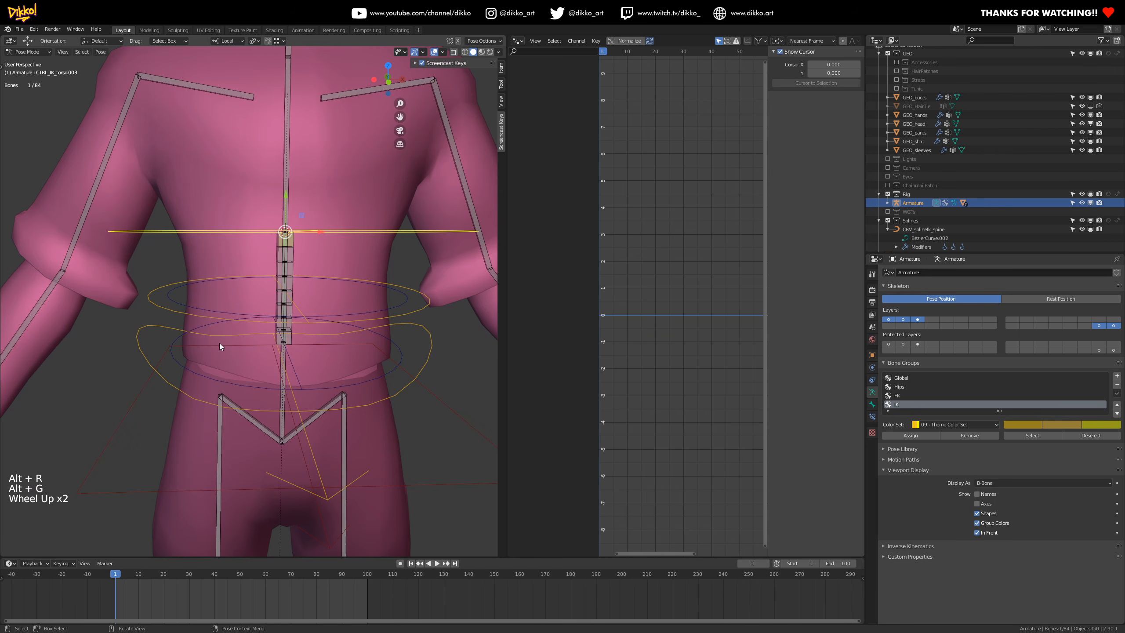
{"action": "left_click", "coordinate": [156, 304]}
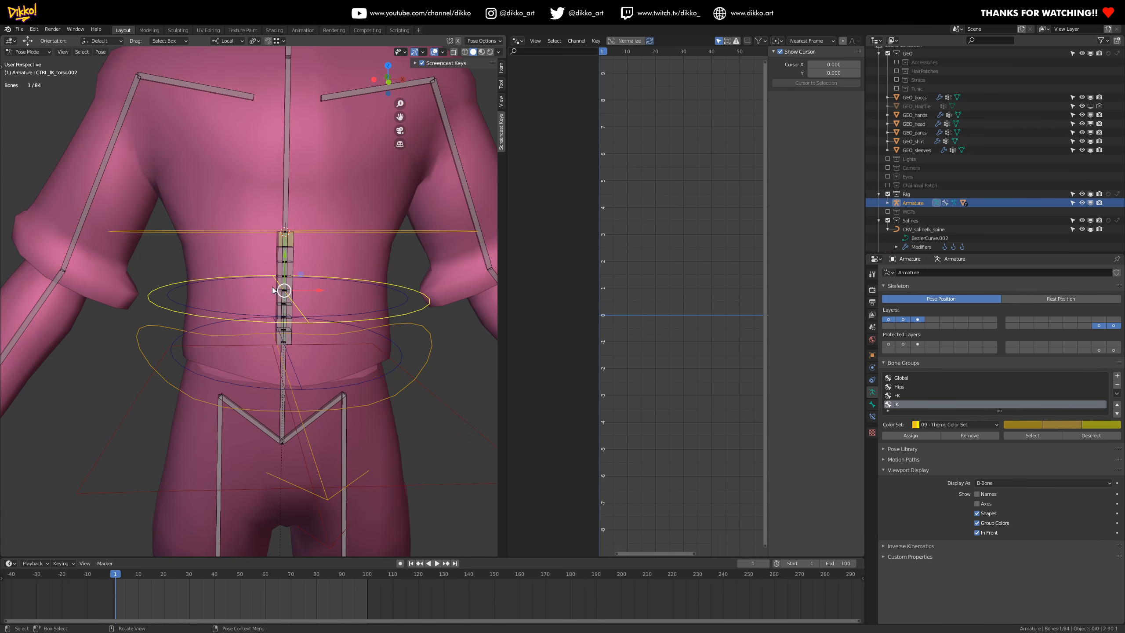
{"action": "left_click", "coordinate": [154, 308]}
{"action": "scroll", "coordinate": [302, 305], "scroll_direction": "up", "scroll_amount": 1}
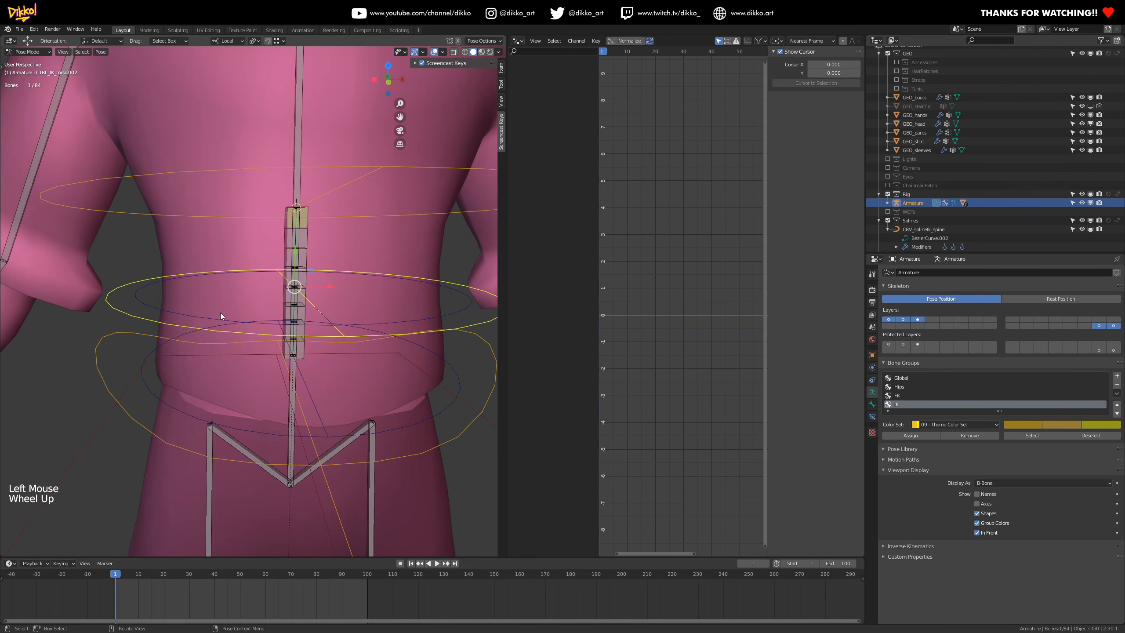
{"action": "key", "text": "Tab"}
{"action": "key", "text": "shift+s"}
{"action": "left_click", "coordinate": [298, 347]}
{"action": "left_click", "coordinate": [300, 286]}
{"action": "left_click", "coordinate": [299, 286]}
{"action": "left_click", "coordinate": [298, 286]}
{"action": "left_click", "coordinate": [298, 286]}
{"action": "left_click", "coordinate": [298, 285]}
{"action": "left_click", "coordinate": [299, 286]}
{"action": "left_click", "coordinate": [299, 286]}
{"action": "left_click", "coordinate": [387, 234]}
{"action": "key", "text": "Tab"}
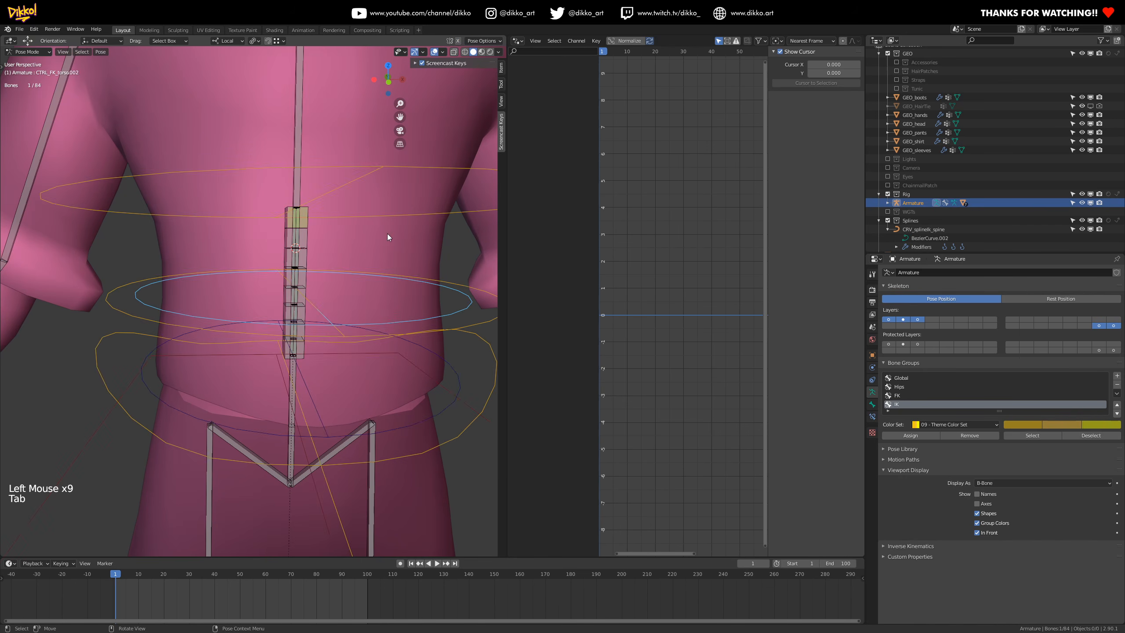
{"action": "key", "text": "shift+s"}
{"action": "left_click", "coordinate": [342, 359]}
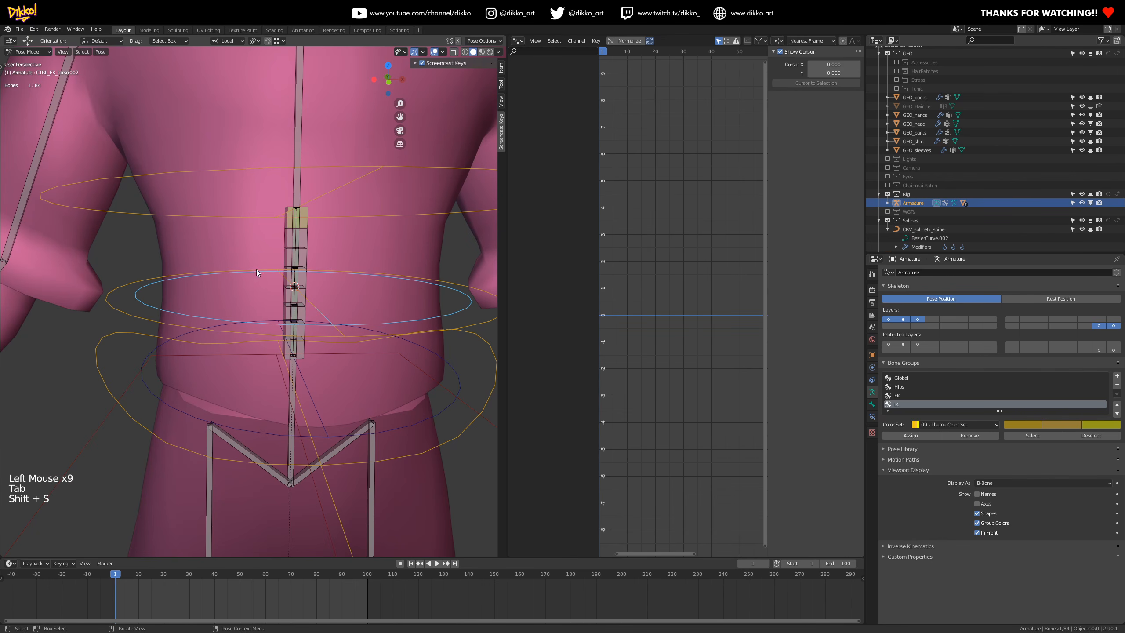
- Add a new single bone to the armature at the 3D cursor and scale it down to about 0.032
{"action": "key", "text": "Tab"}
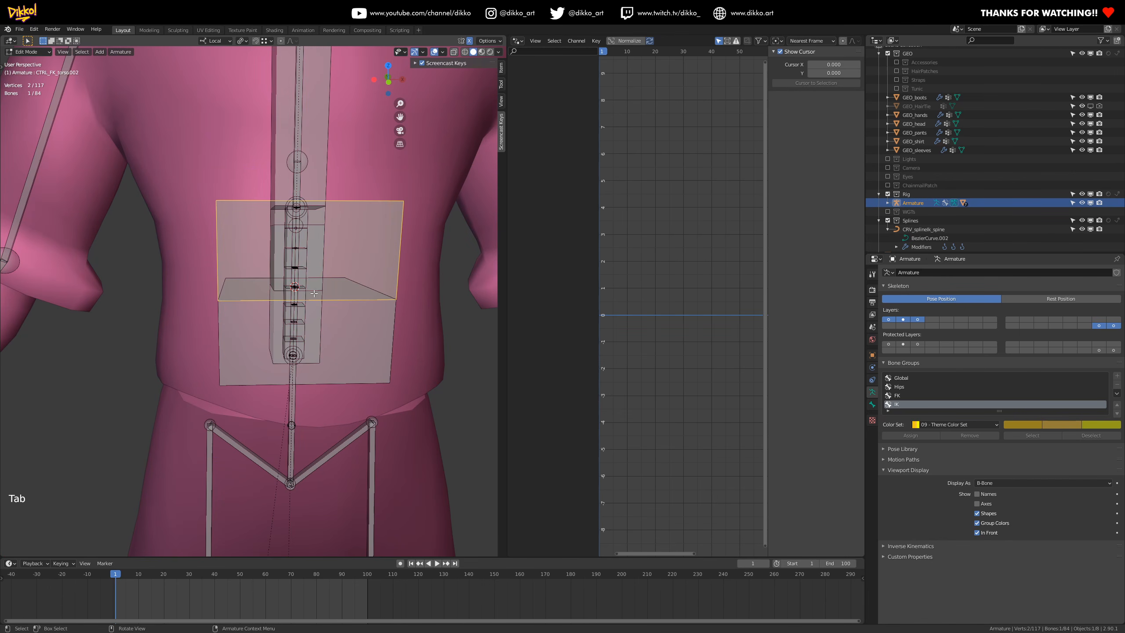
{"action": "key", "text": "shift+a"}
{"action": "scroll", "coordinate": [314, 293], "scroll_direction": "down", "scroll_amount": 3}
{"action": "left_click", "coordinate": [329, 282]}
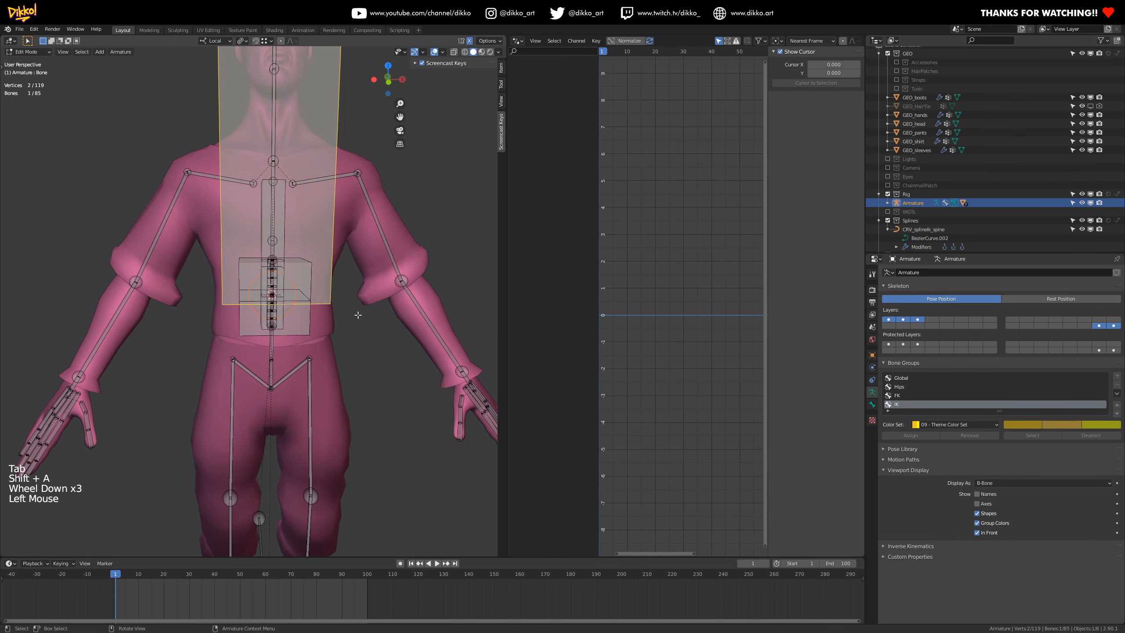
{"action": "key", "text": "s"}
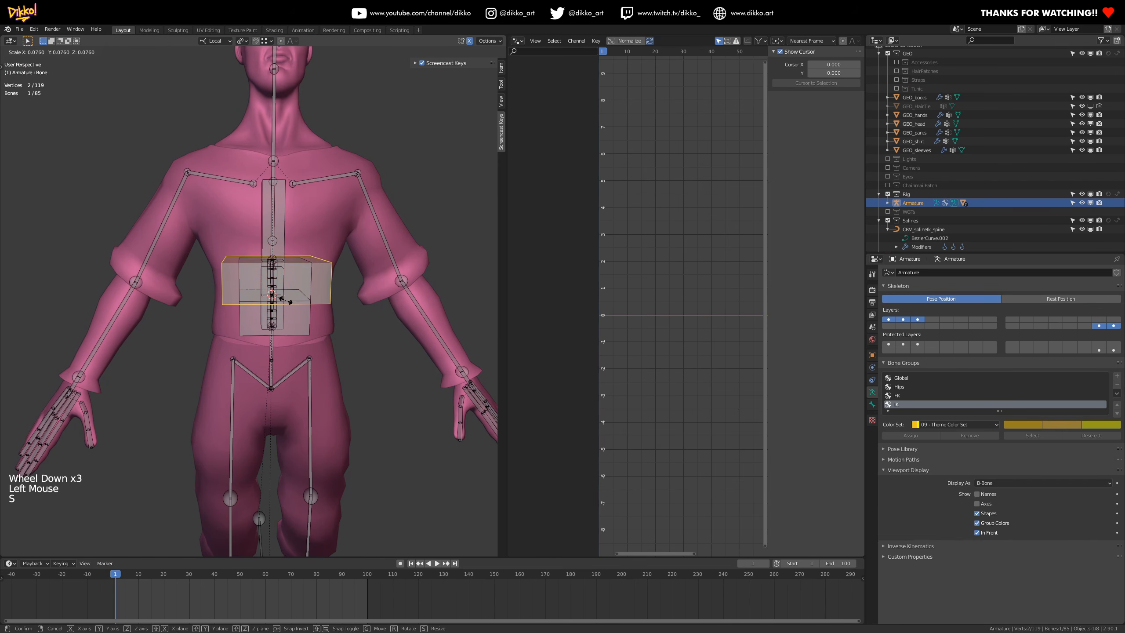
{"action": "left_click", "coordinate": [278, 303]}
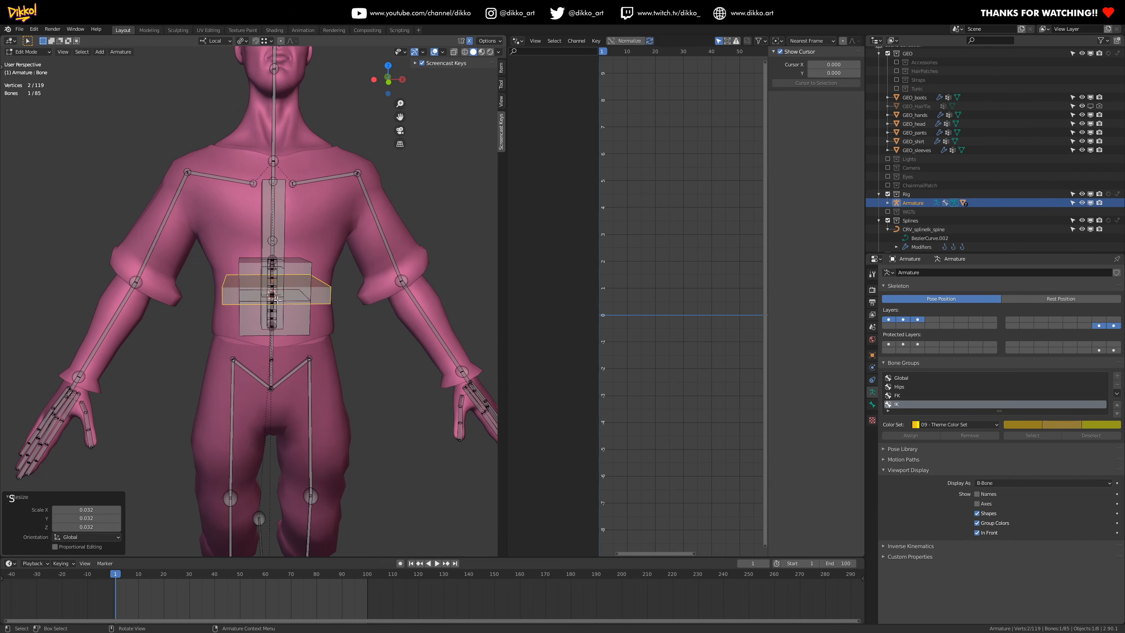
- Disable Deform in the new bone's properties
{"action": "left_click", "coordinate": [873, 404]}
{"action": "scroll", "coordinate": [915, 523], "scroll_direction": "down", "scroll_amount": 8}
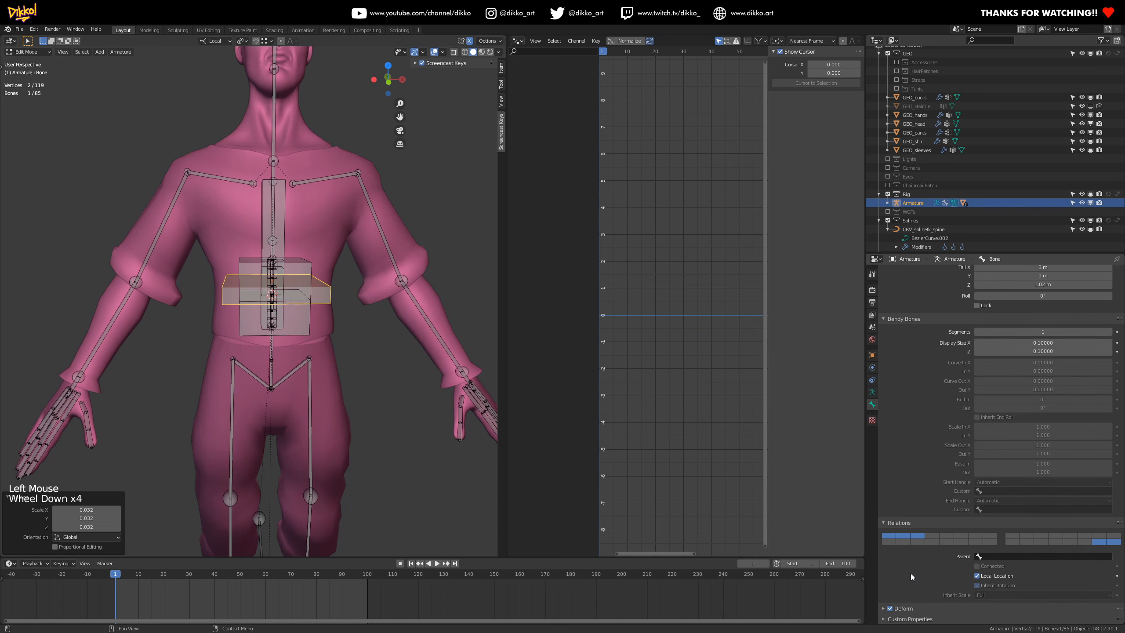
{"action": "left_click", "coordinate": [895, 610]}
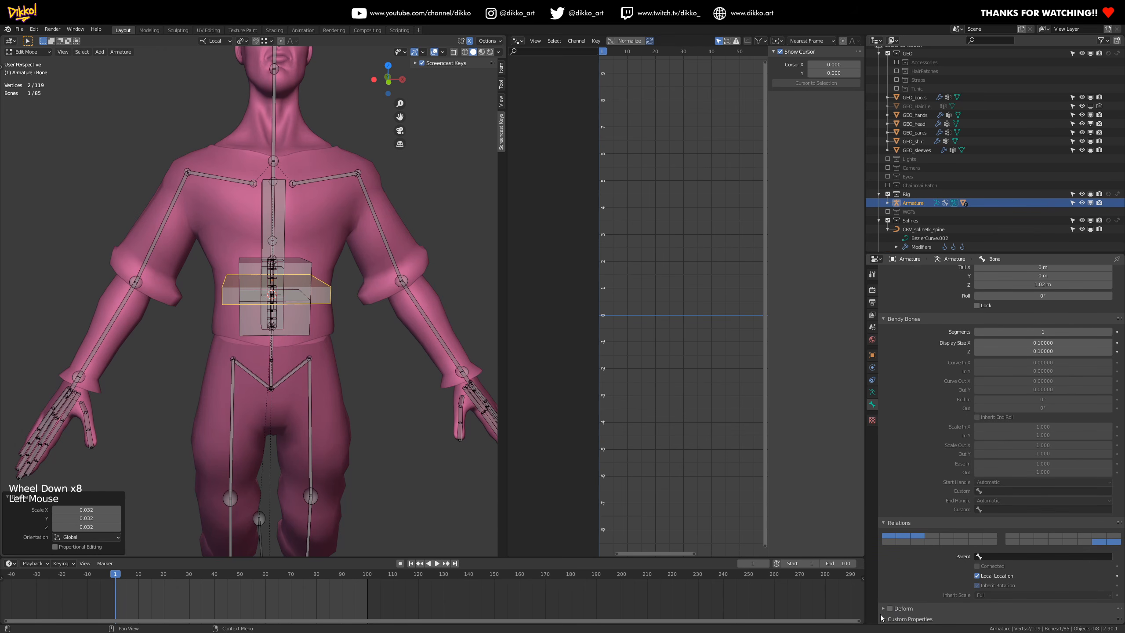
- Rename the new bone as MCH_IK_torsoParent.001
{"action": "scroll", "coordinate": [902, 394], "scroll_direction": "up", "scroll_amount": 9}
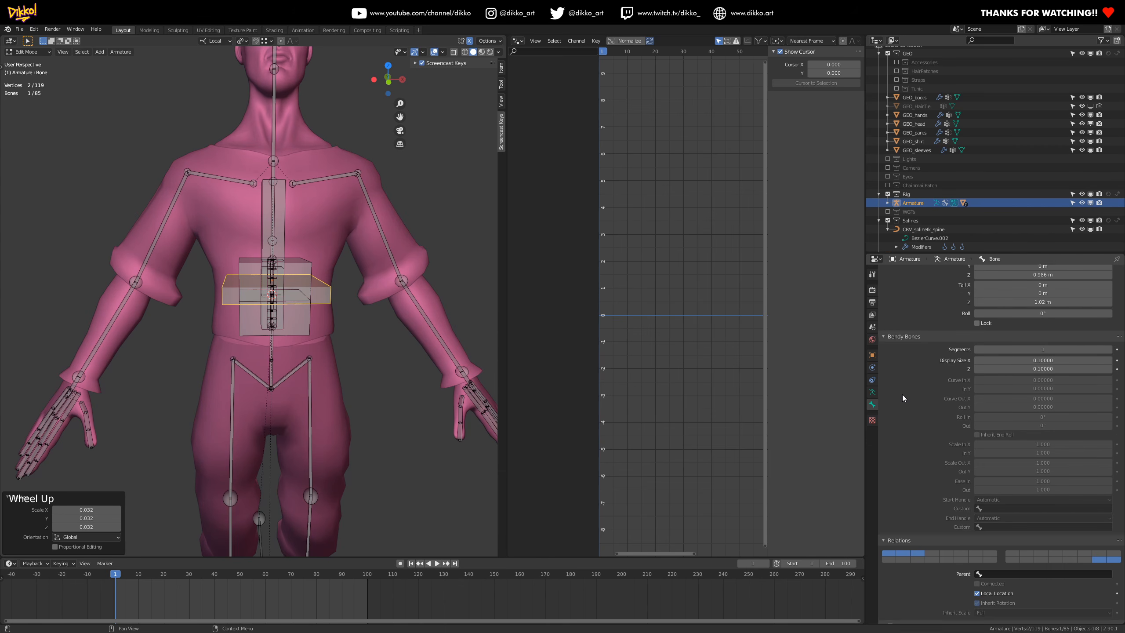
{"action": "left_click", "coordinate": [916, 274]}
{"action": "type", "text": "MCH)"}
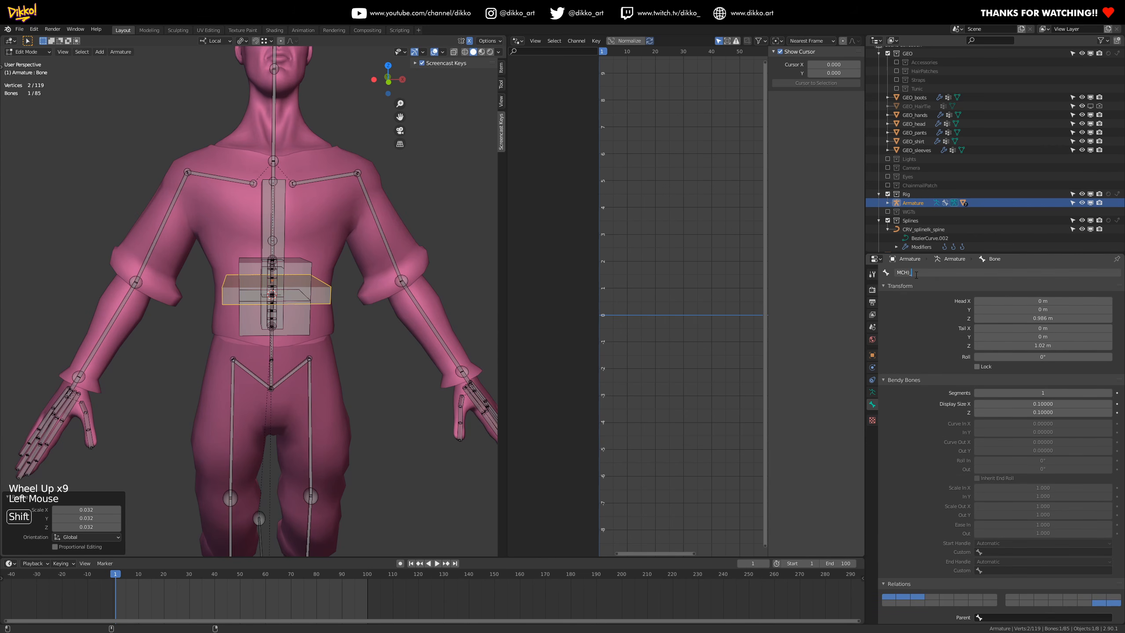
{"action": "key", "text": "BackSpace"}
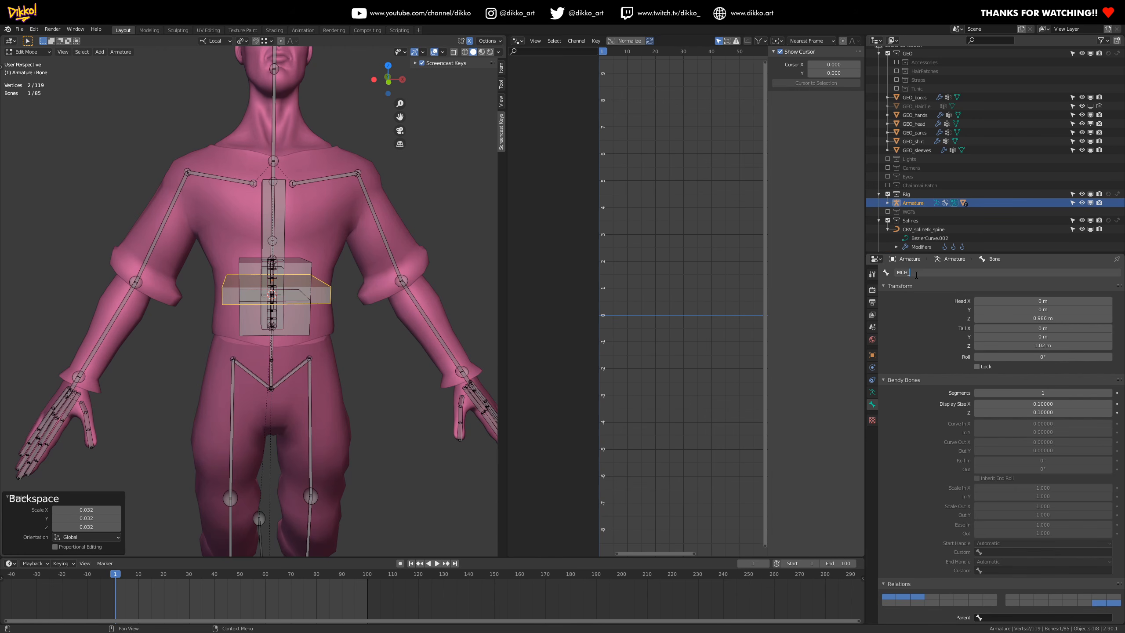
{"action": "type", "text": "_to"}
{"action": "type", "text": "rsoPa"}
{"action": "type", "text": "IK_"}
{"action": "type", "text": "_"}
{"action": "key", "text": "KP_Enter"}
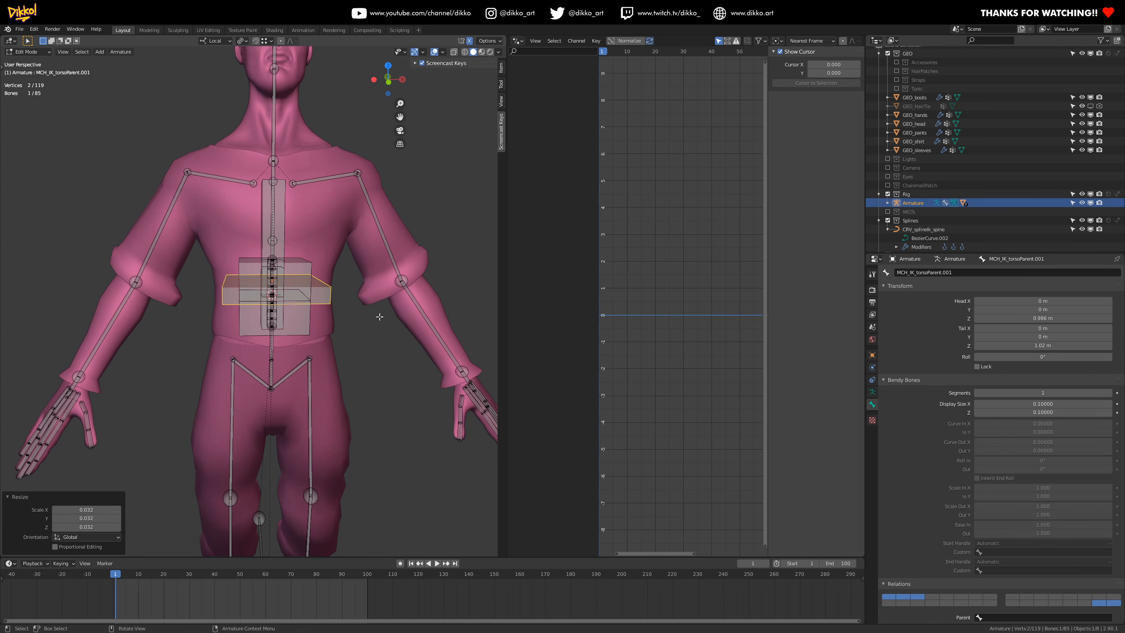
- Scale the B-Bone display size of MCH_IK_torsoParent.001 down to about 0.031
{"action": "key", "text": "ctrl+alt+s"}
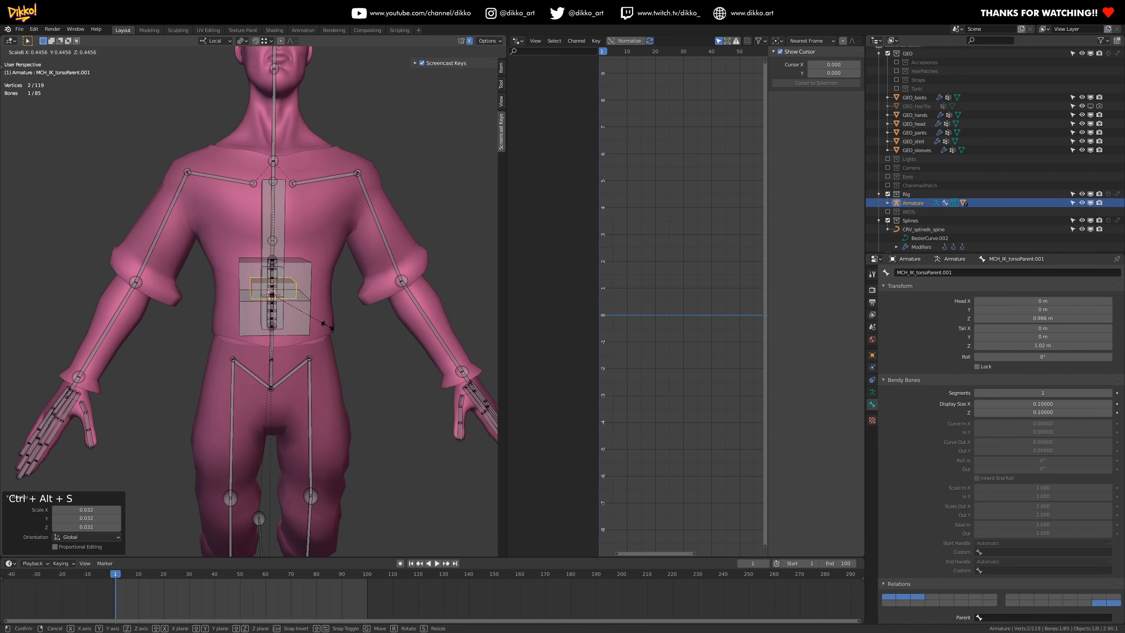
{"action": "left_click", "coordinate": [310, 316]}
{"action": "scroll", "coordinate": [258, 289], "scroll_direction": "up", "scroll_amount": 2}
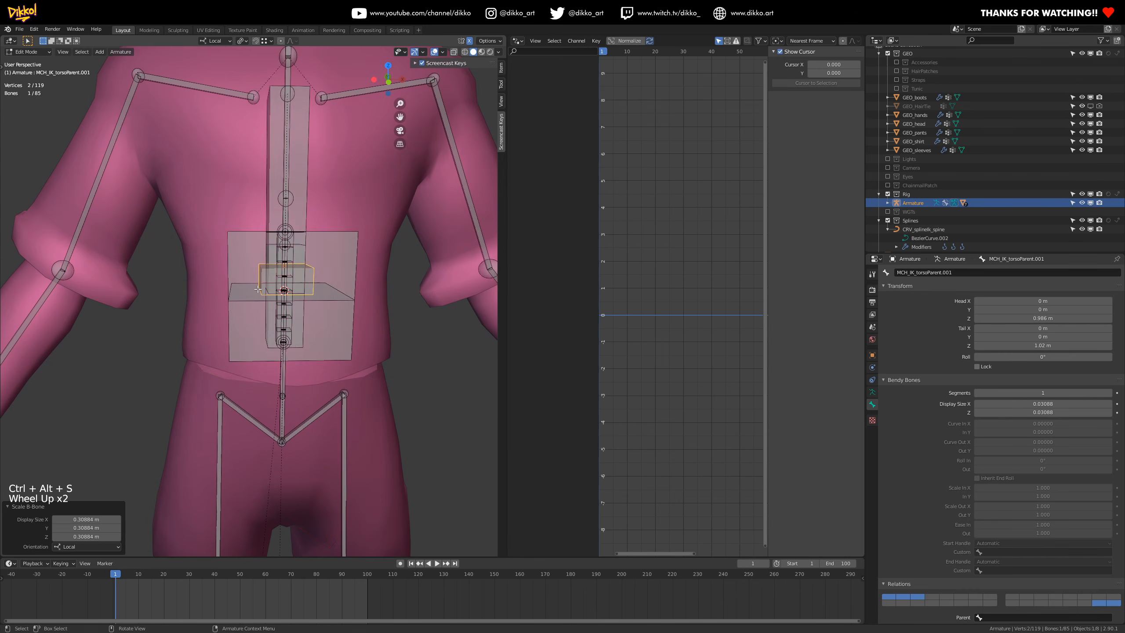
- Parent the MCH_IK_torsoParent.001 bone to CTRL_FK_torso.002 with Keep Offset
{"action": "key", "text": "Tab"}
{"action": "left_click", "coordinate": [304, 277]}
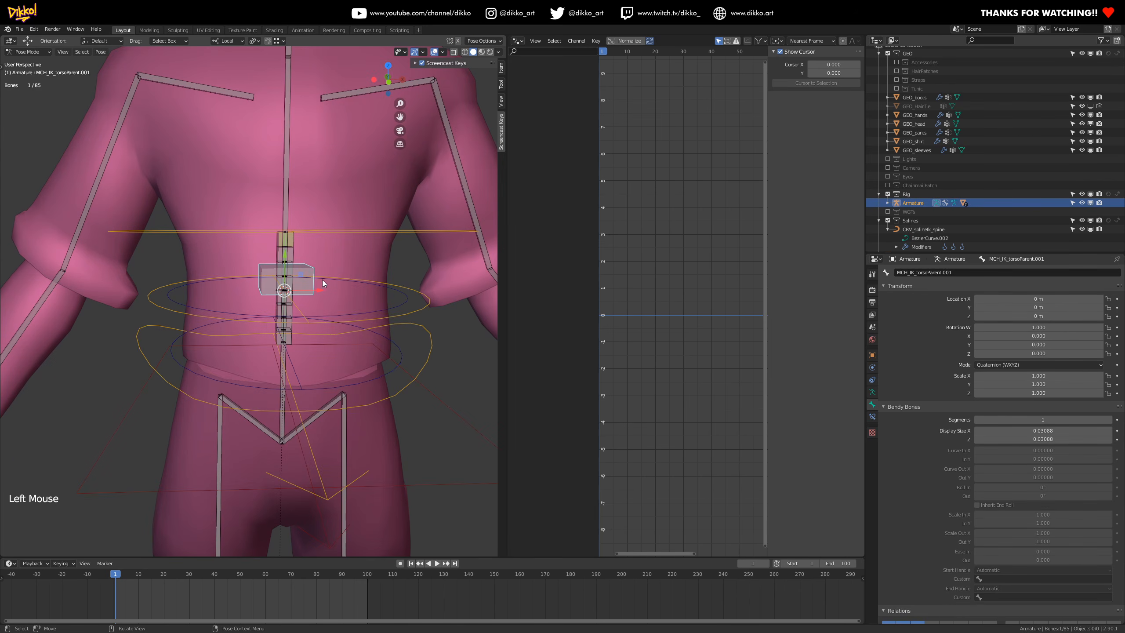
{"action": "left_click", "coordinate": [405, 303], "text": "shift"}
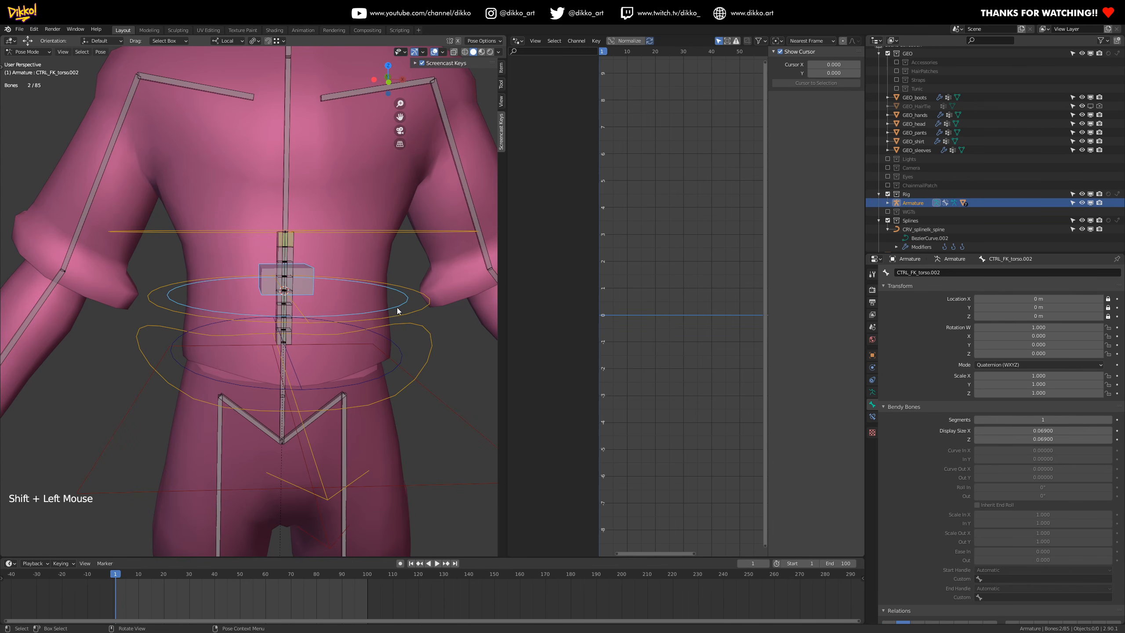
{"action": "key", "text": "Tab"}
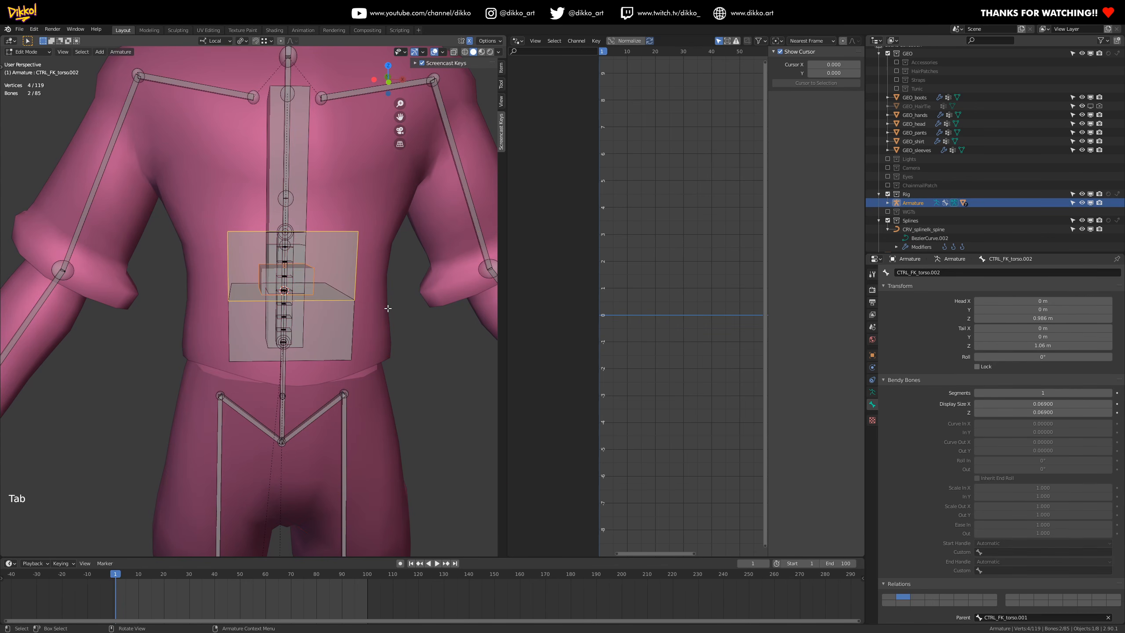
{"action": "key", "text": "ctrl+p"}
{"action": "left_click", "coordinate": [388, 308]}
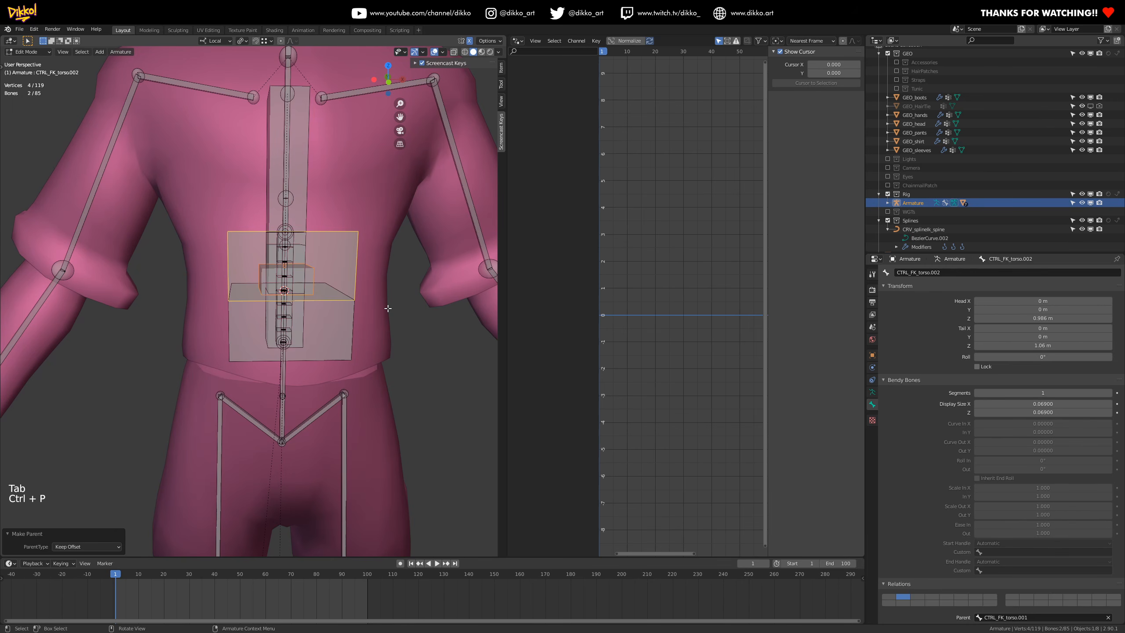
- Parent the CTRL_IK_torso.002 bone to MCH_IK_torsoParent.001 with Keep Offset and return to Pose Mode
{"action": "key", "text": "Tab"}
{"action": "left_click", "coordinate": [416, 311]}
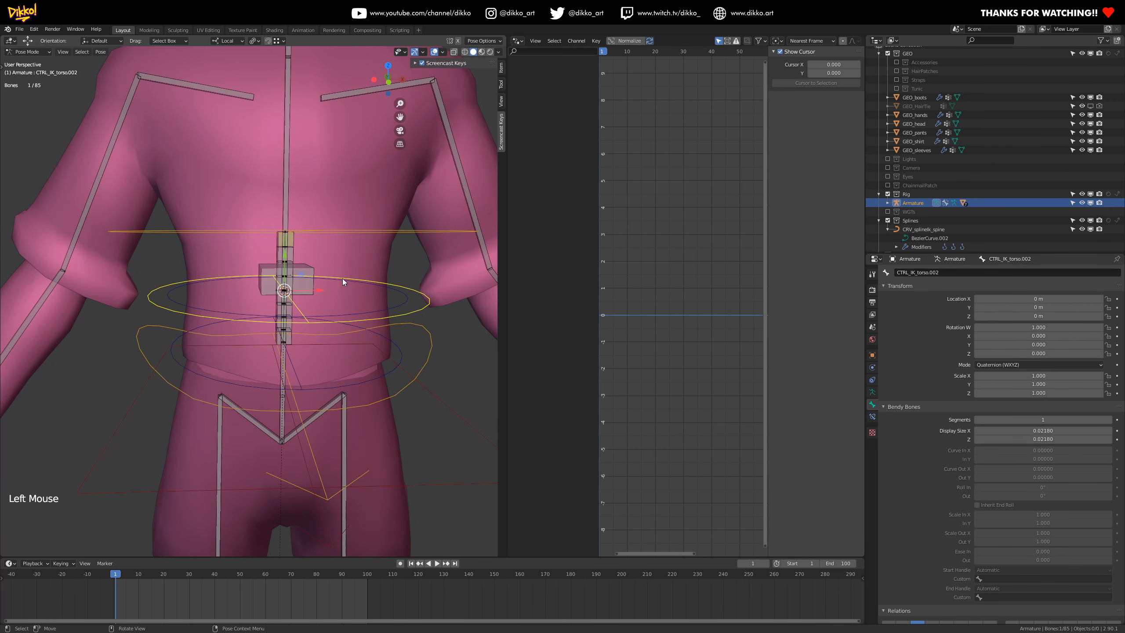
{"action": "left_click", "coordinate": [304, 267], "text": "shift"}
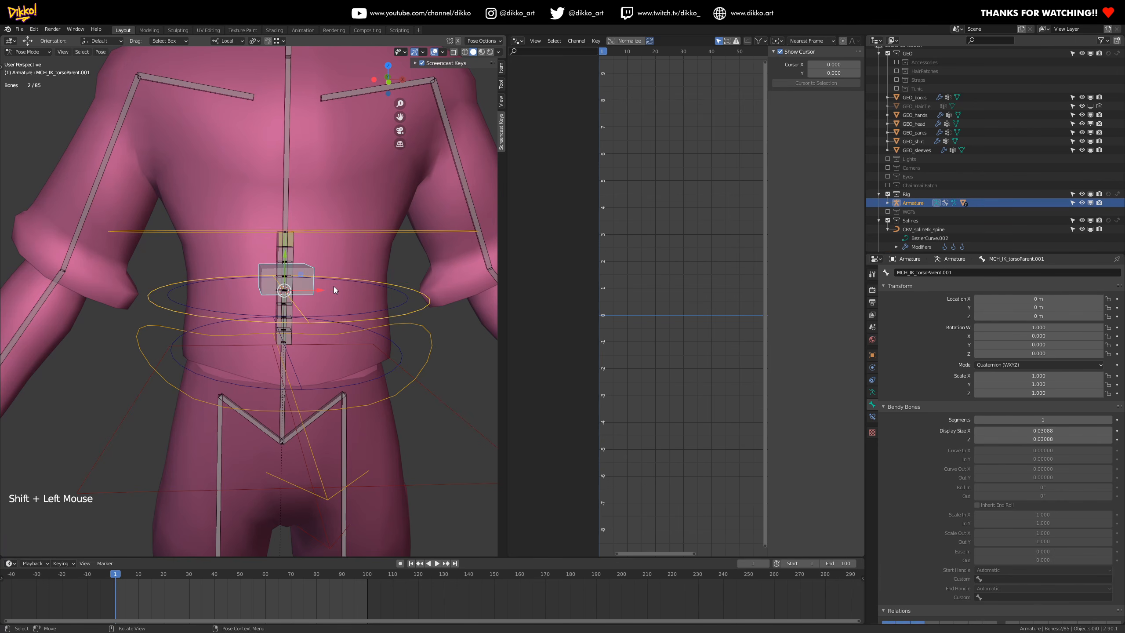
{"action": "key", "text": "Tab"}
{"action": "key", "text": "ctrl+p"}
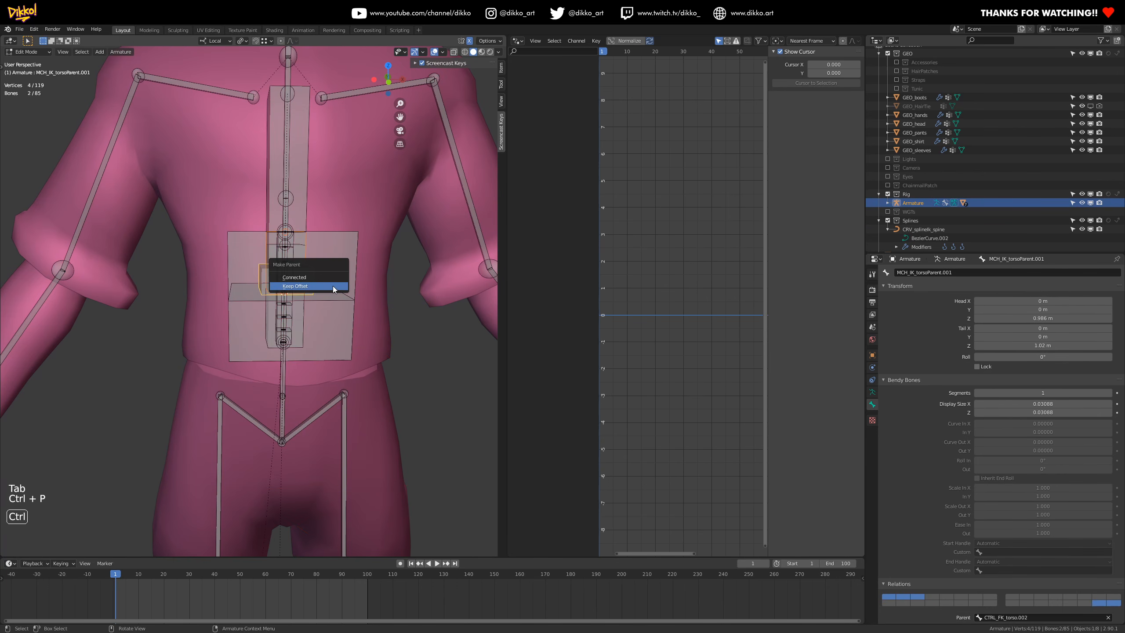
{"action": "left_click", "coordinate": [333, 285]}
{"action": "key", "text": "Tab"}
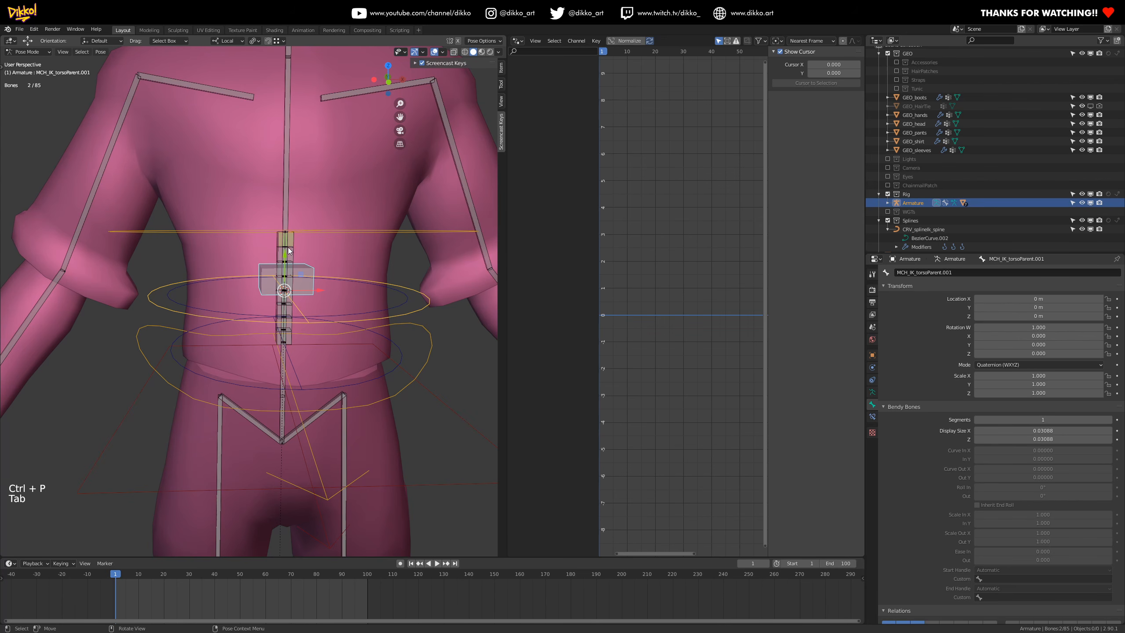
- Add a Copy Location constraint to MCH_IK_torsoParent.001 with CTRL_IK_torso.003 as its target
{"action": "left_click", "coordinate": [183, 232]}
{"action": "left_click", "coordinate": [265, 273], "text": "shift"}
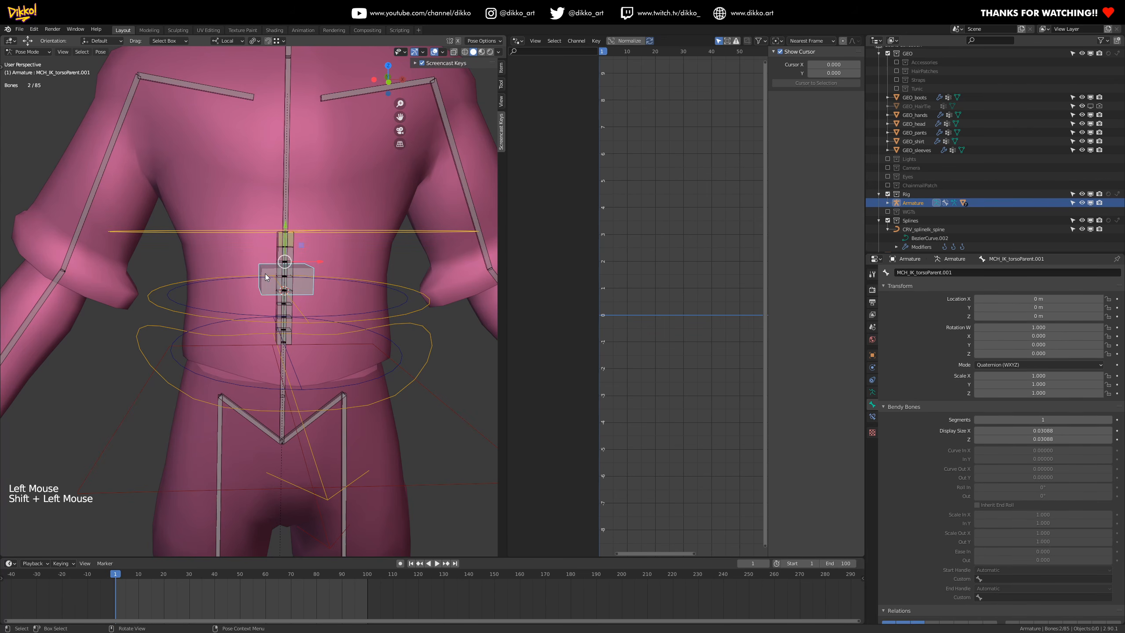
{"action": "key", "text": "ctrl+shift+c"}
{"action": "left_click", "coordinate": [249, 248]}
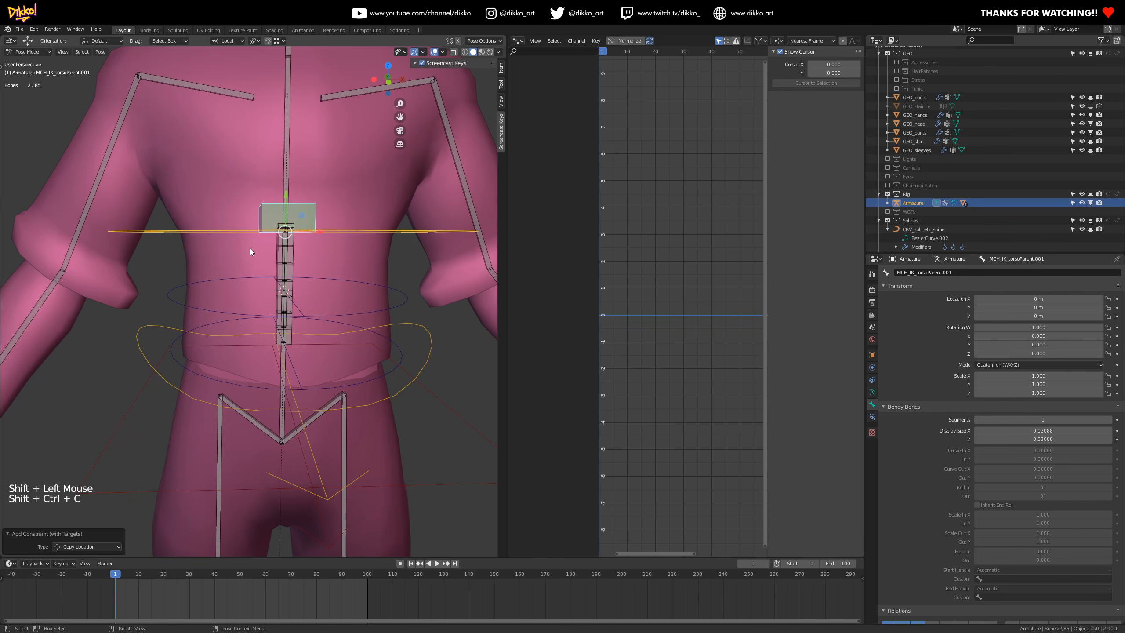
- Set both the target and owner of the Copy Location constraint to Local Space
{"action": "left_click", "coordinate": [873, 417]}
{"action": "left_click_drag", "start_coordinate": [997, 370], "coordinate": [986, 410]}
{"action": "left_click", "coordinate": [997, 381]}
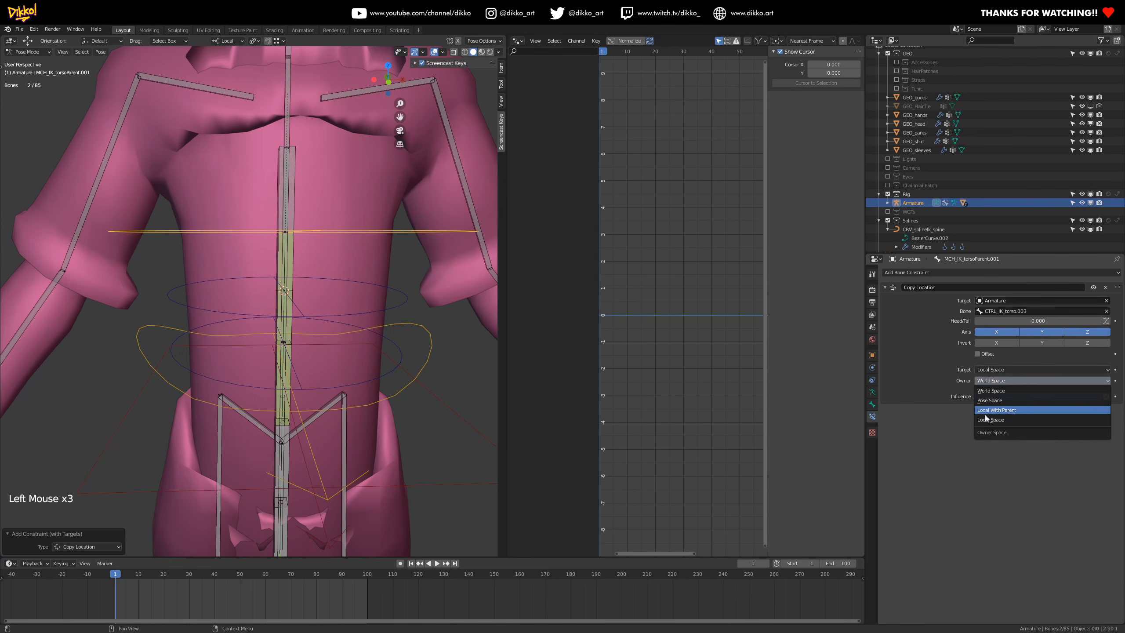
{"action": "left_click", "coordinate": [986, 419]}
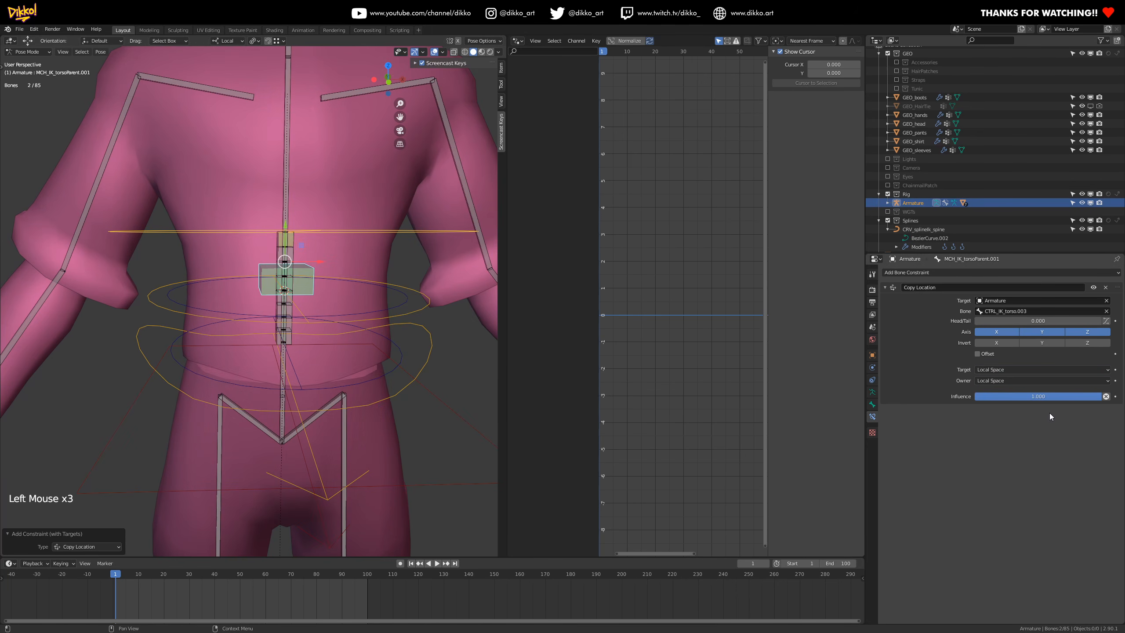
- Add a second Copy Location constraint to MCH_IK_torsoParent.001 with the CTRL_hips.001 bone as its target
{"action": "left_click", "coordinate": [429, 364]}
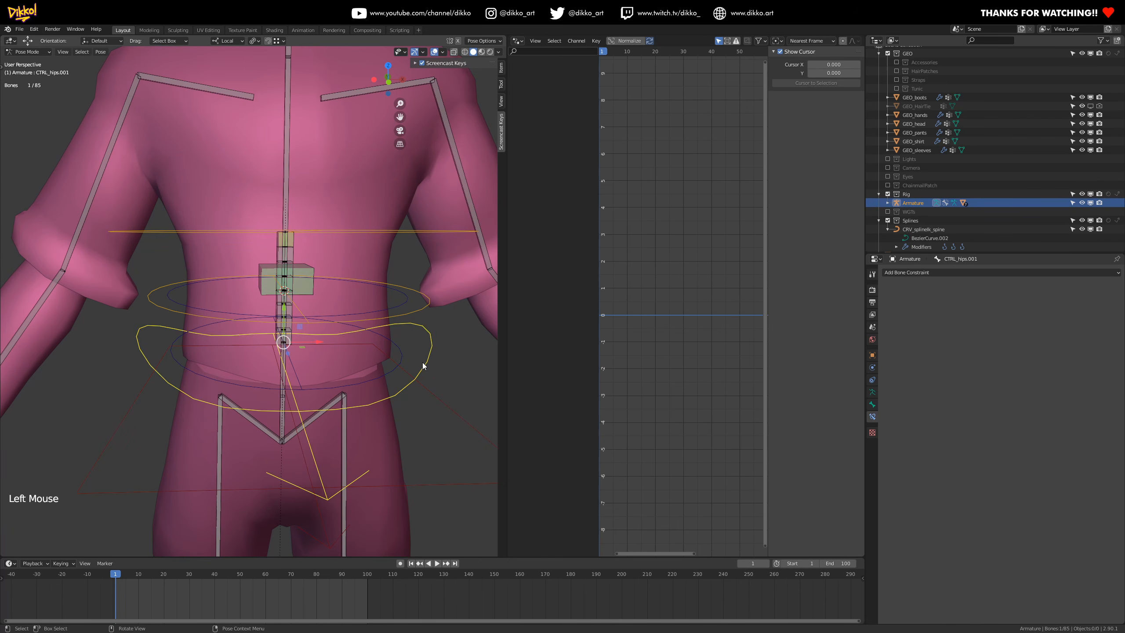
{"action": "left_click", "coordinate": [311, 266], "text": "shift"}
{"action": "key", "text": "ctrl+shift+c"}
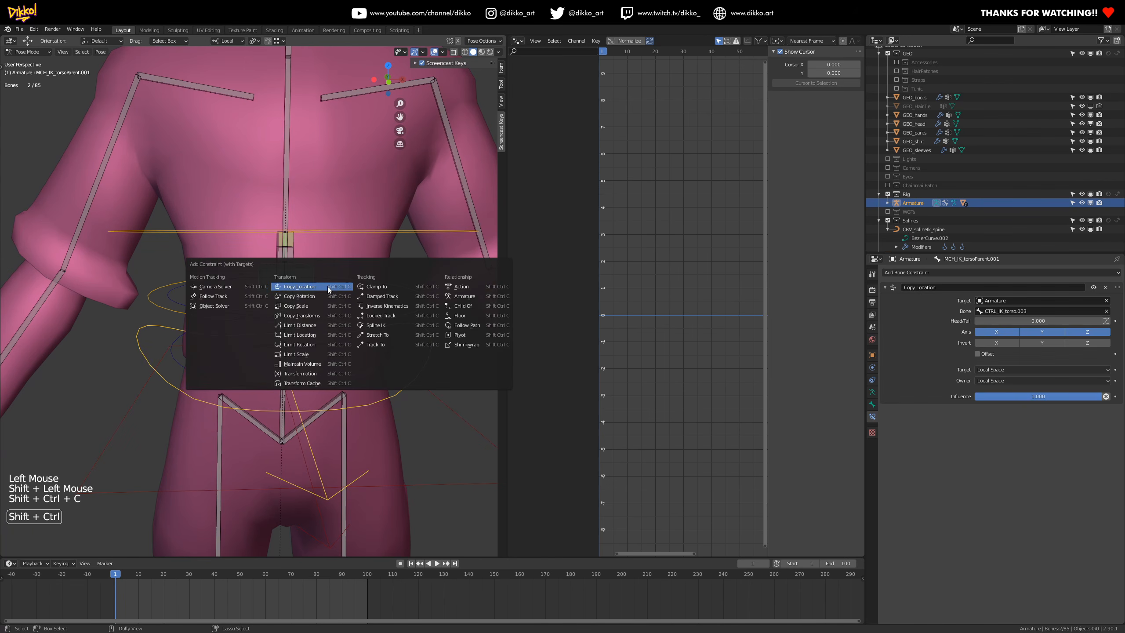
{"action": "left_click", "coordinate": [327, 286]}
- Set the CTRL_hips.001 Copy Location constraint's target and owner to Local Space and its influence to 0.5
{"action": "left_click", "coordinate": [990, 494]}
{"action": "left_click", "coordinate": [996, 532]}
{"action": "left_click", "coordinate": [1002, 504]}
{"action": "left_click", "coordinate": [987, 543]}
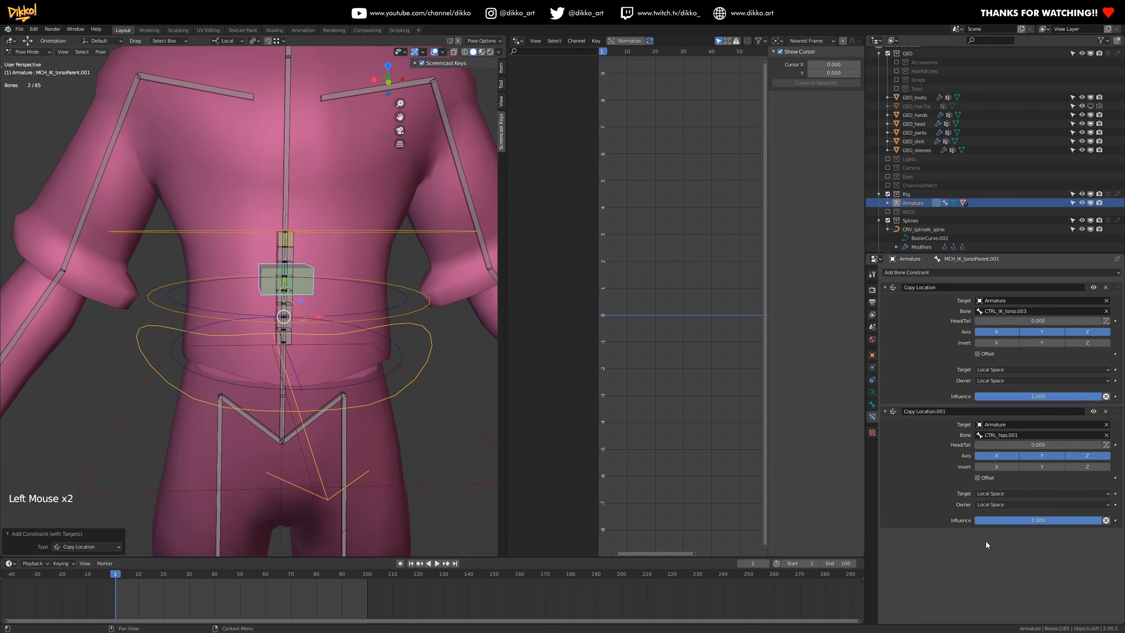
{"action": "left_click", "coordinate": [1057, 525]}
{"action": "type", "text": "0.5"}
{"action": "key", "text": "Return"}
- Test how the middle torso control follows by moving CTRL_IK_torso.003 in several directions, clearing its location in between
{"action": "scroll", "coordinate": [367, 283], "scroll_direction": "down", "scroll_amount": 2}
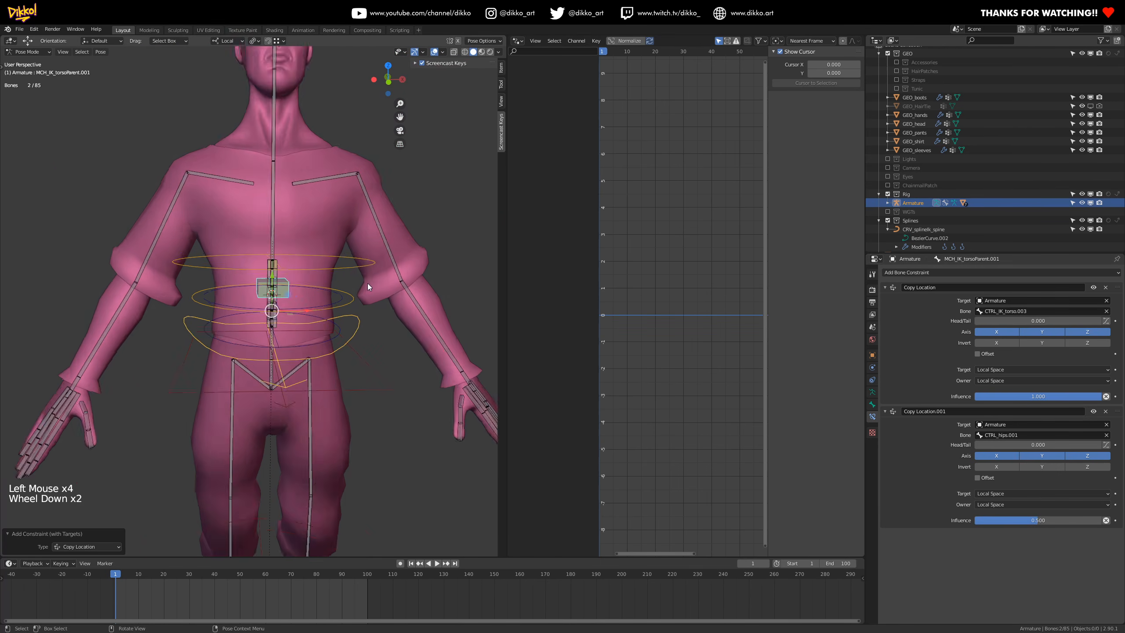
{"action": "scroll", "coordinate": [367, 283], "scroll_direction": "down", "scroll_amount": 1}
{"action": "left_click", "coordinate": [325, 278]}
{"action": "key", "text": "g"}
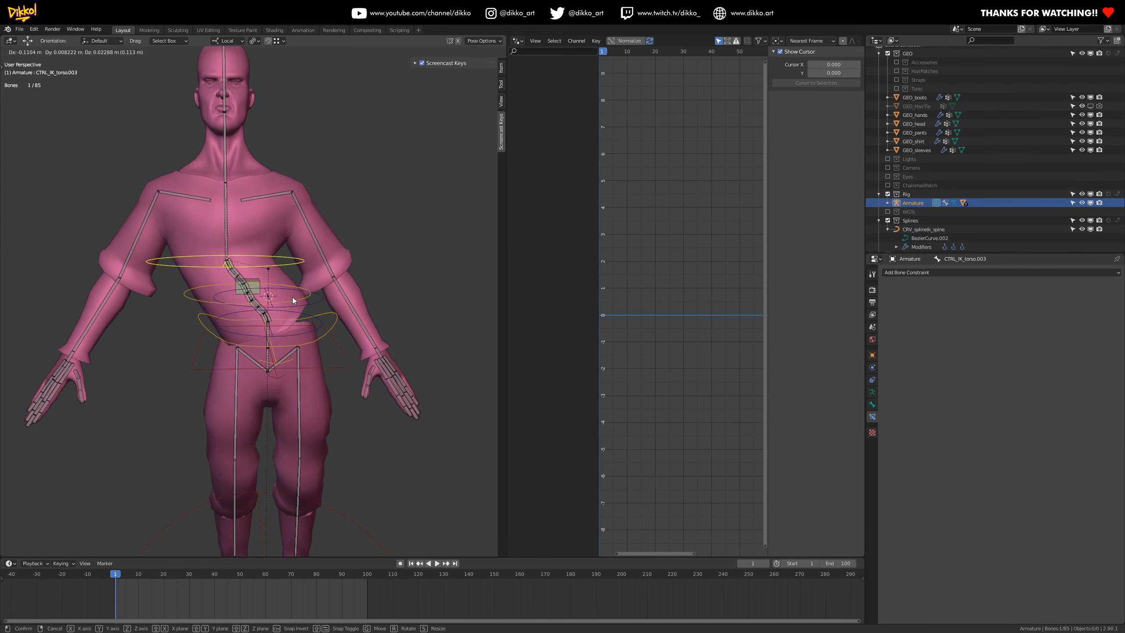
{"action": "left_click", "coordinate": [306, 264]}
{"action": "key", "text": "g"}
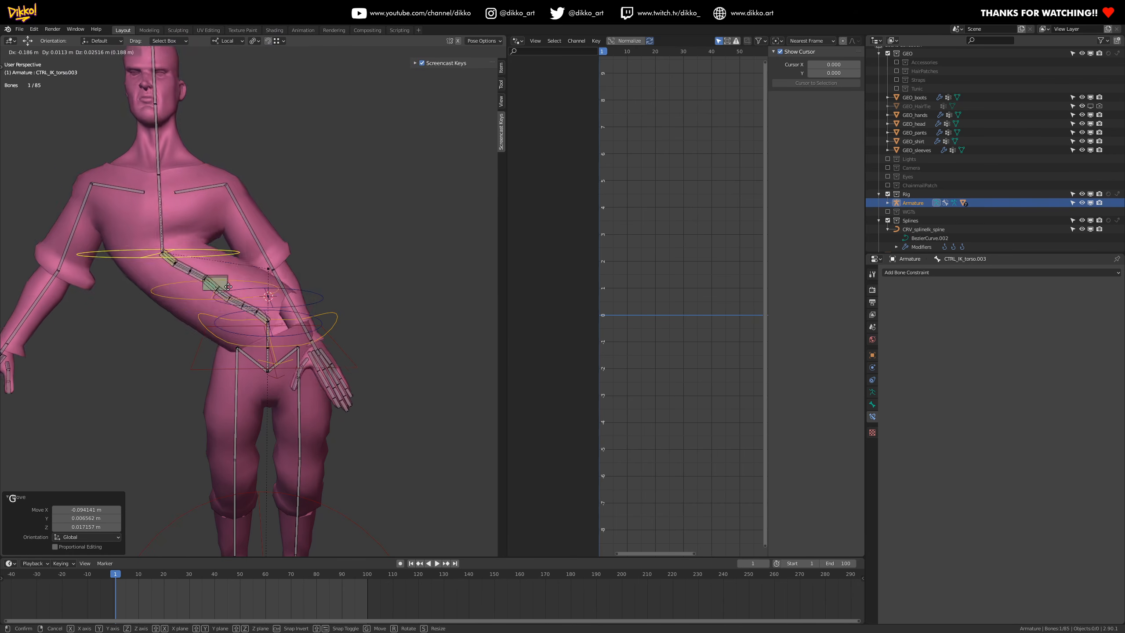
{"action": "right_click", "coordinate": [349, 195]}
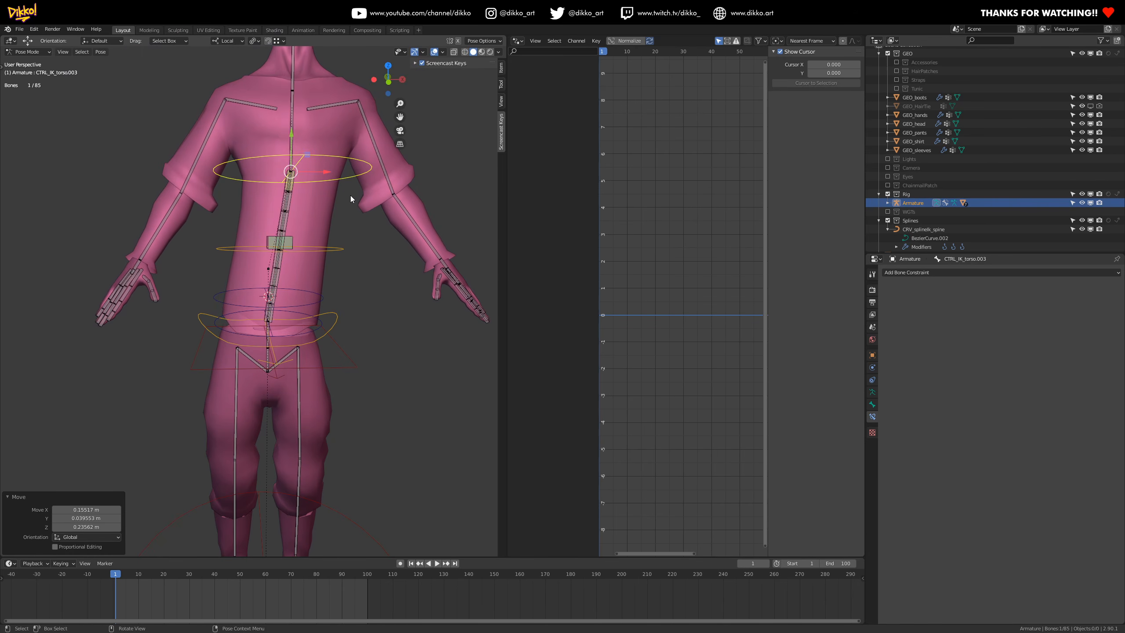
{"action": "key", "text": "alt+g"}
{"action": "key", "text": "g"}
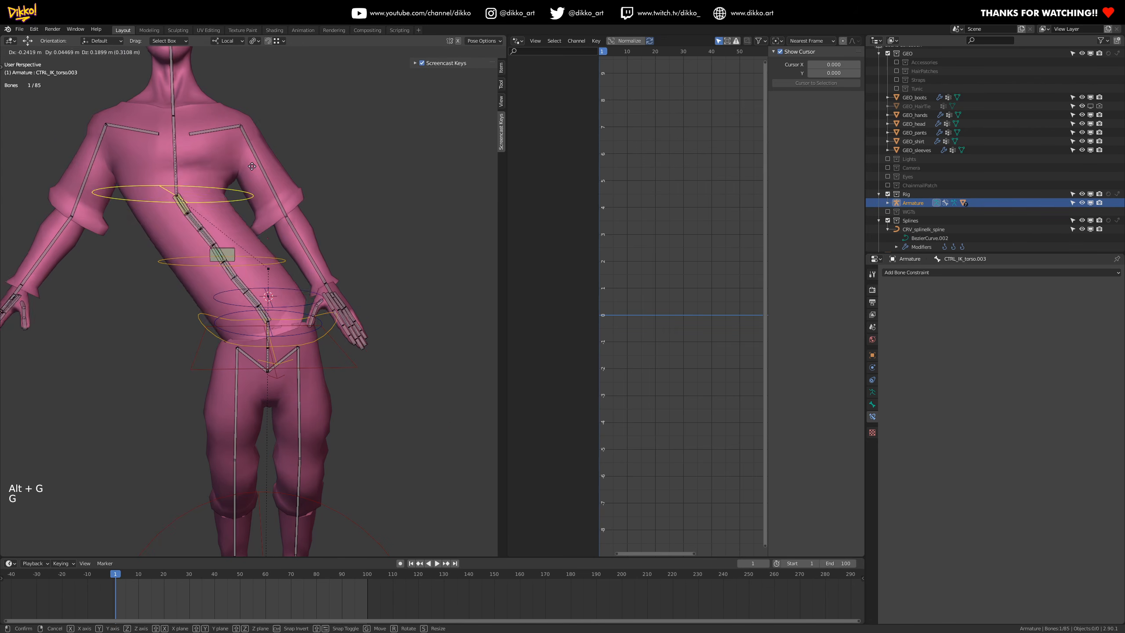
{"action": "left_click", "coordinate": [238, 167]}
{"action": "scroll", "coordinate": [125, 179], "scroll_direction": "up", "scroll_amount": 1}
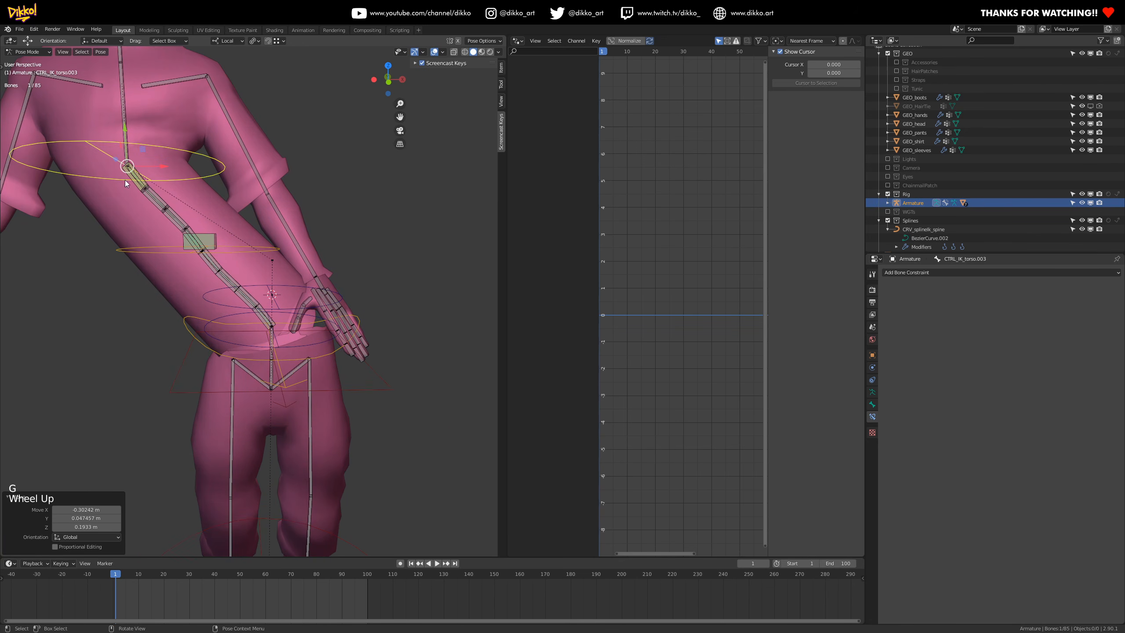
- Add a Damped Track constraint to MCH_IK_torsoParent.001 with CTRL_IK_torso.003 as its target
{"action": "left_click", "coordinate": [219, 175]}
{"action": "left_click", "coordinate": [211, 236], "text": "shift"}
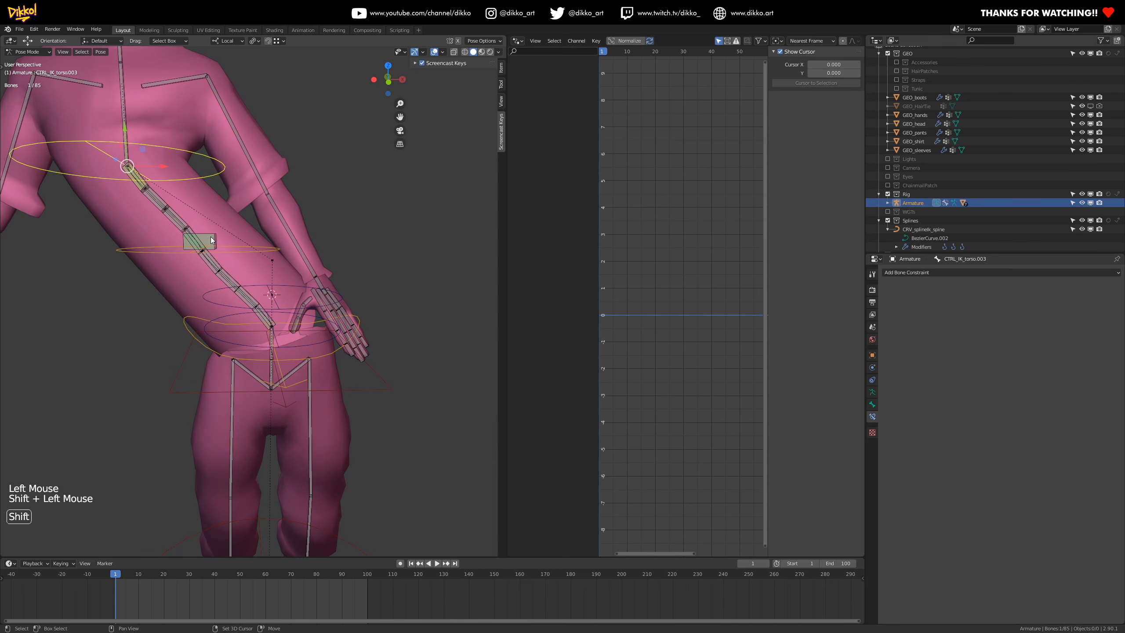
{"action": "left_click", "coordinate": [210, 170]}
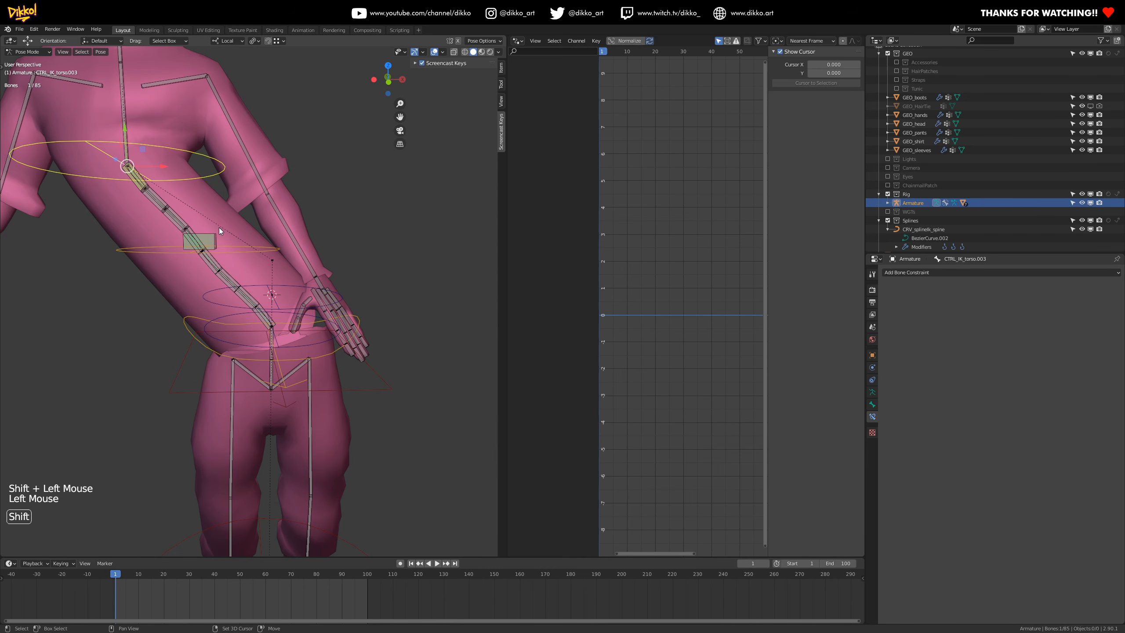
{"action": "left_click", "coordinate": [215, 237], "text": "shift"}
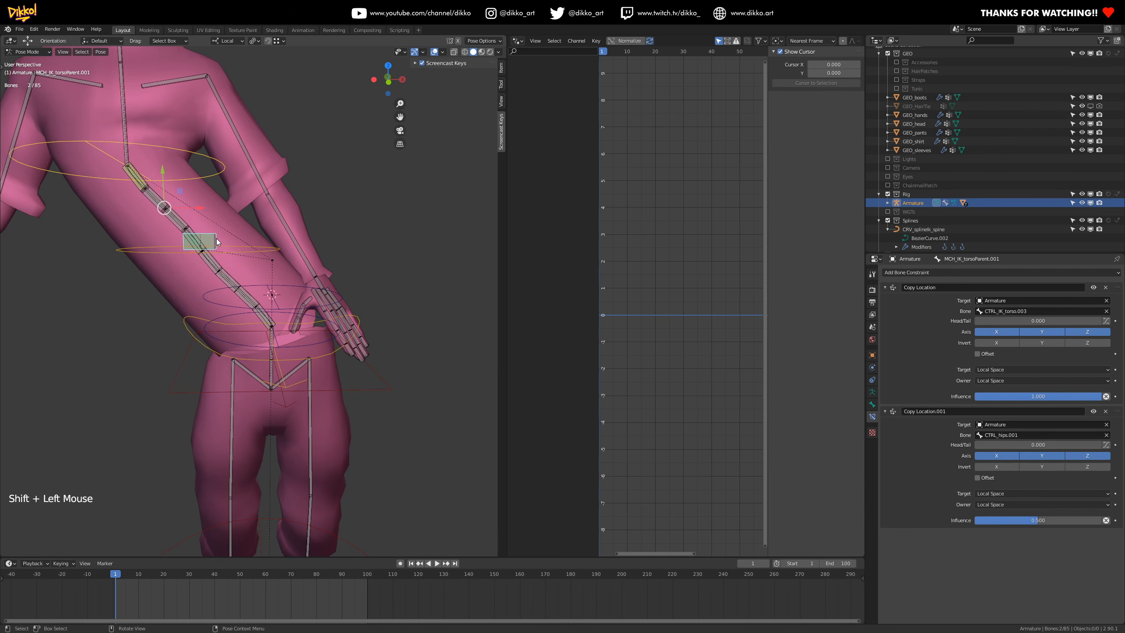
{"action": "key", "text": "ctrl+shift"}
{"action": "key", "text": "ctrl+shift+c"}
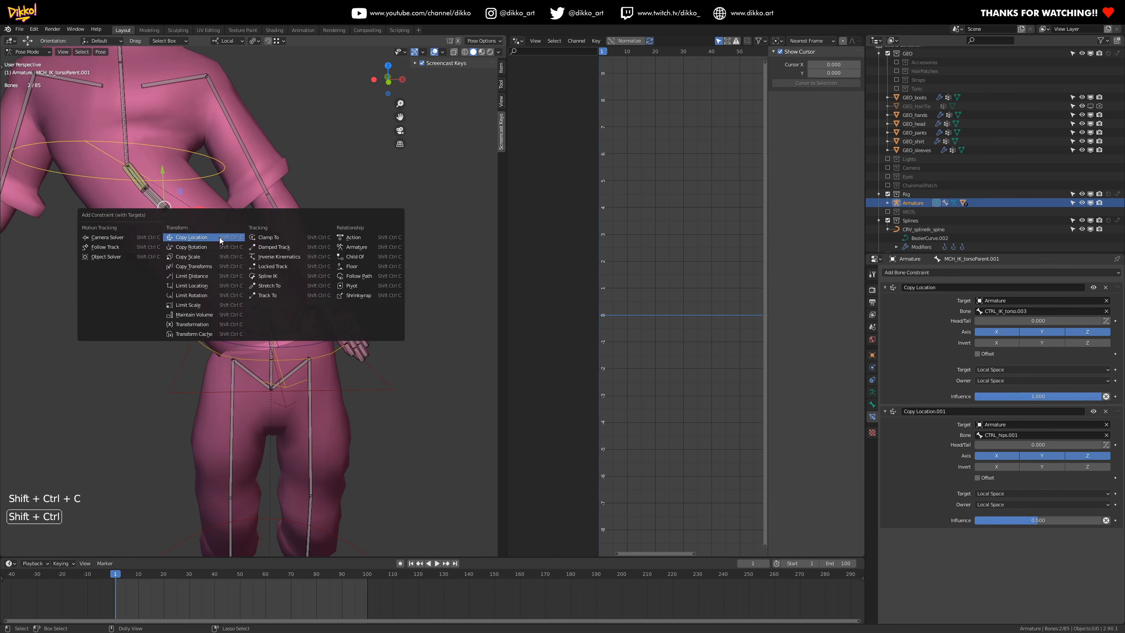
{"action": "left_click", "coordinate": [263, 249]}
- Test the Damped Track by moving CTRL_IK_torso.003 around, and clear the control's location
{"action": "middle_click_drag", "start_coordinate": [263, 248], "coordinate": [231, 169]}
{"action": "left_click", "coordinate": [231, 169]}
{"action": "key", "text": "g"}
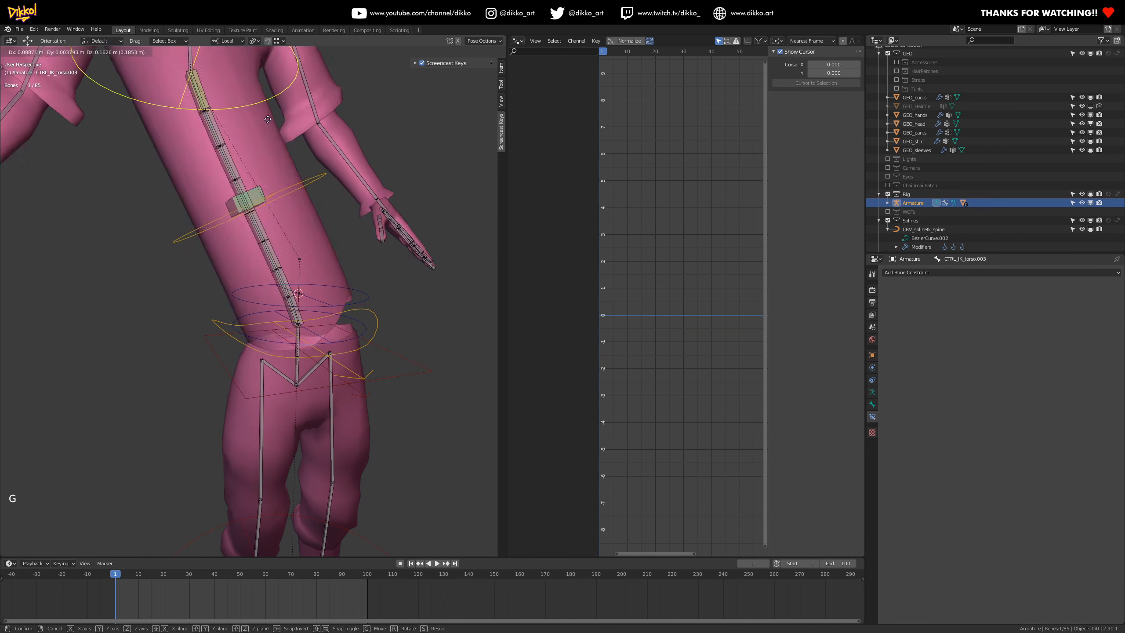
{"action": "left_click", "coordinate": [371, 132]}
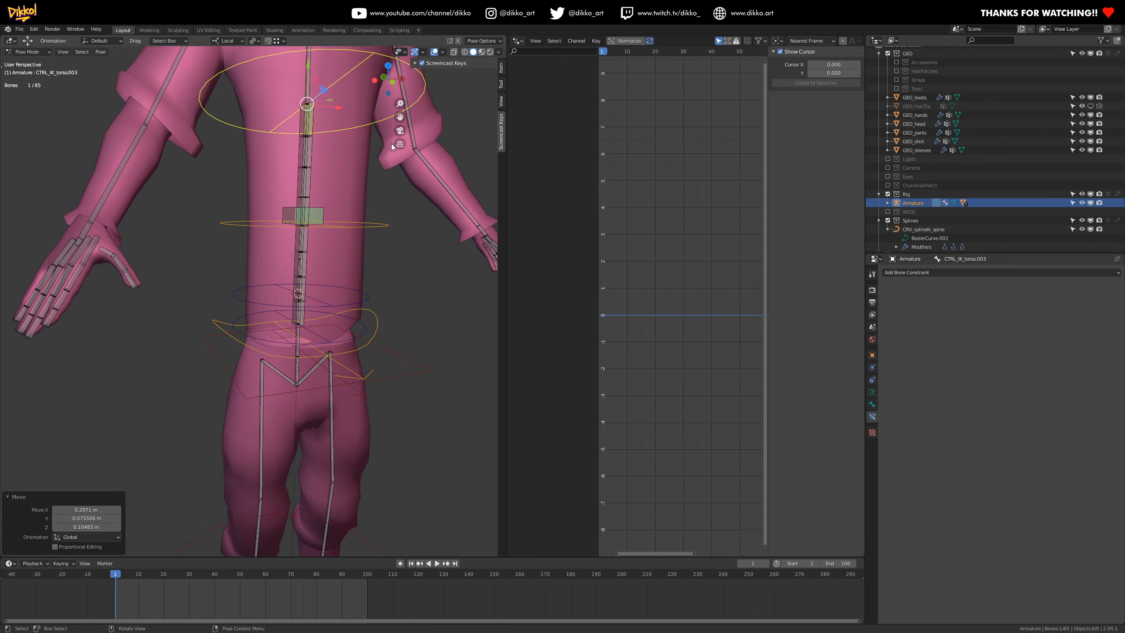
{"action": "key", "text": "alt+g"}
- Test the FK bend by rotating CTRL_FK_torso.001 about -40.6° and CTRL_FK_torso.002 about -40.1° around local X
{"action": "middle_click_drag", "start_coordinate": [327, 280], "coordinate": [137, 341]}
{"action": "scroll", "coordinate": [150, 323], "scroll_direction": "up", "scroll_amount": 1}
{"action": "left_click", "coordinate": [132, 332]}
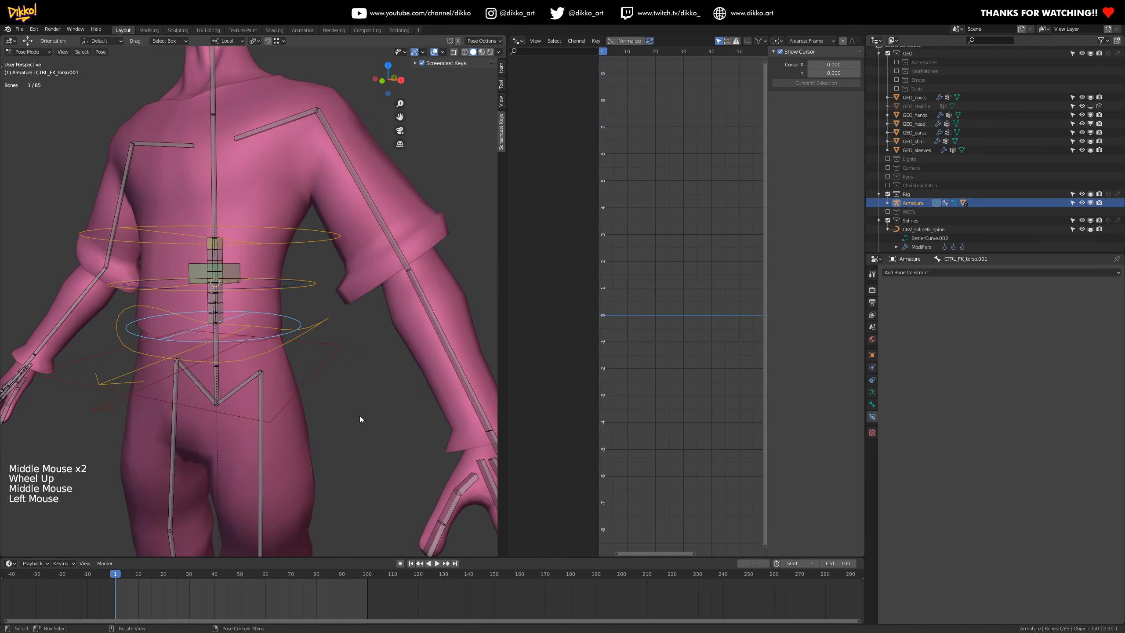
{"action": "key", "text": "r"}
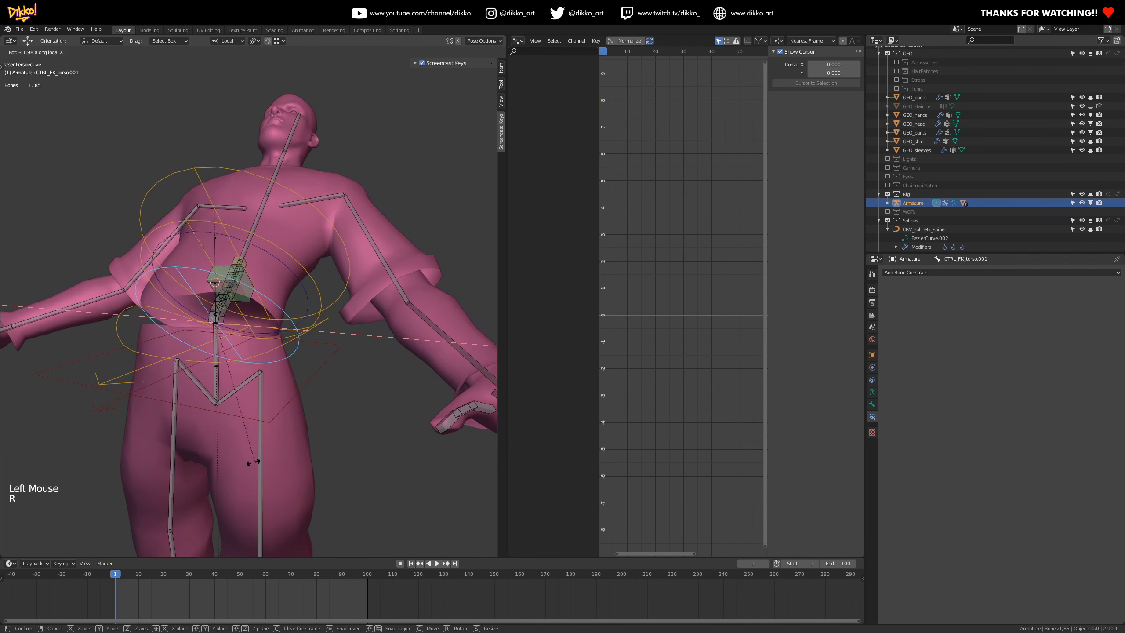
{"action": "left_click", "coordinate": [272, 425]}
{"action": "middle_click_drag", "start_coordinate": [273, 425], "coordinate": [230, 286]}
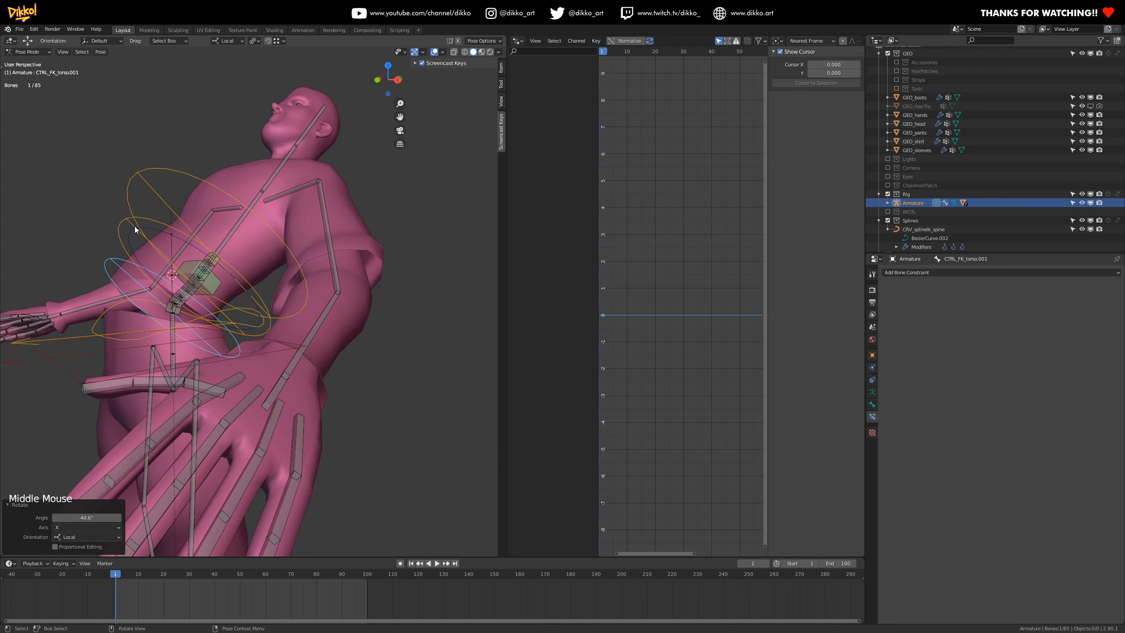
{"action": "left_click", "coordinate": [160, 232]}
{"action": "key", "text": "r"}
{"action": "left_click", "coordinate": [261, 398]}
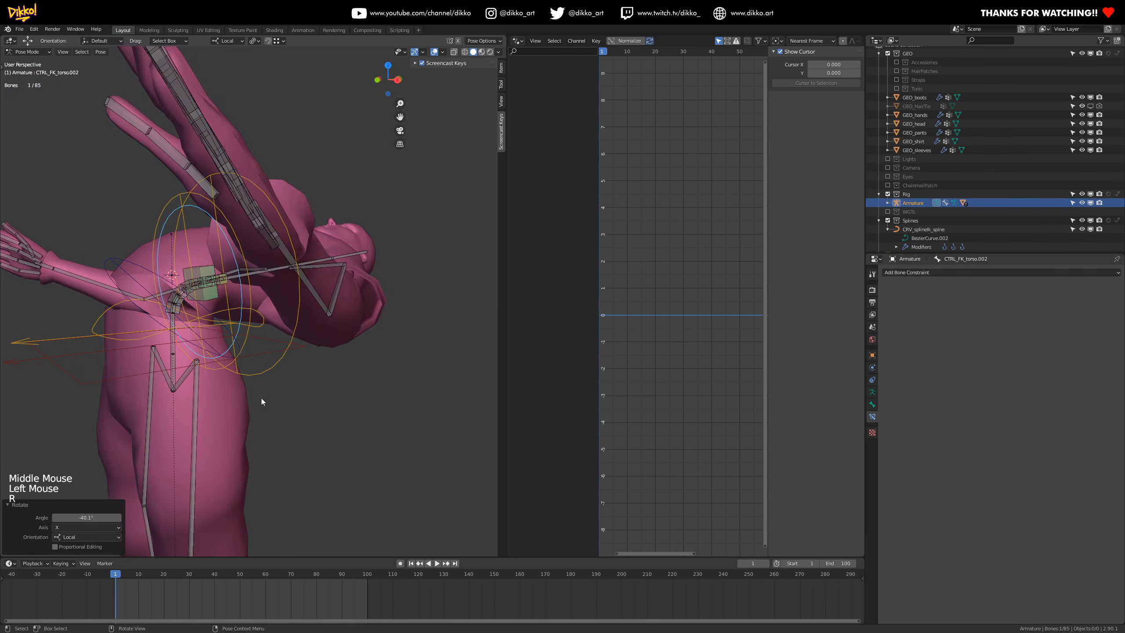
{"action": "middle_click_drag", "start_coordinate": [261, 397], "coordinate": [256, 335]}
- Rotate the CTRL_IK_torso.003 chest control about -5.4° around its local X axis and check the bent torso
{"action": "left_click", "coordinate": [262, 254]}
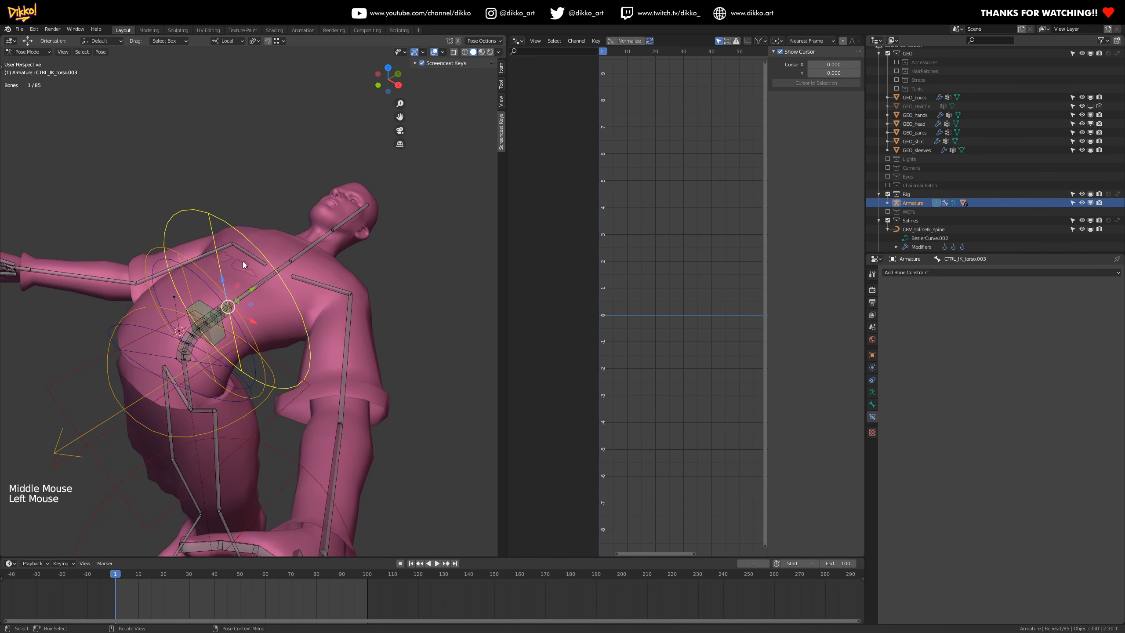
{"action": "key", "text": "r"}
{"action": "key", "text": "x"}
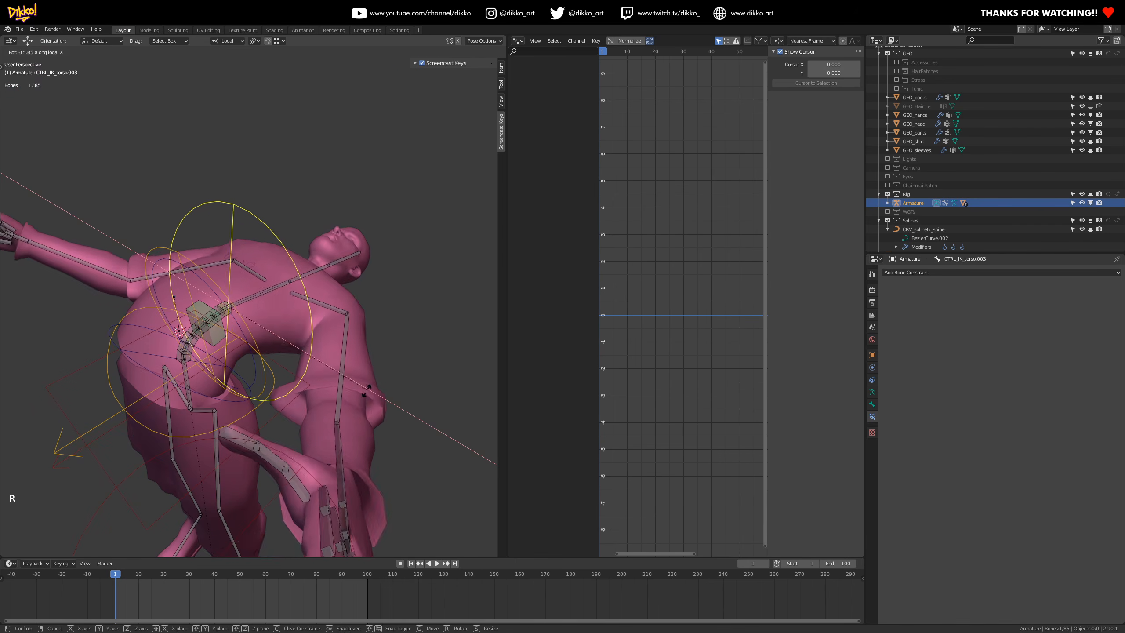
{"action": "left_click", "coordinate": [369, 360]}
{"action": "middle_click_drag", "start_coordinate": [369, 360], "coordinate": [323, 290]}
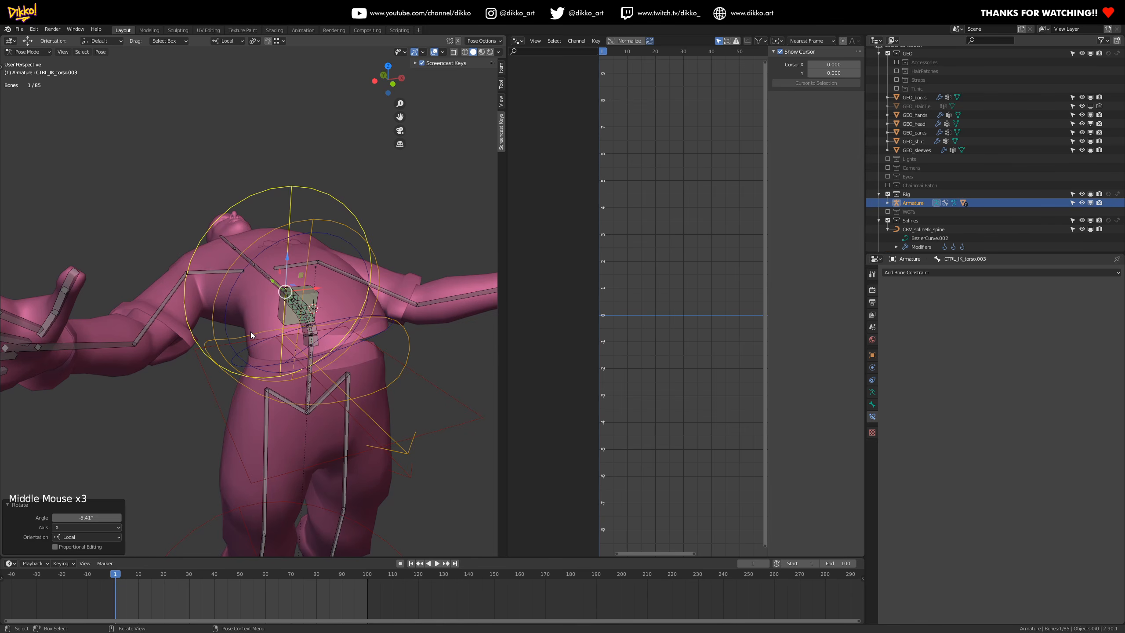
- Clear the rotation and location of all bones in the armature
{"action": "key", "text": "a"}
{"action": "key", "text": "alt+r"}
{"action": "key", "text": "alt+g"}
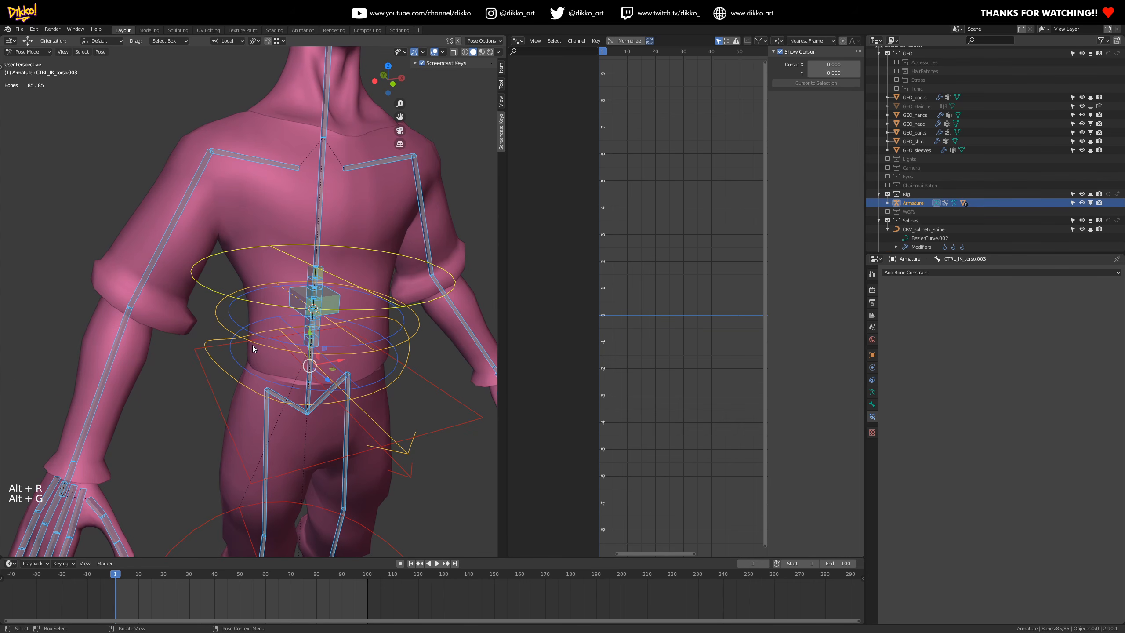
- Test twisting CTRL_IK_torso.003 around the global Z axis and undo the rotation
{"action": "middle_click_drag", "start_coordinate": [265, 350], "coordinate": [164, 378]}
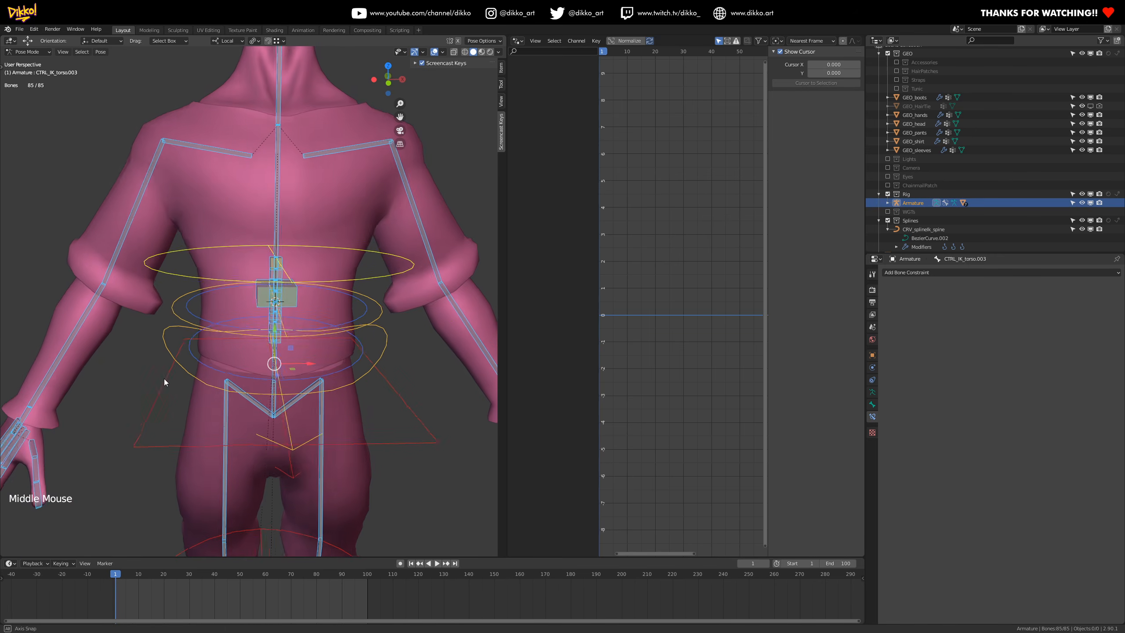
{"action": "scroll", "coordinate": [314, 281], "scroll_direction": "up", "scroll_amount": 2}
{"action": "left_click", "coordinate": [402, 274]}
{"action": "key", "text": "r"}
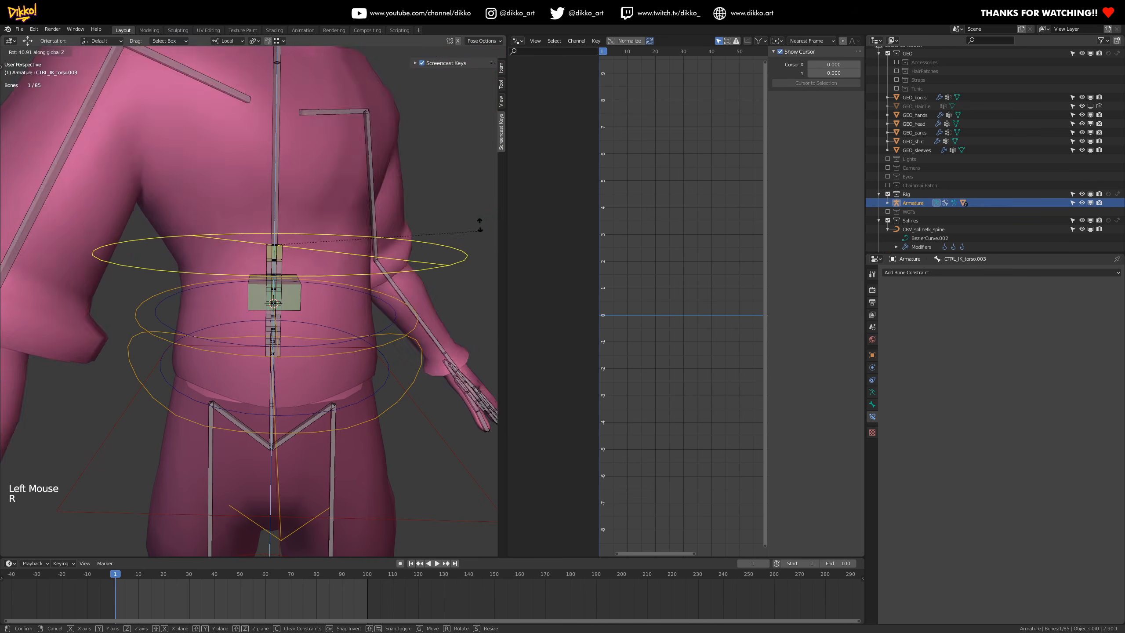
{"action": "key", "text": "ctrl+z"}
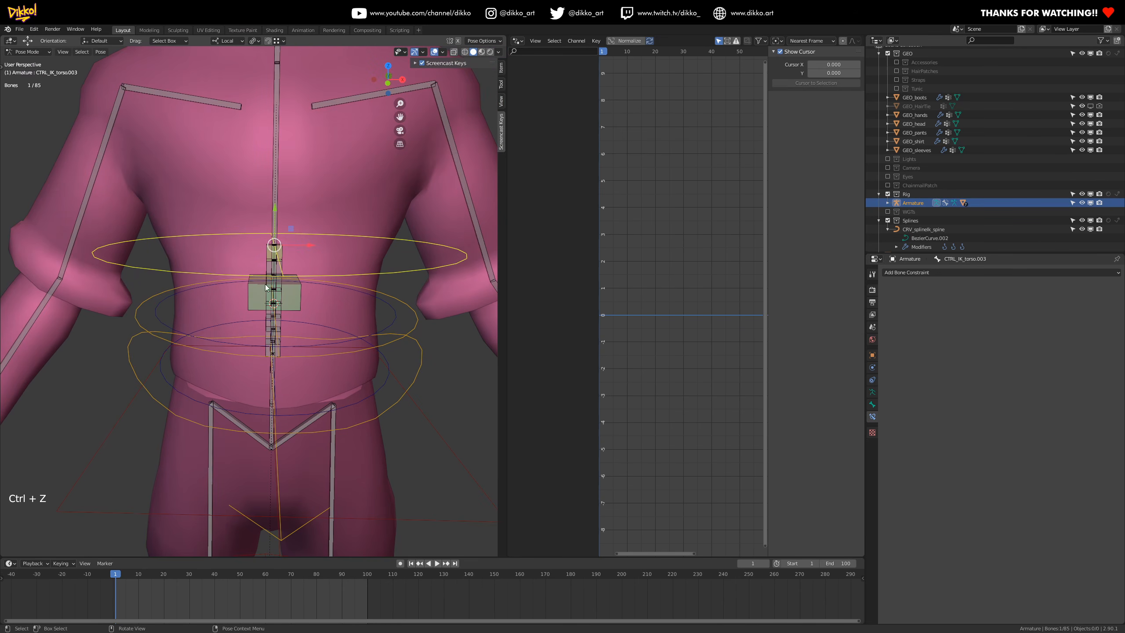
- Test-move the CTRL_hips.001 control and the CTRL_IK_torso.003 control in turn, undoing each move
{"action": "left_click", "coordinate": [386, 414]}
{"action": "left_click", "coordinate": [385, 411]}
{"action": "key", "text": "g"}
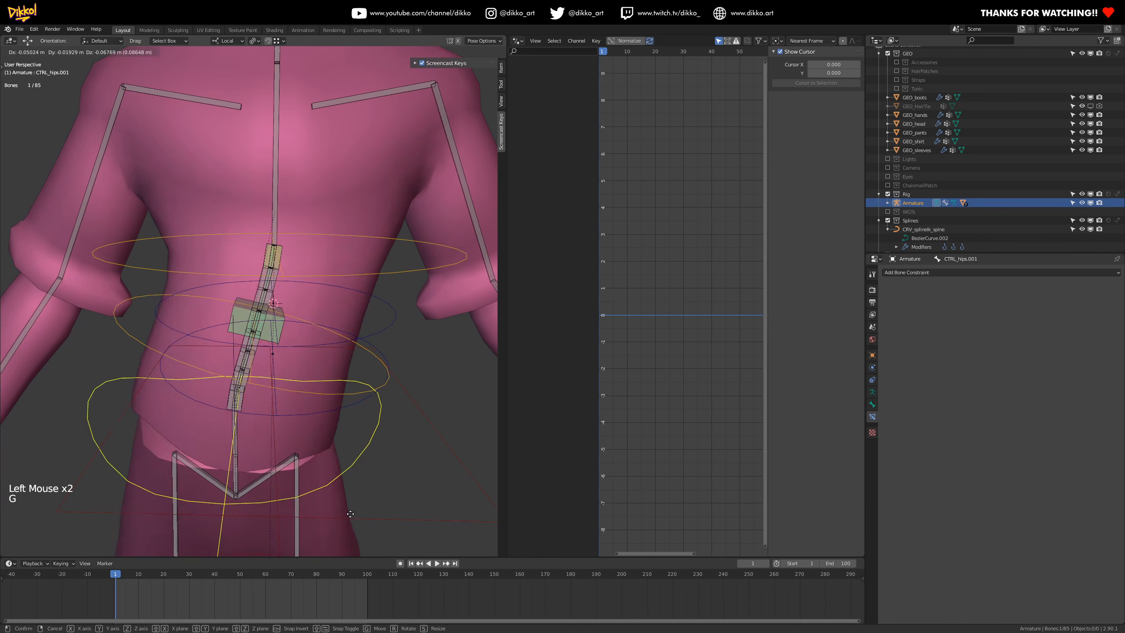
{"action": "left_click", "coordinate": [427, 399]}
{"action": "key", "text": "ctrl+z"}
{"action": "left_click", "coordinate": [397, 268]}
{"action": "key", "text": "g"}
{"action": "key", "text": "ctrl+z"}
- Test twisting CTRL_hips.001 about -30.6° around the global Z axis and undo the rotation
{"action": "left_click", "coordinate": [391, 411]}
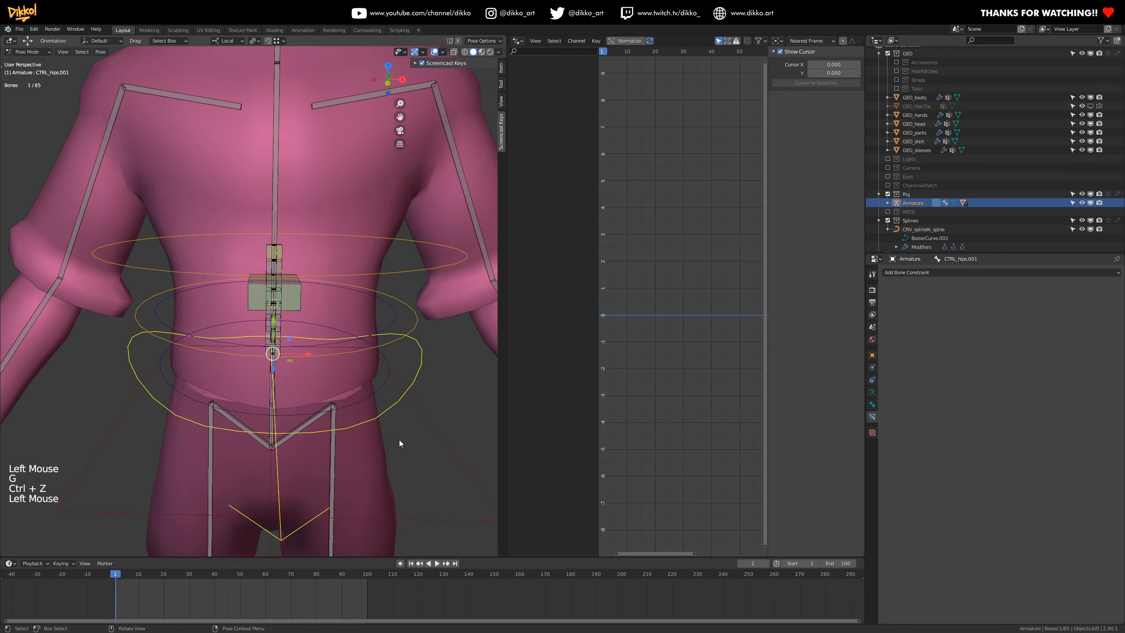
{"action": "key", "text": "r"}
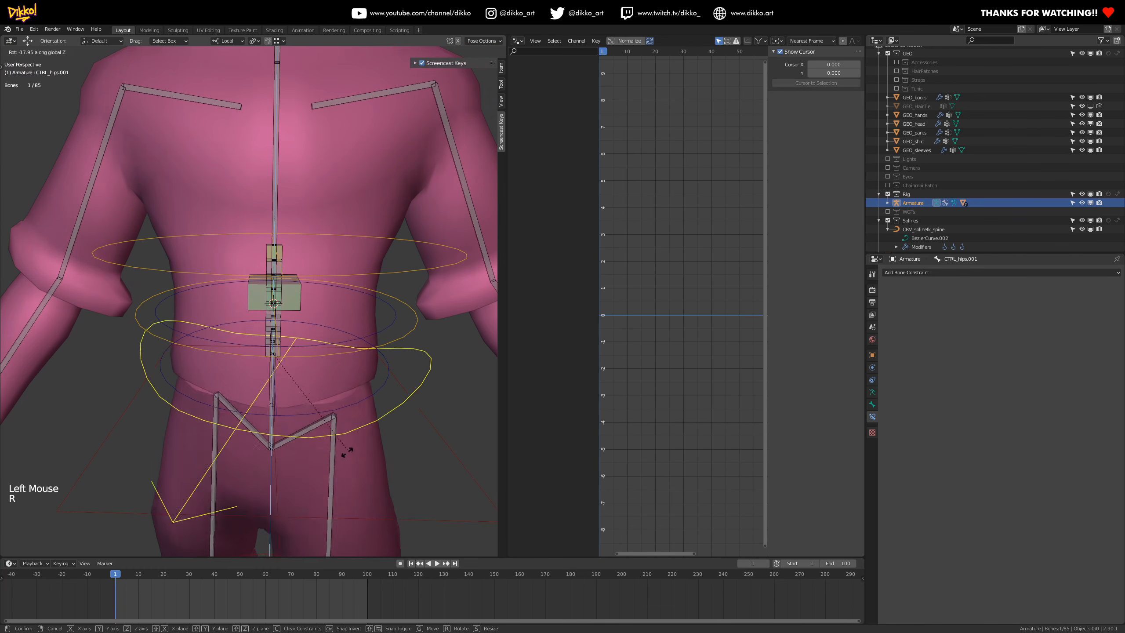
{"action": "left_click", "coordinate": [297, 382]}
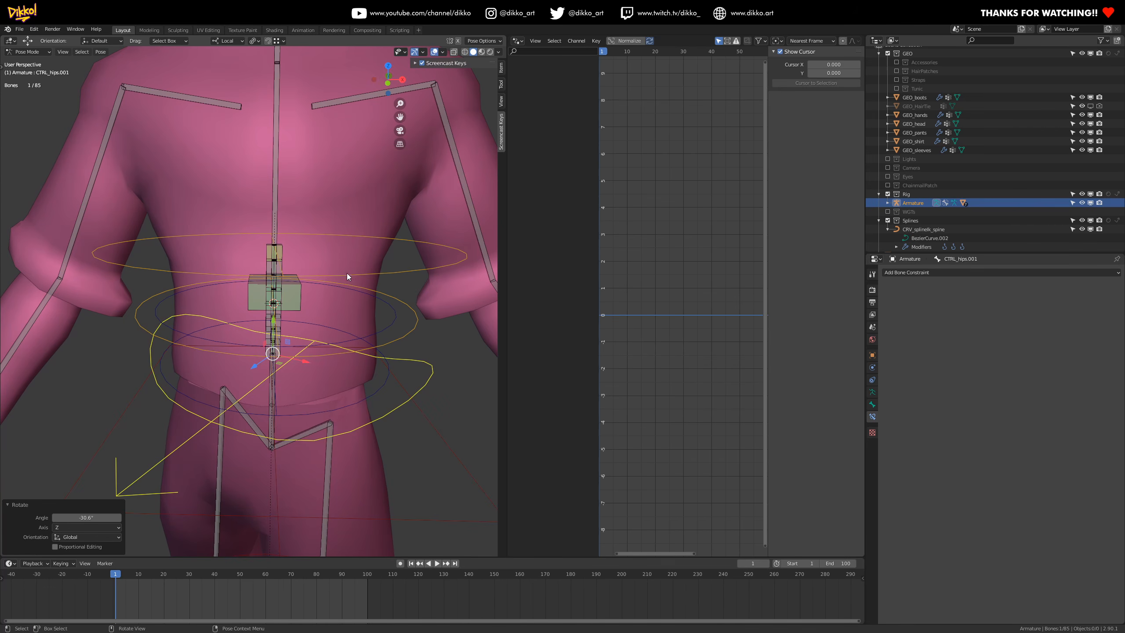
{"action": "key", "text": "ctrl+z"}
- Twist the CTRL_IK_torso.003 control about -53.5° around global Z to check the middle control, and undo it
{"action": "left_click", "coordinate": [406, 270]}
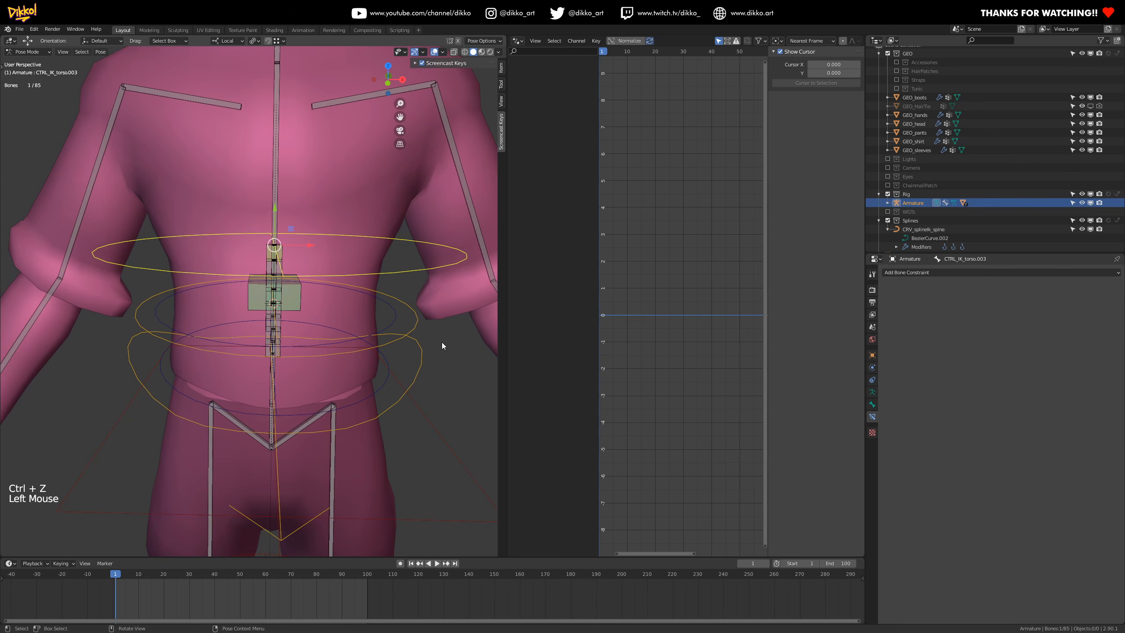
{"action": "key", "text": "r"}
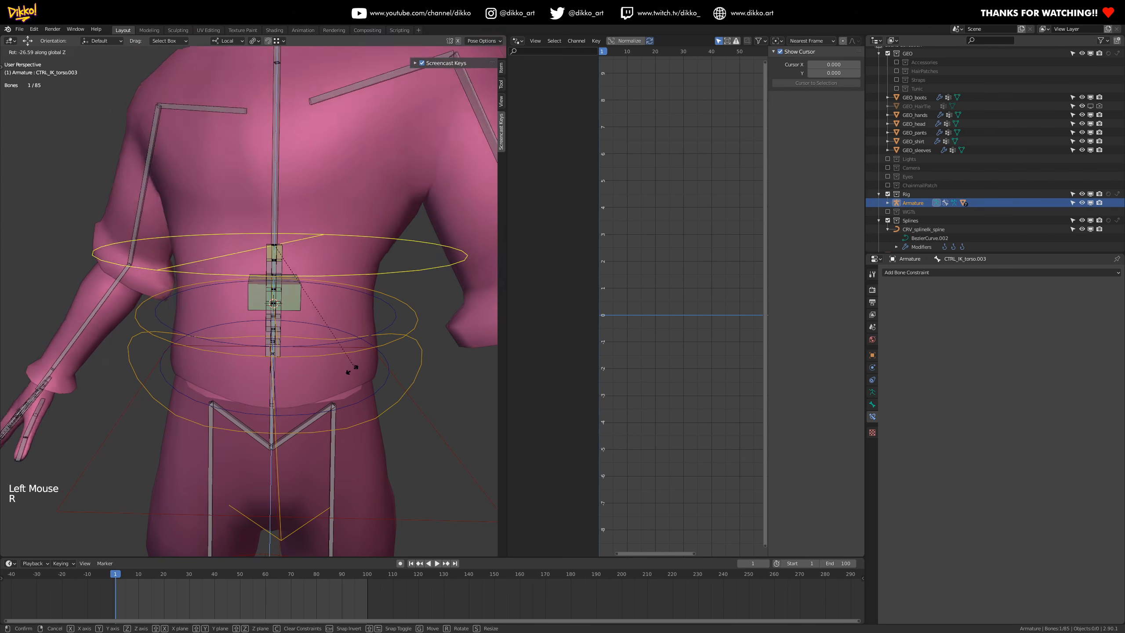
{"action": "left_click", "coordinate": [310, 319]}
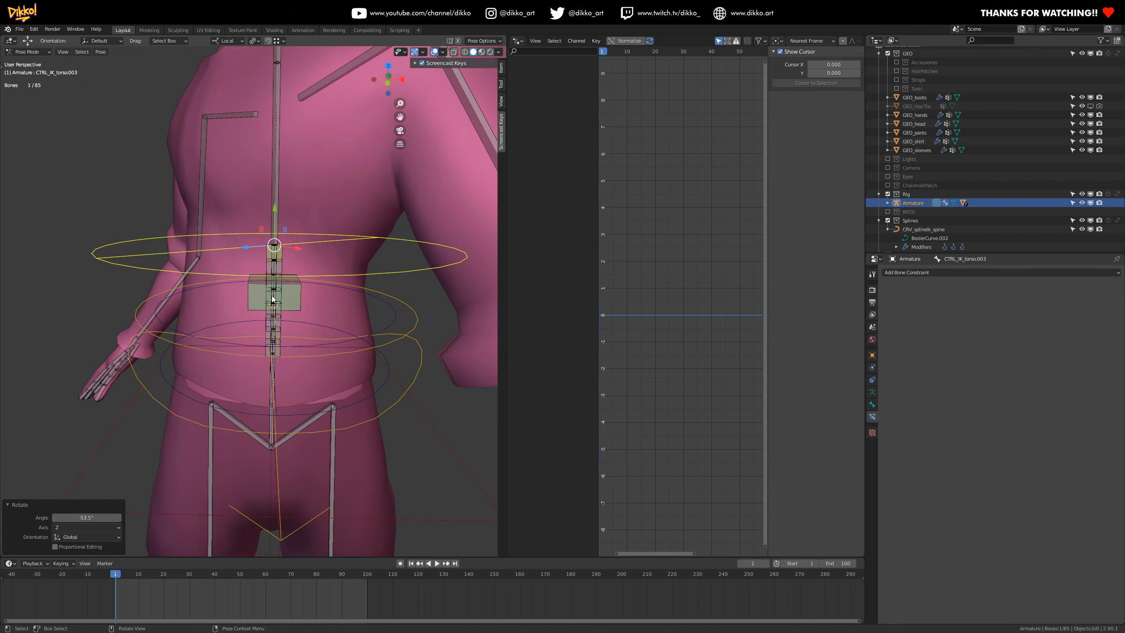
{"action": "key", "text": "ctrl+z"}
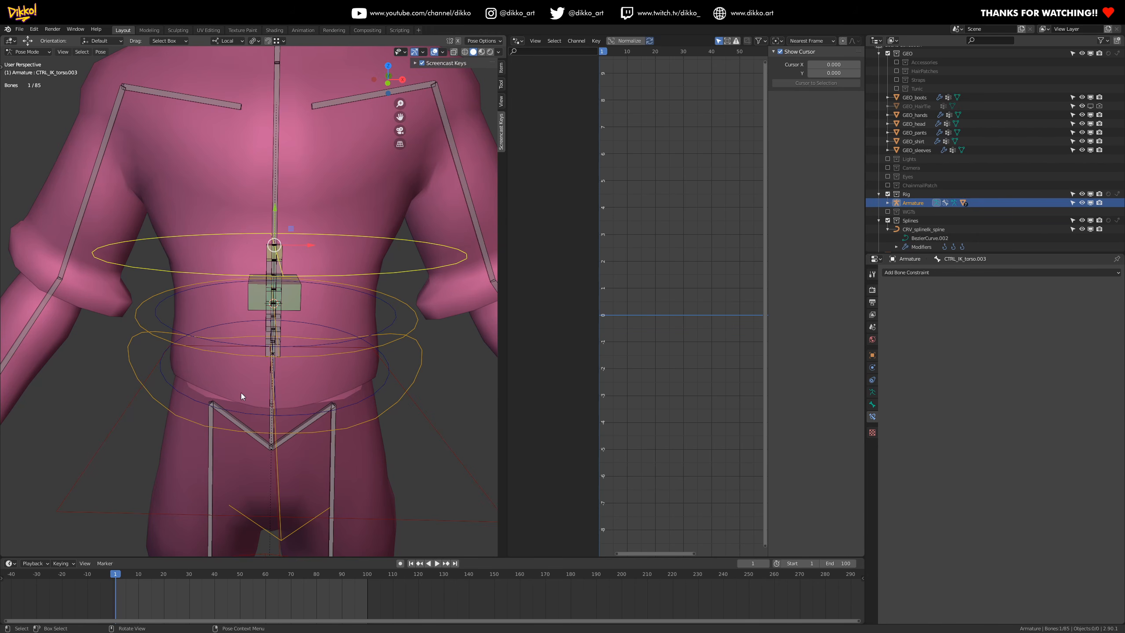
- Inspect the transform properties and rotation mode of the lower MCH_IK_spine bones, starting from MCH_IK_spine.002
{"action": "left_click", "coordinate": [172, 414]}
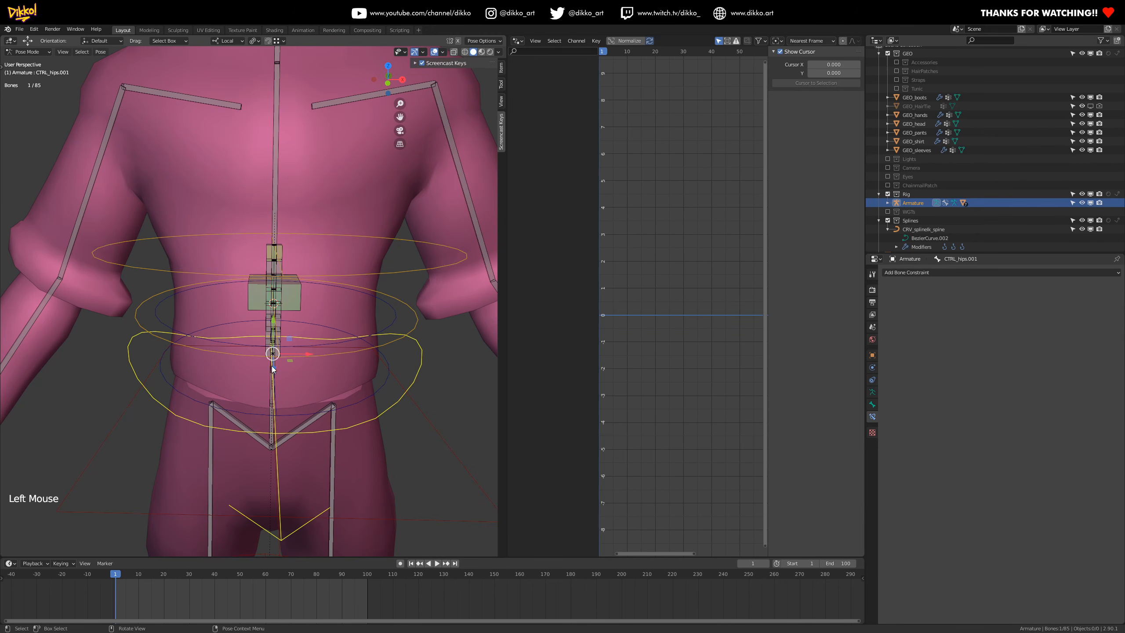
{"action": "middle_click_drag", "start_coordinate": [193, 422], "coordinate": [149, 396]}
{"action": "scroll", "coordinate": [214, 379], "scroll_direction": "up", "scroll_amount": 2}
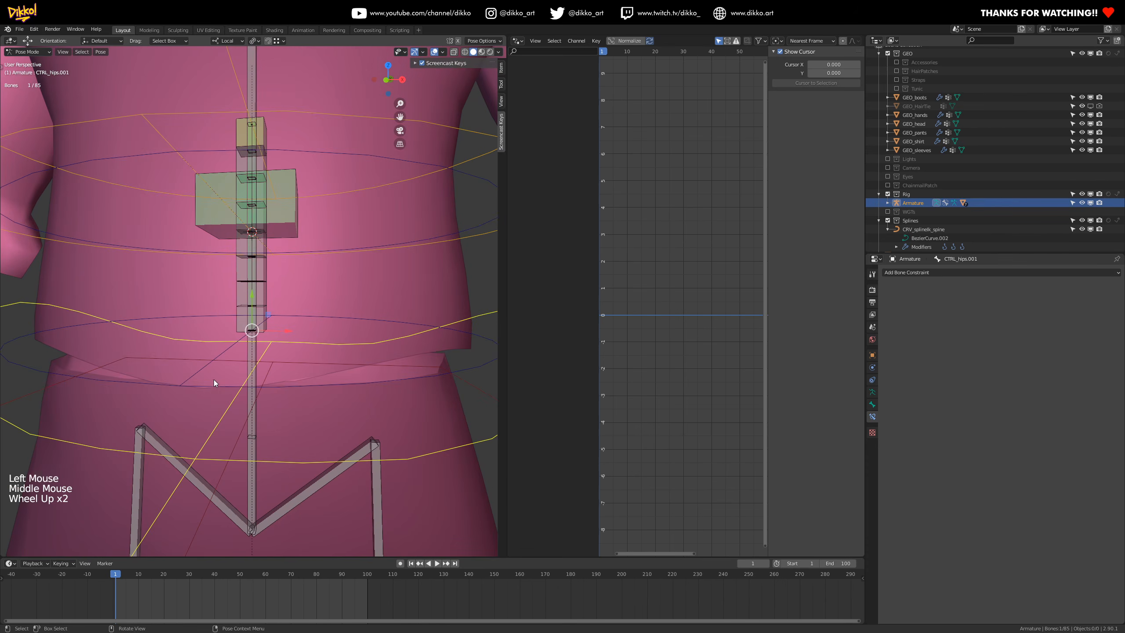
{"action": "middle_click_drag", "start_coordinate": [256, 348], "coordinate": [302, 311], "text": "shift"}
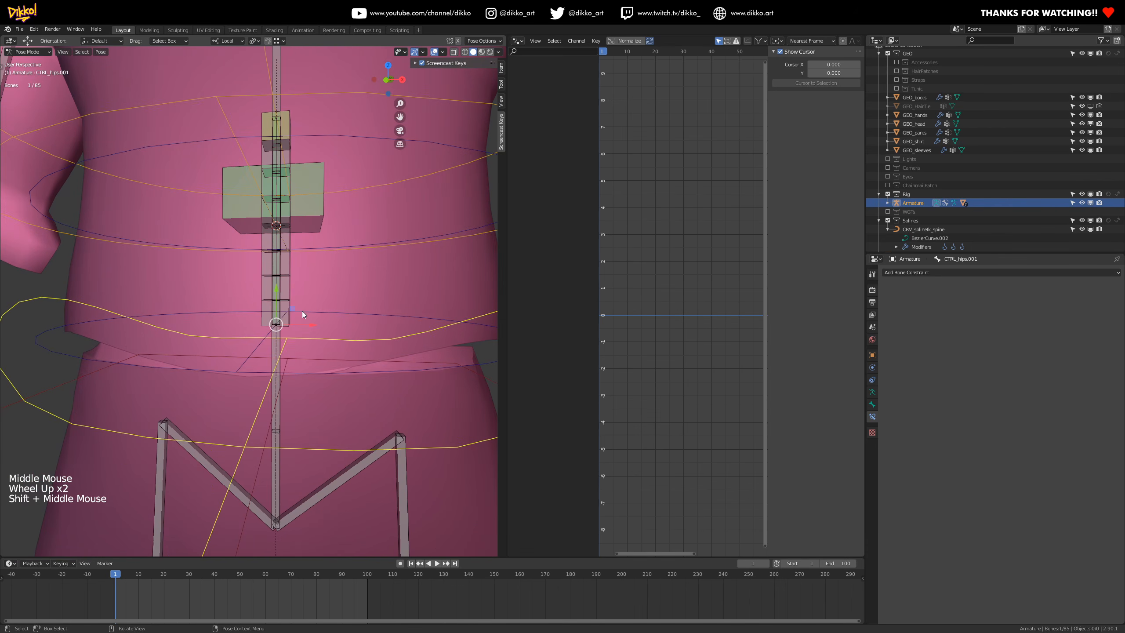
{"action": "left_click", "coordinate": [265, 319]}
{"action": "left_click", "coordinate": [501, 68]}
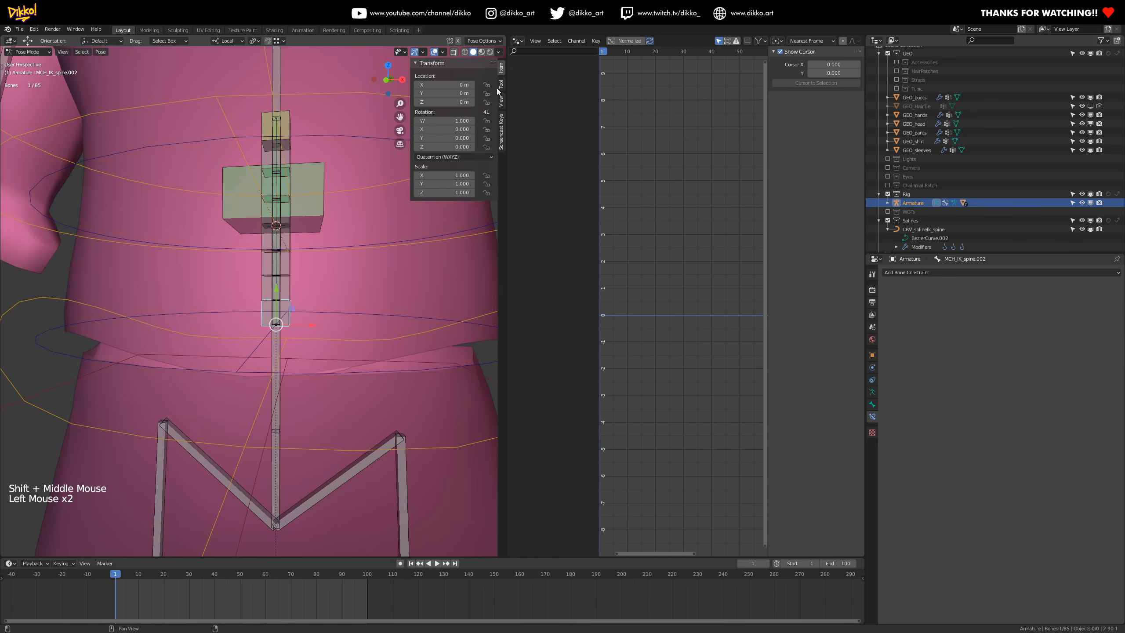
{"action": "left_click", "coordinate": [290, 288]}
{"action": "left_click", "coordinate": [289, 267]}
{"action": "left_click", "coordinate": [289, 247]}
{"action": "middle_click_drag", "start_coordinate": [289, 246], "coordinate": [292, 249]}
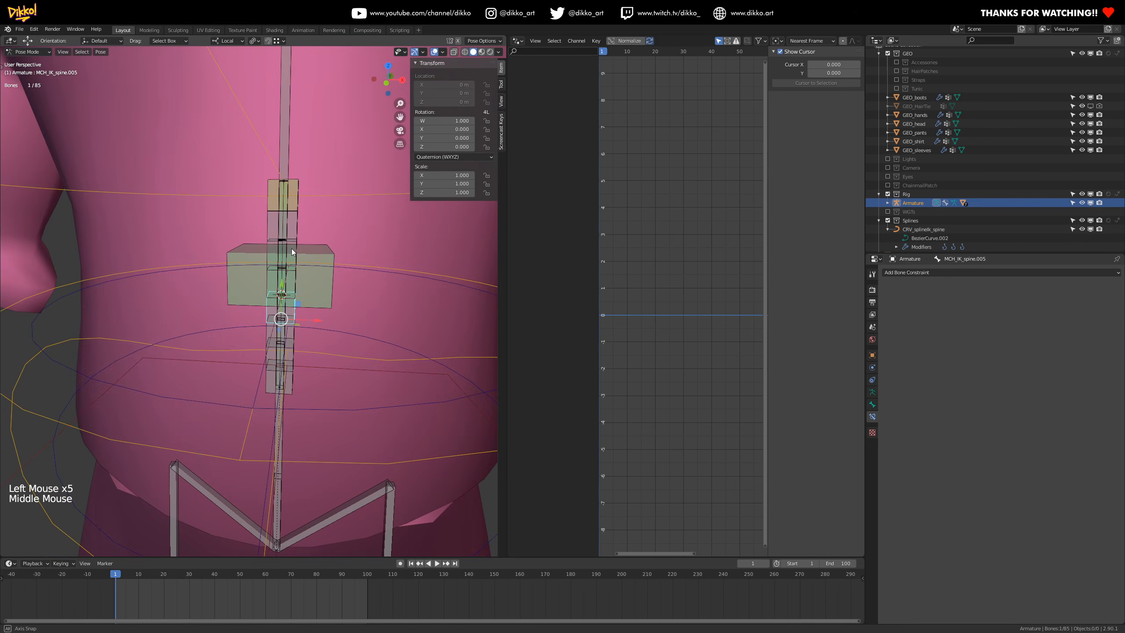
{"action": "left_click", "coordinate": [293, 199]}
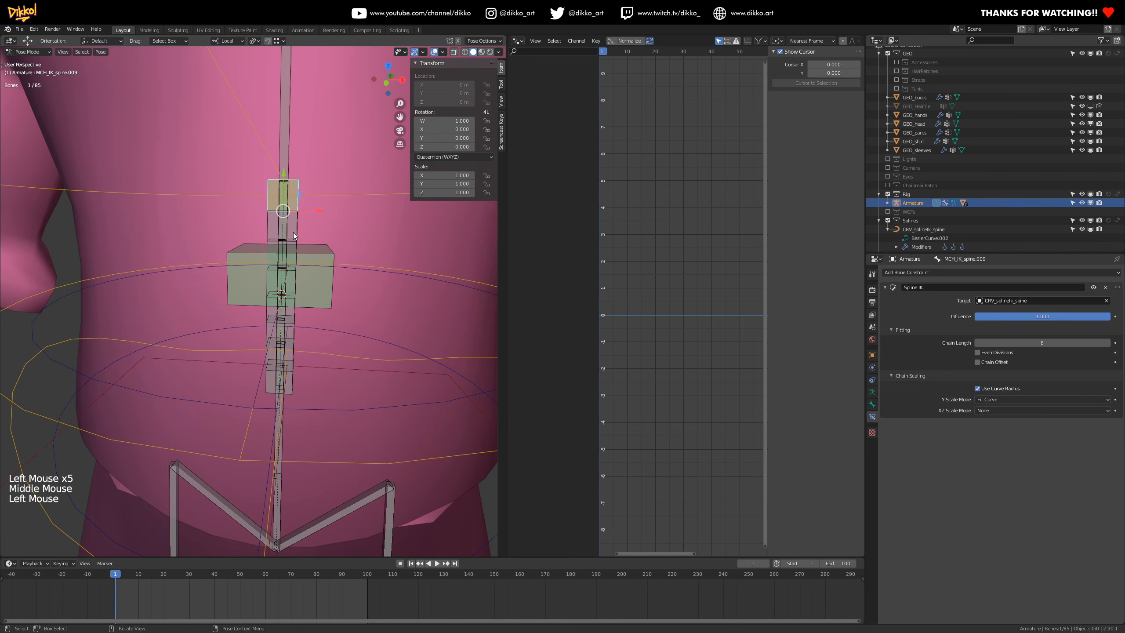
{"action": "left_click", "coordinate": [293, 227], "text": "shift"}
{"action": "scroll", "coordinate": [304, 236], "scroll_direction": "up", "scroll_amount": 1}
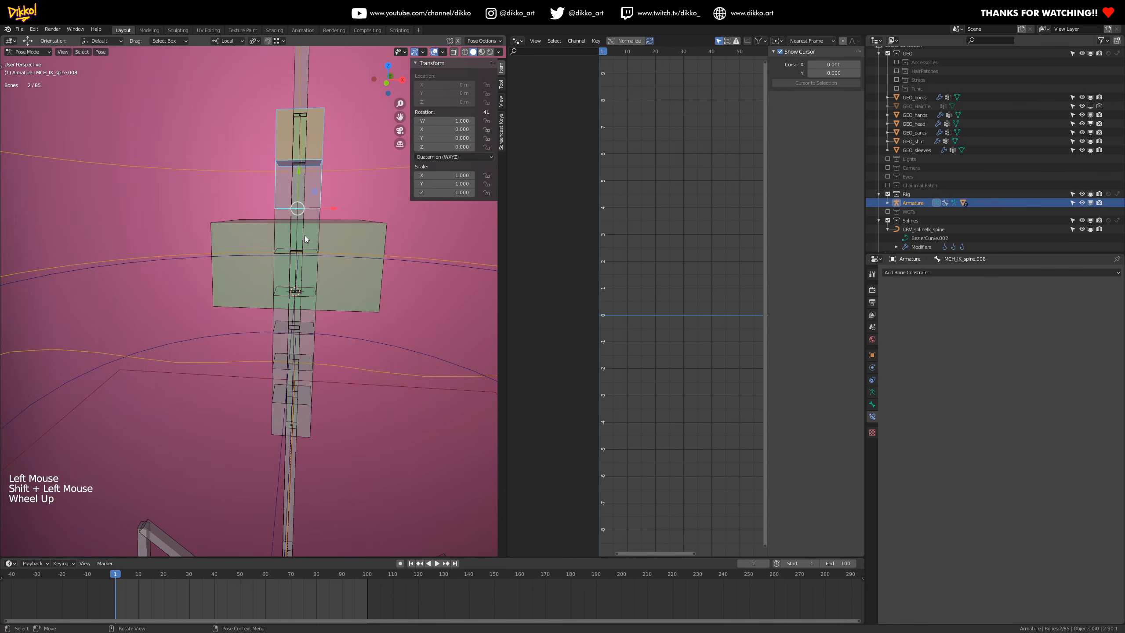
{"action": "left_click", "coordinate": [319, 215], "text": "shift"}
{"action": "middle_click_drag", "start_coordinate": [271, 276], "coordinate": [285, 357]}
{"action": "left_click", "coordinate": [329, 221]}
- Select the MCH_IK_spine chain from .009 down to .002 plus CTRL_hips.001 and CTRL_IK_torso.003, and set all their rotation modes to XYZ Euler
{"action": "left_click", "coordinate": [294, 75]}
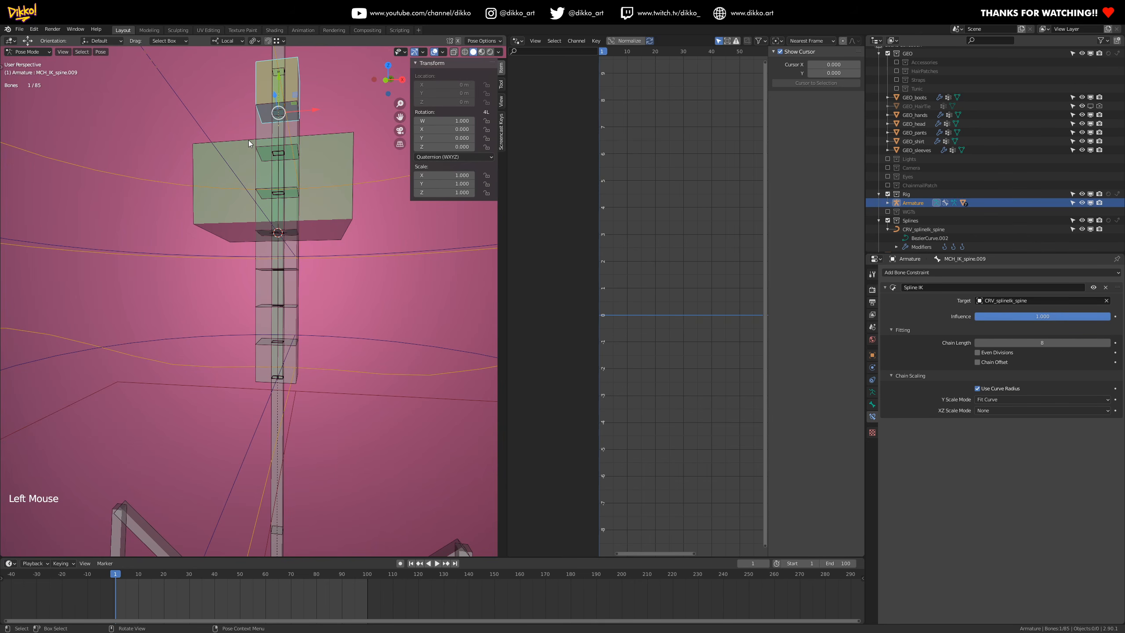
{"action": "left_click", "coordinate": [256, 123], "text": "shift"}
{"action": "middle_click_drag", "start_coordinate": [257, 123], "coordinate": [297, 193]}
{"action": "left_click", "coordinate": [288, 190], "text": "shift"}
{"action": "left_click", "coordinate": [285, 201], "text": "shift"}
{"action": "left_click", "coordinate": [286, 230], "text": "shift"}
{"action": "left_click", "coordinate": [284, 275], "text": "shift"}
{"action": "left_click", "coordinate": [285, 311], "text": "shift"}
{"action": "left_click", "coordinate": [287, 340], "text": "shift"}
{"action": "left_click", "coordinate": [283, 381], "text": "shift"}
{"action": "scroll", "coordinate": [282, 425], "scroll_direction": "down", "scroll_amount": 2}
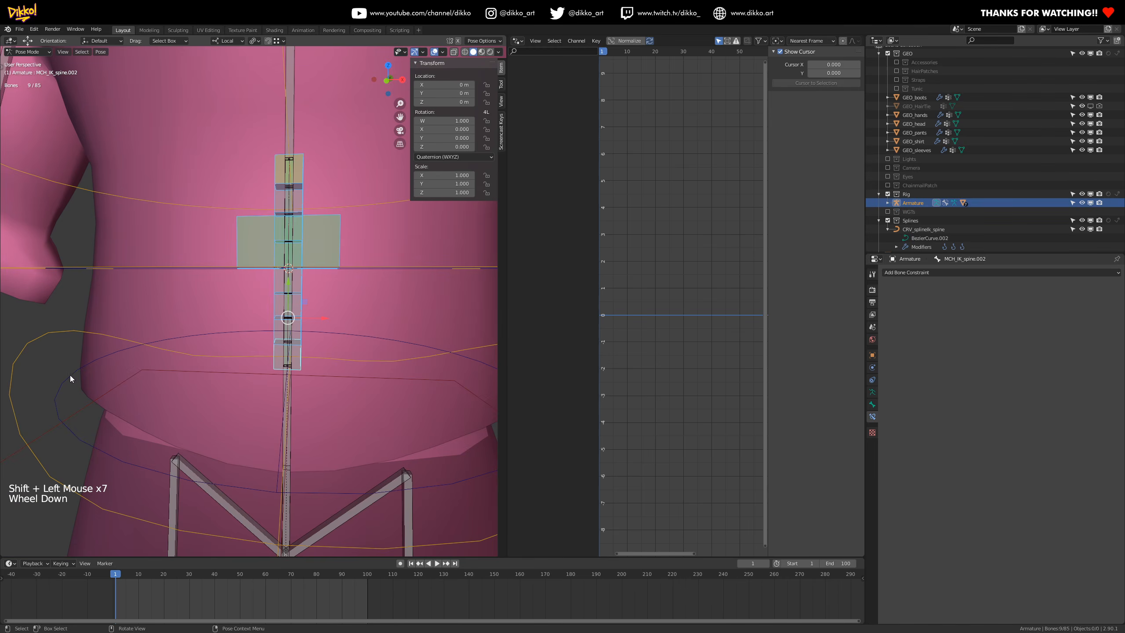
{"action": "left_click", "coordinate": [56, 332], "text": "shift"}
{"action": "scroll", "coordinate": [72, 331], "scroll_direction": "down", "scroll_amount": 1, "text": "shift"}
{"action": "scroll", "coordinate": [137, 214], "scroll_direction": "down", "scroll_amount": 2}
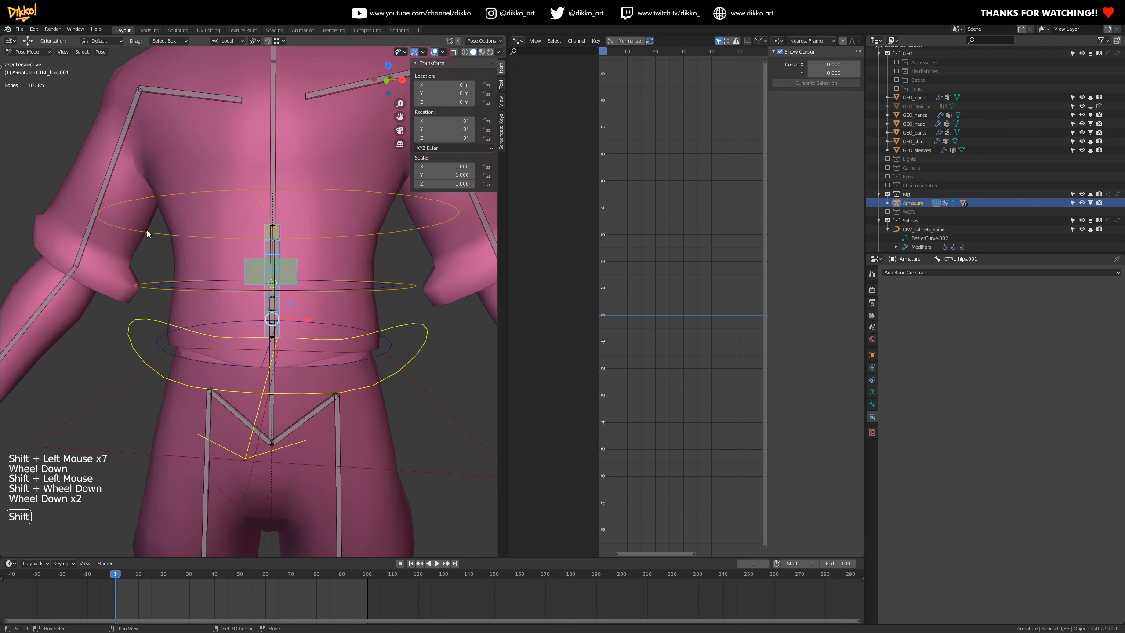
{"action": "left_click", "coordinate": [147, 230], "text": "shift"}
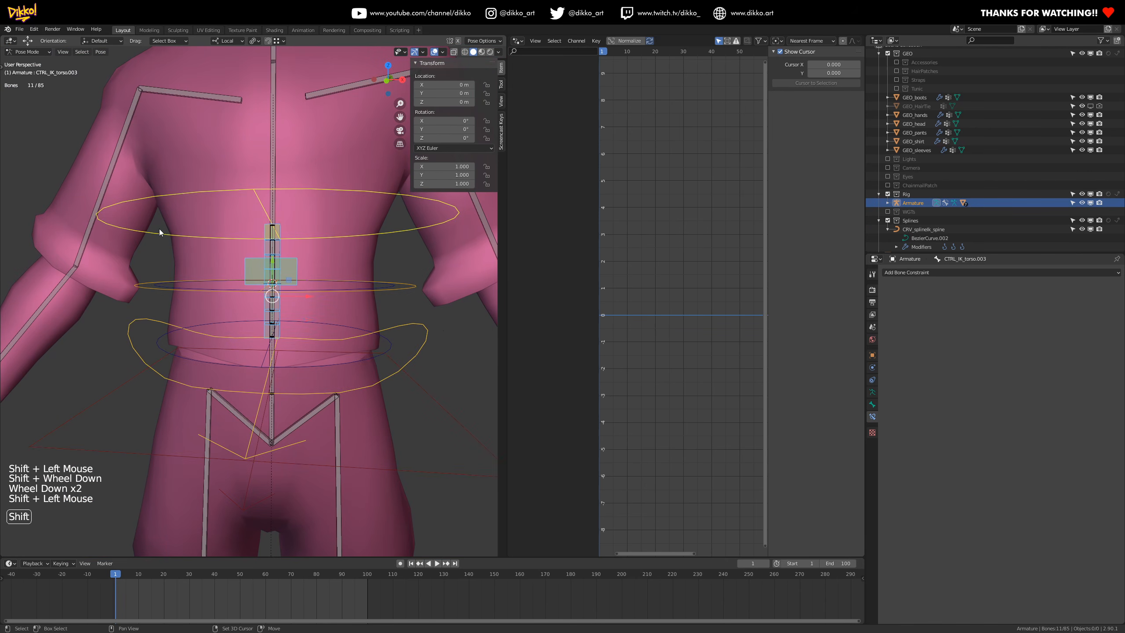
{"action": "left_click", "coordinate": [436, 148]}
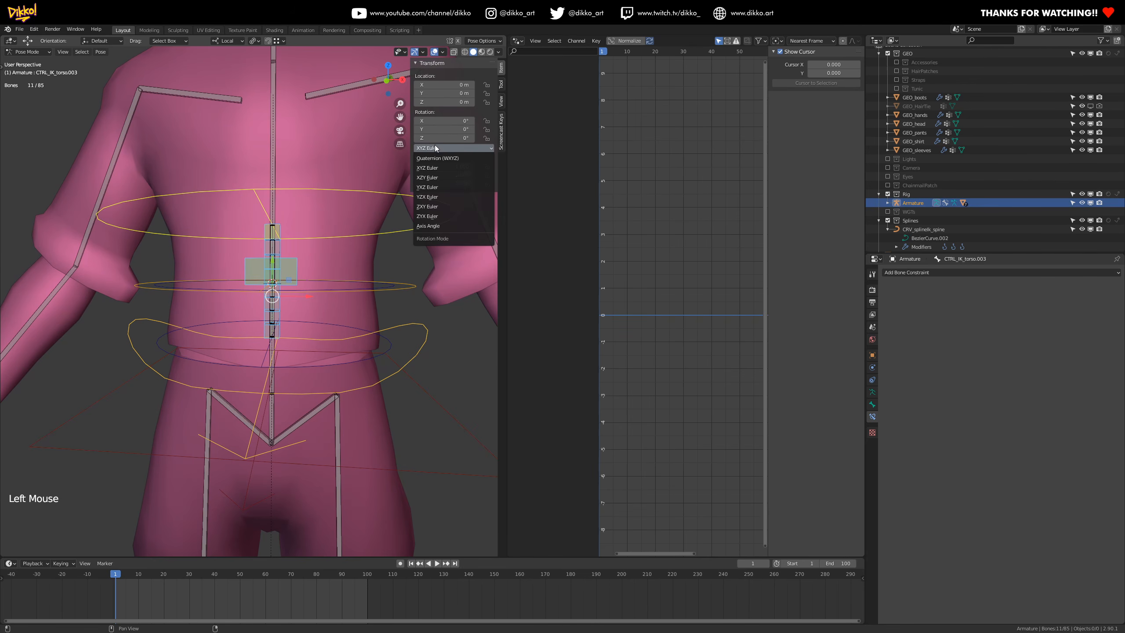
{"action": "key", "text": "alt"}
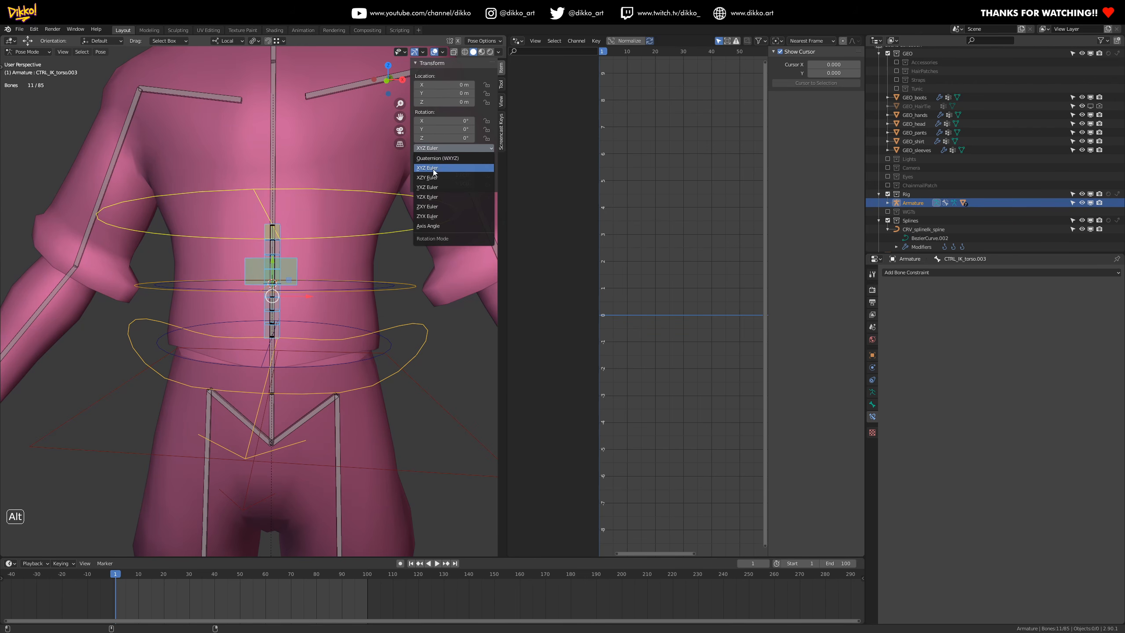
- Add a driver to the Y rotation of the lowest spine chain bone, MCH_IK_spine.002
{"action": "mouse_move", "coordinate": [147, 368]}
{"action": "middle_mouse_down"}
{"action": "mouse_move", "coordinate": [110, 376]}
{"action": "mouse_move", "coordinate": [139, 385]}
{"action": "middle_mouse_up"}
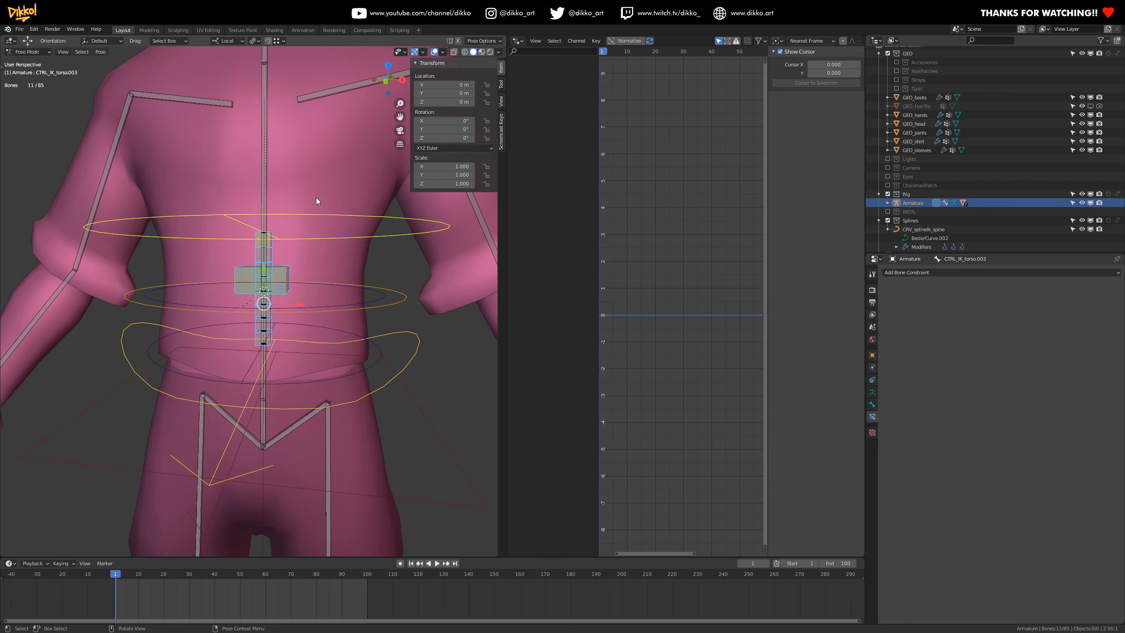
{"action": "middle_click_drag", "start_coordinate": [373, 193], "coordinate": [278, 332]}
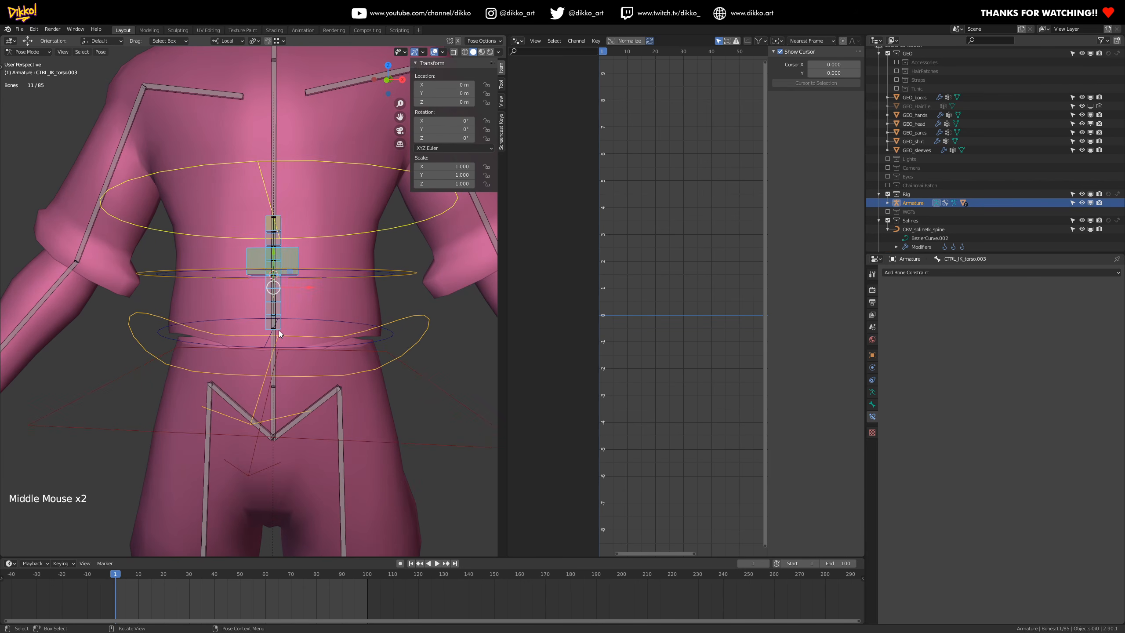
{"action": "left_click", "coordinate": [278, 330]}
{"action": "scroll", "coordinate": [290, 338], "scroll_direction": "up", "scroll_amount": 1}
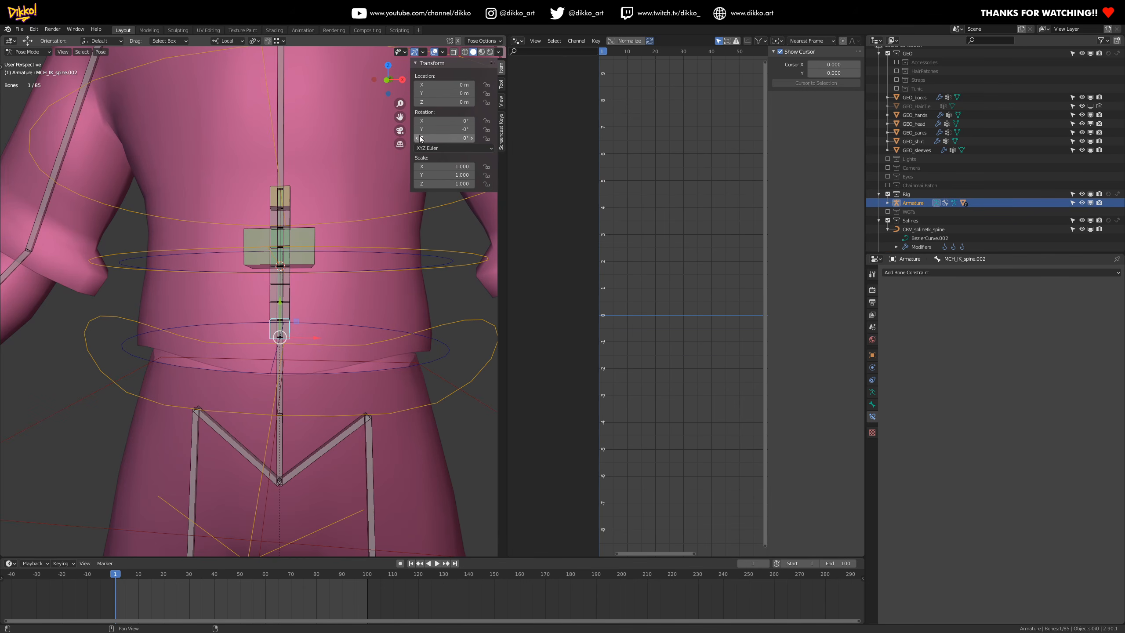
{"action": "left_click", "coordinate": [272, 328]}
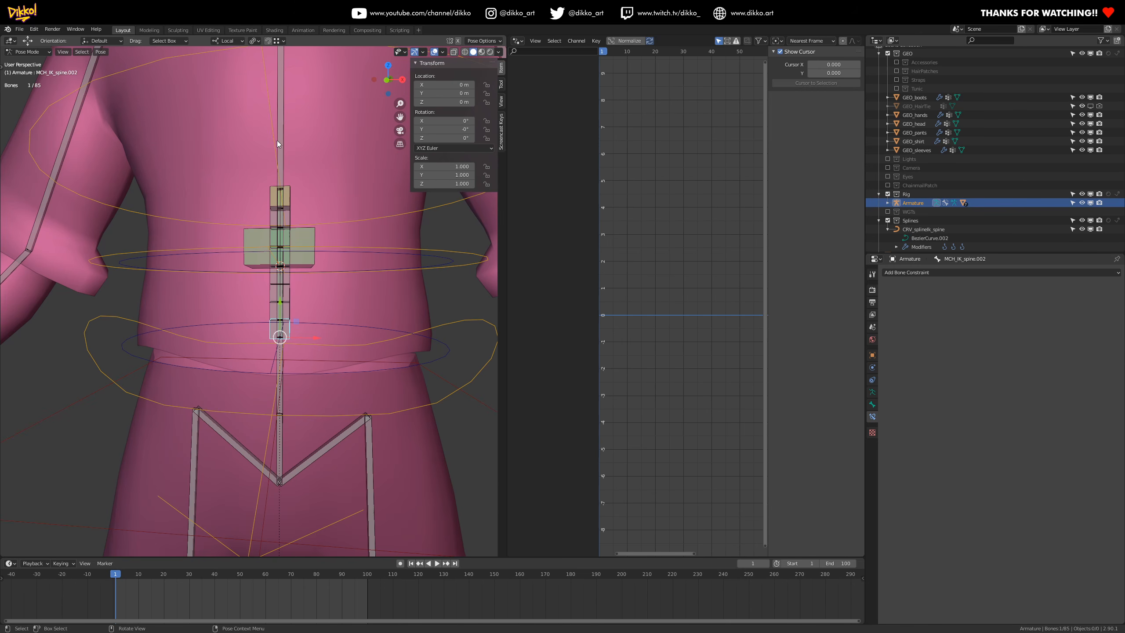
{"action": "right_click", "coordinate": [423, 129]}
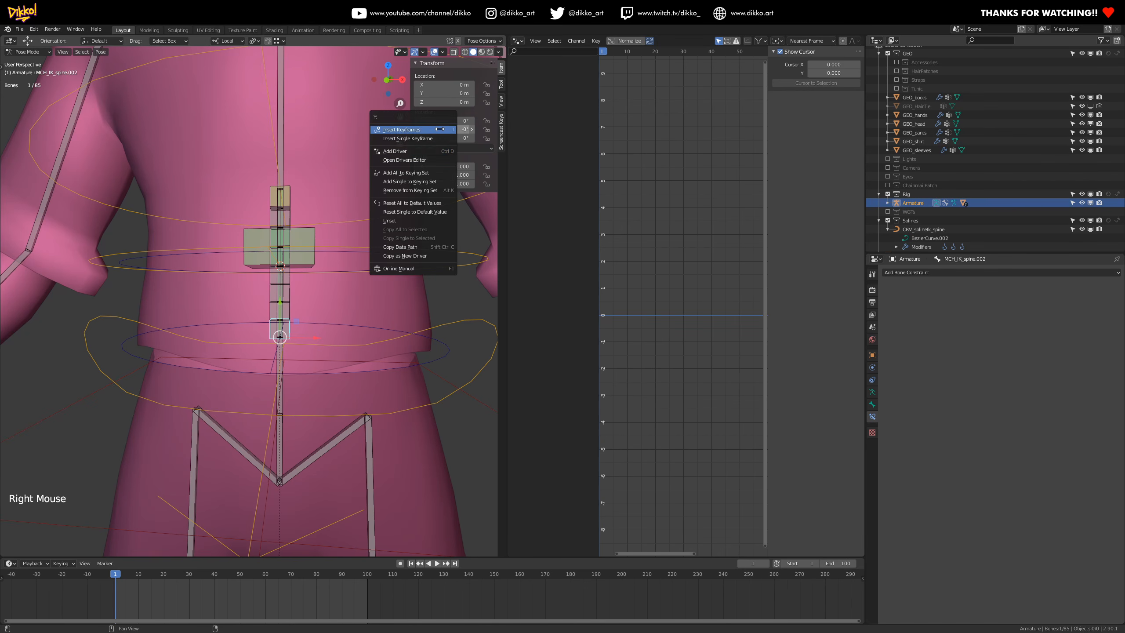
{"action": "left_click", "coordinate": [429, 150]}
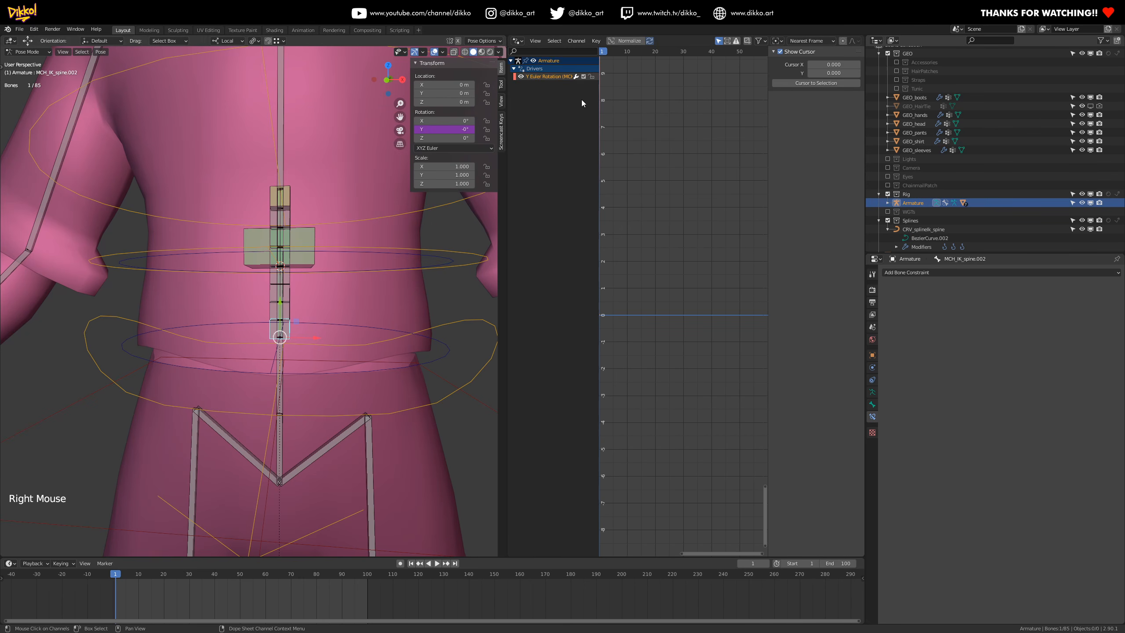
- Show the settings of the Y Euler Rotation driver in the Drivers editor
{"action": "left_click", "coordinate": [516, 41]}
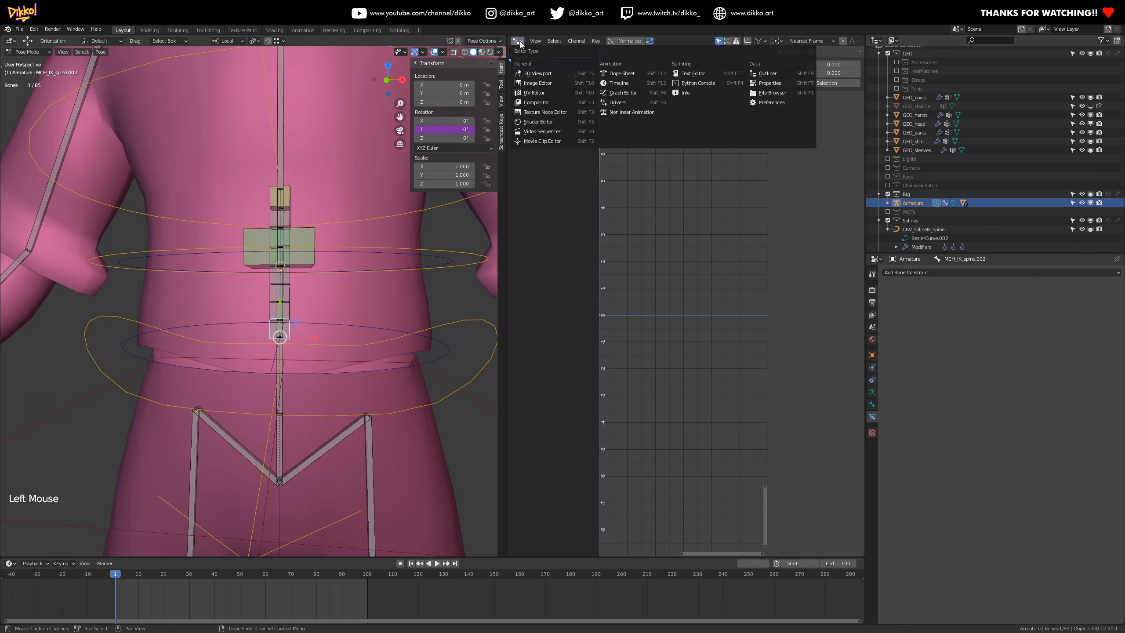
{"action": "left_click", "coordinate": [518, 43]}
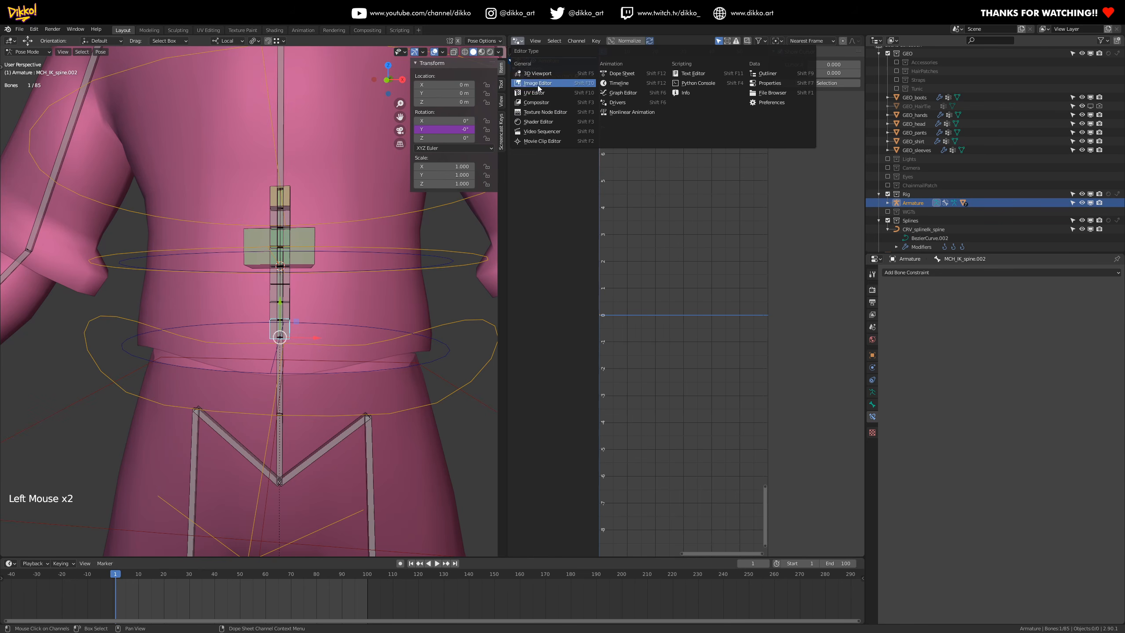
{"action": "left_click", "coordinate": [632, 103]}
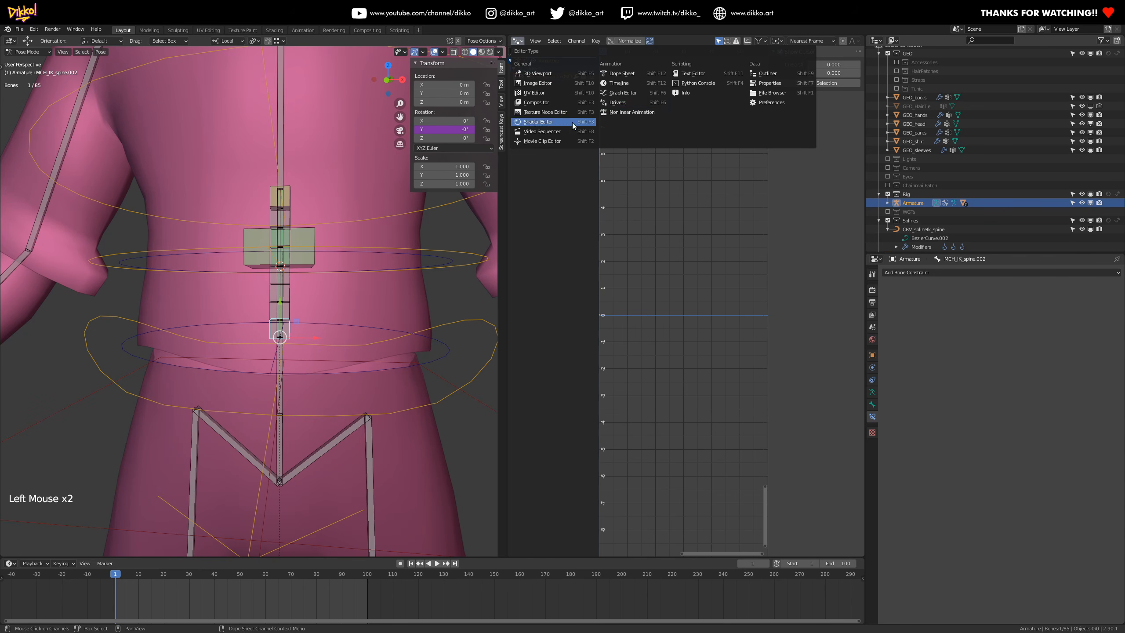
{"action": "left_click", "coordinate": [547, 76]}
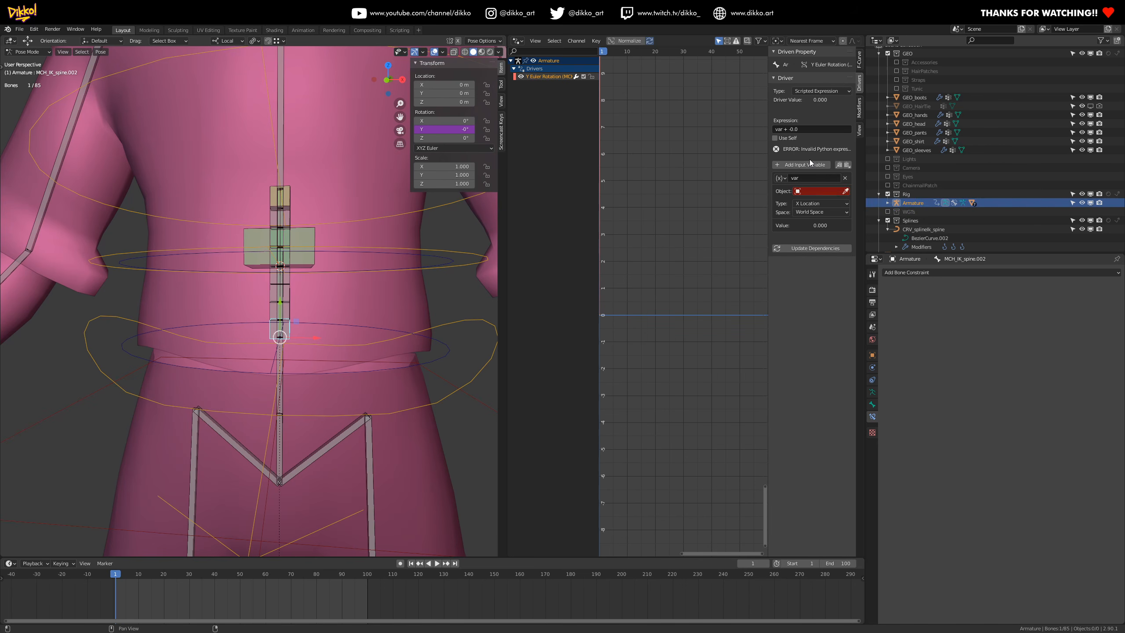
- Name the driver's input variable hips and ignore the script auto-execution security warning
{"action": "left_click", "coordinate": [797, 177]}
{"action": "type", "text": "h"}
{"action": "key", "text": "Return"}
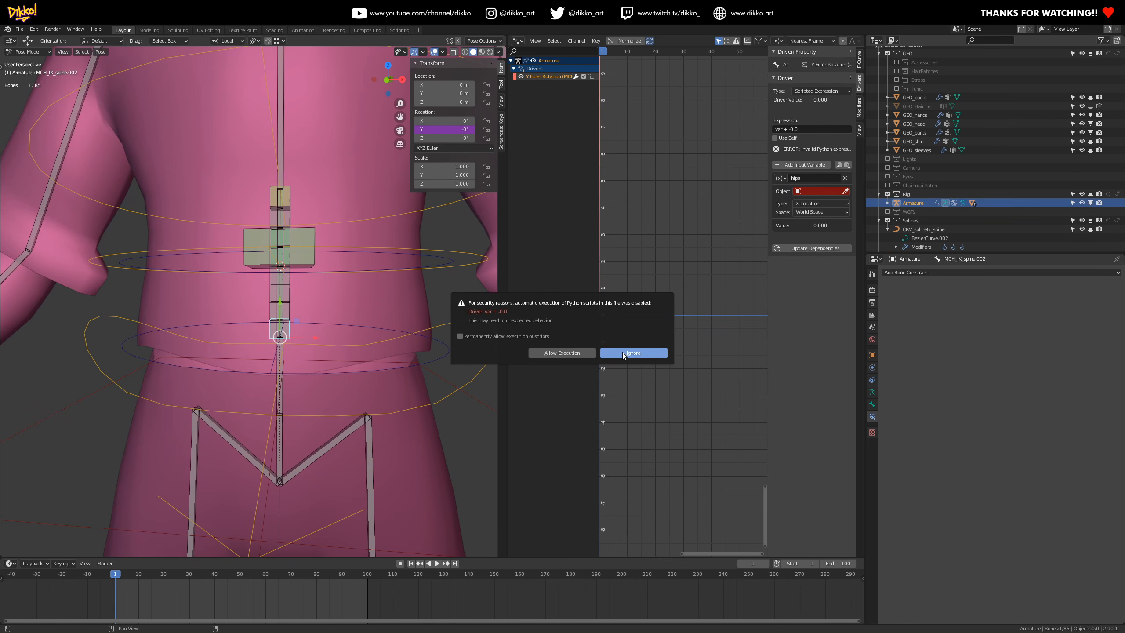
{"action": "left_click", "coordinate": [622, 352]}
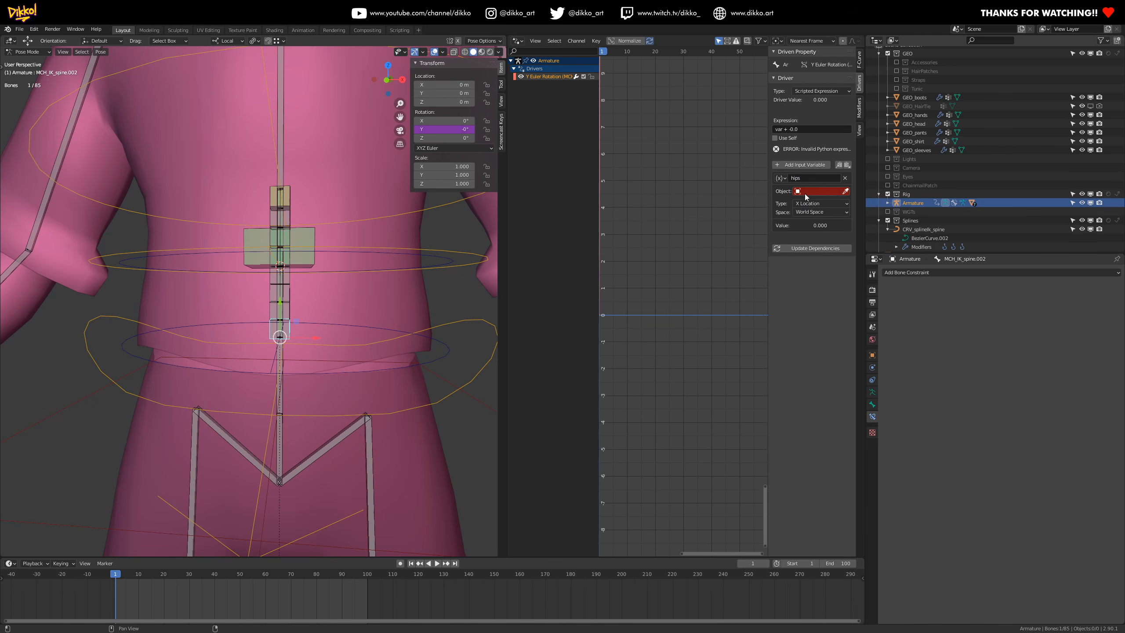
- Set the hips variable's target object to Armature and its bone to CTRL_hips.001
{"action": "left_click", "coordinate": [845, 191]}
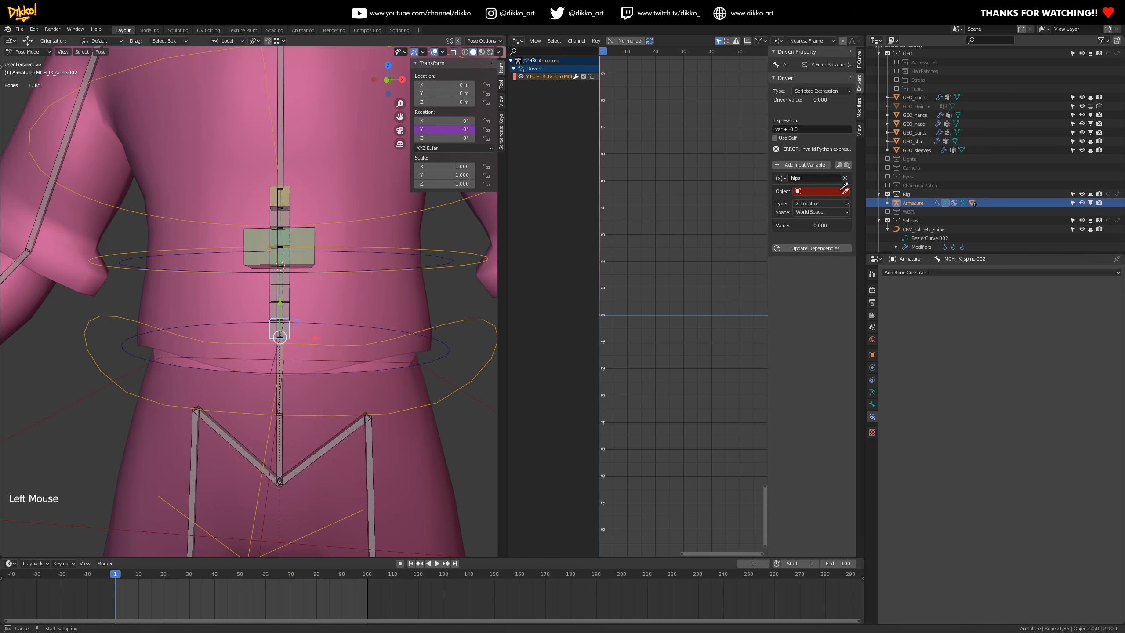
{"action": "left_click", "coordinate": [475, 315]}
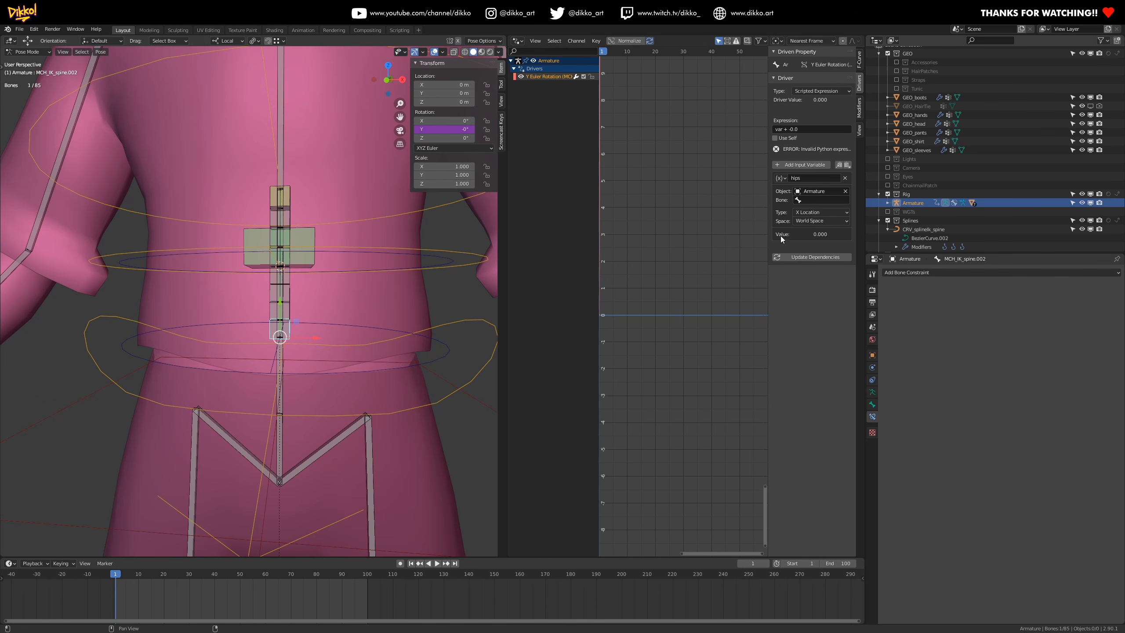
{"action": "left_click", "coordinate": [812, 197]}
{"action": "type", "text": "ctrl"}
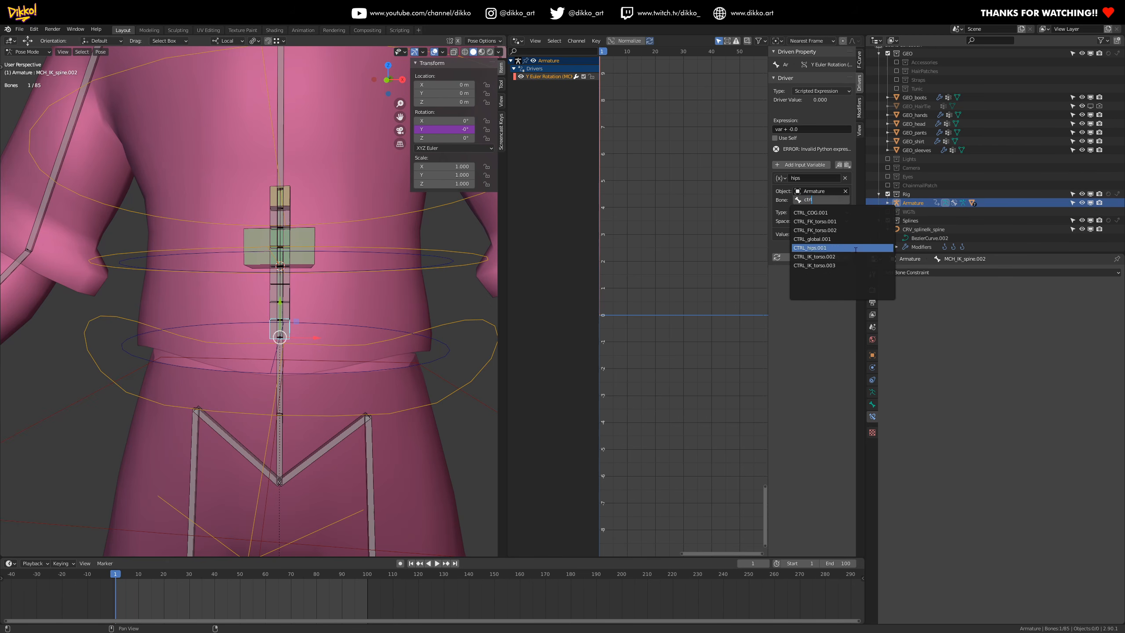
{"action": "left_click", "coordinate": [812, 247]}
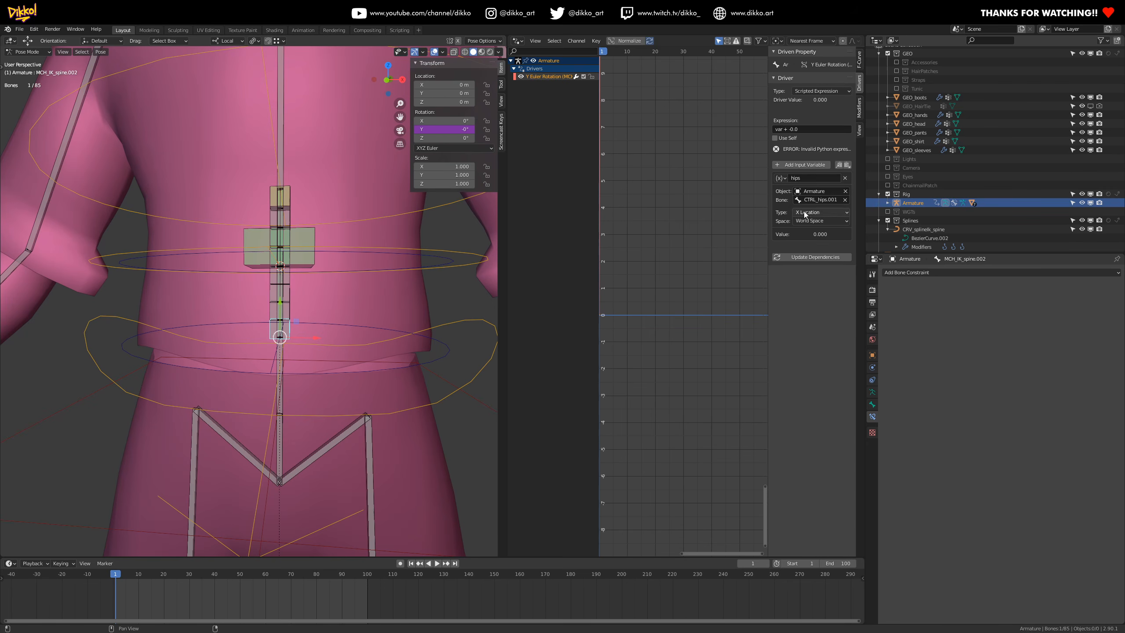
- Replace the driver's scripted expression with hips and update its dependencies
{"action": "left_click", "coordinate": [796, 129]}
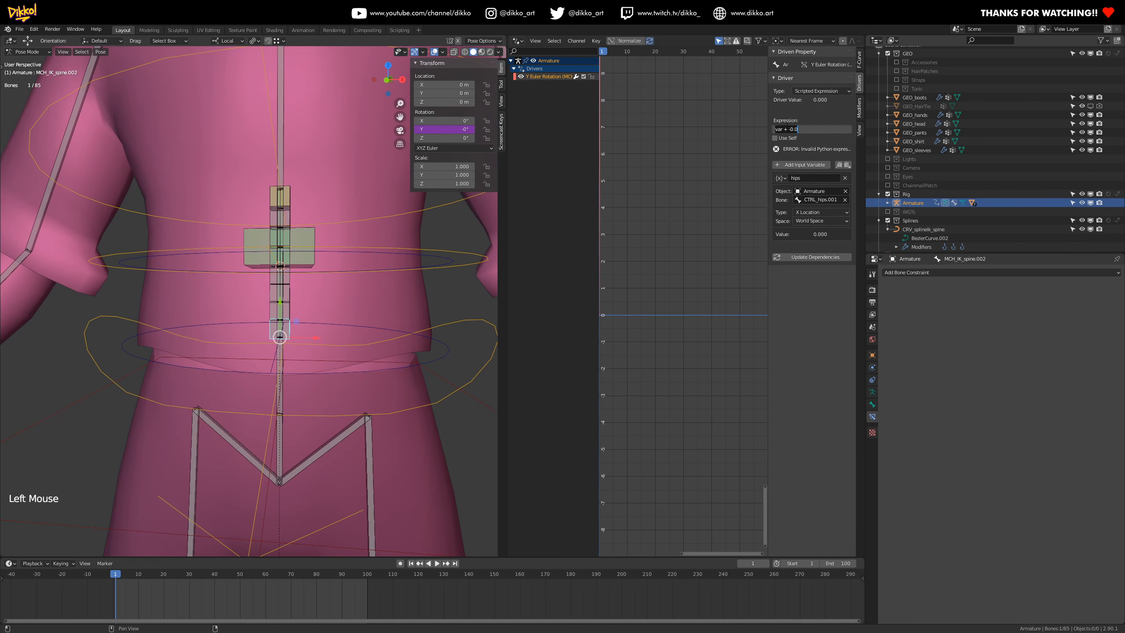
{"action": "left_click", "coordinate": [781, 124]}
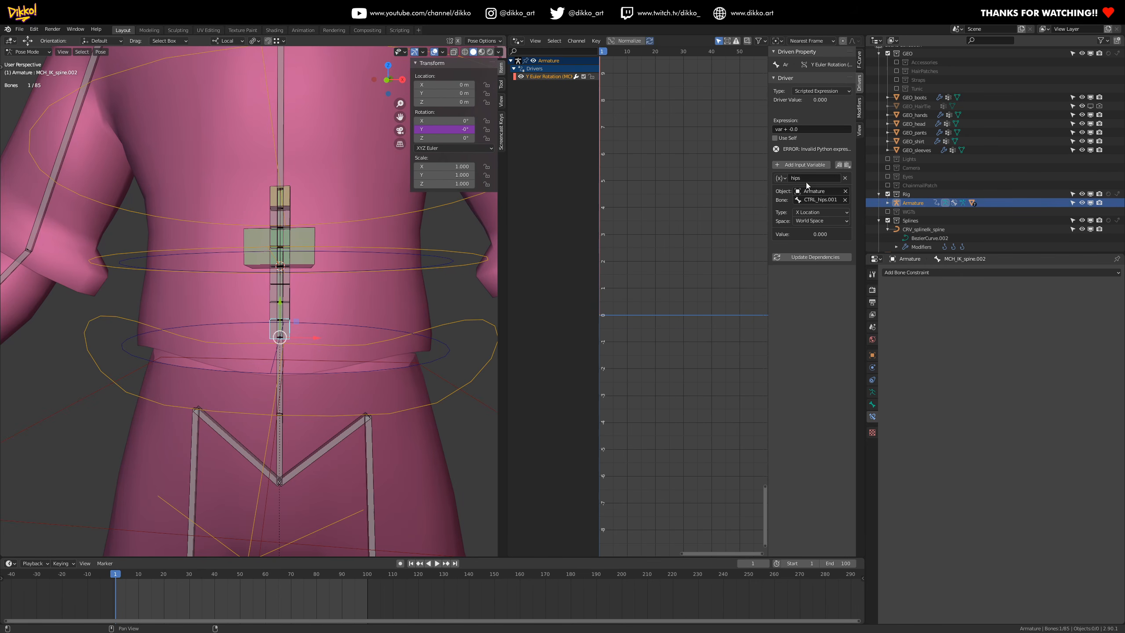
{"action": "left_click", "coordinate": [801, 129]}
{"action": "type", "text": "hips"}
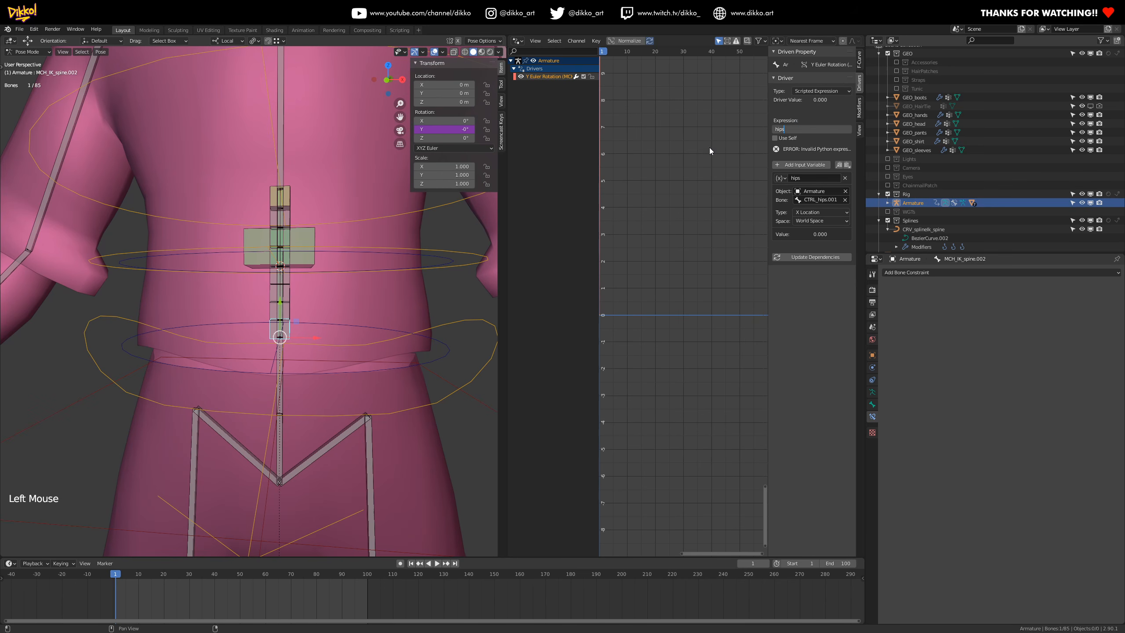
{"action": "key", "text": "Return"}
{"action": "left_click", "coordinate": [810, 248]}
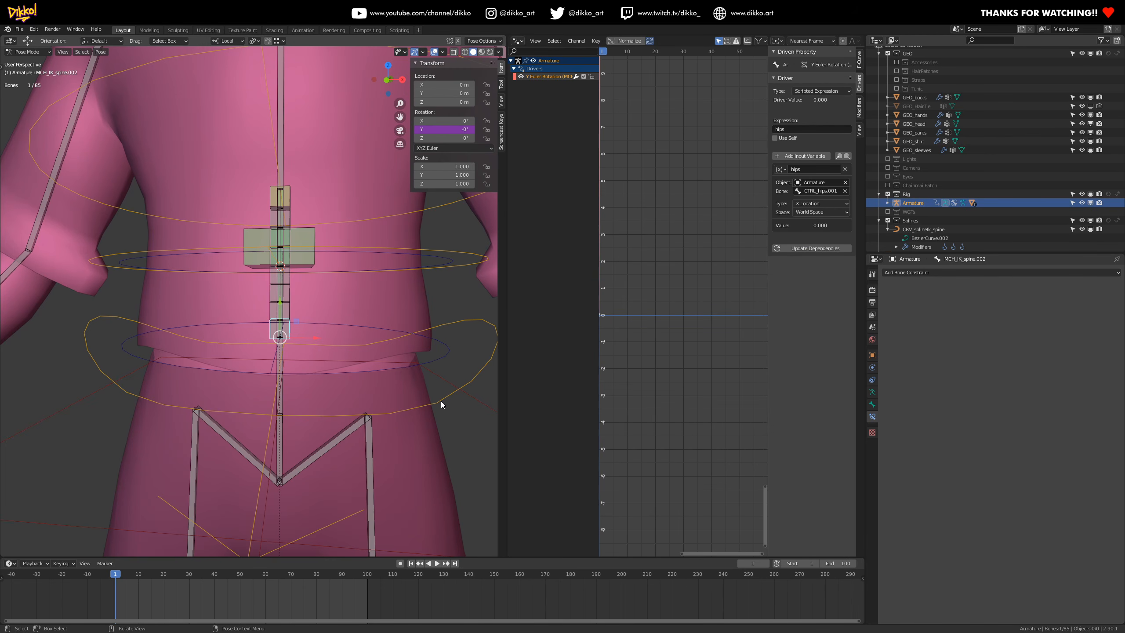
- Check the transform properties of the CTRL_hips.001 control and reselect MCH_IK_spine.002
{"action": "left_click", "coordinate": [428, 408]}
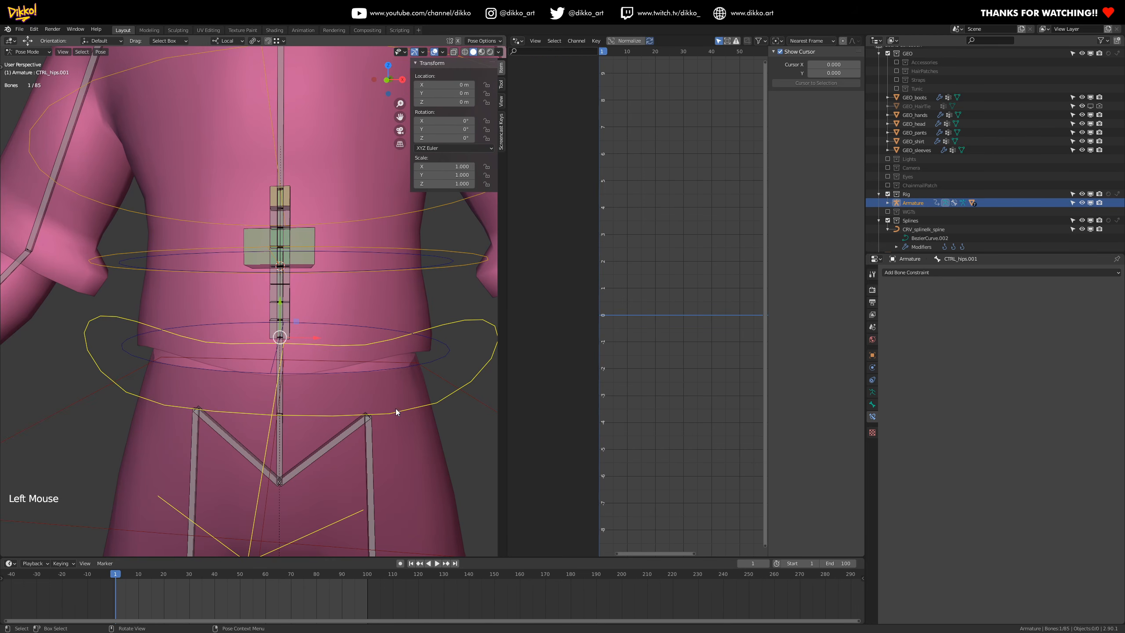
{"action": "left_click", "coordinate": [271, 333]}
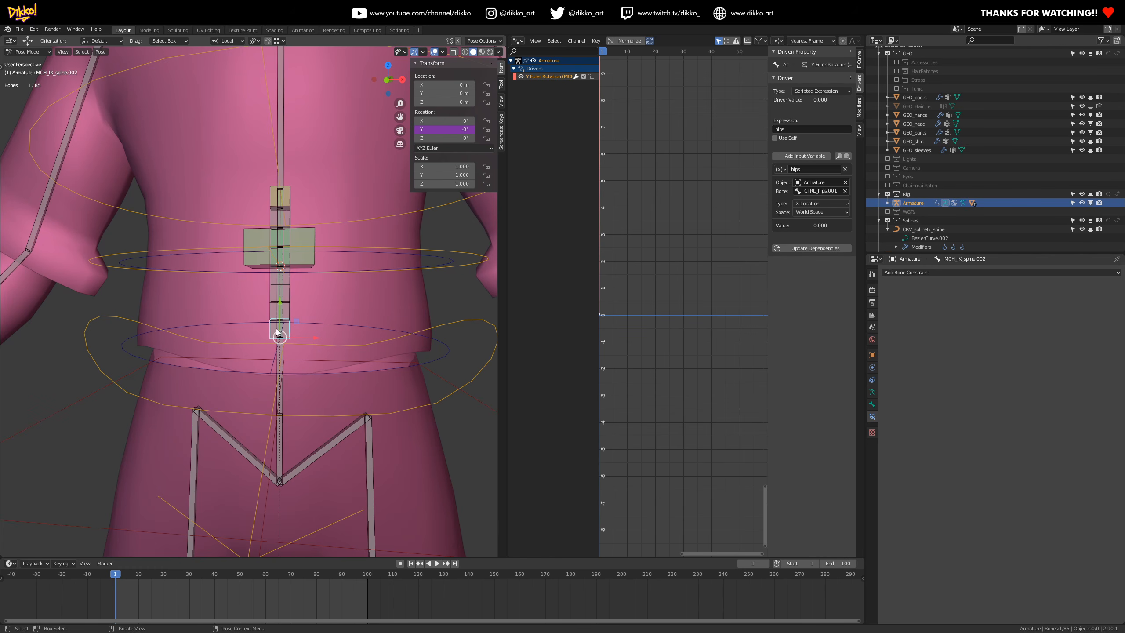
- Try rotating the CTRL_hips.001 control, including on its Y rotation, and undo the test rotations
{"action": "left_click", "coordinate": [438, 401]}
{"action": "key", "text": "r"}
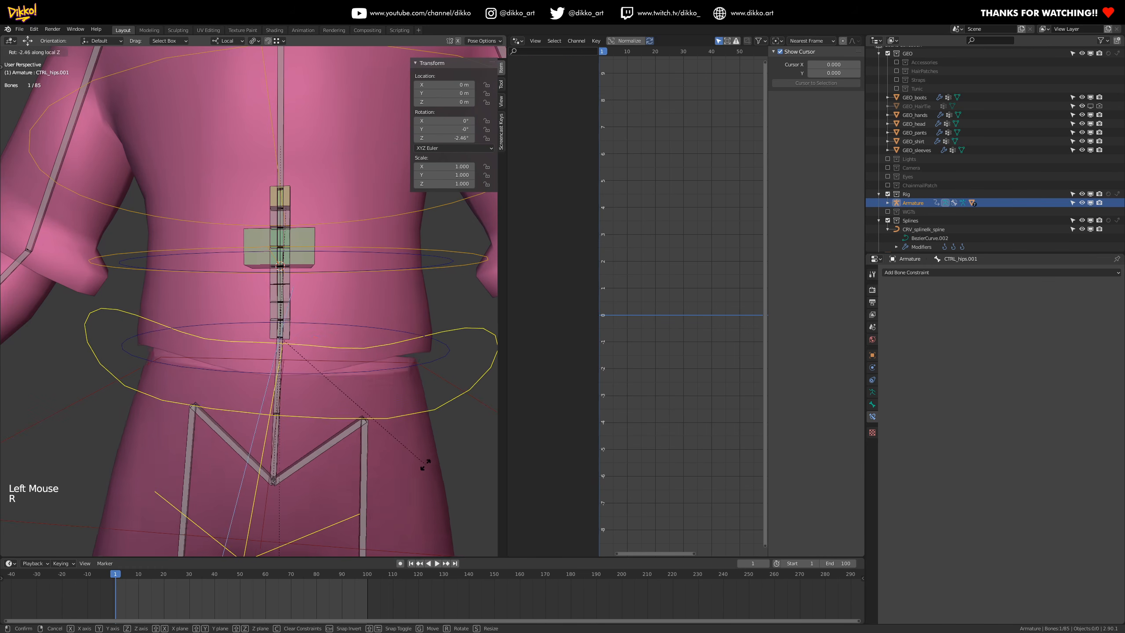
{"action": "left_click", "coordinate": [460, 397]}
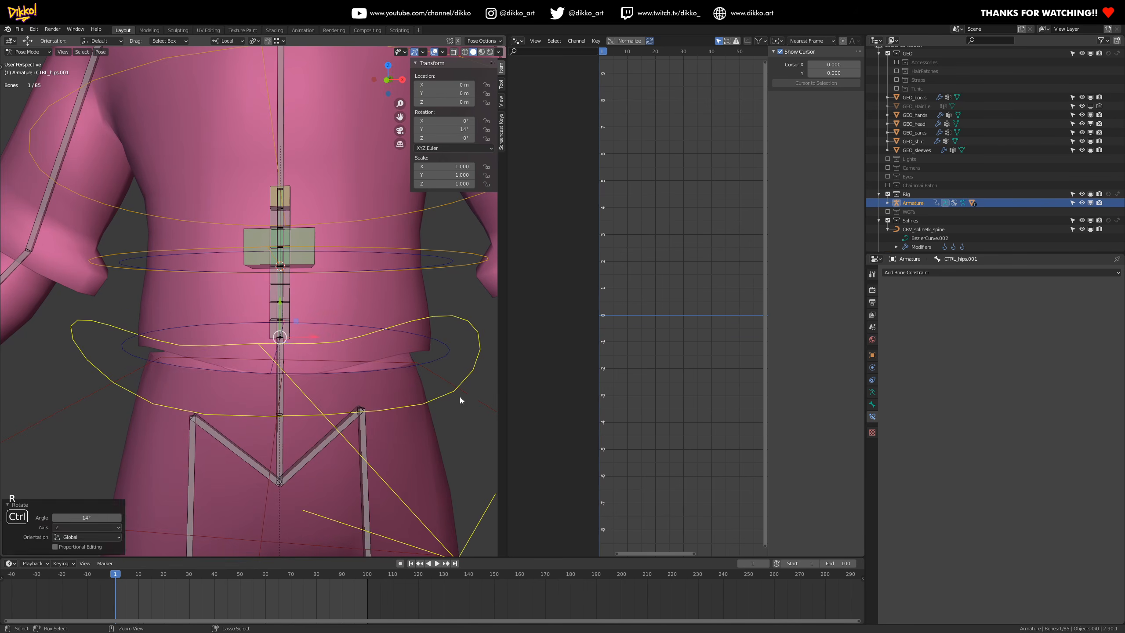
{"action": "key", "text": "ctrl+z"}
{"action": "left_click", "coordinate": [444, 129]}
{"action": "mouse_move", "coordinate": [444, 129]}
{"action": "left_mouse_down"}
{"action": "mouse_move", "coordinate": [463, 129]}
{"action": "mouse_move", "coordinate": [416, 129]}
{"action": "mouse_move", "coordinate": [438, 129]}
{"action": "left_mouse_up"}
{"action": "key", "text": "ctrl+z"}
- Set the hips variable of MCH_IK_spine.002's driver to read Z Rotation in Local Space
{"action": "left_click", "coordinate": [271, 330]}
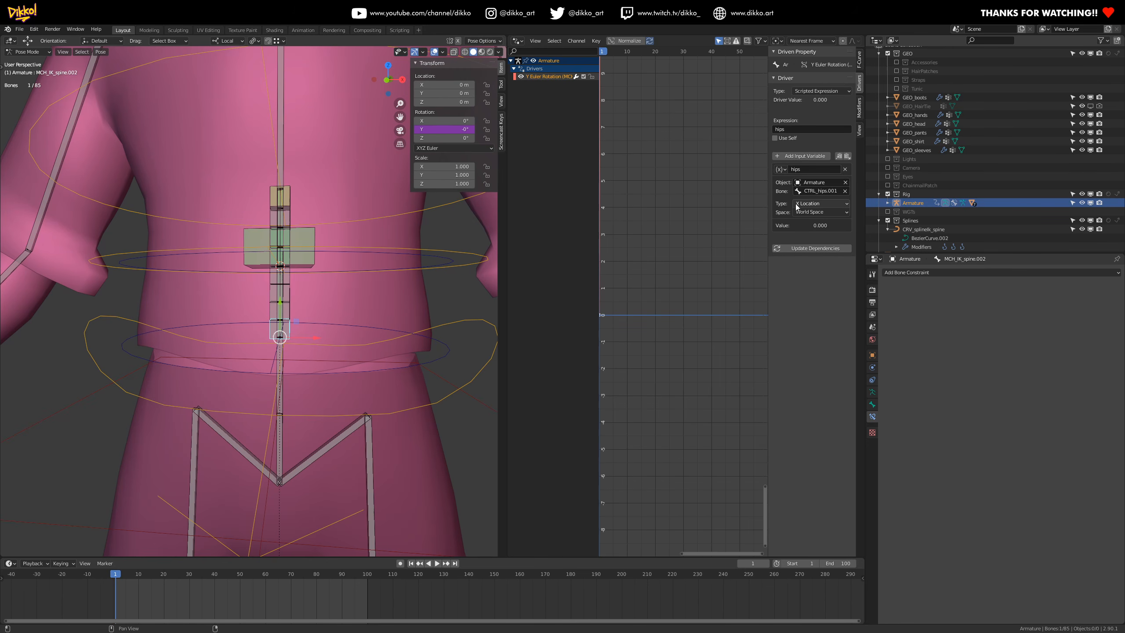
{"action": "left_click", "coordinate": [807, 204]}
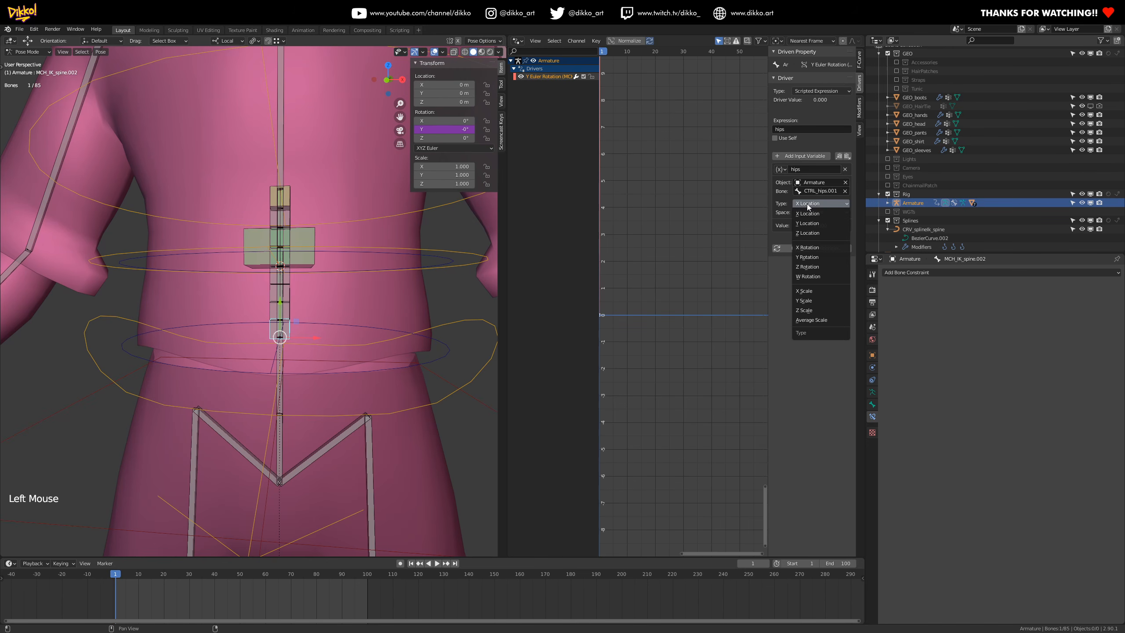
{"action": "left_click", "coordinate": [807, 266]}
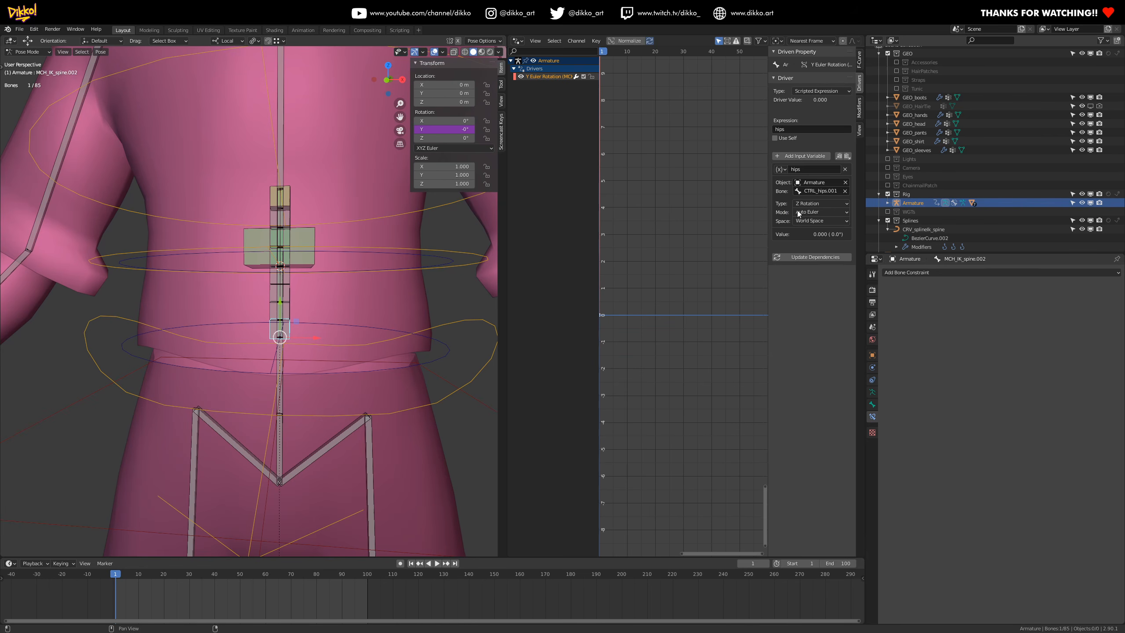
{"action": "left_click", "coordinate": [818, 221]}
{"action": "left_click", "coordinate": [803, 248]}
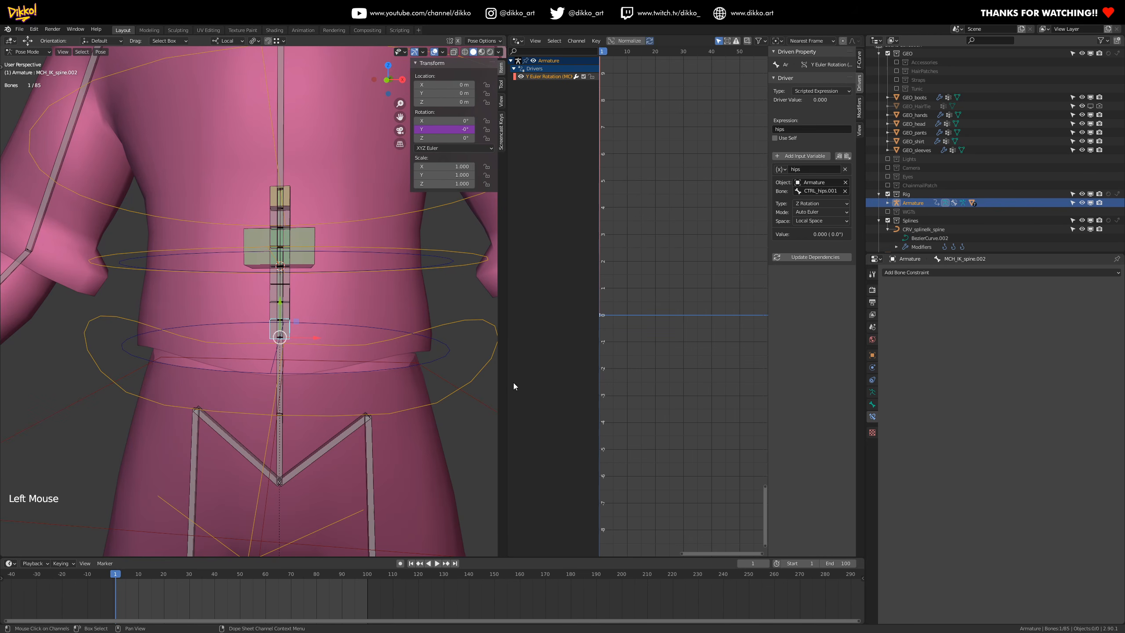
- Twist the CTRL_hips.001 control to about -51.9° on its Y rotation to test the driver
{"action": "left_click", "coordinate": [440, 402]}
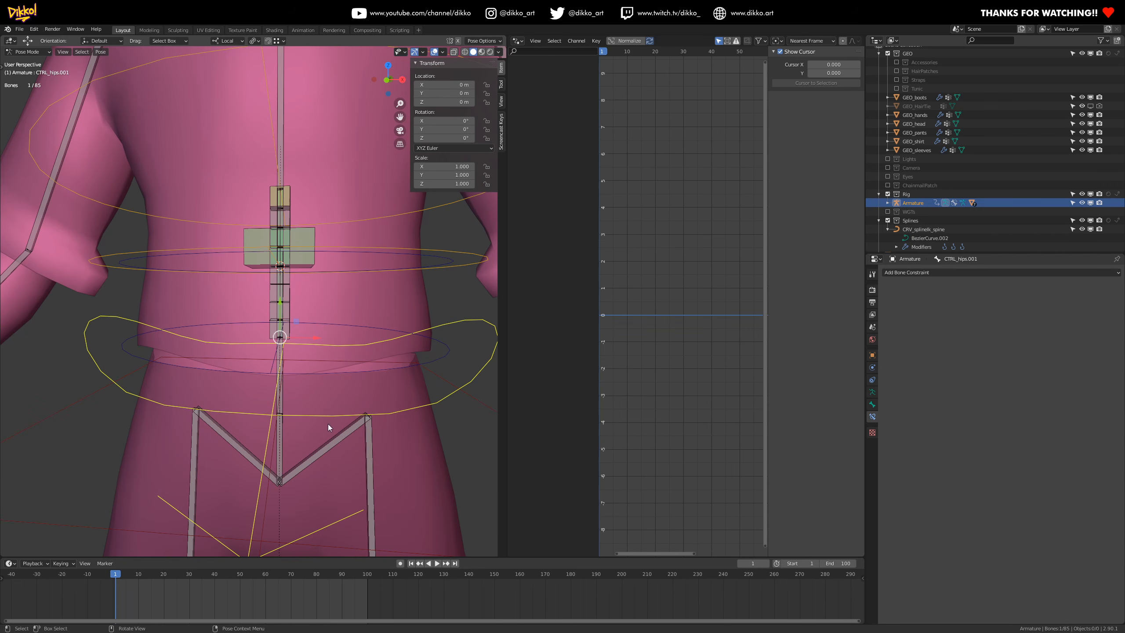
{"action": "mouse_move", "coordinate": [445, 130]}
{"action": "left_mouse_down"}
{"action": "mouse_move", "coordinate": [456, 130]}
{"action": "mouse_move", "coordinate": [432, 131]}
{"action": "left_mouse_up"}
{"action": "scroll", "coordinate": [285, 355], "scroll_direction": "up", "scroll_amount": 2}
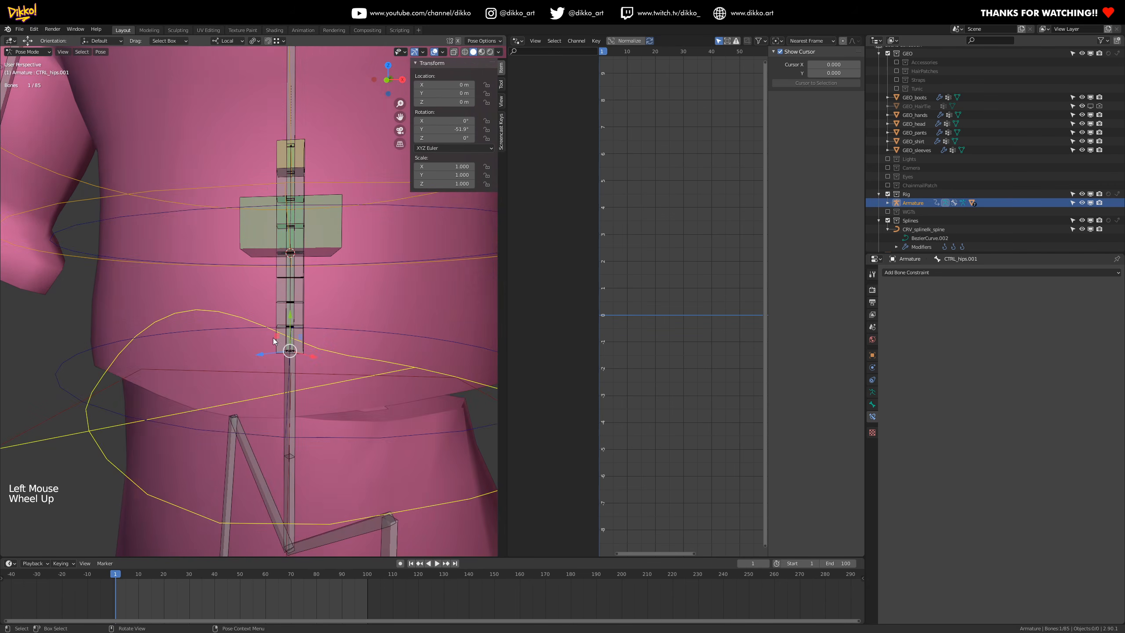
- Change the hips variable's transform type to Y Rotation in MCH_IK_spine.002's driver
{"action": "left_click", "coordinate": [275, 344]}
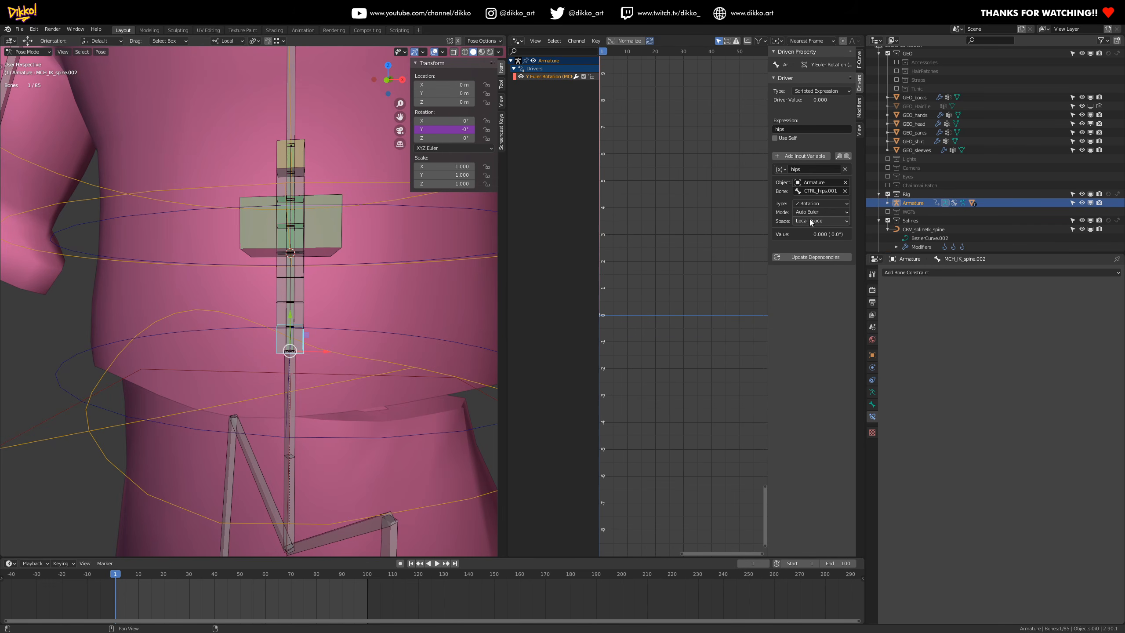
{"action": "left_click", "coordinate": [816, 204]}
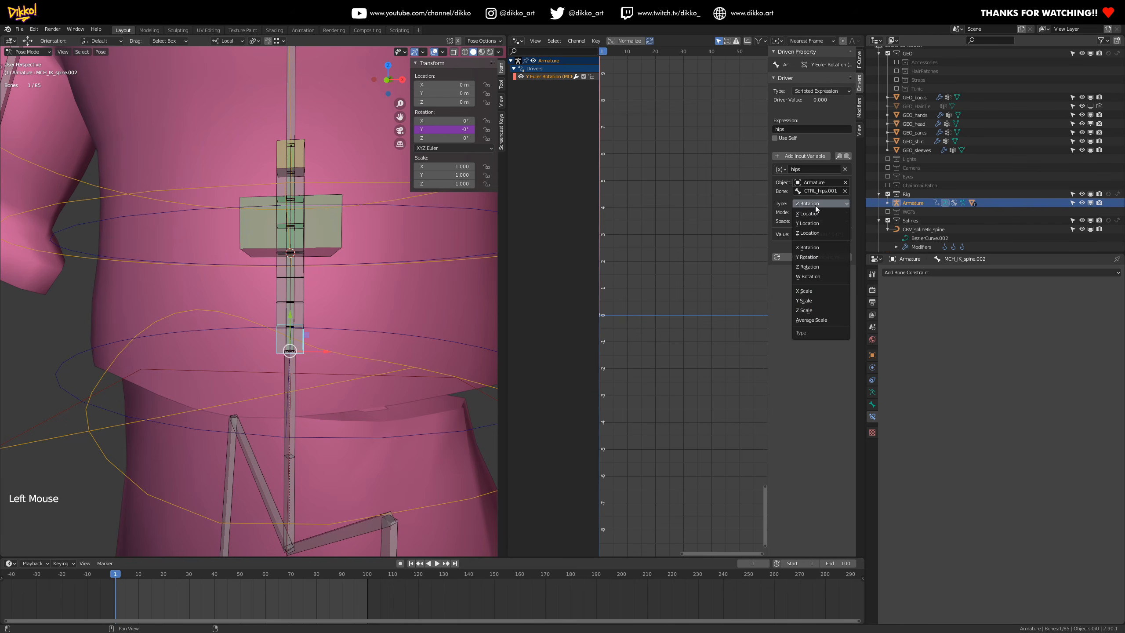
{"action": "left_click", "coordinate": [813, 258]}
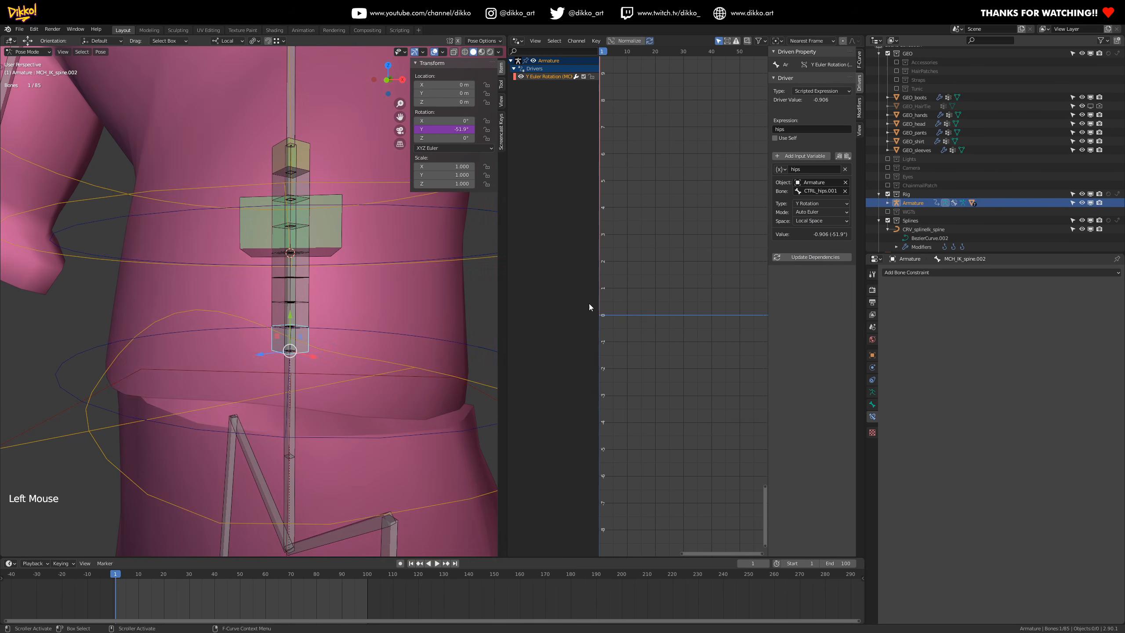
- Test the twist by turning CTRL_hips.001 to about 20.3° on Y, and clear the control's rotation
{"action": "scroll", "coordinate": [300, 371], "scroll_direction": "down", "scroll_amount": 3}
{"action": "middle_click_drag", "start_coordinate": [300, 371], "coordinate": [206, 360]}
{"action": "left_click", "coordinate": [206, 361]}
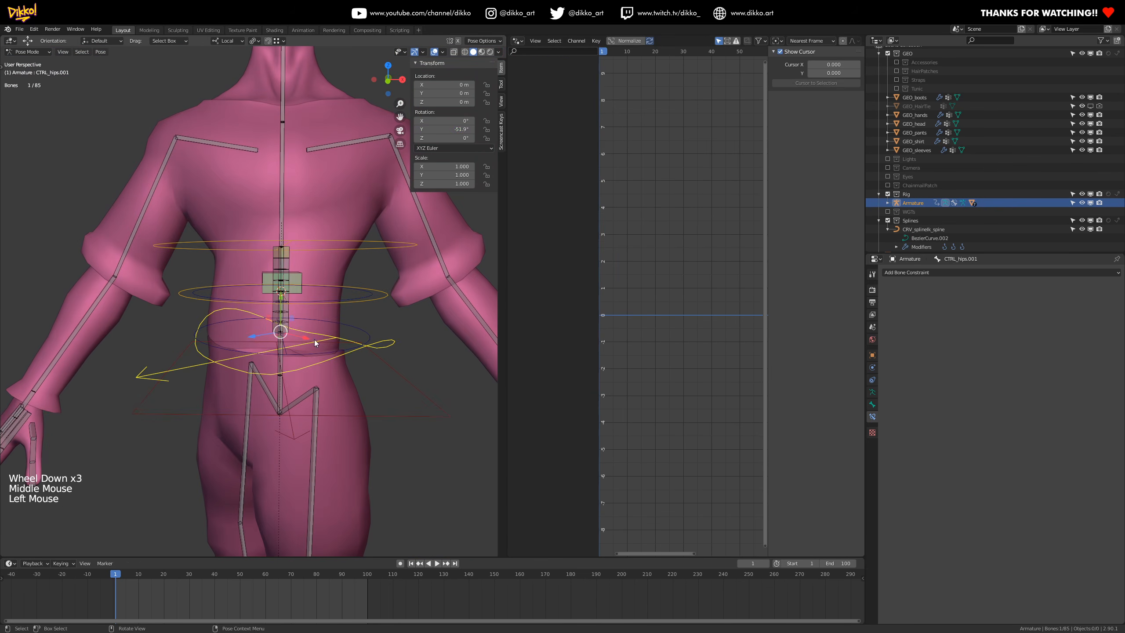
{"action": "mouse_move", "coordinate": [443, 129]}
{"action": "left_mouse_down"}
{"action": "mouse_move", "coordinate": [483, 129]}
{"action": "mouse_move", "coordinate": [443, 128]}
{"action": "mouse_move", "coordinate": [472, 129]}
{"action": "mouse_move", "coordinate": [456, 129]}
{"action": "left_mouse_up"}
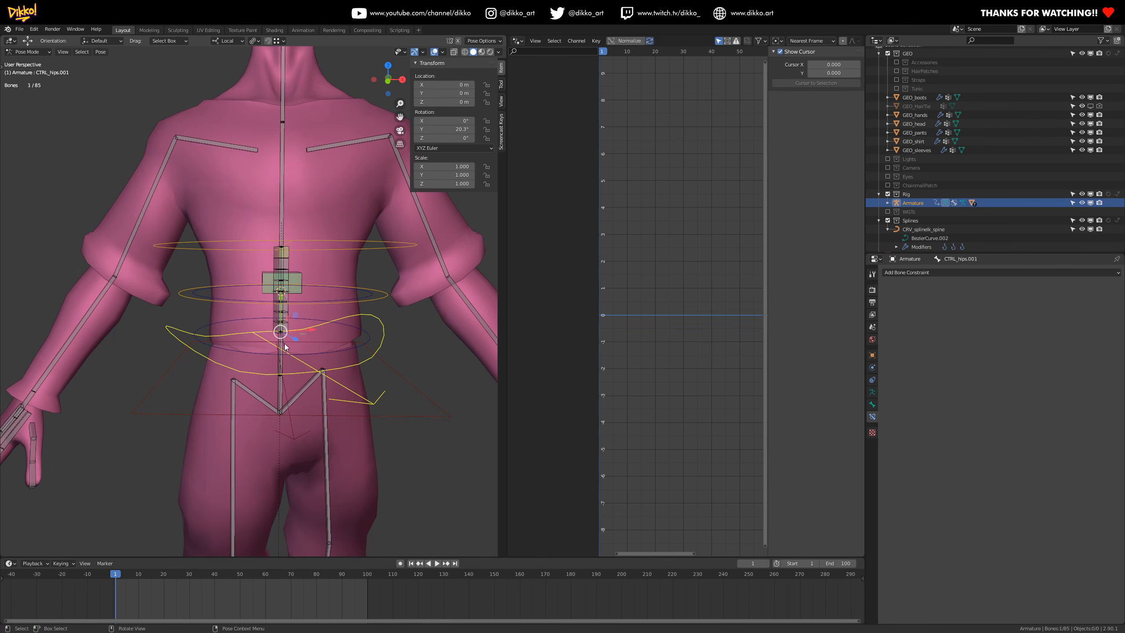
{"action": "key", "text": "alt+r"}
- Inspect the spine chain bone by bone up to MCH_IK_spine.009, checking each bone's transforms and constraints
{"action": "scroll", "coordinate": [292, 358], "scroll_direction": "up", "scroll_amount": 2}
{"action": "scroll", "coordinate": [292, 358], "scroll_direction": "up", "scroll_amount": 1}
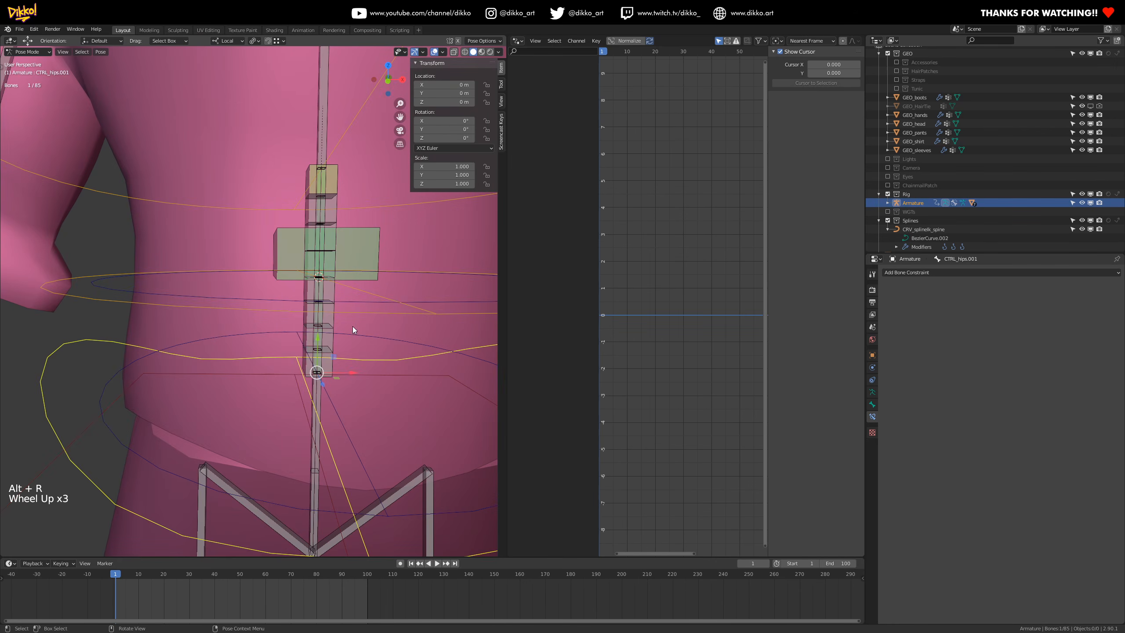
{"action": "left_click", "coordinate": [334, 336]}
{"action": "left_click", "coordinate": [332, 321]}
{"action": "left_click", "coordinate": [333, 275]}
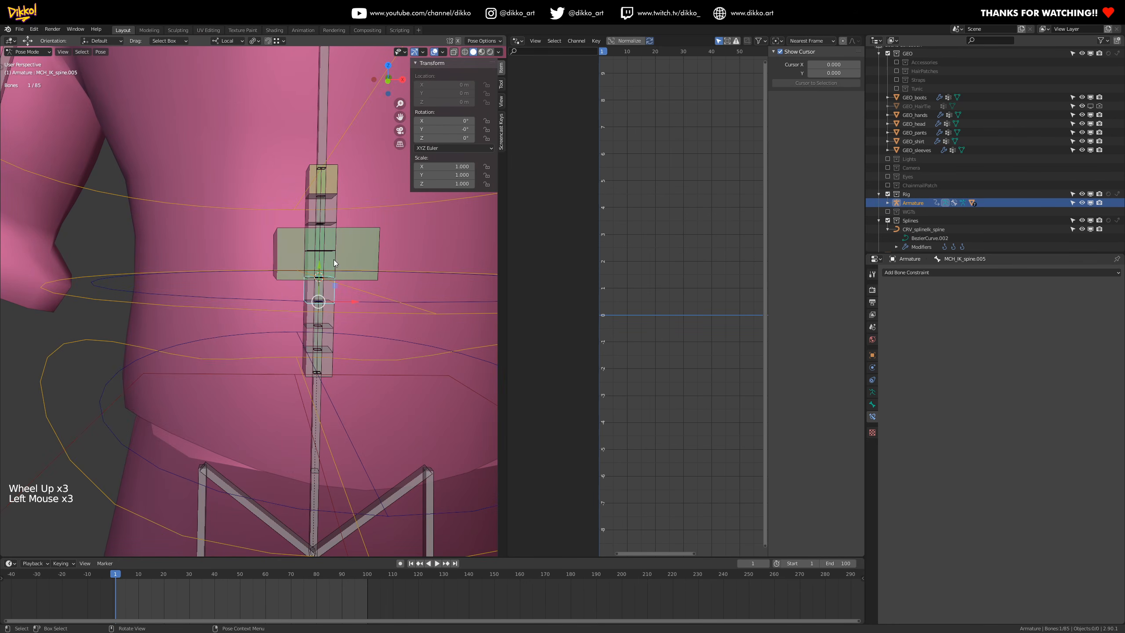
{"action": "left_click", "coordinate": [336, 257]}
{"action": "left_click", "coordinate": [334, 242]}
{"action": "left_click", "coordinate": [334, 230]}
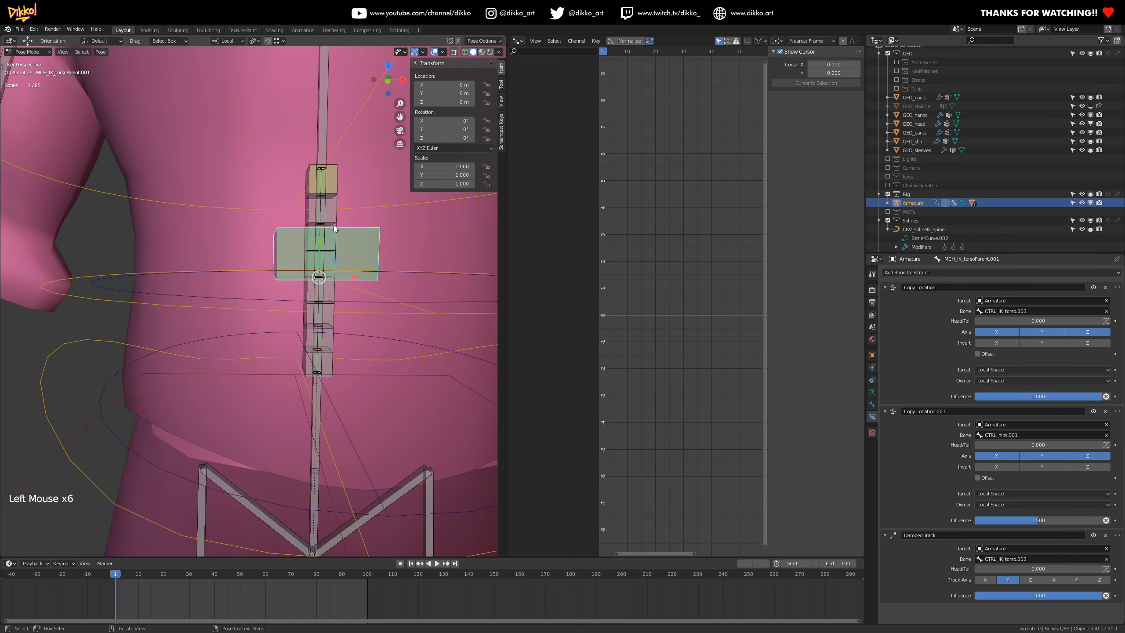
{"action": "left_click", "coordinate": [337, 225]}
{"action": "left_click", "coordinate": [336, 193]}
{"action": "left_click", "coordinate": [330, 183]}
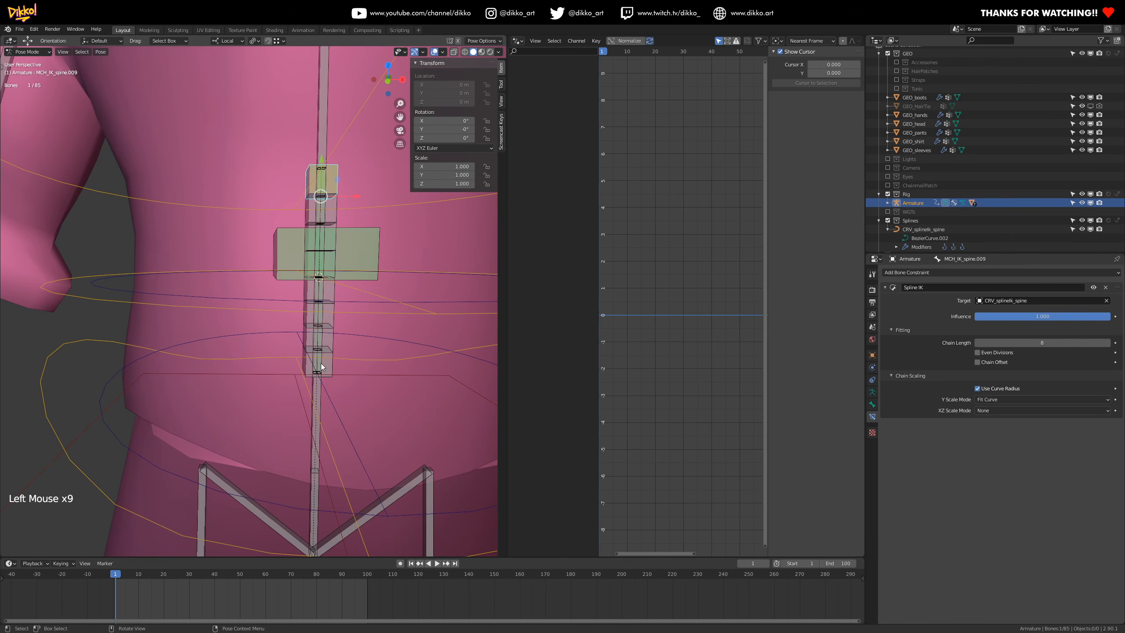
- Compare the rotation channels and drivers of MCH_IK_spine.002 and MCH_IK_spine.003
{"action": "left_click", "coordinate": [330, 350]}
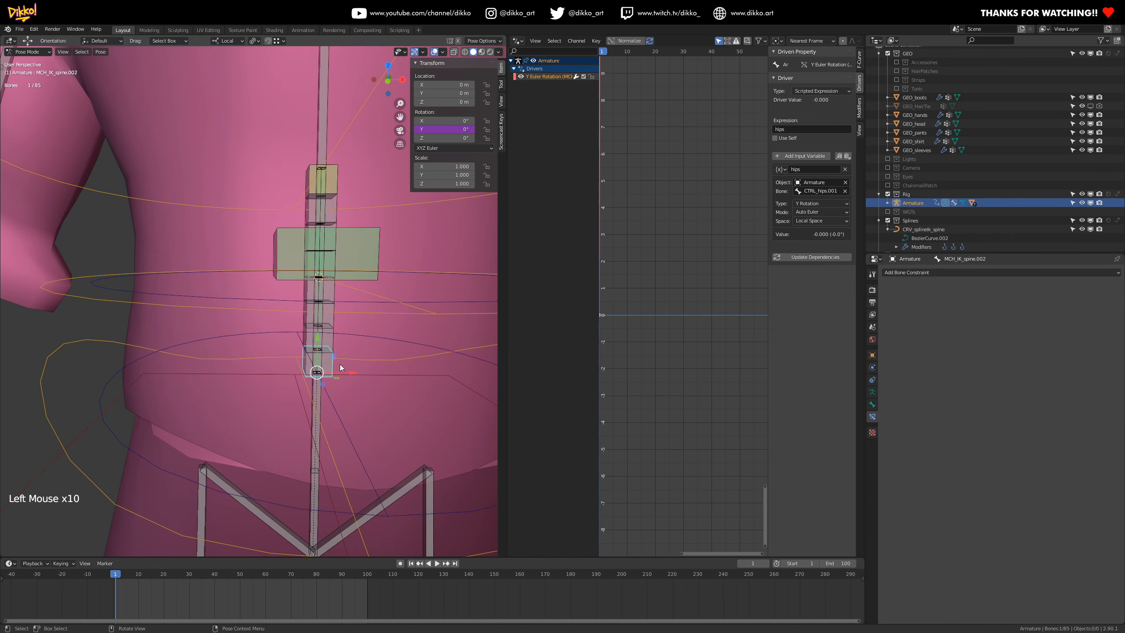
{"action": "left_click", "coordinate": [332, 339]}
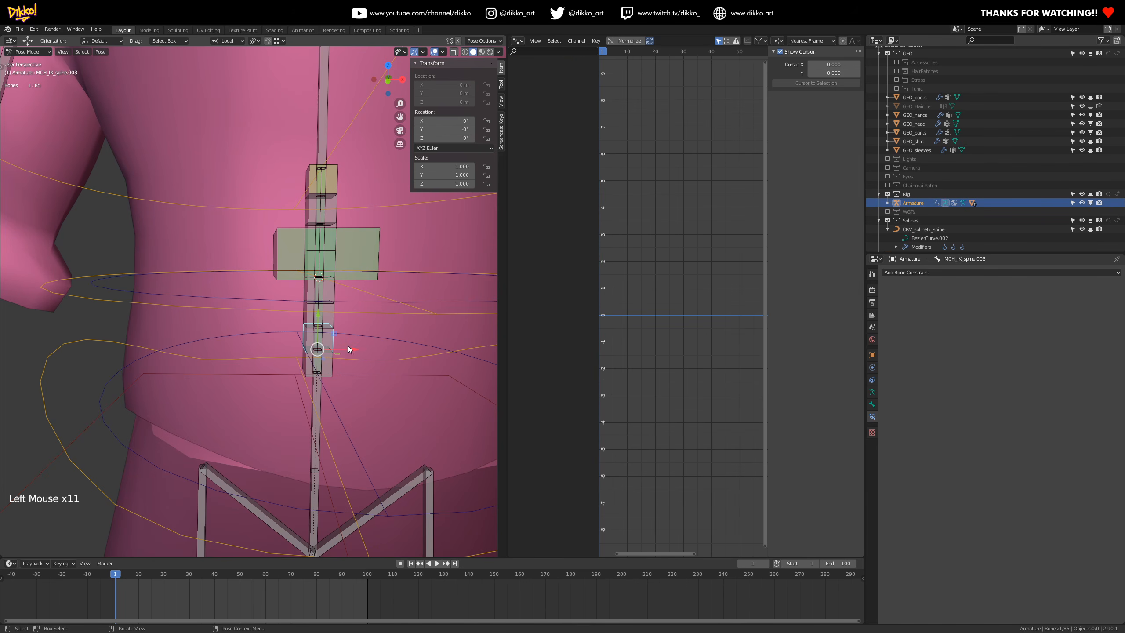
{"action": "middle_click_drag", "start_coordinate": [322, 372], "coordinate": [295, 361], "text": "shift"}
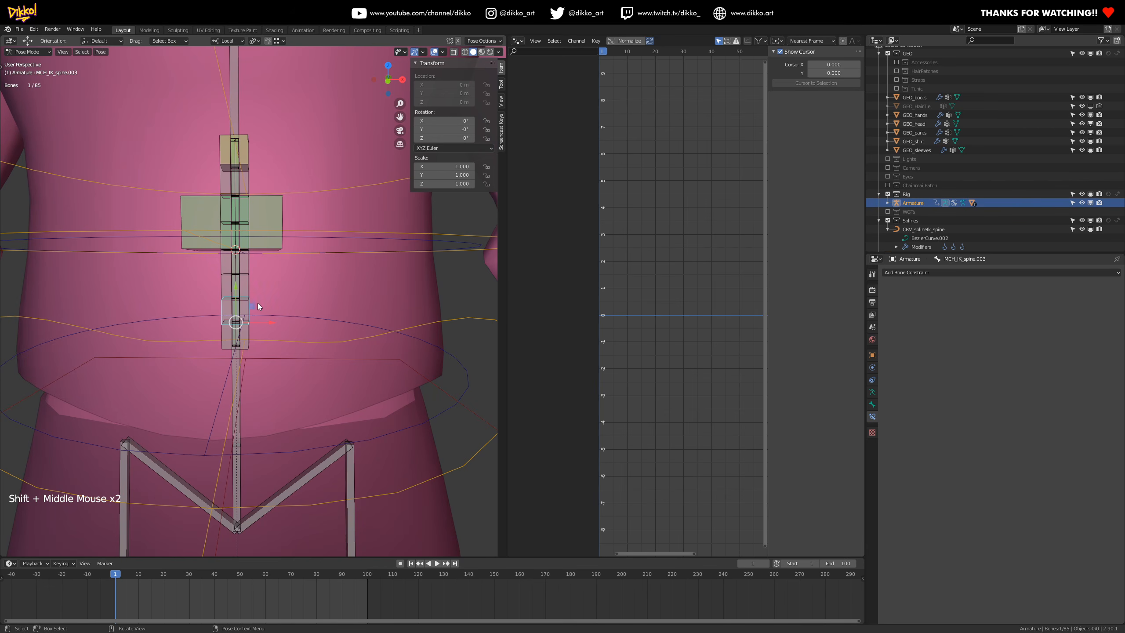
{"action": "left_click", "coordinate": [223, 328]}
{"action": "left_click", "coordinate": [221, 310]}
{"action": "left_click", "coordinate": [221, 342]}
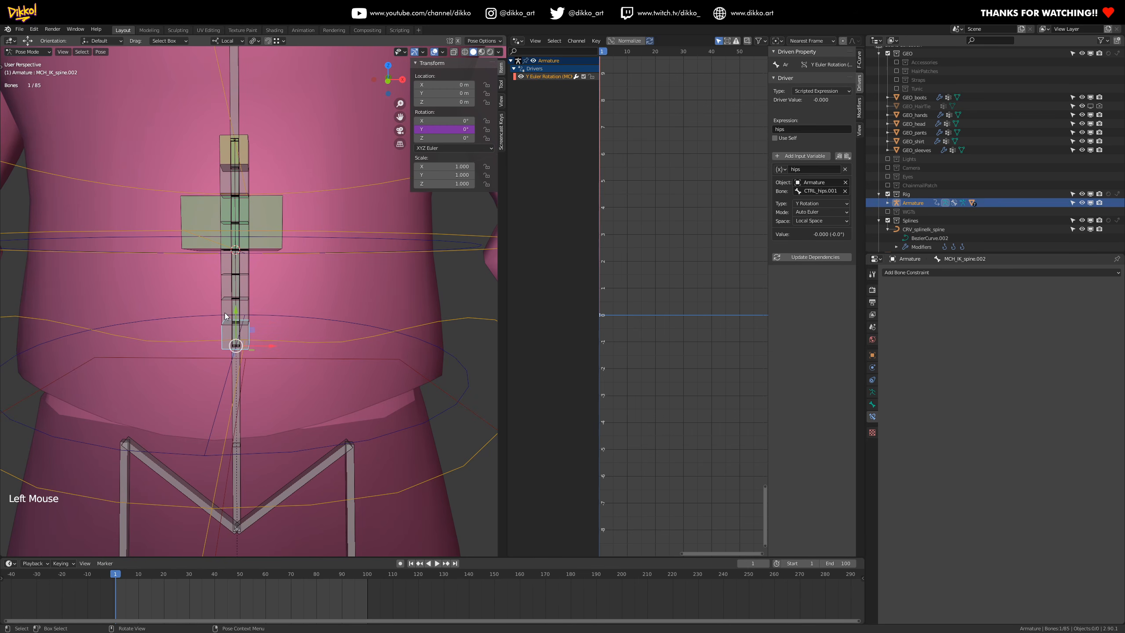
{"action": "left_click", "coordinate": [225, 313]}
{"action": "left_click", "coordinate": [223, 318]}
{"action": "left_click", "coordinate": [224, 318]}
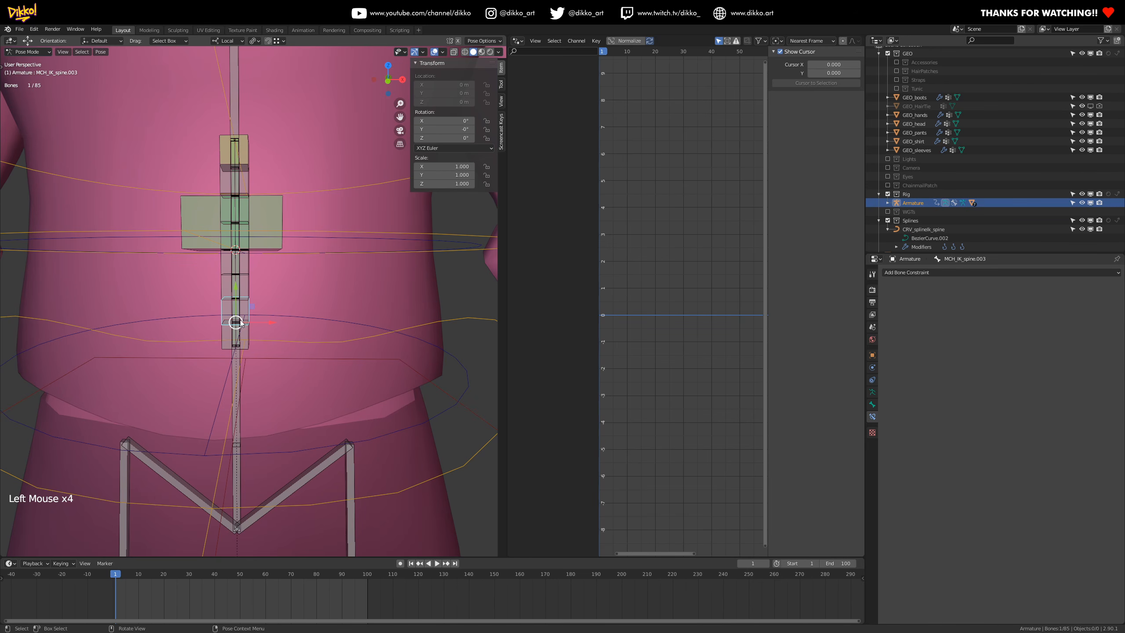
{"action": "left_click", "coordinate": [222, 315]}
- Copy the Y rotation driver of MCH_IK_spine.002 and paste it onto the Y rotation of MCH_IK_spine.003
{"action": "left_click", "coordinate": [226, 344]}
{"action": "right_click", "coordinate": [438, 129]}
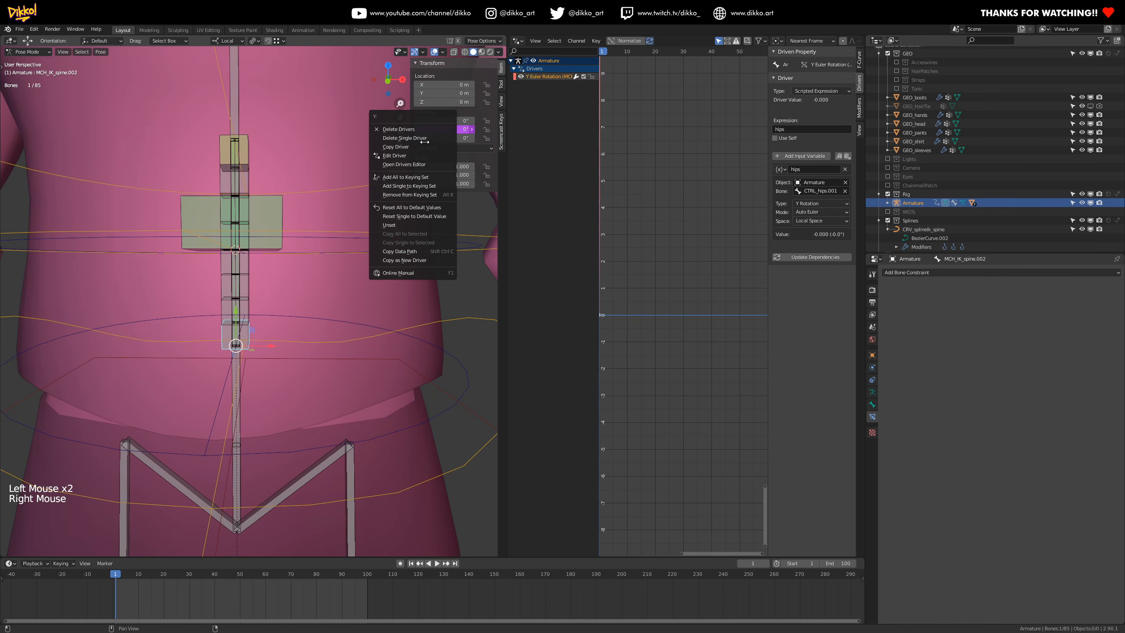
{"action": "left_click", "coordinate": [406, 147]}
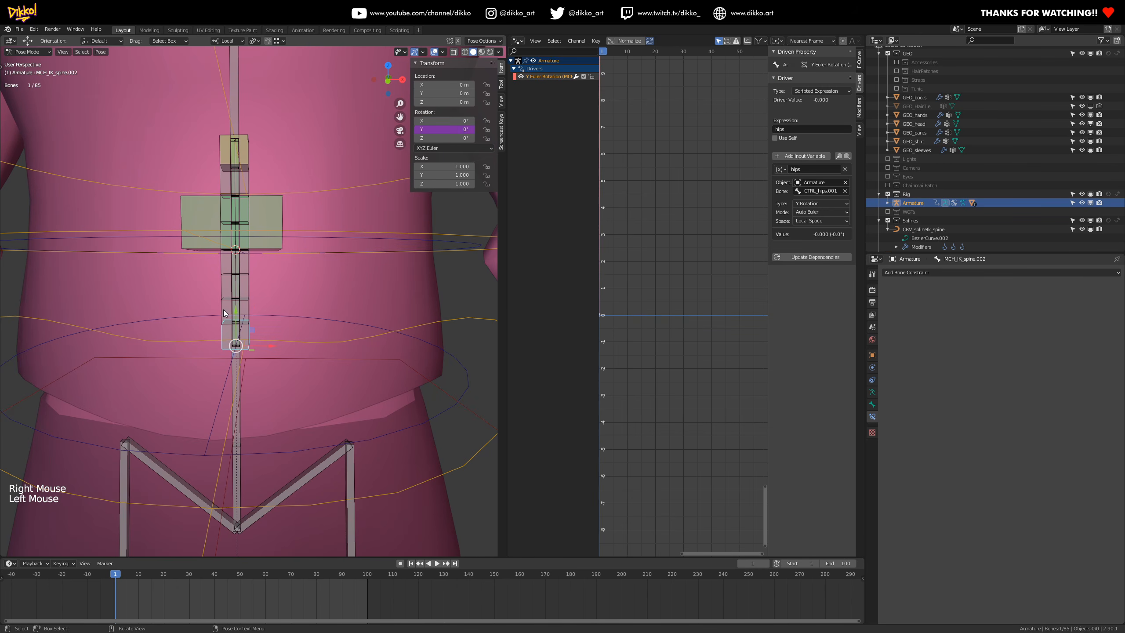
{"action": "left_click", "coordinate": [223, 310]}
{"action": "right_click", "coordinate": [425, 129]}
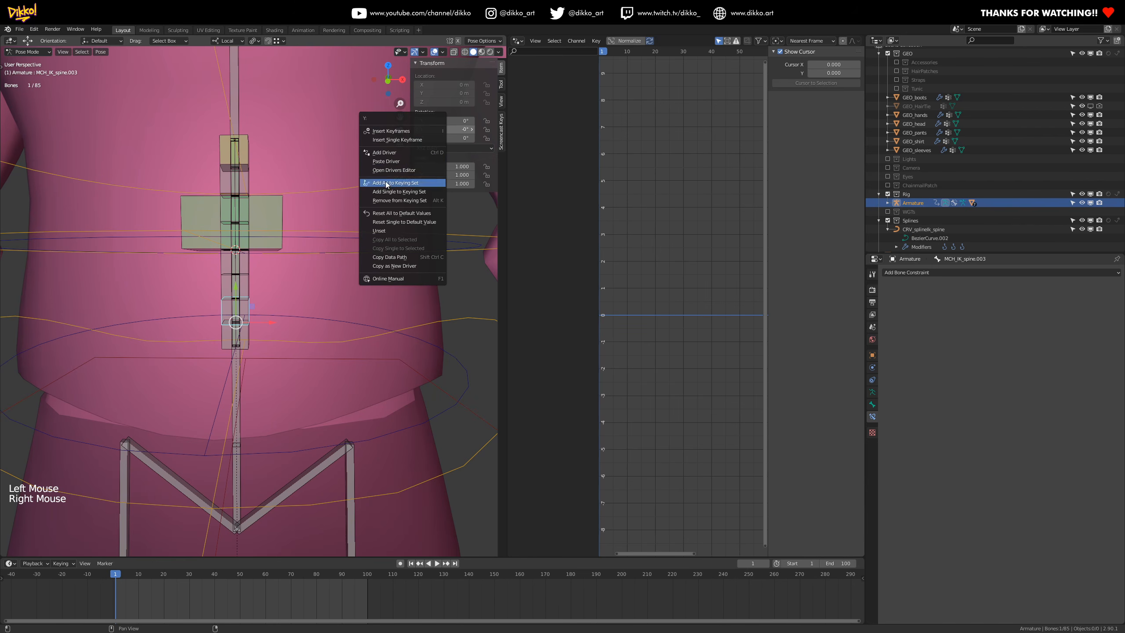
{"action": "left_click", "coordinate": [386, 161]}
- Save the file, paste the driver onto MCH_IK_spine.004's Y rotation, and check the driver on MCH_IK_spine.003
{"action": "left_click", "coordinate": [242, 283]}
{"action": "key", "text": "ctrl+s"}
{"action": "right_click", "coordinate": [425, 138]}
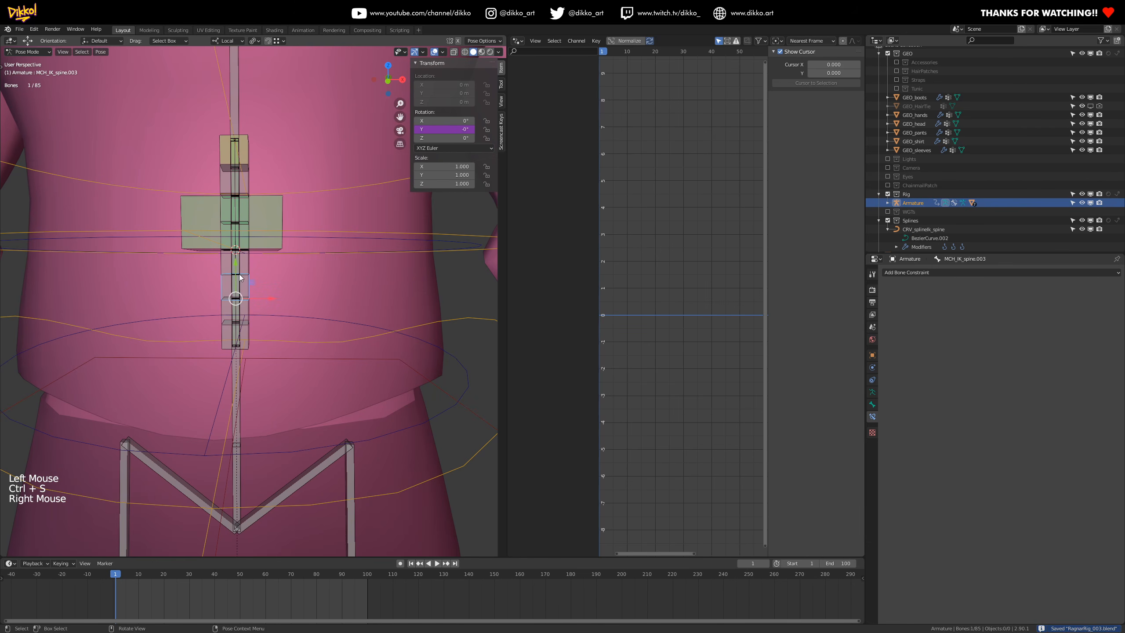
{"action": "left_click", "coordinate": [244, 310]}
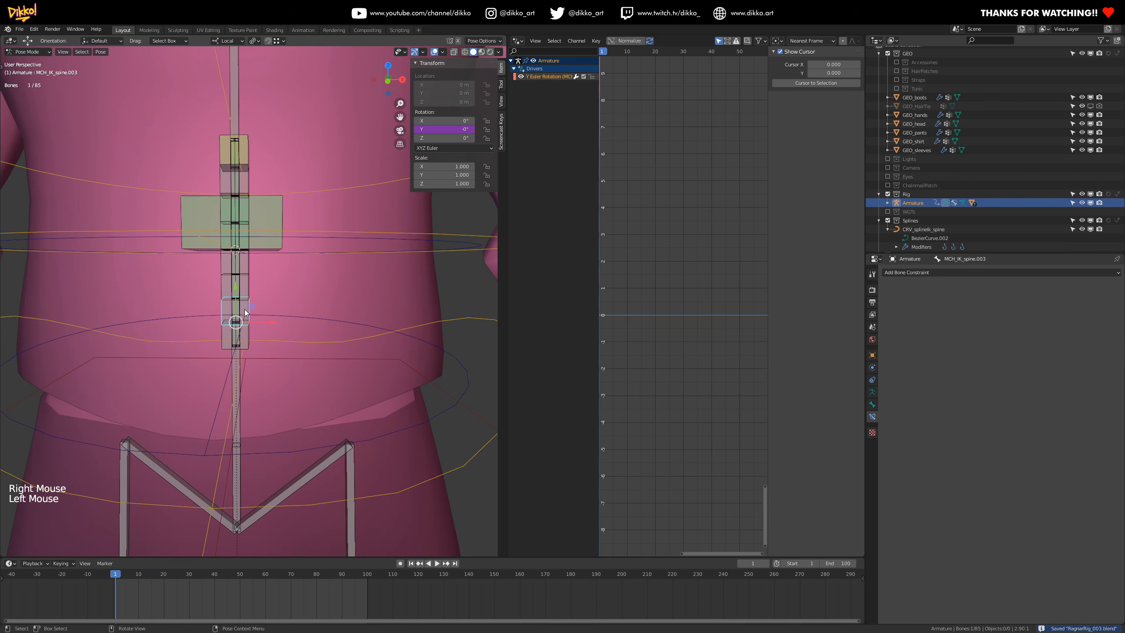
- Paste the driver onto the Y rotation of MCH_IK_spine.005 and MCH_IK_spine.006, hiding the MCH_IK_torsoParent.001 bone in front of them
{"action": "left_click", "coordinate": [248, 267]}
{"action": "right_click", "coordinate": [443, 129]}
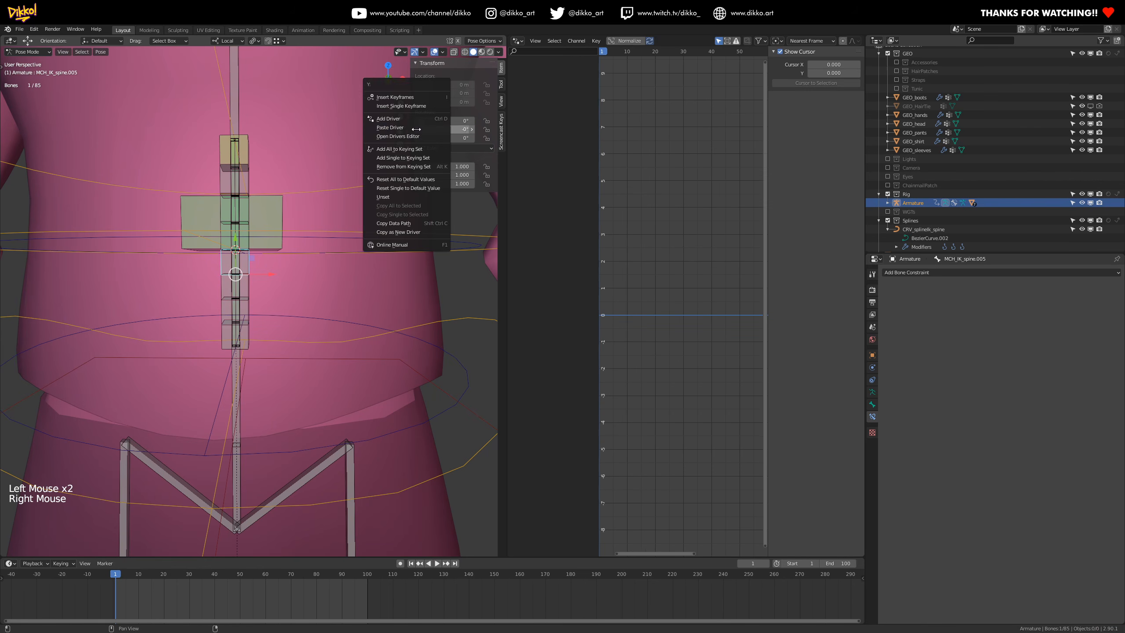
{"action": "left_click", "coordinate": [275, 248]}
{"action": "key", "text": "h"}
{"action": "left_click", "coordinate": [246, 244]}
{"action": "right_click", "coordinate": [441, 129]}
{"action": "left_click", "coordinate": [440, 131]}
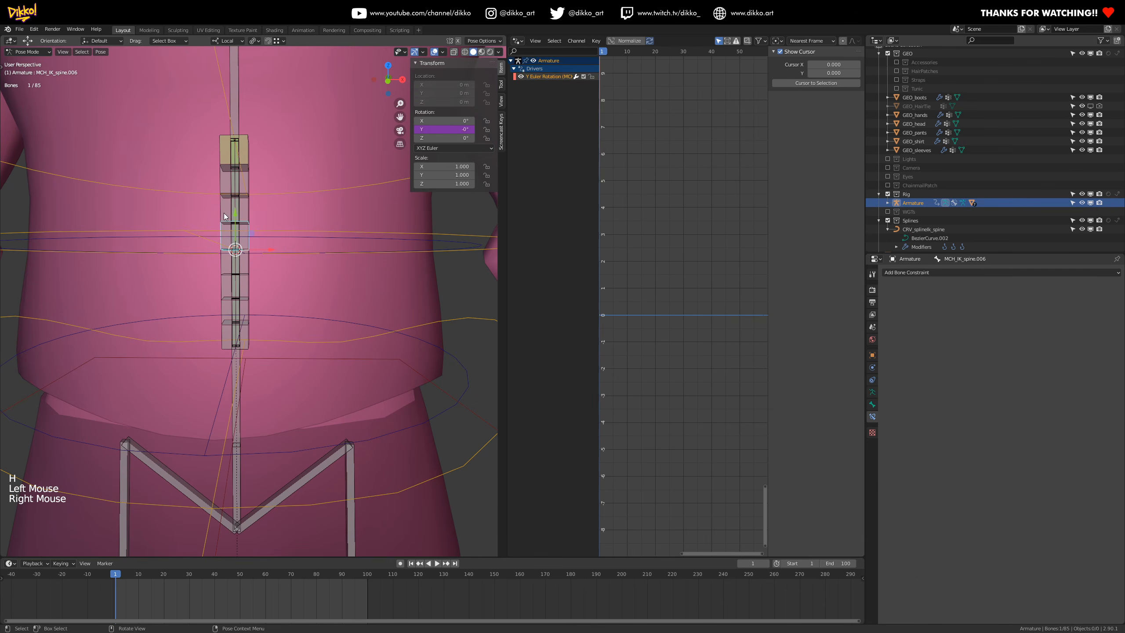
- Paste the copied driver onto the Y rotation of MCH_IK_spine.007, MCH_IK_spine.008 and MCH_IK_spine.009
{"action": "left_click", "coordinate": [244, 216]}
{"action": "right_click", "coordinate": [443, 129]}
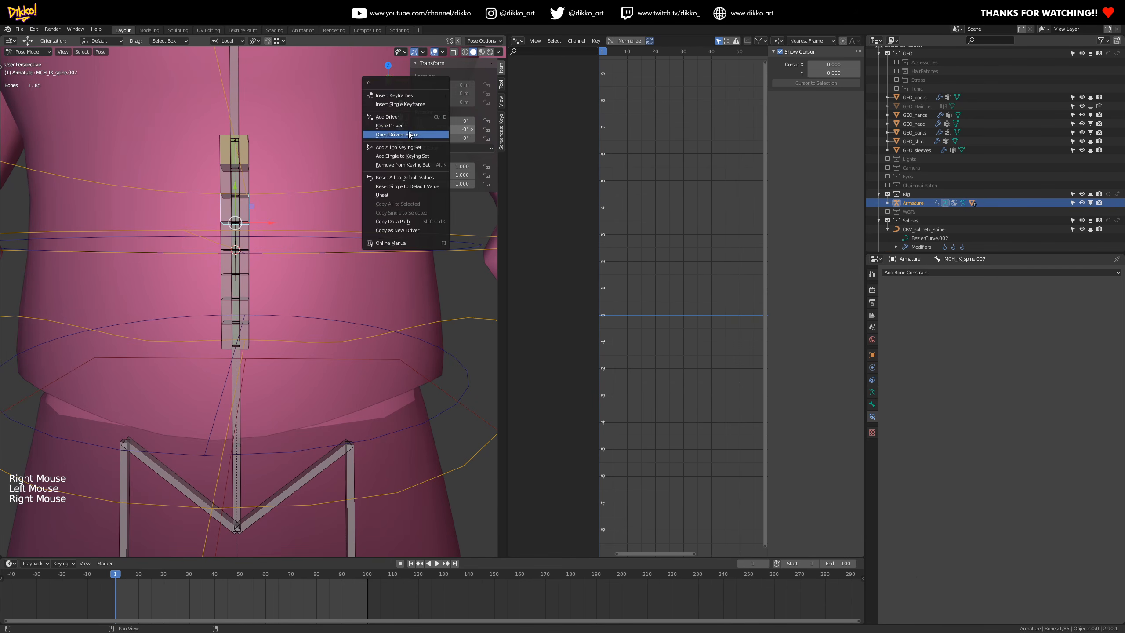
{"action": "left_click", "coordinate": [246, 181]}
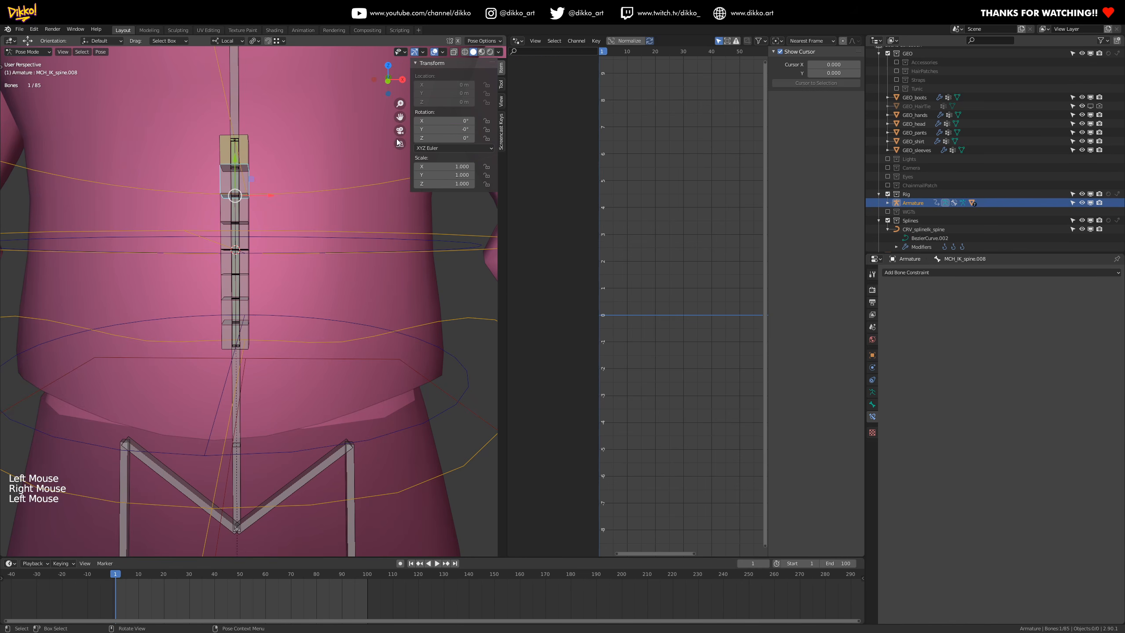
{"action": "right_click", "coordinate": [443, 128]}
{"action": "left_click", "coordinate": [251, 151]}
{"action": "right_click", "coordinate": [442, 129]}
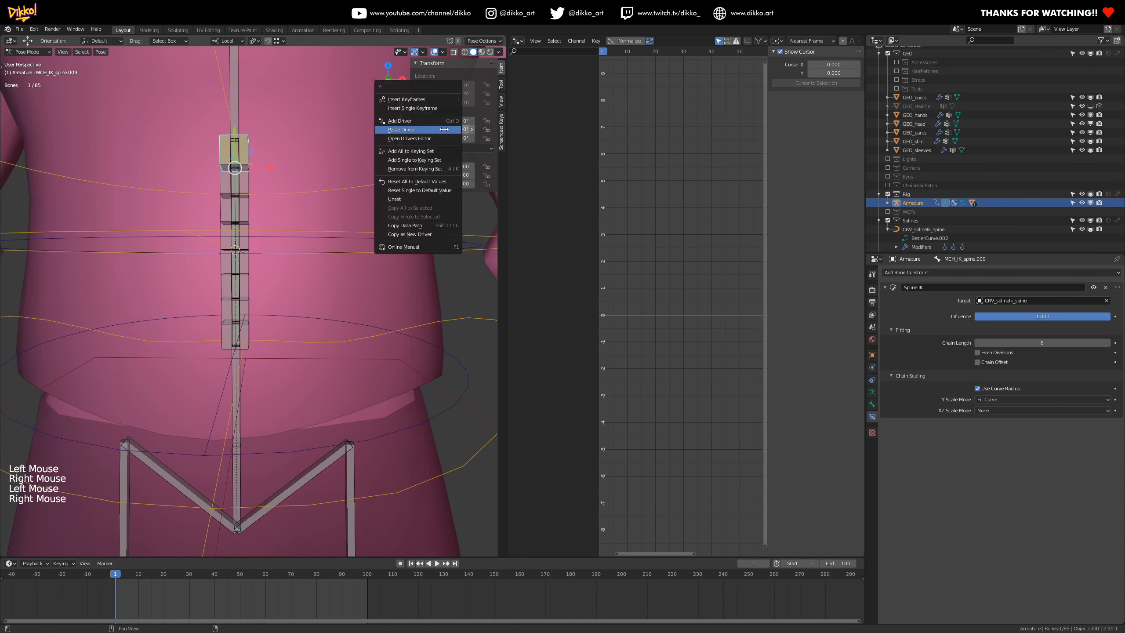
- Test the whole spine's twist by turning CTRL_hips.001 about 11° on Y, and reset its Y rotation to 0
{"action": "scroll", "coordinate": [377, 355], "scroll_direction": "down", "scroll_amount": 2}
{"action": "left_click", "coordinate": [237, 298]}
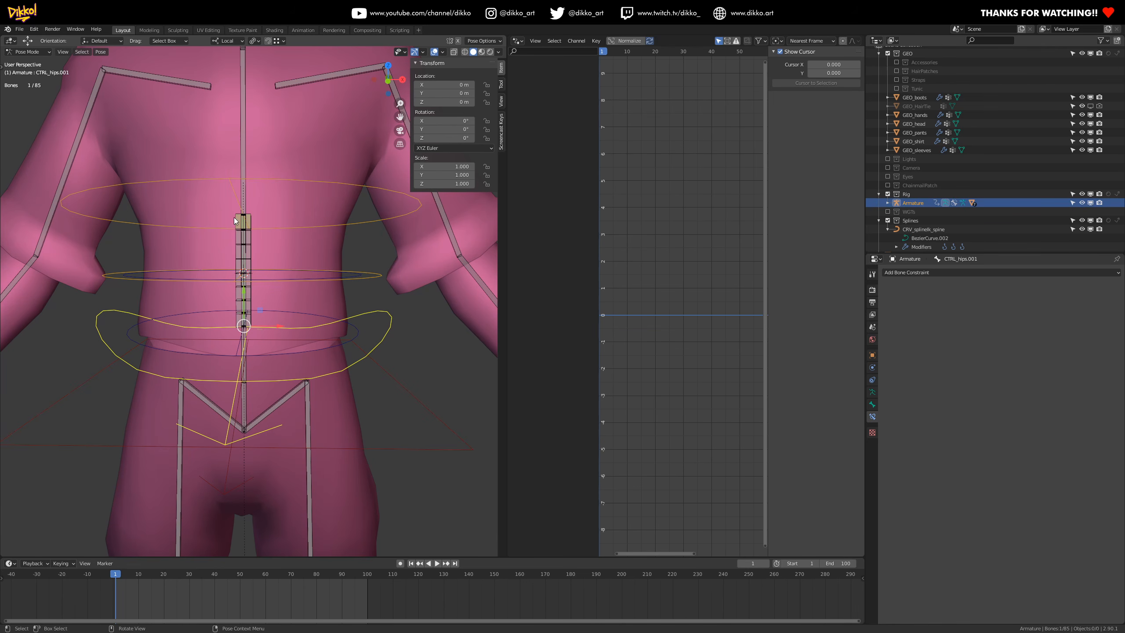
{"action": "left_click", "coordinate": [358, 366]}
{"action": "mouse_move", "coordinate": [444, 128]}
{"action": "left_mouse_down"}
{"action": "mouse_move", "coordinate": [515, 129]}
{"action": "mouse_move", "coordinate": [430, 132]}
{"action": "mouse_move", "coordinate": [457, 129]}
{"action": "left_mouse_up"}
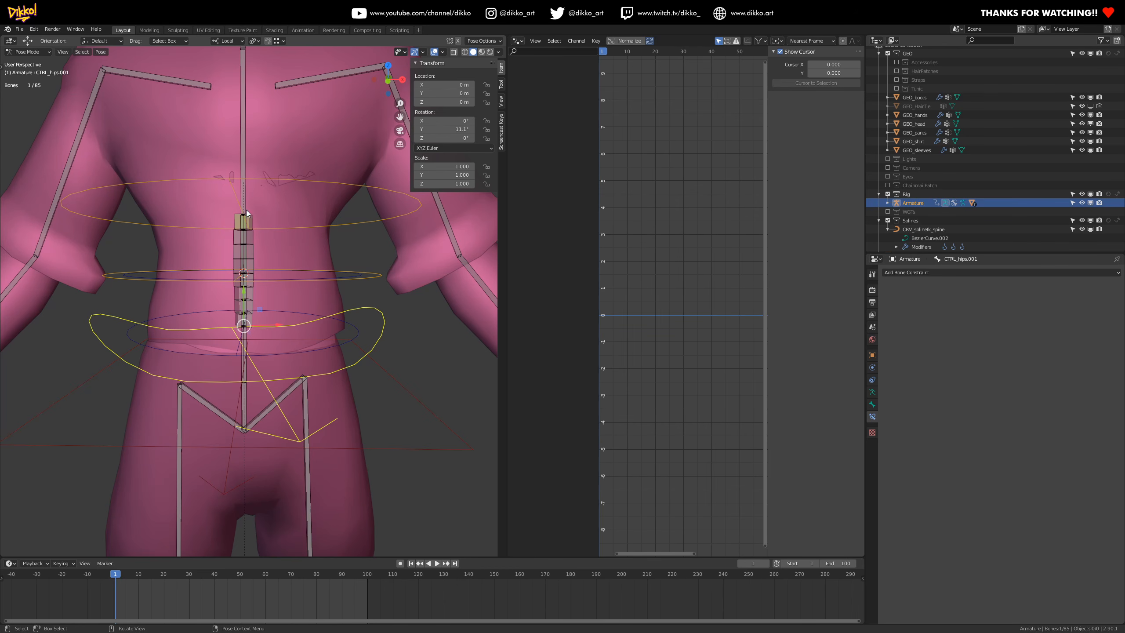
{"action": "left_click", "coordinate": [442, 128]}
{"action": "type", "text": "0"}
{"action": "key", "text": "Return"}
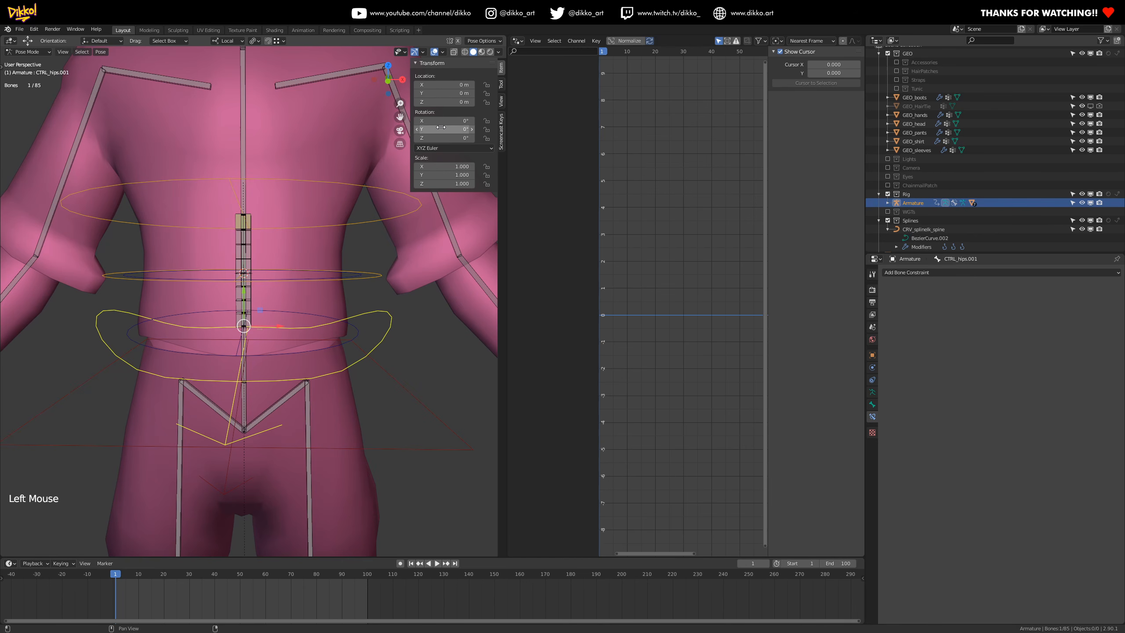
- Examine the Y rotation drivers on MCH_IK_spine.002 and MCH_IK_spine.003, including the expression on MCH_IK_spine.003
{"action": "left_click", "coordinate": [238, 305]}
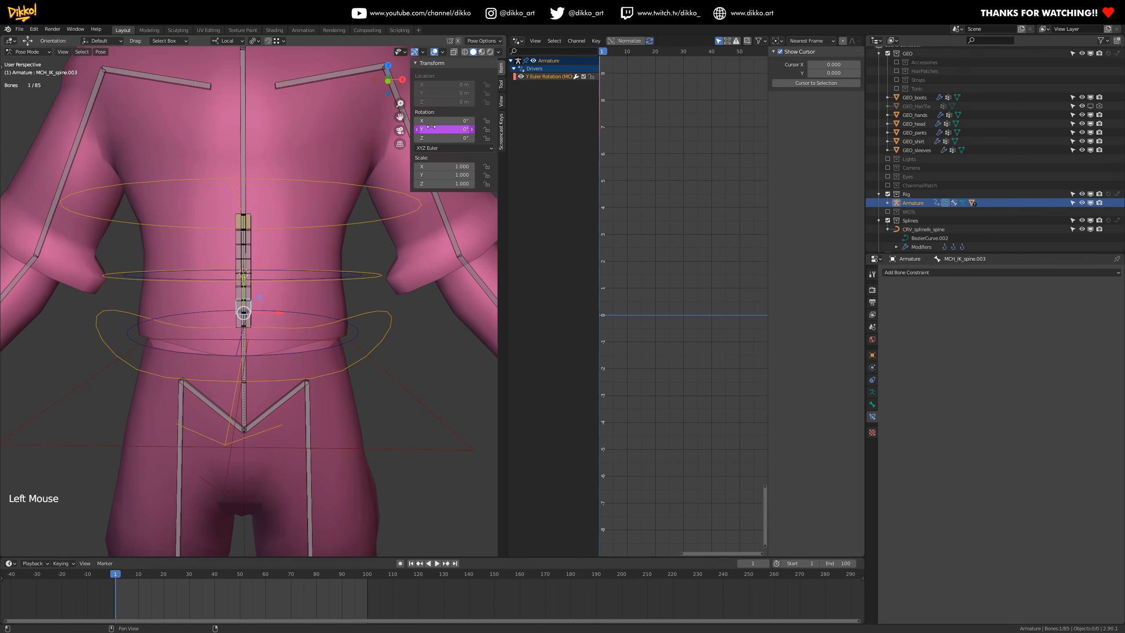
{"action": "scroll", "coordinate": [227, 336], "scroll_direction": "up", "scroll_amount": 2}
{"action": "left_click", "coordinate": [221, 348]}
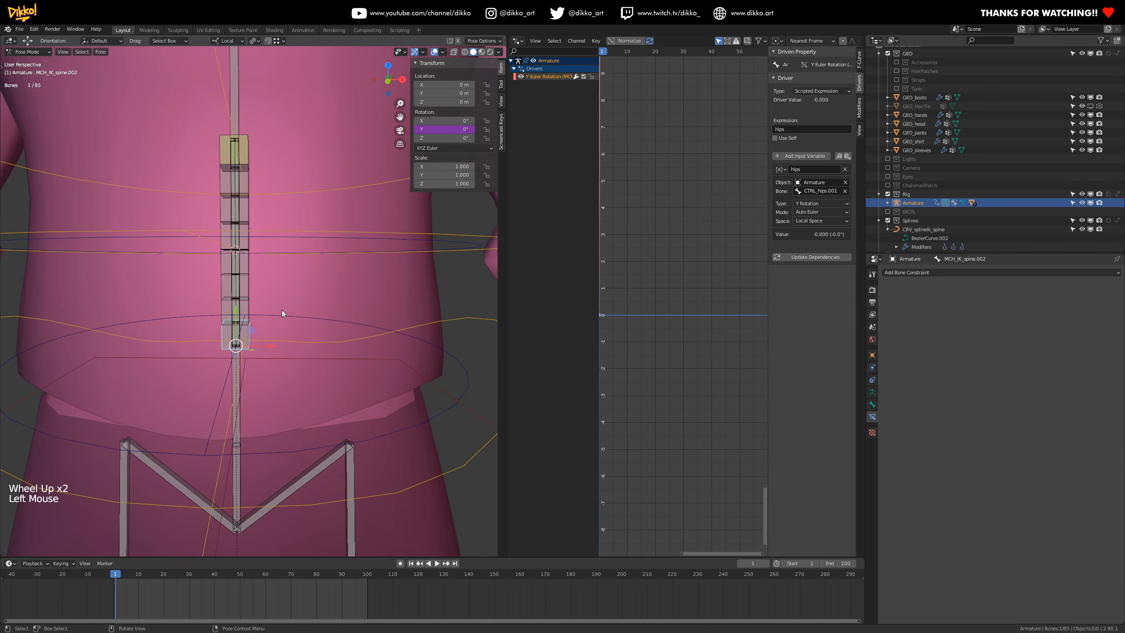
{"action": "left_click", "coordinate": [227, 349]}
{"action": "left_click", "coordinate": [226, 348]}
{"action": "left_click", "coordinate": [246, 307]}
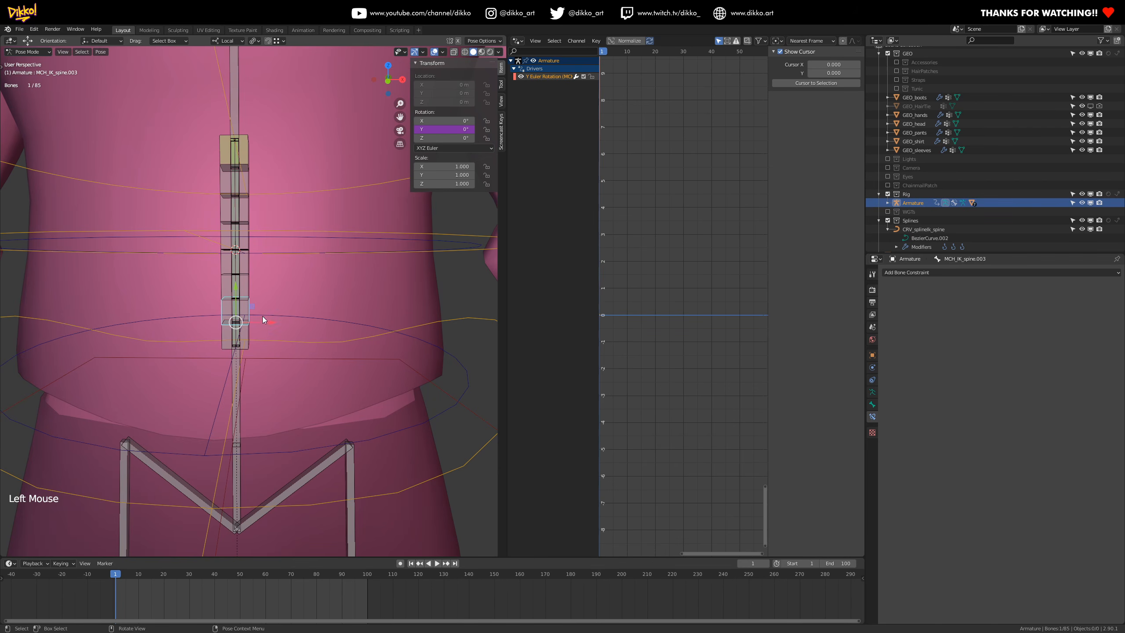
{"action": "left_click", "coordinate": [525, 77]}
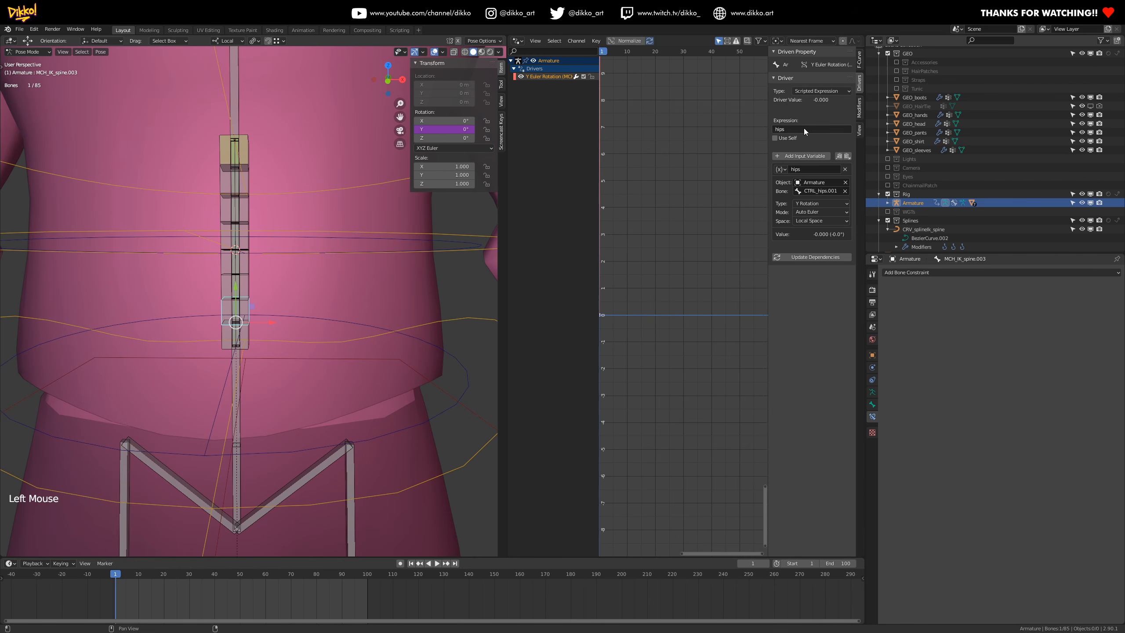
{"action": "double_click", "coordinate": [797, 129]}
{"action": "left_click", "coordinate": [798, 128]}
{"action": "left_click", "coordinate": [242, 307]}
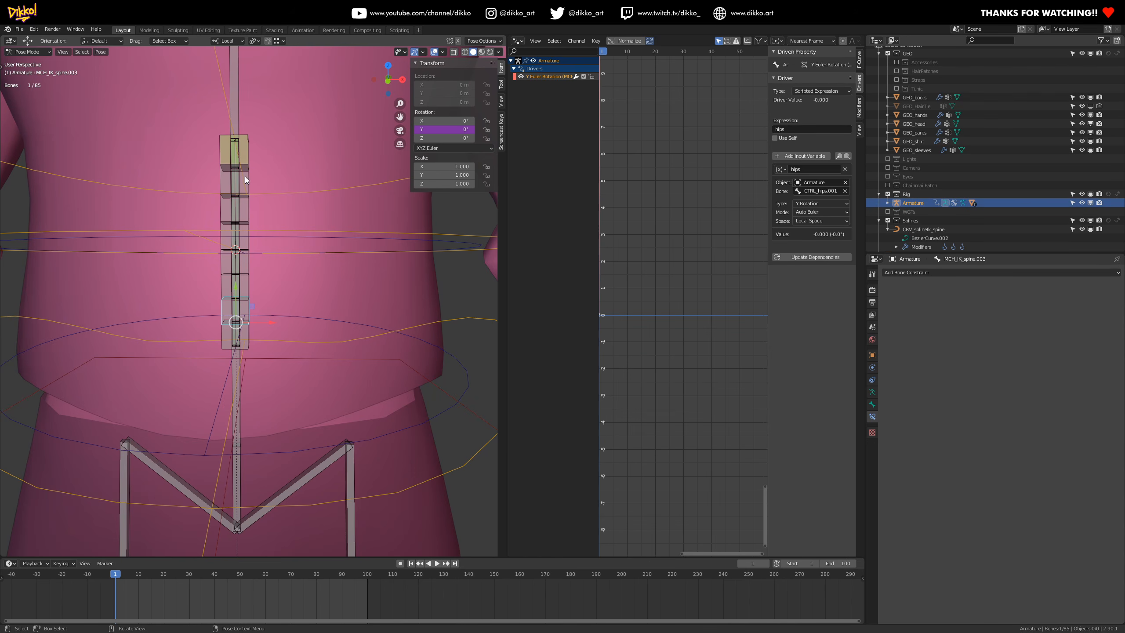
- Count the bones in the IK spine chain from its lowest bone to its highest
{"action": "left_click", "coordinate": [795, 131]}
{"action": "left_click", "coordinate": [243, 334]}
{"action": "left_click", "coordinate": [246, 291]}
{"action": "left_click", "coordinate": [248, 234]}
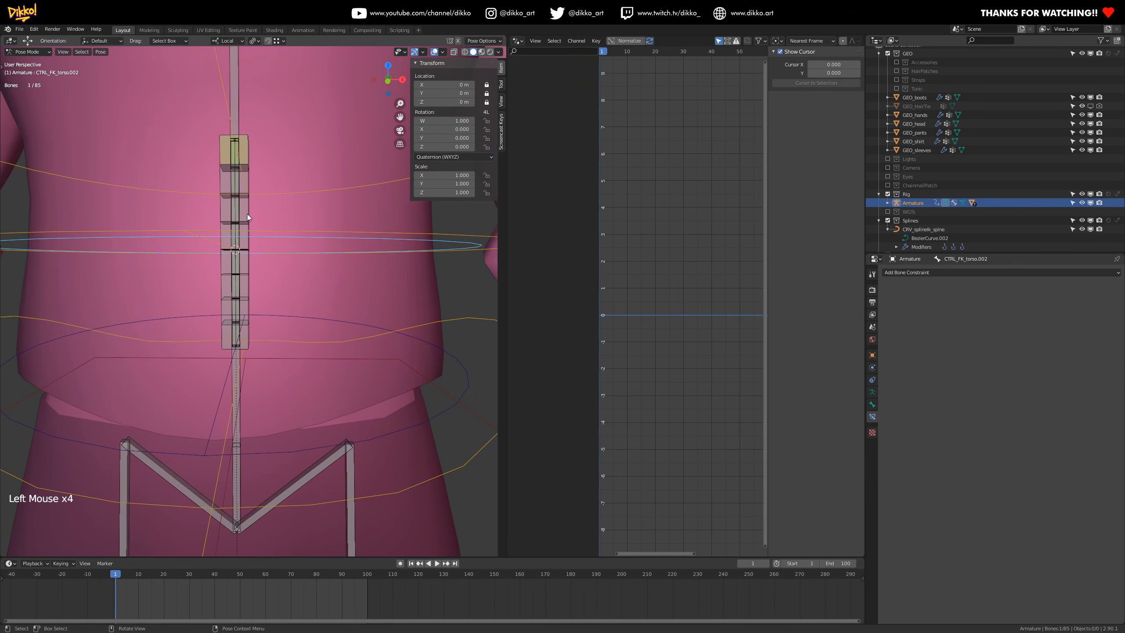
{"action": "left_click", "coordinate": [247, 213]}
{"action": "left_click", "coordinate": [245, 190]}
{"action": "left_click", "coordinate": [238, 157]}
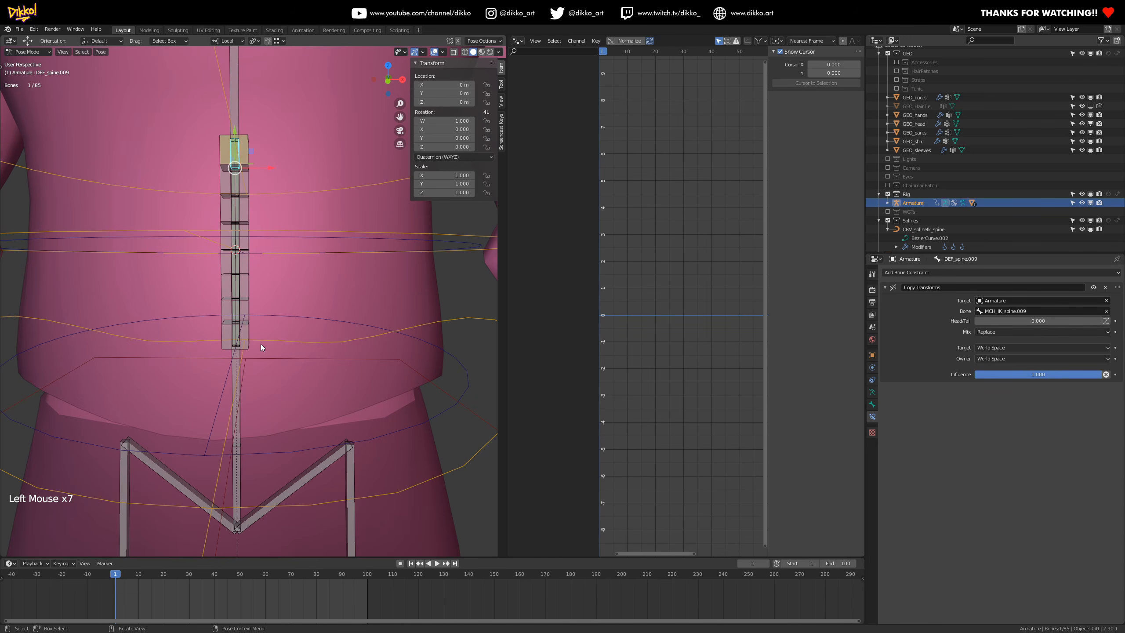
- Set the driver expression on MCH_IK_spine.003's Y rotation to (hips*-.125), update its dependencies and save the file
{"action": "left_click", "coordinate": [248, 303]}
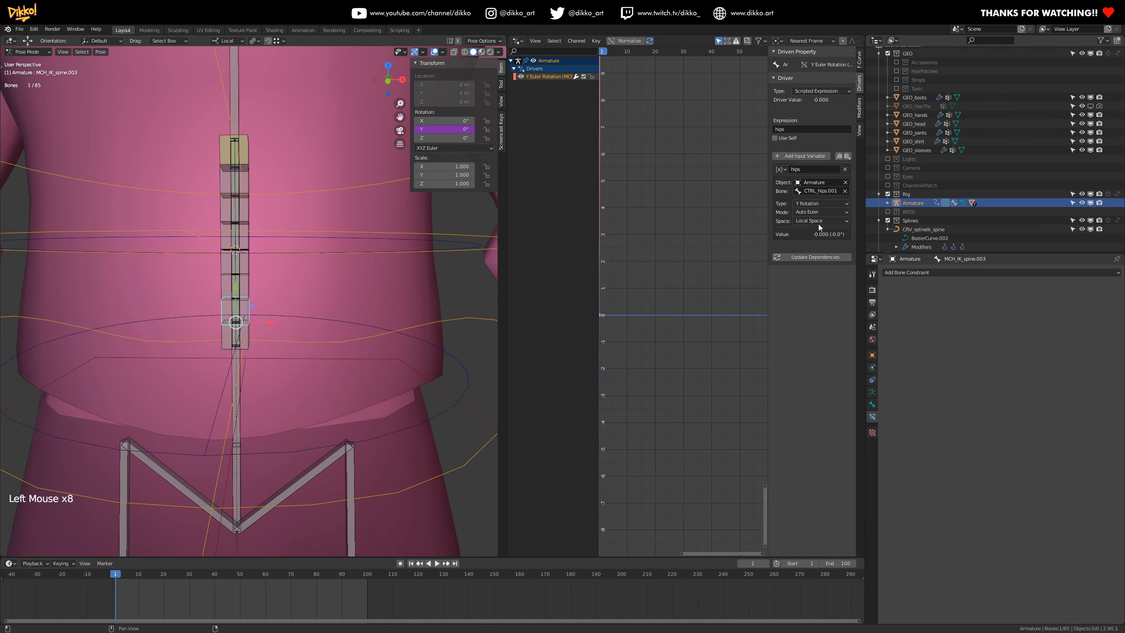
{"action": "left_click", "coordinate": [789, 130]}
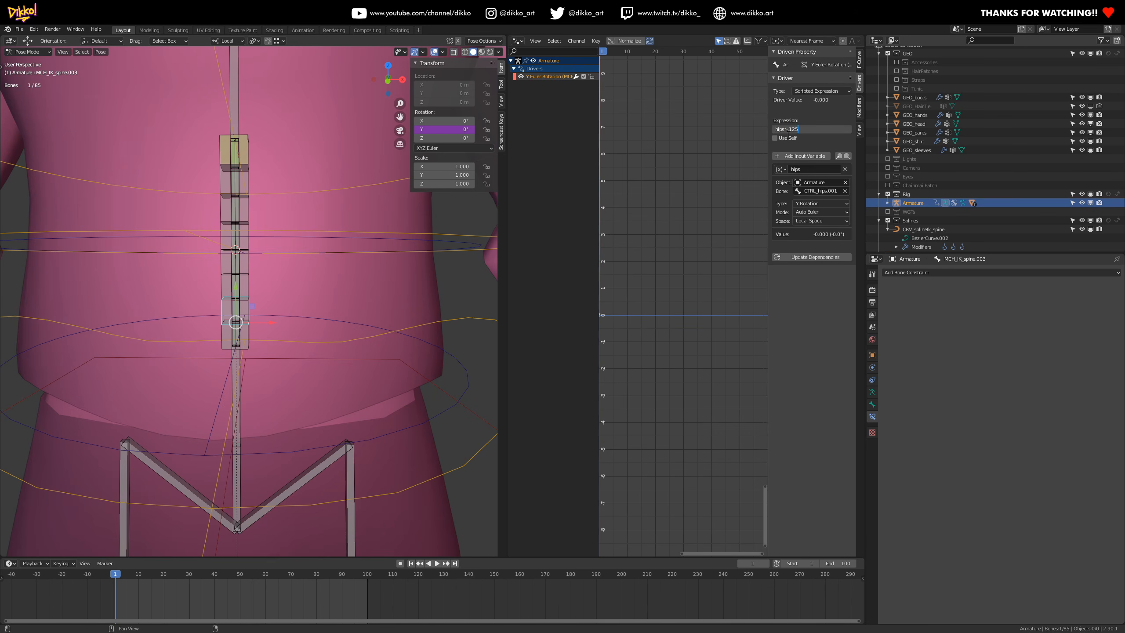
{"action": "type", "text": ")"}
{"action": "key", "text": "shift"}
{"action": "type", "text": "("}
{"action": "key", "text": "Return"}
{"action": "left_click", "coordinate": [796, 256]}
{"action": "key", "text": "ctrl+s"}
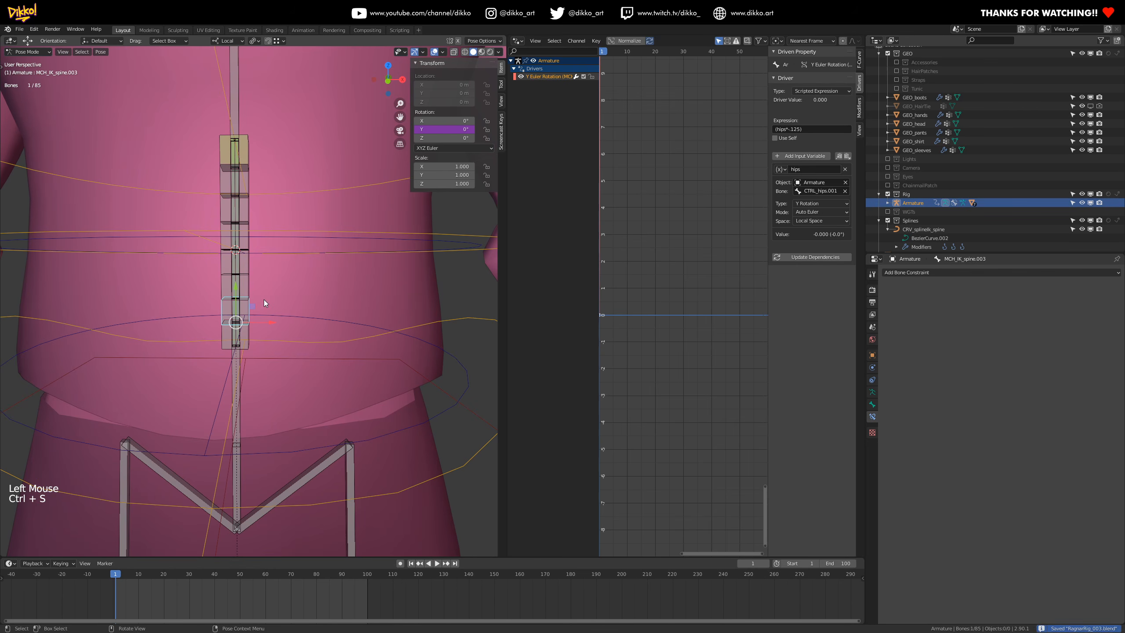
- Copy the driver from MCH_IK_spine.003 and paste it onto the Y rotation of MCH_IK_spine.004 and MCH_IK_spine.005
{"action": "right_click", "coordinate": [432, 121]}
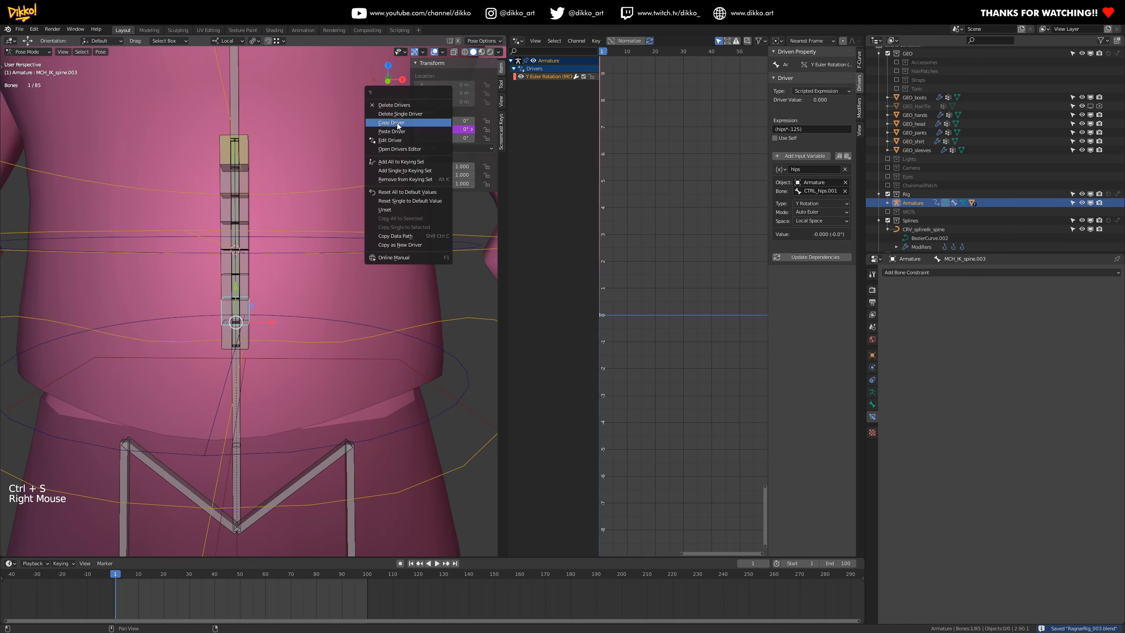
{"action": "left_click", "coordinate": [246, 287]}
{"action": "right_click", "coordinate": [438, 129]}
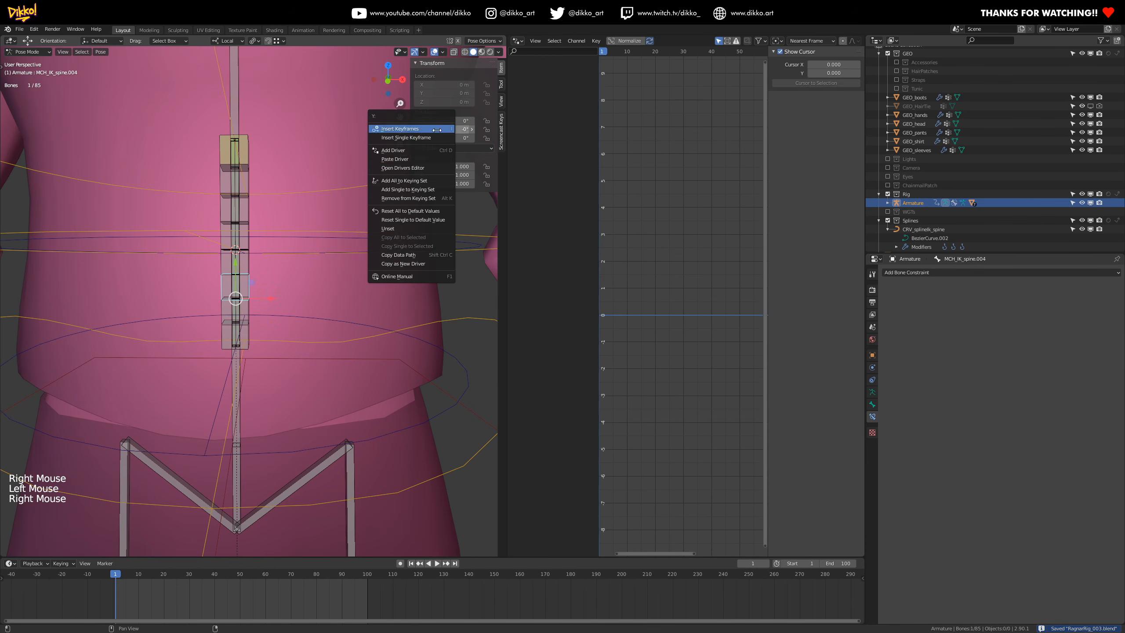
{"action": "left_click", "coordinate": [408, 159]}
{"action": "left_click", "coordinate": [249, 262]}
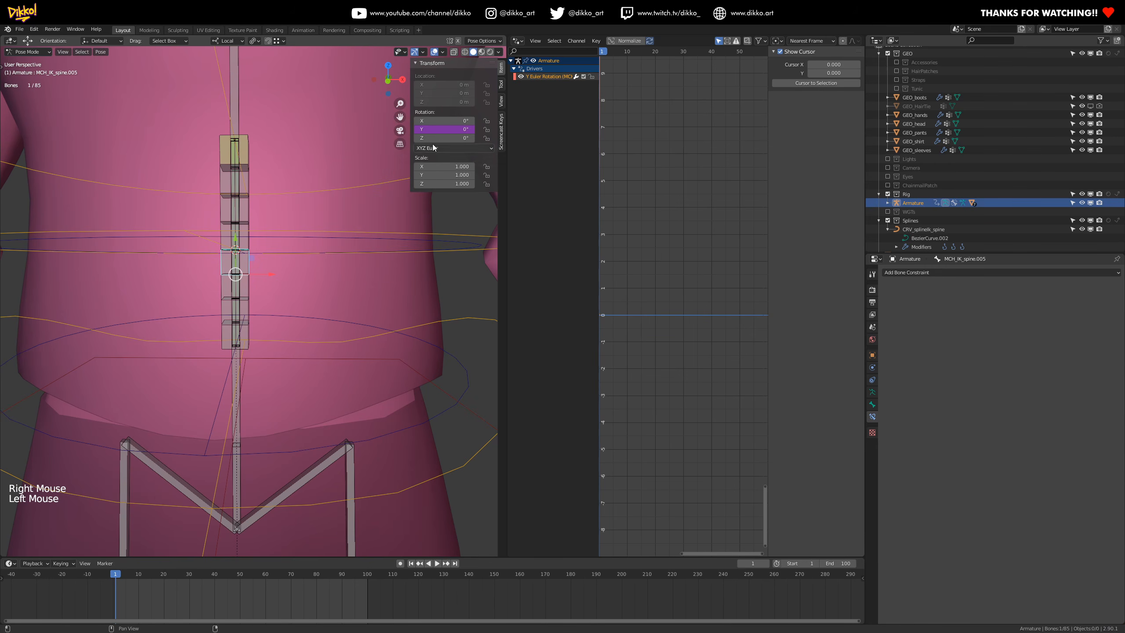
{"action": "right_click", "coordinate": [437, 130]}
{"action": "left_click", "coordinate": [248, 243]}
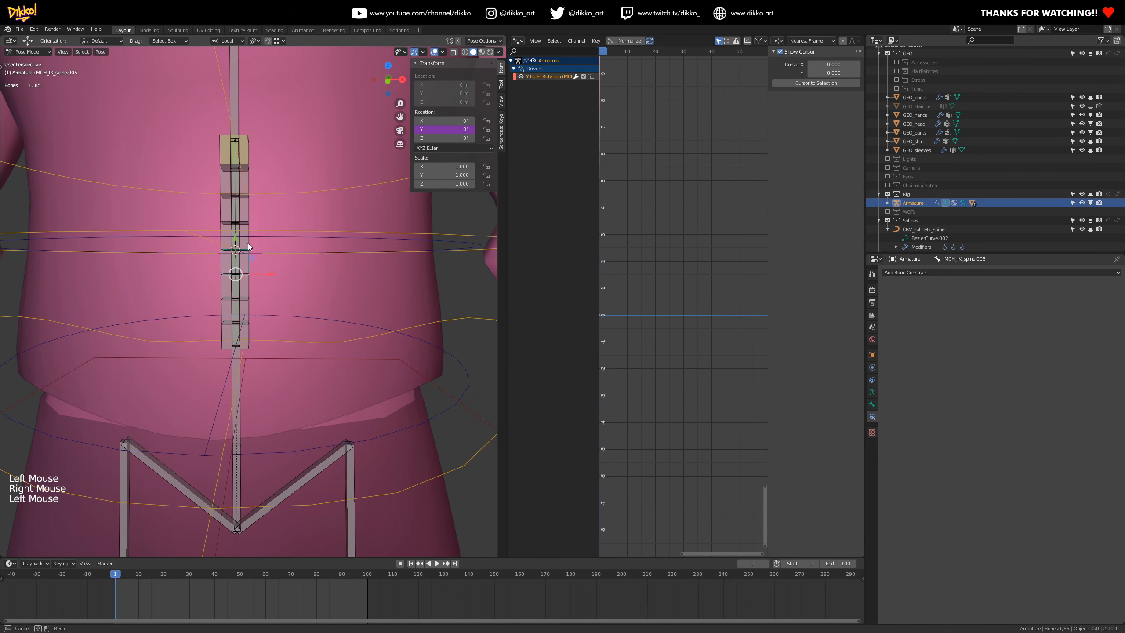
{"action": "right_click", "coordinate": [436, 126]}
- Paste the copied driver onto the Y rotation of MCH_IK_spine.007, MCH_IK_spine.008 and MCH_IK_spine.009
{"action": "left_click", "coordinate": [246, 208]}
{"action": "right_click", "coordinate": [437, 128]}
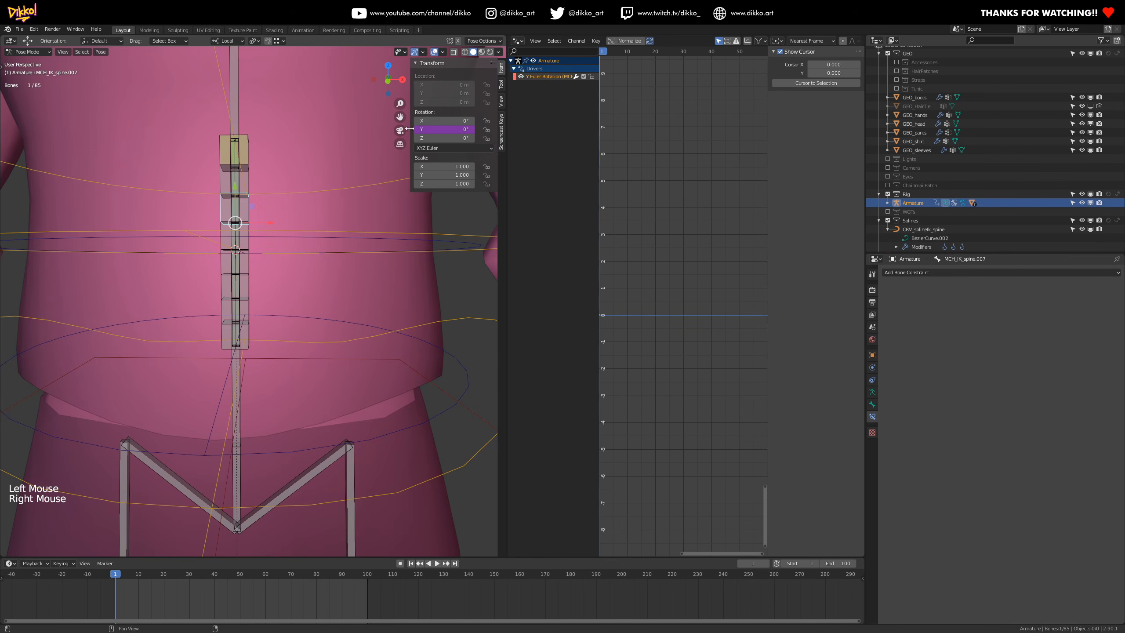
{"action": "left_click", "coordinate": [246, 183]}
{"action": "right_click", "coordinate": [445, 129]}
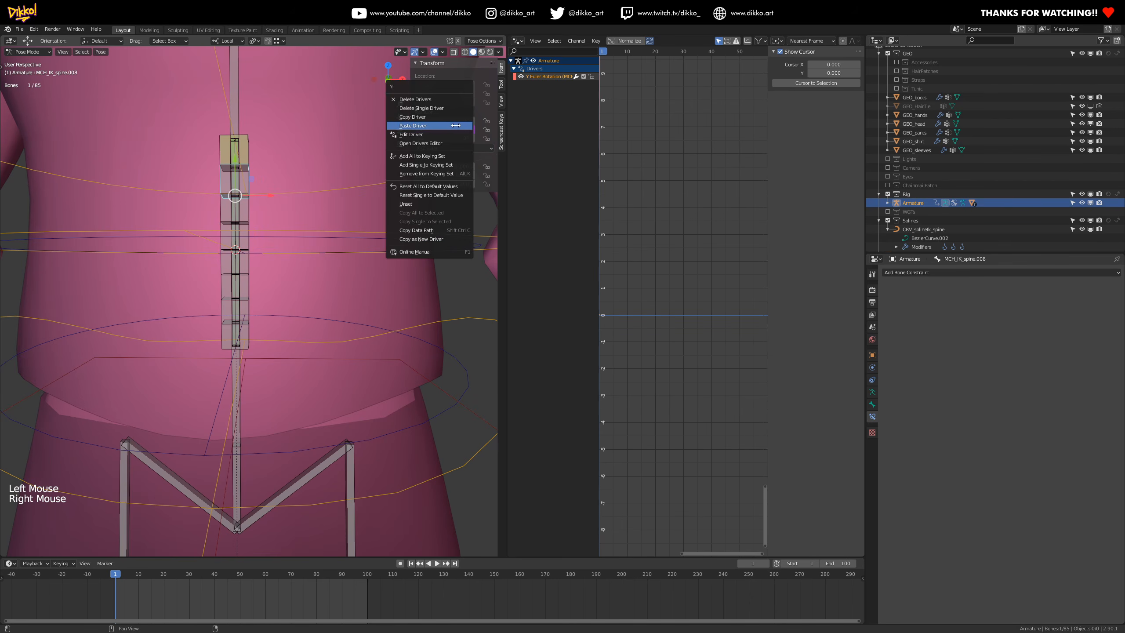
{"action": "left_click", "coordinate": [247, 150]}
{"action": "right_click", "coordinate": [443, 129]}
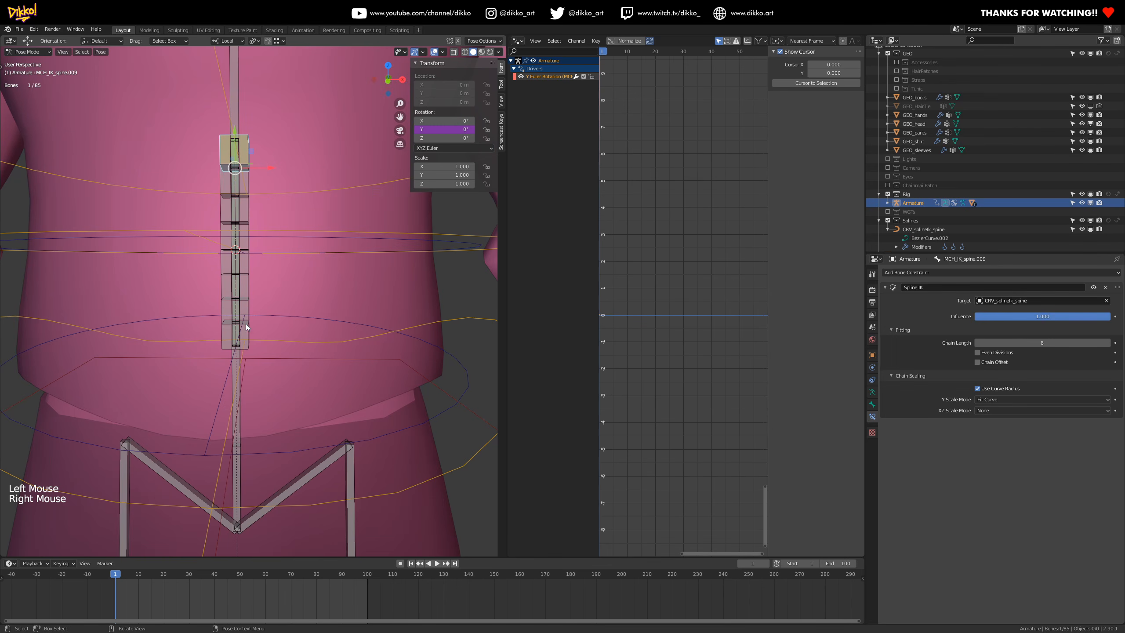
- Check the driver expressions on MCH_IK_spine.003 and MCH_IK_spine.004
{"action": "left_click", "coordinate": [247, 309]}
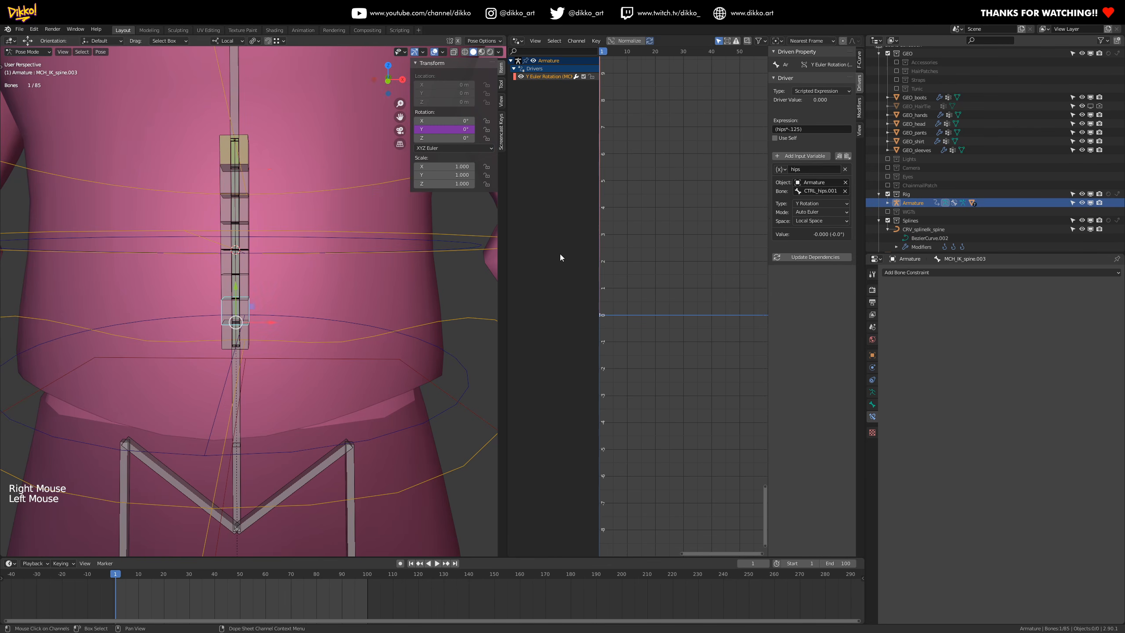
{"action": "left_click", "coordinate": [249, 286]}
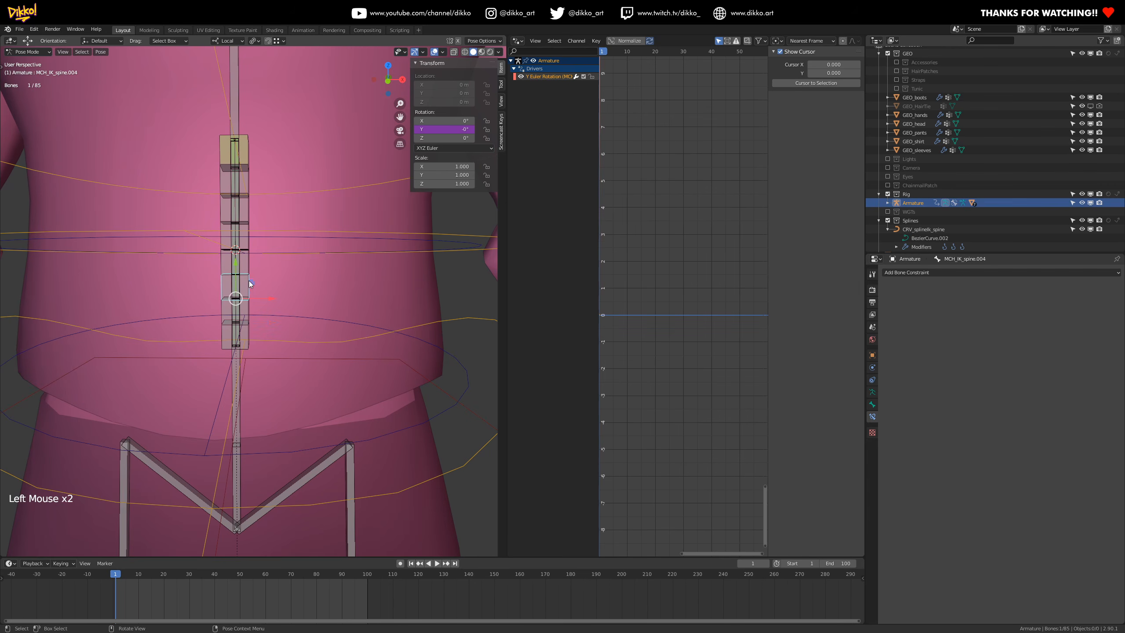
{"action": "left_click", "coordinate": [542, 76]}
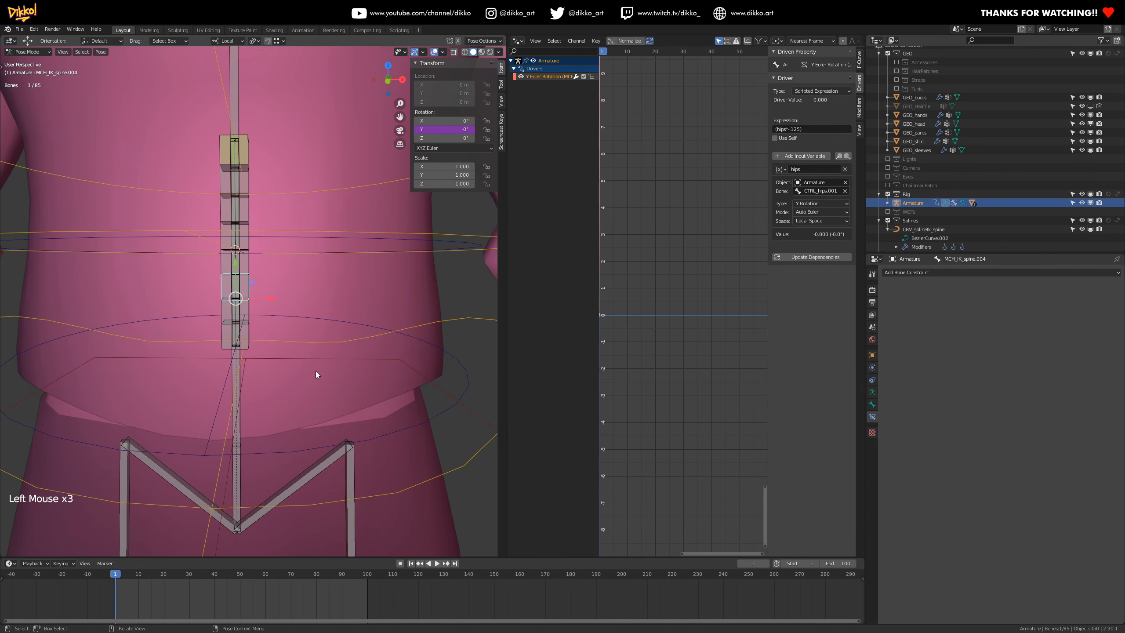
- Test the spine's twist falloff by turning CTRL_hips.001 about 42.7° on Y and inspecting the chain
{"action": "scroll", "coordinate": [324, 381], "scroll_direction": "down", "scroll_amount": 2}
{"action": "scroll", "coordinate": [402, 404], "scroll_direction": "up", "scroll_amount": 1}
{"action": "left_click", "coordinate": [392, 400]}
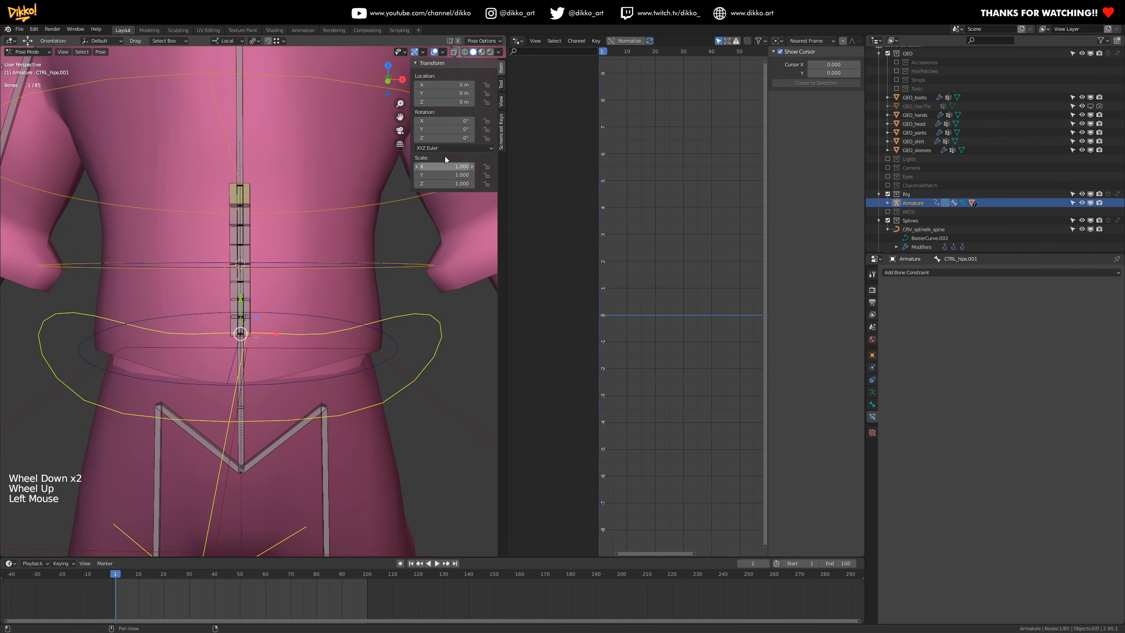
{"action": "left_click_drag", "start_coordinate": [443, 128], "coordinate": [500, 128]}
{"action": "middle_click_drag", "start_coordinate": [218, 287], "coordinate": [198, 267]}
{"action": "scroll", "coordinate": [192, 273], "scroll_direction": "up", "scroll_amount": 1}
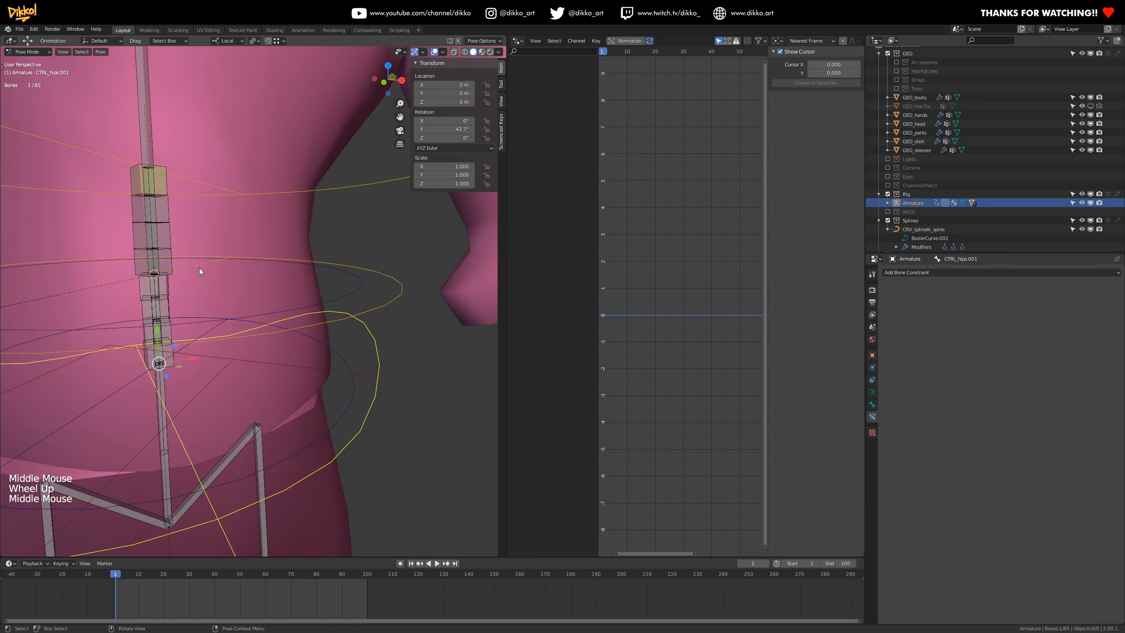
- Check MCH_IK_spine.006's driver and replace it with the Y rotation driver copied from MCH_IK_spine.005
{"action": "left_click", "coordinate": [169, 261]}
{"action": "left_click", "coordinate": [532, 78]}
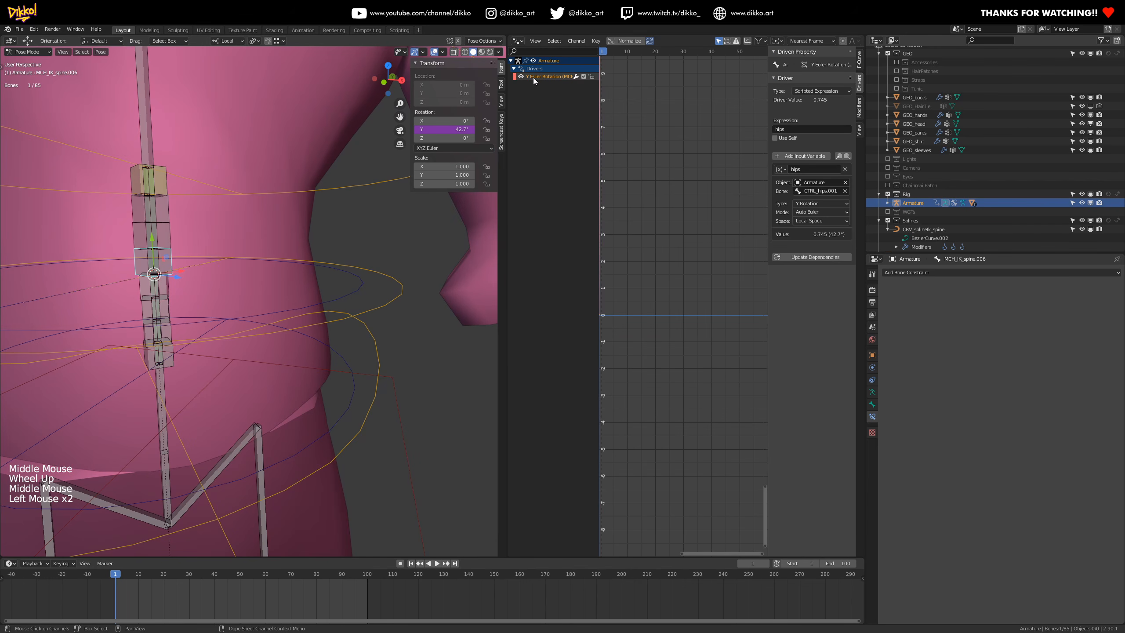
{"action": "left_click", "coordinate": [168, 292]}
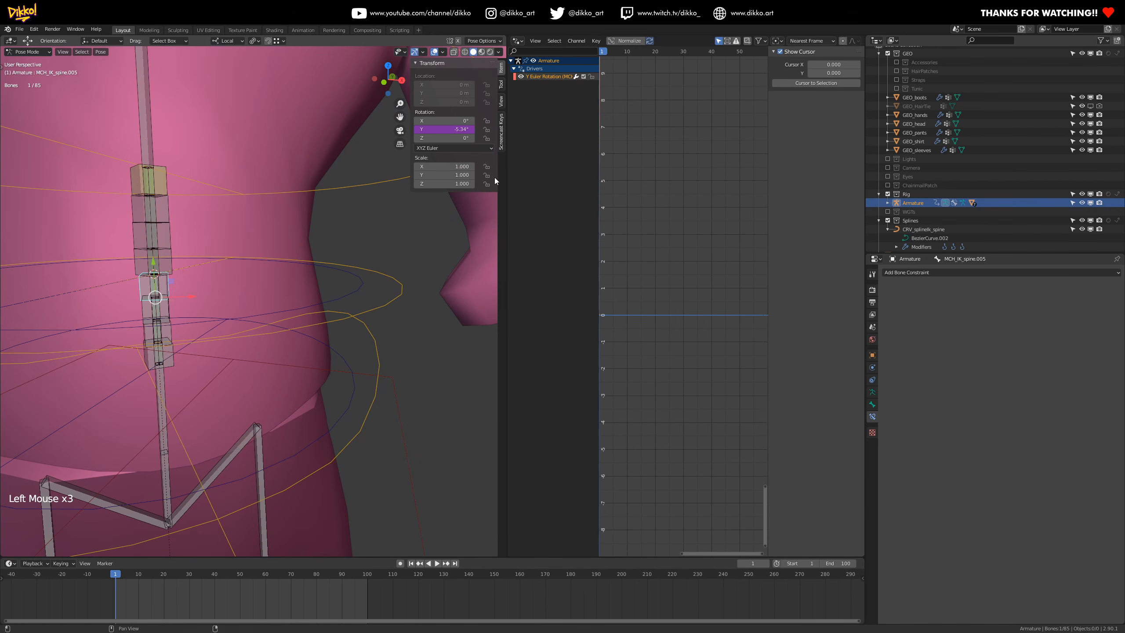
{"action": "right_click", "coordinate": [470, 129]}
{"action": "left_click", "coordinate": [168, 262]}
{"action": "right_click", "coordinate": [449, 129]}
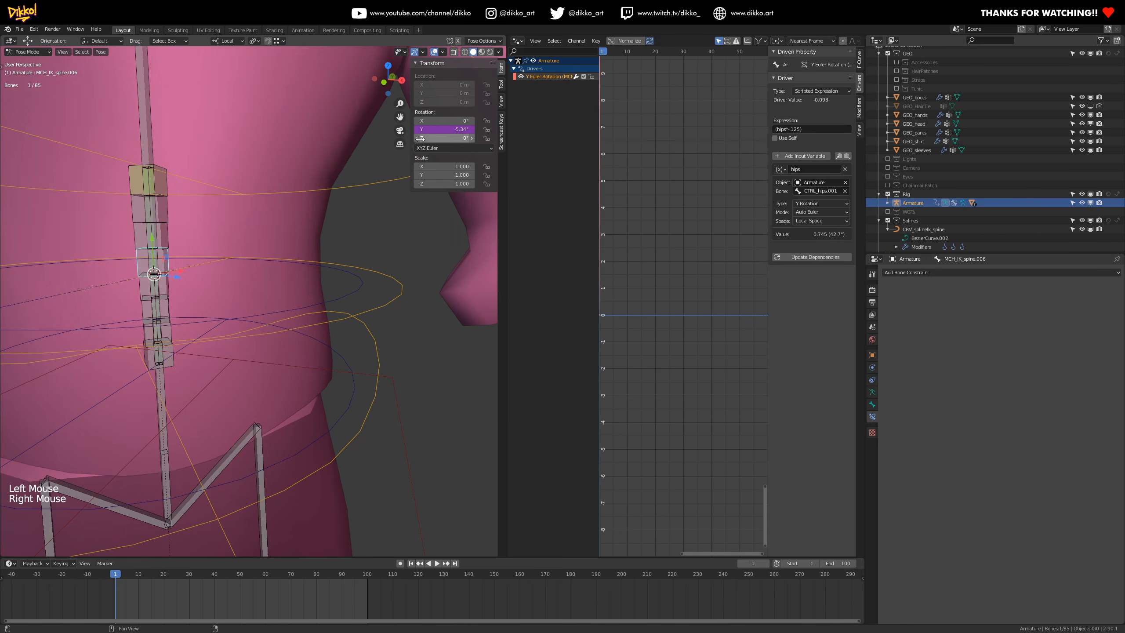
- Reset the Y rotation of CTRL_hips.001 to 0
{"action": "scroll", "coordinate": [165, 232], "scroll_direction": "down", "scroll_amount": 2}
{"action": "left_click", "coordinate": [313, 369]}
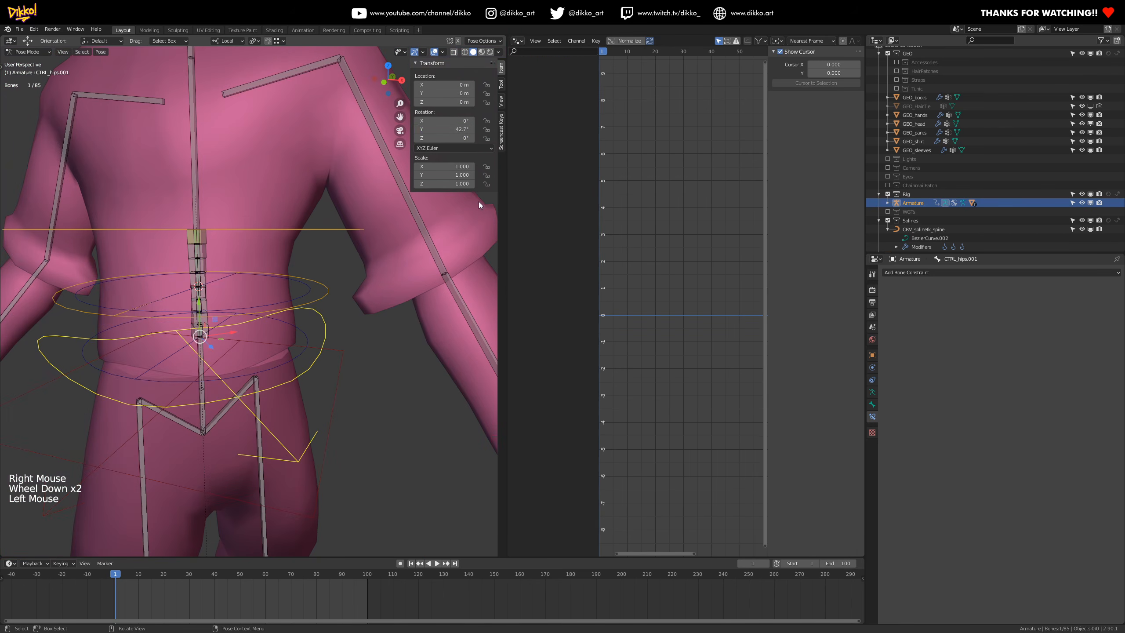
{"action": "mouse_move", "coordinate": [449, 129]}
{"action": "left_mouse_down"}
{"action": "mouse_move", "coordinate": [416, 129]}
{"action": "mouse_move", "coordinate": [460, 129]}
{"action": "mouse_move", "coordinate": [426, 129]}
{"action": "mouse_move", "coordinate": [450, 128]}
{"action": "left_mouse_up"}
{"action": "left_click", "coordinate": [451, 128]}
{"action": "type", "text": "0"}
{"action": "key", "text": "Return"}
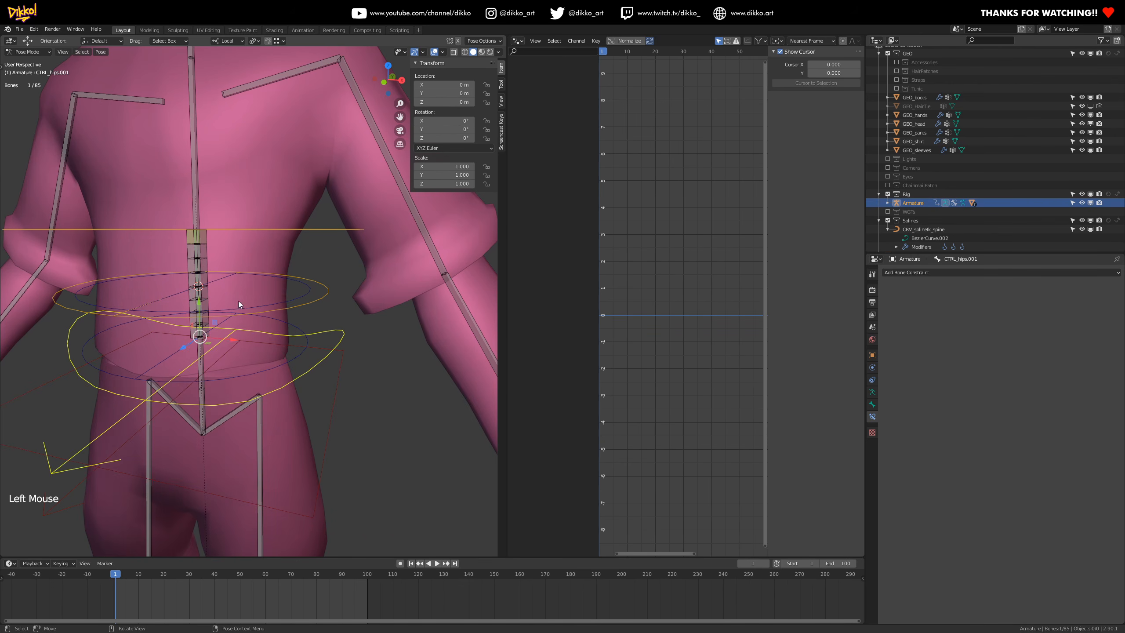
- Examine the chest control CTRL_IK_torso.003, its Y rotation and its position relative to the spine chain
{"action": "scroll", "coordinate": [266, 315], "scroll_direction": "down", "scroll_amount": 3}
{"action": "middle_click_drag", "start_coordinate": [274, 319], "coordinate": [329, 345]}
{"action": "left_click", "coordinate": [353, 329]}
{"action": "mouse_move", "coordinate": [441, 132]}
{"action": "left_mouse_down"}
{"action": "mouse_move", "coordinate": [432, 133]}
{"action": "mouse_move", "coordinate": [441, 127]}
{"action": "left_mouse_up"}
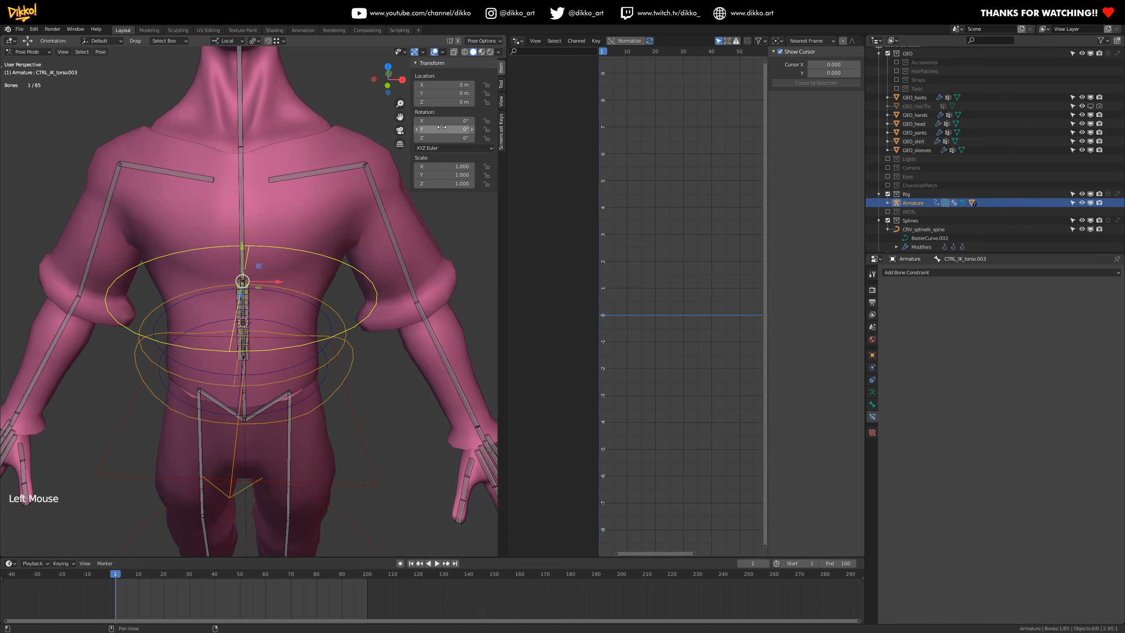
{"action": "middle_click_drag", "start_coordinate": [248, 310], "coordinate": [249, 343]}
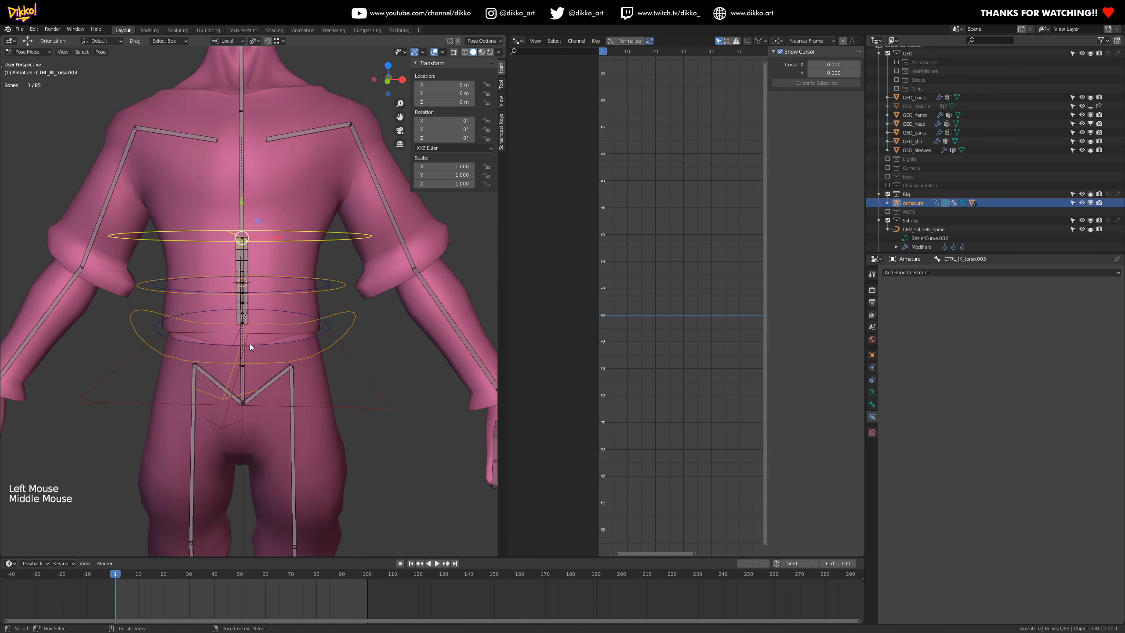
{"action": "scroll", "coordinate": [237, 313], "scroll_direction": "up", "scroll_amount": 3}
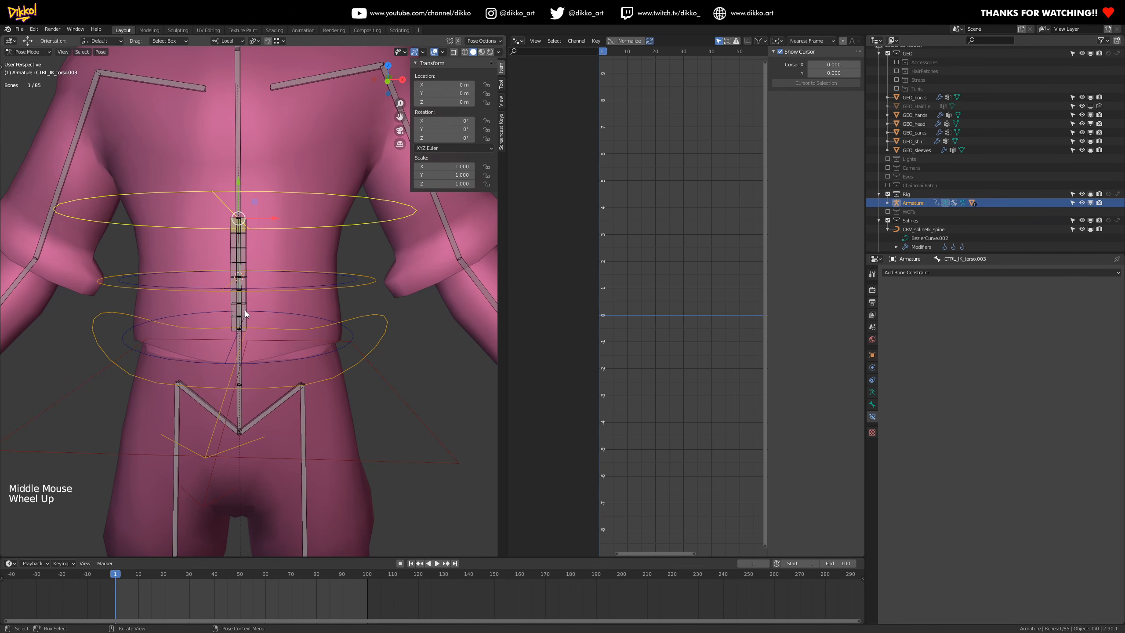
{"action": "left_click", "coordinate": [244, 314]}
{"action": "left_click", "coordinate": [378, 223]}
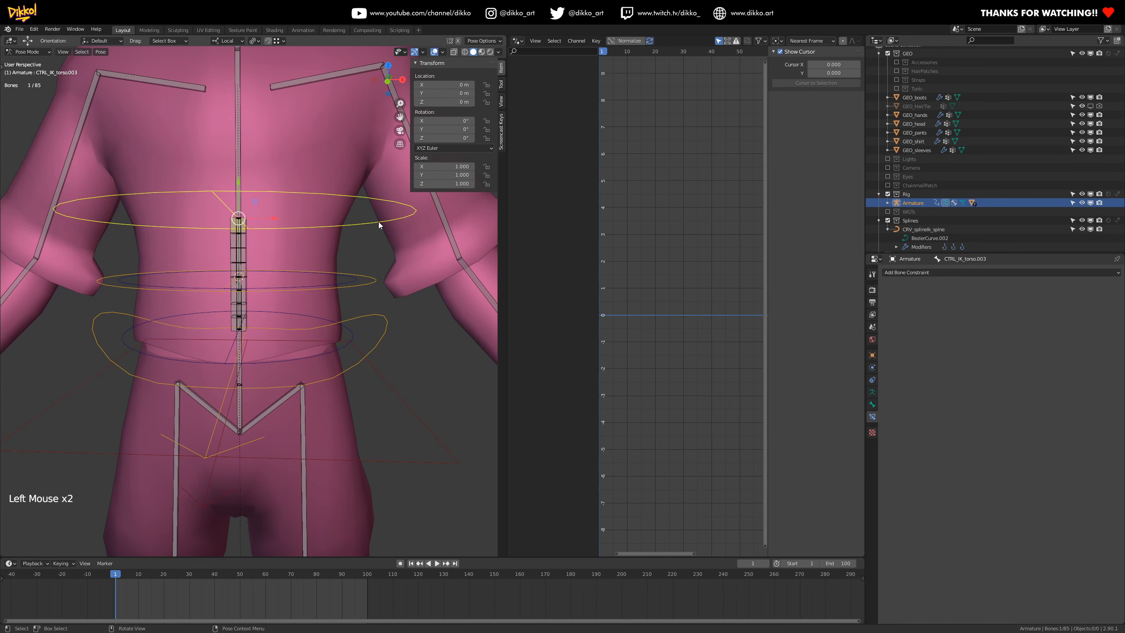
{"action": "middle_click_drag", "start_coordinate": [266, 227], "coordinate": [303, 235]}
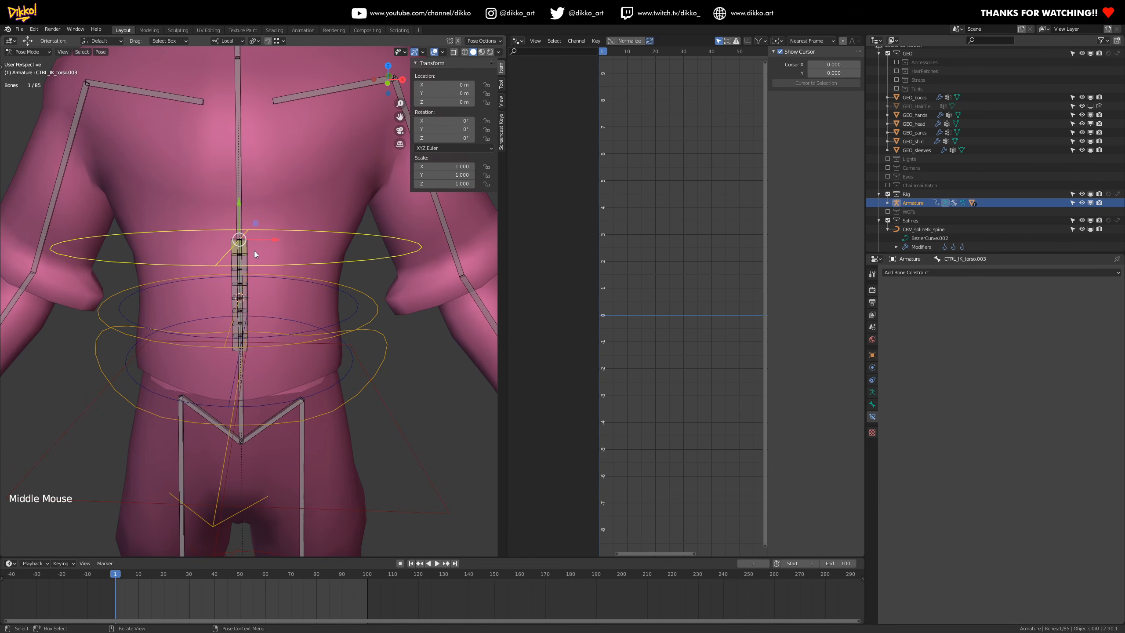
- Try rotating the chest control CTRL_IK_torso.003, undo the rotation and inspect the spine bones
{"action": "key", "text": "r"}
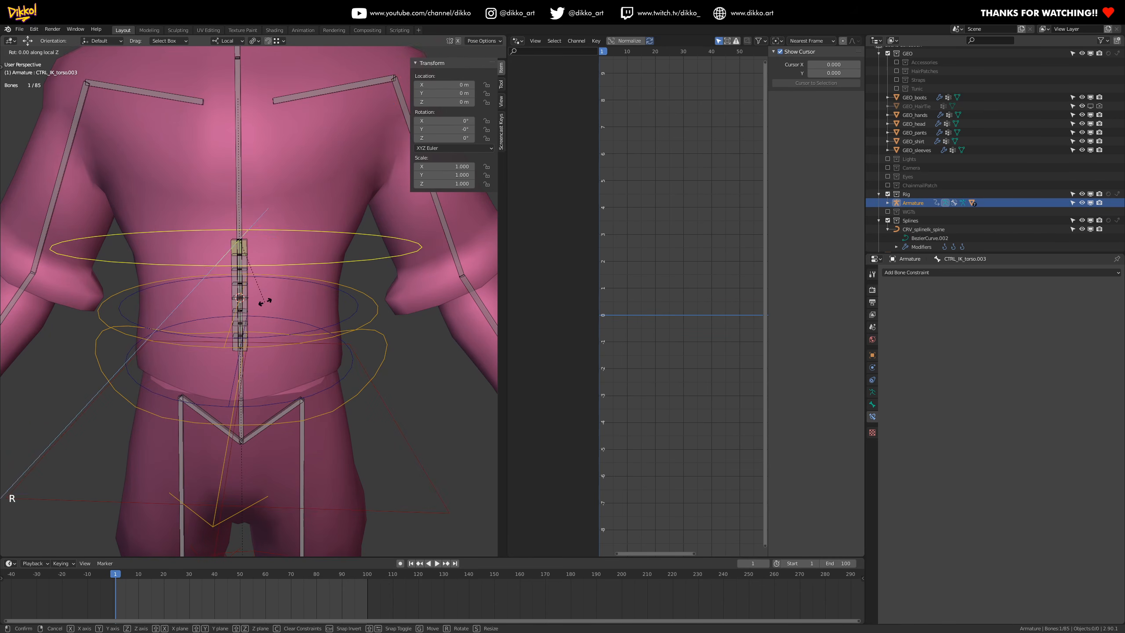
{"action": "key", "text": "ctrl+z"}
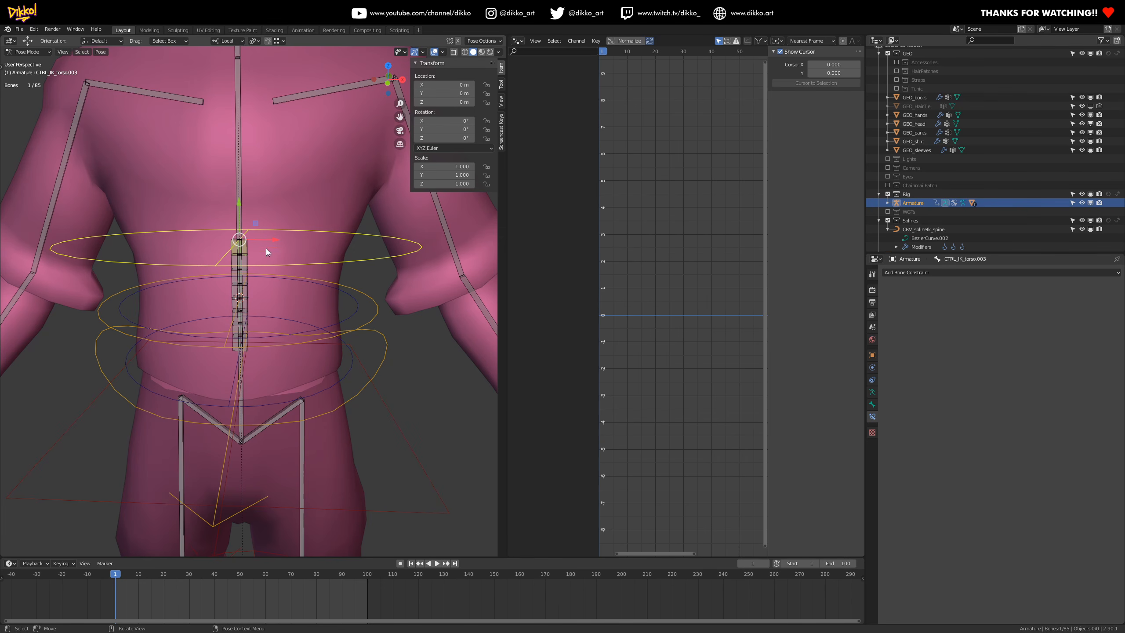
{"action": "middle_click_drag", "start_coordinate": [213, 279], "coordinate": [271, 261]}
{"action": "scroll", "coordinate": [334, 261], "scroll_direction": "up", "scroll_amount": 2}
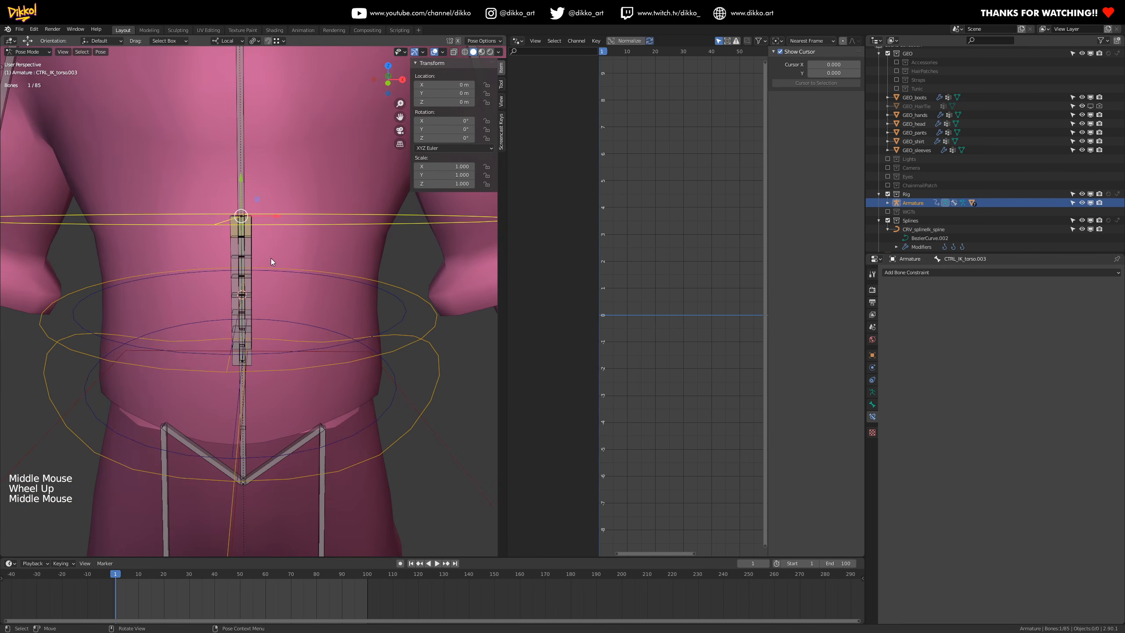
- On the spine bone MCH_IK_spine.003, add a second input variable to the Y rotation driver and name it chest
{"action": "left_click", "coordinate": [248, 237]}
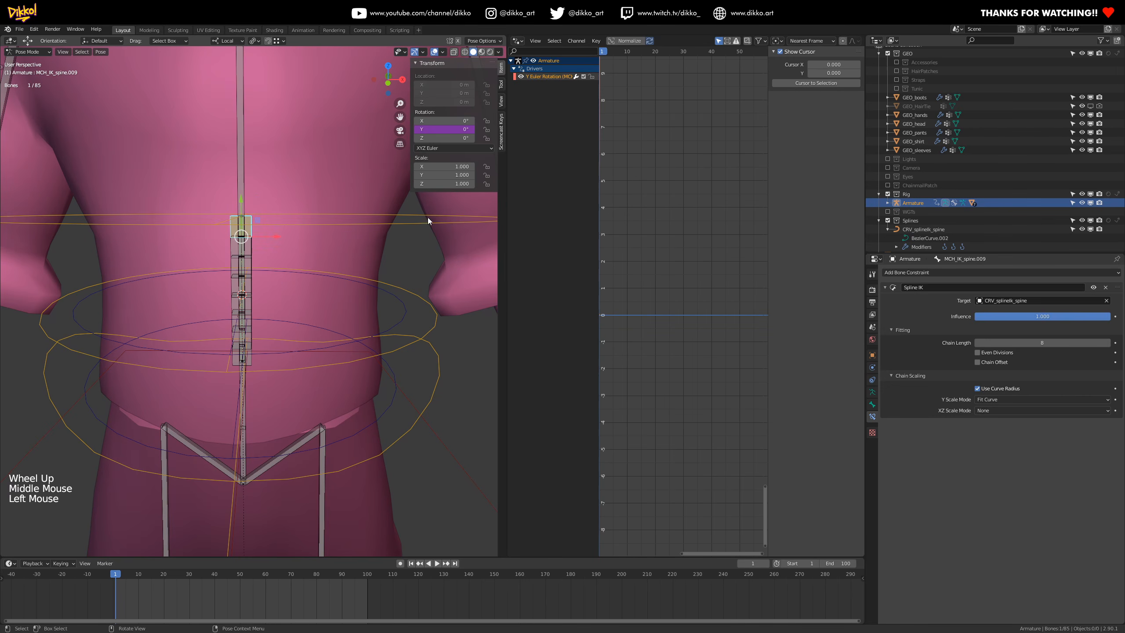
{"action": "left_click", "coordinate": [411, 223]}
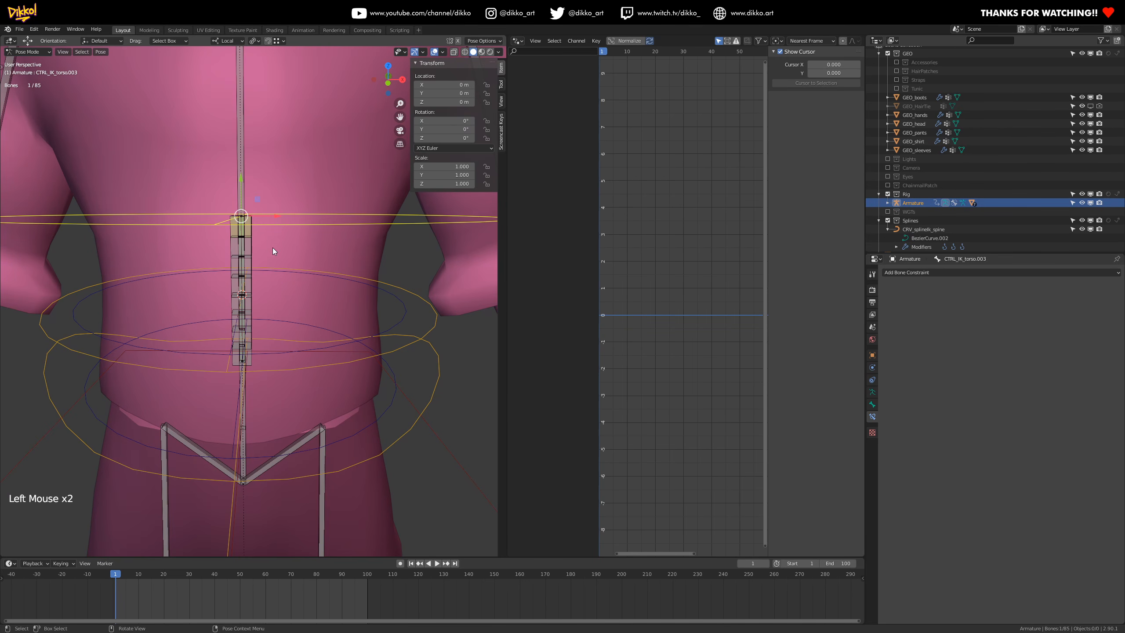
{"action": "left_click", "coordinate": [250, 234]}
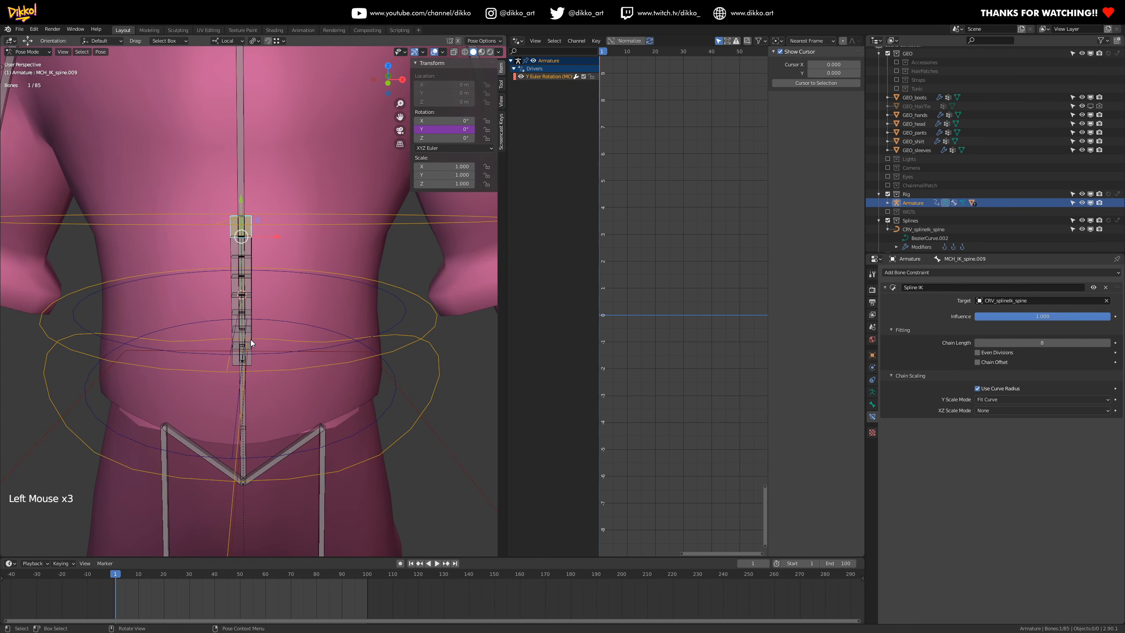
{"action": "middle_click_drag", "start_coordinate": [250, 335], "coordinate": [256, 322]}
{"action": "left_click", "coordinate": [257, 324]}
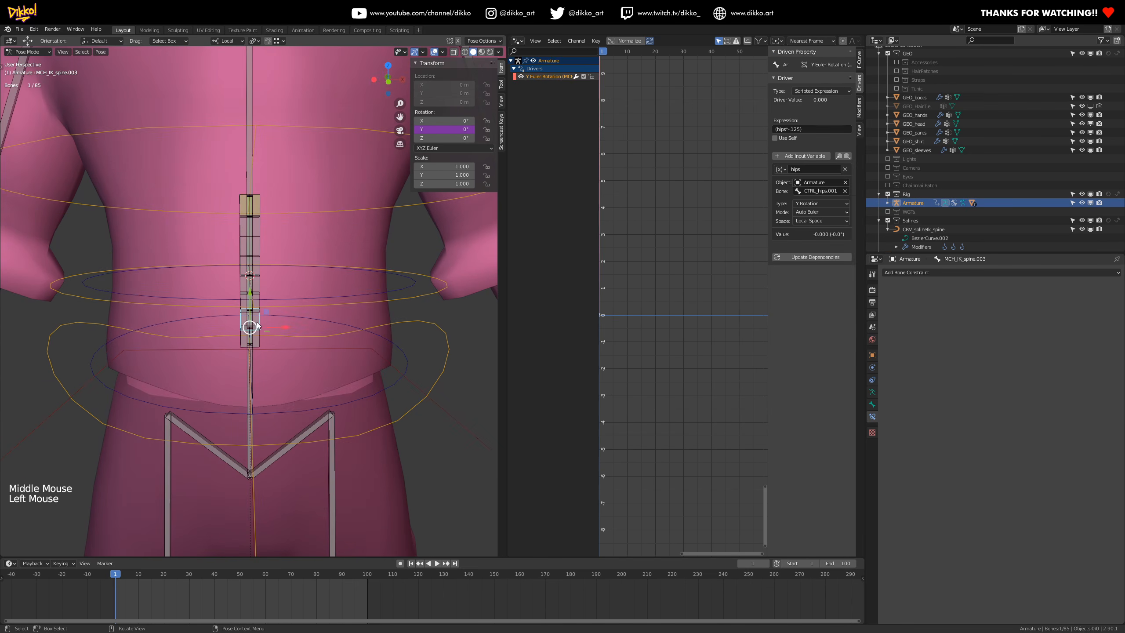
{"action": "left_click", "coordinate": [795, 156]}
{"action": "double_click", "coordinate": [802, 258]}
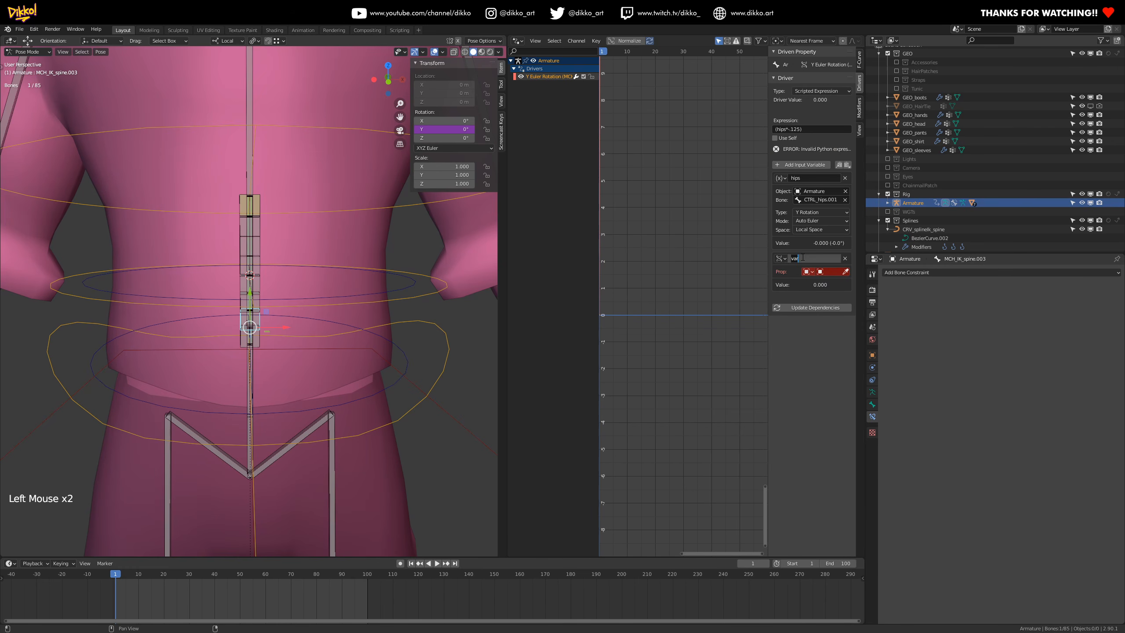
{"action": "type", "text": "c"}
{"action": "key", "text": "Return"}
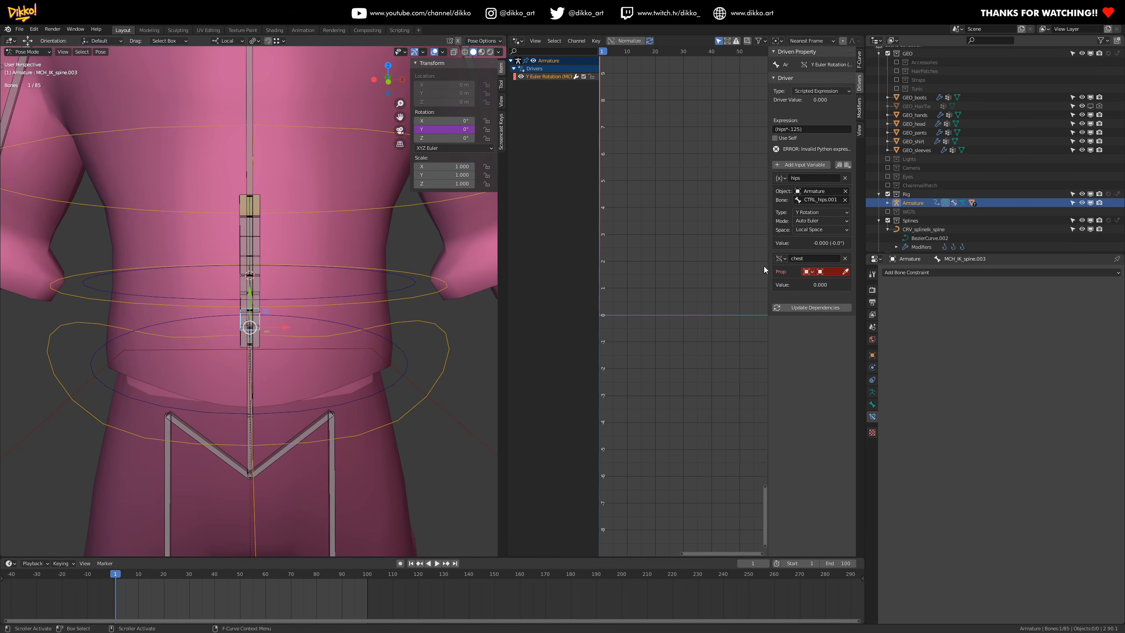
- Make the chest variable a transform channel targeting the Armature's bone CTRL_IK_torso.003
{"action": "left_click", "coordinate": [781, 259]}
{"action": "left_click", "coordinate": [787, 278]}
{"action": "left_click", "coordinate": [845, 271]}
{"action": "left_click", "coordinate": [447, 311]}
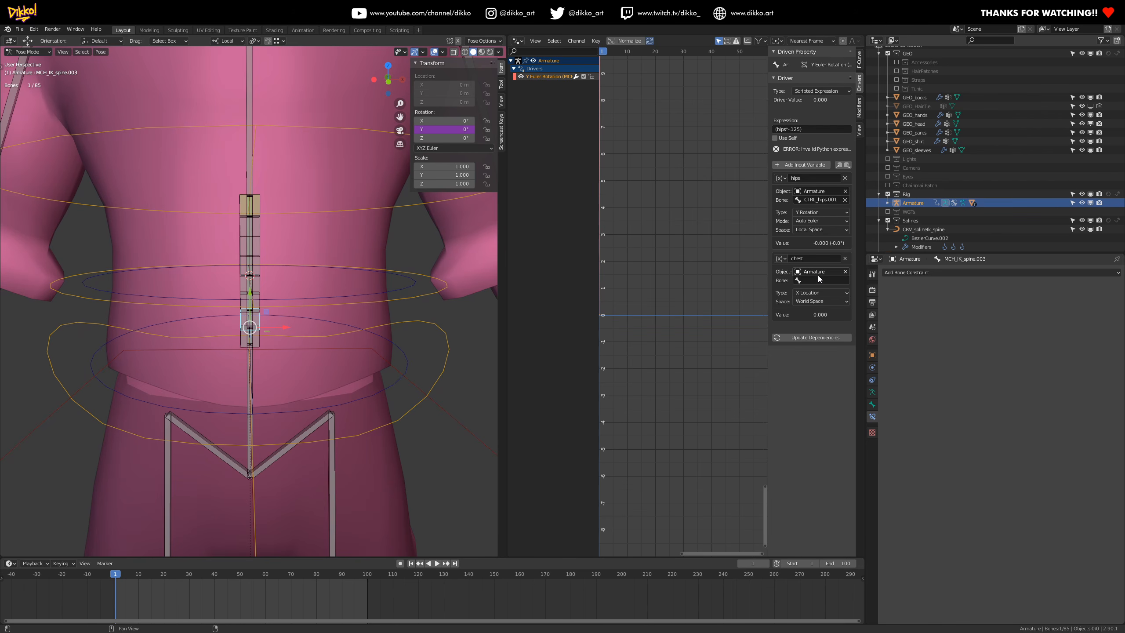
{"action": "left_click", "coordinate": [805, 281]}
{"action": "type", "text": "ctrl"}
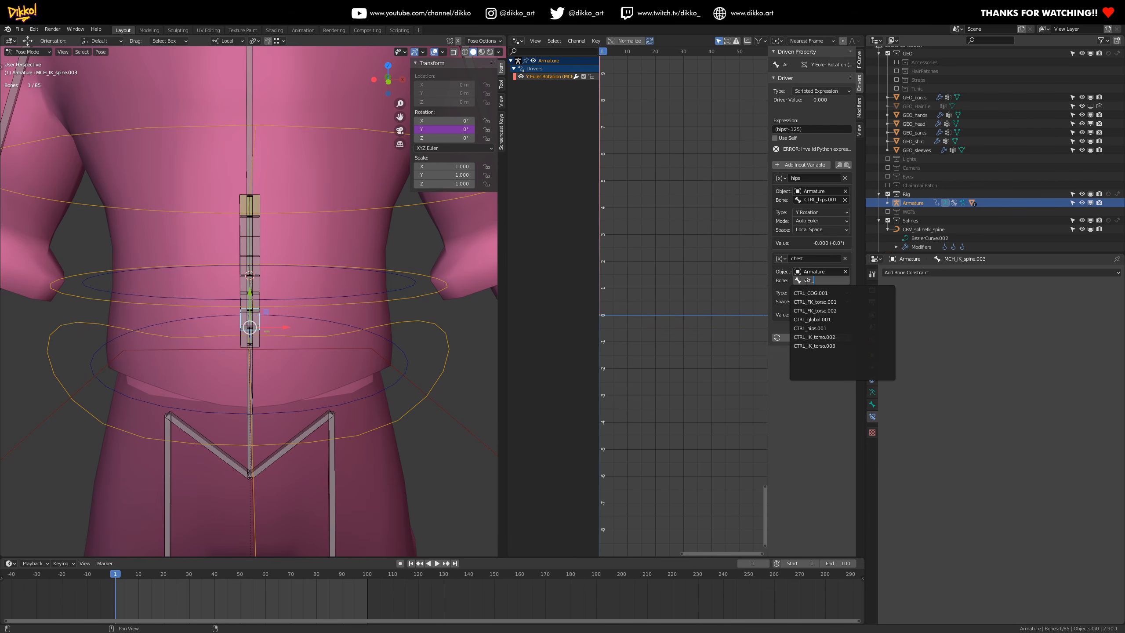
{"action": "left_click", "coordinate": [826, 346]}
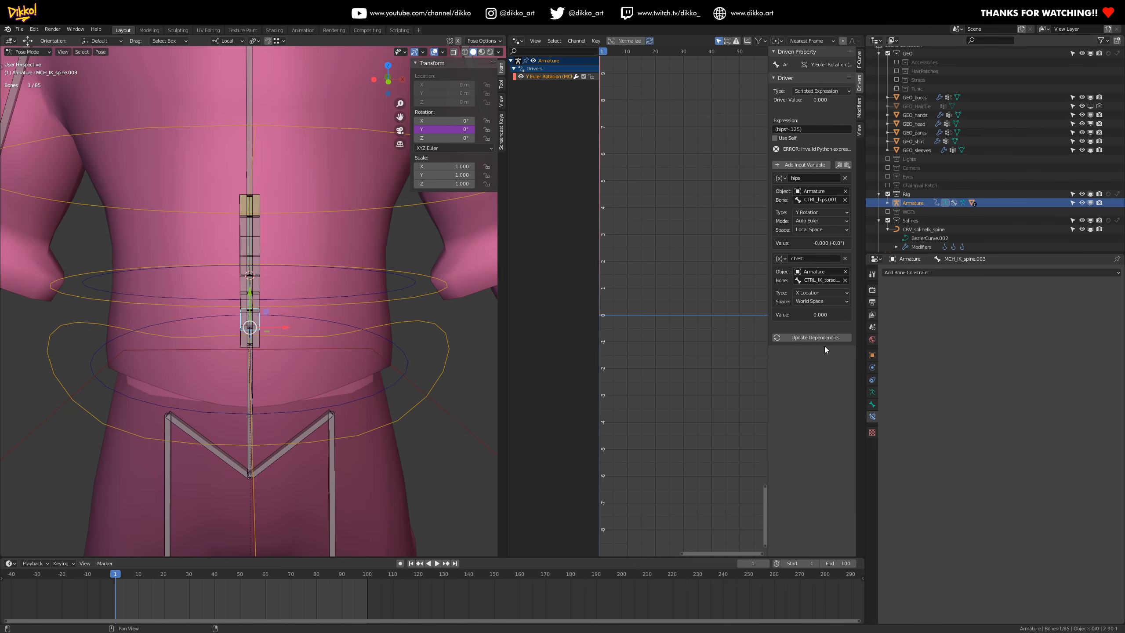
- Set the chest variable's type to Y Rotation and its space to Local Space
{"action": "left_click", "coordinate": [813, 294]}
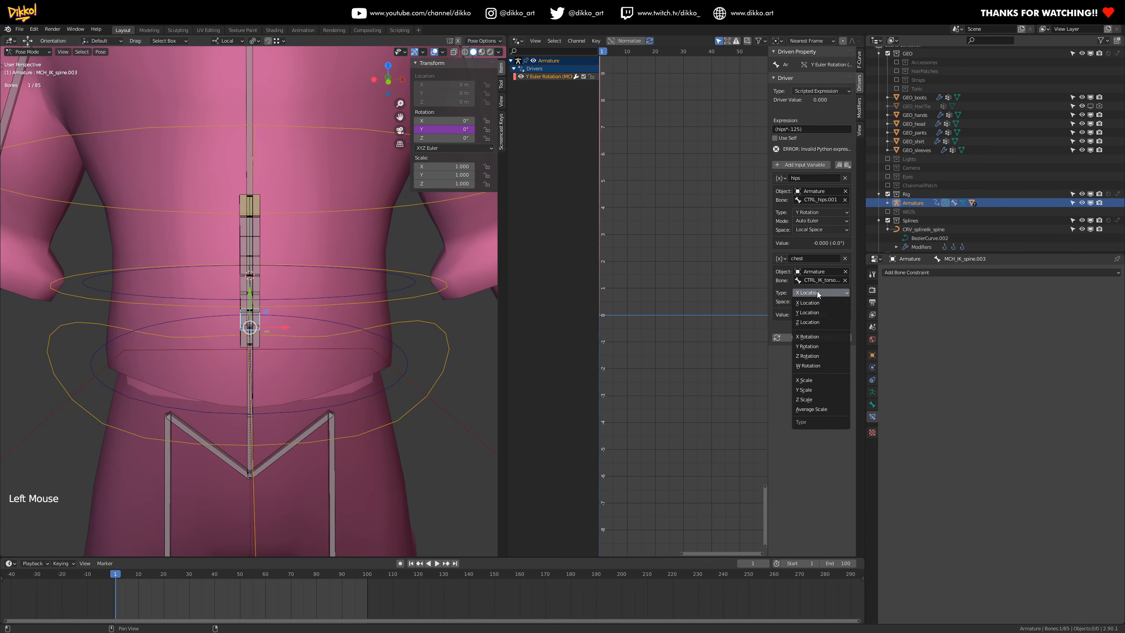
{"action": "left_click", "coordinate": [802, 346]}
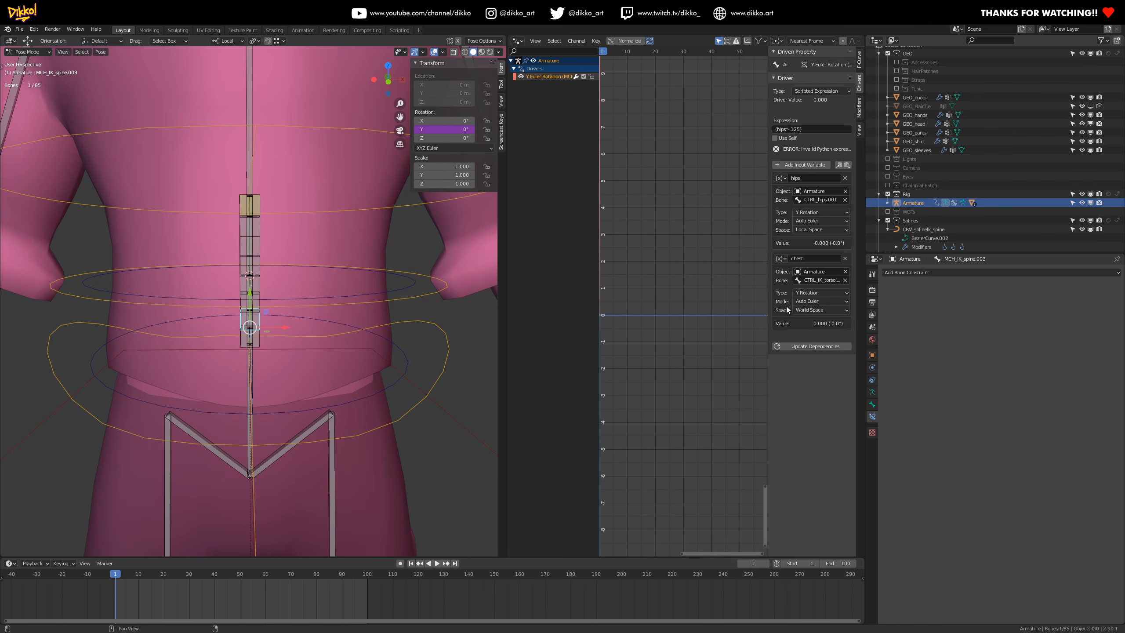
{"action": "left_click", "coordinate": [807, 309]}
{"action": "left_click", "coordinate": [806, 339]}
- Append +(chest*.125) to MCH_IK_spine.003's driver expression, update the dependencies and save the file
{"action": "double_click", "coordinate": [810, 130]}
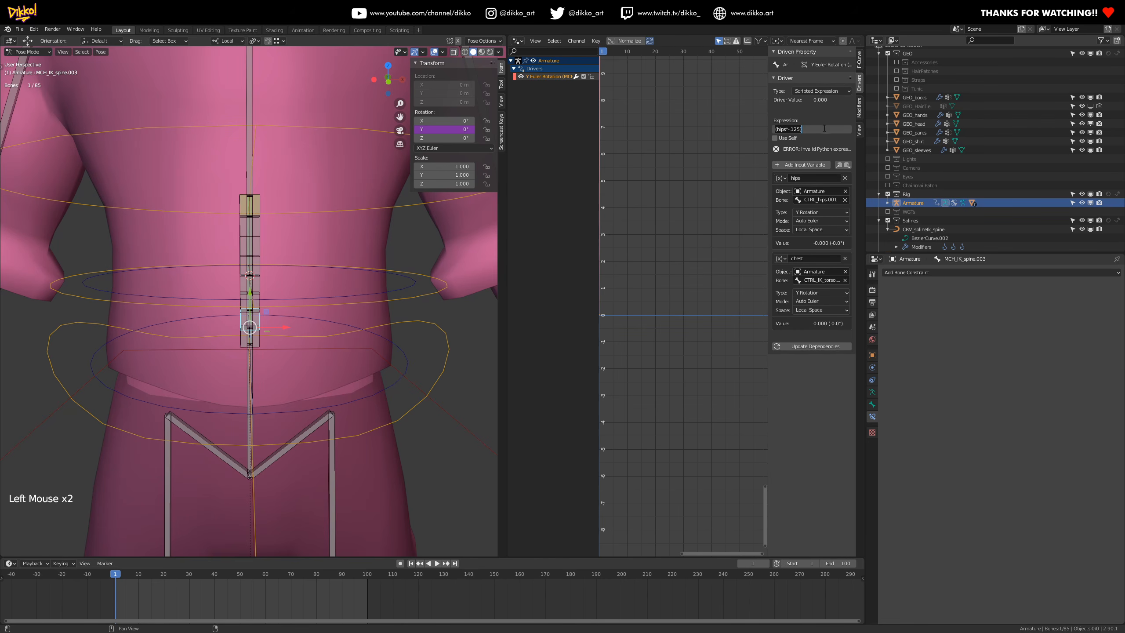
{"action": "type", "text": "+(chest"}
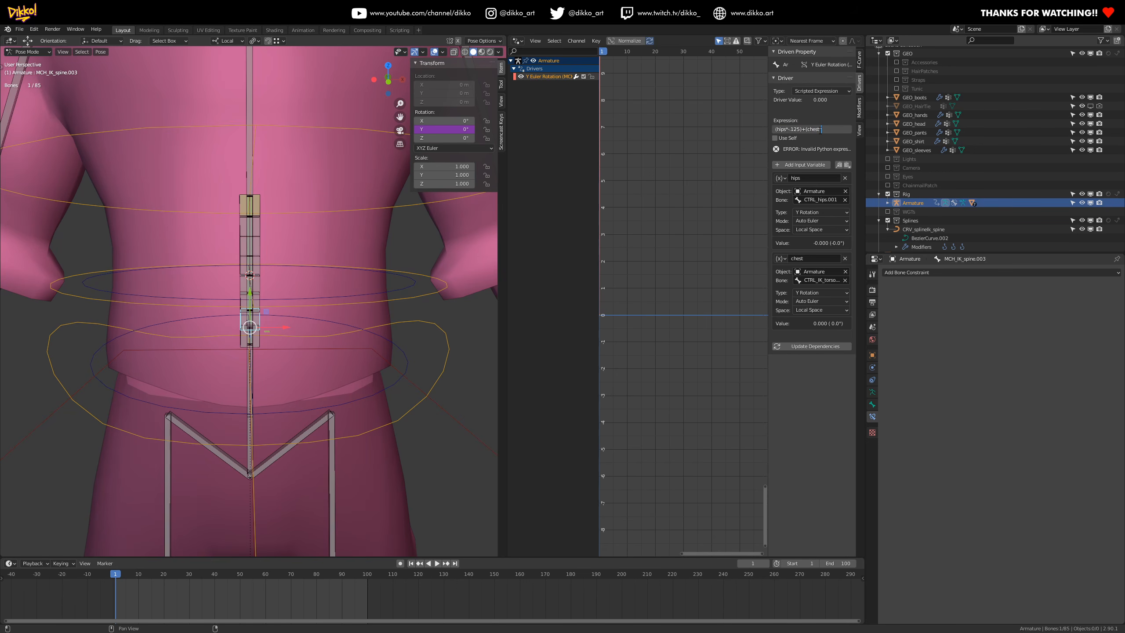
{"action": "type", "text": "*.125)"}
{"action": "key", "text": "Return"}
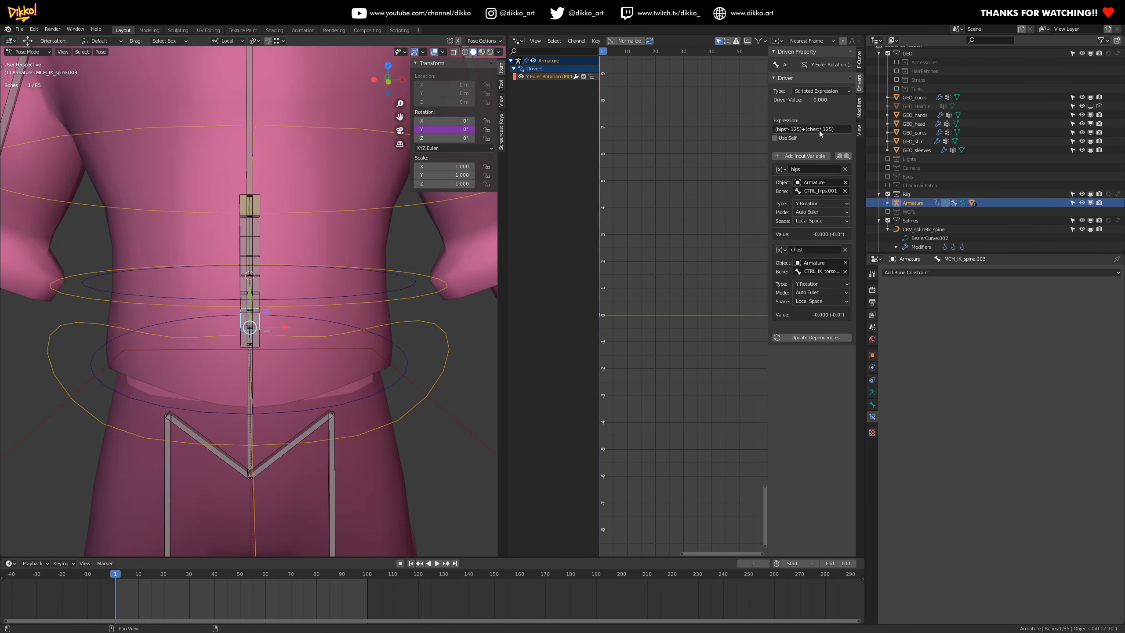
{"action": "left_click", "coordinate": [811, 336]}
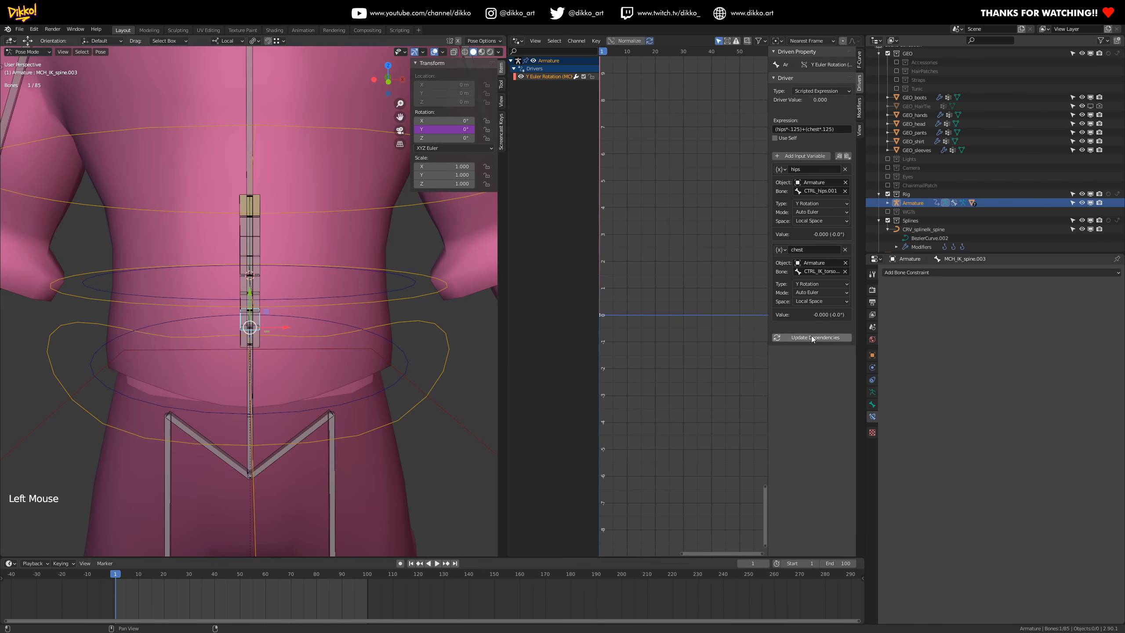
{"action": "key", "text": "ctrl+s"}
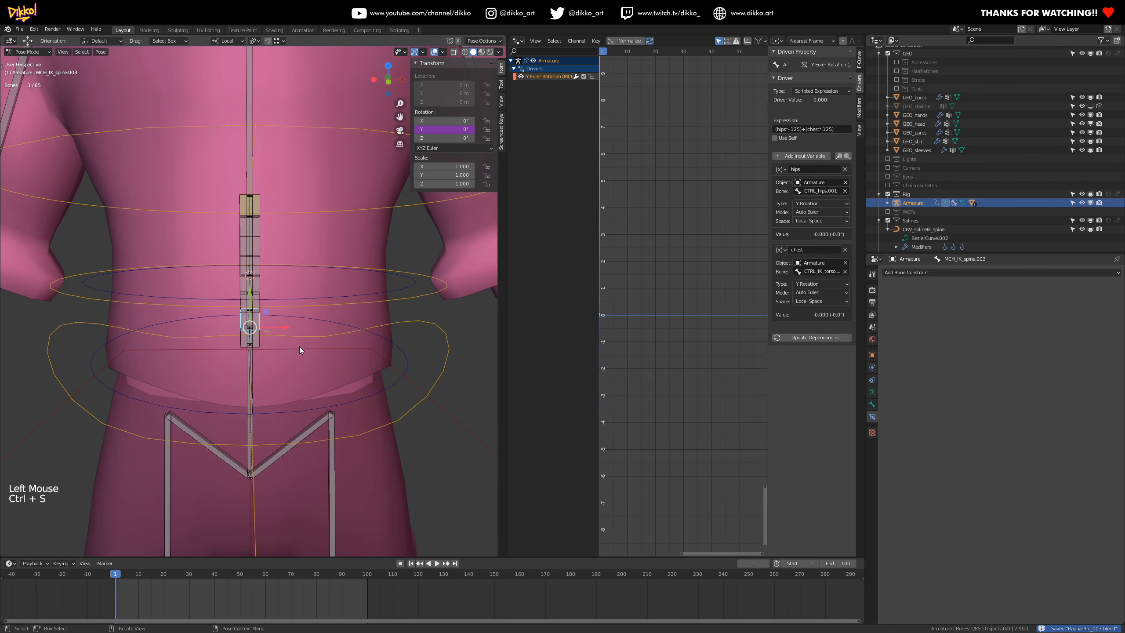
- Copy the Y rotation driver of MCH_IK_spine.003 and paste it onto the Y rotation of MCH_IK_spine.004
{"action": "scroll", "coordinate": [288, 343], "scroll_direction": "up", "scroll_amount": 2}
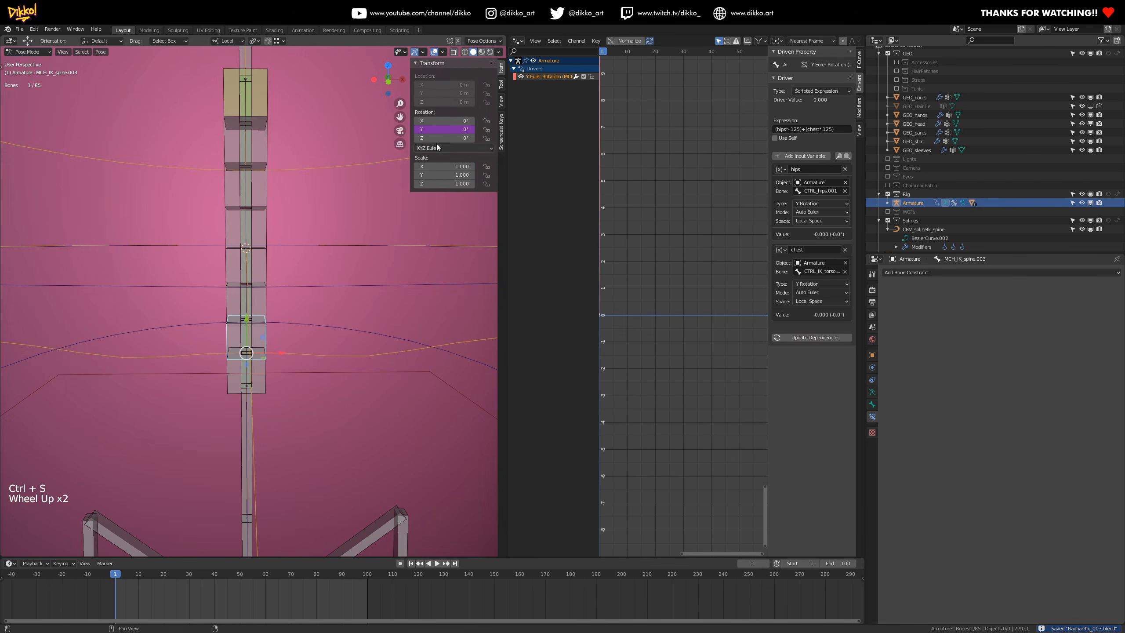
{"action": "left_click", "coordinate": [262, 306]}
{"action": "left_click", "coordinate": [260, 341]}
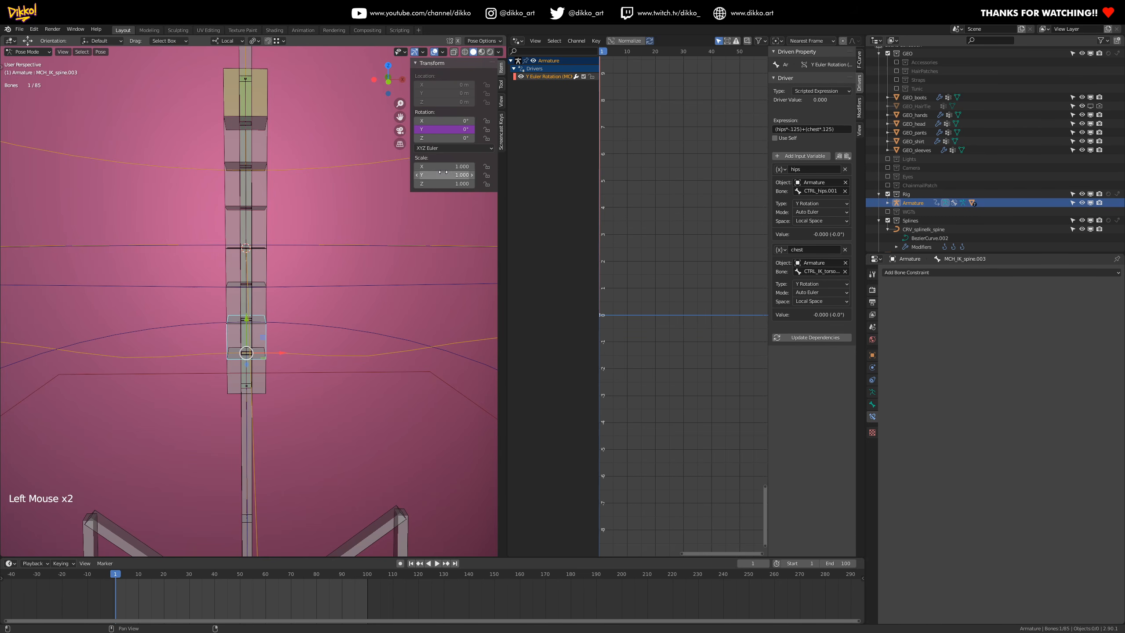
{"action": "right_click", "coordinate": [449, 122]}
{"action": "right_click", "coordinate": [450, 130]}
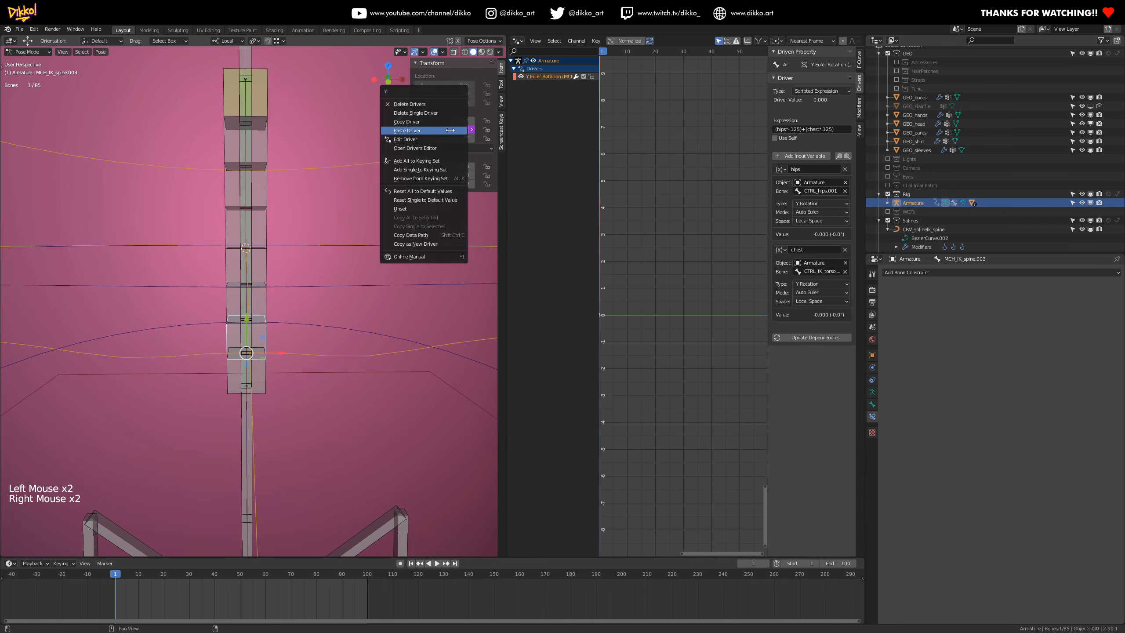
{"action": "left_click", "coordinate": [264, 299]}
{"action": "right_click", "coordinate": [443, 129]}
- Paste the copied driver onto the Y rotation of MCH_IK_spine.005 and MCH_IK_spine.006, then save the file
{"action": "left_click", "coordinate": [266, 265]}
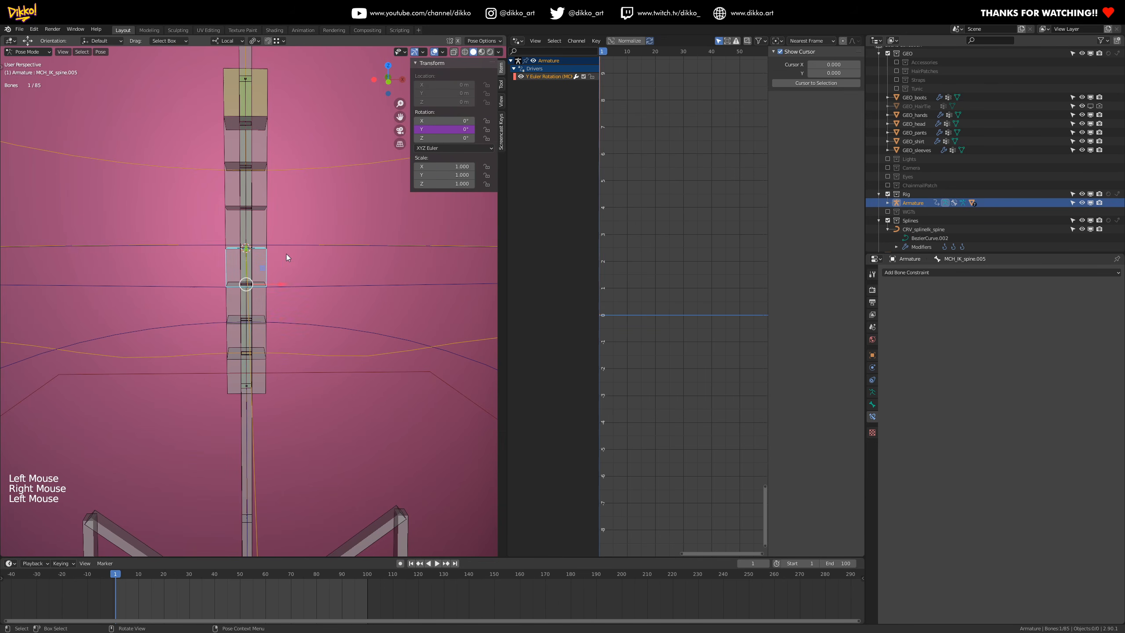
{"action": "right_click", "coordinate": [443, 129]}
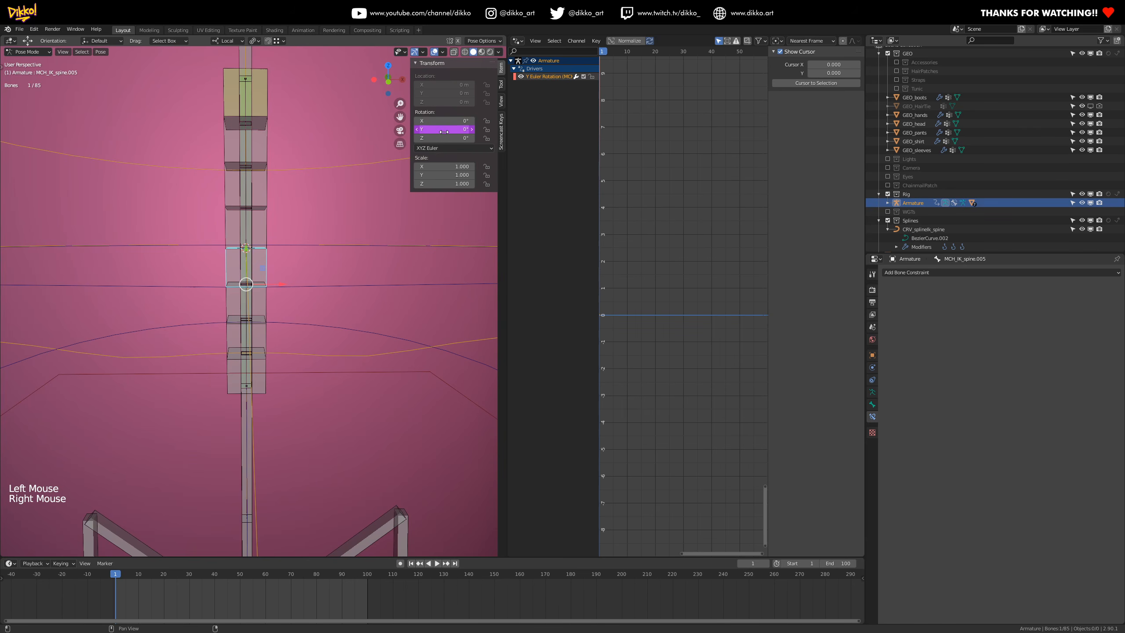
{"action": "left_click", "coordinate": [529, 78]}
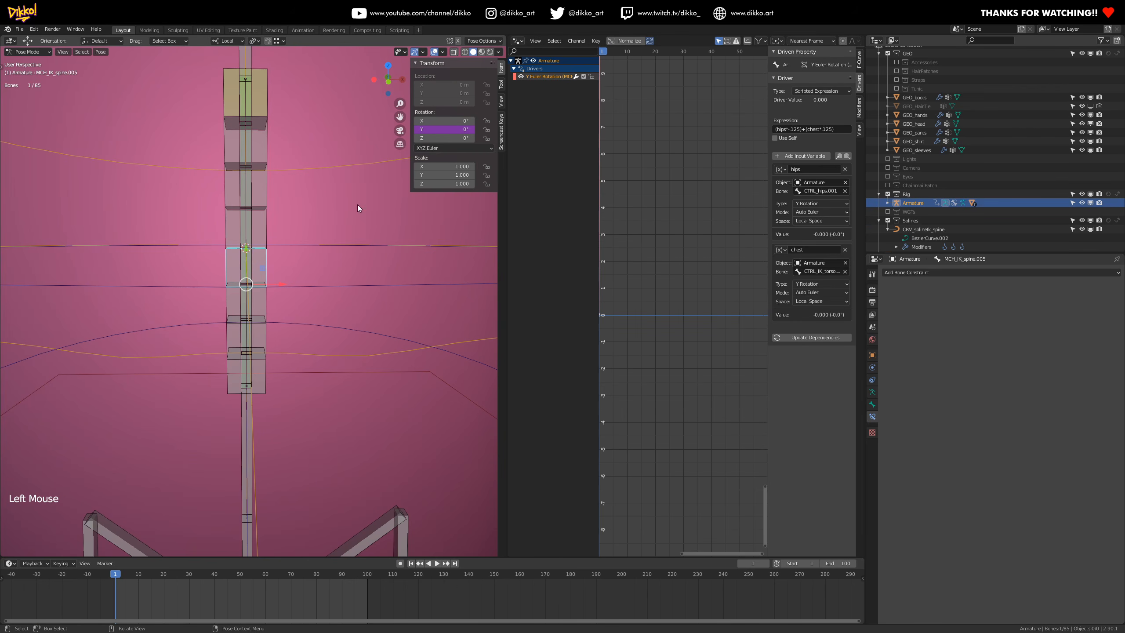
{"action": "left_click", "coordinate": [266, 230]}
{"action": "right_click", "coordinate": [443, 129]}
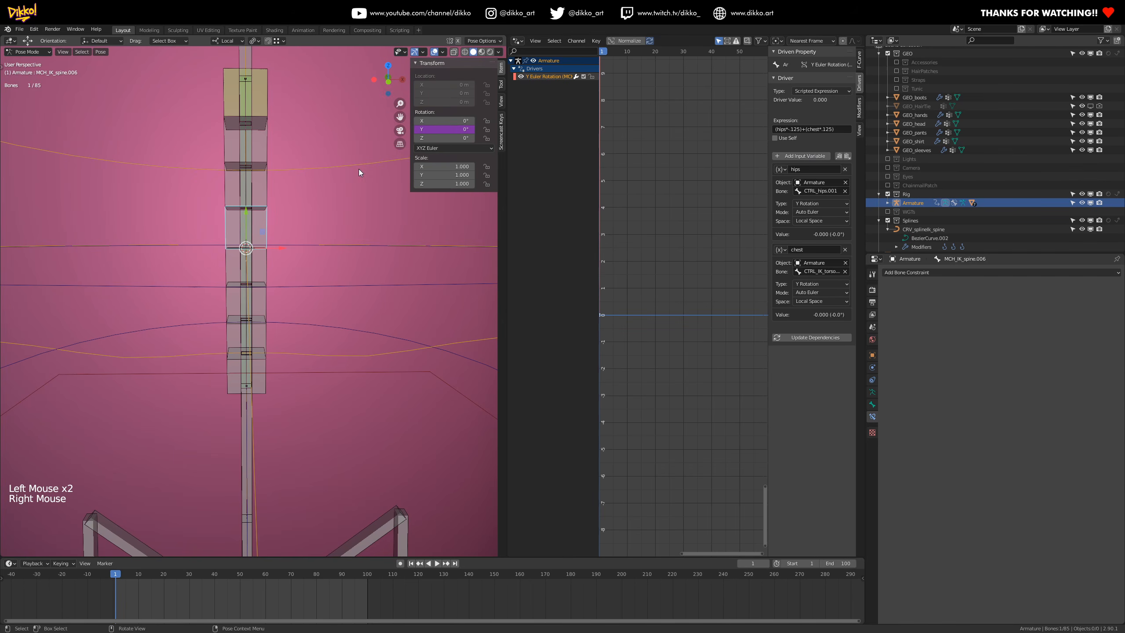
{"action": "key", "text": "ctrl+s"}
- Paste the copied driver onto the Y rotation of MCH_IK_spine.007, .008 and .009, then save the file
{"action": "left_click", "coordinate": [265, 188]}
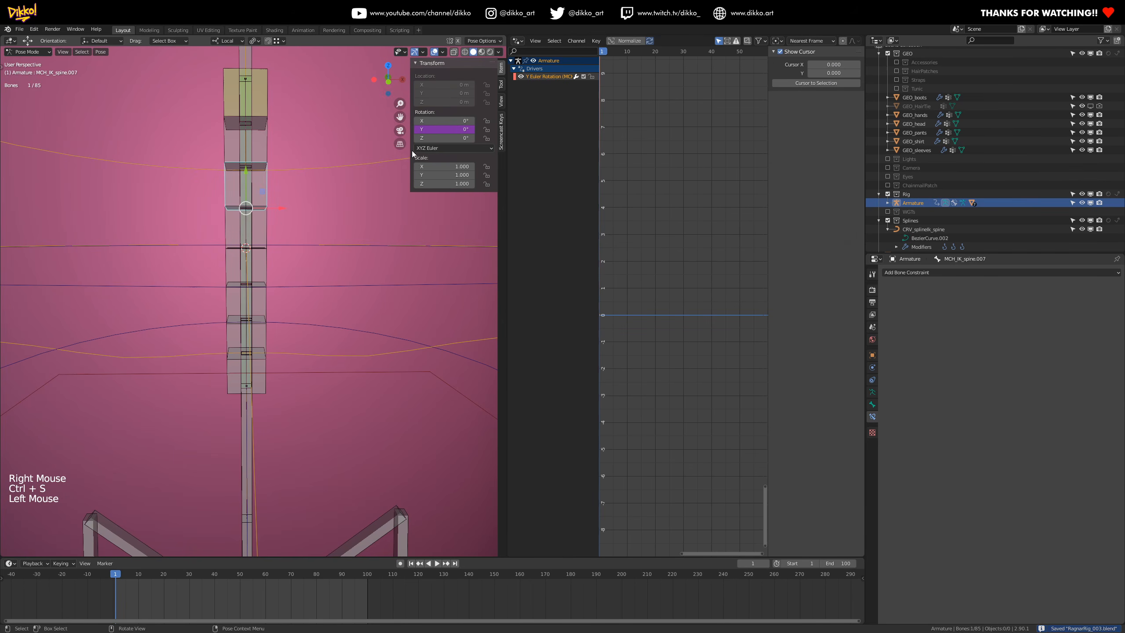
{"action": "right_click", "coordinate": [437, 129]}
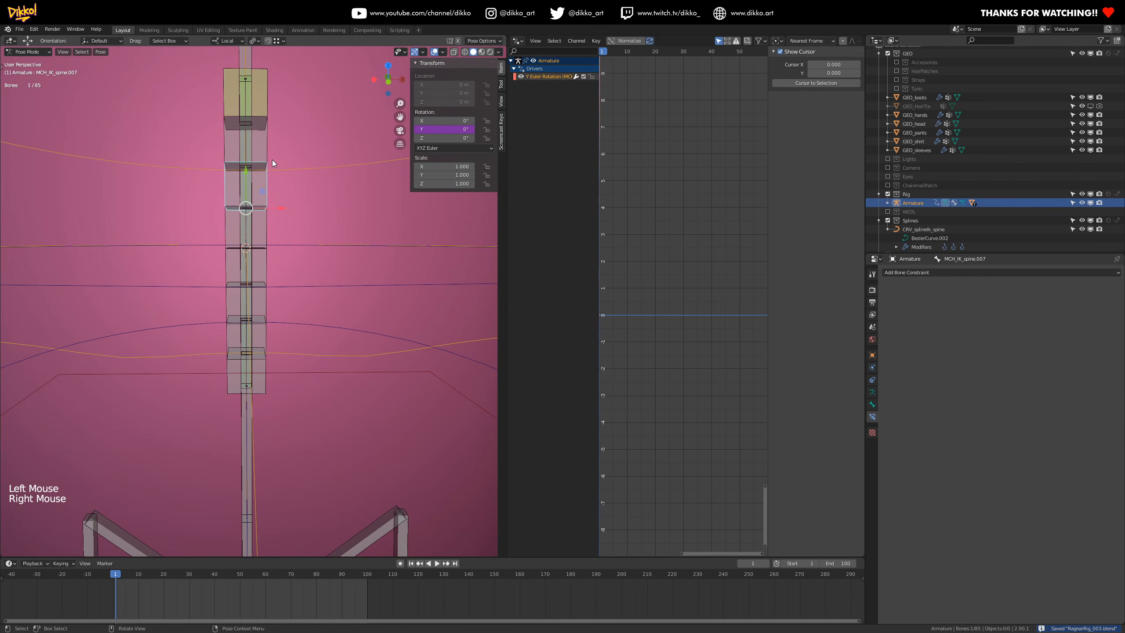
{"action": "left_click", "coordinate": [265, 146]}
{"action": "right_click", "coordinate": [441, 129]}
{"action": "right_click", "coordinate": [266, 100]}
{"action": "left_click", "coordinate": [264, 96]}
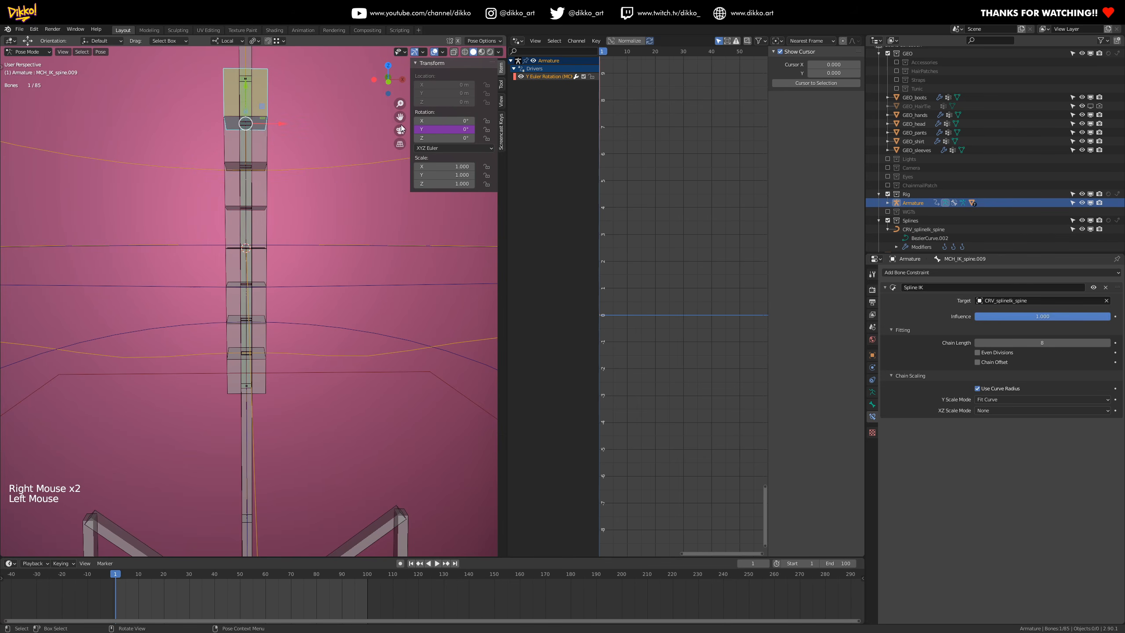
{"action": "right_click", "coordinate": [443, 131]}
{"action": "scroll", "coordinate": [327, 282], "scroll_direction": "down", "scroll_amount": 3}
{"action": "key", "text": "ctrl+s"}
- Try changing the Y rotation of the chest control CTRL_IK_torso.003 and undo the change
{"action": "left_click", "coordinate": [395, 226]}
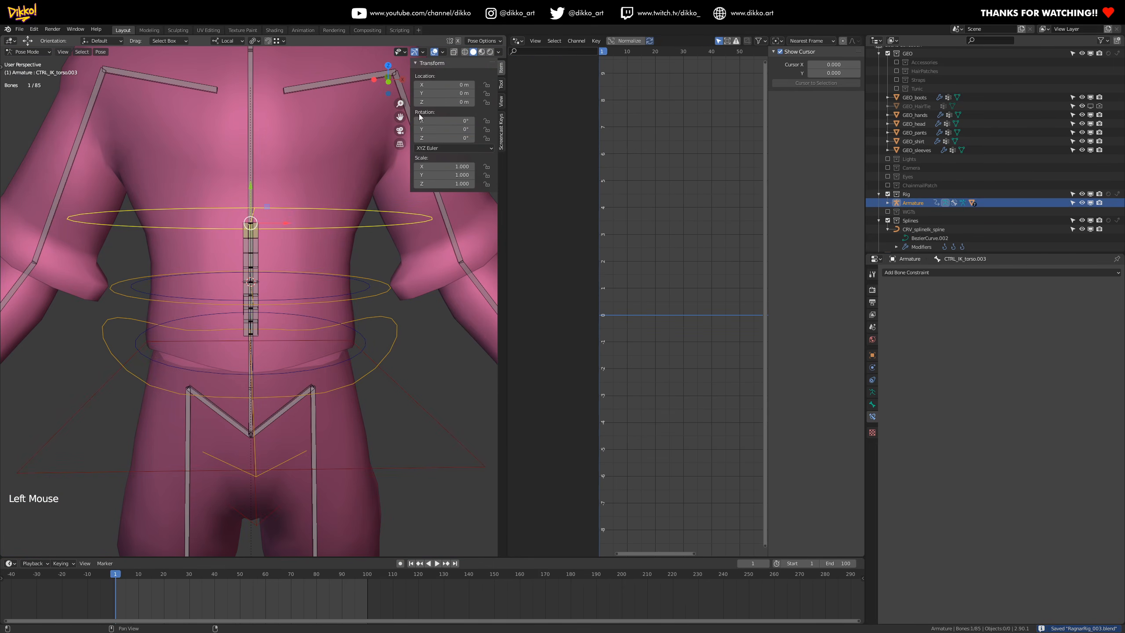
{"action": "mouse_move", "coordinate": [444, 129]}
{"action": "left_mouse_down"}
{"action": "mouse_move", "coordinate": [480, 129]}
{"action": "mouse_move", "coordinate": [434, 129]}
{"action": "left_mouse_up"}
{"action": "key", "text": "ctrl+z"}
- Test moving the chest control CTRL_IK_torso.003 and twisting it around Y, then clear its rotation and location
{"action": "scroll", "coordinate": [276, 323], "scroll_direction": "down", "scroll_amount": 2}
{"action": "key", "text": "g"}
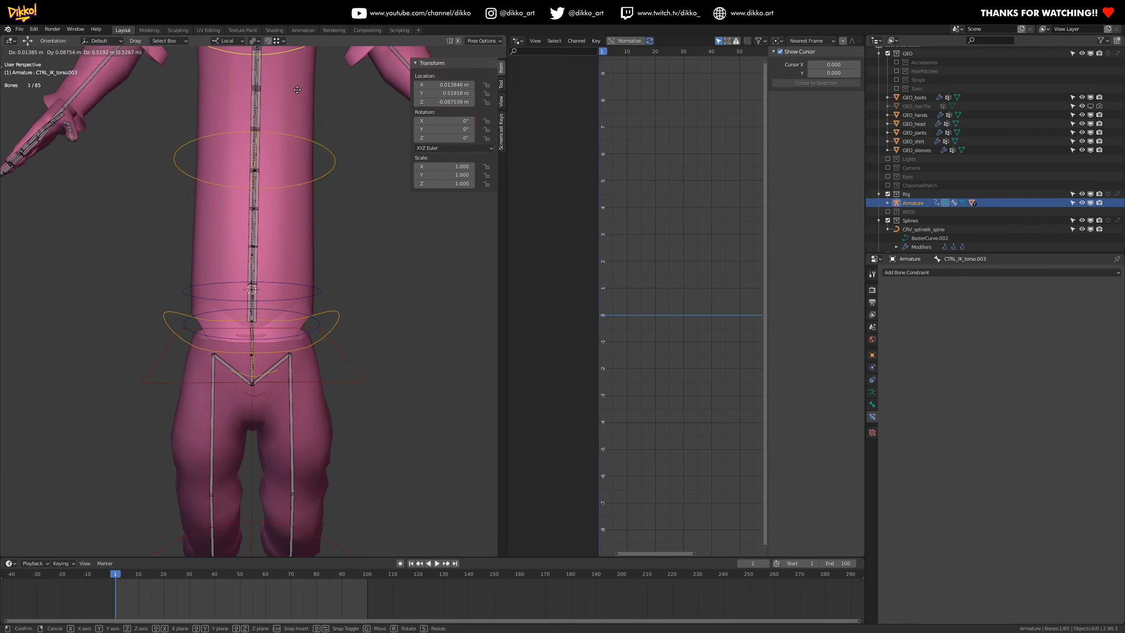
{"action": "left_click", "coordinate": [283, 293]}
{"action": "mouse_move", "coordinate": [444, 129]}
{"action": "left_mouse_down"}
{"action": "mouse_move", "coordinate": [491, 129]}
{"action": "mouse_move", "coordinate": [443, 129]}
{"action": "left_mouse_up"}
{"action": "left_click", "coordinate": [443, 138]}
{"action": "left_click", "coordinate": [450, 124]}
{"action": "left_click", "coordinate": [448, 129]}
{"action": "type", "text": "0"}
{"action": "key", "text": "Return"}
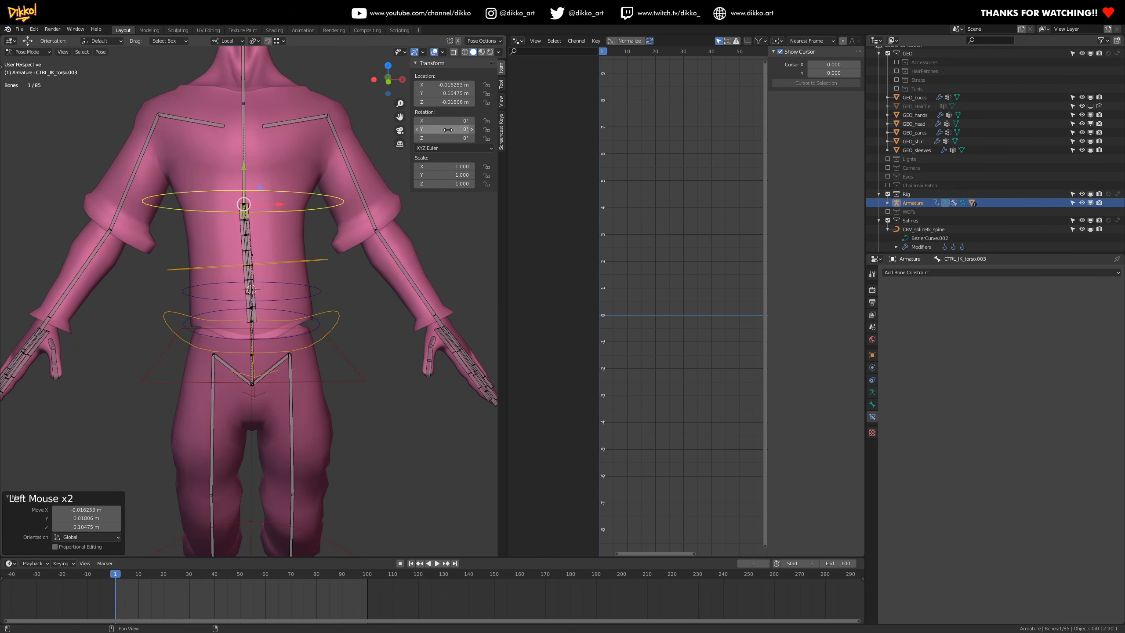
{"action": "key", "text": "alt+r"}
{"action": "key", "text": "alt+g"}
- Try bending the torso around local X by rotating CTRL_FK_torso.001 about -30° and CTRL_FK_torso.002 about -32°
{"action": "scroll", "coordinate": [334, 317], "scroll_direction": "up", "scroll_amount": 1}
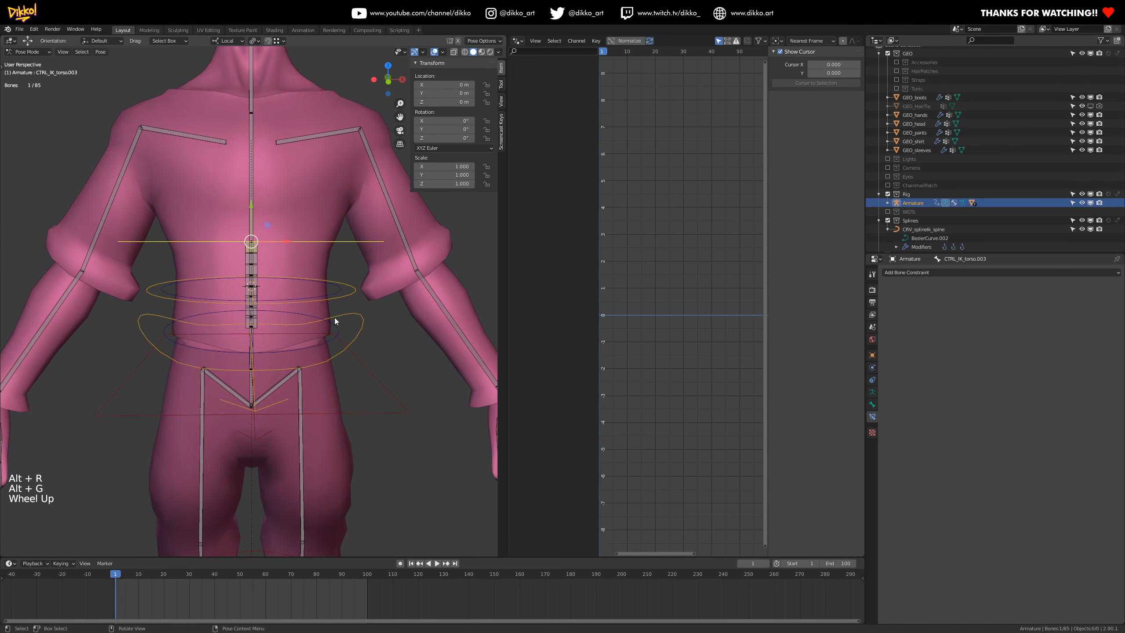
{"action": "left_click", "coordinate": [309, 348]}
{"action": "middle_click_drag", "start_coordinate": [309, 349], "coordinate": [287, 366]}
{"action": "key", "text": "r"}
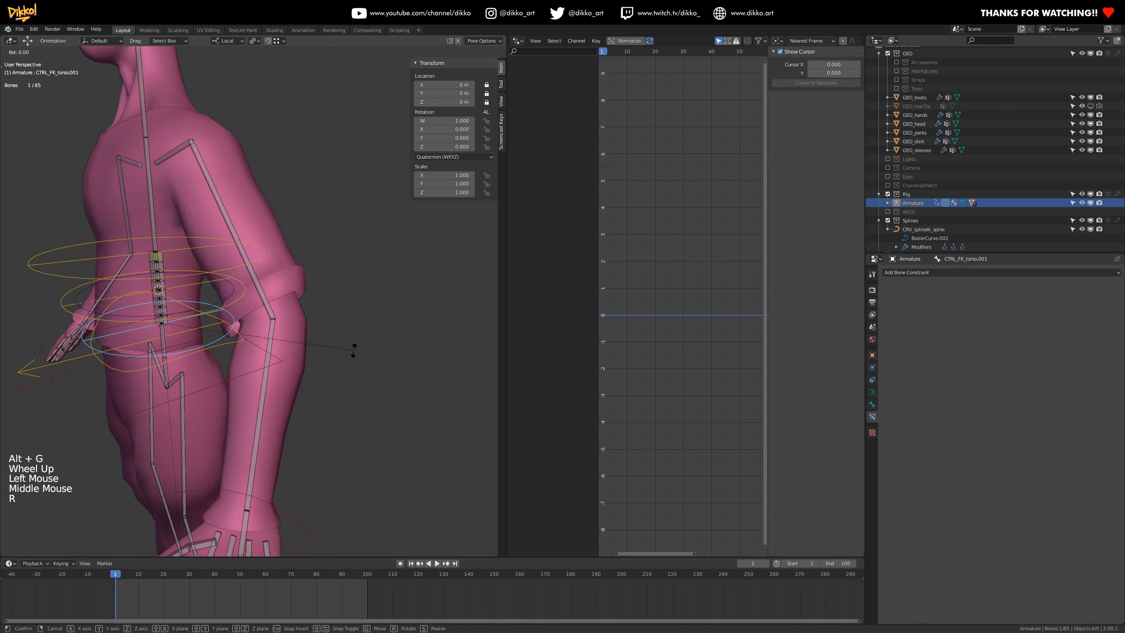
{"action": "left_click", "coordinate": [293, 427]}
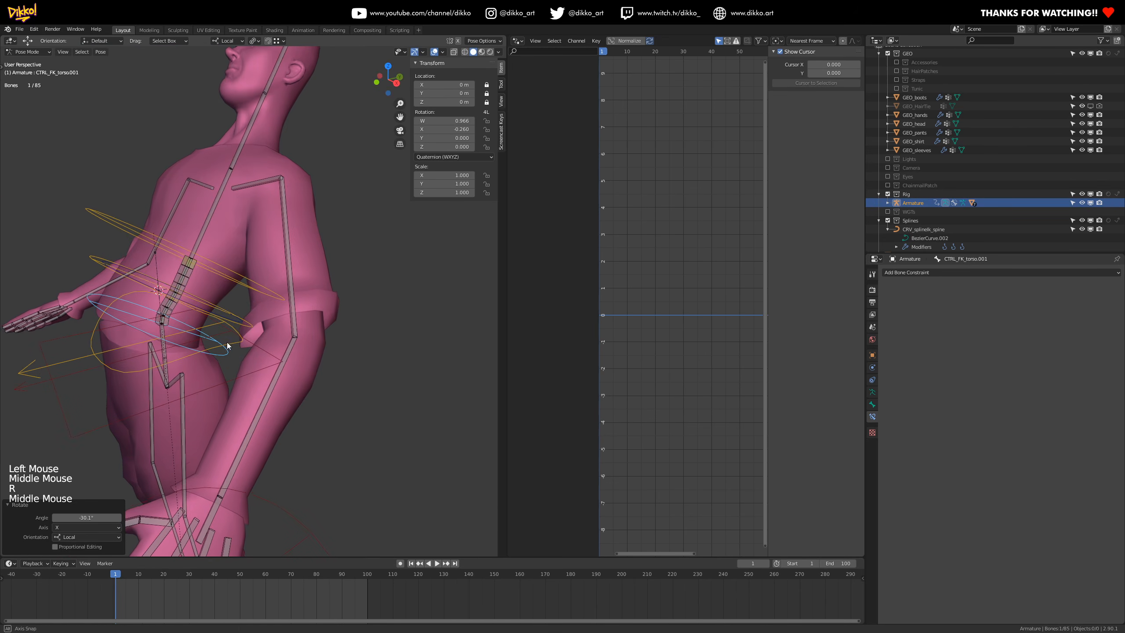
{"action": "left_click", "coordinate": [232, 317]}
{"action": "key", "text": "r"}
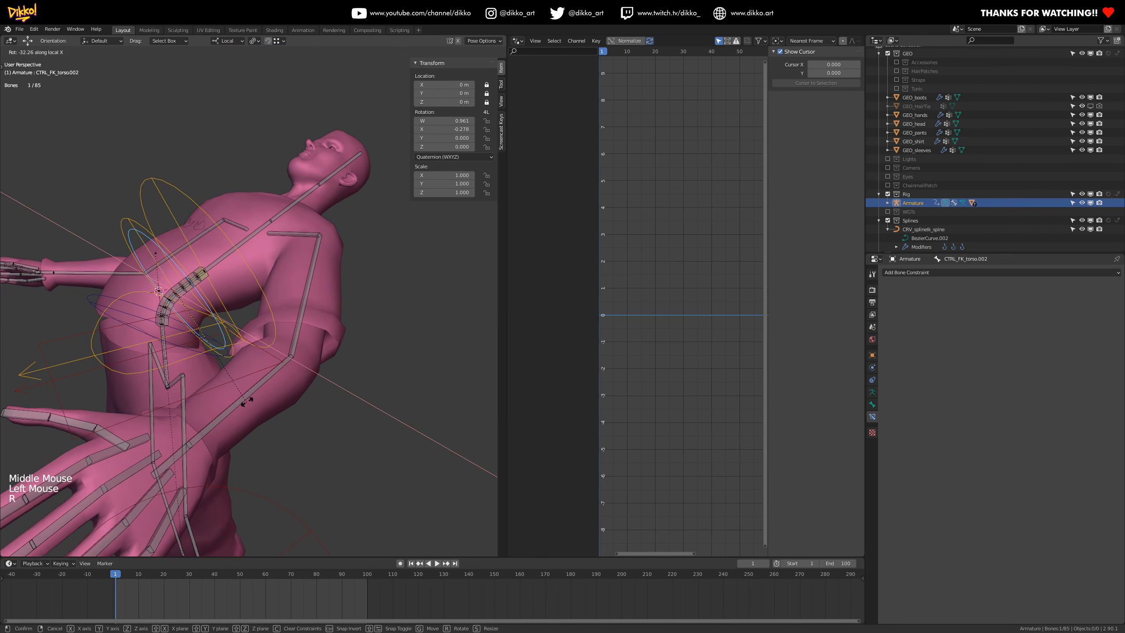
{"action": "left_click", "coordinate": [249, 401]}
- Clear the rotation of both FK torso controls, CTRL_FK_torso.001 and CTRL_FK_torso.002
{"action": "middle_click_drag", "start_coordinate": [250, 400], "coordinate": [289, 363]}
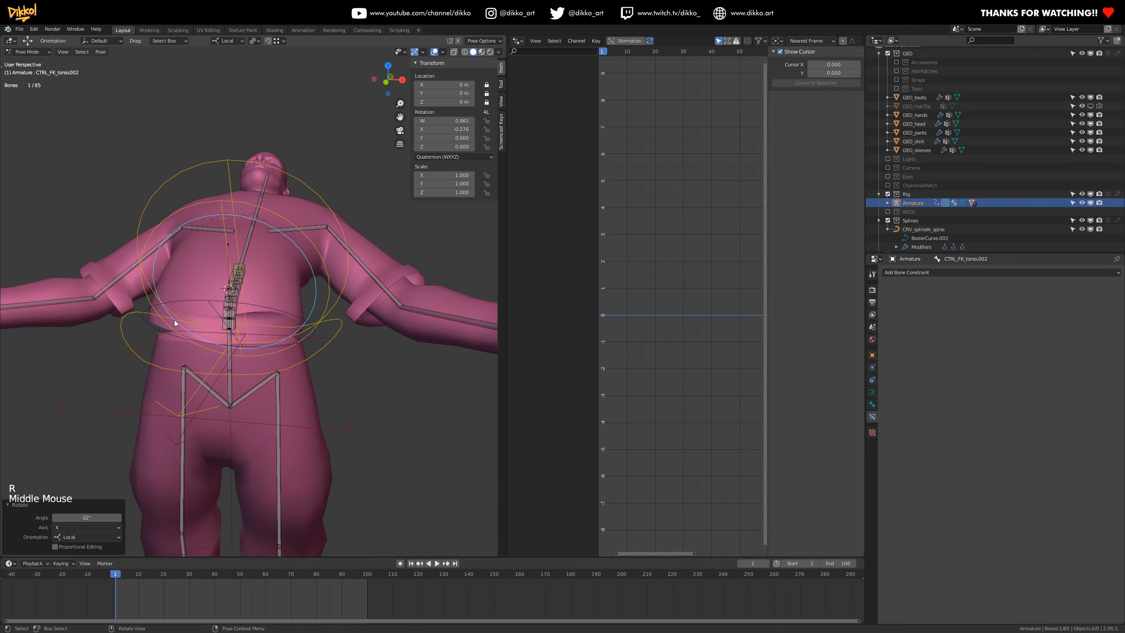
{"action": "left_click", "coordinate": [191, 303], "text": "shift"}
{"action": "key", "text": "alt+r"}
{"action": "middle_click_drag", "start_coordinate": [244, 297], "coordinate": [388, 325]}
{"action": "left_click", "coordinate": [316, 363]}
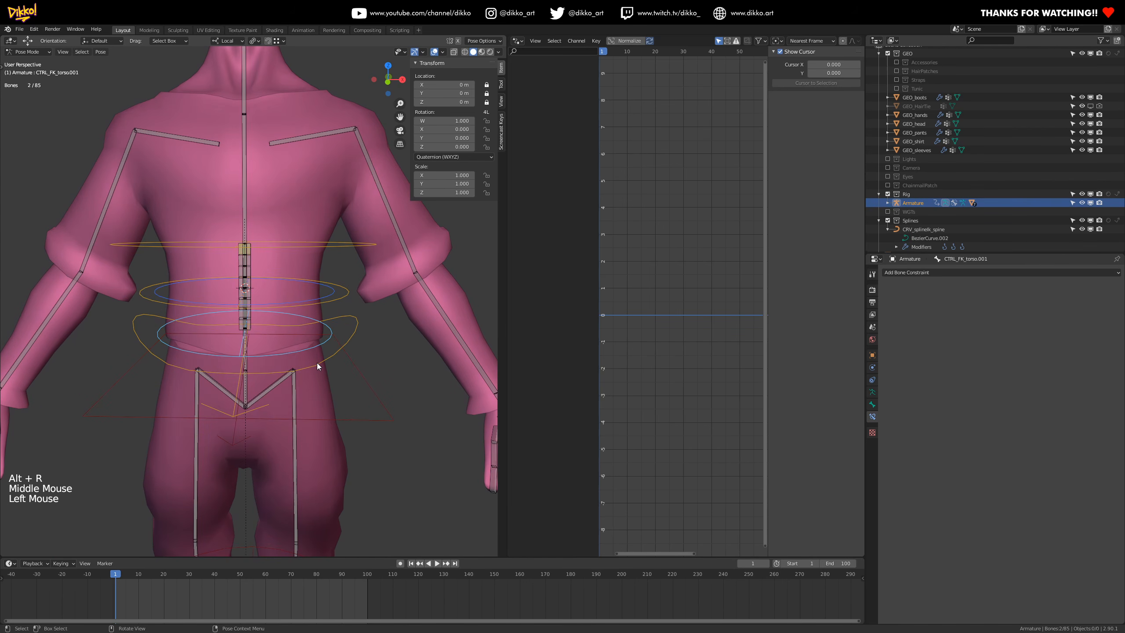
- Try twisting the hips control CTRL_hips.001 around global Z and undo the rotation
{"action": "key", "text": "r"}
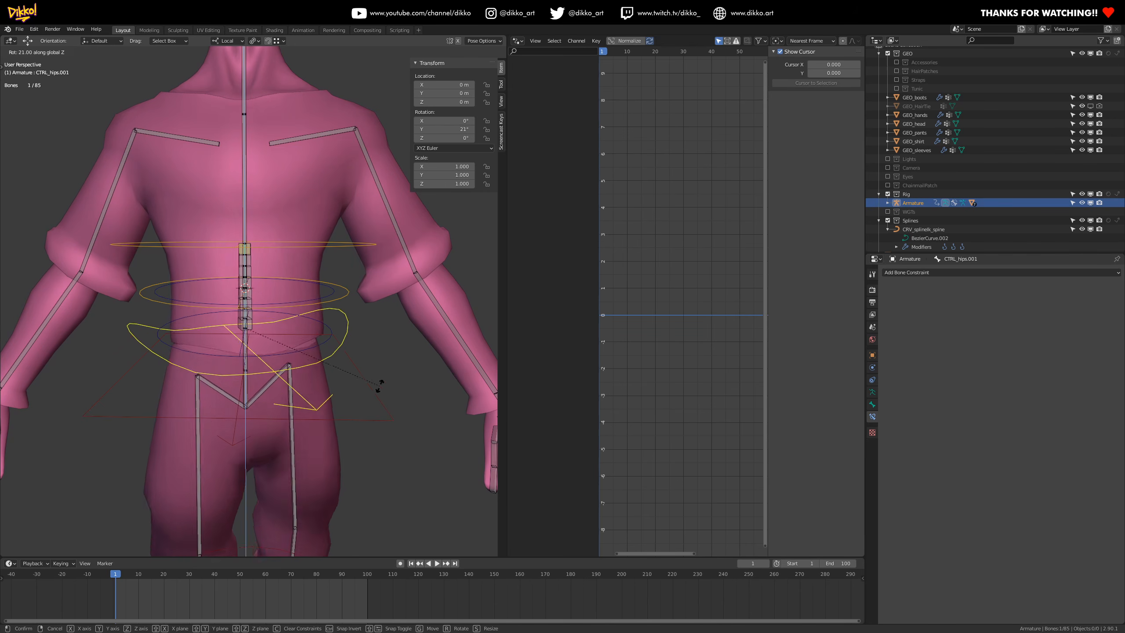
{"action": "key", "text": "ctrl+z"}
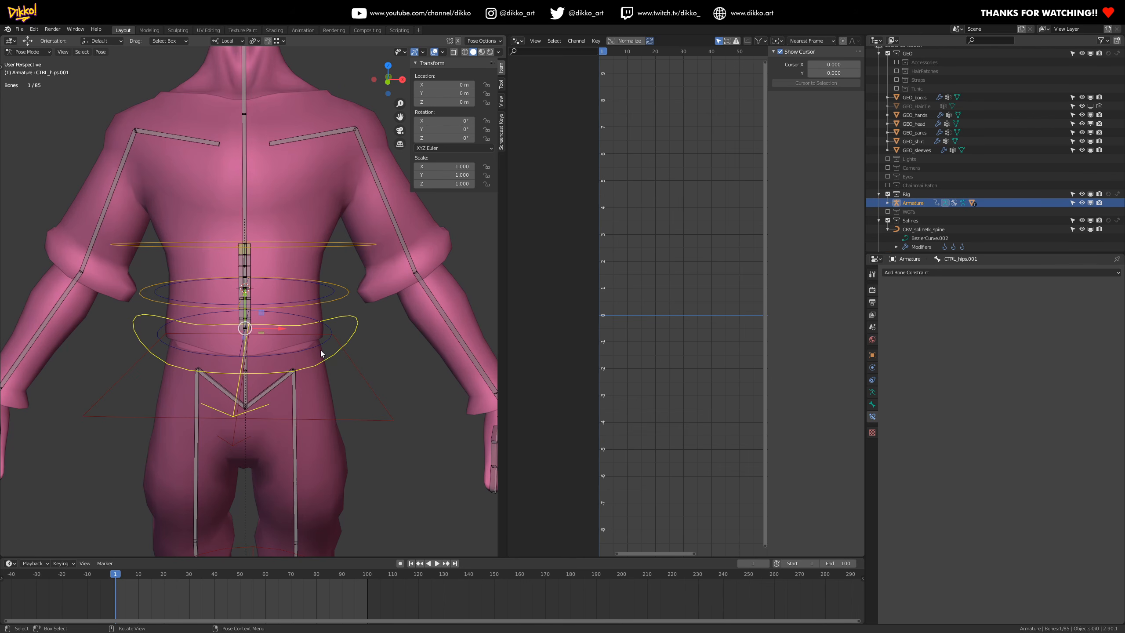
{"action": "middle_click_drag", "start_coordinate": [320, 351], "coordinate": [266, 315]}
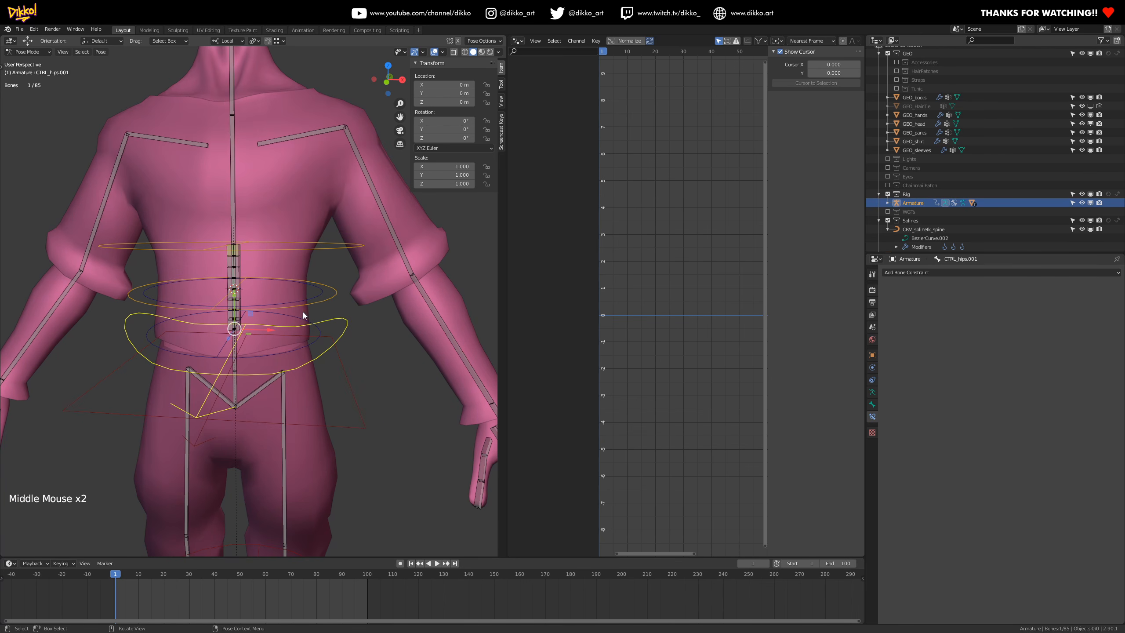
- Select the FK control CTRL_FK_torso.002 and save the file
{"action": "left_click", "coordinate": [316, 299]}
{"action": "middle_click_drag", "start_coordinate": [308, 307], "coordinate": [314, 328]}
{"action": "scroll", "coordinate": [288, 347], "scroll_direction": "up", "scroll_amount": 3}
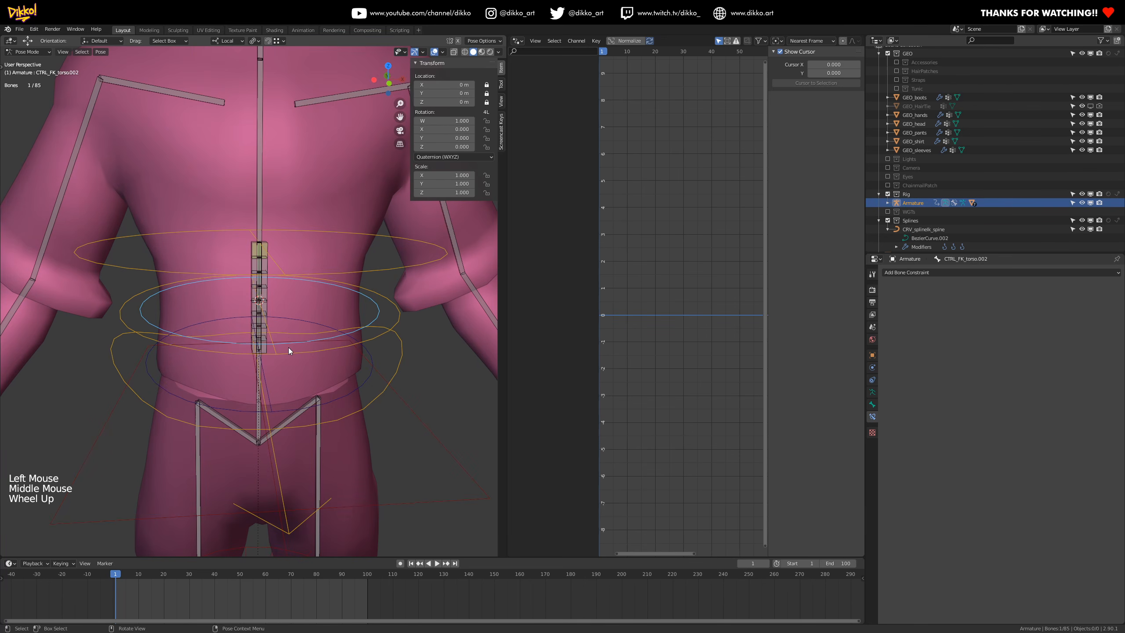
{"action": "key", "text": "ctrl+s"}
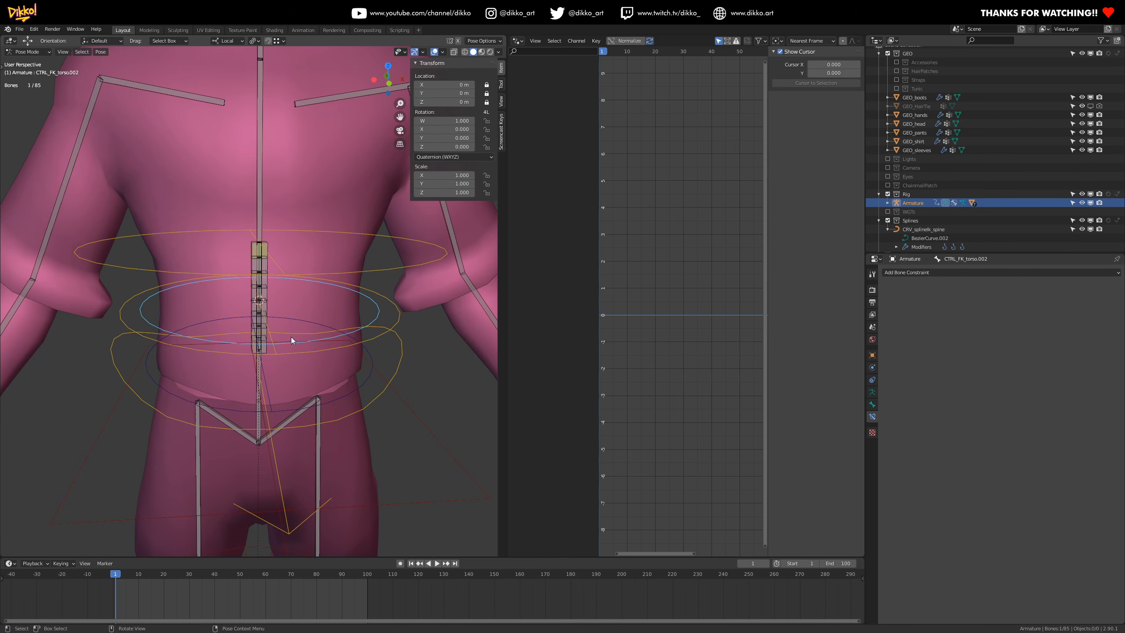
- Try twisting CTRL_FK_torso.002 about -27.5° around global Z, undo it, and inspect the Y rotation driver on MCH_IK_spine.006
{"action": "scroll", "coordinate": [244, 349], "scroll_direction": "up", "scroll_amount": 2}
{"action": "key", "text": "r"}
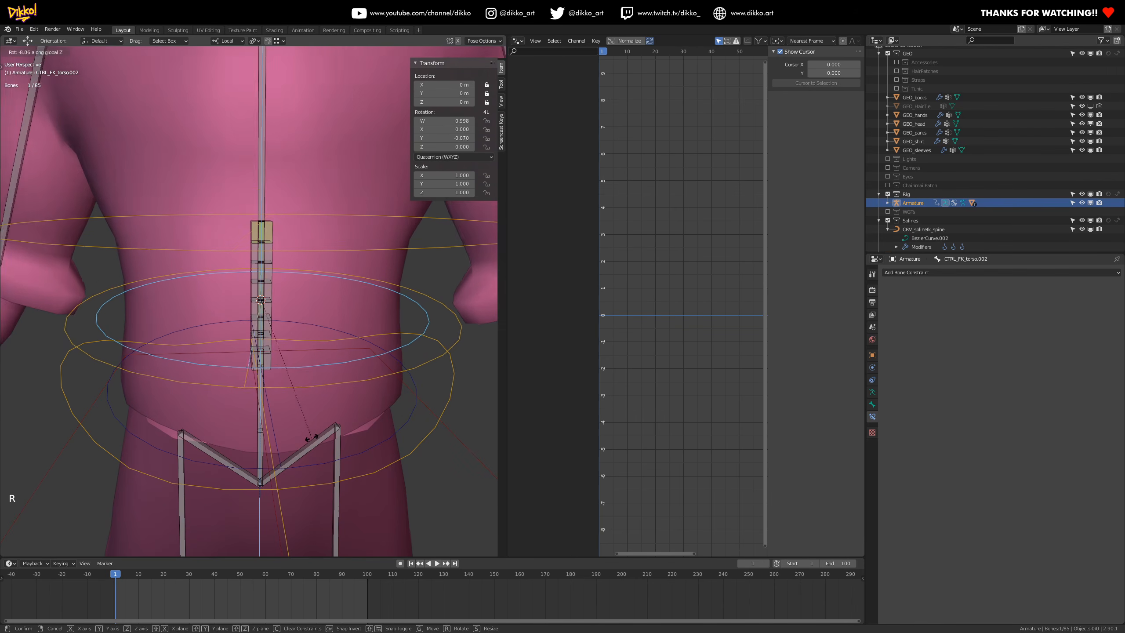
{"action": "left_click", "coordinate": [262, 451]}
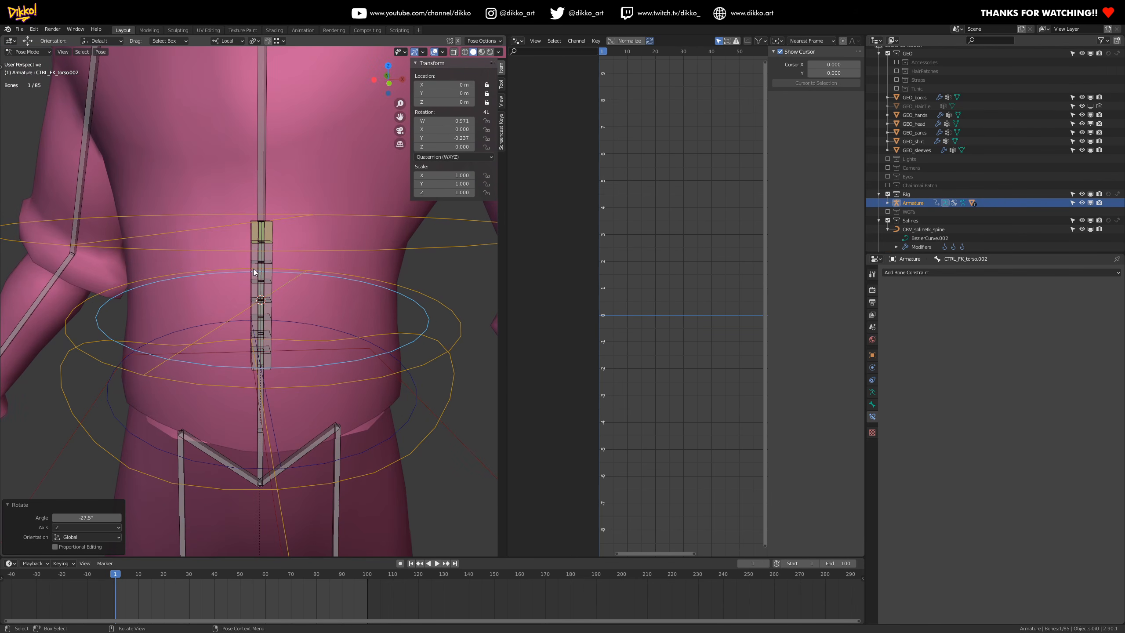
{"action": "key", "text": "ctrl+z"}
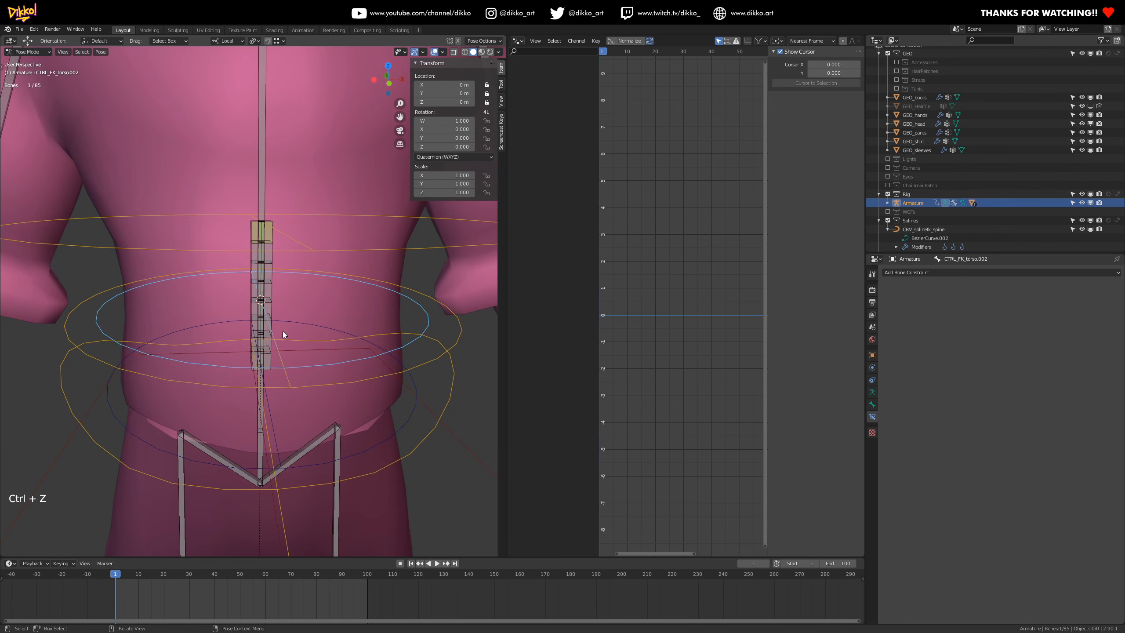
{"action": "left_click", "coordinate": [269, 291]}
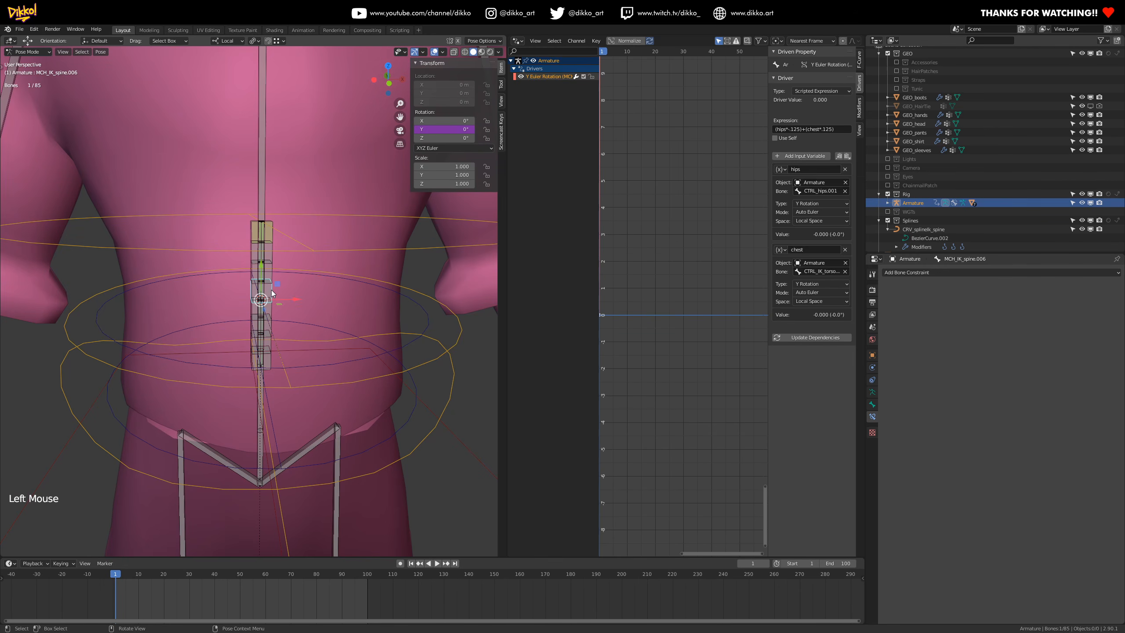
{"action": "left_click", "coordinate": [98, 323]}
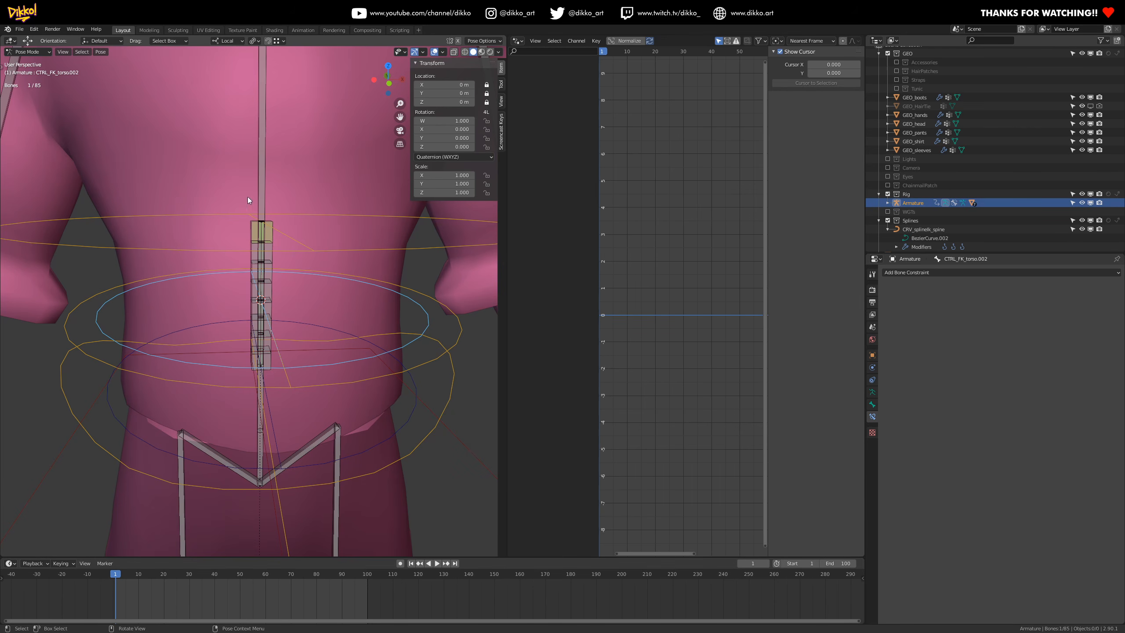
- Try twisting CTRL_FK_torso.001 around global Z and undo the rotation
{"action": "left_click", "coordinate": [139, 446]}
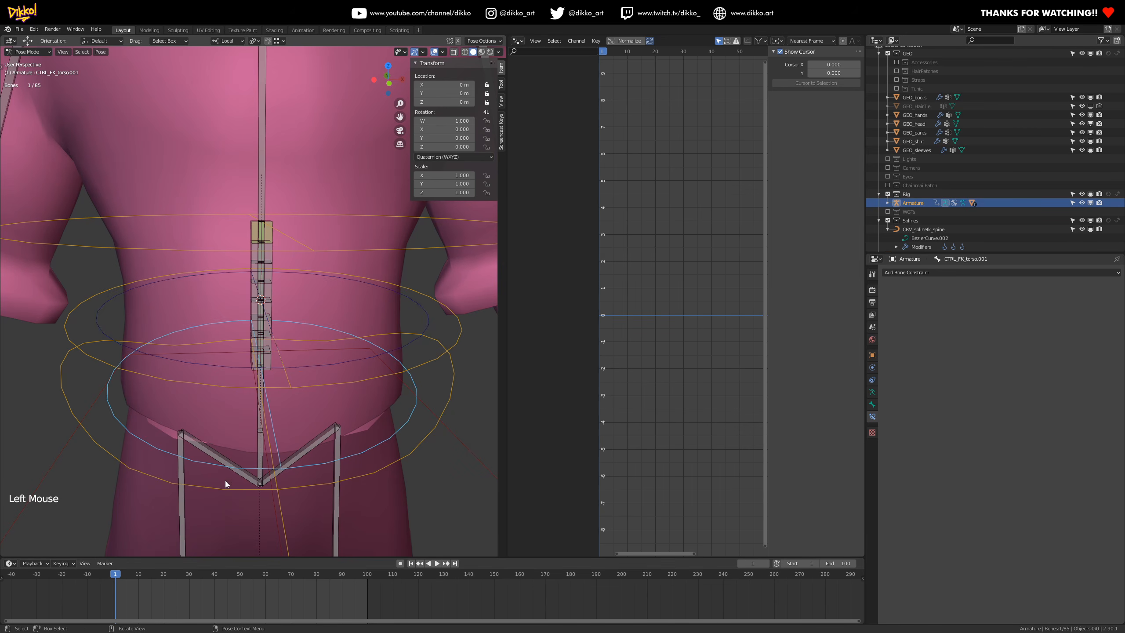
{"action": "key", "text": "r"}
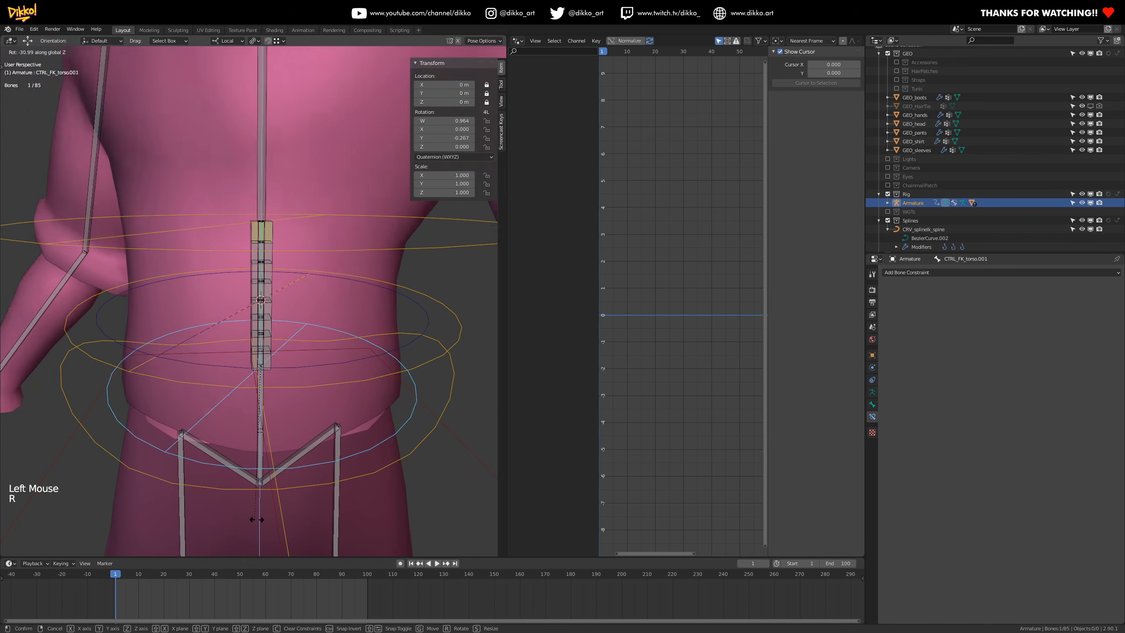
{"action": "left_click", "coordinate": [274, 514]}
{"action": "key", "text": "ctrl+z"}
{"action": "middle_click_drag", "start_coordinate": [274, 375], "coordinate": [269, 340]}
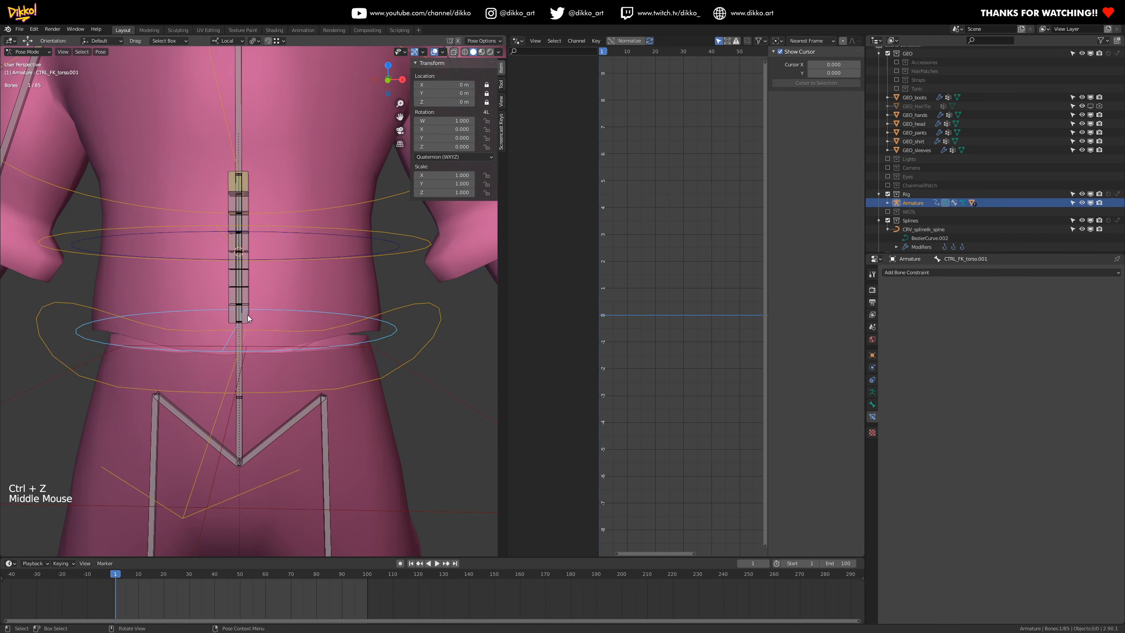
- Parent the lowest MCH_IK_spine bone to CTRL_FK_torso.001 in Edit Mode and return to Pose Mode
{"action": "left_click", "coordinate": [247, 317]}
{"action": "left_click", "coordinate": [281, 351], "text": "shift"}
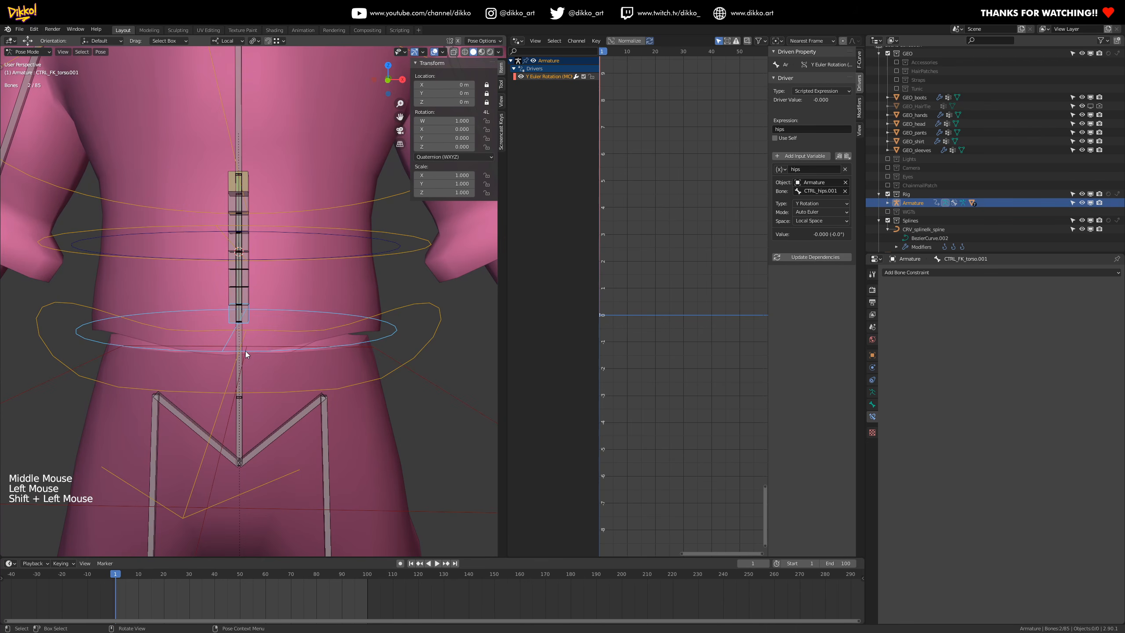
{"action": "key", "text": "Tab"}
{"action": "key", "text": "ctrl+p"}
{"action": "left_click", "coordinate": [283, 383]}
{"action": "key", "text": "Tab"}
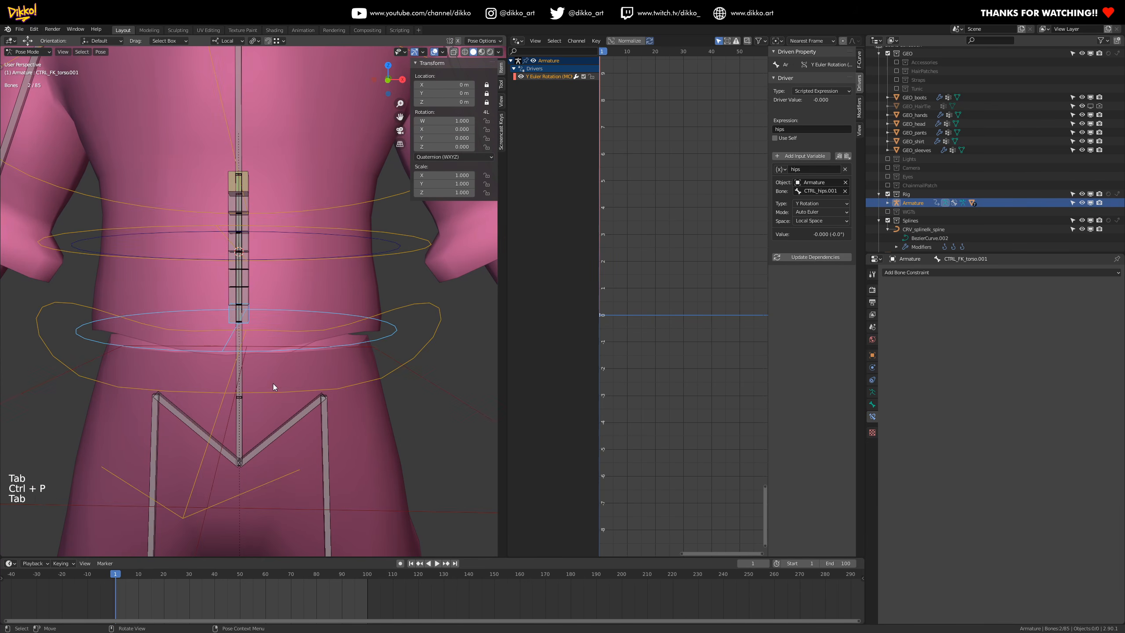
- Test the new parenting by twisting CTRL_FK_torso.001 about -39° around global Z
{"action": "left_click", "coordinate": [264, 352]}
{"action": "middle_click_drag", "start_coordinate": [264, 352], "coordinate": [331, 406]}
{"action": "key", "text": "r"}
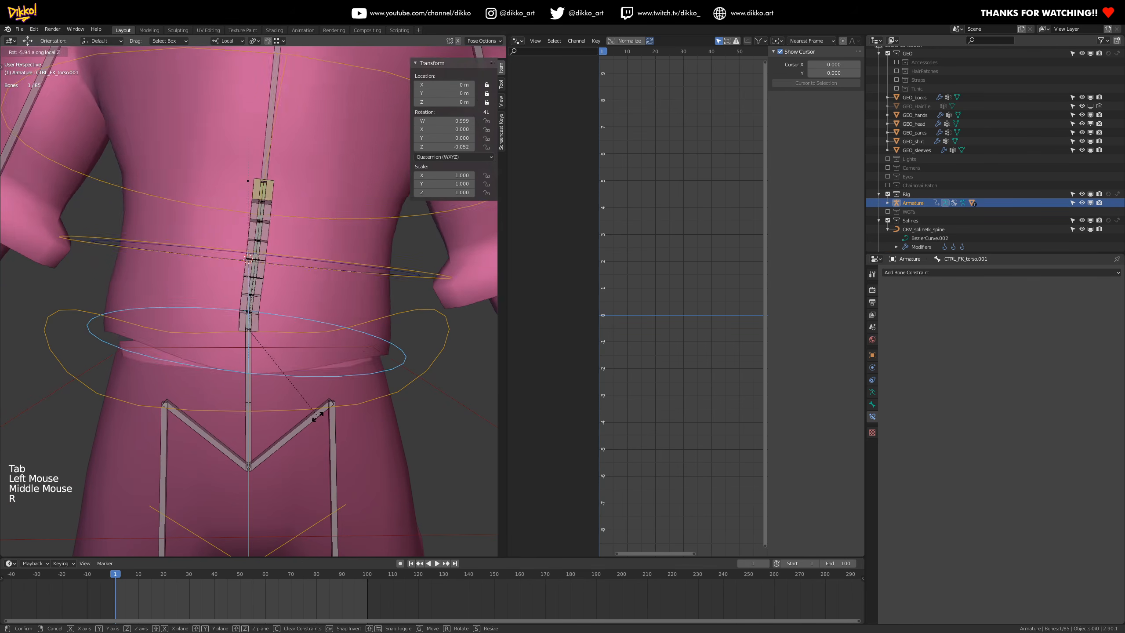
{"action": "key", "text": "z"}
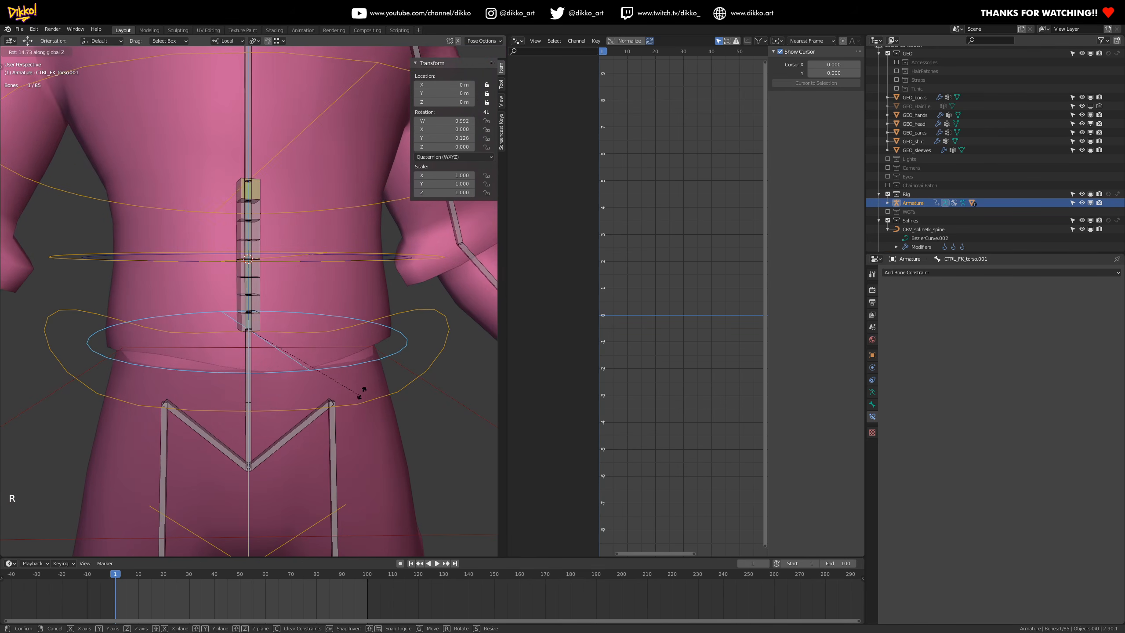
{"action": "left_click", "coordinate": [314, 407]}
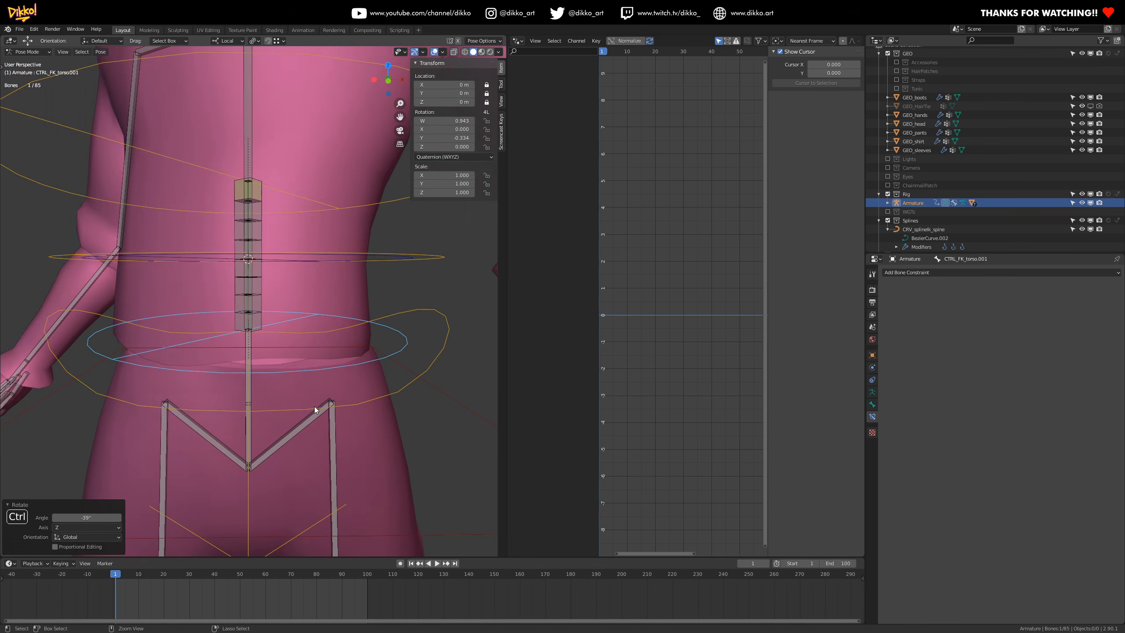
- Try twisting CTRL_hips.001 around global Z against the newly parented spine and undo the rotation
{"action": "left_click", "coordinate": [392, 400]}
{"action": "key", "text": "r"}
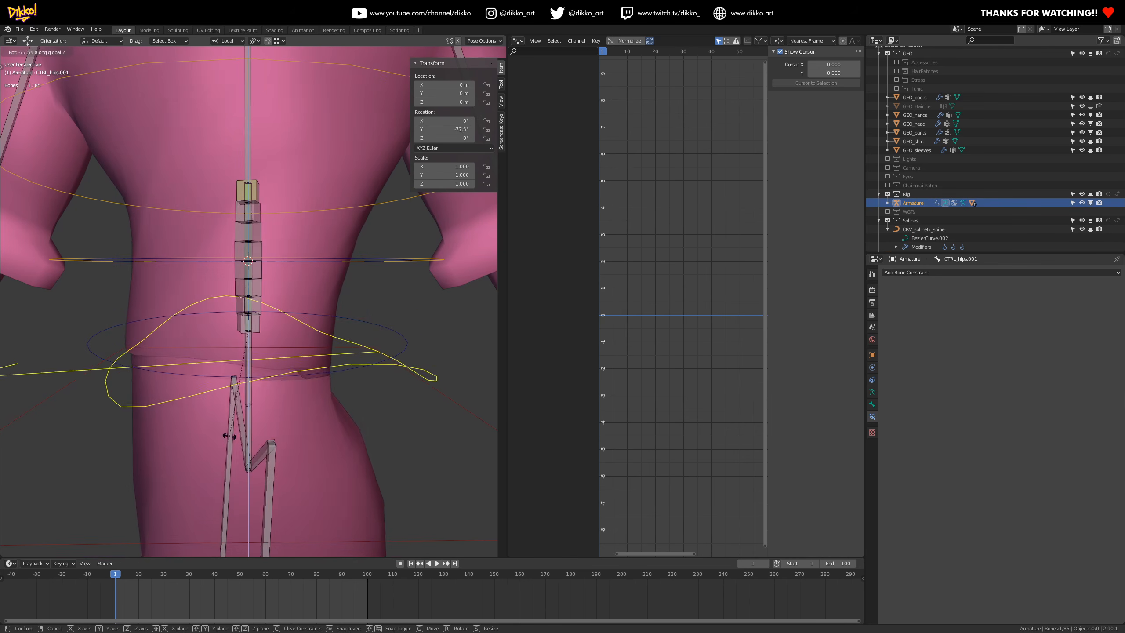
{"action": "left_click", "coordinate": [281, 443]}
{"action": "key", "text": "ctrl+z"}
{"action": "middle_click_drag", "start_coordinate": [295, 422], "coordinate": [319, 327]}
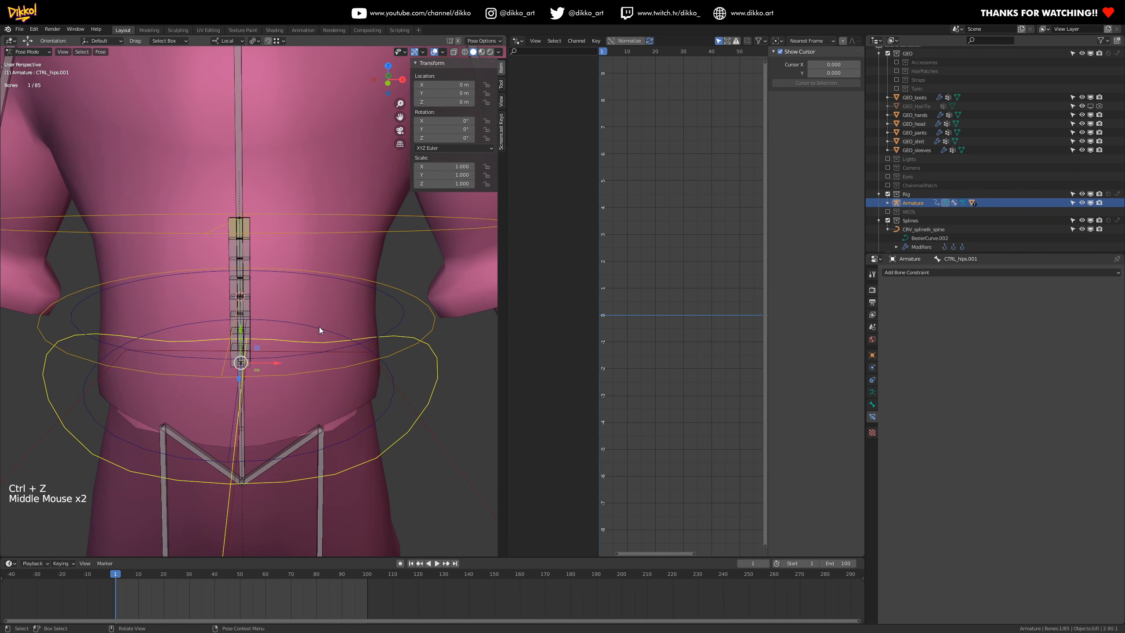
- Try a free trackball rotation of the chest control CTRL_IK_torso.003 and undo it
{"action": "left_click", "coordinate": [421, 213]}
{"action": "key", "text": "r"}
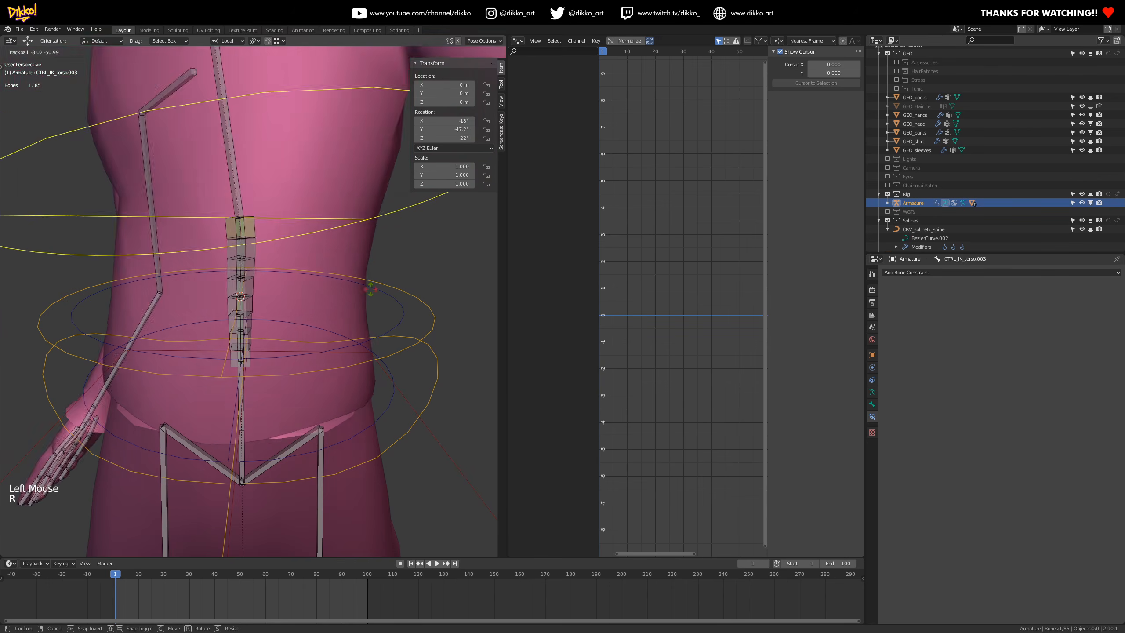
{"action": "left_click", "coordinate": [449, 298]}
{"action": "key", "text": "ctrl+z"}
- Try rotating the middle FK control CTRL_FK_torso.002 and undo the change
{"action": "left_click", "coordinate": [401, 318]}
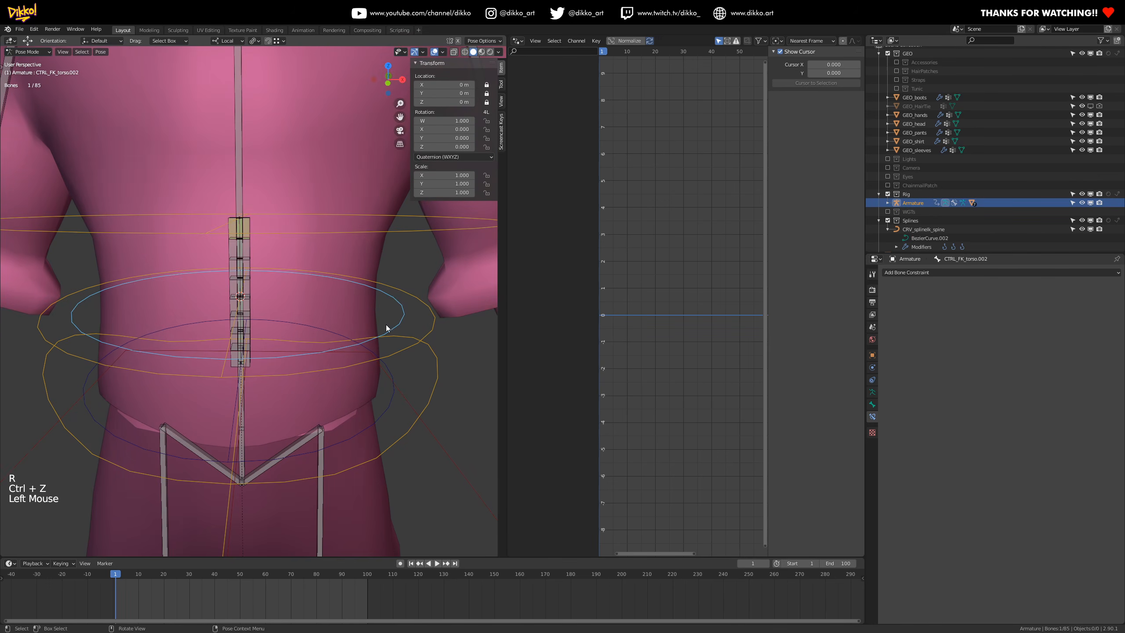
{"action": "key", "text": "r"}
{"action": "left_click", "coordinate": [306, 360]}
{"action": "key", "text": "ctrl+z"}
{"action": "middle_click_drag", "start_coordinate": [303, 331], "coordinate": [331, 340]}
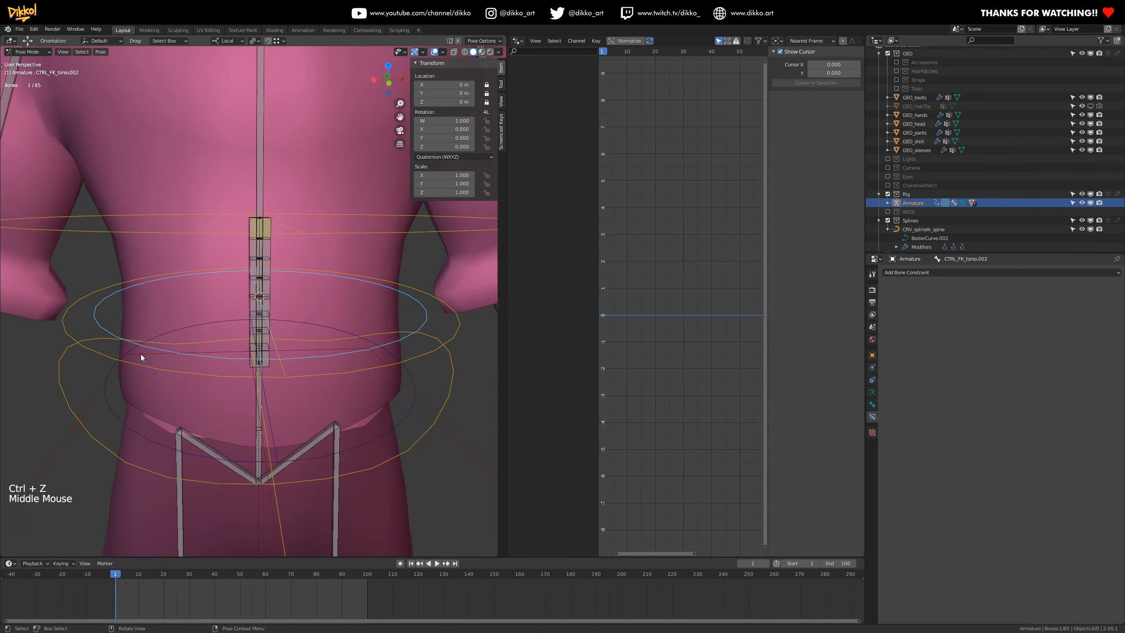
- Add a Copy Rotation constraint to MCH_IK_spine.006 with CTRL_FK_torso.002 as its target bone
{"action": "left_click", "coordinate": [95, 324]}
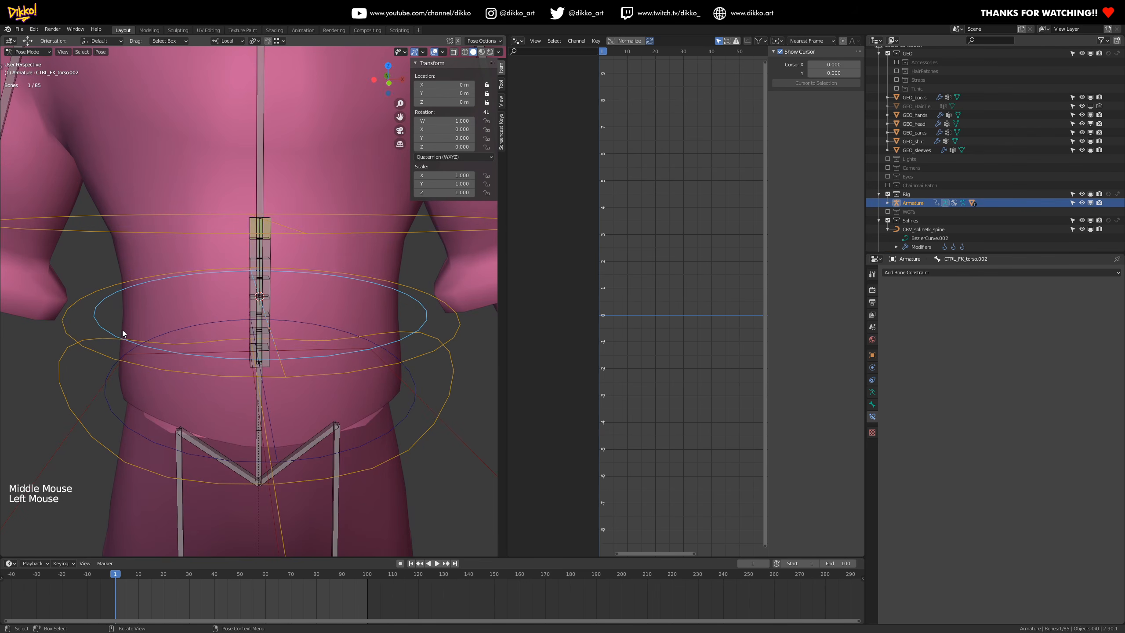
{"action": "left_click", "coordinate": [267, 291], "text": "shift"}
{"action": "mouse_move", "coordinate": [267, 288]}
{"action": "middle_mouse_down"}
{"action": "mouse_move", "coordinate": [246, 264]}
{"action": "mouse_move", "coordinate": [275, 283]}
{"action": "mouse_move", "coordinate": [269, 293]}
{"action": "middle_mouse_up"}
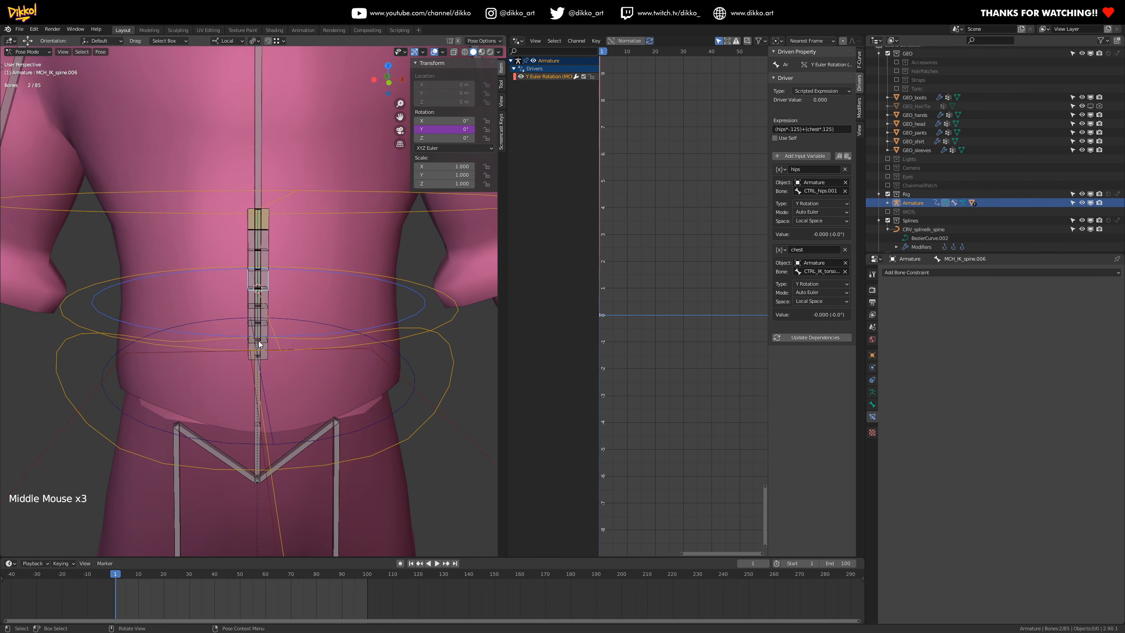
{"action": "key", "text": "shift+ctrl+c"}
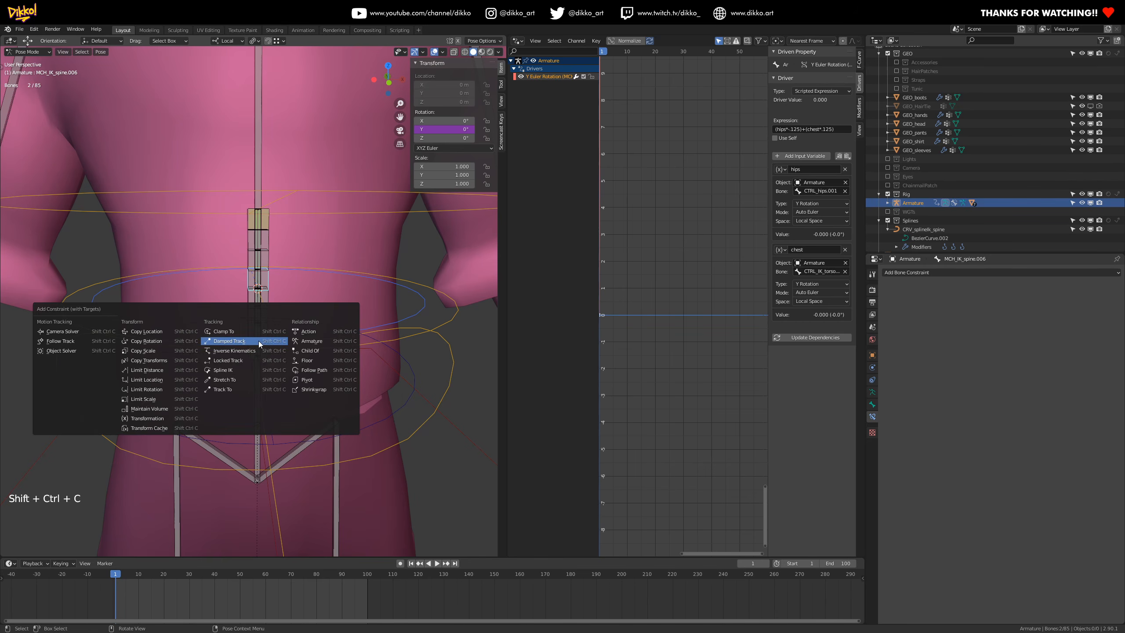
{"action": "left_click", "coordinate": [164, 339]}
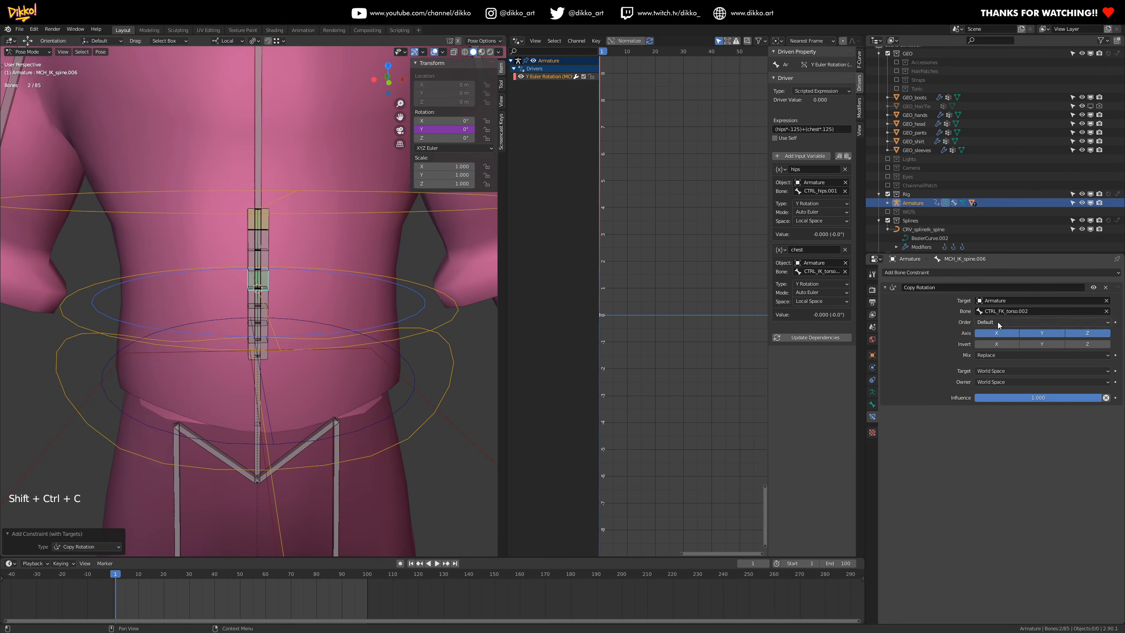
- Limit the Copy Rotation constraint to the Y axis, with After Original mix and Local Space for both target and owner
{"action": "left_click", "coordinate": [1001, 333]}
{"action": "left_click", "coordinate": [1086, 336]}
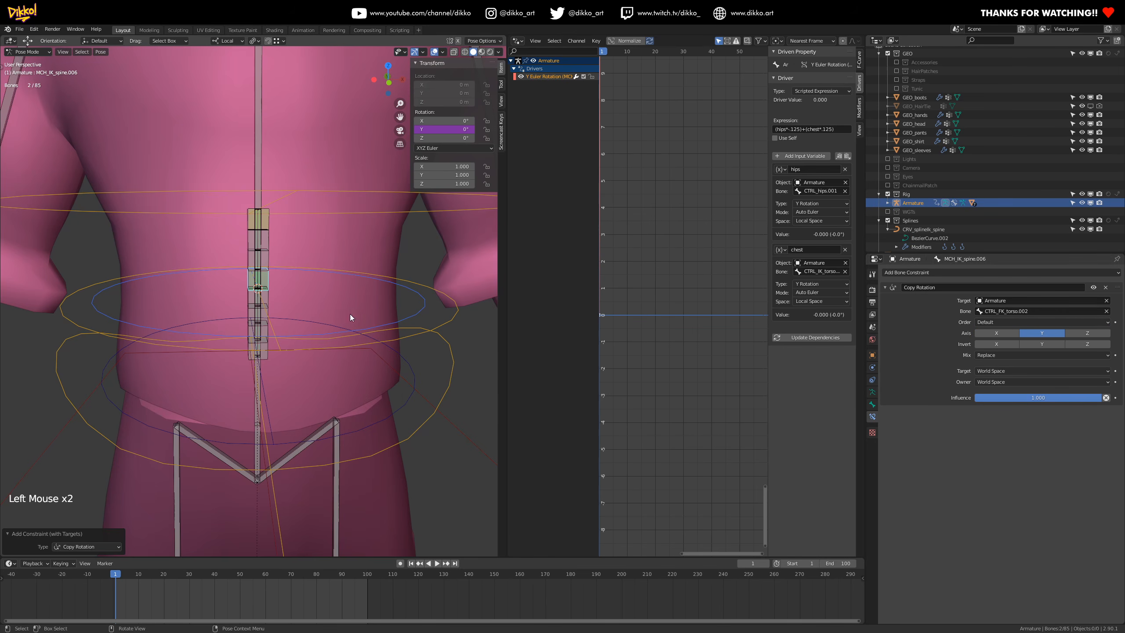
{"action": "left_click", "coordinate": [994, 370]}
{"action": "left_click", "coordinate": [997, 411]}
{"action": "left_click", "coordinate": [996, 381]}
{"action": "left_click", "coordinate": [988, 420]}
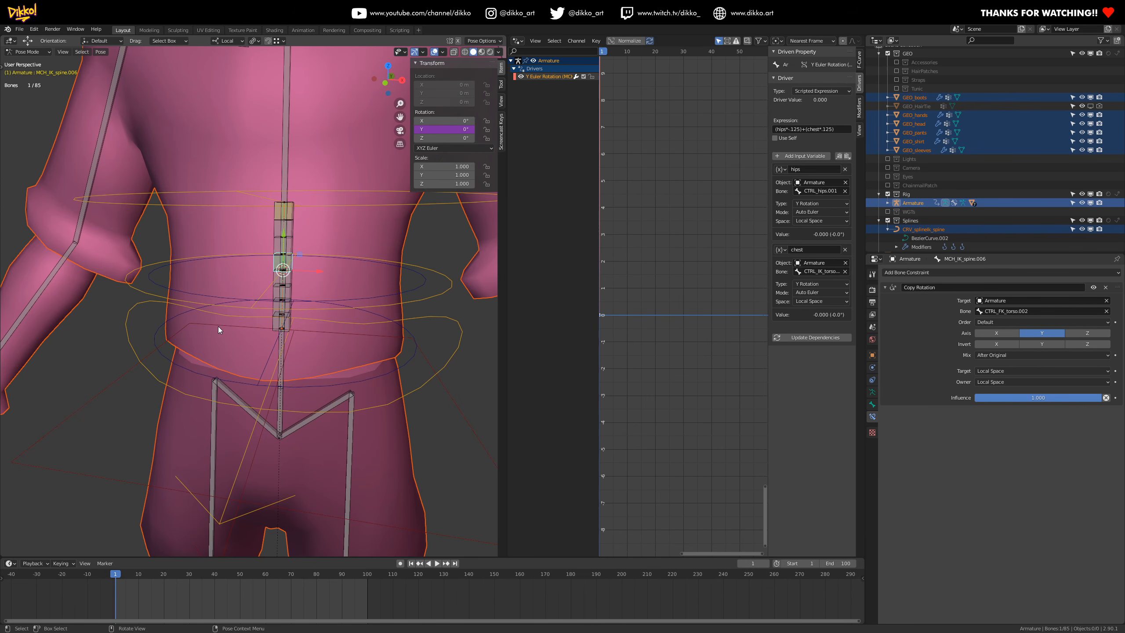
- Test the constraint by twisting CTRL_FK_torso.002 about 25° around global Z, then undo the rotation
{"action": "scroll", "coordinate": [310, 310], "scroll_direction": "down", "scroll_amount": 3}
{"action": "left_click", "coordinate": [373, 306]}
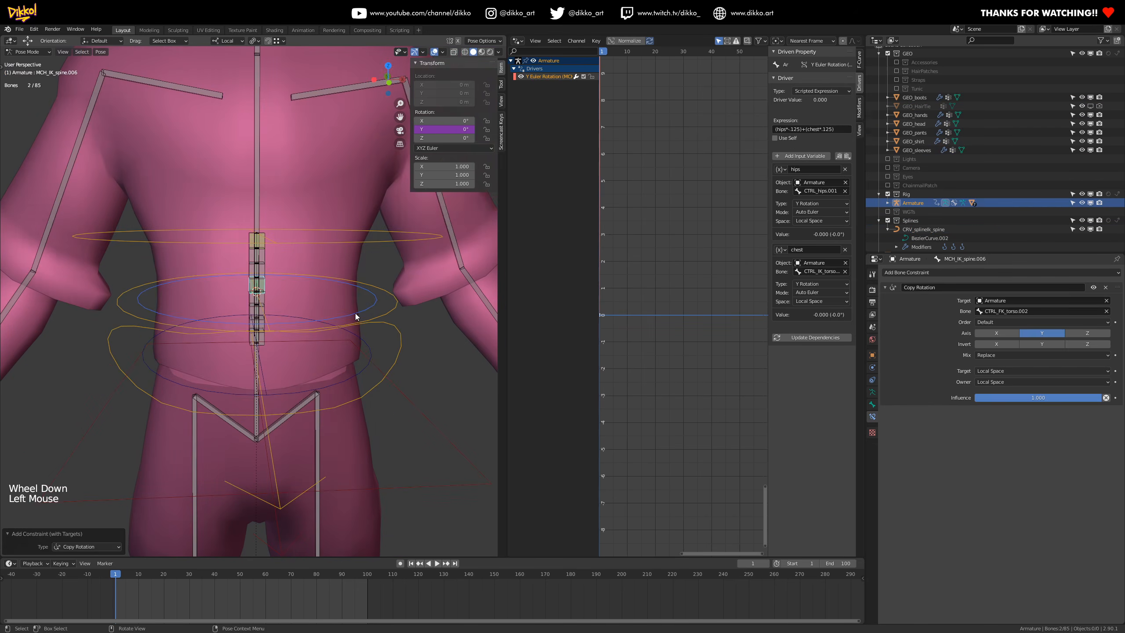
{"action": "key", "text": "r"}
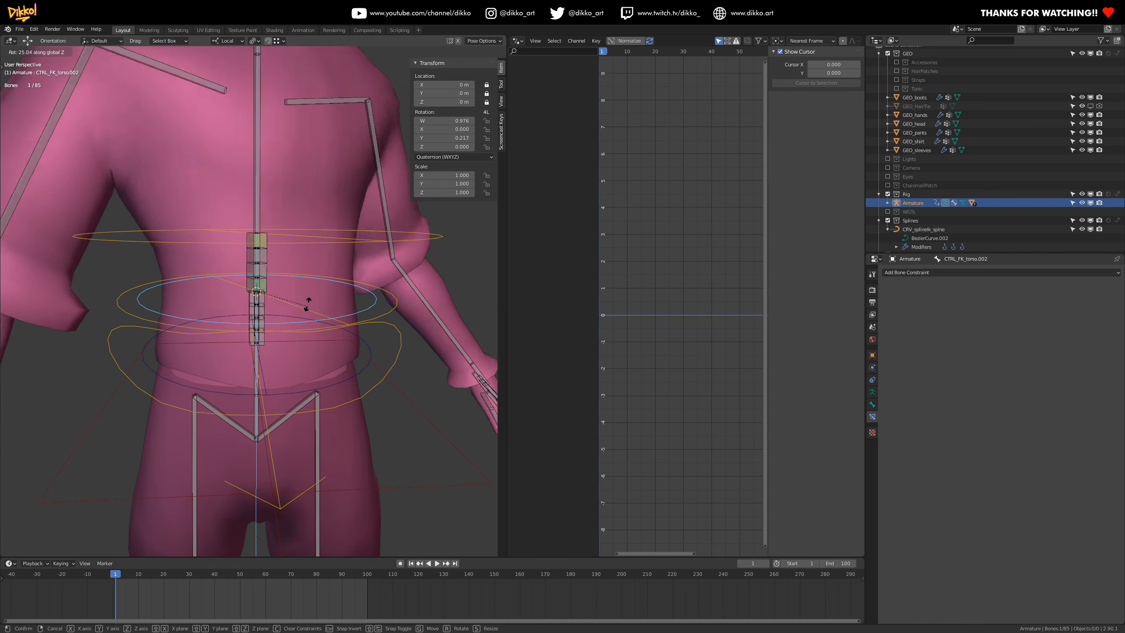
{"action": "key", "text": "ctrl+z"}
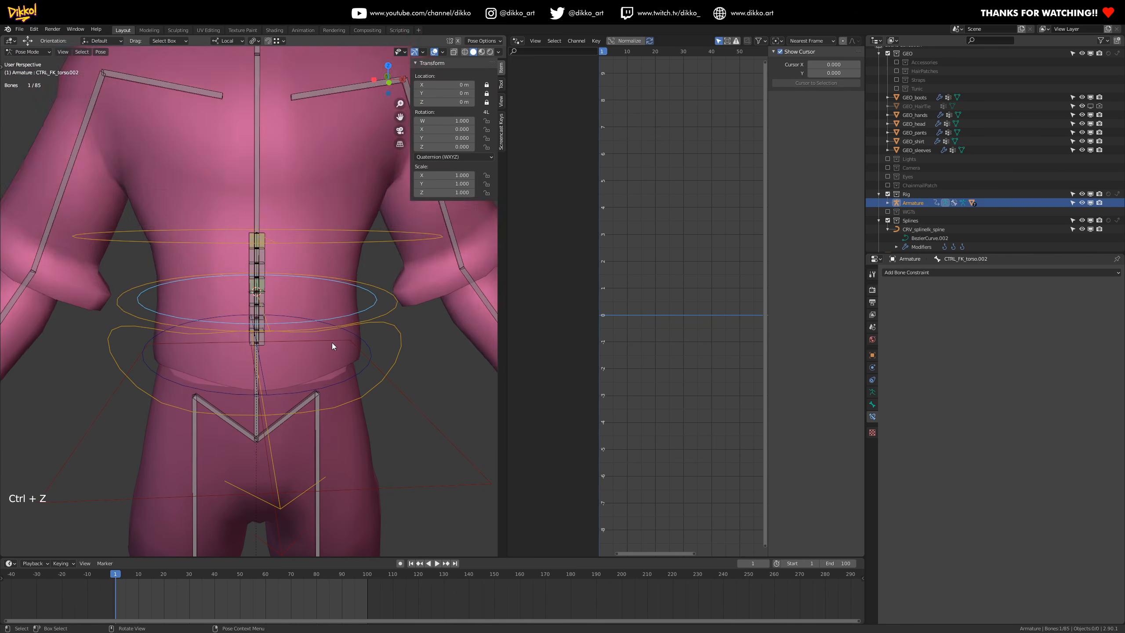
- Test bending the torso by rotating CTRL_FK_torso.001, CTRL_FK_torso.002 and CTRL_IK_torso.003 together about -28.4° around local X, then undo
{"action": "scroll", "coordinate": [311, 346], "scroll_direction": "down", "scroll_amount": 2}
{"action": "middle_click_drag", "start_coordinate": [262, 353], "coordinate": [190, 357]}
{"action": "left_click", "coordinate": [188, 364]}
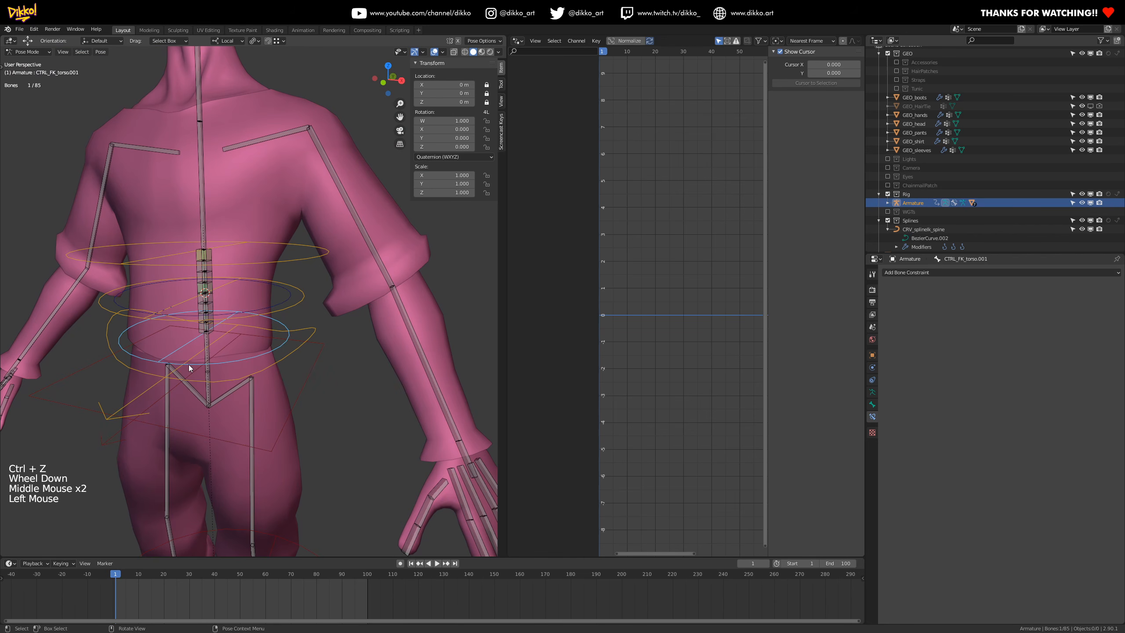
{"action": "left_click", "coordinate": [282, 302], "text": "shift"}
{"action": "left_click", "coordinate": [297, 259], "text": "shift"}
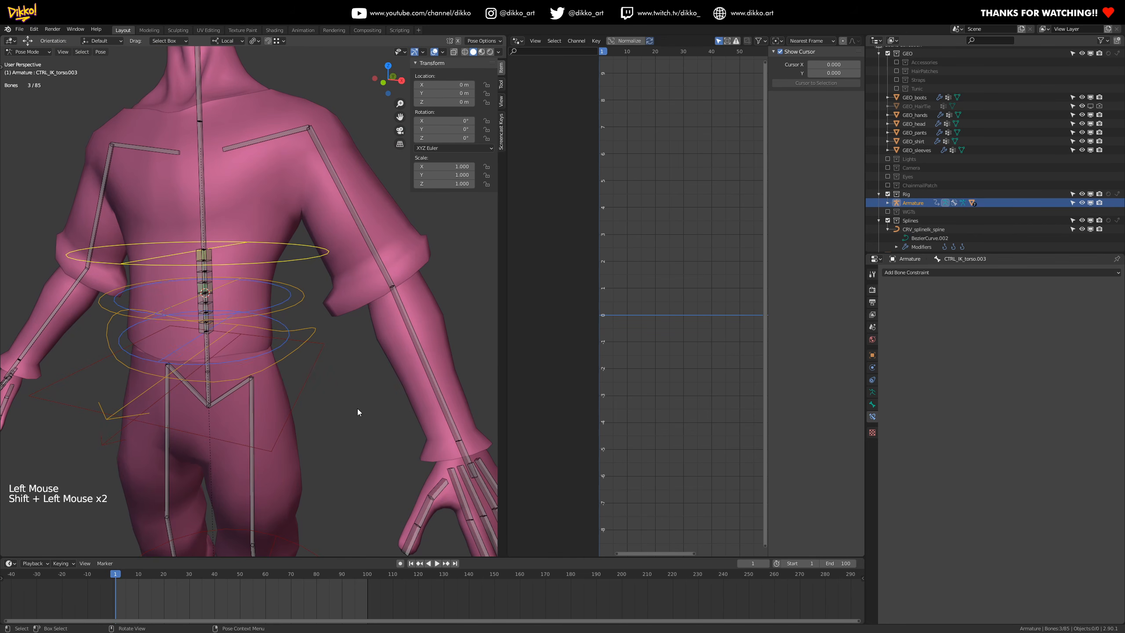
{"action": "key", "text": "r"}
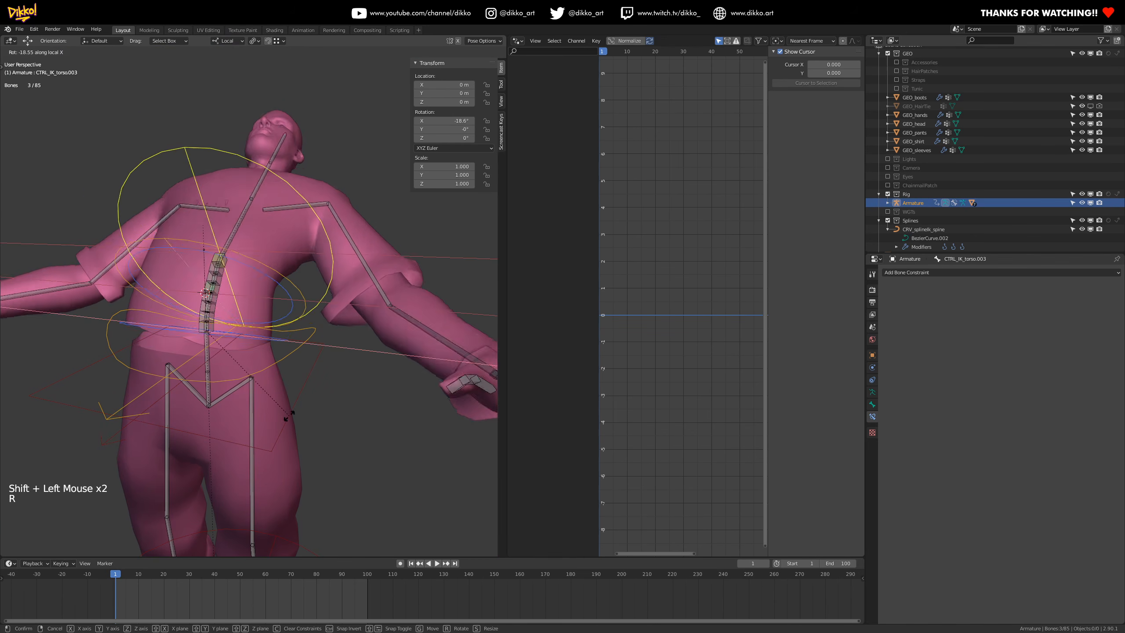
{"action": "left_click", "coordinate": [264, 410]}
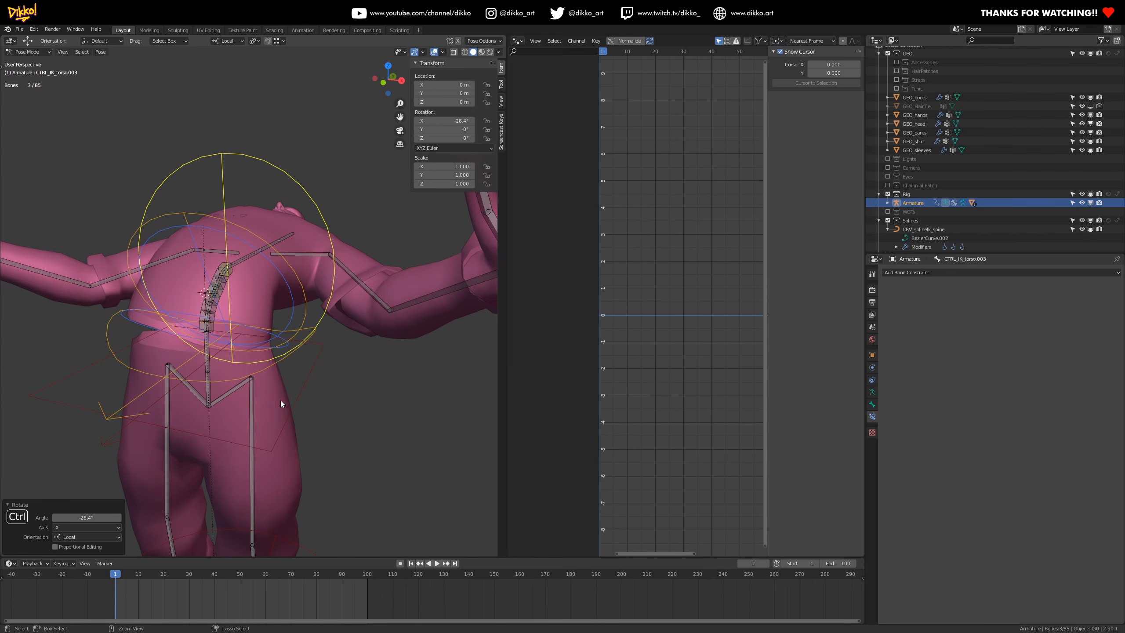
{"action": "key", "text": "ctrl+z"}
- Test twisting the chest control CTRL_IK_torso.003 alone around global Z and undo the rotation
{"action": "left_click", "coordinate": [312, 259]}
{"action": "key", "text": "r"}
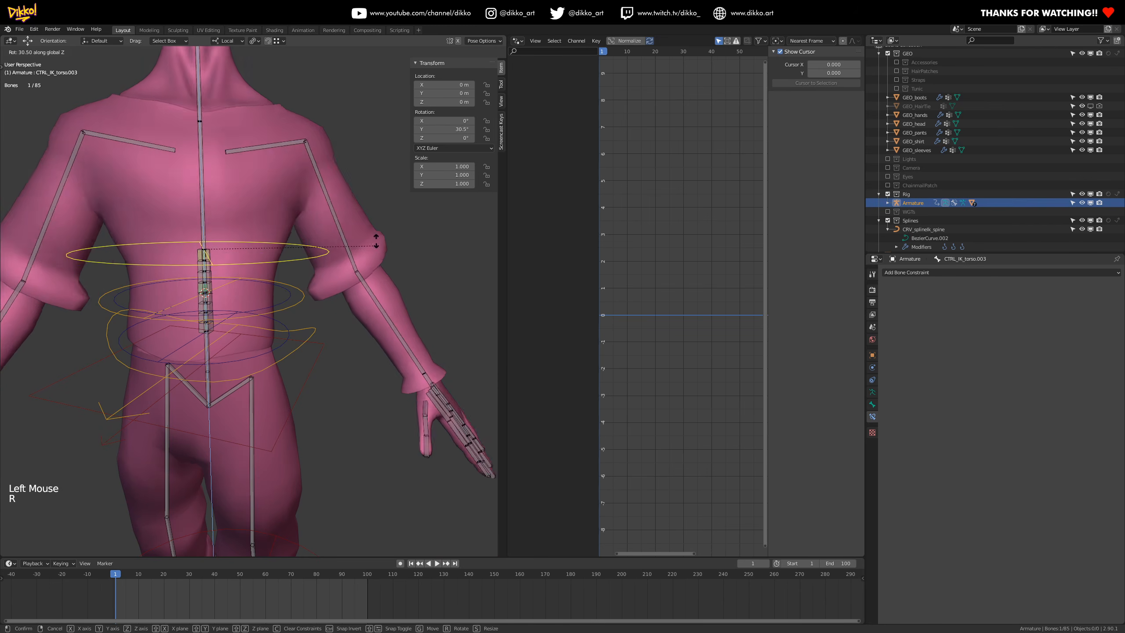
{"action": "left_click", "coordinate": [272, 361]}
{"action": "key", "text": "ctrl+z"}
- Test the hips control CTRL_hips.001 by twisting it around global Z and moving it downward, undoing each change
{"action": "left_click", "coordinate": [270, 363]}
{"action": "key", "text": "r"}
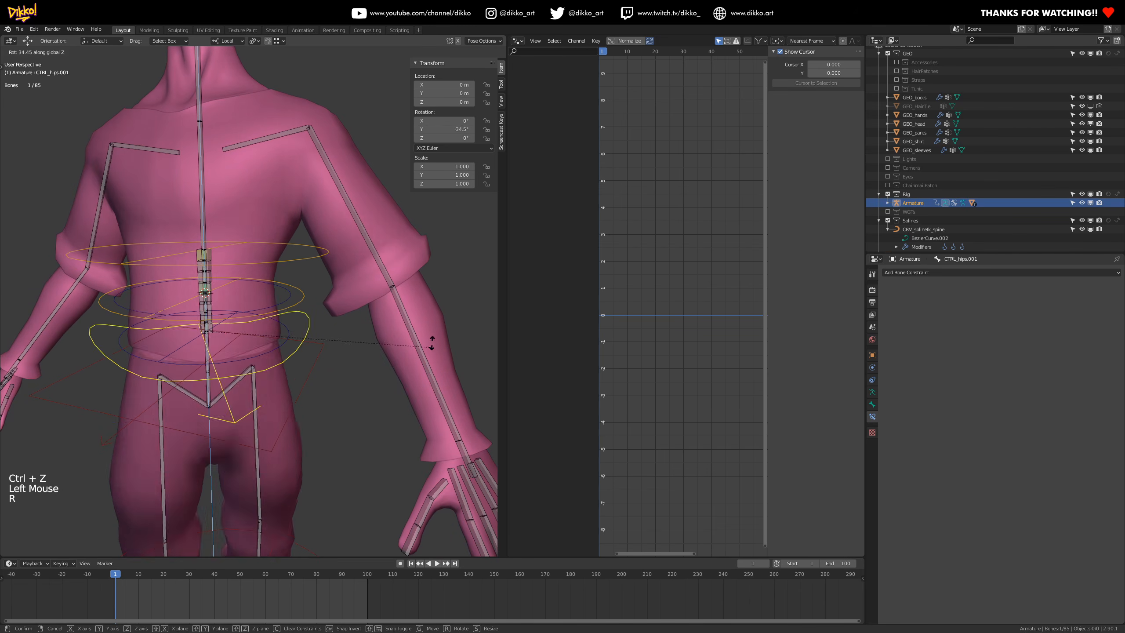
{"action": "left_click", "coordinate": [306, 418]}
{"action": "key", "text": "ctrl+z"}
{"action": "key", "text": "g"}
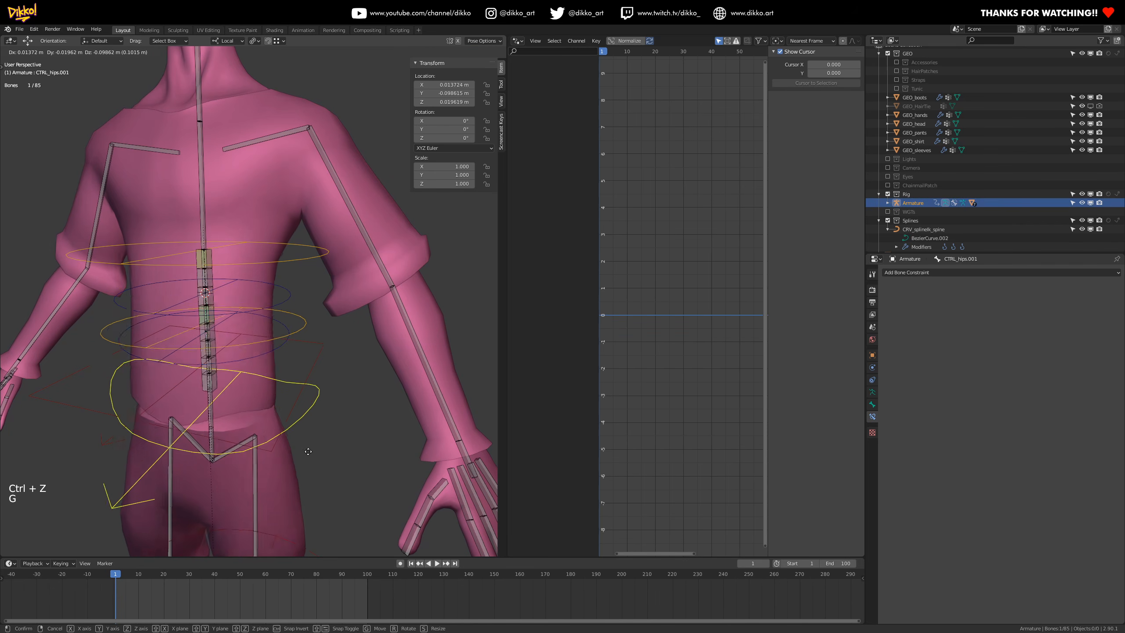
{"action": "left_click", "coordinate": [285, 445]}
{"action": "key", "text": "ctrl+z"}
- Test moving CTRL_IK_torso.003 and twisting it about -430° around global Z, undoing each change
{"action": "left_click", "coordinate": [318, 259]}
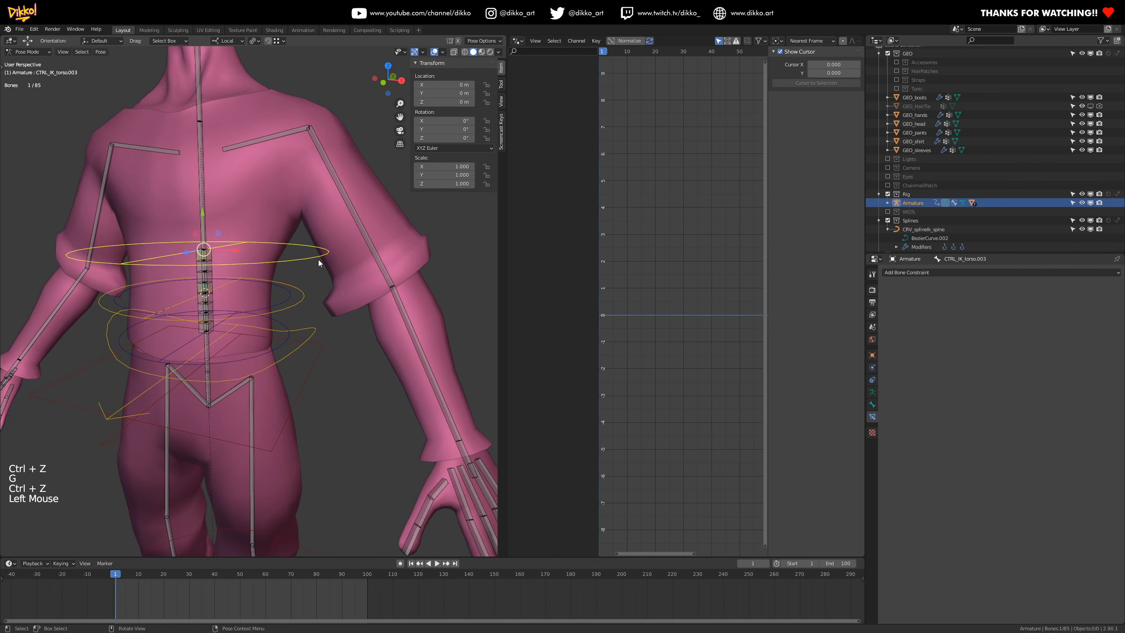
{"action": "key", "text": "g"}
{"action": "key", "text": "ctrl+z"}
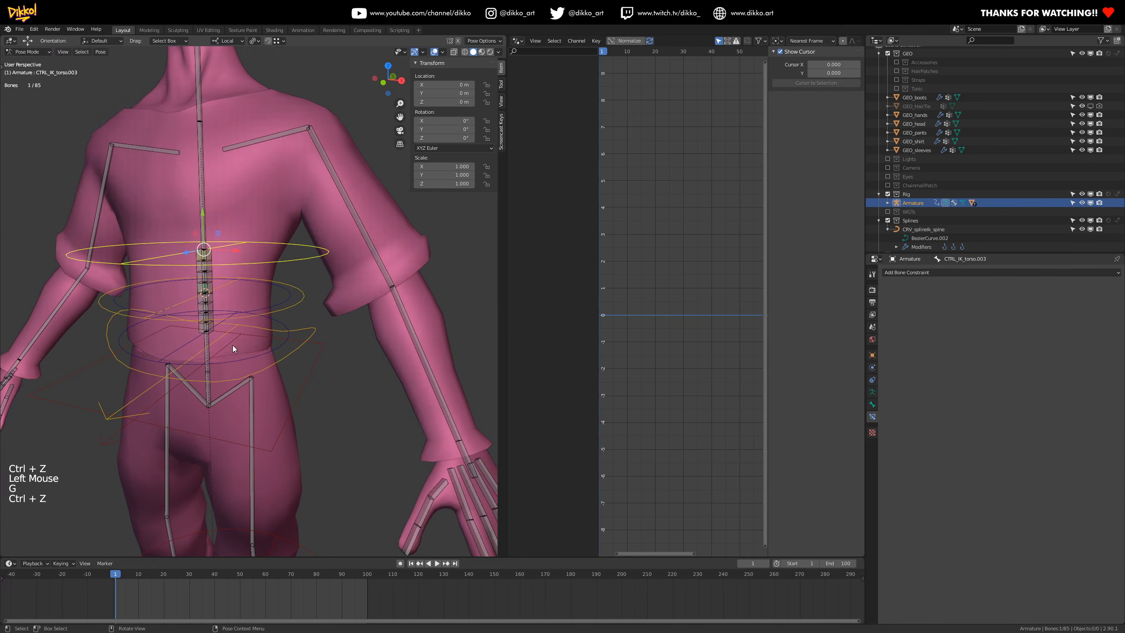
{"action": "middle_click_drag", "start_coordinate": [232, 345], "coordinate": [304, 345]}
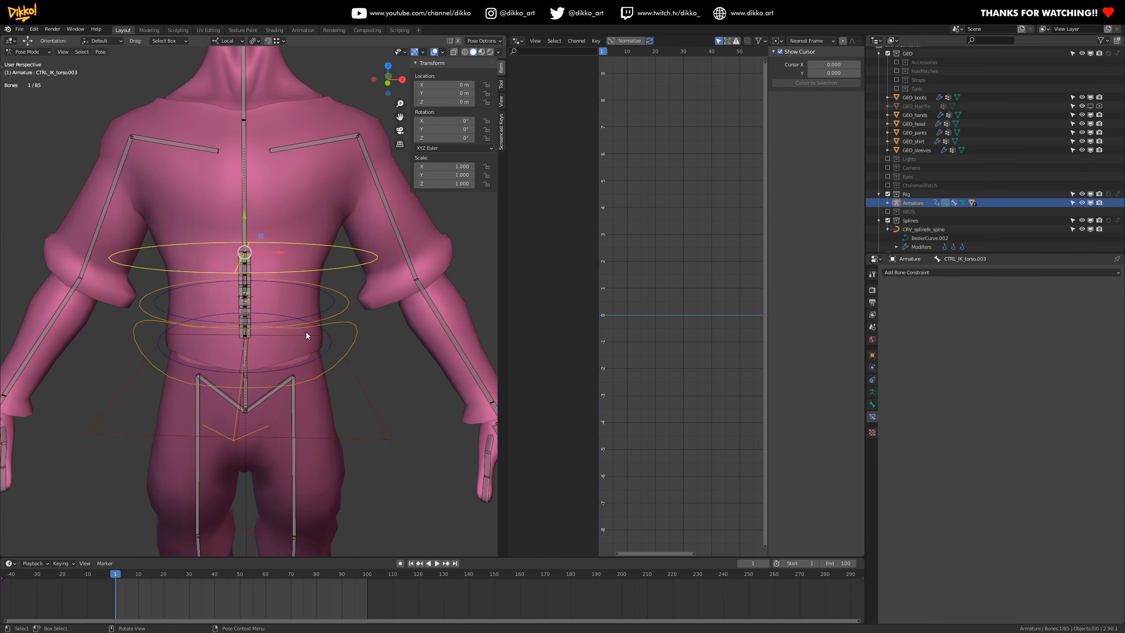
{"action": "key", "text": "r"}
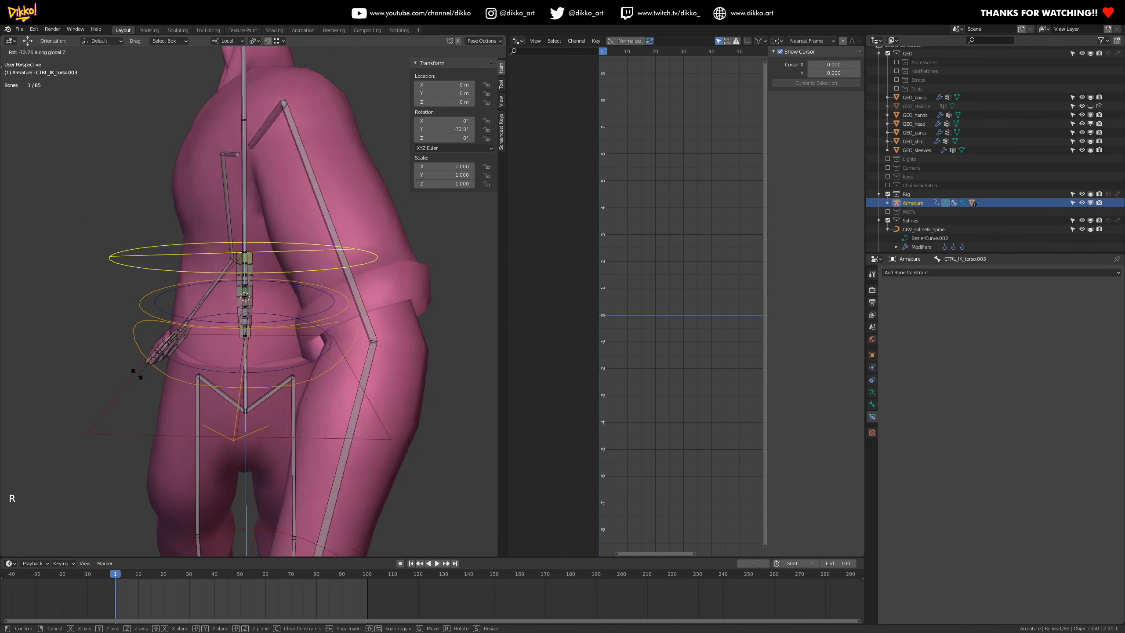
{"action": "left_click", "coordinate": [283, 308]}
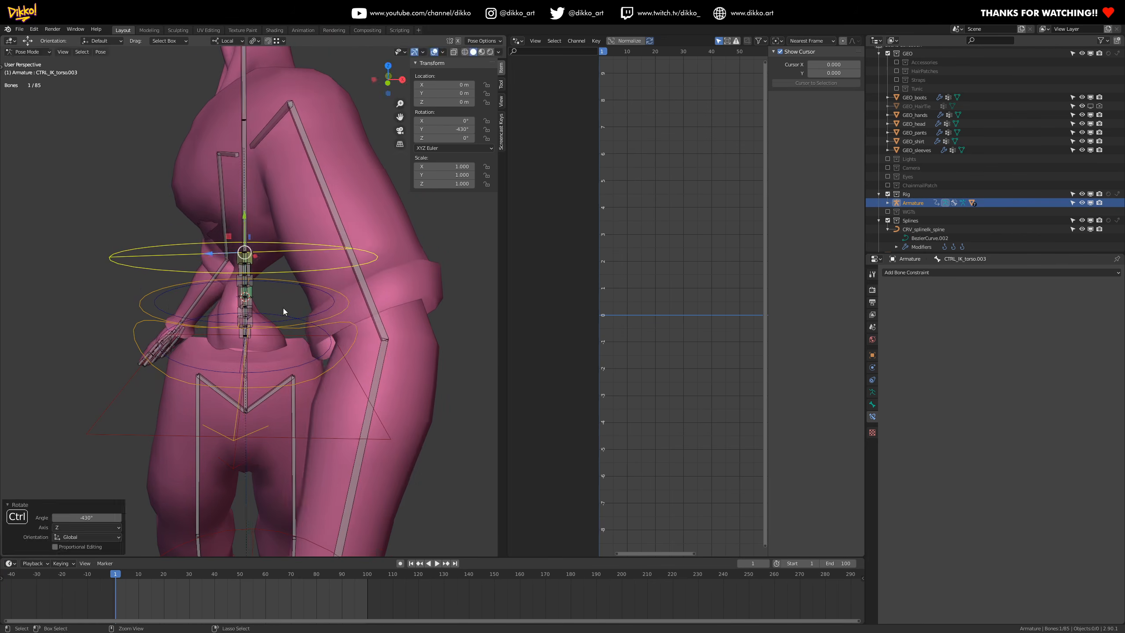
{"action": "key", "text": "ctrl+z"}
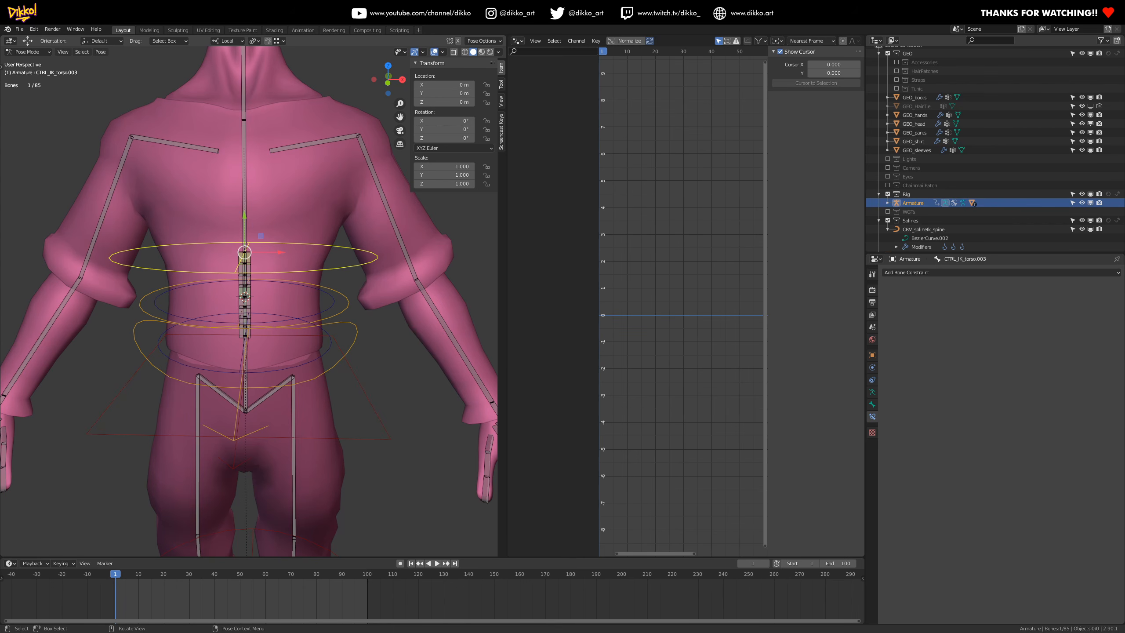
- Test scaling the whole rig uniformly with the global control around the feet, then undo the scaling
{"action": "scroll", "coordinate": [266, 406], "scroll_direction": "down", "scroll_amount": 2}
{"action": "middle_click_drag", "start_coordinate": [341, 521], "coordinate": [353, 413]}
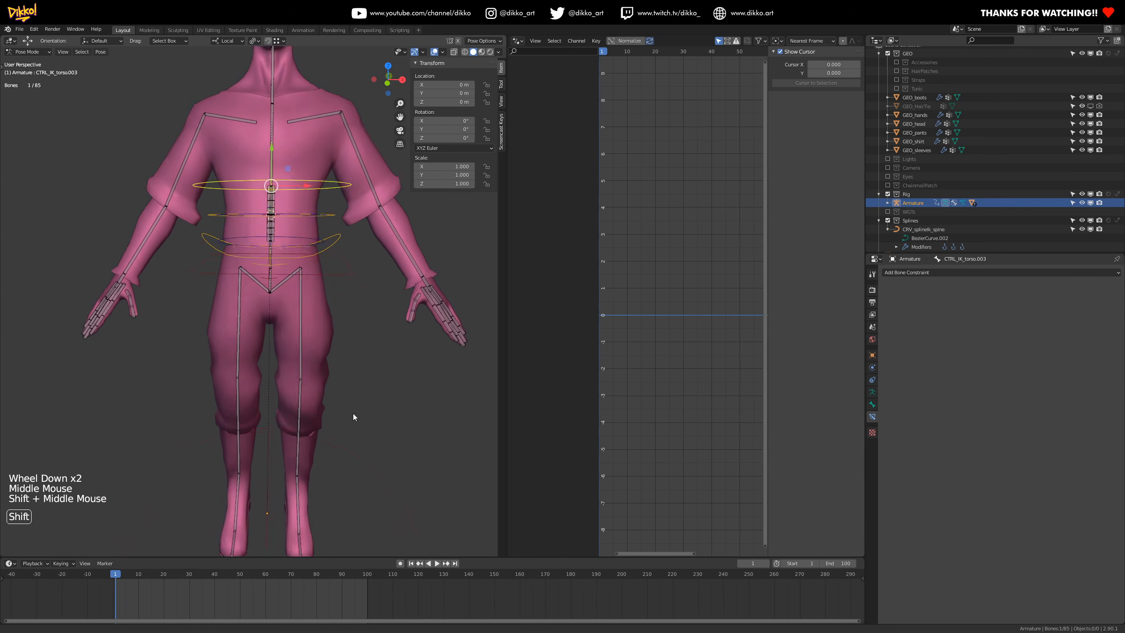
{"action": "scroll", "coordinate": [337, 430], "scroll_direction": "down", "scroll_amount": 3}
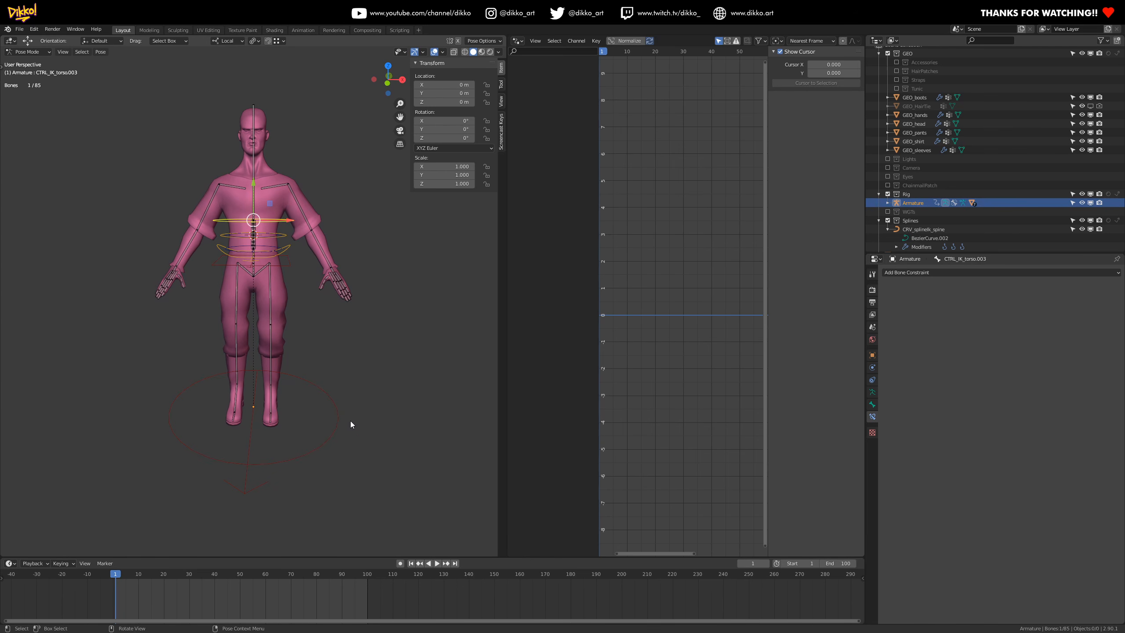
{"action": "left_click_drag", "start_coordinate": [276, 451], "coordinate": [350, 487]}
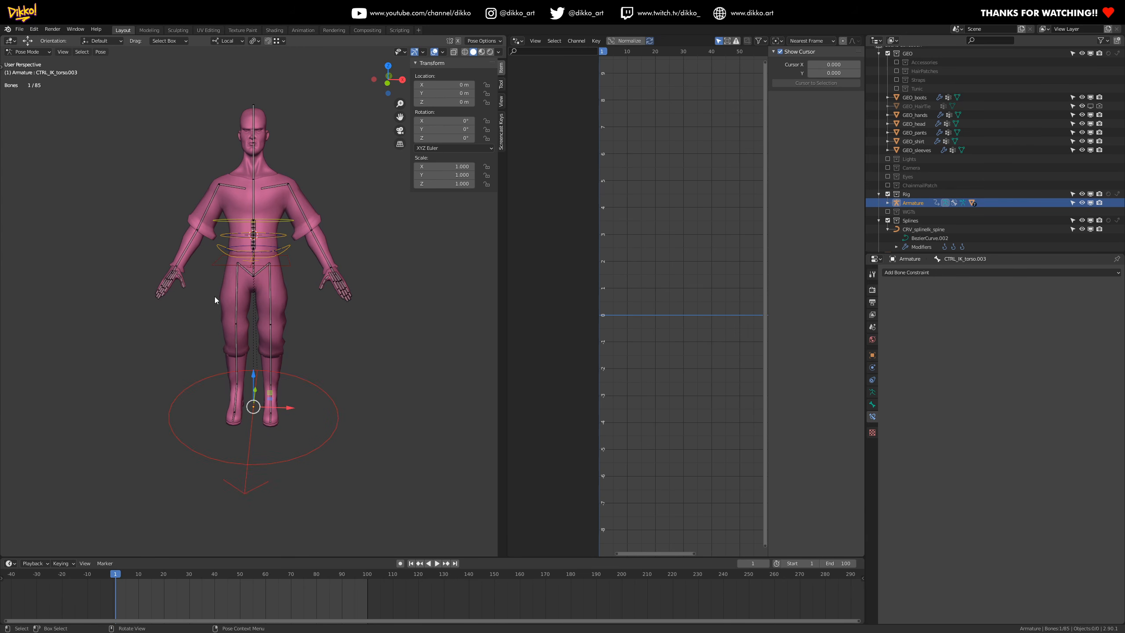
{"action": "key", "text": "s"}
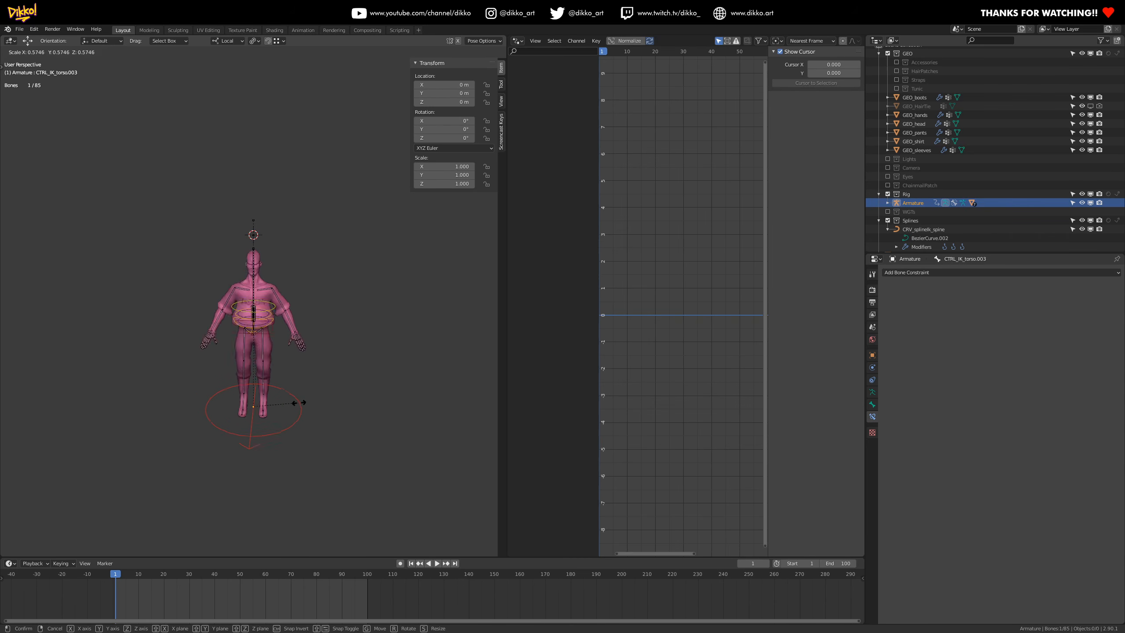
{"action": "left_click", "coordinate": [362, 380]}
{"action": "key", "text": "ctrl+z"}
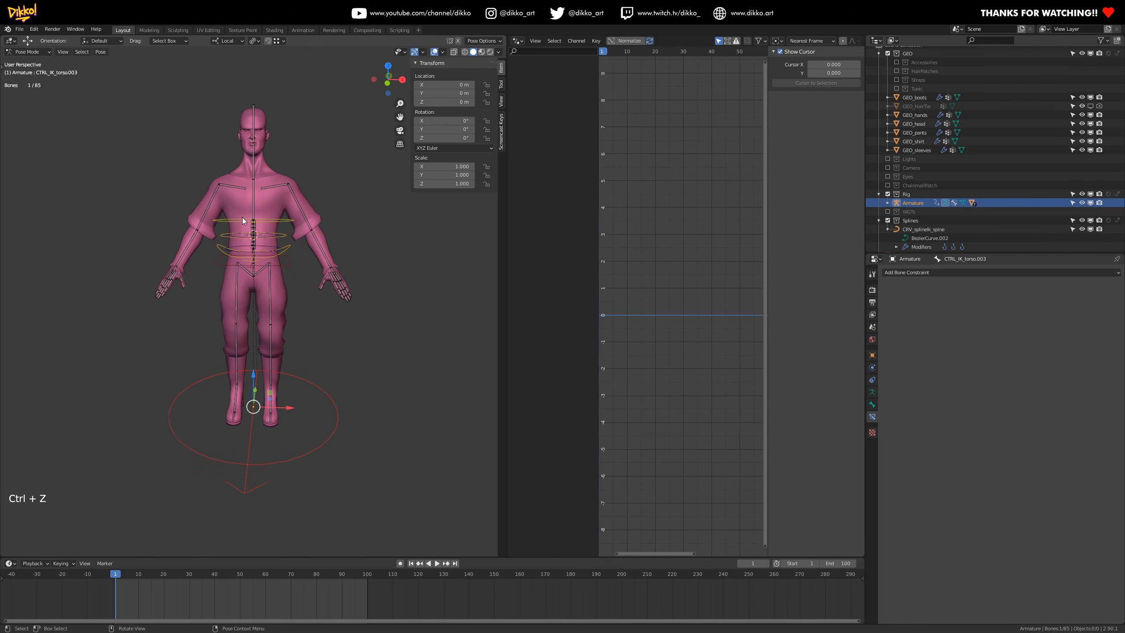
- Turn off Use Curve Radius in the Spline IK constraint of MCH_IK_spine.009 and undo the test change on CTRL_global.001
{"action": "scroll", "coordinate": [242, 217], "scroll_direction": "up", "scroll_amount": 2}
{"action": "middle_click_drag", "start_coordinate": [242, 217], "coordinate": [237, 277], "text": "shift"}
{"action": "scroll", "coordinate": [248, 235], "scroll_direction": "up", "scroll_amount": 5}
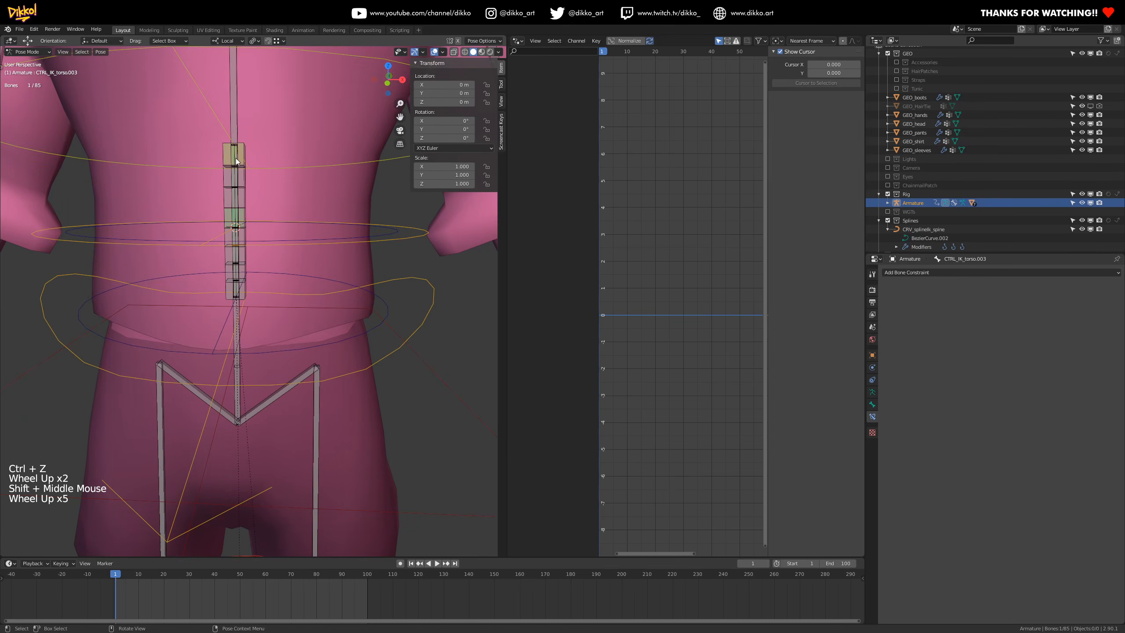
{"action": "left_click", "coordinate": [243, 147]}
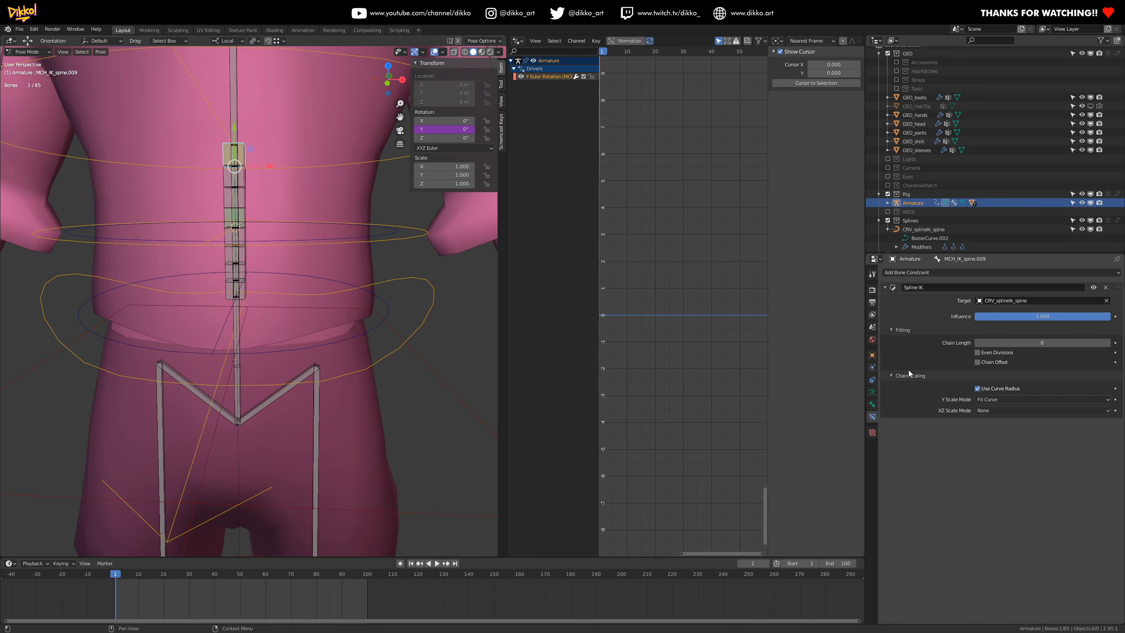
{"action": "left_click", "coordinate": [977, 389]}
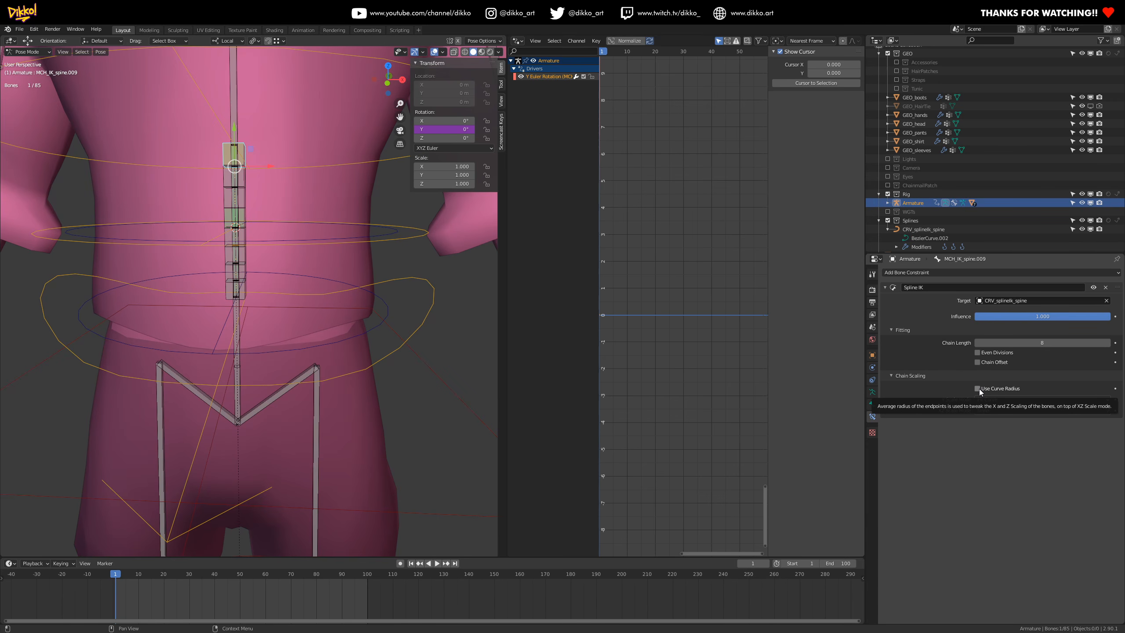
{"action": "scroll", "coordinate": [267, 456], "scroll_direction": "down", "scroll_amount": 4}
{"action": "key", "text": "ctrl+z"}
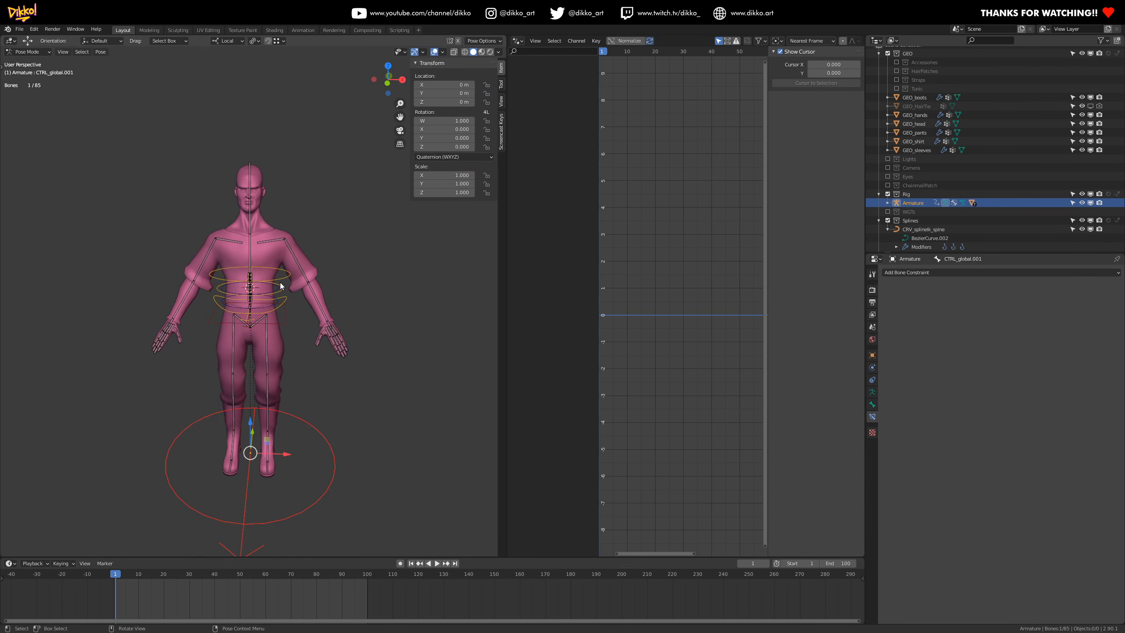
- Try None and then Bone Original as the XZ Scale Mode of the Spline IK constraint on MCH_IK_spine.009
{"action": "scroll", "coordinate": [281, 286], "scroll_direction": "up", "scroll_amount": 4}
{"action": "left_click", "coordinate": [250, 239]}
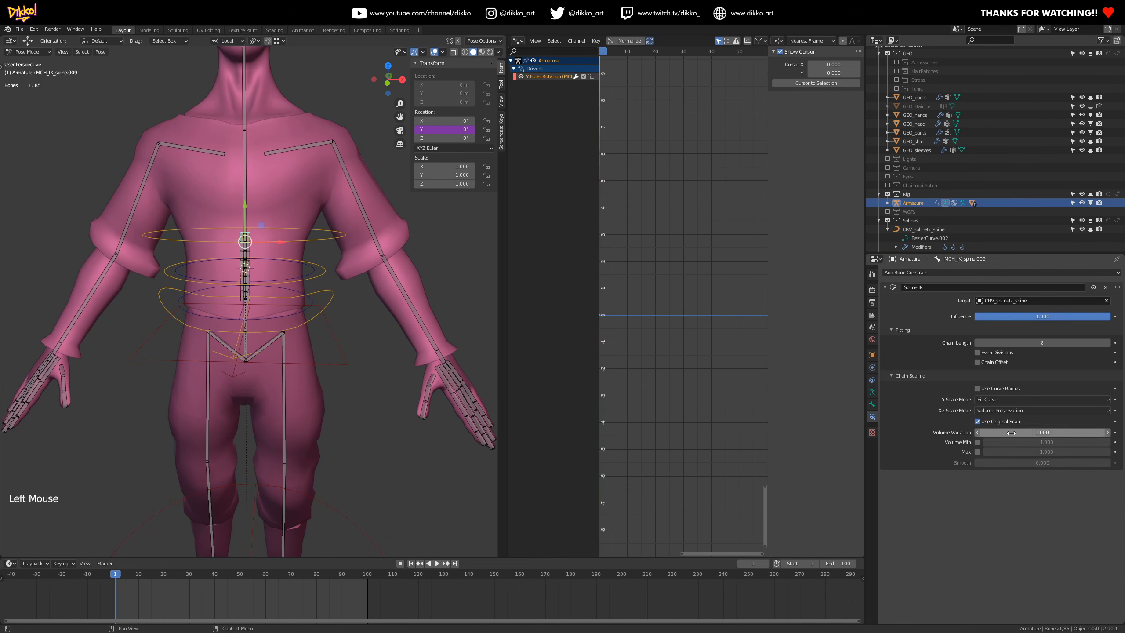
{"action": "left_click", "coordinate": [991, 411]}
{"action": "left_click", "coordinate": [989, 420]}
{"action": "left_click", "coordinate": [995, 413]}
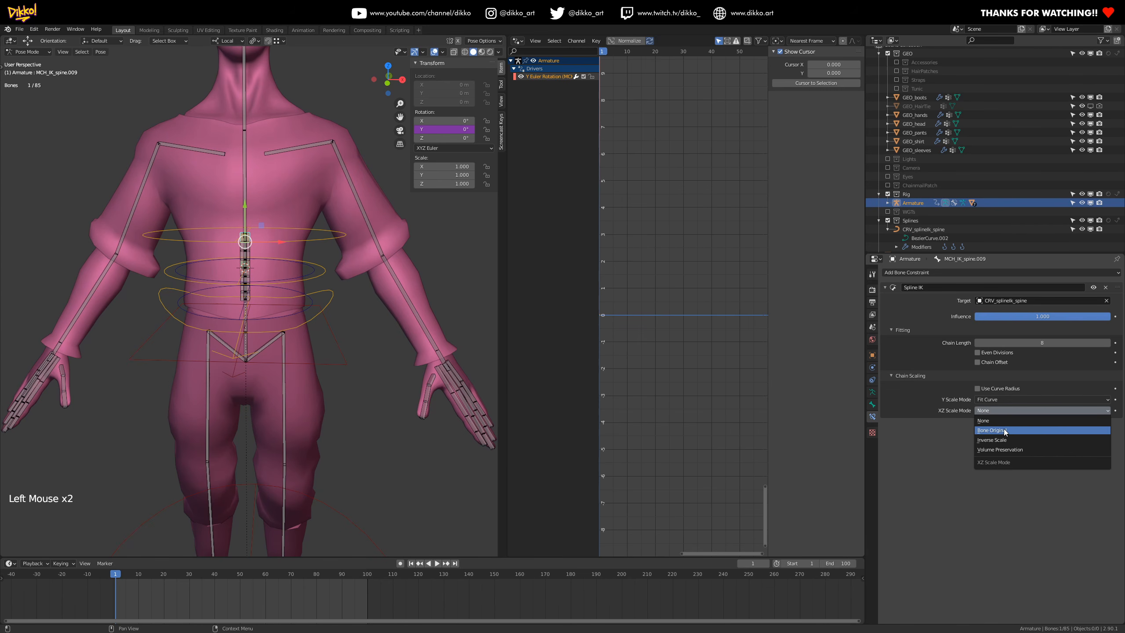
{"action": "left_click", "coordinate": [1002, 429]}
- Test scaling the rig with CTRL_global.001 in Bone Original mode and undo the scaling
{"action": "scroll", "coordinate": [329, 388], "scroll_direction": "down", "scroll_amount": 4}
{"action": "left_click", "coordinate": [324, 486]}
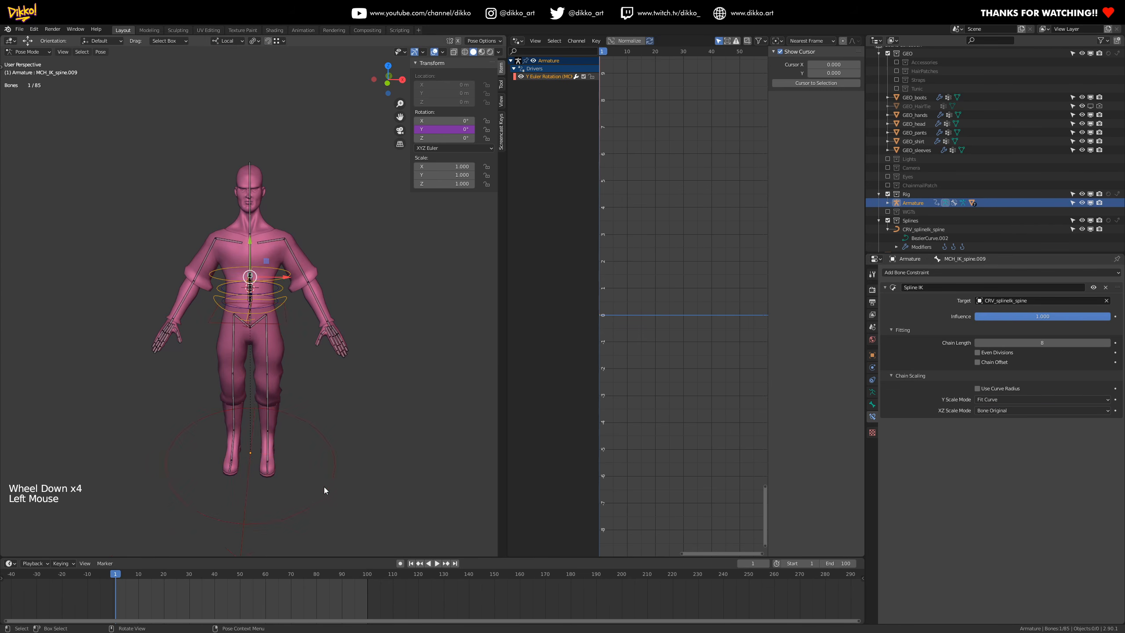
{"action": "key", "text": "s"}
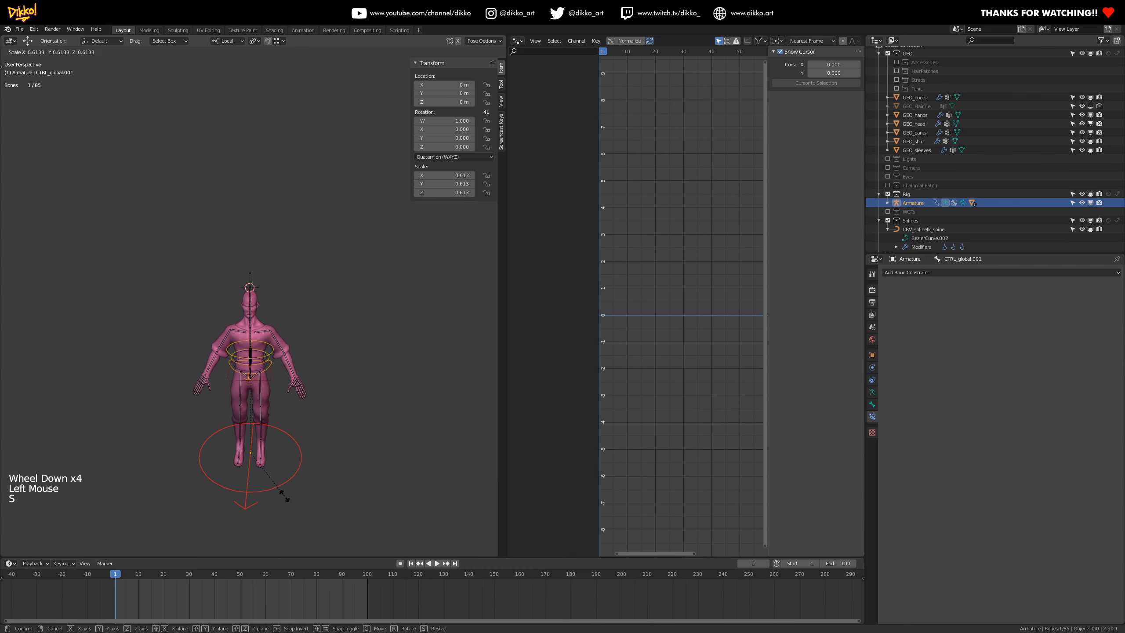
{"action": "left_click", "coordinate": [314, 458]}
{"action": "key", "text": "ctrl+z"}
{"action": "scroll", "coordinate": [322, 260], "scroll_direction": "up", "scroll_amount": 2}
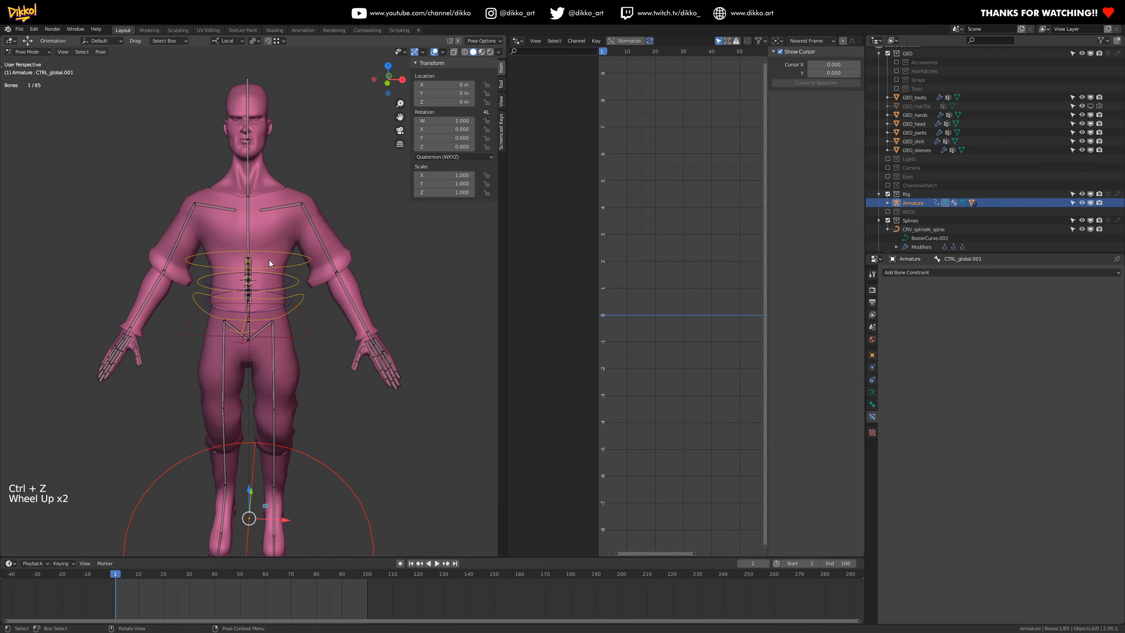
- Set the XZ Scale Mode of MCH_IK_spine.009's Spline IK constraint to Volume Preservation
{"action": "scroll", "coordinate": [271, 262], "scroll_direction": "up", "scroll_amount": 2}
{"action": "left_click", "coordinate": [248, 240]}
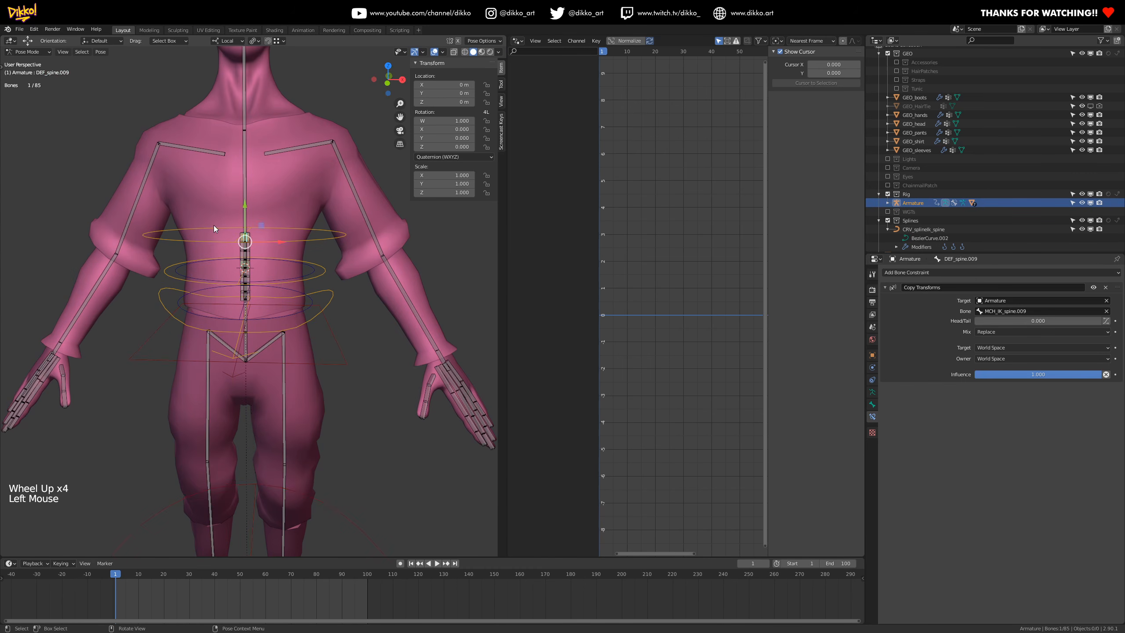
{"action": "scroll", "coordinate": [214, 229], "scroll_direction": "up", "scroll_amount": 3}
{"action": "left_click", "coordinate": [233, 153]}
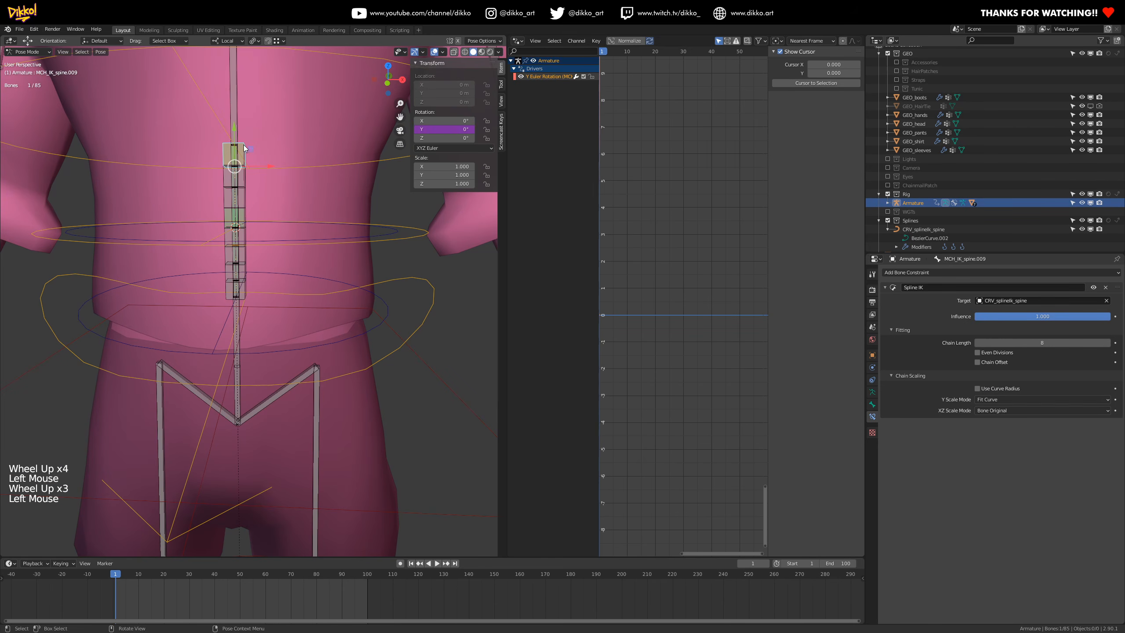
{"action": "left_click", "coordinate": [986, 412]}
{"action": "left_click", "coordinate": [1019, 449]}
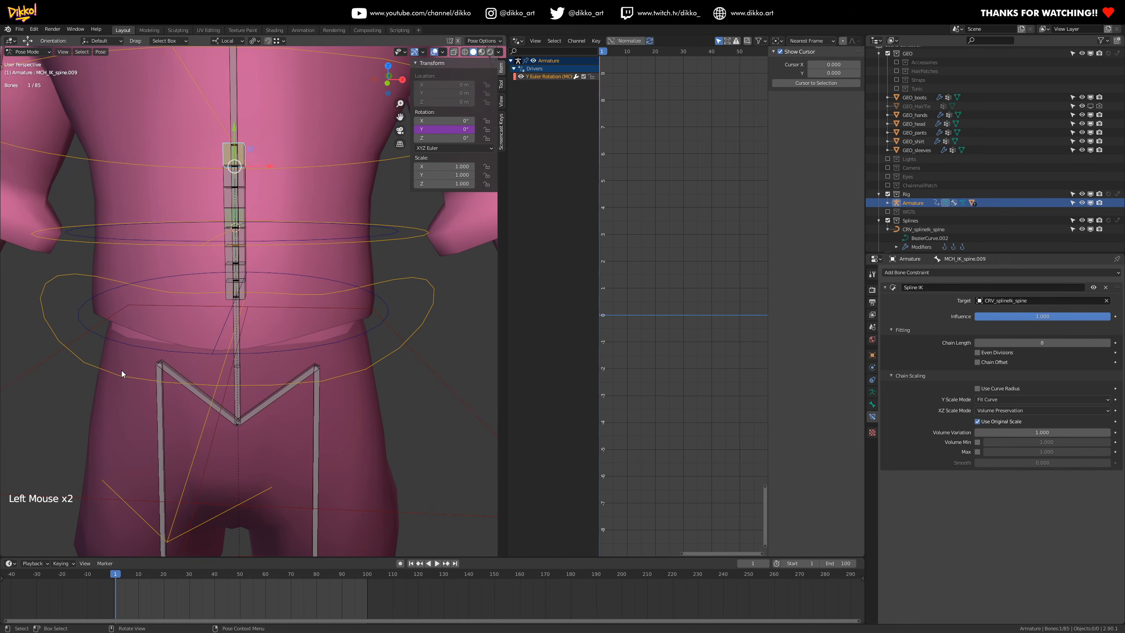
- Test squashing the torso by moving CTRL_IK_torso.003 down along its Y axis, then undo the move
{"action": "scroll", "coordinate": [260, 347], "scroll_direction": "down", "scroll_amount": 3}
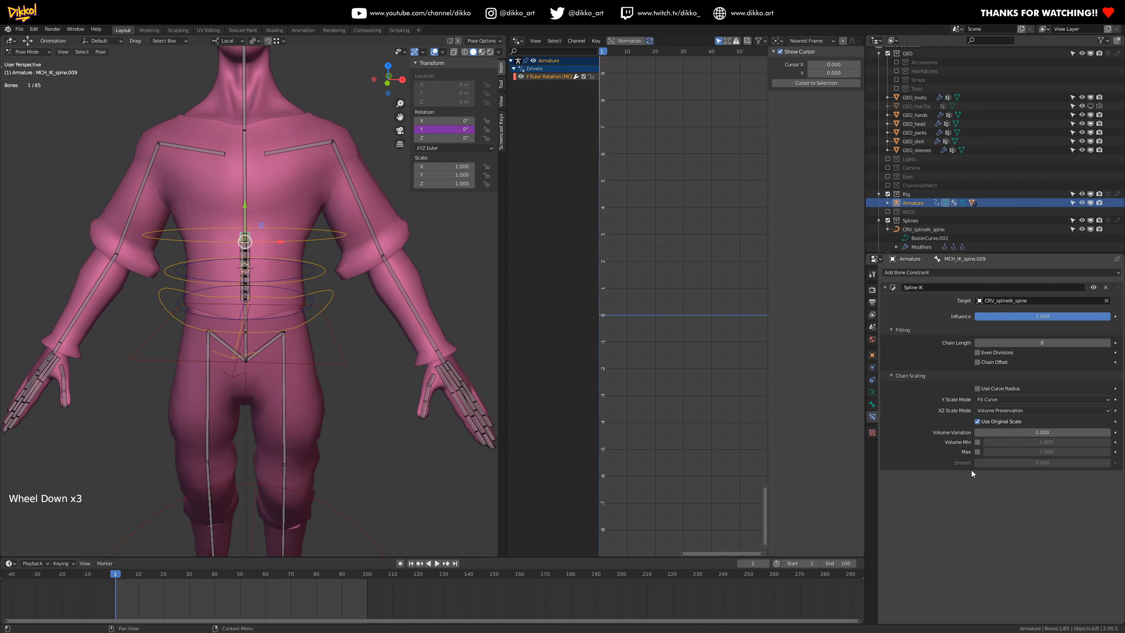
{"action": "left_click", "coordinate": [264, 216]}
{"action": "left_click_drag", "start_coordinate": [243, 198], "coordinate": [254, 460]}
{"action": "key", "text": "ctrl+z"}
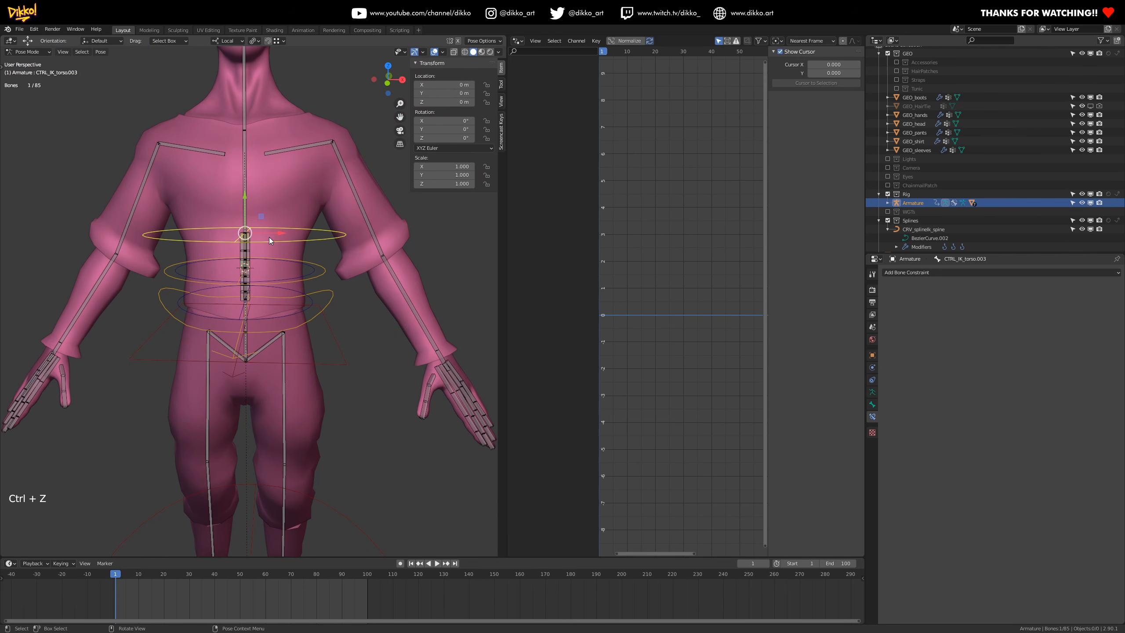
- Set the XZ Scale Mode of the Spline IK constraint on MCH_IK_spine.009 to Bone Original
{"action": "scroll", "coordinate": [244, 231], "scroll_direction": "up", "scroll_amount": 2}
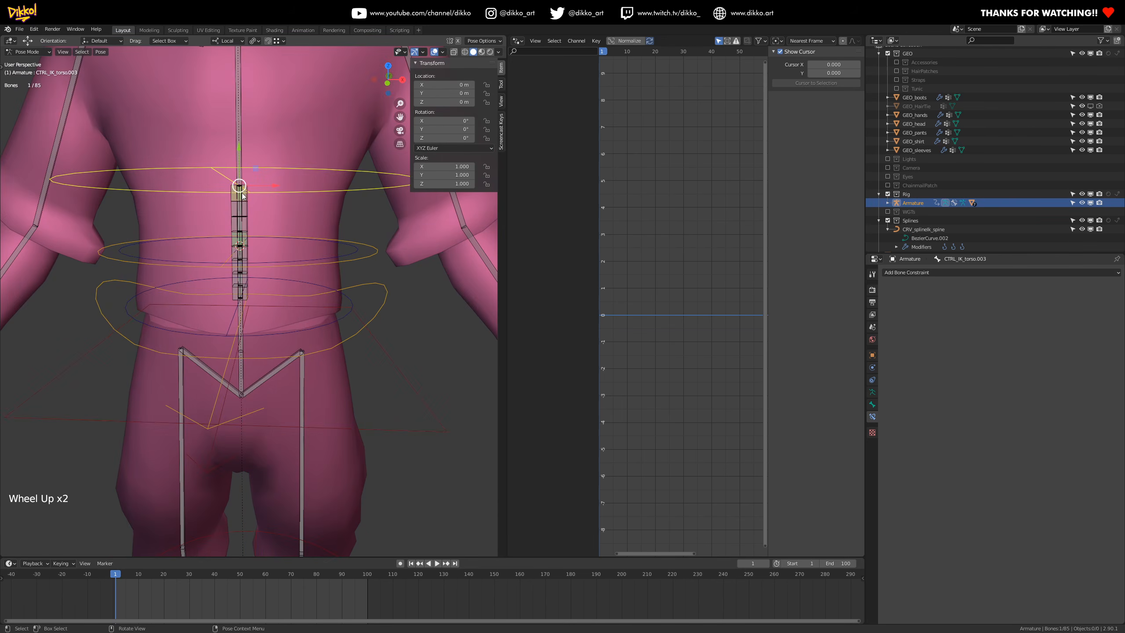
{"action": "left_click", "coordinate": [243, 202]}
{"action": "left_click", "coordinate": [241, 198]}
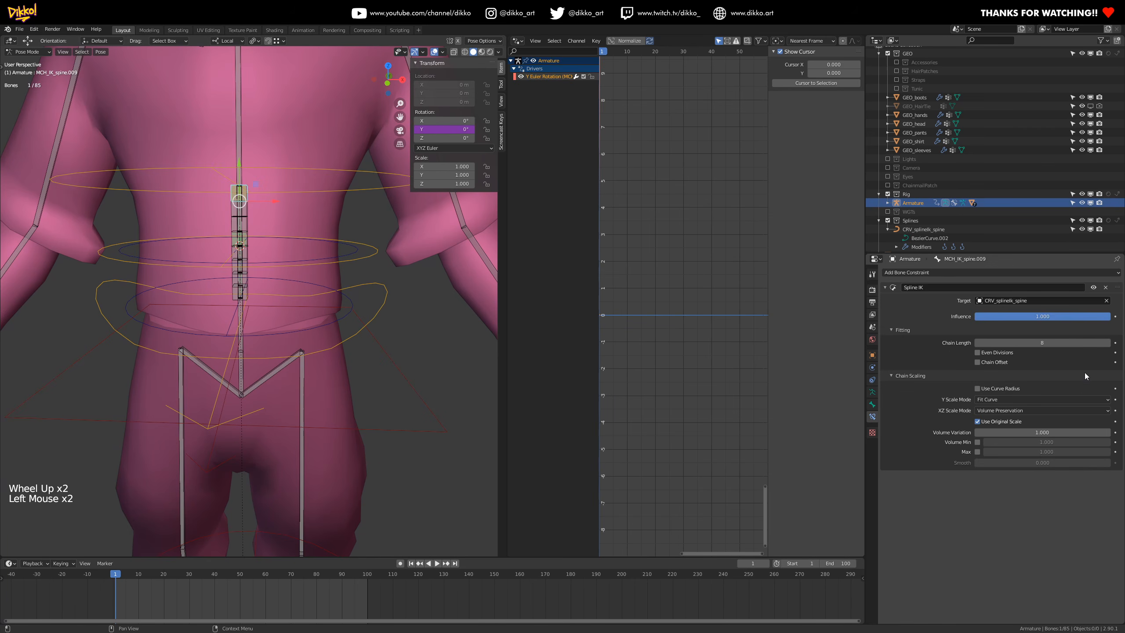
{"action": "left_click", "coordinate": [1008, 412]}
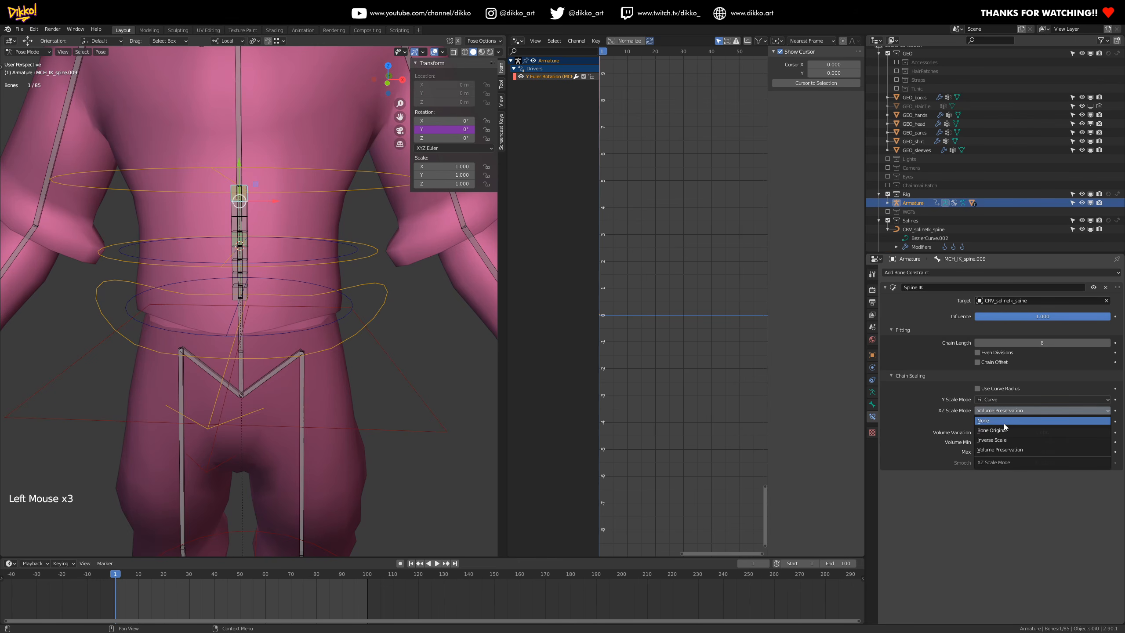
{"action": "left_click", "coordinate": [1003, 423]}
- Test moving CTRL_IK_torso.003 with the spine in Bone Original mode, and undo the move
{"action": "scroll", "coordinate": [244, 209], "scroll_direction": "down", "scroll_amount": 2}
{"action": "left_click", "coordinate": [242, 206]}
{"action": "left_click_drag", "start_coordinate": [241, 206], "coordinate": [271, 178]}
{"action": "key", "text": "ctrl+z"}
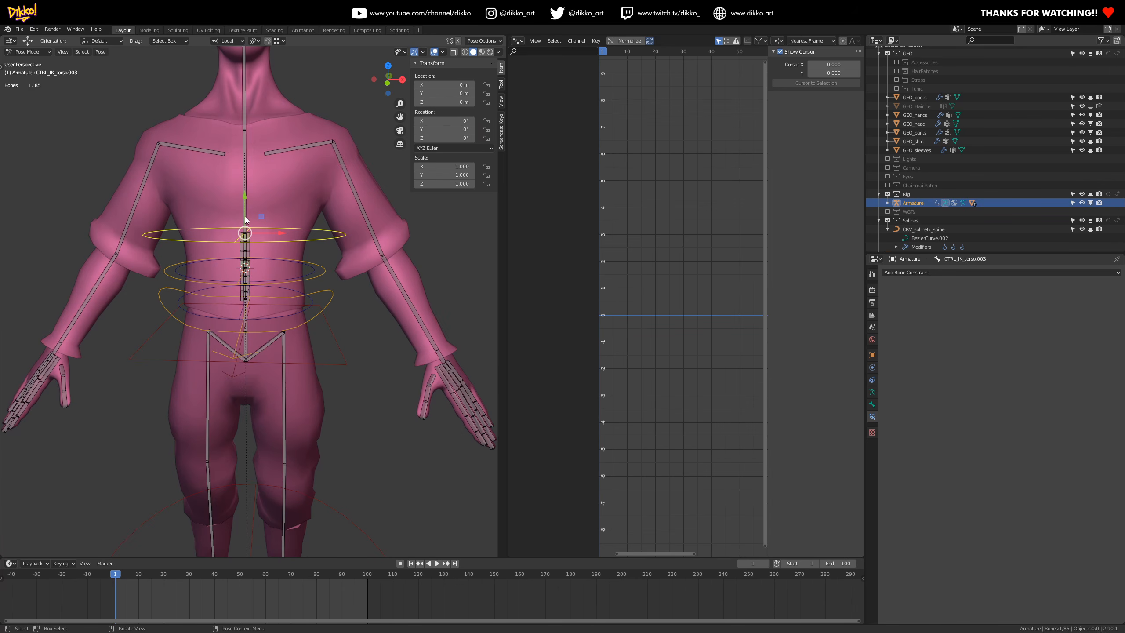
- Switch the XZ Scale Mode of MCH_IK_spine.009's Spline IK constraint back to Volume Preservation
{"action": "scroll", "coordinate": [246, 220], "scroll_direction": "up", "scroll_amount": 2}
{"action": "left_click", "coordinate": [245, 202]}
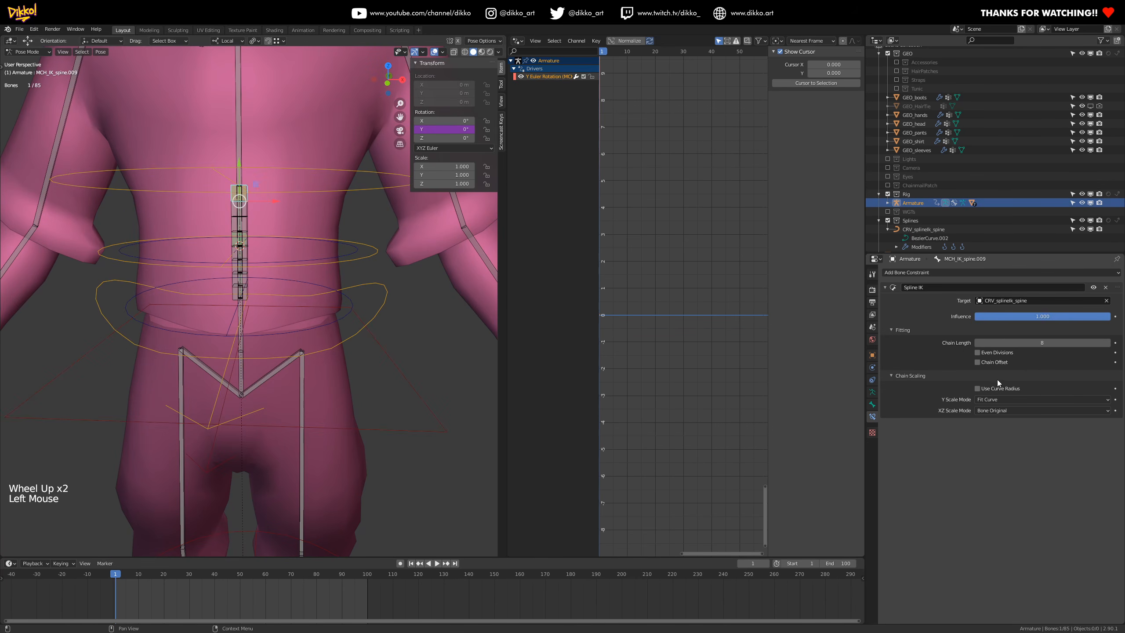
{"action": "left_click", "coordinate": [994, 410]}
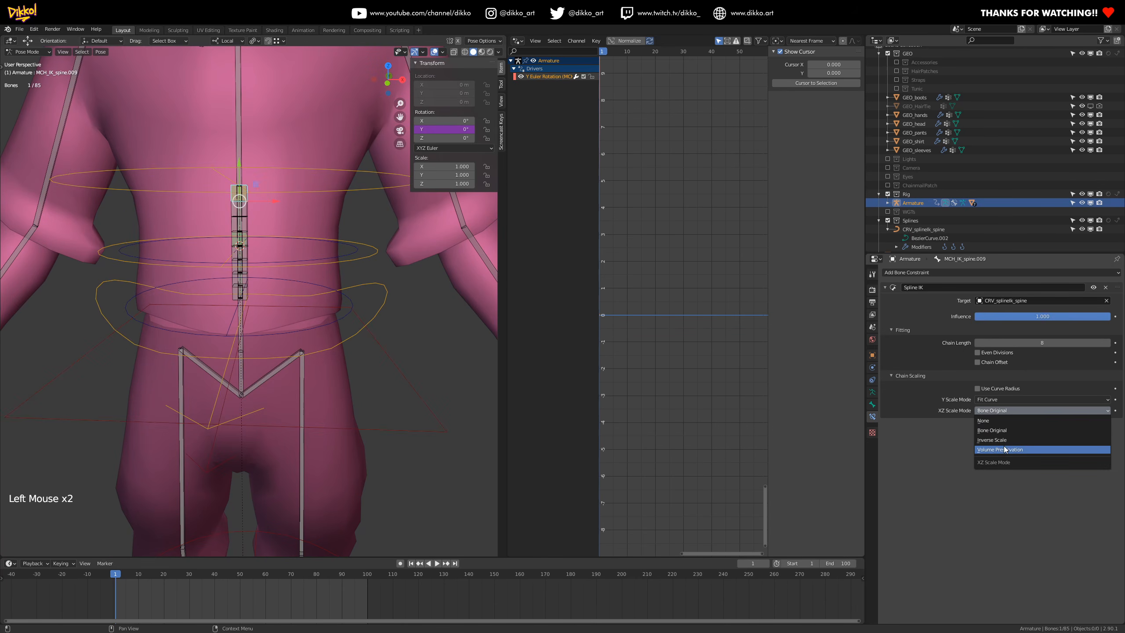
{"action": "left_click", "coordinate": [1002, 449]}
- Test moving CTRL_IK_torso.003 with Volume Preservation active, and undo the move
{"action": "scroll", "coordinate": [137, 253], "scroll_direction": "down", "scroll_amount": 2}
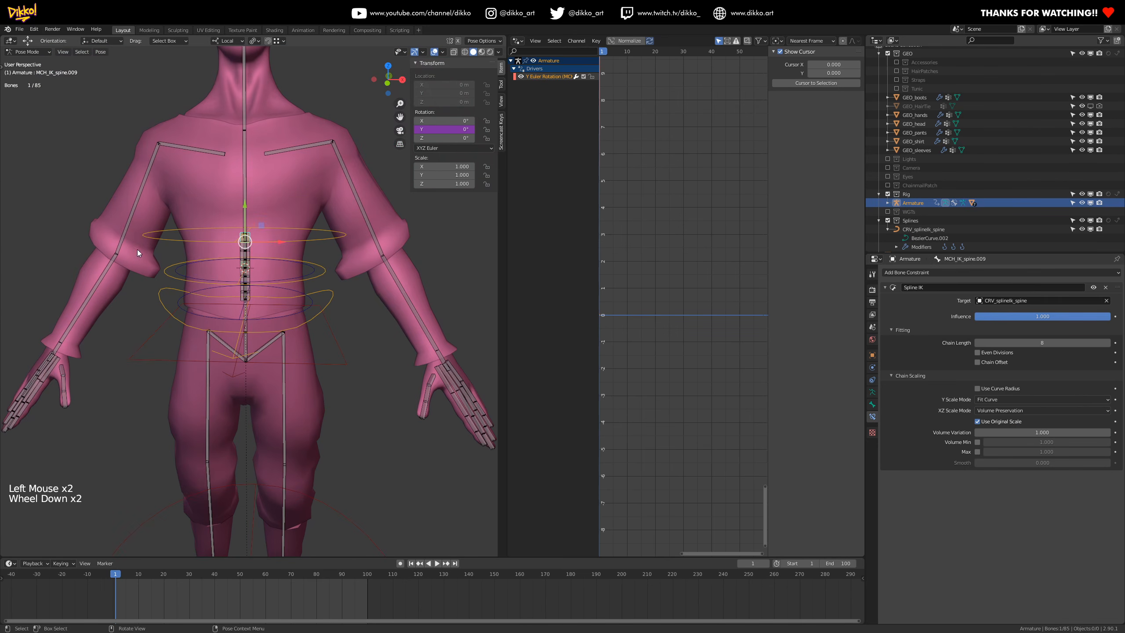
{"action": "left_click", "coordinate": [326, 239]}
{"action": "left_click_drag", "start_coordinate": [245, 198], "coordinate": [277, 168]}
{"action": "key", "text": "ctrl+z"}
- Test rotating the whole rig freely in different directions with CTRL_global.001, undoing each rotation
{"action": "scroll", "coordinate": [277, 442], "scroll_direction": "down", "scroll_amount": 4}
{"action": "middle_click_drag", "start_coordinate": [277, 442], "coordinate": [284, 519]}
{"action": "left_click", "coordinate": [282, 519]}
{"action": "key", "text": "r"}
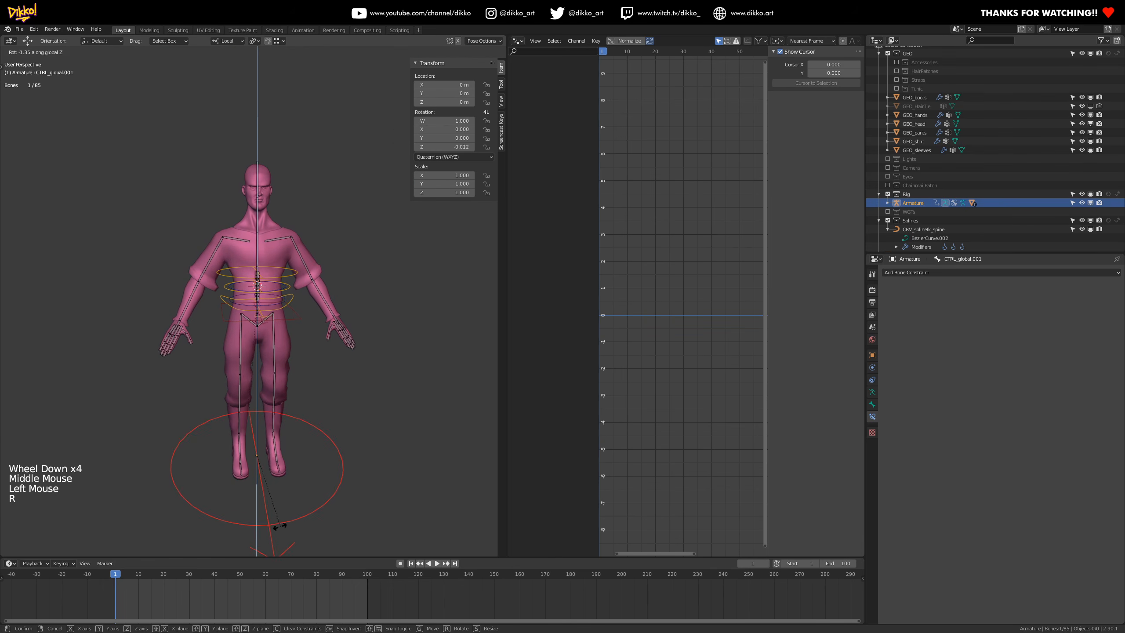
{"action": "key", "text": "ctrl+z"}
{"action": "key", "text": "r"}
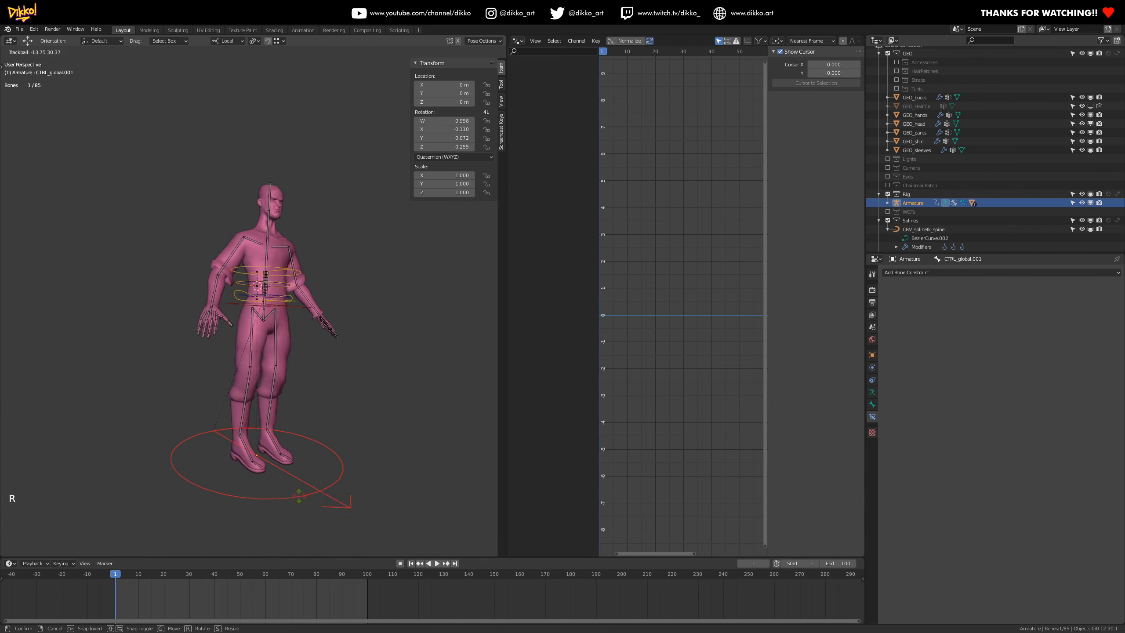
{"action": "left_click", "coordinate": [292, 494]}
{"action": "key", "text": "ctrl+z"}
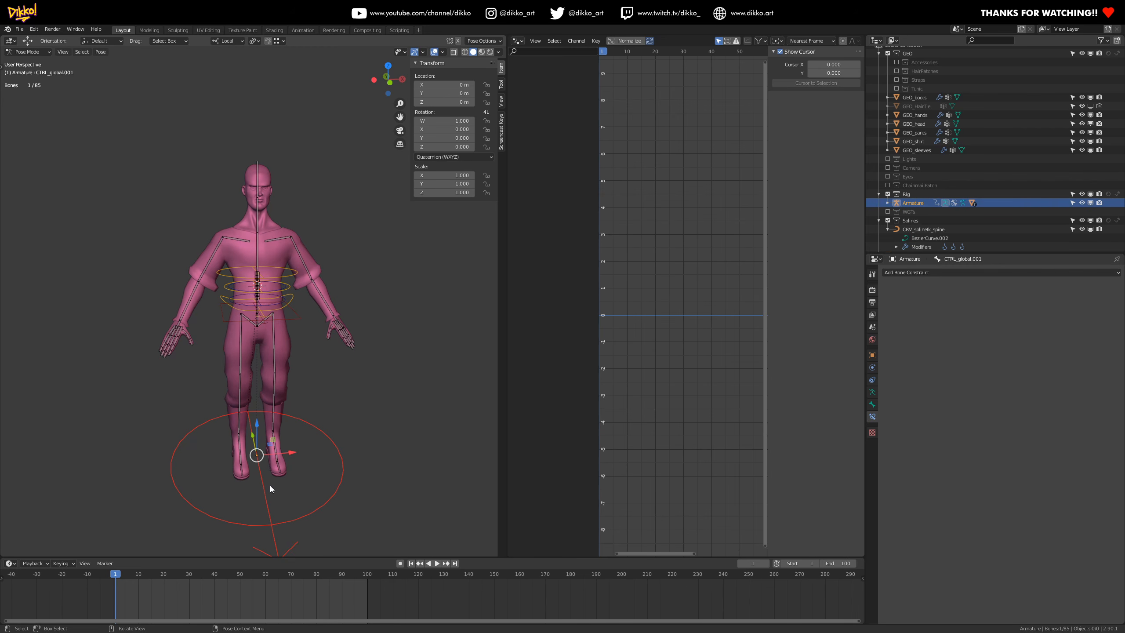
{"action": "key", "text": "r"}
{"action": "key", "text": "r"}
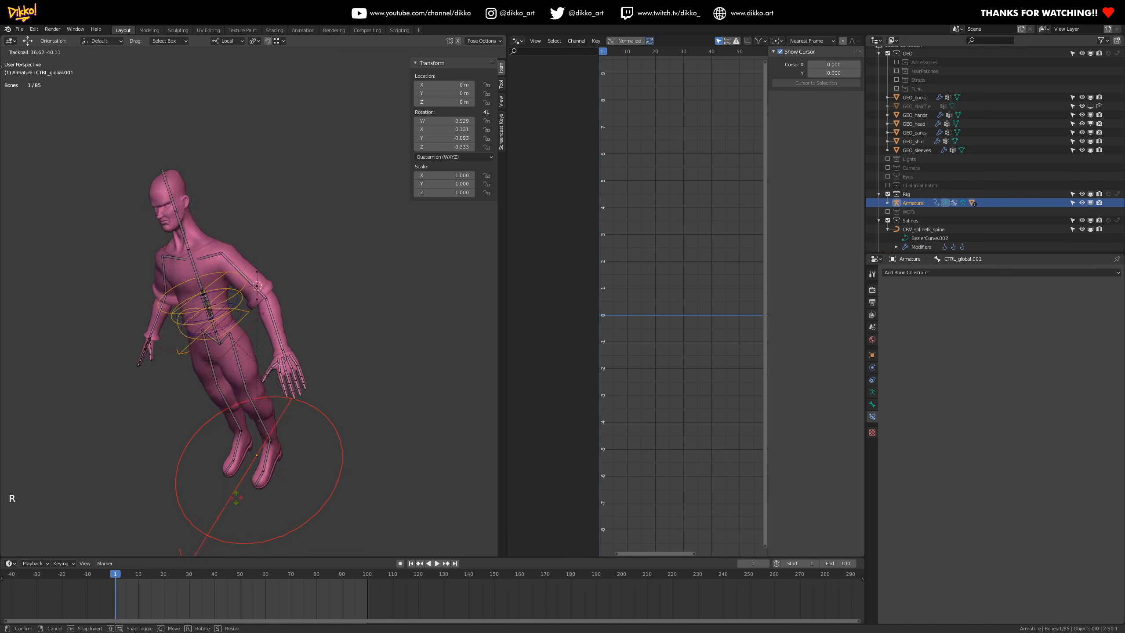
{"action": "left_click", "coordinate": [283, 479]}
{"action": "key", "text": "ctrl+z"}
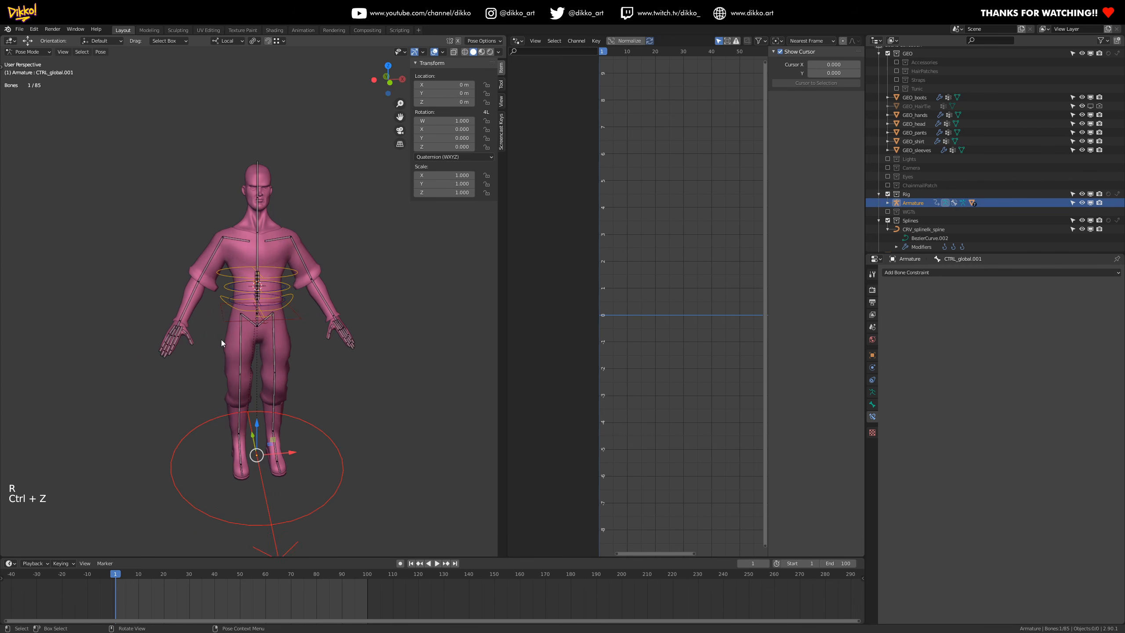
- In front view, keyframe the location, rotation and scale of CTRL_IK_torso.003 at frame 1
{"action": "scroll", "coordinate": [290, 337], "scroll_direction": "up", "scroll_amount": 2}
{"action": "left_click", "coordinate": [301, 260]}
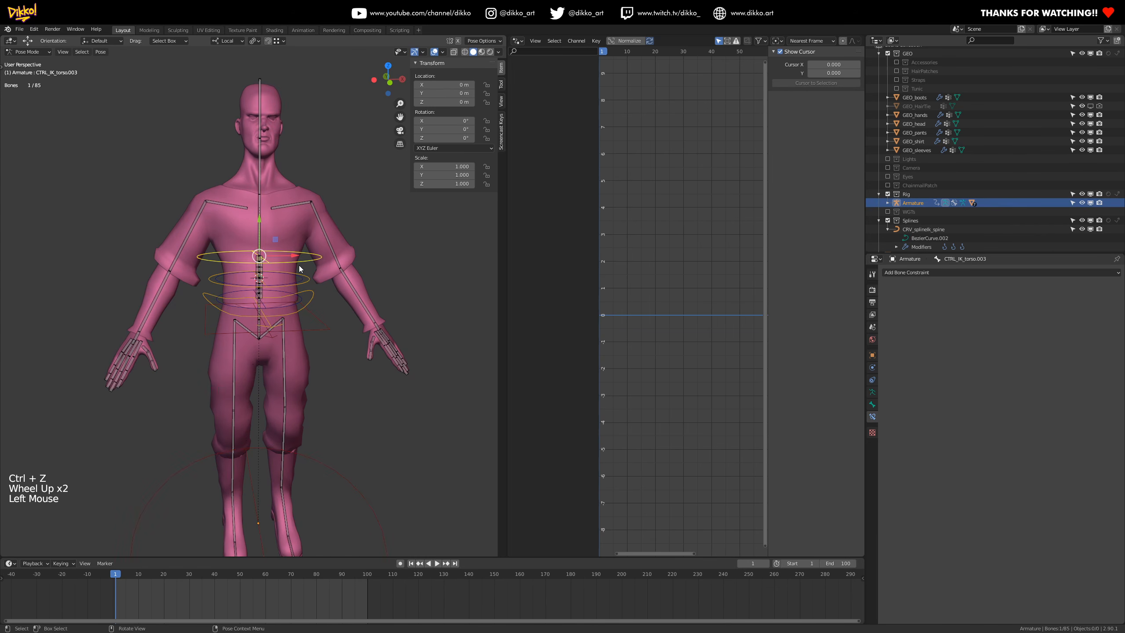
{"action": "middle_click_drag", "start_coordinate": [278, 266], "coordinate": [273, 267]}
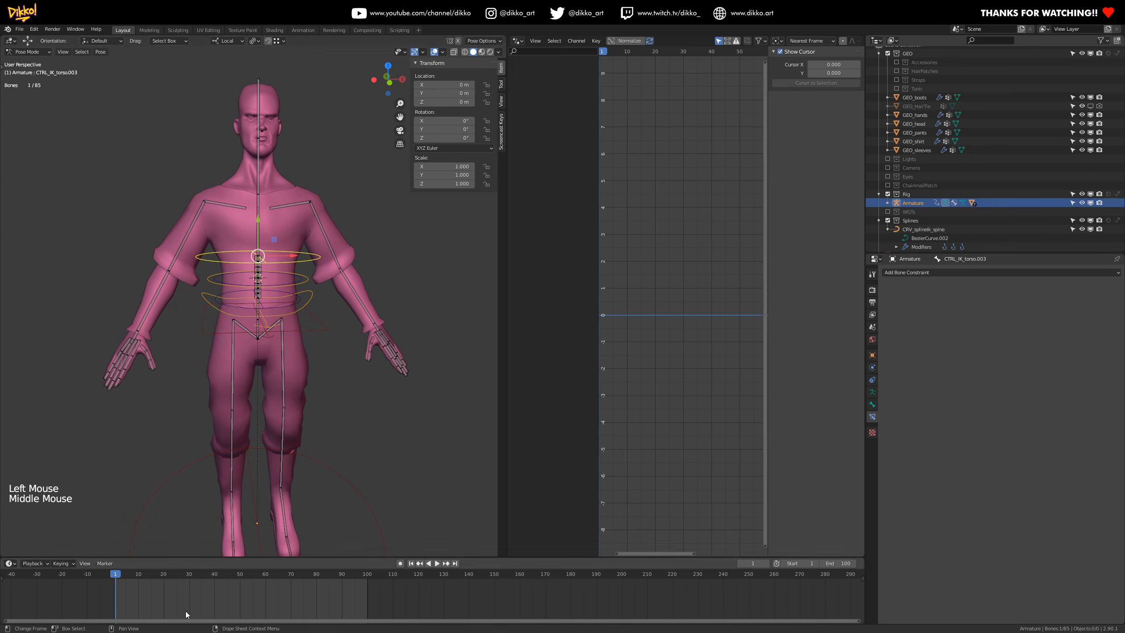
{"action": "middle_click", "coordinate": [259, 604]}
{"action": "key", "text": "KP_1"}
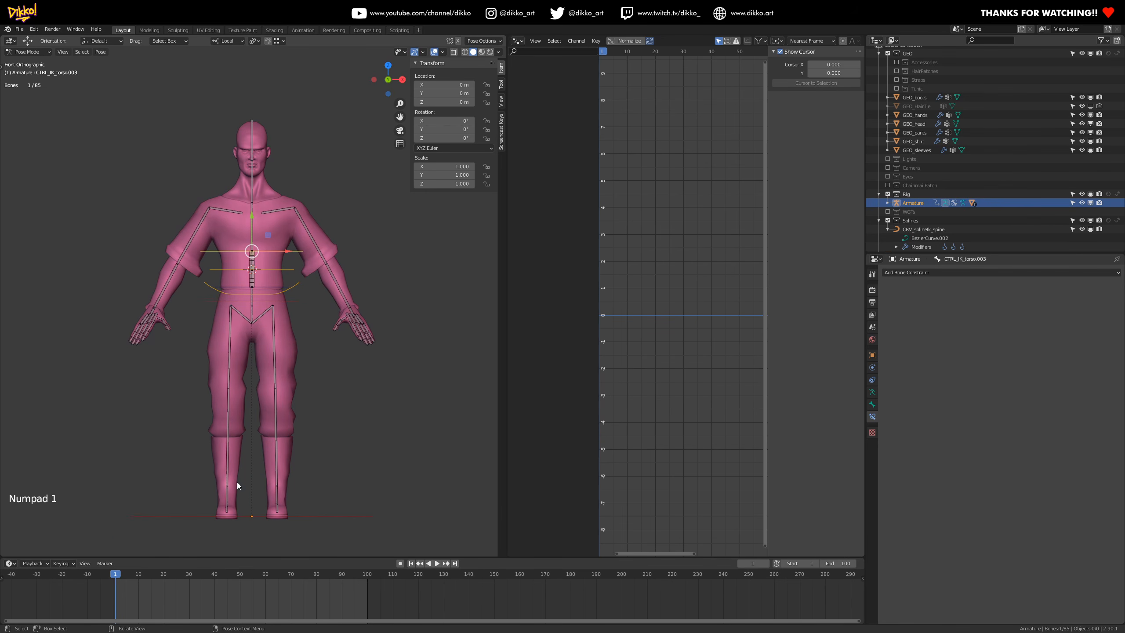
{"action": "key", "text": "i"}
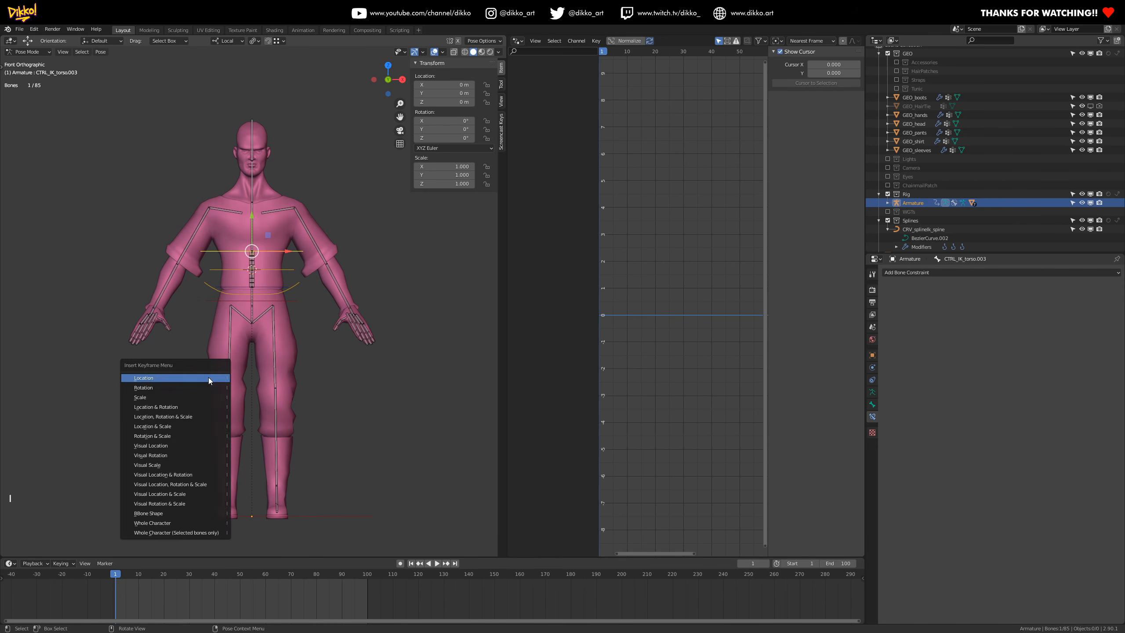
{"action": "left_click", "coordinate": [208, 377]}
{"action": "key", "text": "i"}
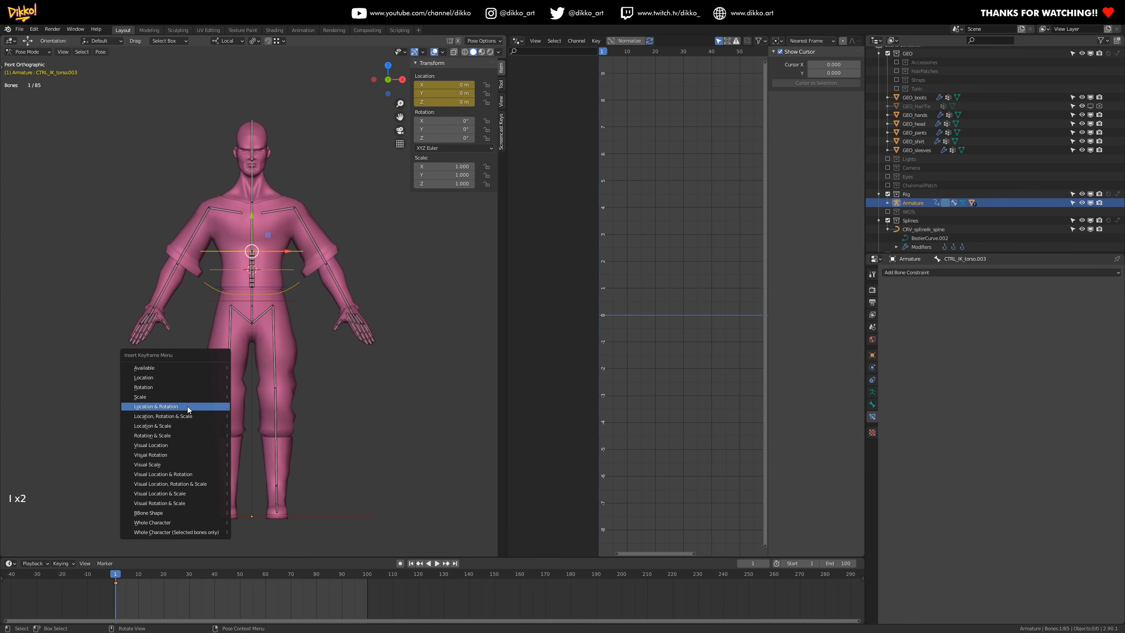
{"action": "left_click", "coordinate": [195, 426]}
- Enable auto keying and, at frame 18, move CTRL_IK_torso.003 about 0.37 m sideways and 0.26 m up and tilt it outward
{"action": "left_click", "coordinate": [400, 563]}
{"action": "left_click_drag", "start_coordinate": [130, 589], "coordinate": [158, 589]}
{"action": "key", "text": "g"}
{"action": "left_click", "coordinate": [249, 201]}
{"action": "key", "text": "t"}
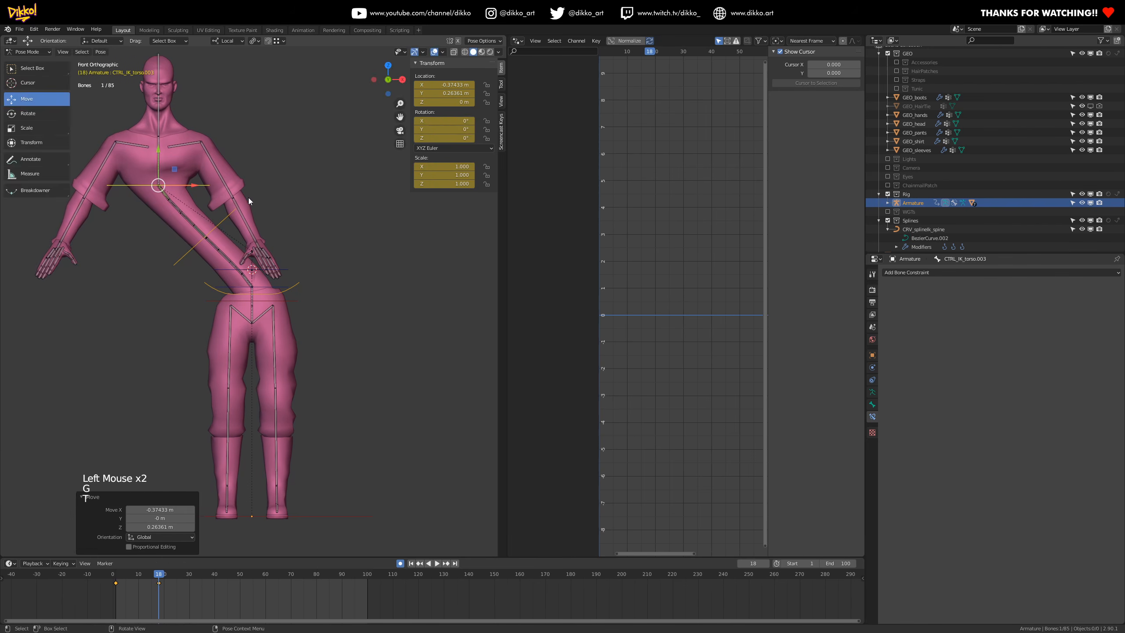
{"action": "key", "text": "t"}
{"action": "key", "text": "r"}
- At frame 18, move CTRL_IK_torso.002 about 0.16 m sideways and 0.13 m up to bend the torso
{"action": "left_click", "coordinate": [232, 222]}
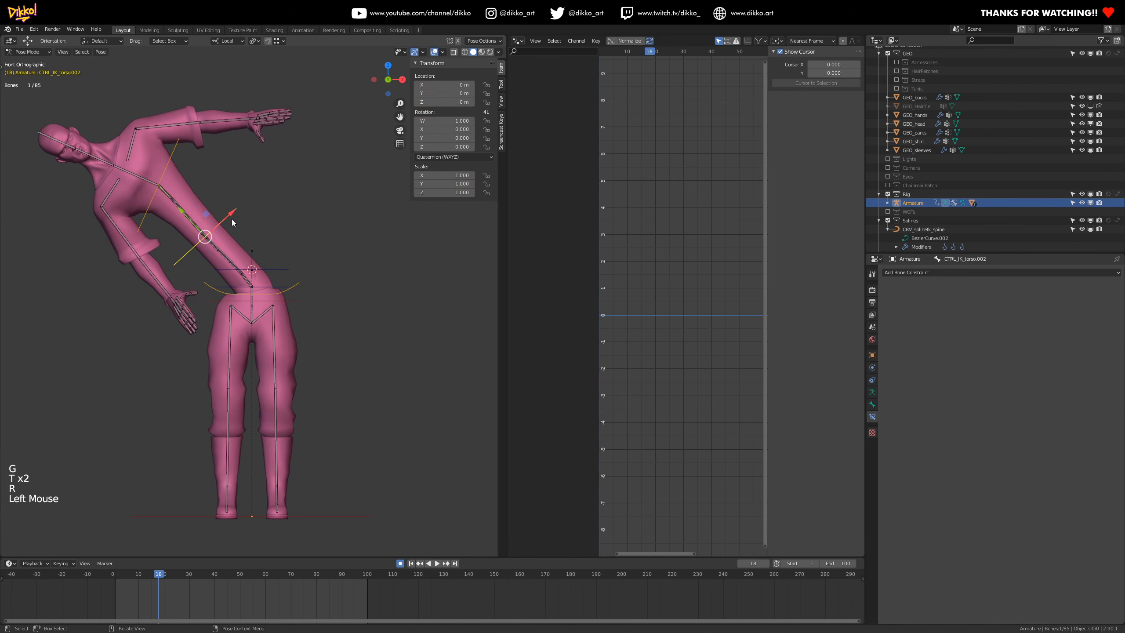
{"action": "key", "text": "g"}
{"action": "left_click", "coordinate": [174, 173]}
- At frame 35, move CTRL_IK_torso.003 over to the opposite side of the body and rotate it about 100°
{"action": "double_click", "coordinate": [156, 213]}
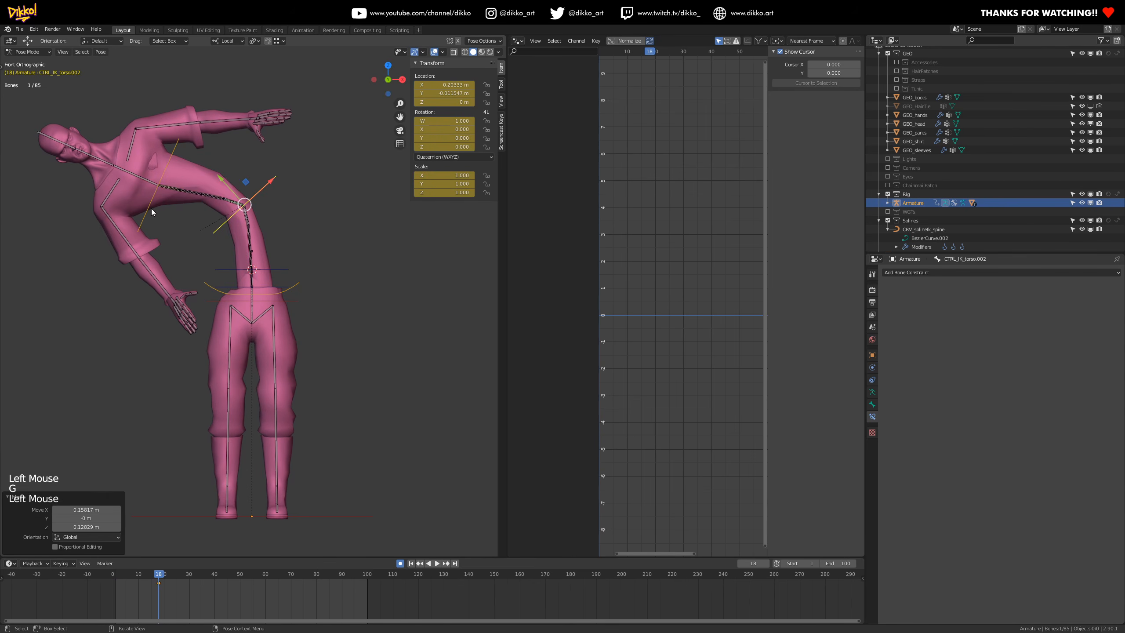
{"action": "key", "text": "space"}
{"action": "key", "text": "space"}
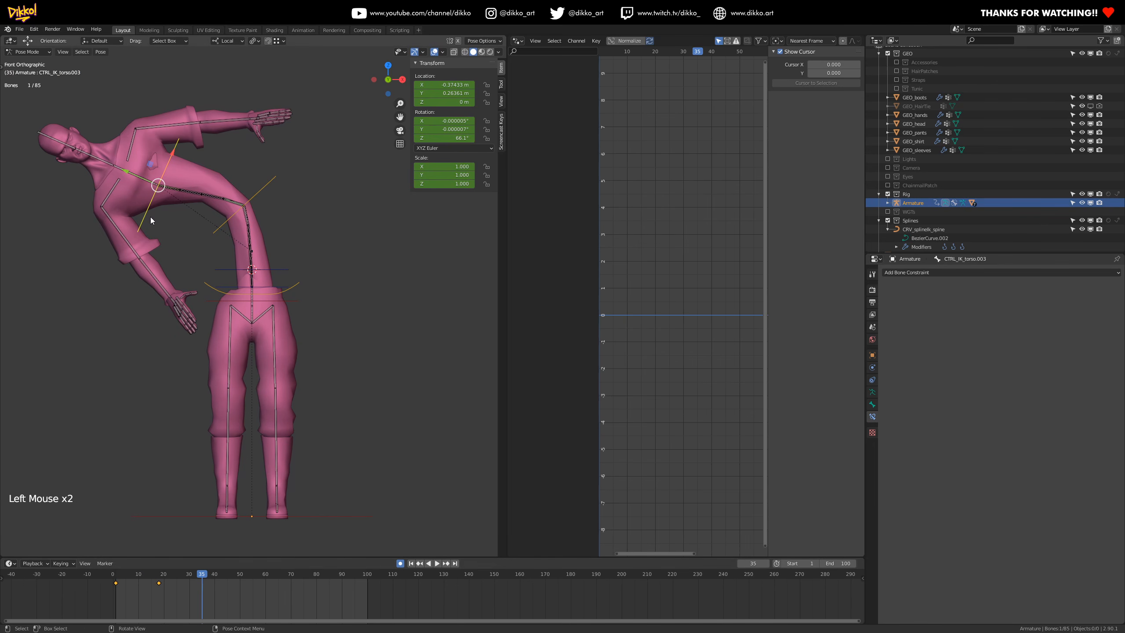
{"action": "key", "text": "g"}
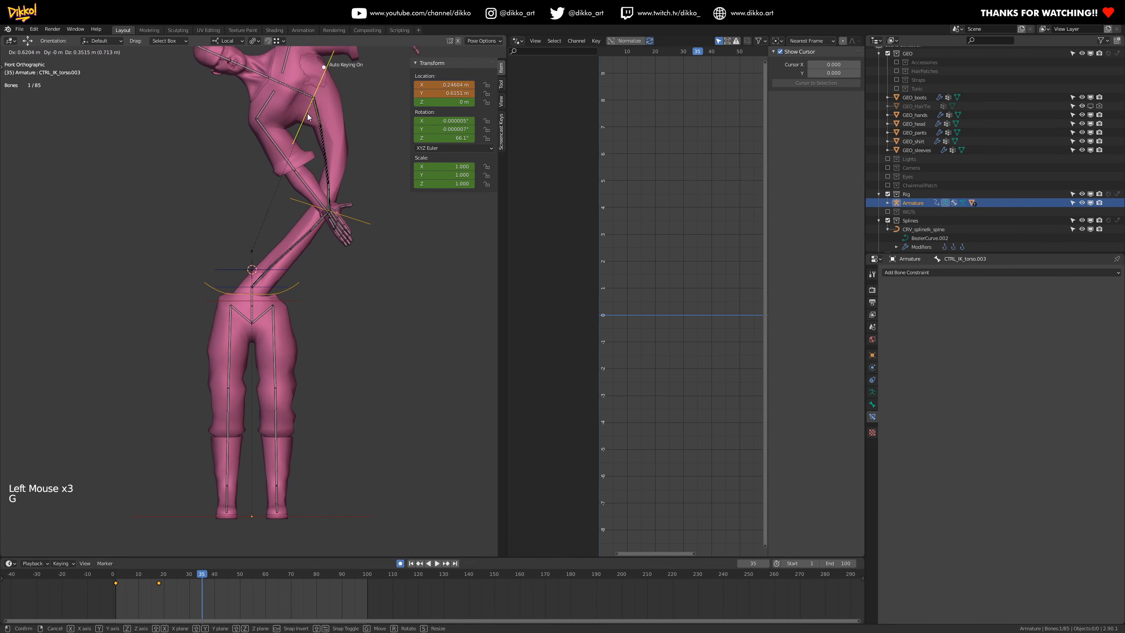
{"action": "left_click", "coordinate": [460, 279]}
{"action": "key", "text": "r"}
{"action": "left_click", "coordinate": [274, 213]}
{"action": "key", "text": "g"}
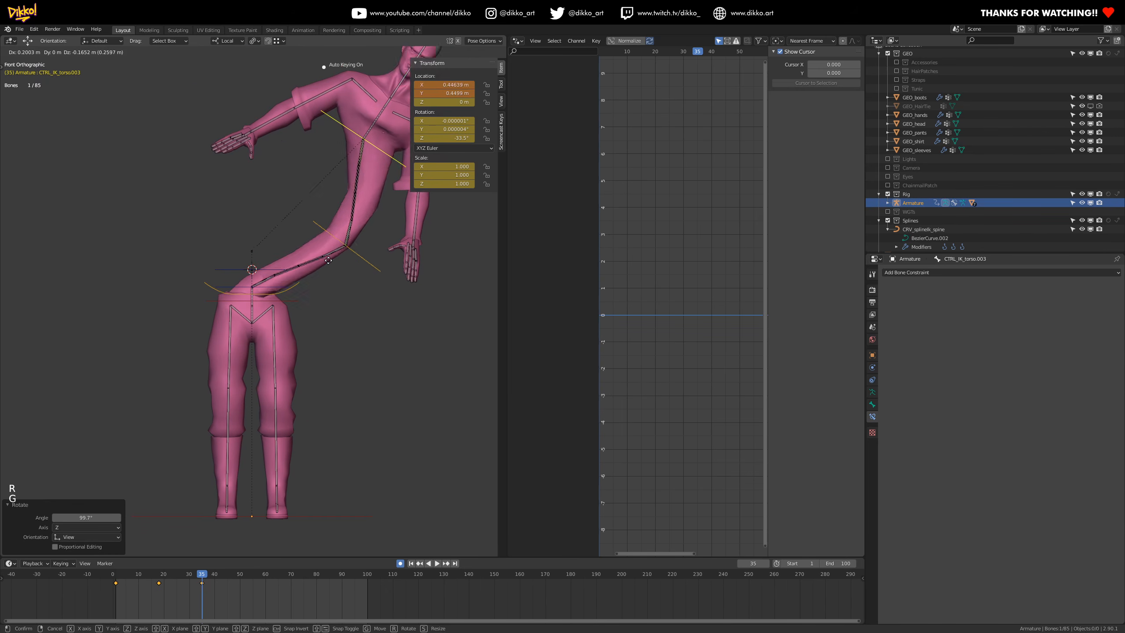
{"action": "left_click", "coordinate": [371, 309]}
- At frame 35, shift CTRL_IK_torso.002 about 0.24 m sideways and 0.26 m up, and rotate CTRL_IK_torso.003 about 65° further
{"action": "key", "text": "g"}
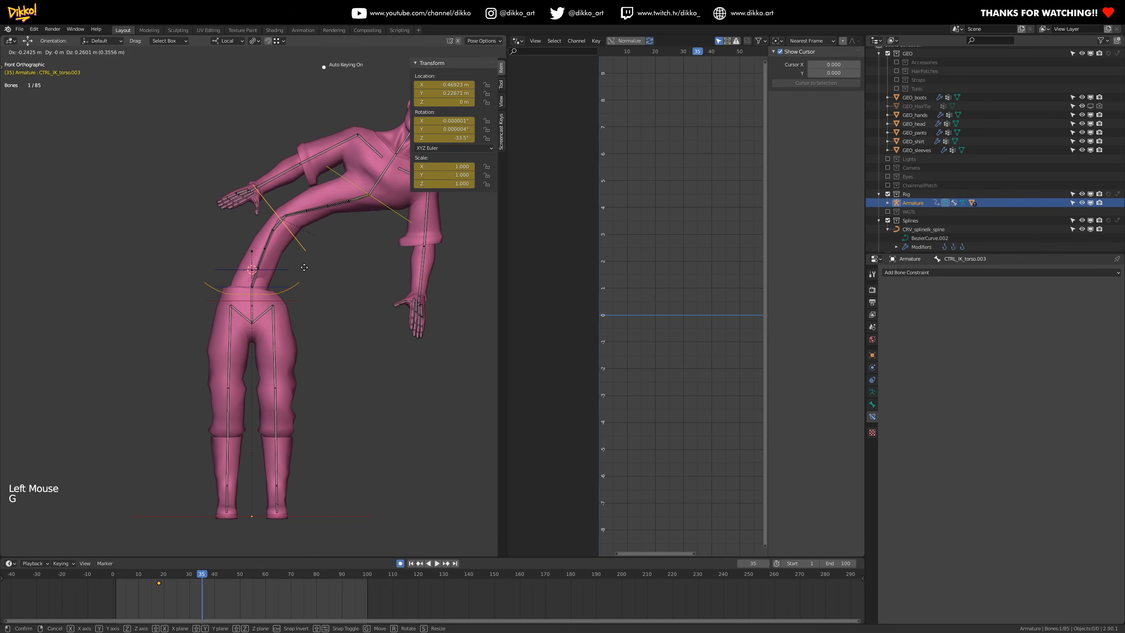
{"action": "left_click", "coordinate": [393, 216]}
{"action": "key", "text": "r"}
{"action": "left_click", "coordinate": [332, 368]}
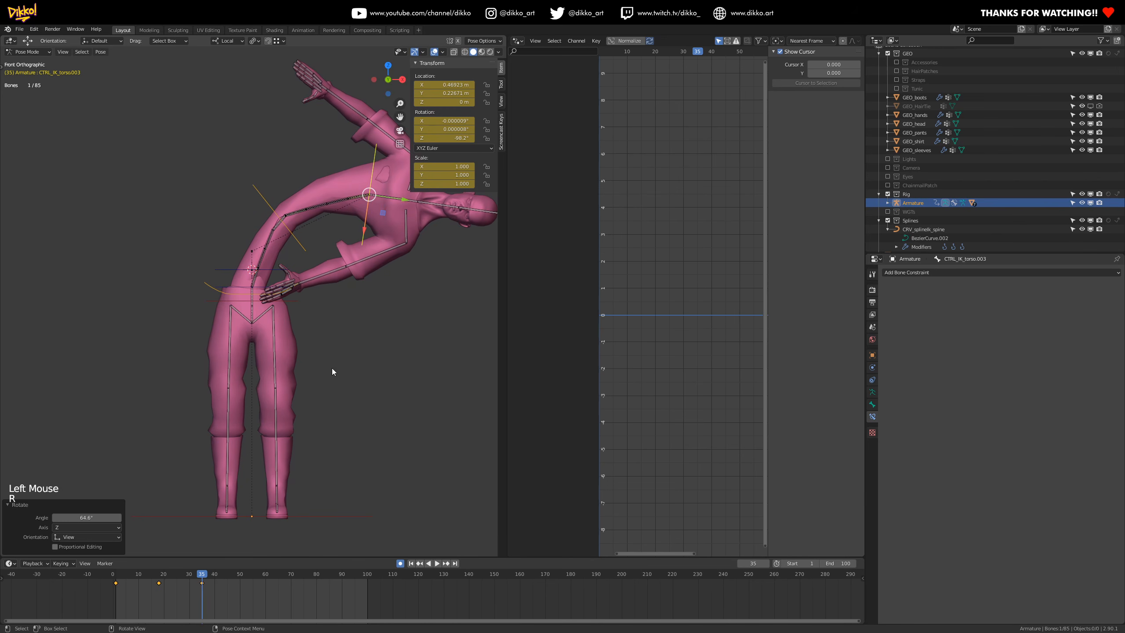
- At frame 58, clear the rotation and location of CTRL_IK_torso.003 and CTRL_IK_torso.002, and lower CTRL_IK_torso.003 about 0.1 m along its Y axis
{"action": "left_click", "coordinate": [216, 586]}
{"action": "left_click", "coordinate": [261, 589]}
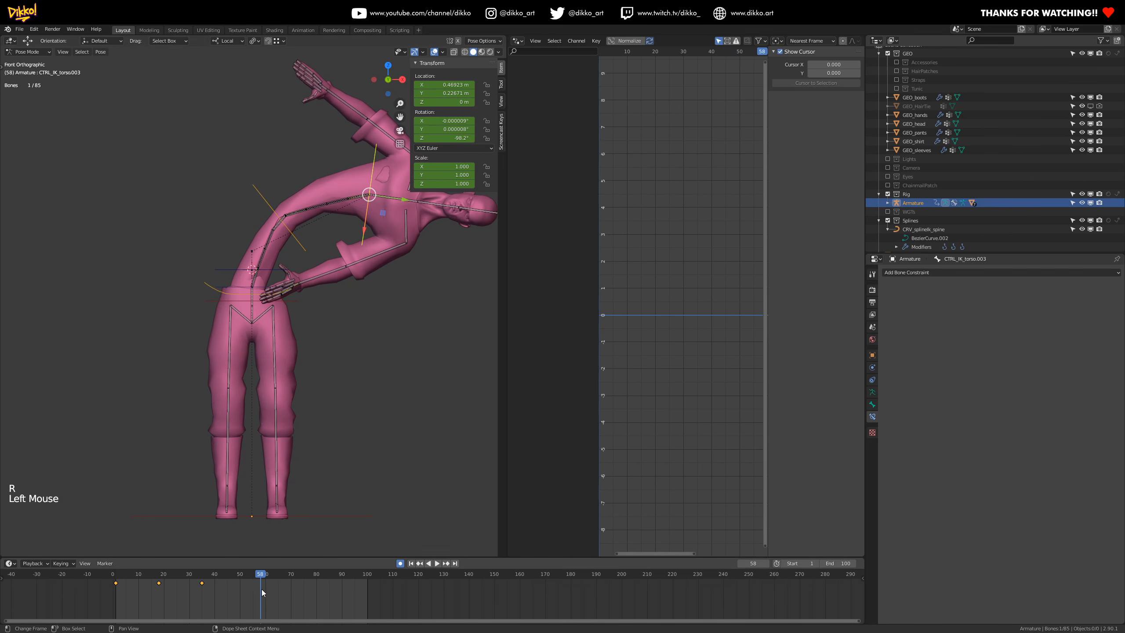
{"action": "left_click", "coordinate": [301, 244], "text": "shift"}
{"action": "key", "text": "alt+r"}
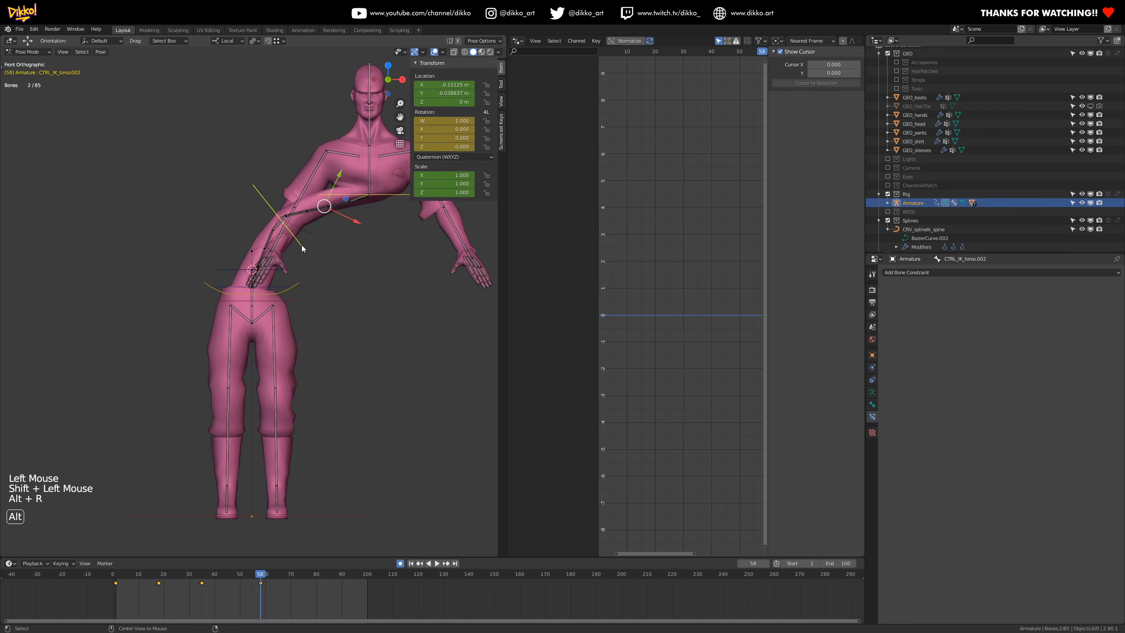
{"action": "key", "text": "alt+g"}
{"action": "left_click", "coordinate": [276, 254]}
{"action": "left_click_drag", "start_coordinate": [246, 215], "coordinate": [246, 239]}
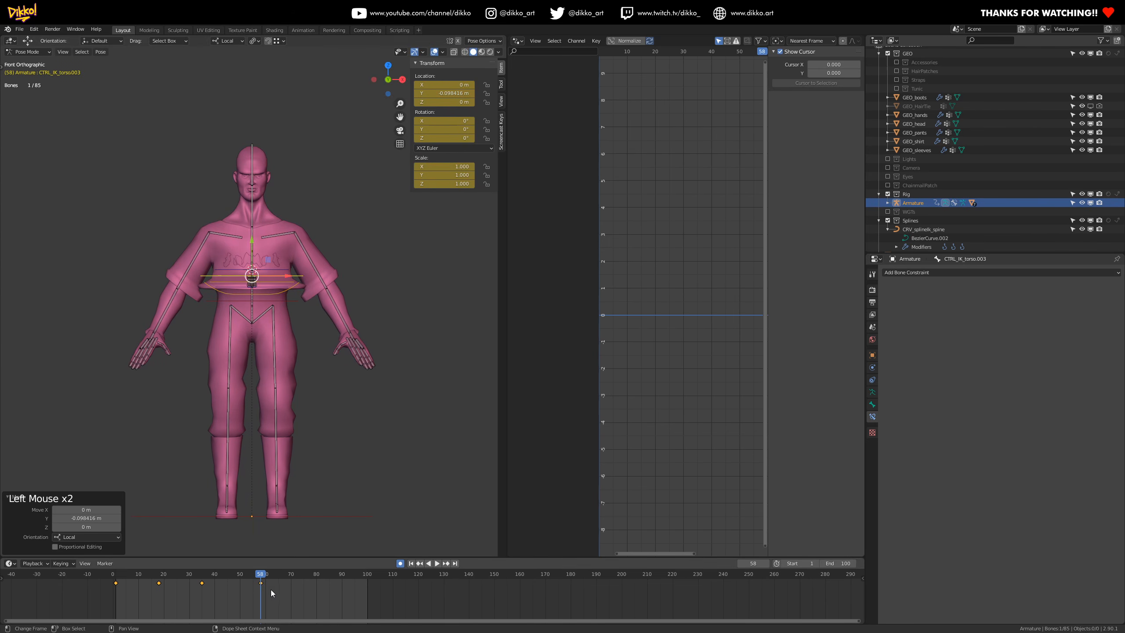
- Adjust CTRL_IK_torso.003 along its Y axis at frame 68, and stretch the torso by raising it to about 0.91 m at frame 83
{"action": "left_click_drag", "start_coordinate": [260, 579], "coordinate": [286, 582]}
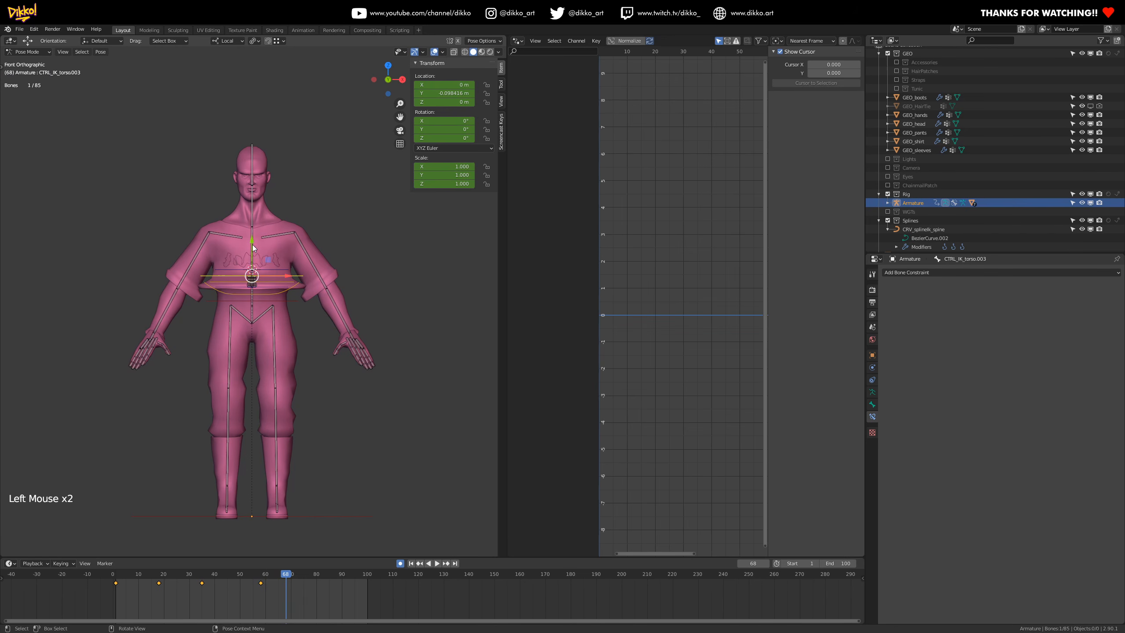
{"action": "left_click_drag", "start_coordinate": [253, 247], "coordinate": [253, 242]}
{"action": "left_click_drag", "start_coordinate": [292, 578], "coordinate": [324, 578]}
{"action": "left_click_drag", "start_coordinate": [253, 248], "coordinate": [241, 499]}
- At frame 100, clear the rotation and location of CTRL_IK_torso.003
{"action": "left_click_drag", "start_coordinate": [324, 575], "coordinate": [367, 575]}
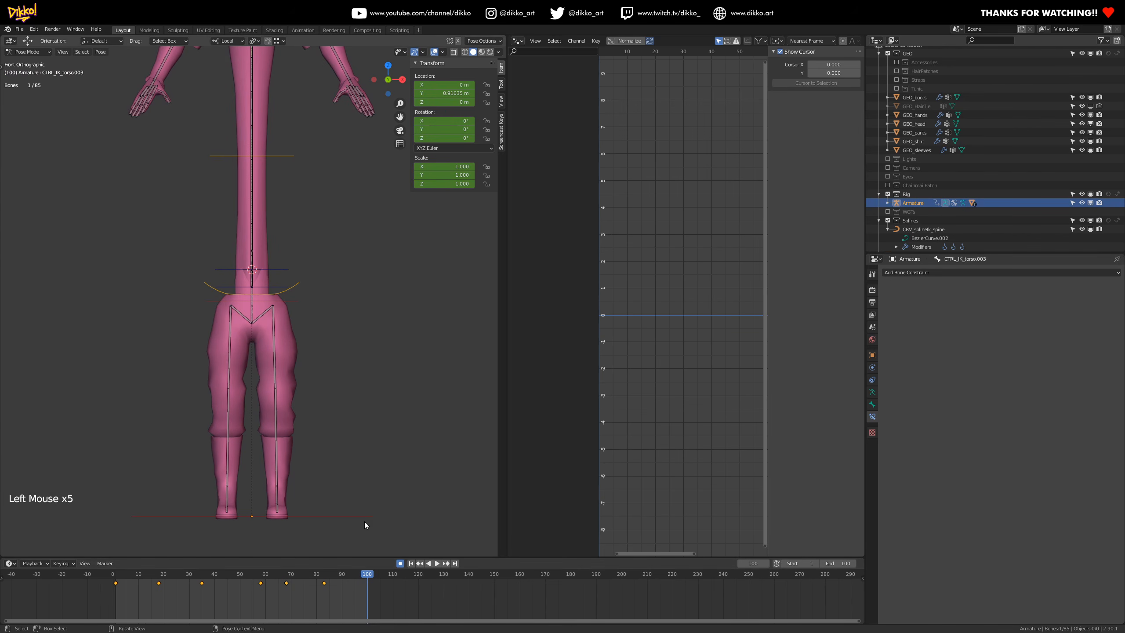
{"action": "key", "text": "alt+r"}
{"action": "key", "text": "alt+g"}
- At frame 1, clear the location of CTRL_IK_torso.002
{"action": "left_click_drag", "start_coordinate": [120, 580], "coordinate": [116, 582]}
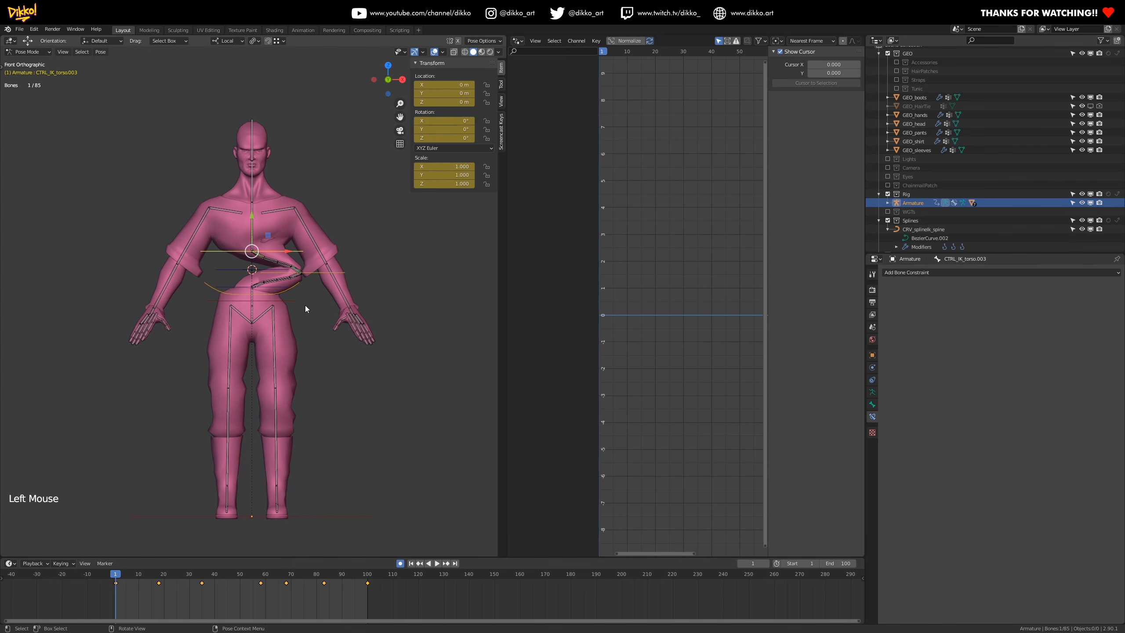
{"action": "left_click", "coordinate": [315, 272]}
{"action": "key", "text": "alt+g"}
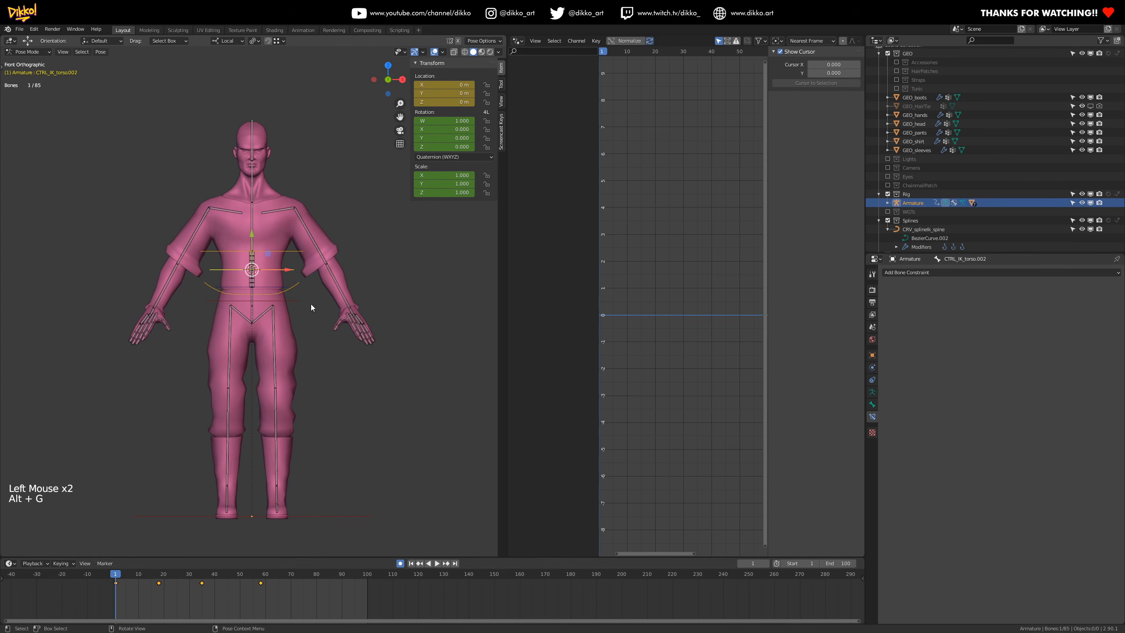
- Play the torso test animation from its start to examine the bending, squashing and stretching
{"action": "left_click_drag", "start_coordinate": [117, 580], "coordinate": [143, 589]}
{"action": "left_click_drag", "start_coordinate": [116, 579], "coordinate": [109, 583]}
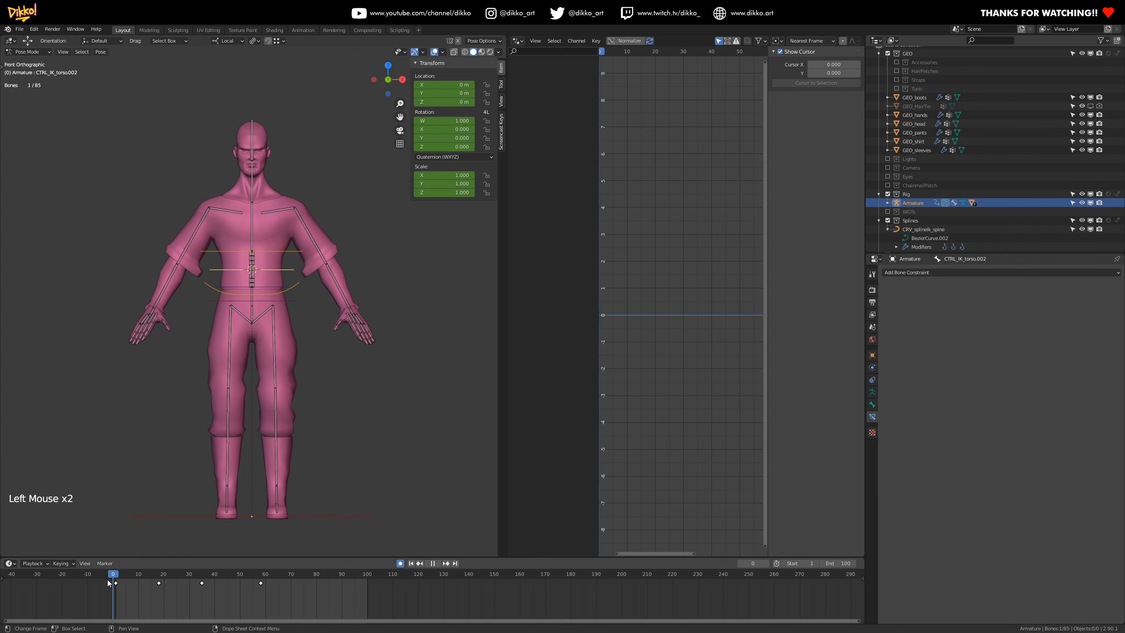
{"action": "key", "text": "space"}
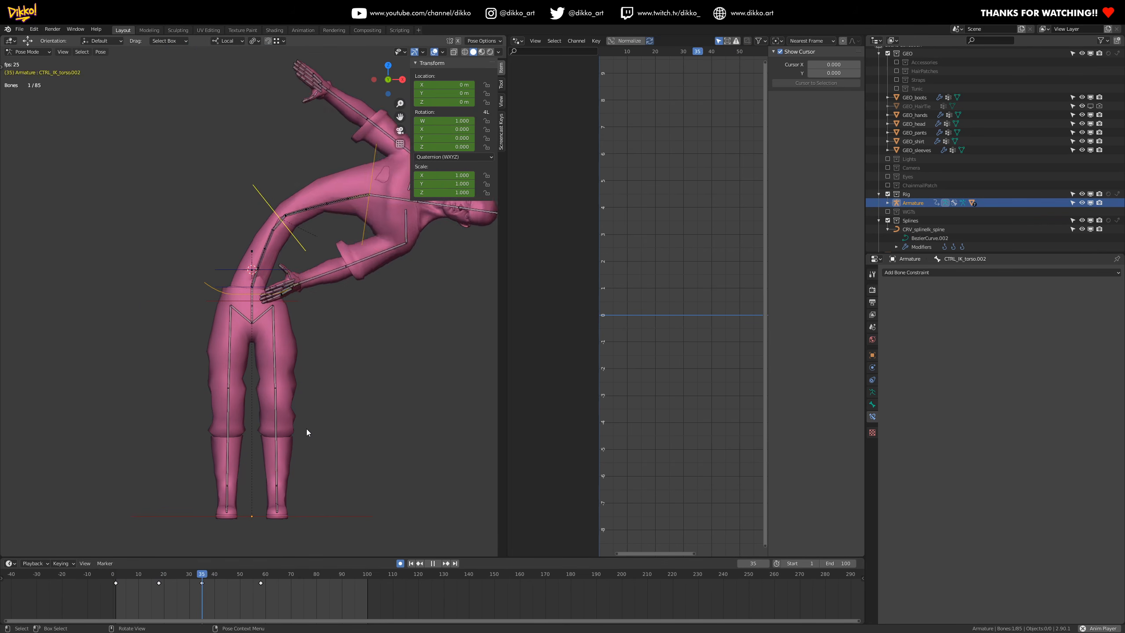
{"action": "key", "text": "space"}
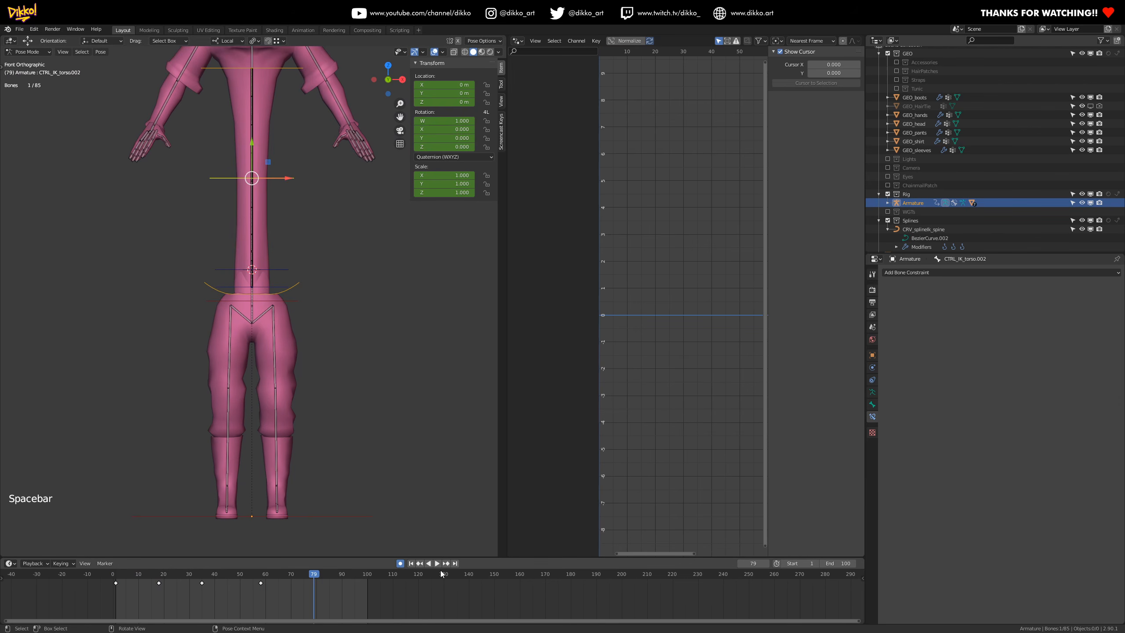
- Turn off automatic keyframing and return the timeline to frame 1
{"action": "left_click", "coordinate": [401, 563]}
{"action": "left_click_drag", "start_coordinate": [266, 578], "coordinate": [115, 599]}
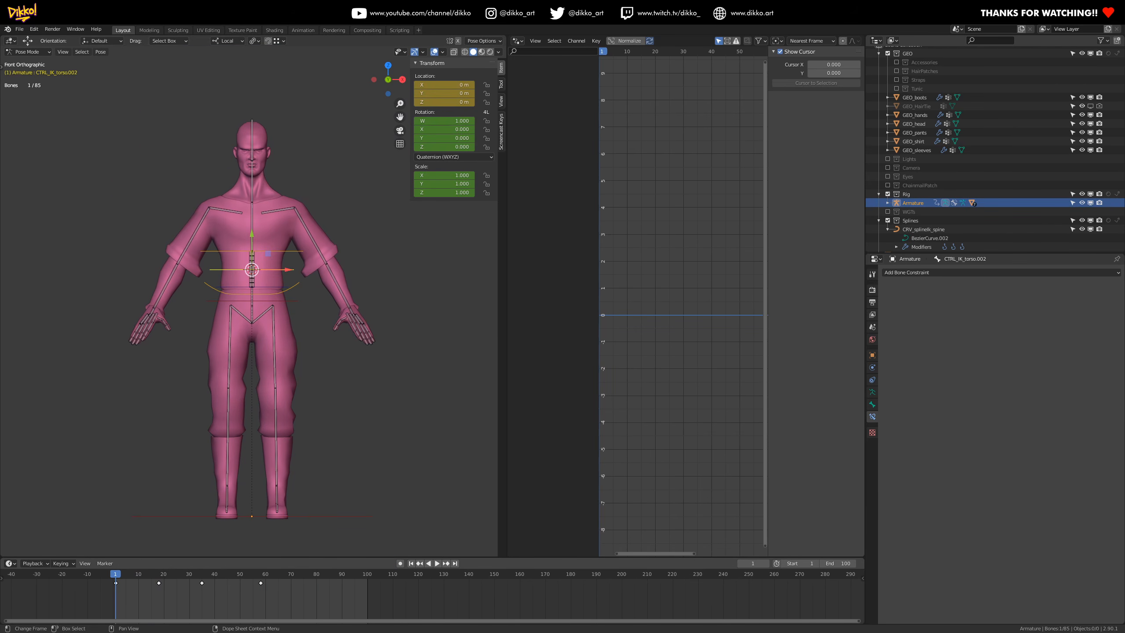
- Switch to Object Mode and select the armature, the spine curve and all visible character meshes
{"action": "left_click", "coordinate": [38, 51]}
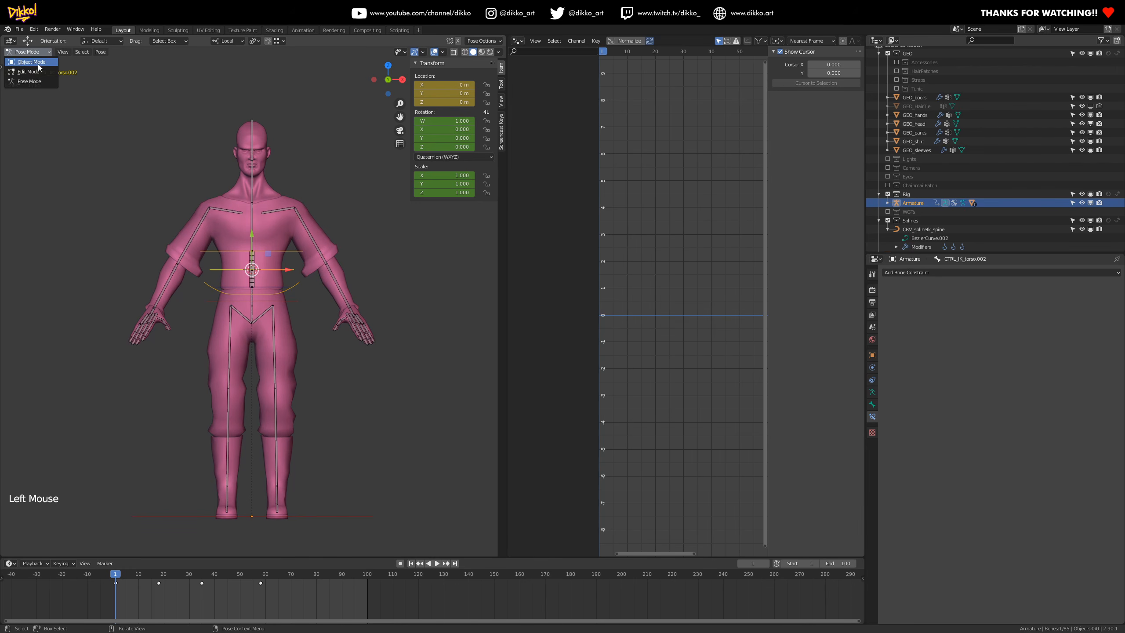
{"action": "left_click", "coordinate": [38, 62]}
{"action": "left_click_drag", "start_coordinate": [79, 82], "coordinate": [446, 563]}
{"action": "left_click", "coordinate": [293, 394], "text": "shift"}
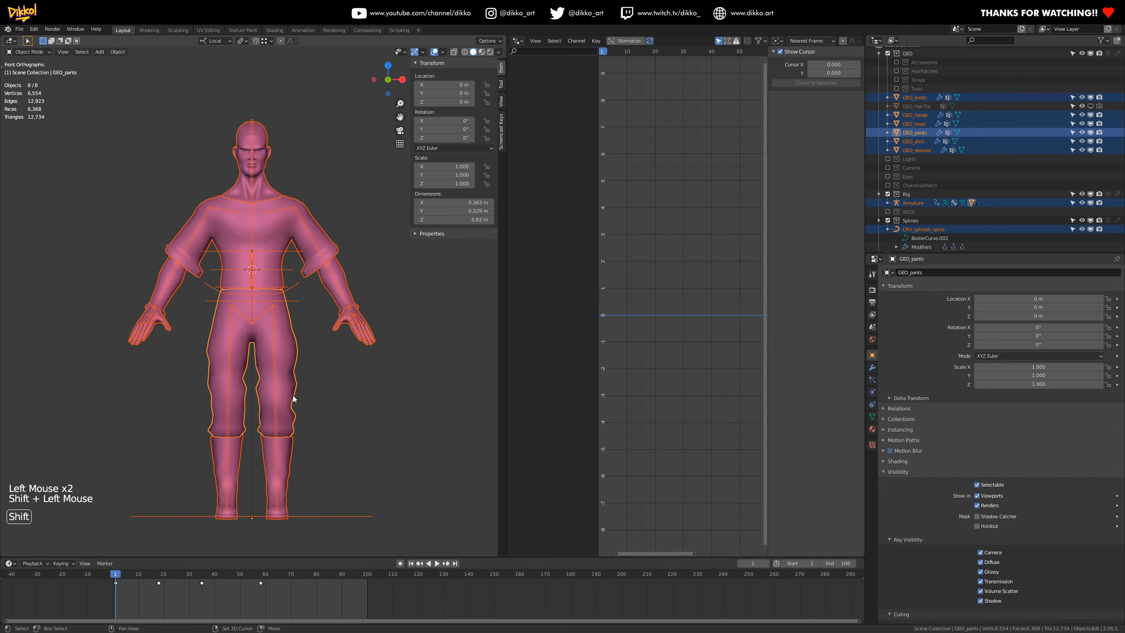
- Set up a Better FBX export with Selected Objects and Only Deform Bones enabled and Ignore Armature Node disabled
{"action": "left_click", "coordinate": [19, 30]}
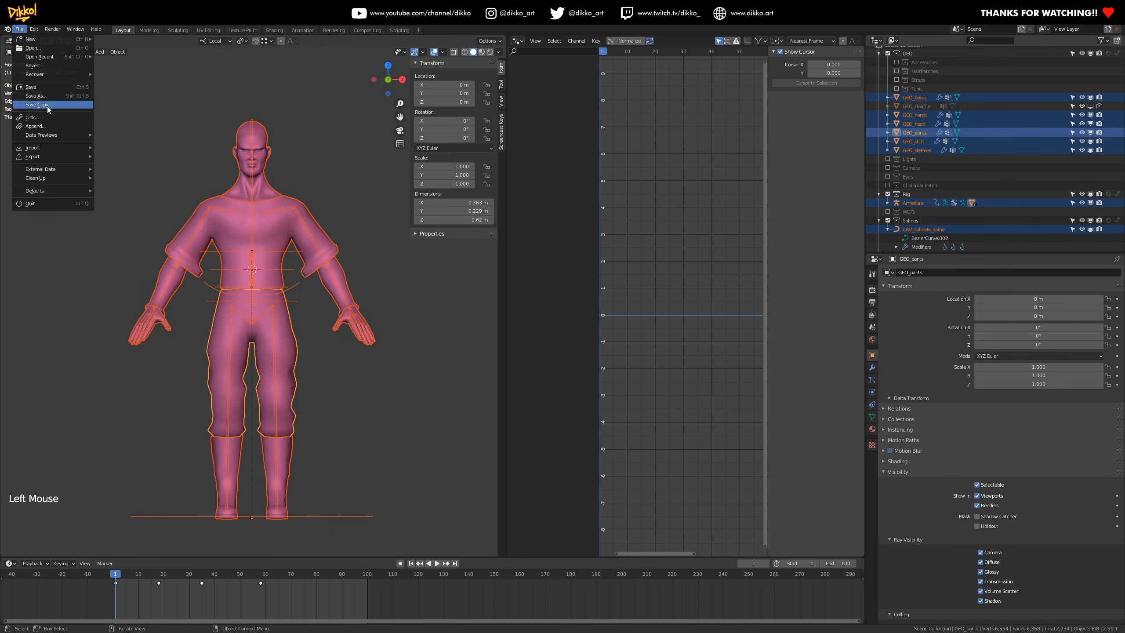
{"action": "mouse_move", "coordinate": [46, 156]}
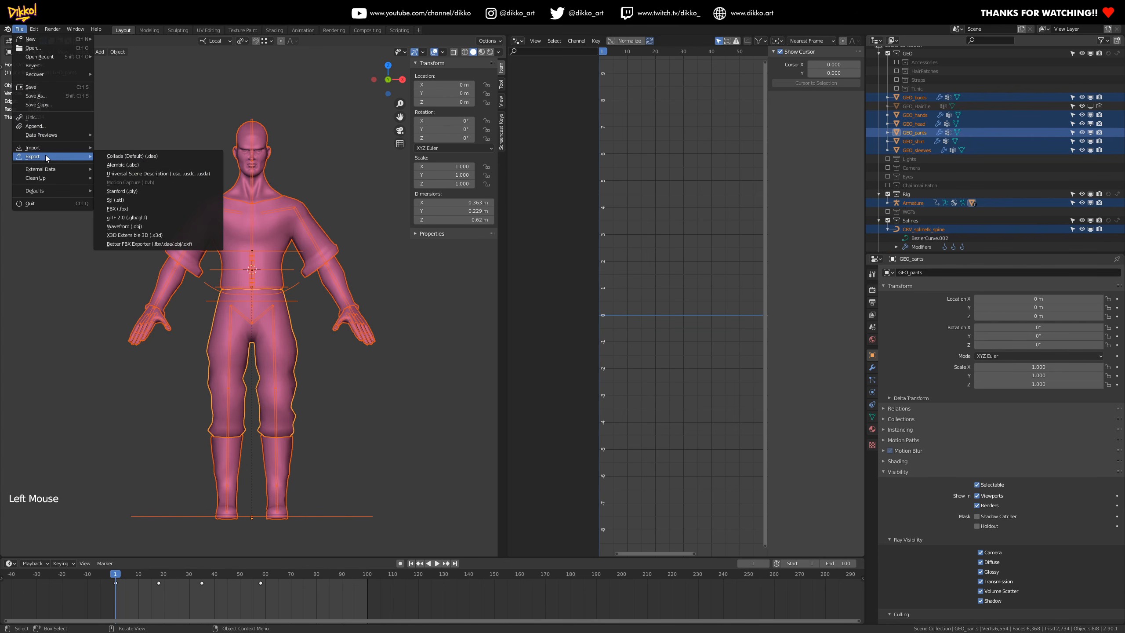
{"action": "left_click", "coordinate": [151, 243]}
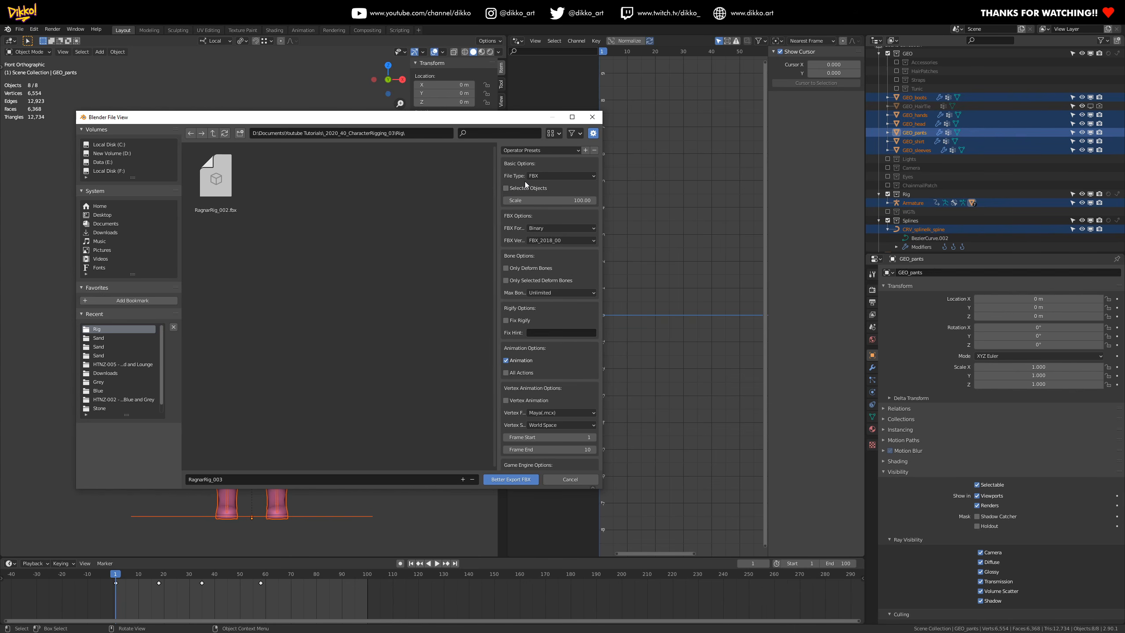
{"action": "left_click", "coordinate": [505, 188]}
{"action": "left_click", "coordinate": [505, 268]}
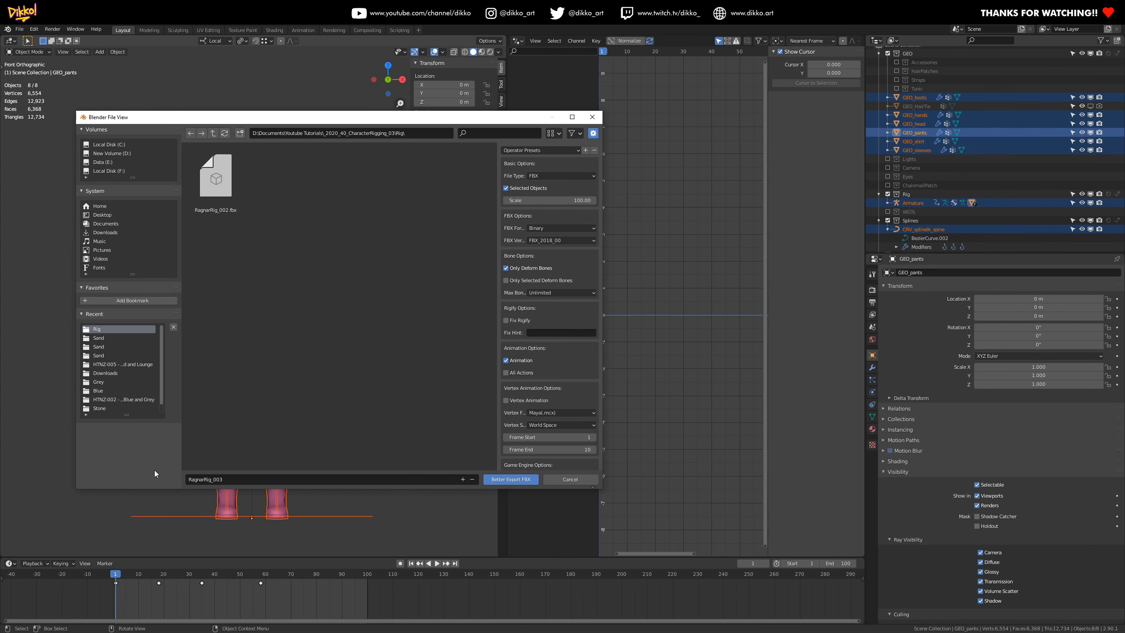
{"action": "scroll", "coordinate": [570, 341], "scroll_direction": "down", "scroll_amount": 2}
{"action": "scroll", "coordinate": [566, 341], "scroll_direction": "down", "scroll_amount": 2}
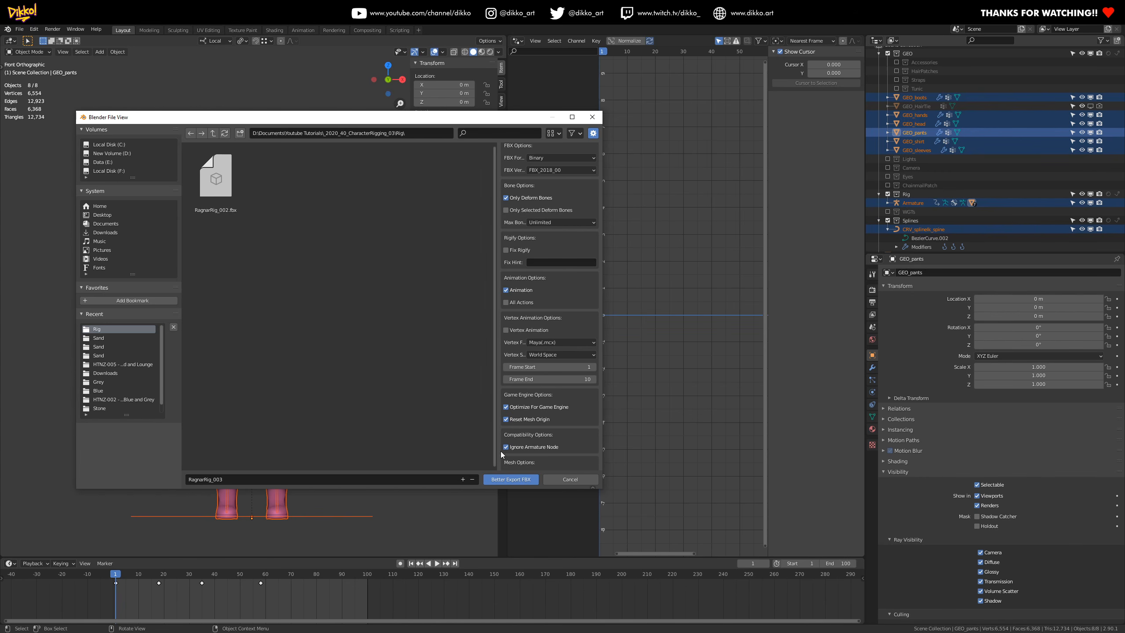
{"action": "scroll", "coordinate": [562, 448], "scroll_direction": "down", "scroll_amount": 1}
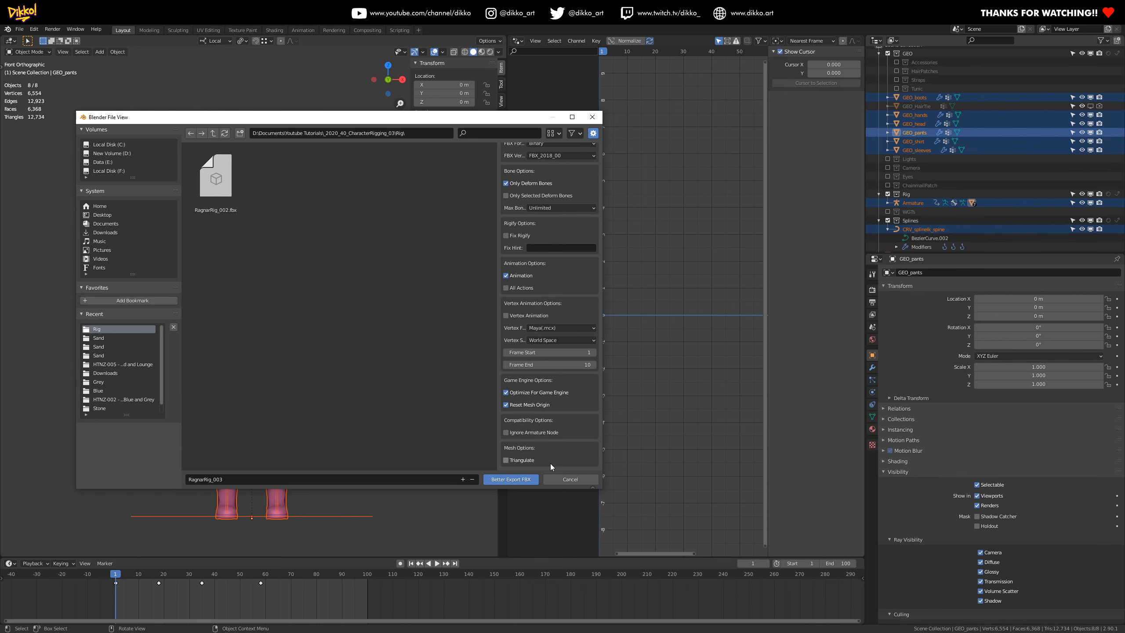
- Name the export file RagnarRig_003.fbx, based on the existing RagnarRig_002.fbx name, and run the export
{"action": "left_click", "coordinate": [221, 207]}
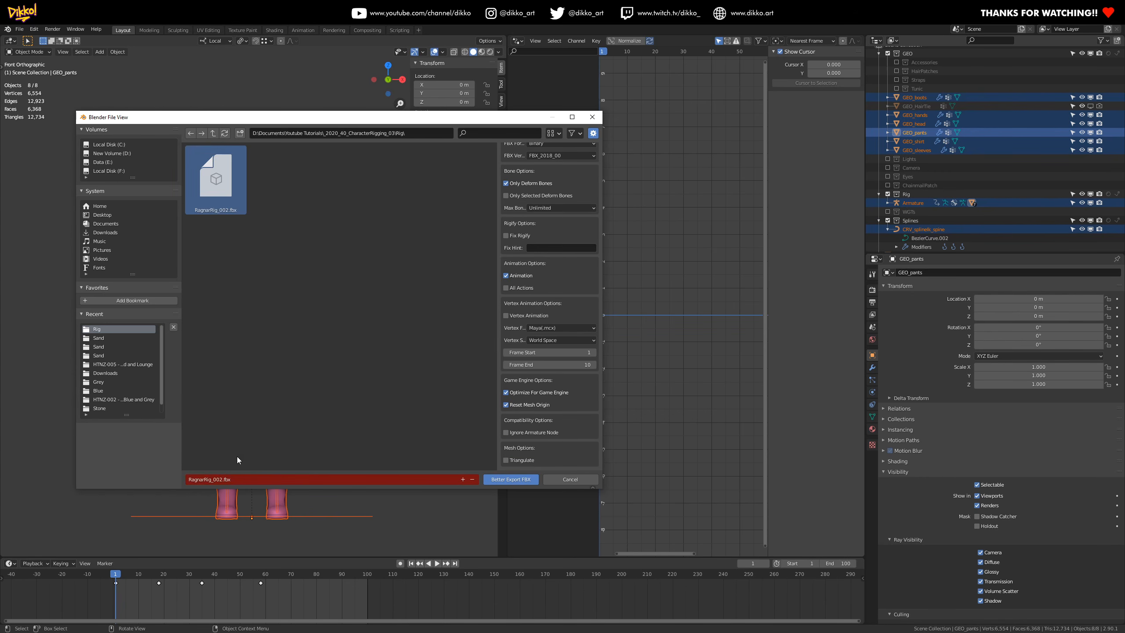
{"action": "left_click", "coordinate": [221, 475]}
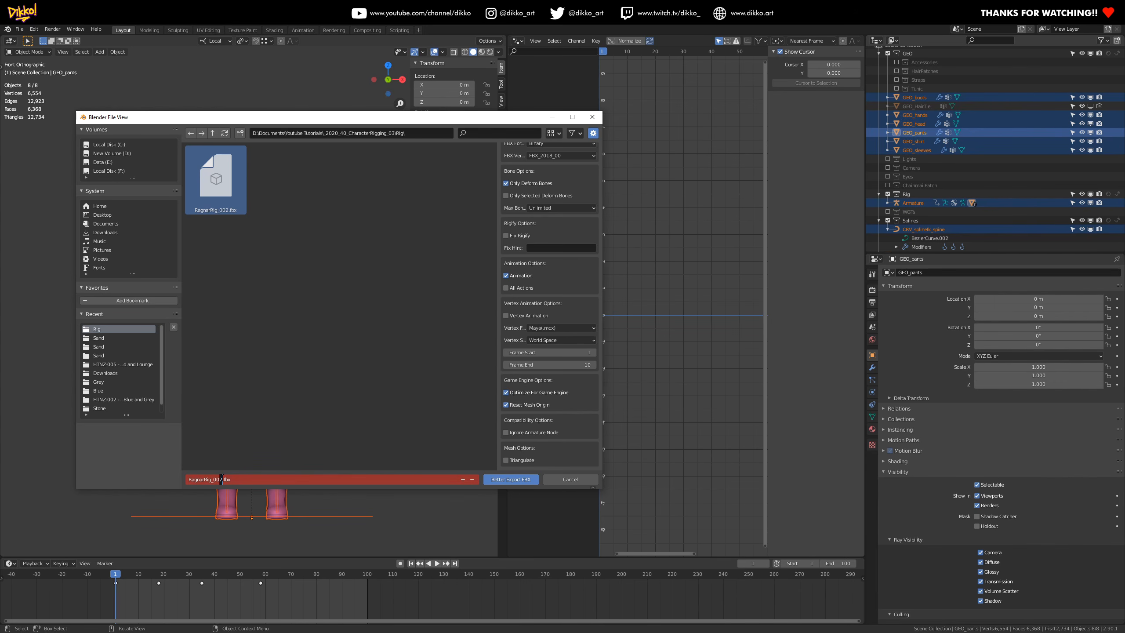
{"action": "key", "text": "BackSpace"}
{"action": "type", "text": "3"}
{"action": "left_click", "coordinate": [535, 478]}
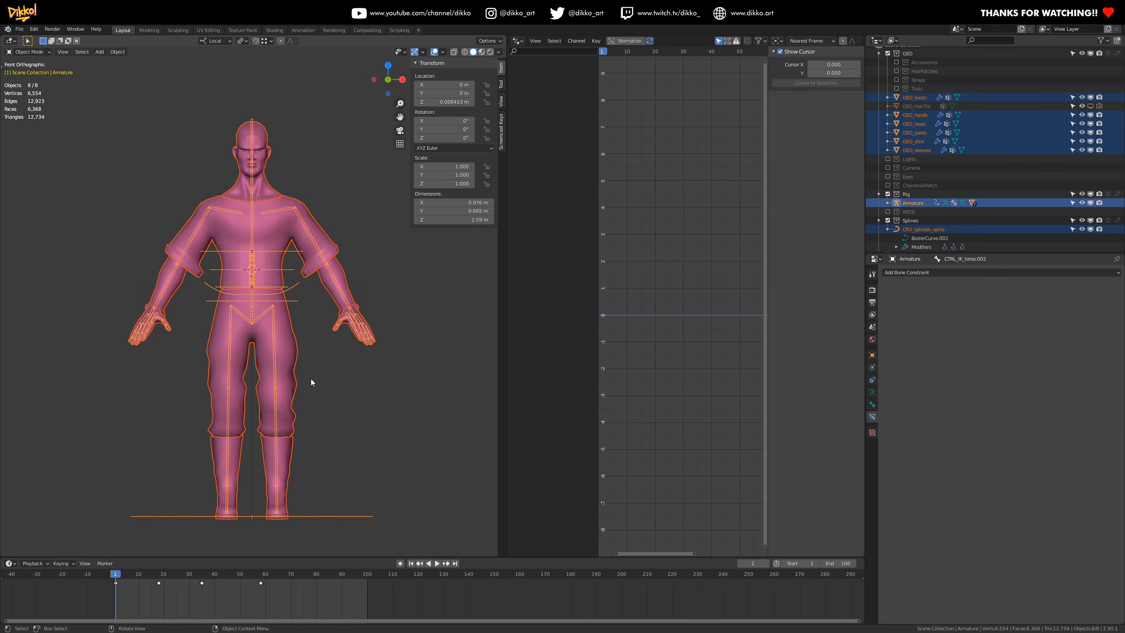
- Switch to File Explorer and open the Rig folder inside _2020_40_CharacterRigging_03
{"action": "scroll", "coordinate": [310, 376], "scroll_direction": "down", "scroll_amount": 1}
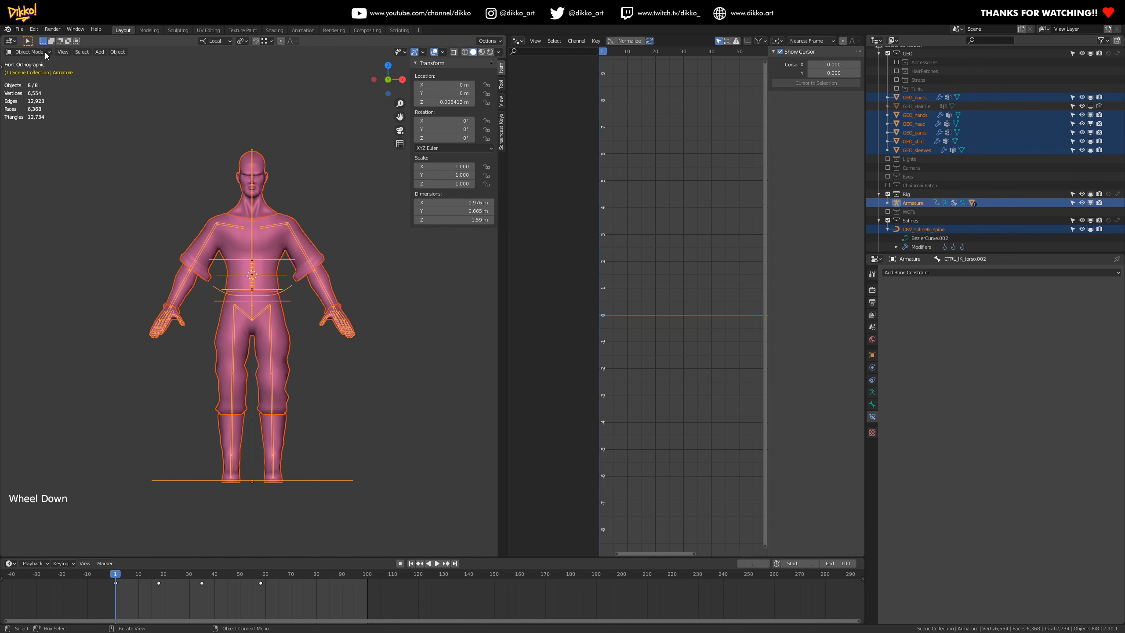
{"action": "key", "text": "alt+Tab"}
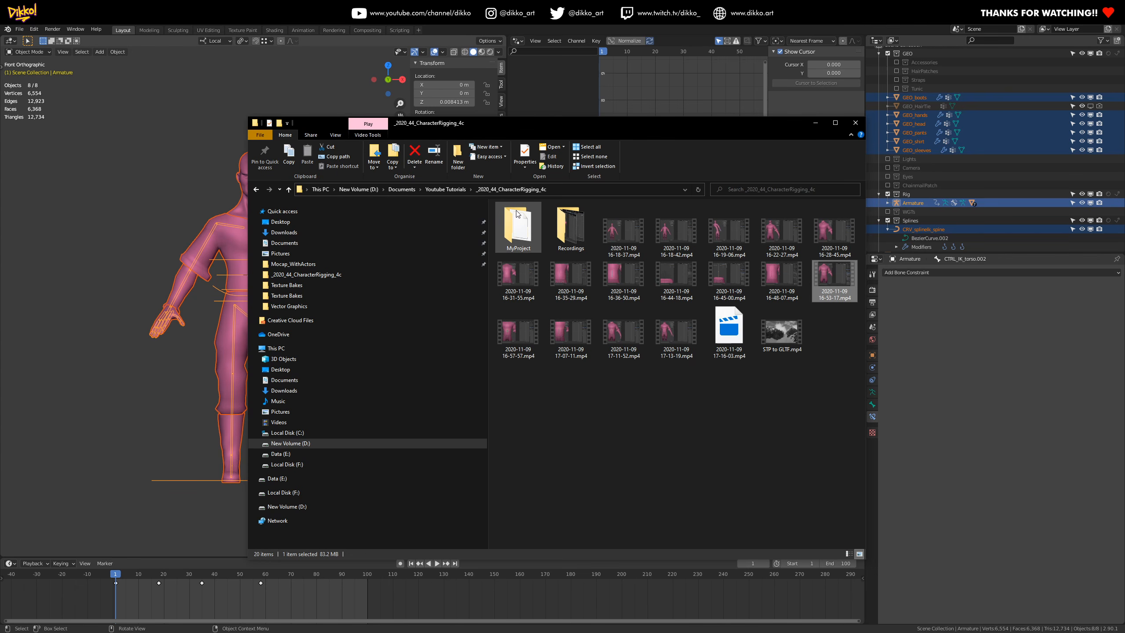
{"action": "left_click", "coordinate": [445, 189]}
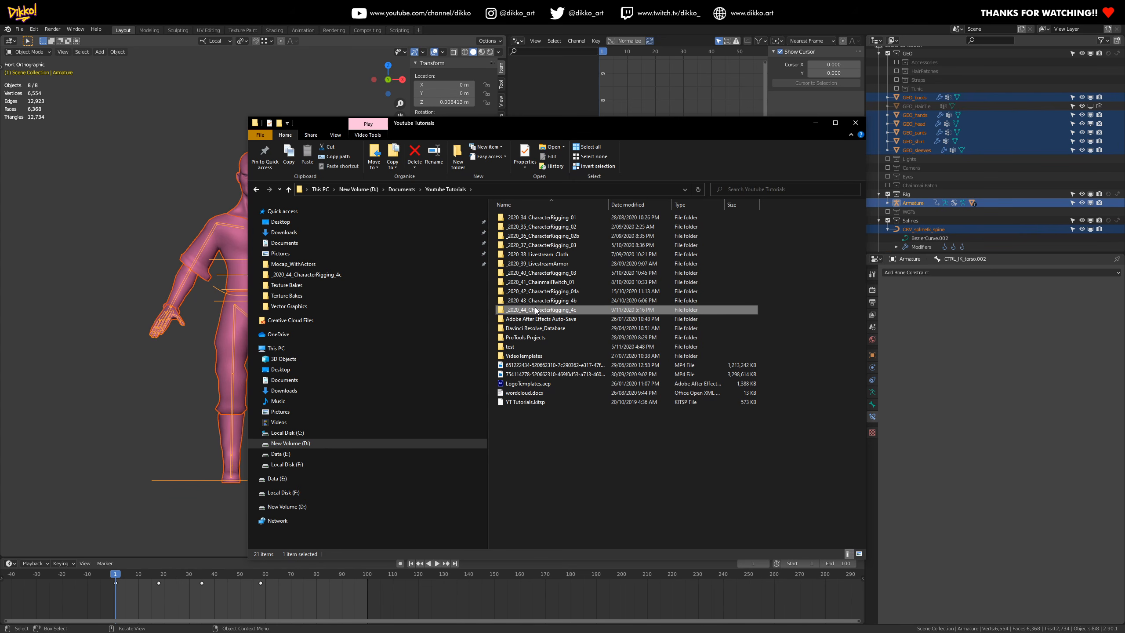
{"action": "double_click", "coordinate": [545, 273]}
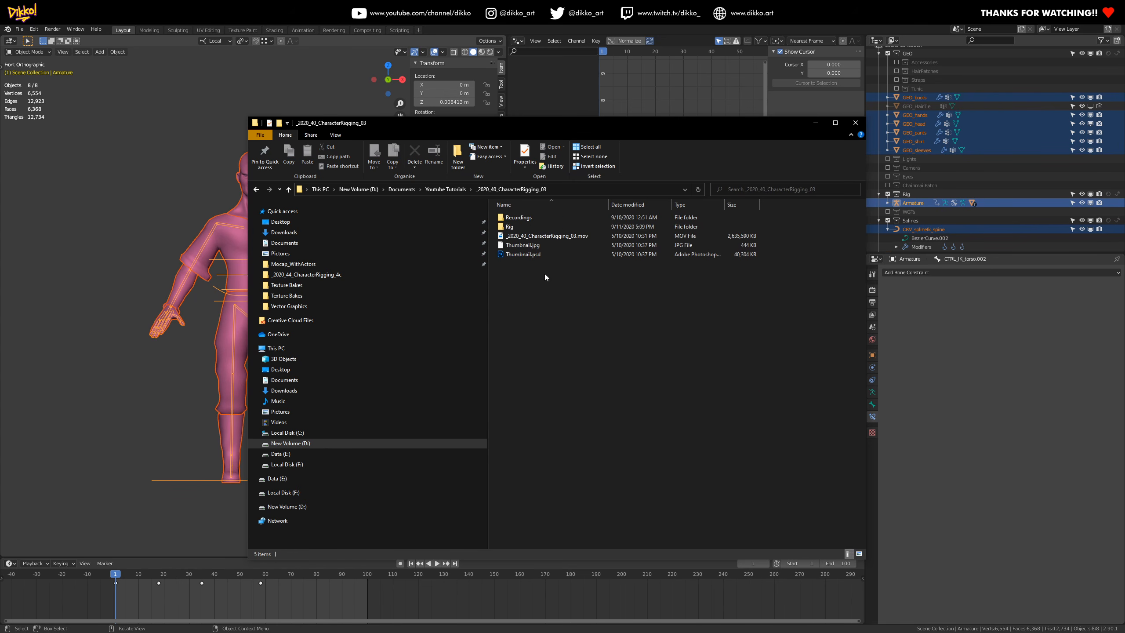
{"action": "double_click", "coordinate": [521, 228]}
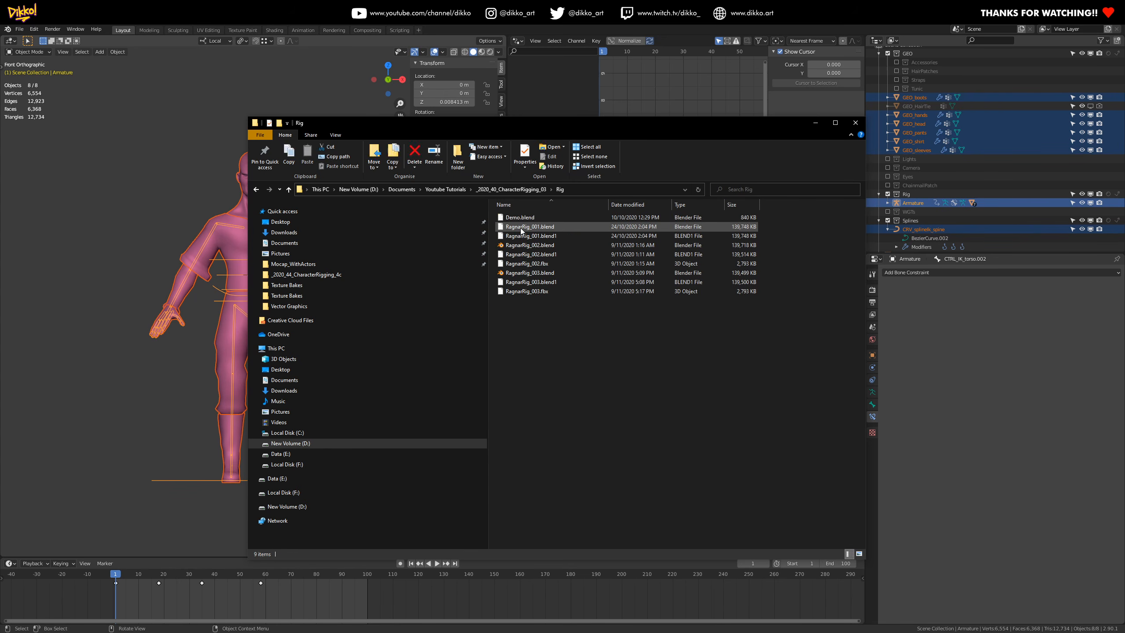
- Import RagnarRig_003.fbx from the Rig folder into the empty Maya scene
{"action": "left_click", "coordinate": [542, 291]}
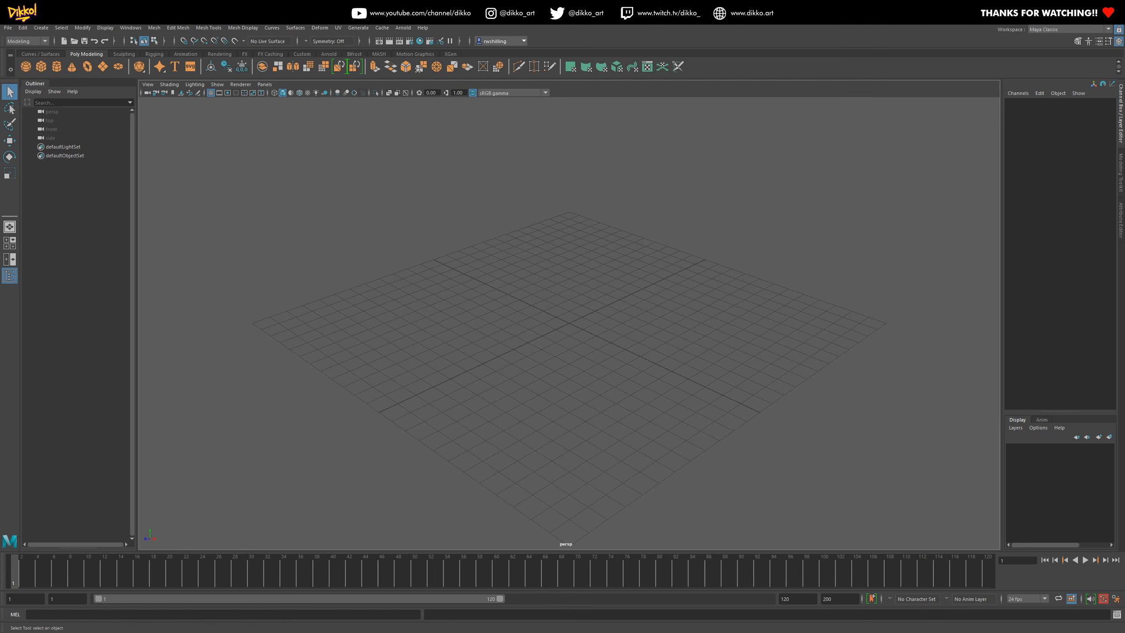
{"action": "key", "text": "alt+Tab"}
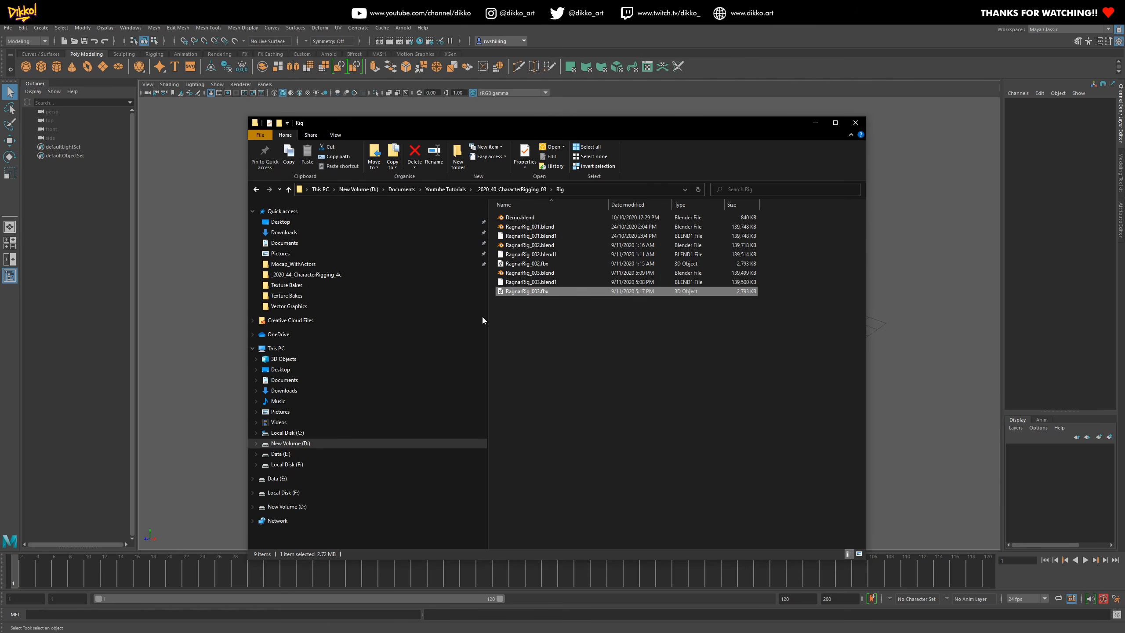
{"action": "left_click_drag", "start_coordinate": [522, 126], "coordinate": [566, 332]}
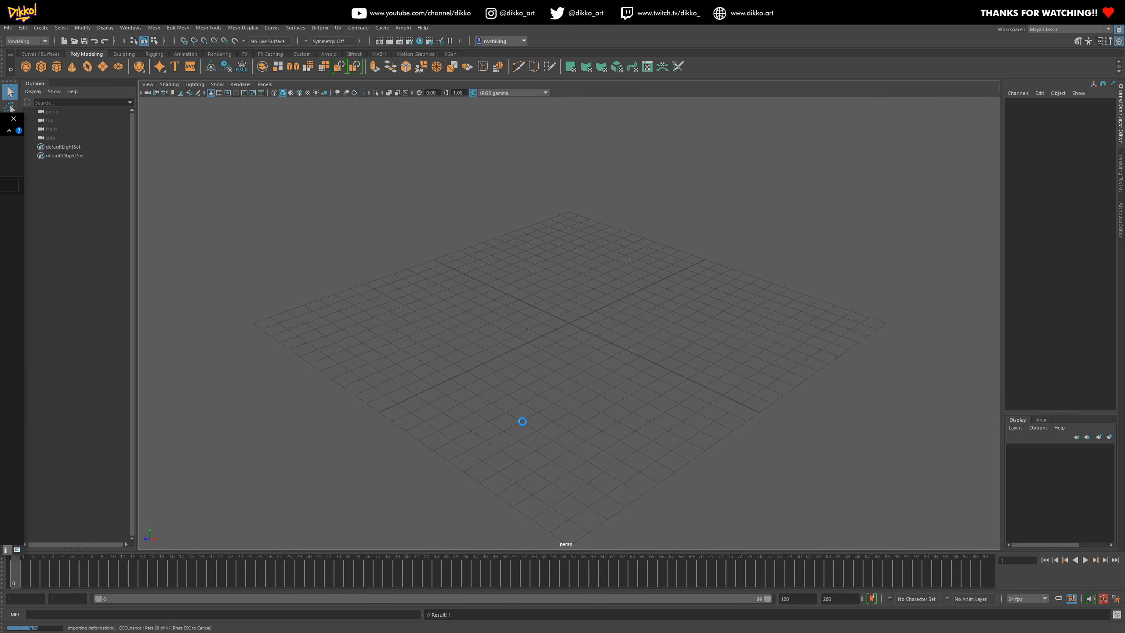
- Play the imported animation in Maya to examine the torso deformation, and expand the Armature hierarchy
{"action": "scroll", "coordinate": [532, 384], "scroll_direction": "down", "scroll_amount": 5}
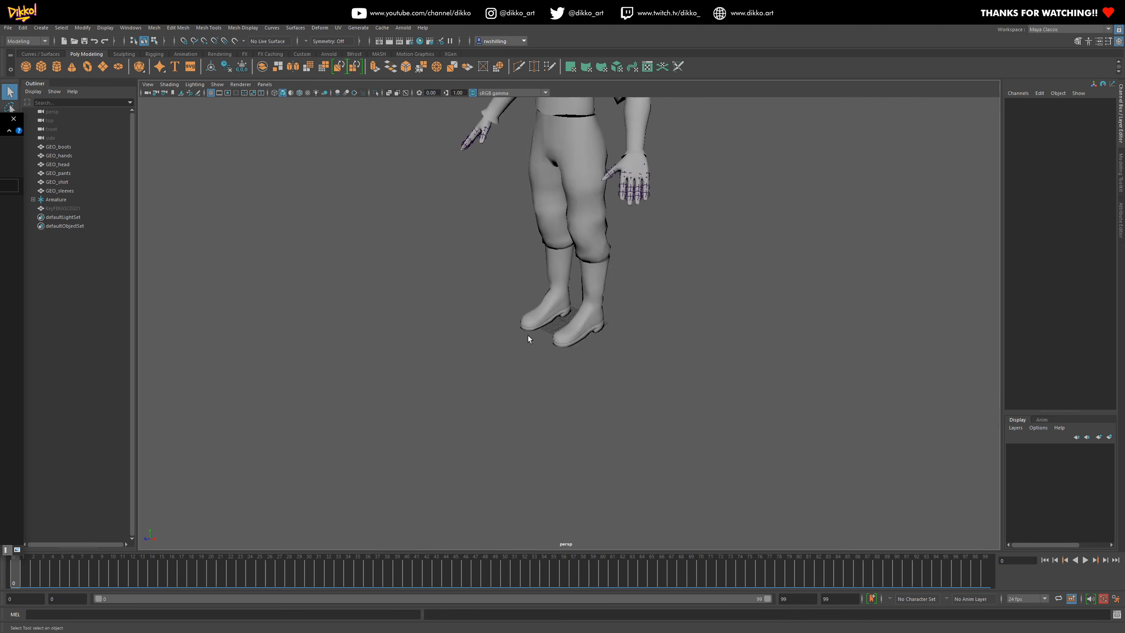
{"action": "scroll", "coordinate": [529, 339], "scroll_direction": "down", "scroll_amount": 4}
{"action": "left_click_drag", "start_coordinate": [528, 338], "coordinate": [582, 270], "text": "alt"}
{"action": "middle_click_drag", "start_coordinate": [583, 270], "coordinate": [584, 372], "text": "alt"}
{"action": "scroll", "coordinate": [600, 286], "scroll_direction": "up", "scroll_amount": 3}
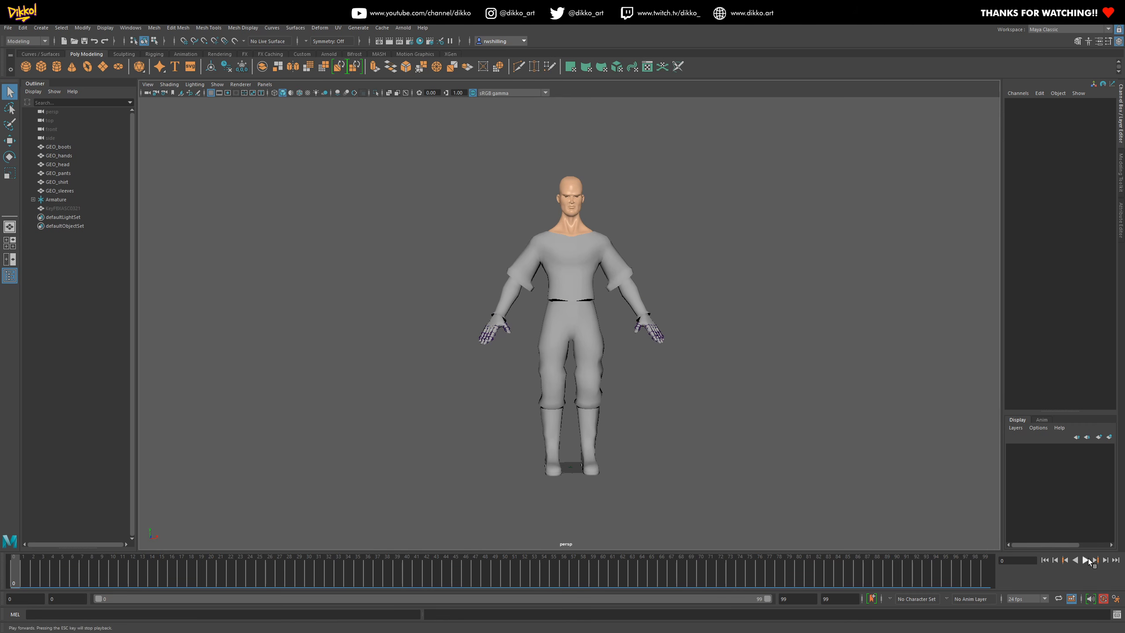
{"action": "left_click", "coordinate": [1088, 561]}
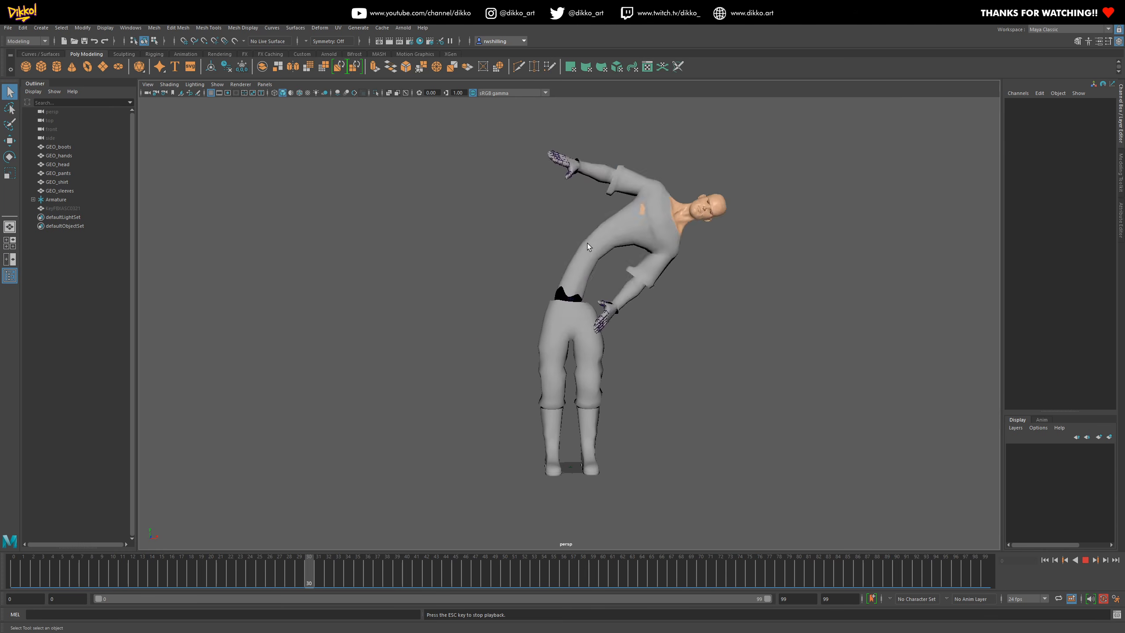
{"action": "left_click", "coordinate": [33, 200]}
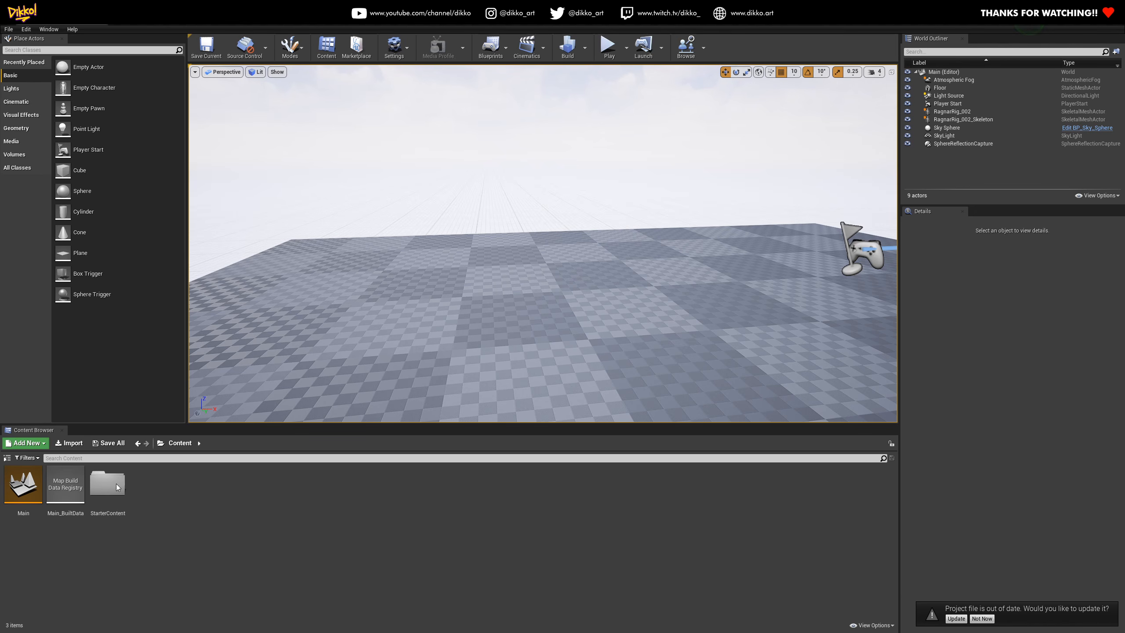
- In Unreal Engine, import RagnarRig_003.fbx into the Content folder as a skeletal mesh with animations, using Animated Time as the animation length
{"action": "left_click_drag", "start_coordinate": [153, 500], "coordinate": [157, 497]}
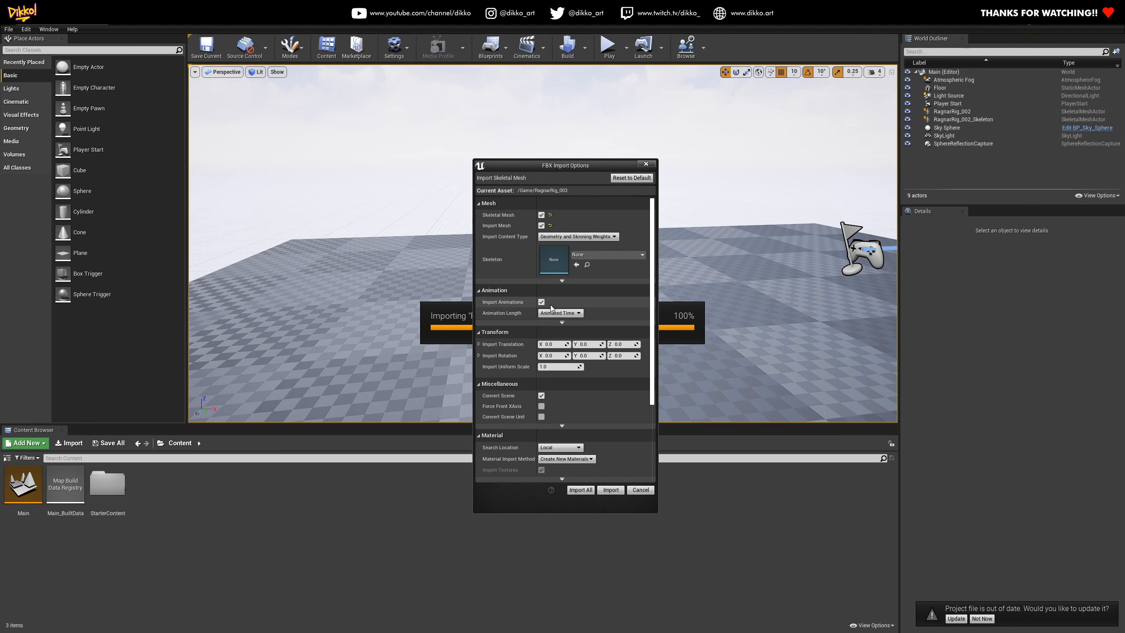
{"action": "left_click", "coordinate": [541, 215]}
{"action": "left_click", "coordinate": [541, 216]}
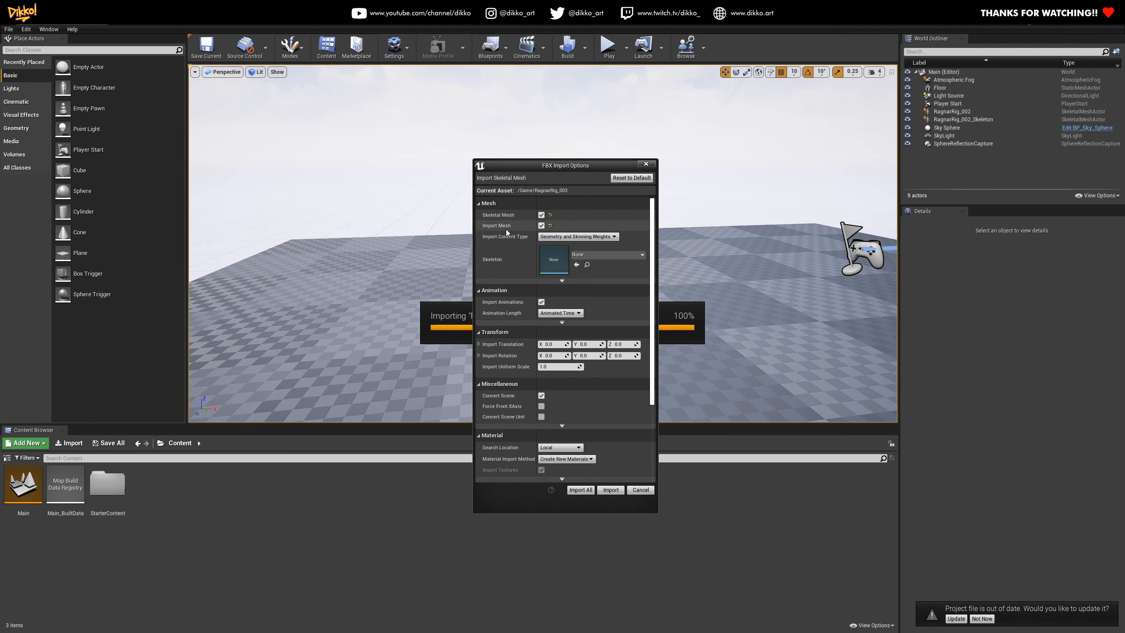
{"action": "left_click", "coordinate": [541, 303]}
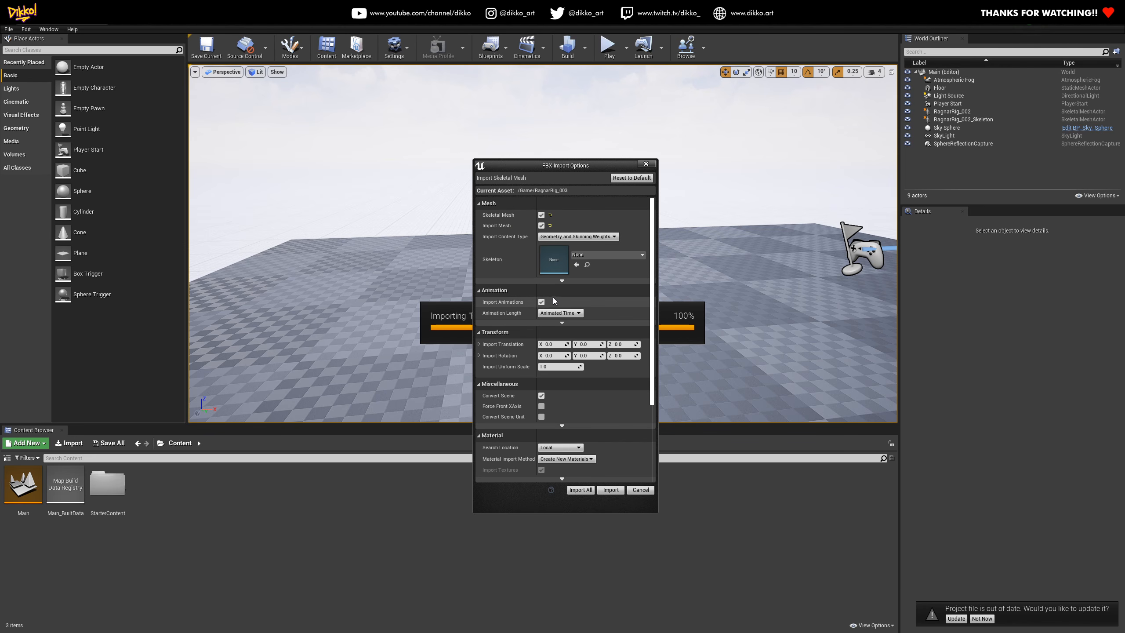
{"action": "left_click", "coordinate": [558, 313]}
{"action": "left_click", "coordinate": [554, 327]}
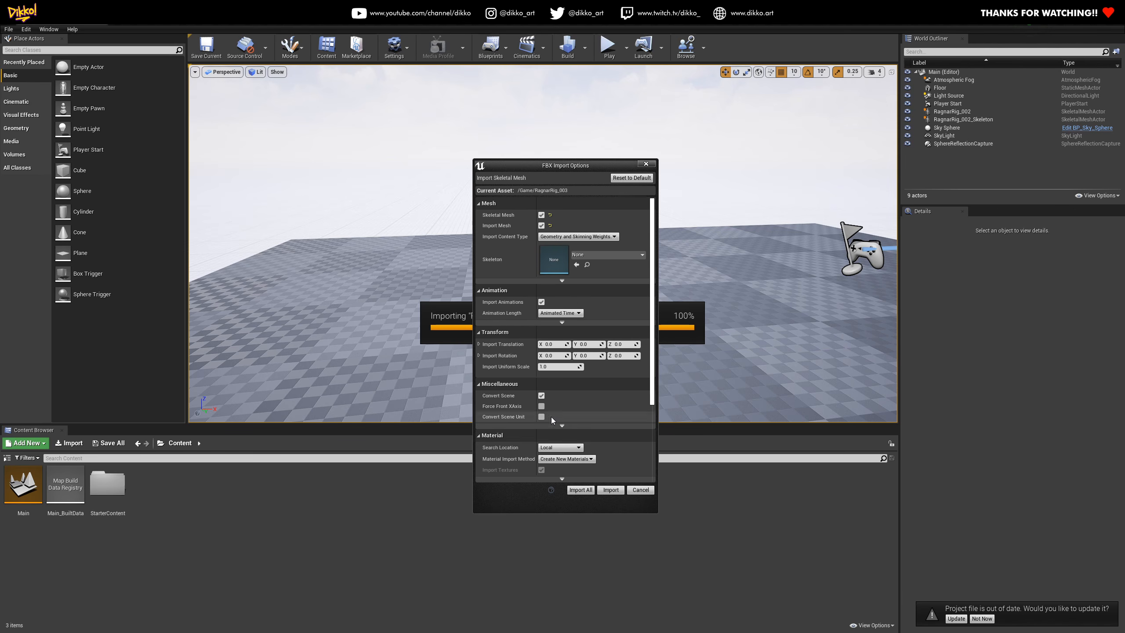
{"action": "scroll", "coordinate": [497, 419], "scroll_direction": "down", "scroll_amount": 4}
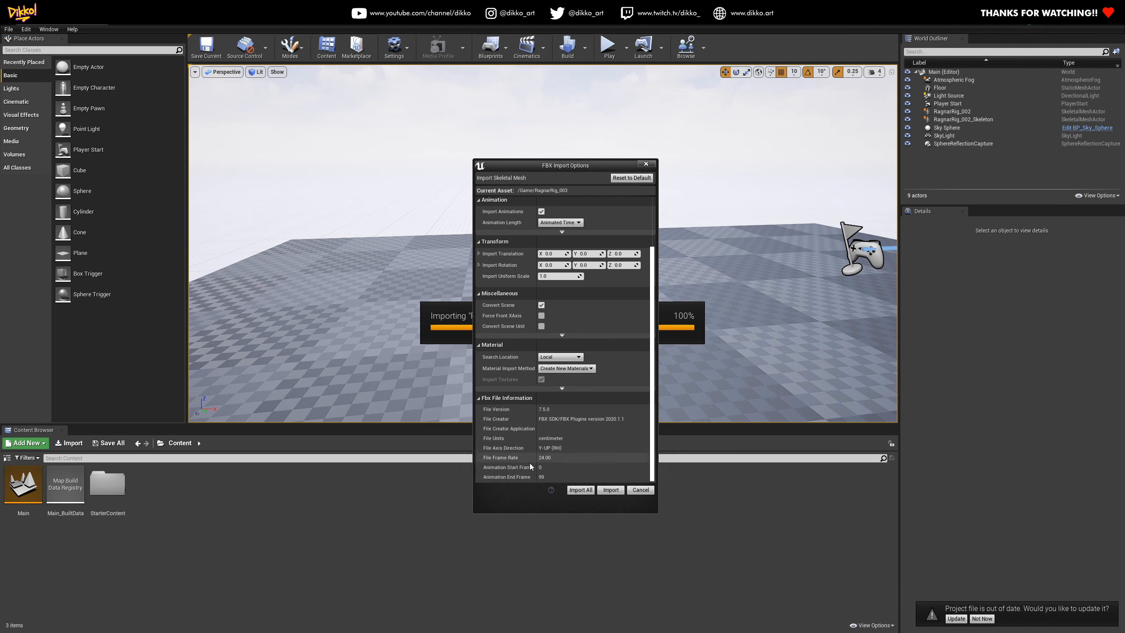
{"action": "left_click", "coordinate": [608, 490]}
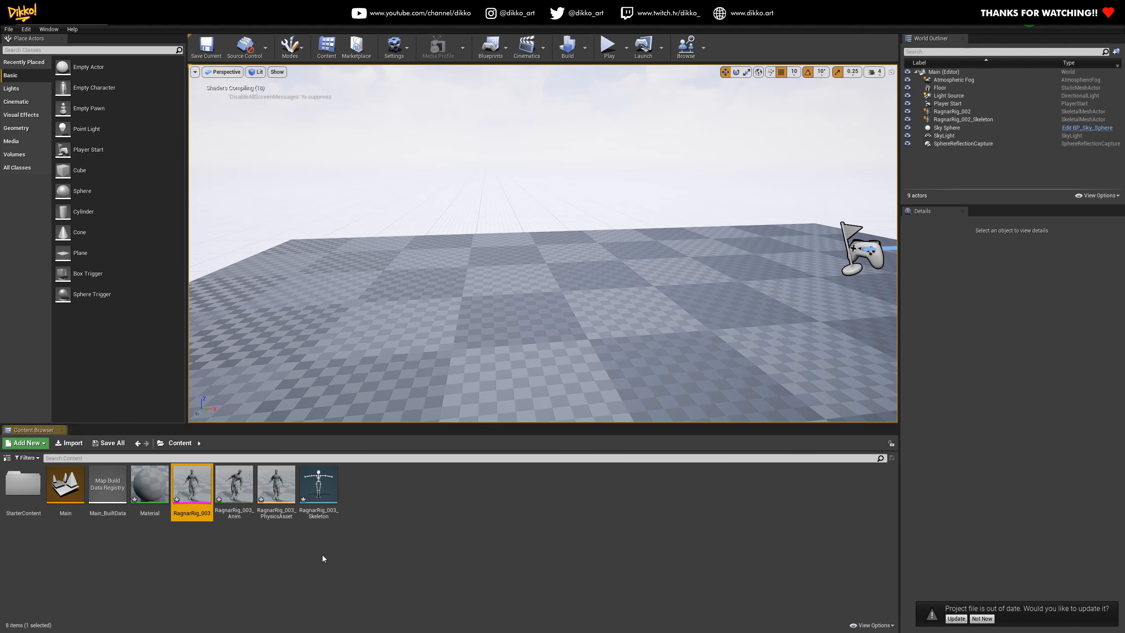
- Open the RagnarRig_003_Skeleton asset and preview the RagnarRig_003_Anim animation on it
{"action": "left_click", "coordinate": [388, 524]}
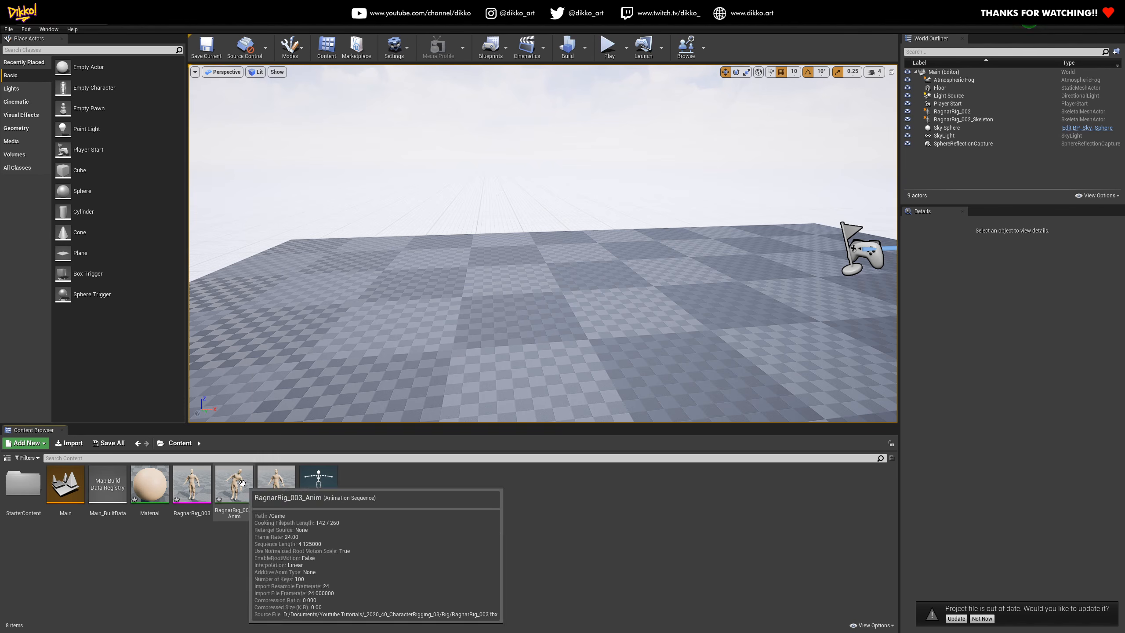
{"action": "double_click", "coordinate": [318, 484]}
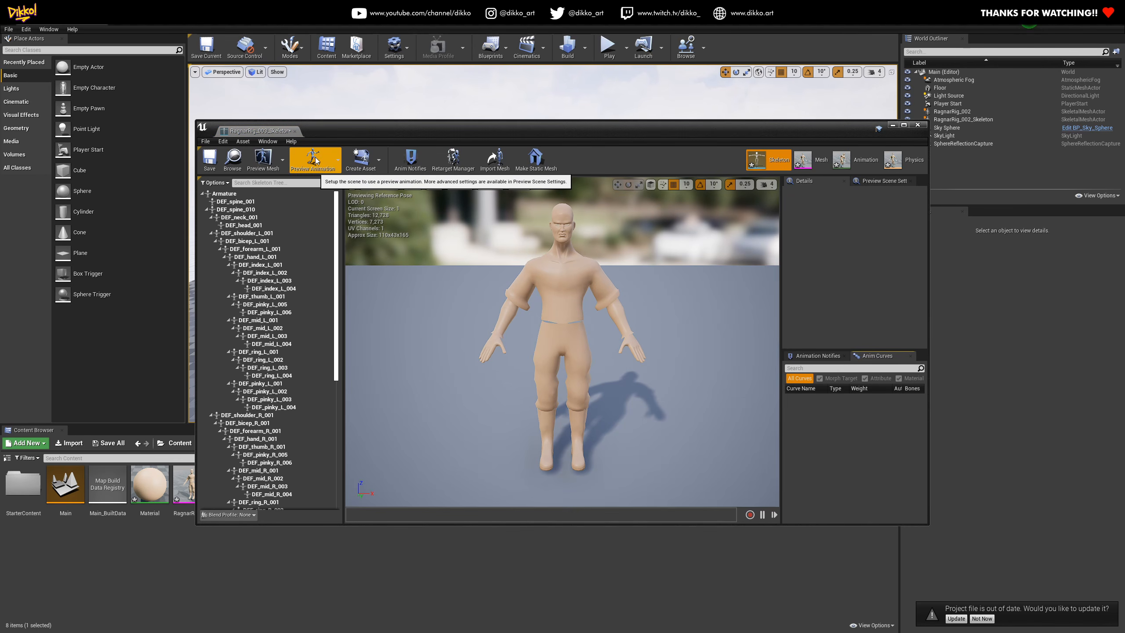
{"action": "left_click", "coordinate": [333, 160]}
{"action": "left_click", "coordinate": [443, 337]}
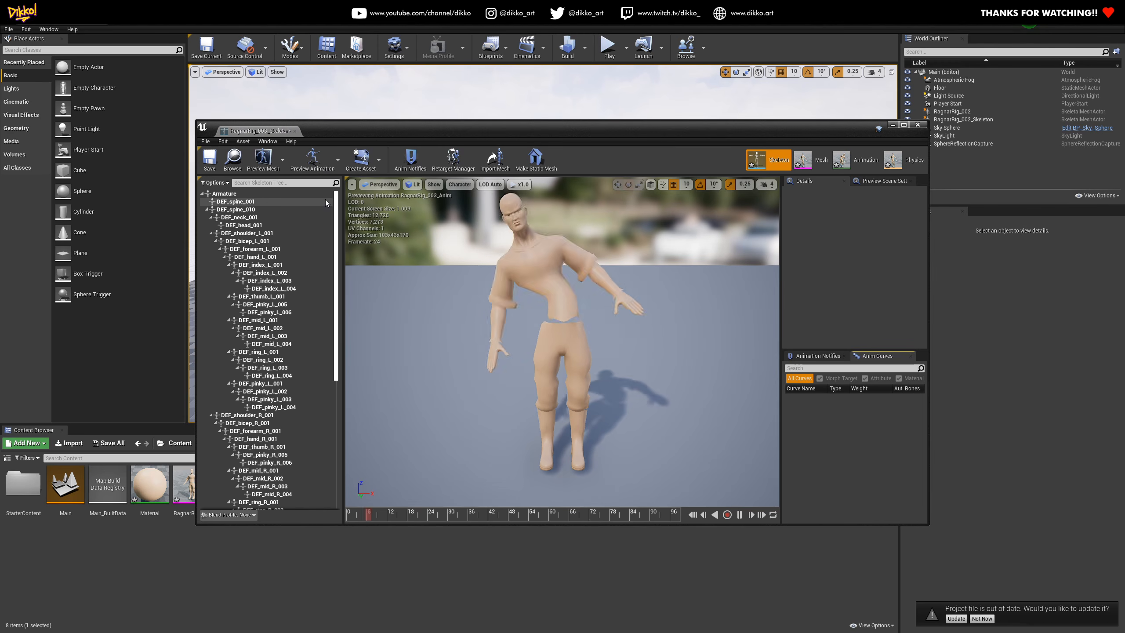